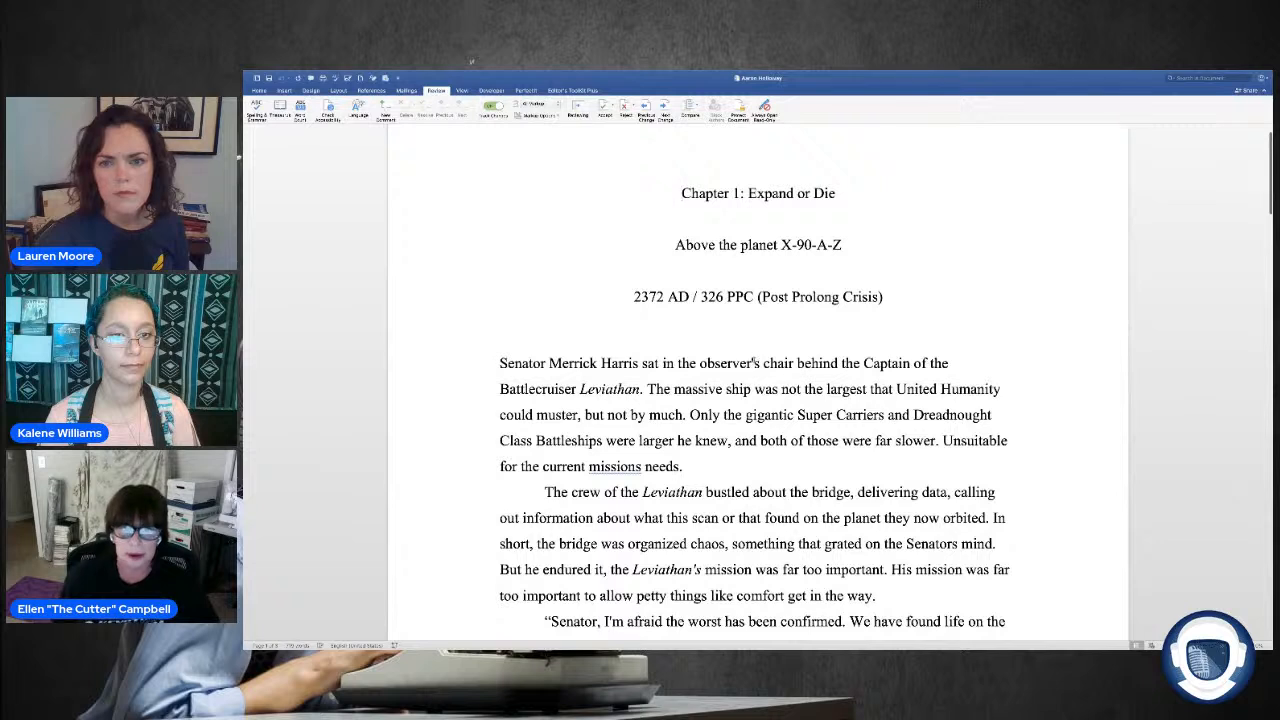
# Step: Copy the straight apostrophe from "observer's" in the first paragraph and open Find and Replace
pyautogui.rightClick(752, 363)
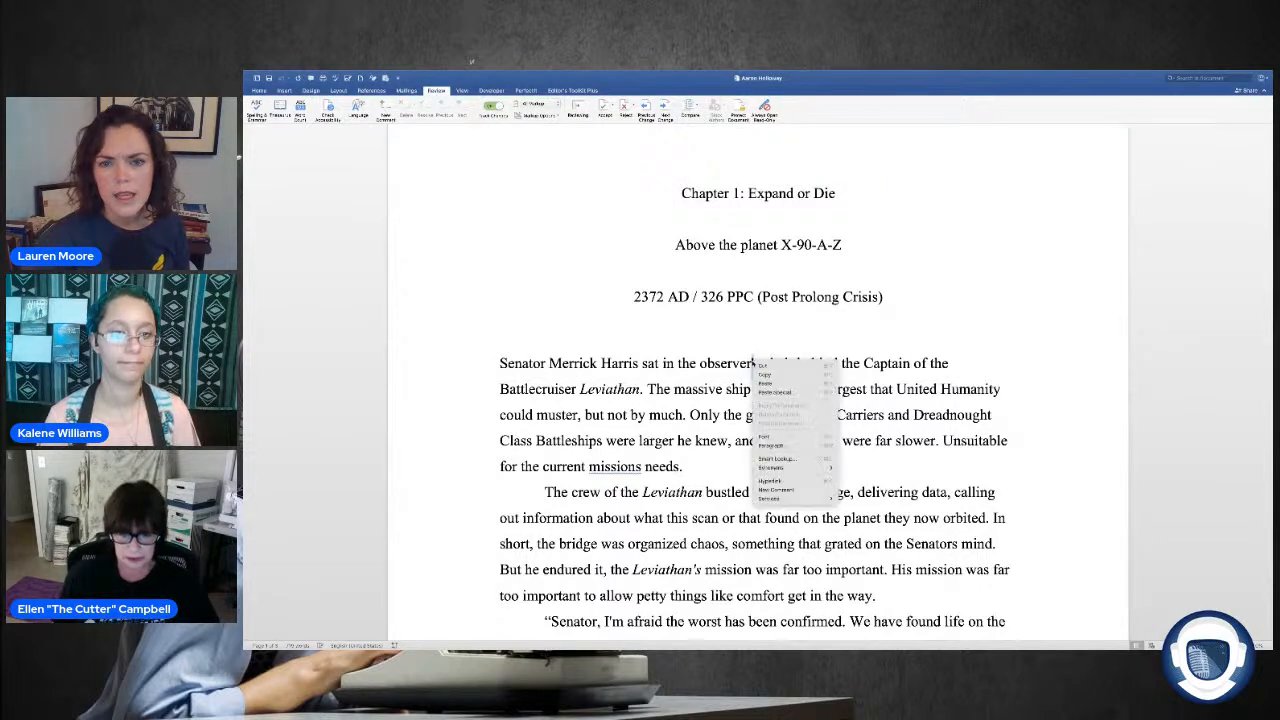
pyautogui.click(777, 375)
pyautogui.click(1188, 80)
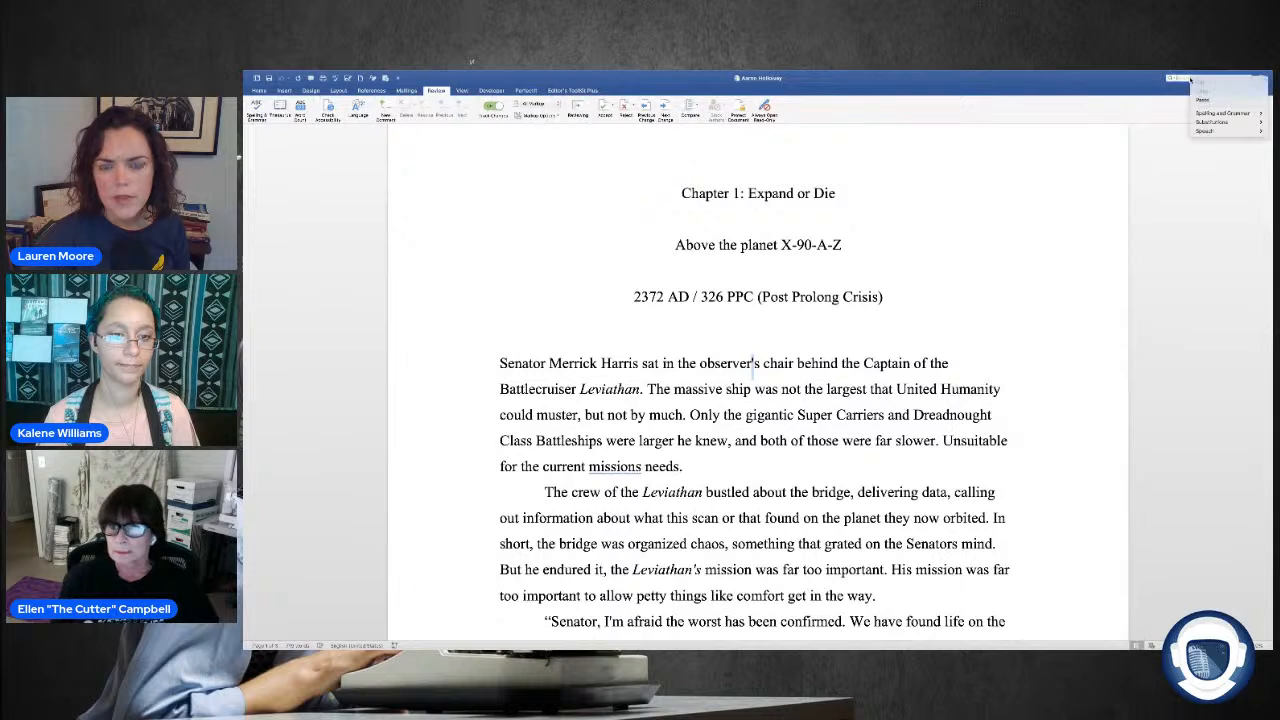
pyautogui.click(1173, 79)
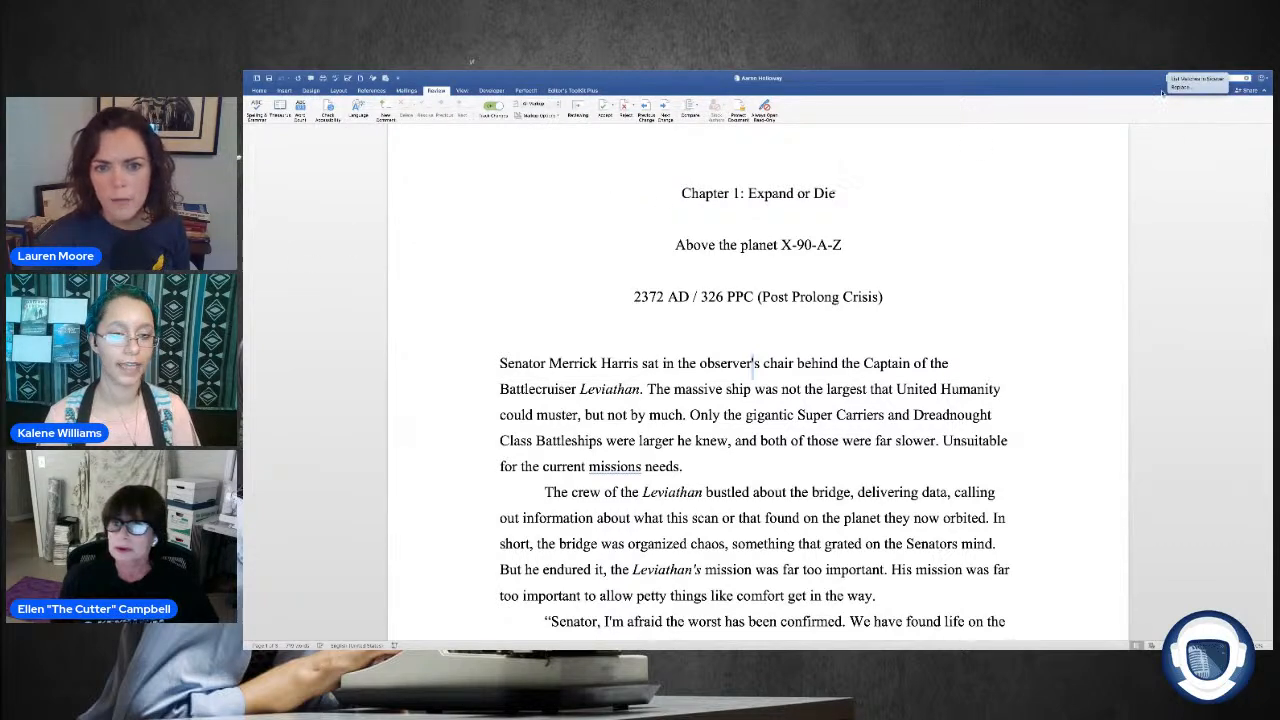
pyautogui.click(1182, 87)
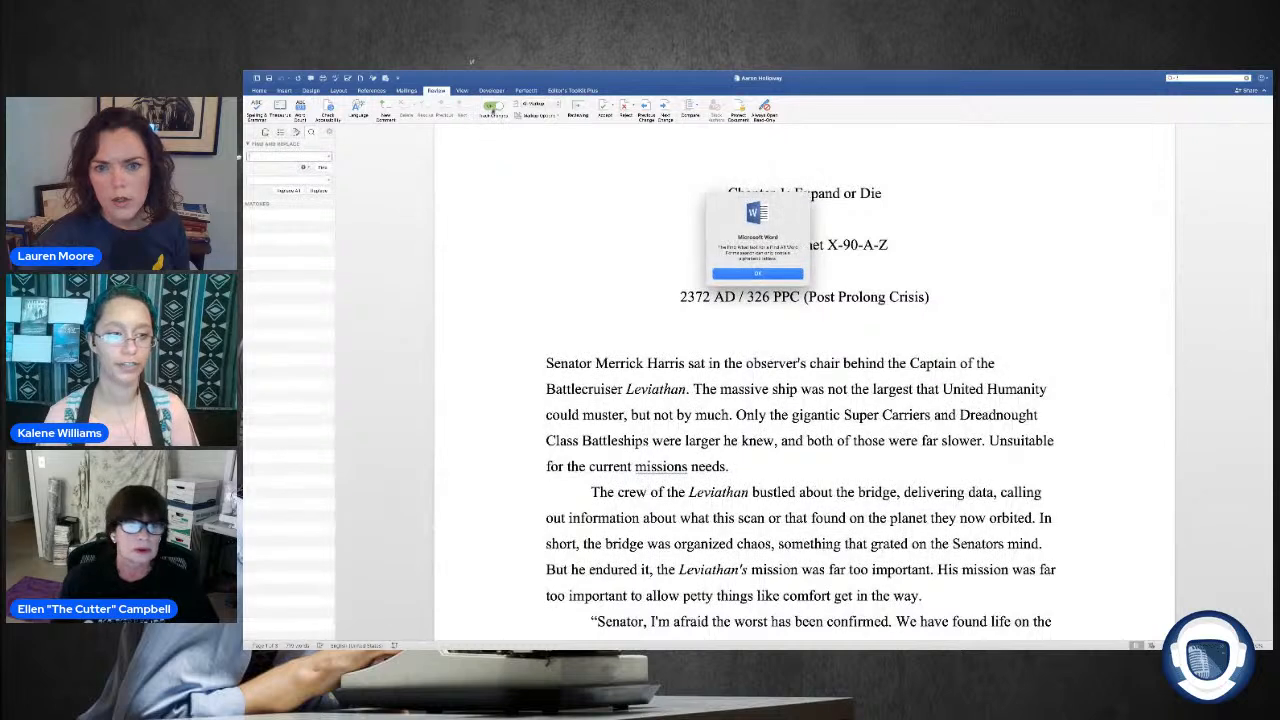
# Step: Turn off Track Changes and replace all straight apostrophes in the document with curly ones
pyautogui.click(778, 276)
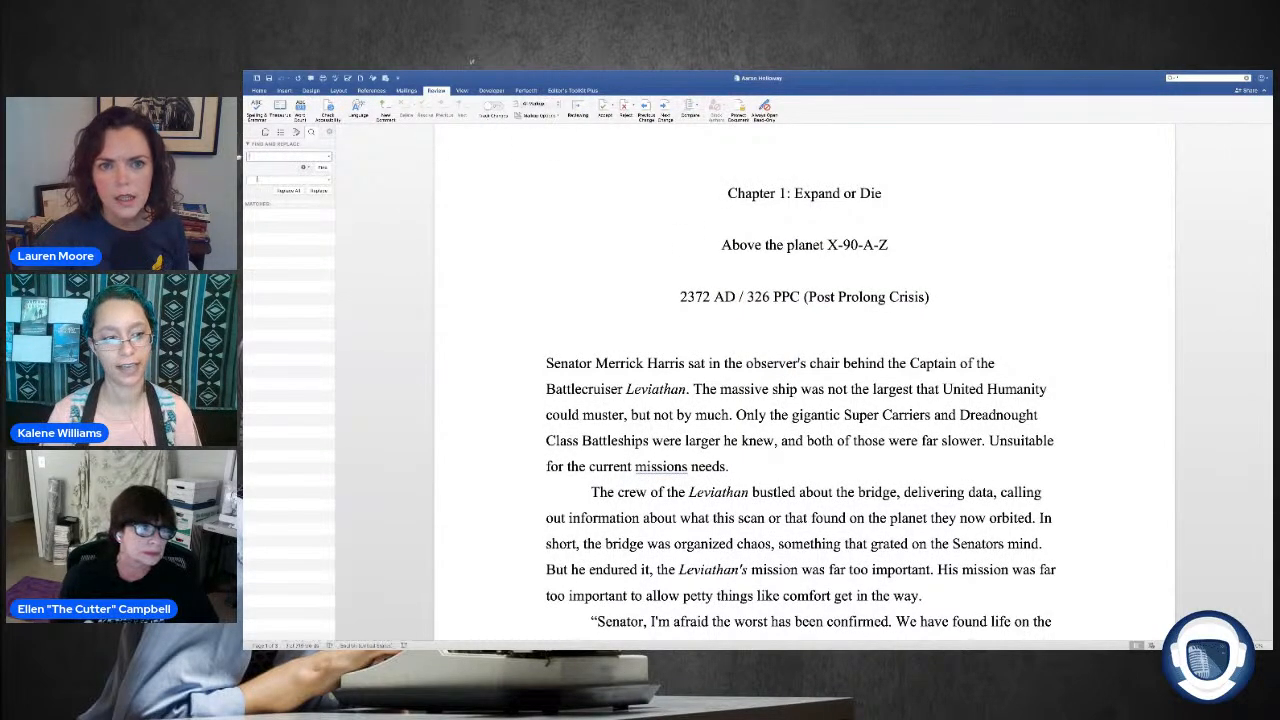
pyautogui.click(304, 167)
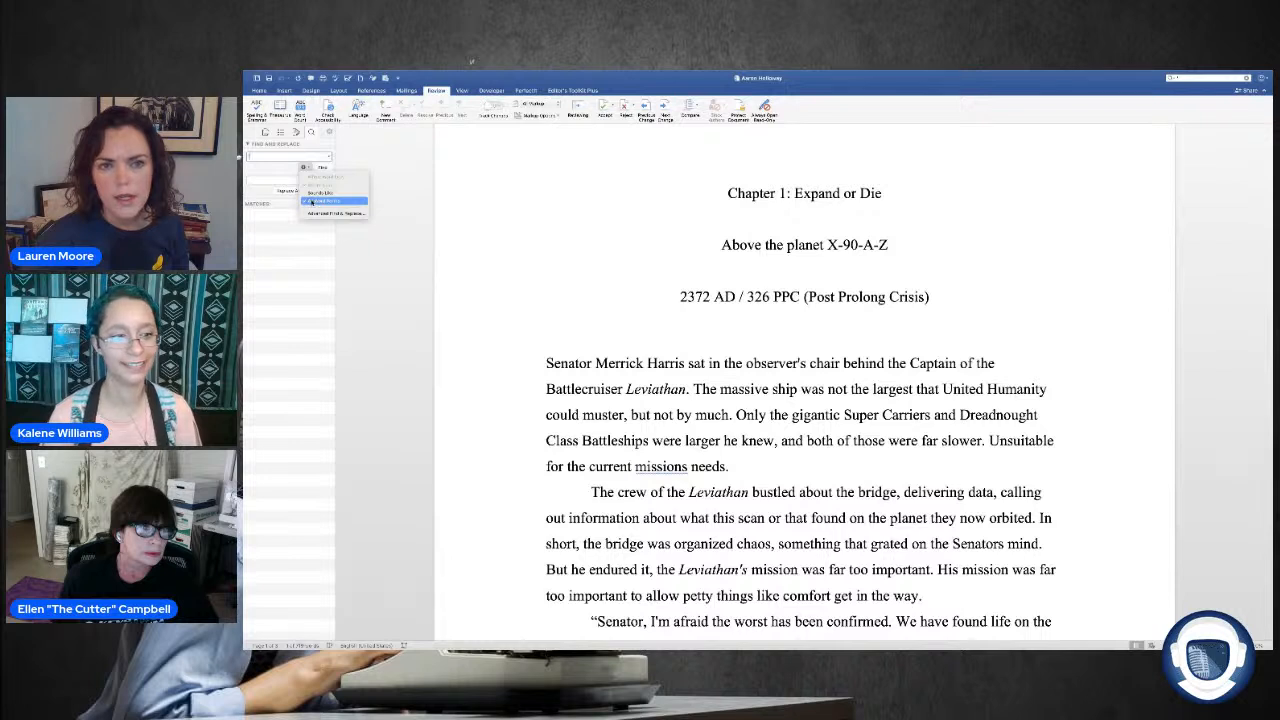
pyautogui.click(322, 200)
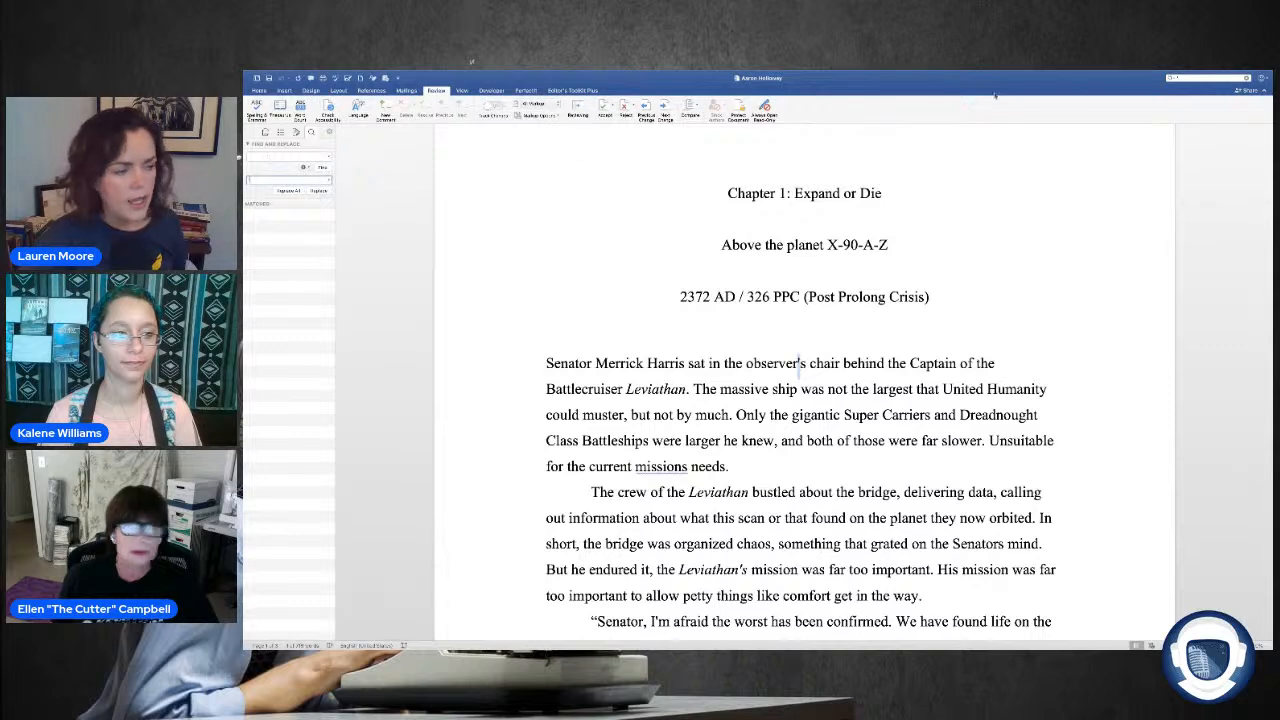
pyautogui.click(1211, 76)
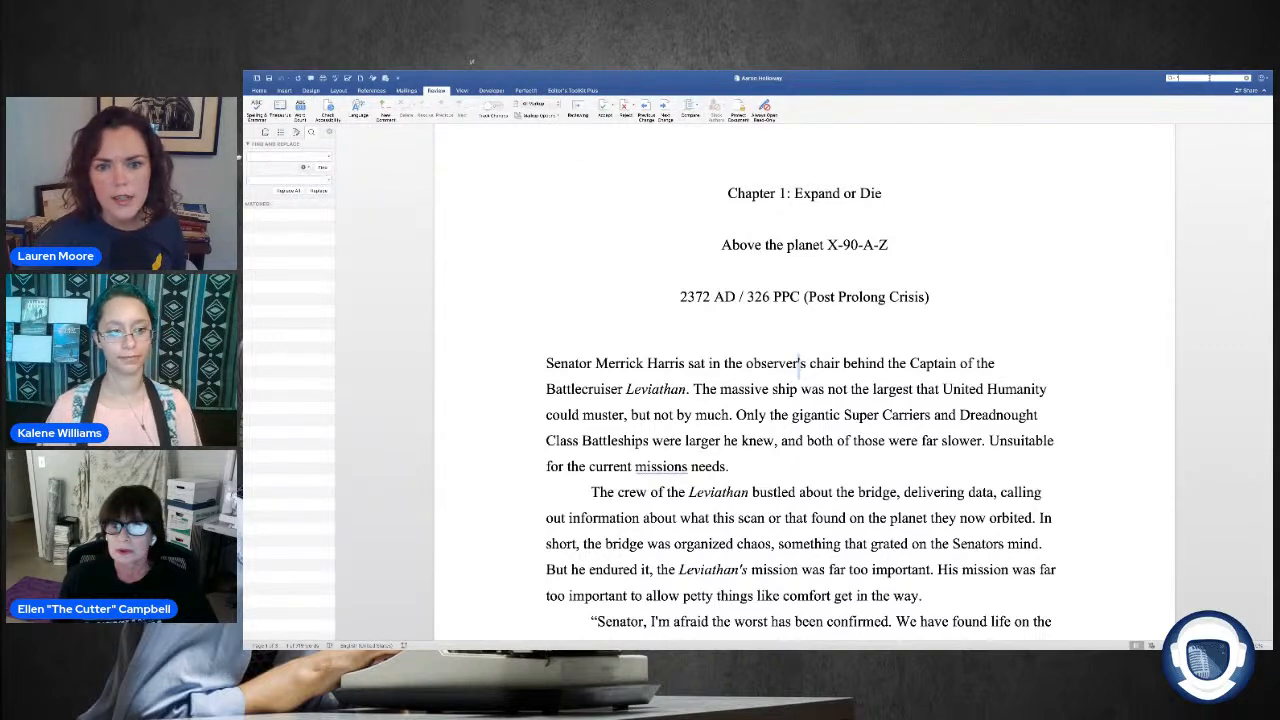
pyautogui.press('Return')
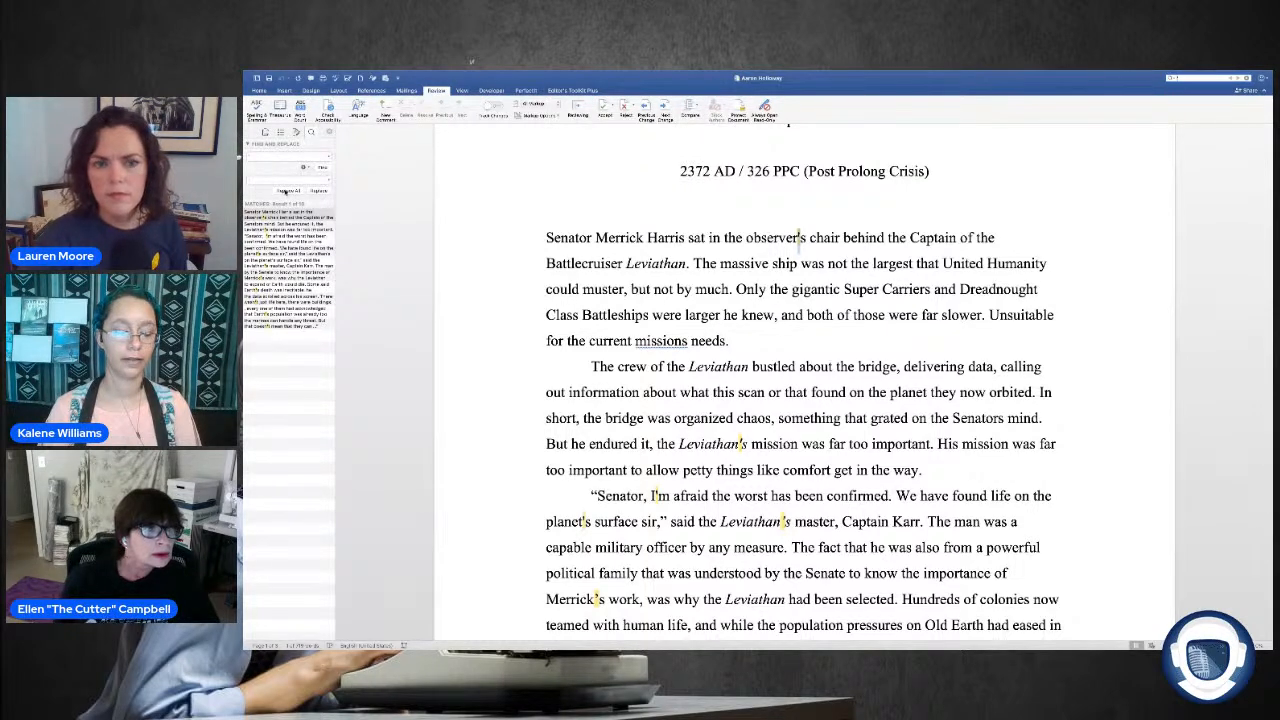
pyautogui.click(286, 191)
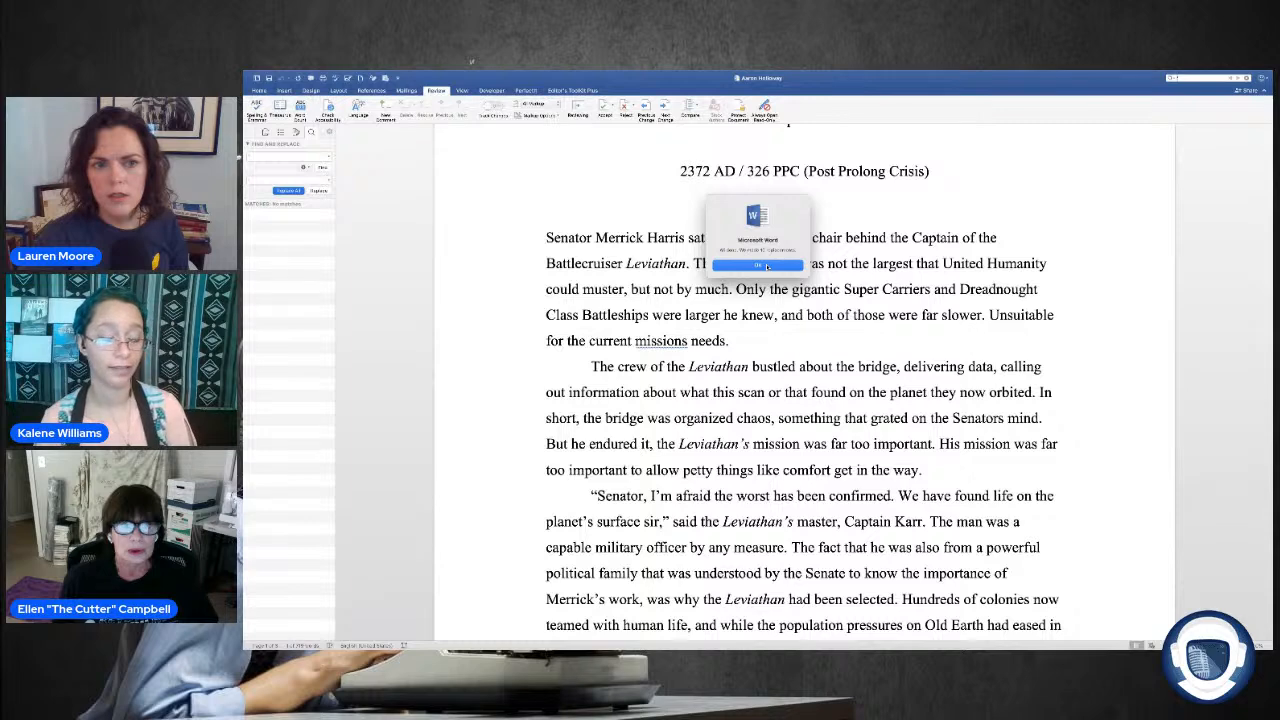
pyautogui.click(766, 265)
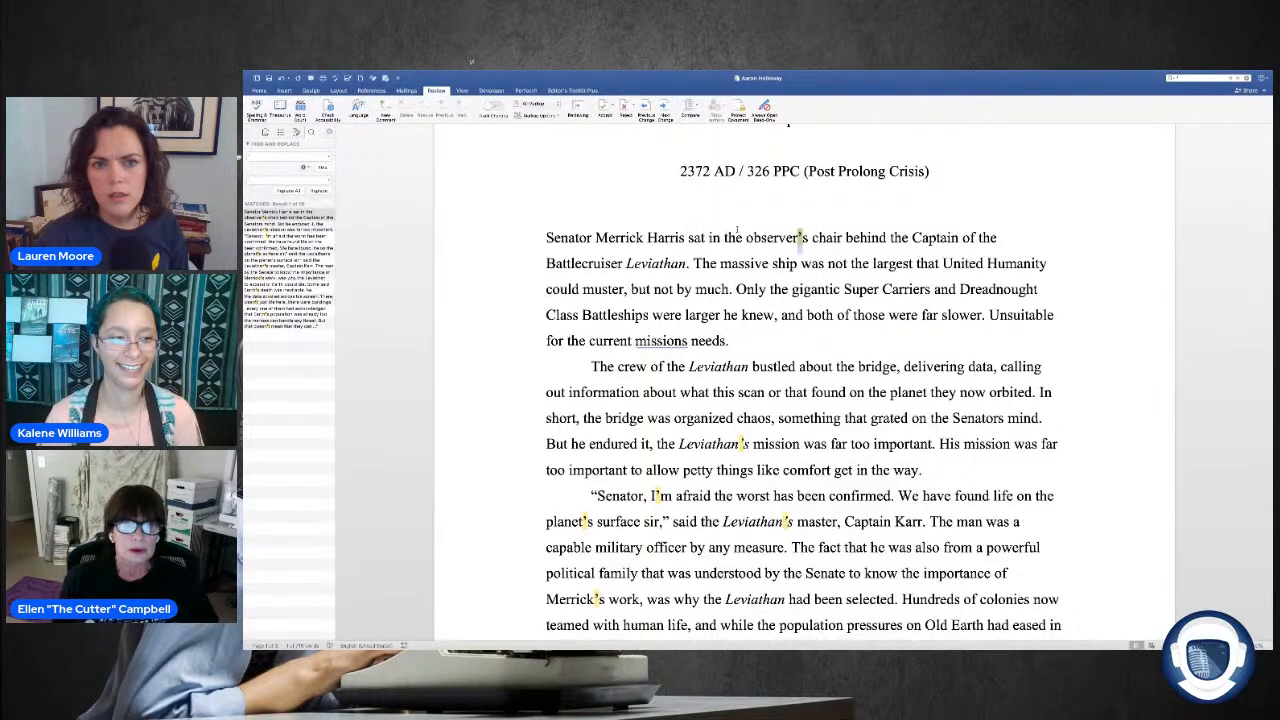
pyautogui.click(517, 212)
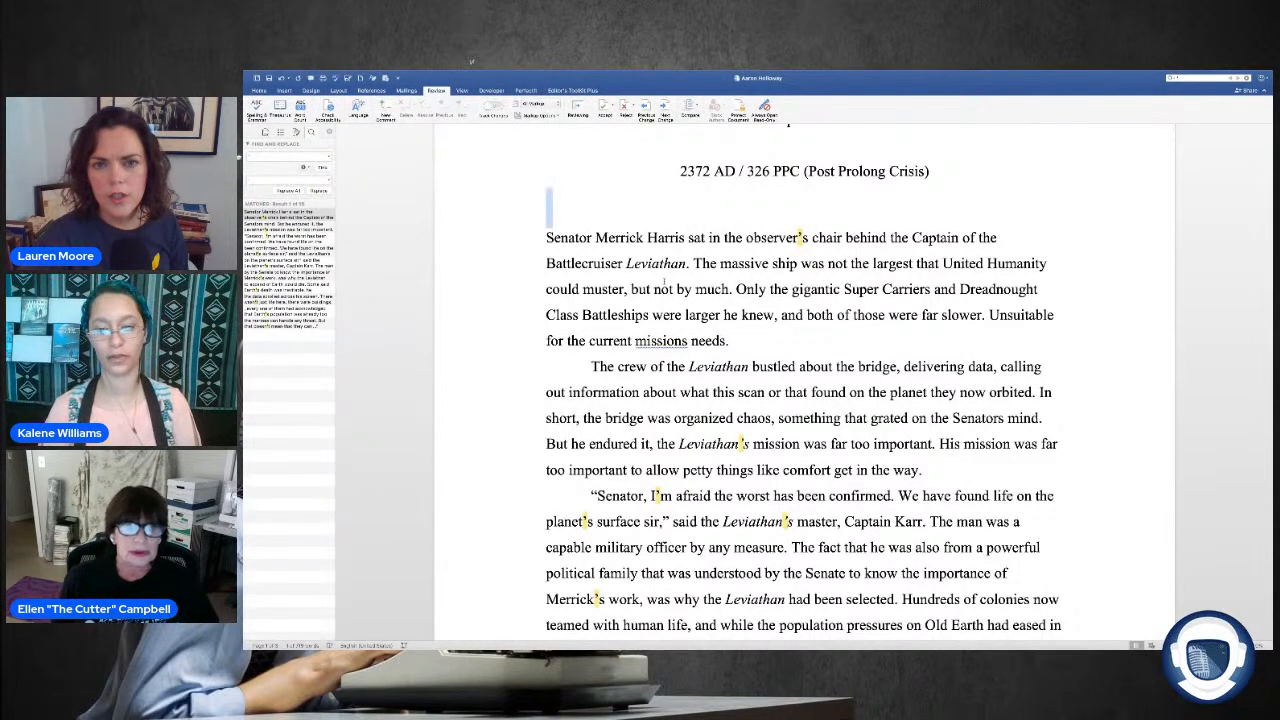
# Step: Copy the opening quotation mark before "Send the data" as the search text and replace all double quotation marks with curly ones
pyautogui.scroll(-6, 663, 282)
pyautogui.moveTo(598, 428); pyautogui.dragTo(591, 429)
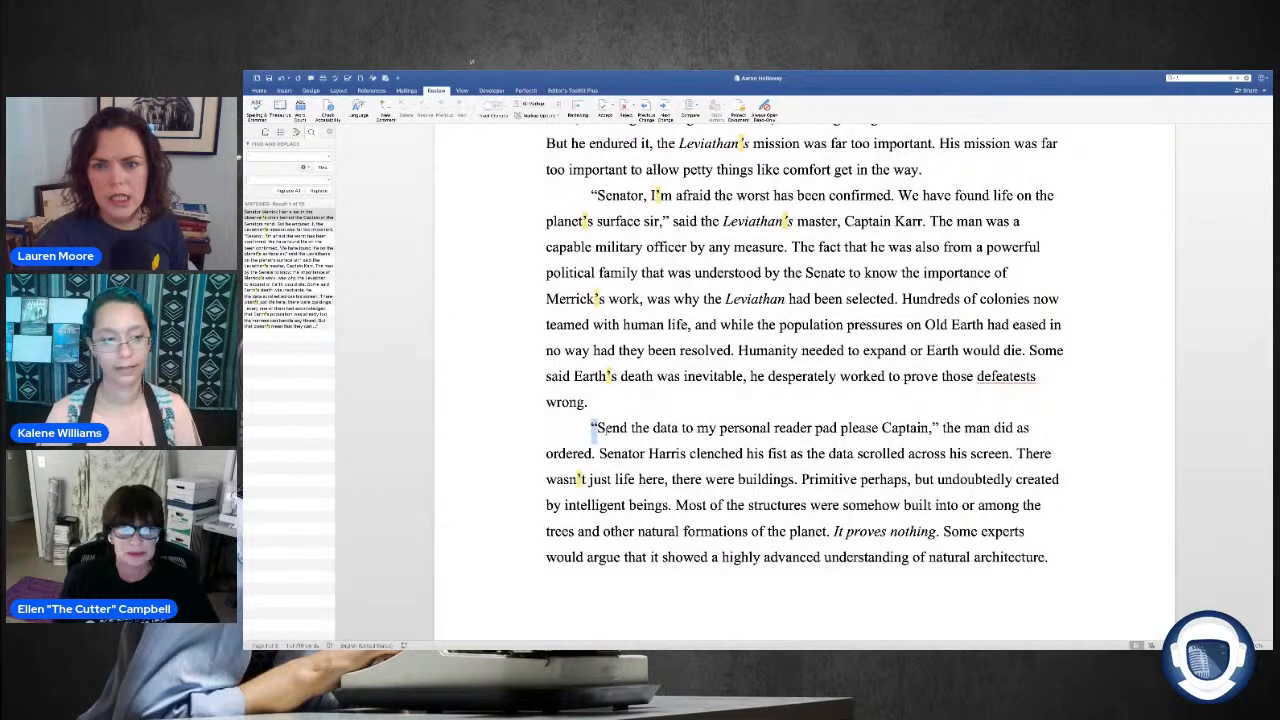
pyautogui.rightClick(596, 426)
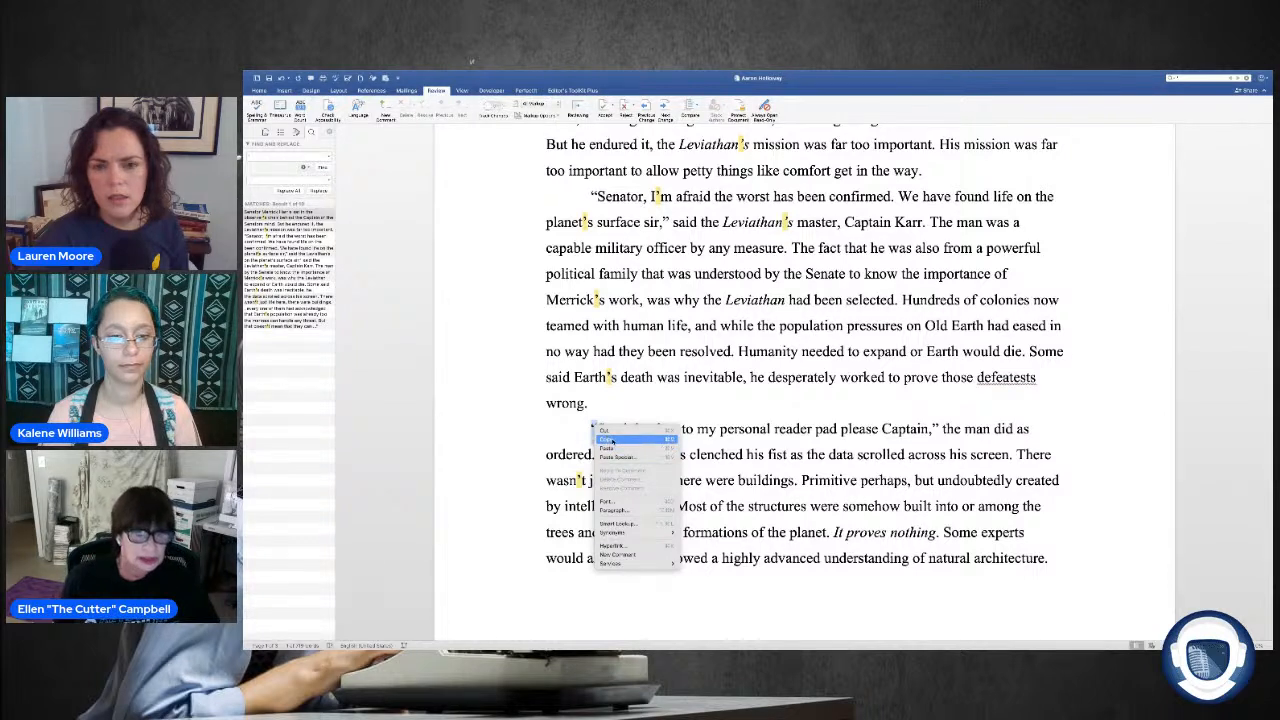
pyautogui.click(613, 440)
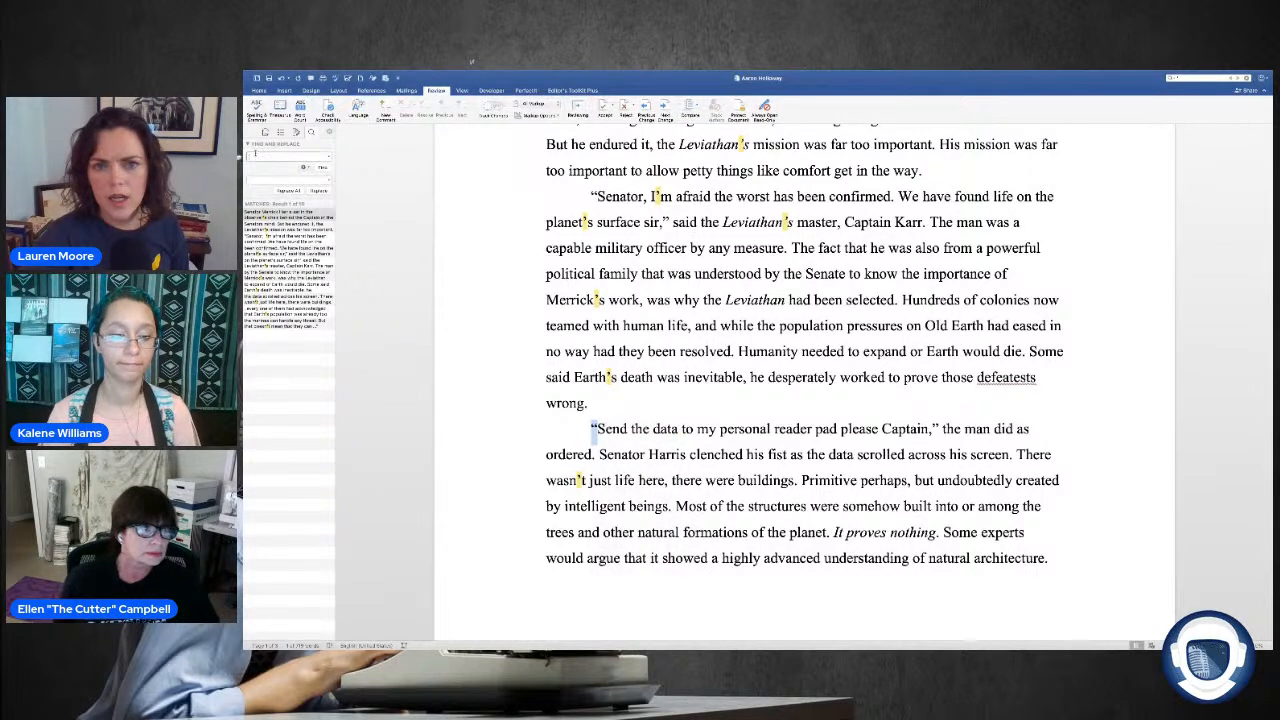
pyautogui.rightClick(250, 156)
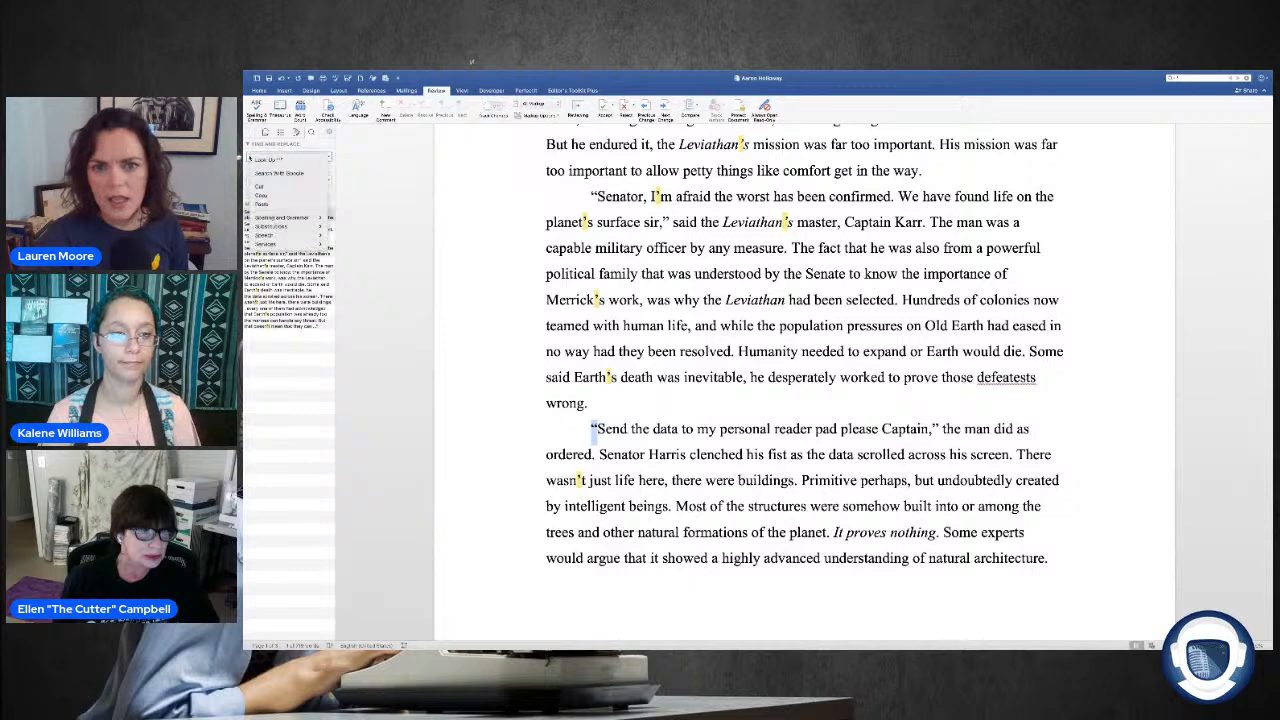
pyautogui.click(268, 205)
pyautogui.click(252, 181)
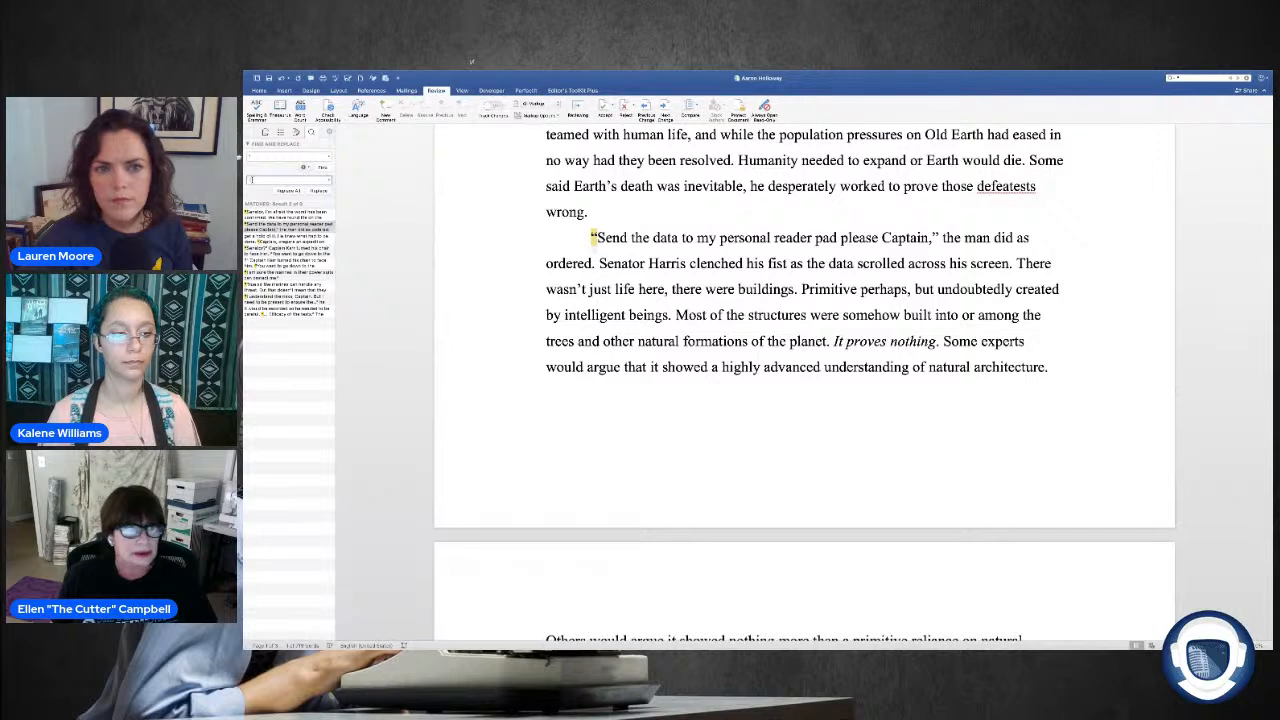
pyautogui.click(284, 191)
pyautogui.click(757, 265)
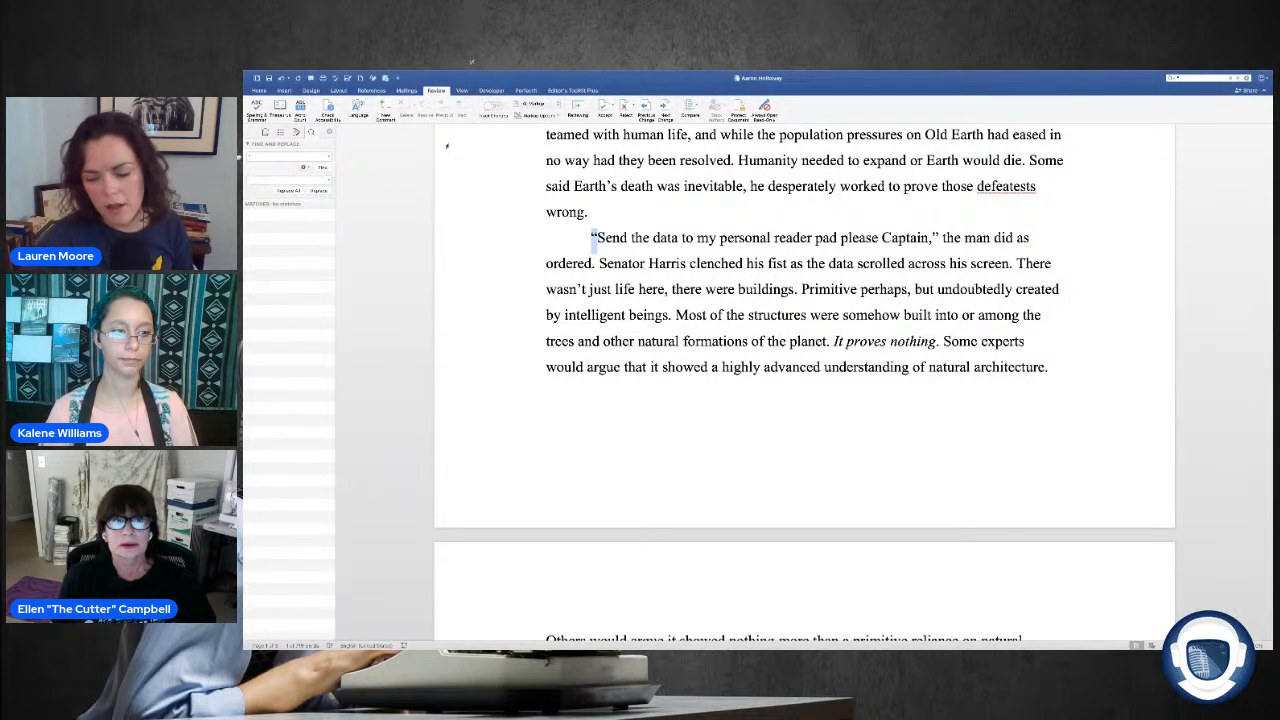
# Step: Close Find and Replace and turn Track Changes back on
pyautogui.click(326, 130)
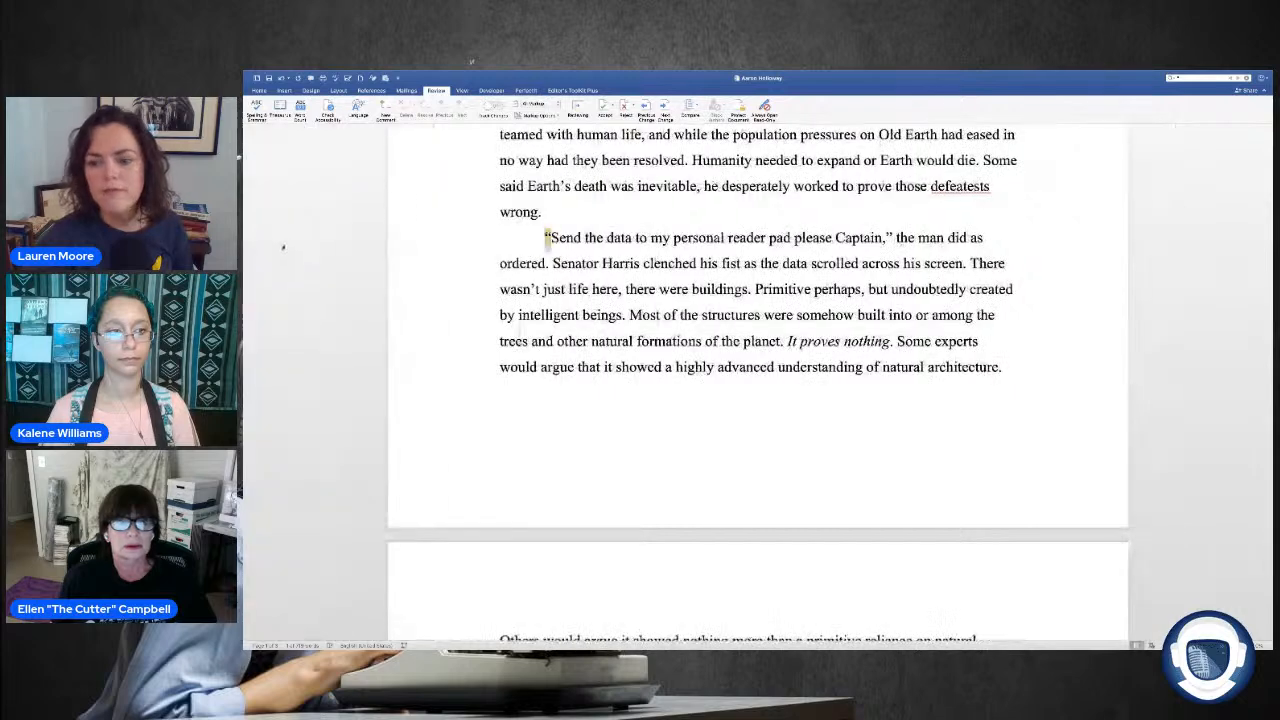
pyautogui.click(472, 194)
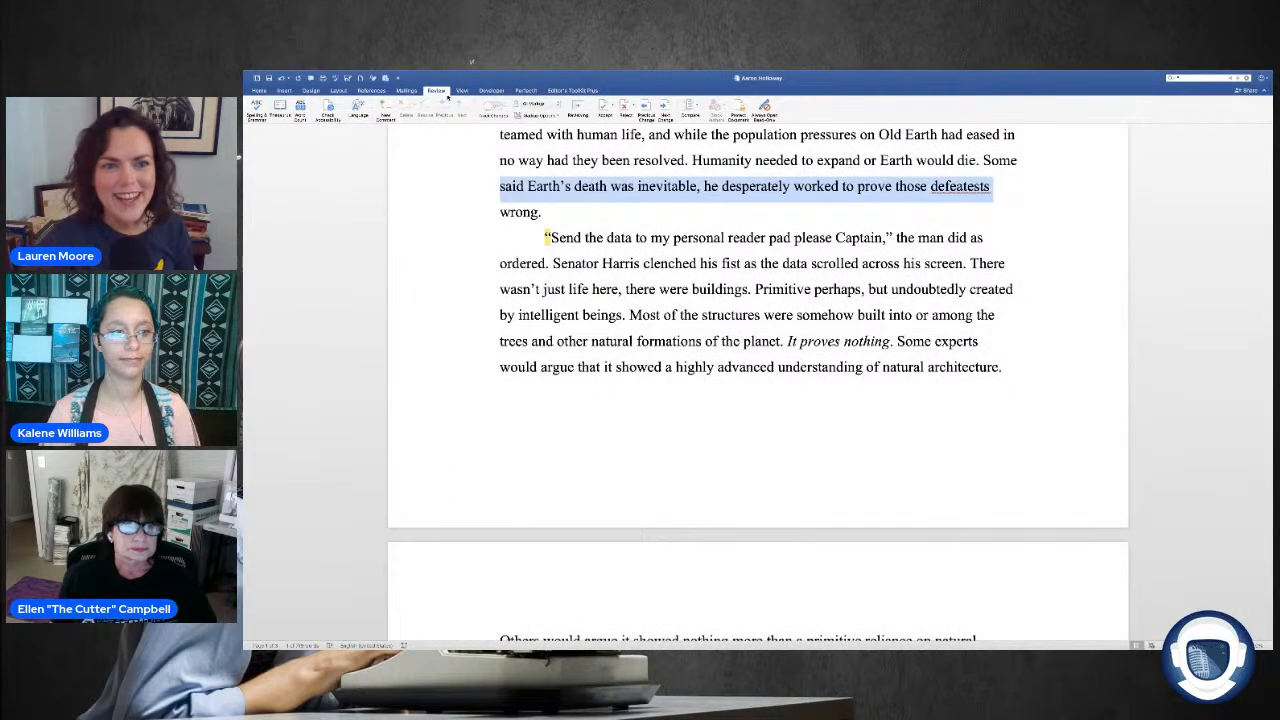
pyautogui.click(494, 106)
# Step: Read through the opening paragraphs of Chapter 1 for wording that needs editing
pyautogui.scroll(6, 677, 211)
pyautogui.scroll(-2, 678, 205)
pyautogui.scroll(10, 677, 205)
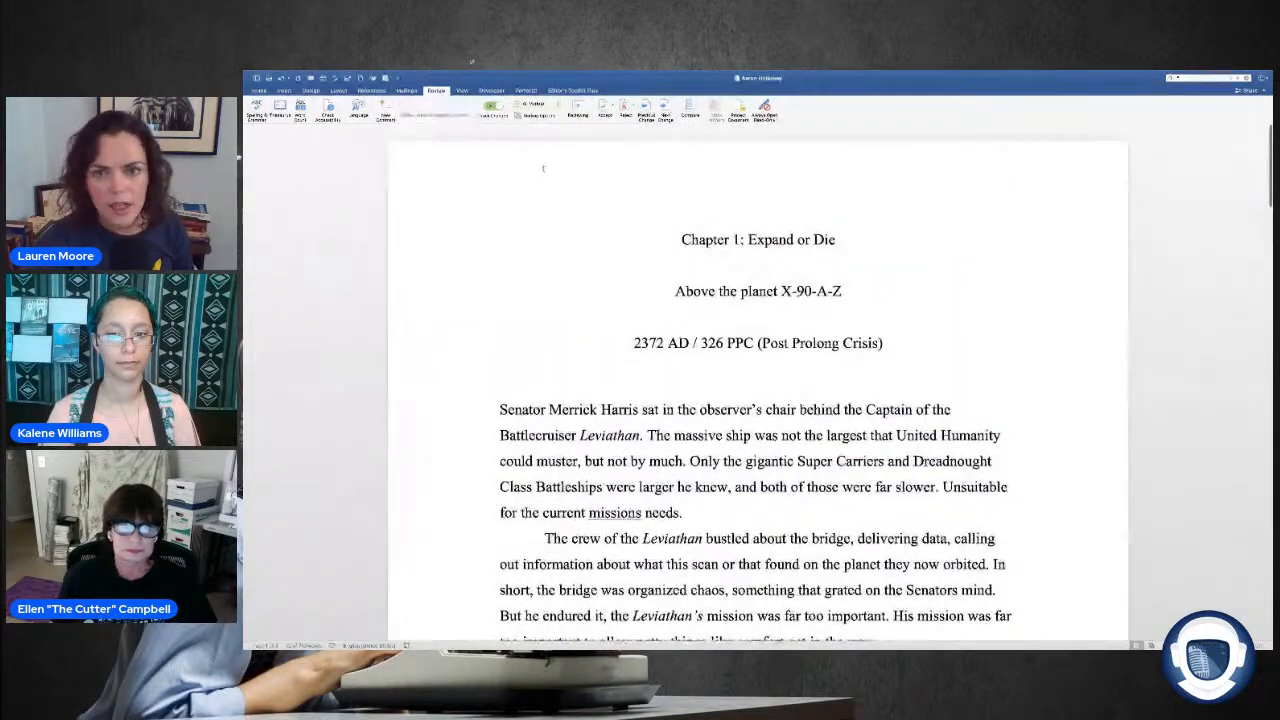
pyautogui.scroll(-2, 532, 171)
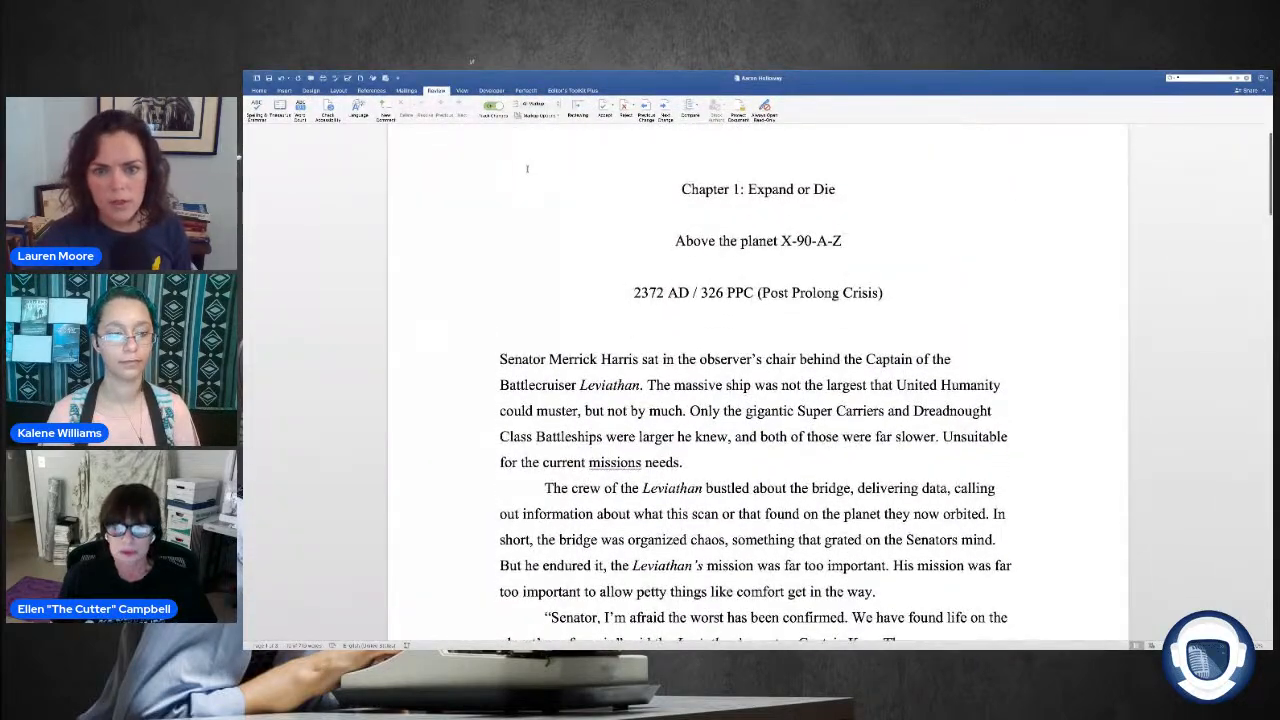
pyautogui.scroll(-3, 529, 163)
pyautogui.scroll(3, 525, 161)
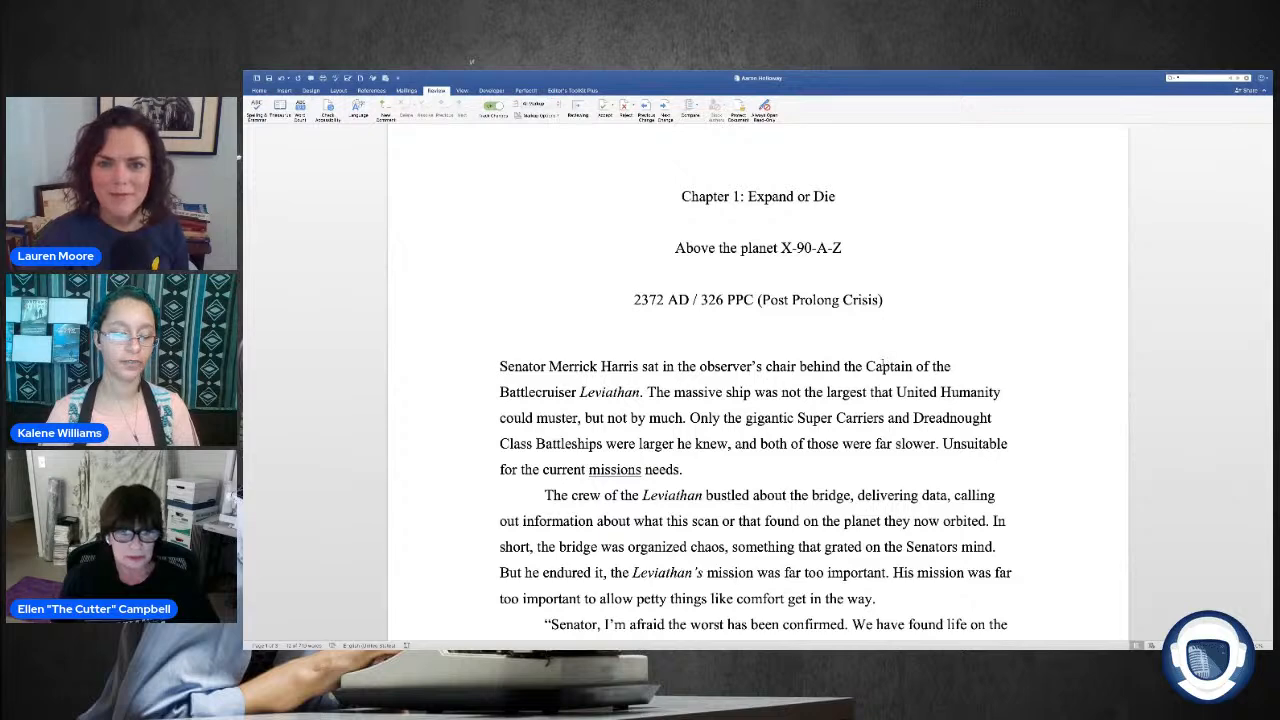
pyautogui.scroll(-3, 607, 305)
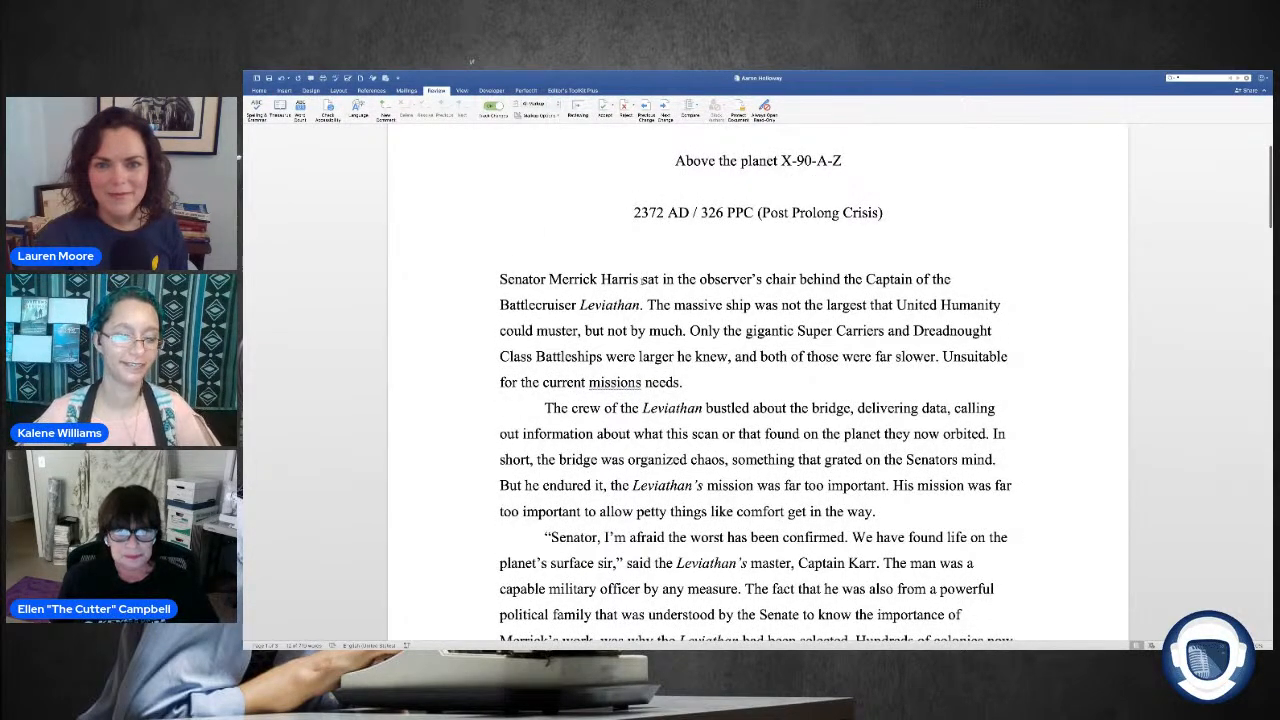
pyautogui.moveTo(641, 280); pyautogui.dragTo(660, 280)
pyautogui.click(660, 261)
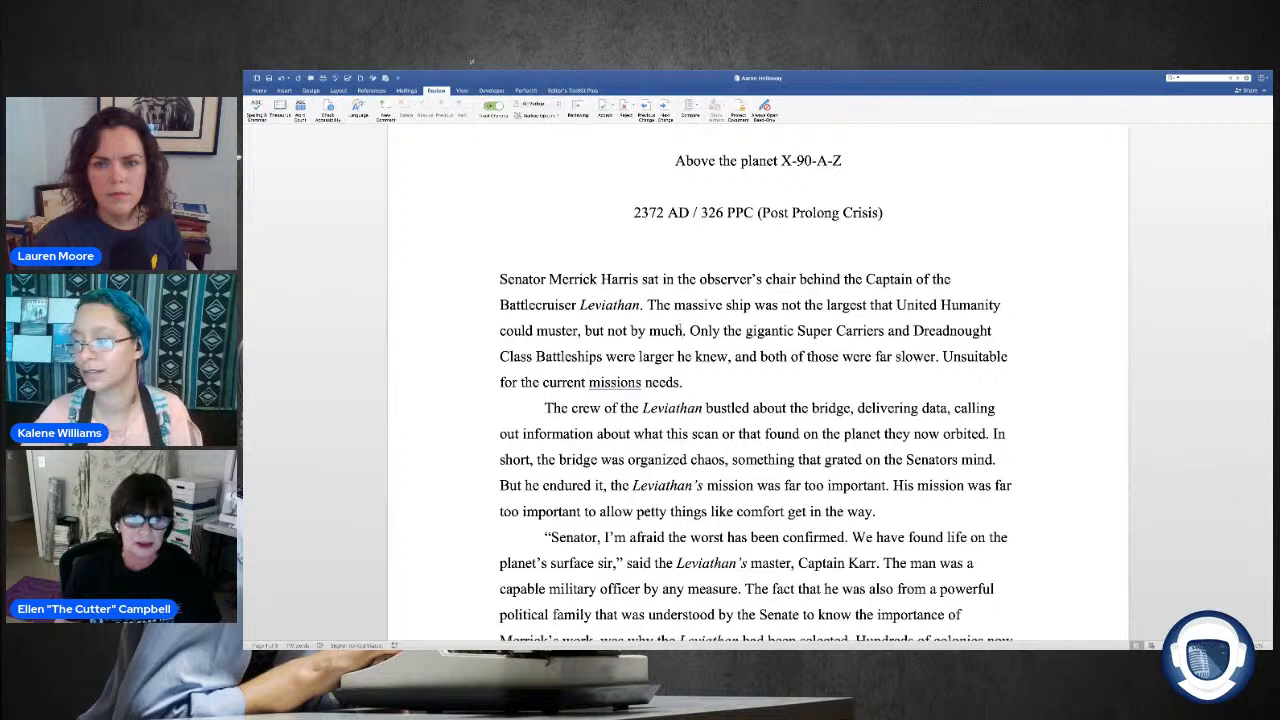
# Step: Replace "not by much" with "it was close" in the first paragraph as a tracked change
pyautogui.doubleClick(681, 330)
pyautogui.moveTo(681, 330); pyautogui.dragTo(607, 331)
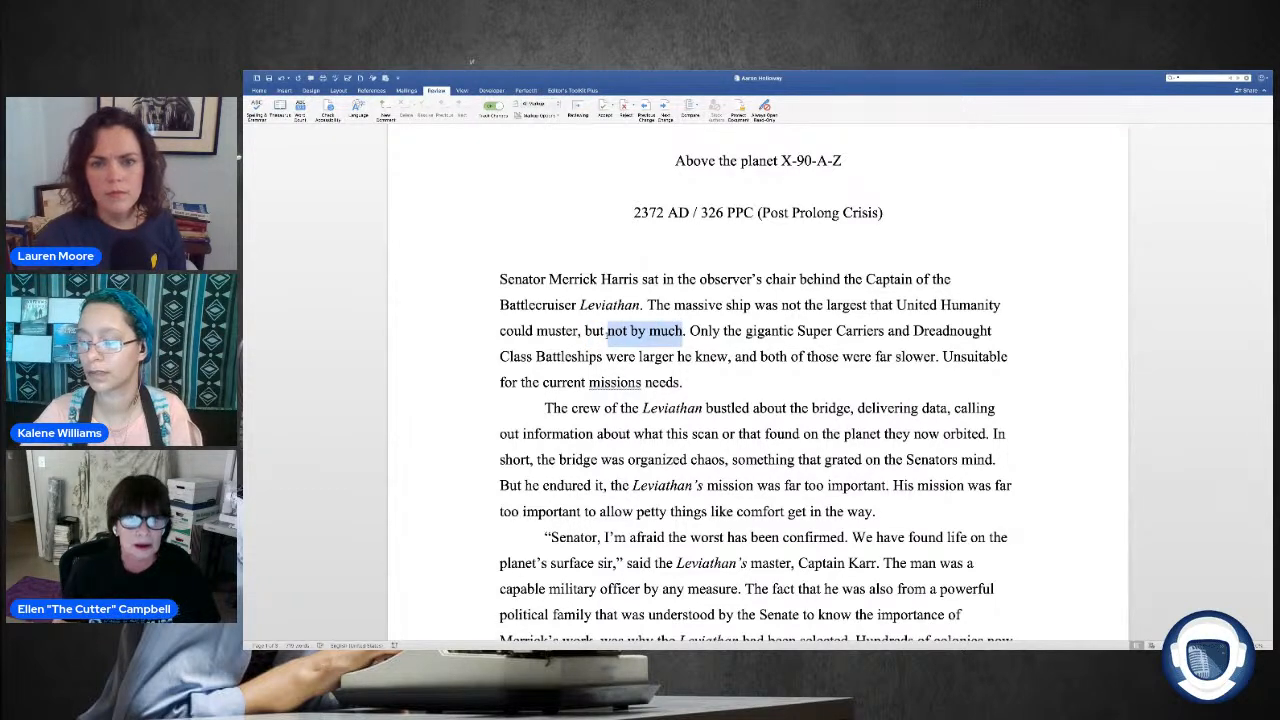
pyautogui.write('it wa')
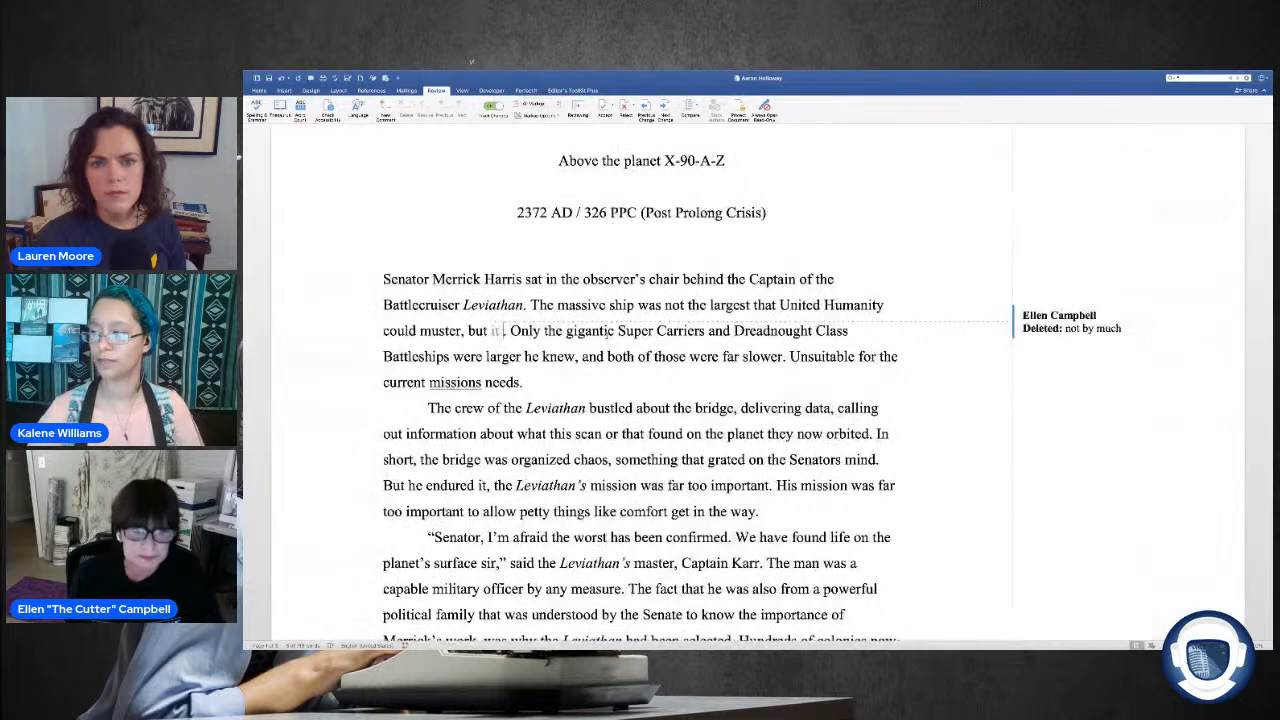
pyautogui.write('s close')
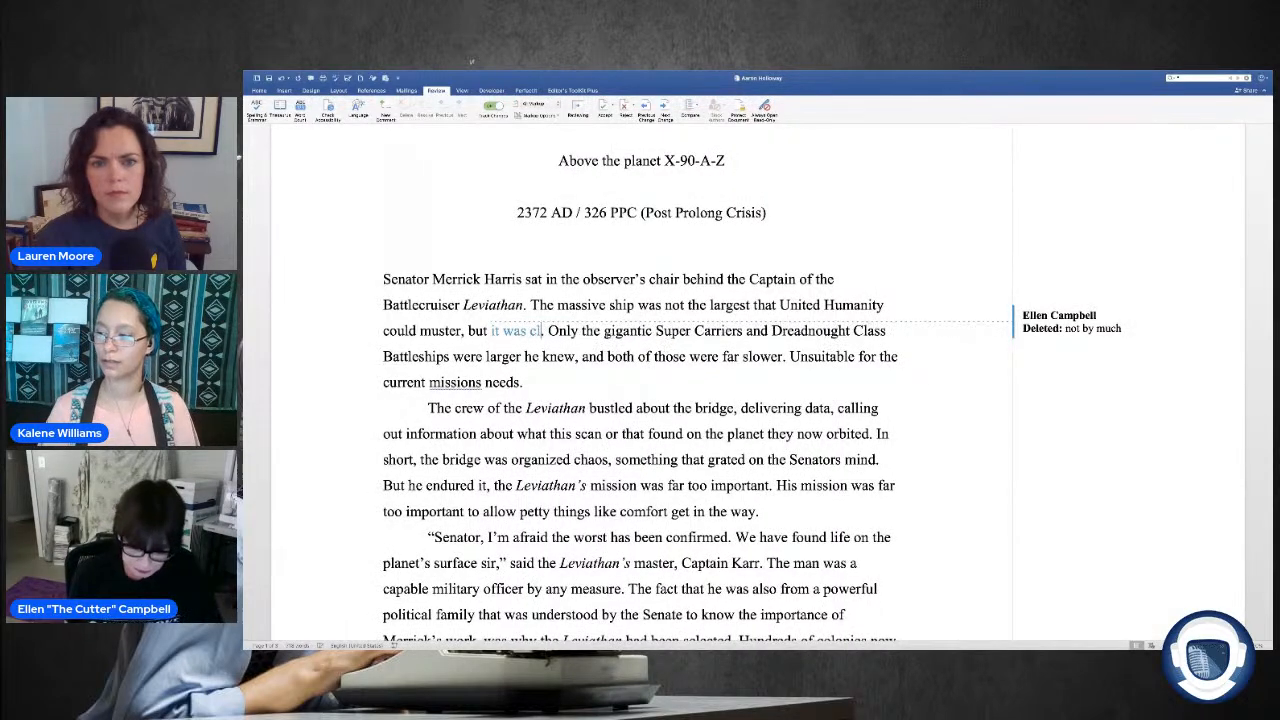
pyautogui.scroll(2, 605, 332)
pyautogui.scroll(-3, 605, 332)
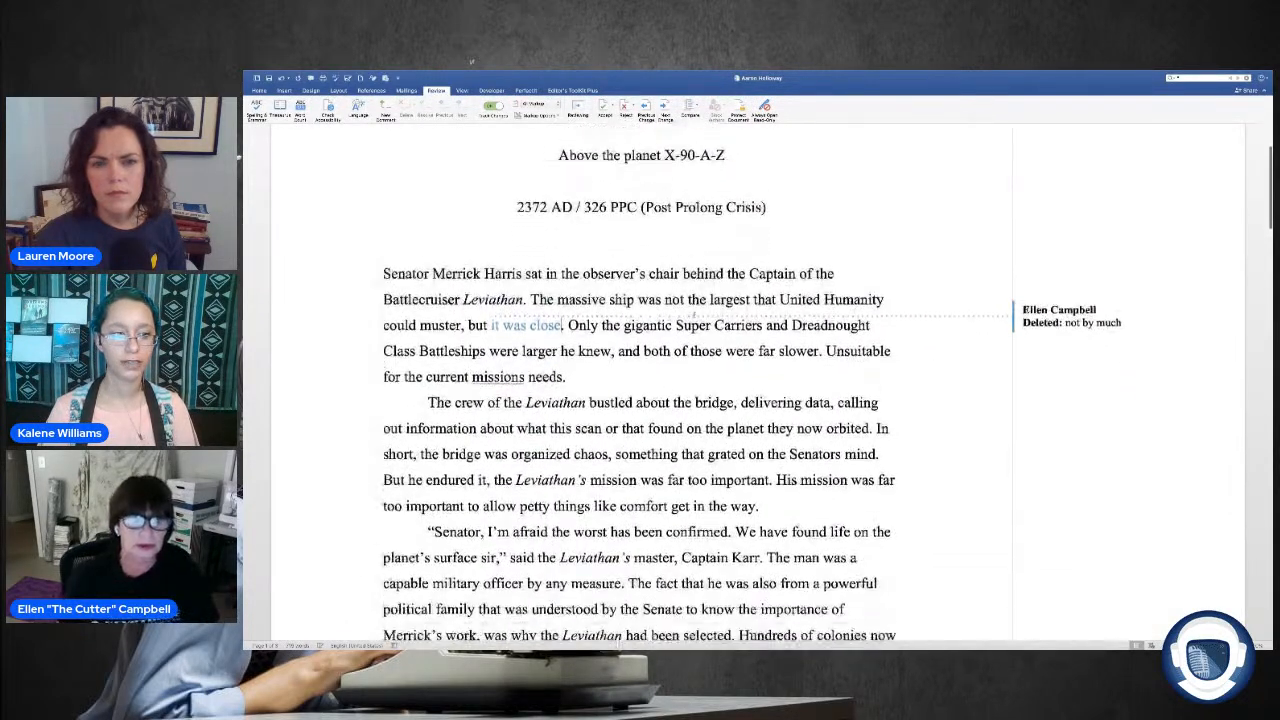
pyautogui.scroll(1, 613, 328)
# Step: Change "Super Carriers" in the first paragraph to lowercase "super carriers"
pyautogui.click(625, 339)
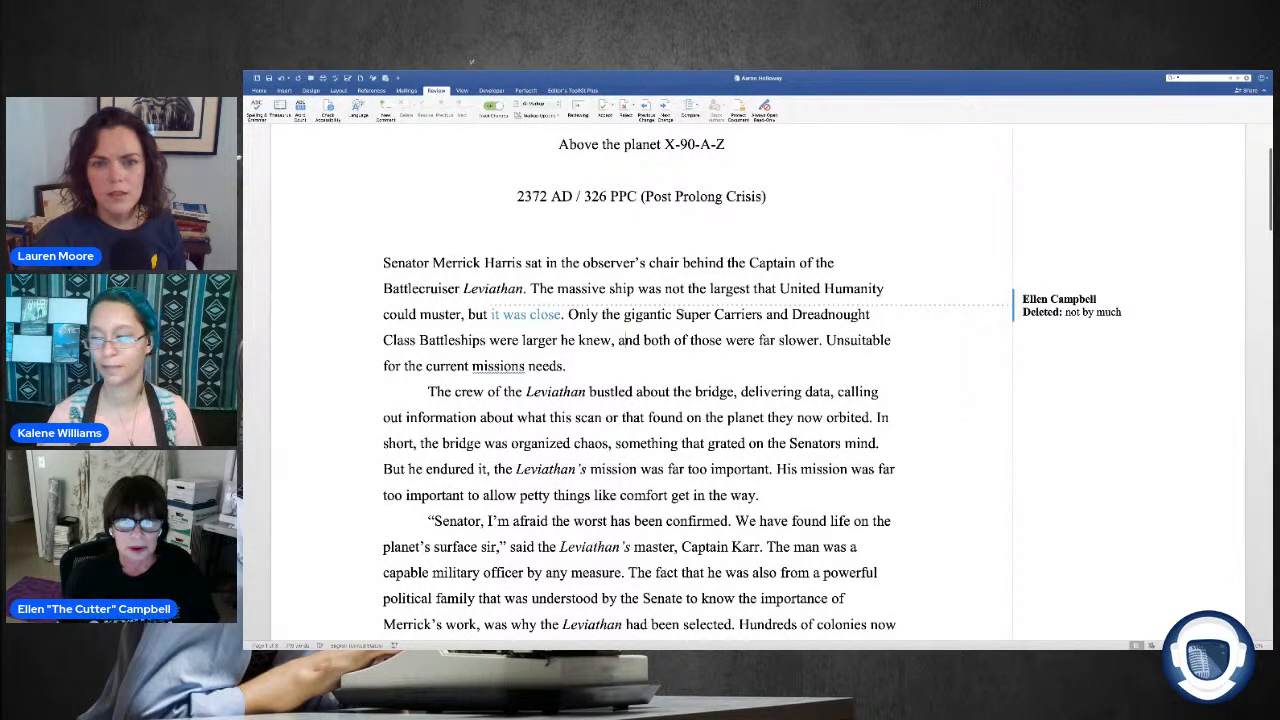
pyautogui.moveTo(684, 315); pyautogui.dragTo(677, 315)
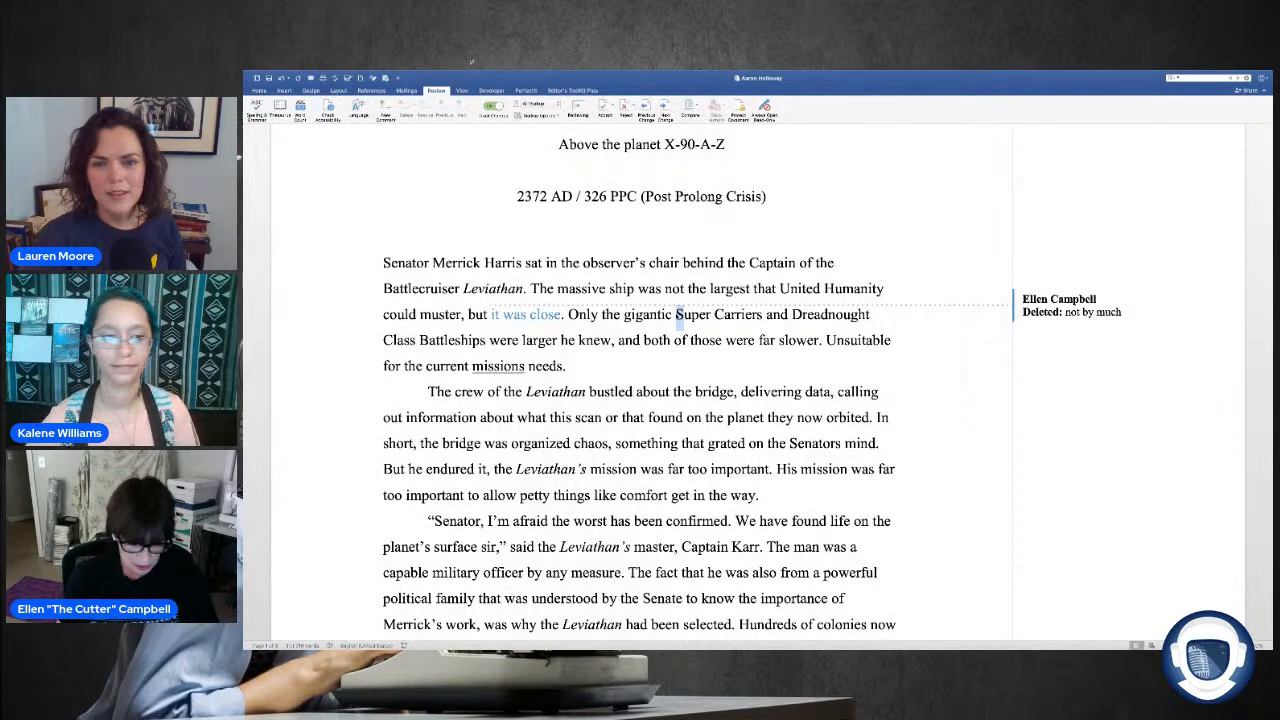
pyautogui.hotkey('shift', 'F3')
pyautogui.moveTo(721, 315); pyautogui.dragTo(711, 315)
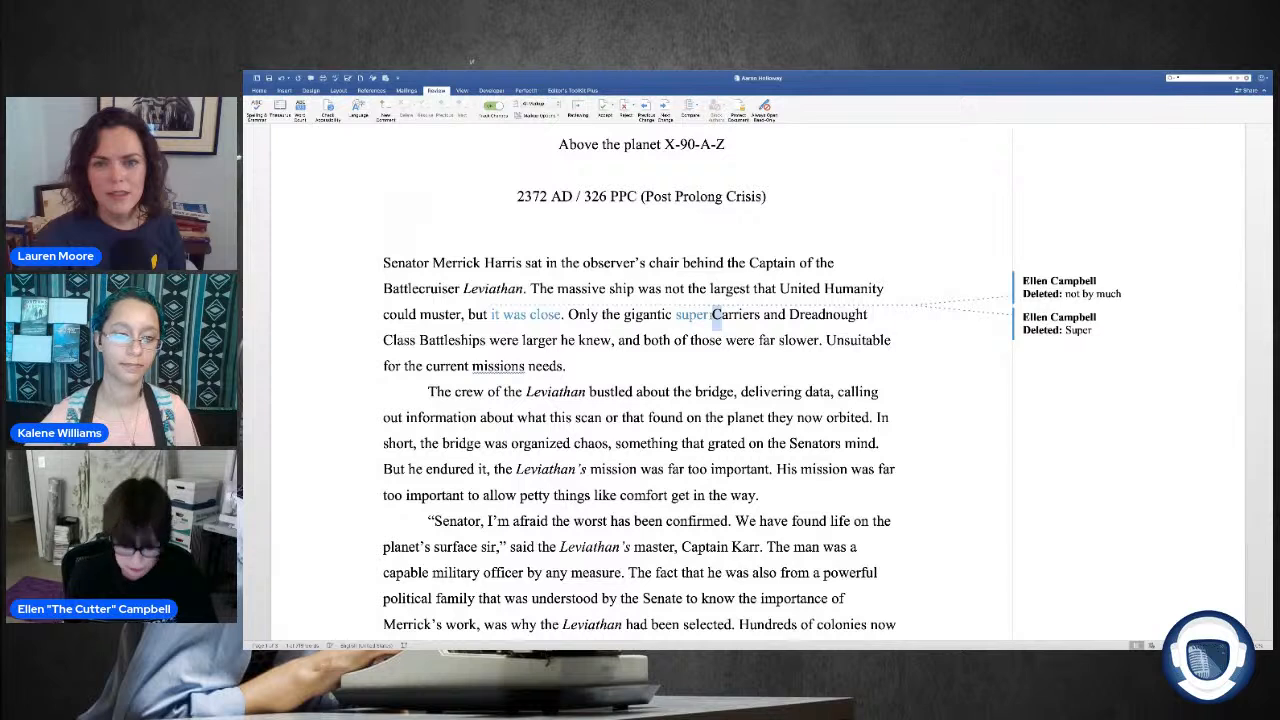
pyautogui.hotkey('shift', 'F3')
# Step: Change "Dreadnought Class" in the first paragraph to lowercase "dreadnought class"
pyautogui.moveTo(796, 315); pyautogui.dragTo(786, 315)
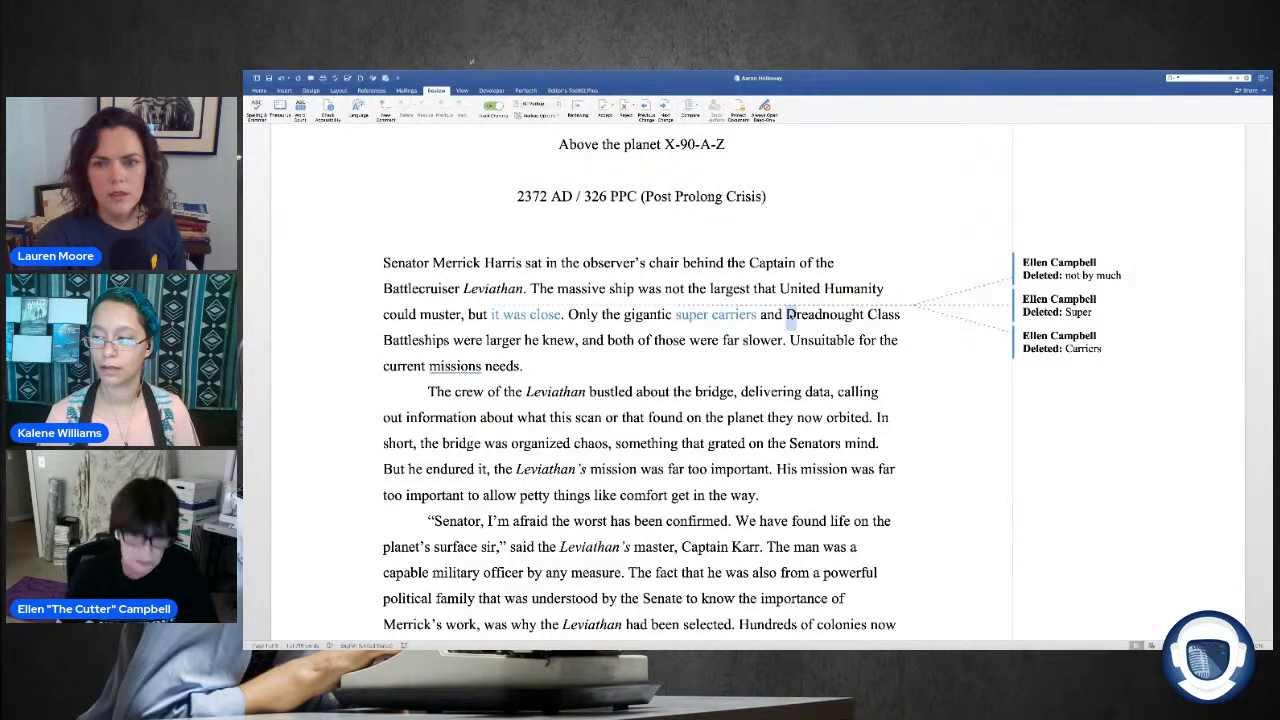
pyautogui.hotkey('shift', 'F3')
pyautogui.moveTo(876, 315); pyautogui.dragTo(865, 315)
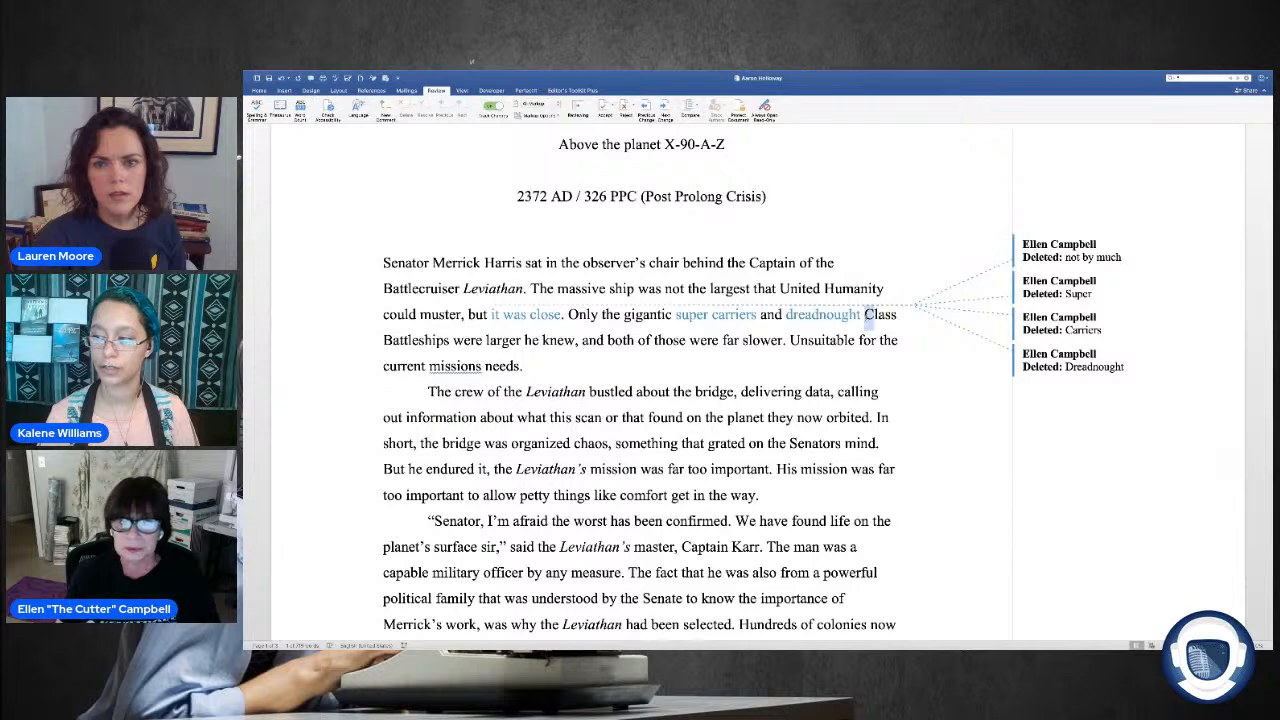
pyautogui.hotkey('shift', 'F3')
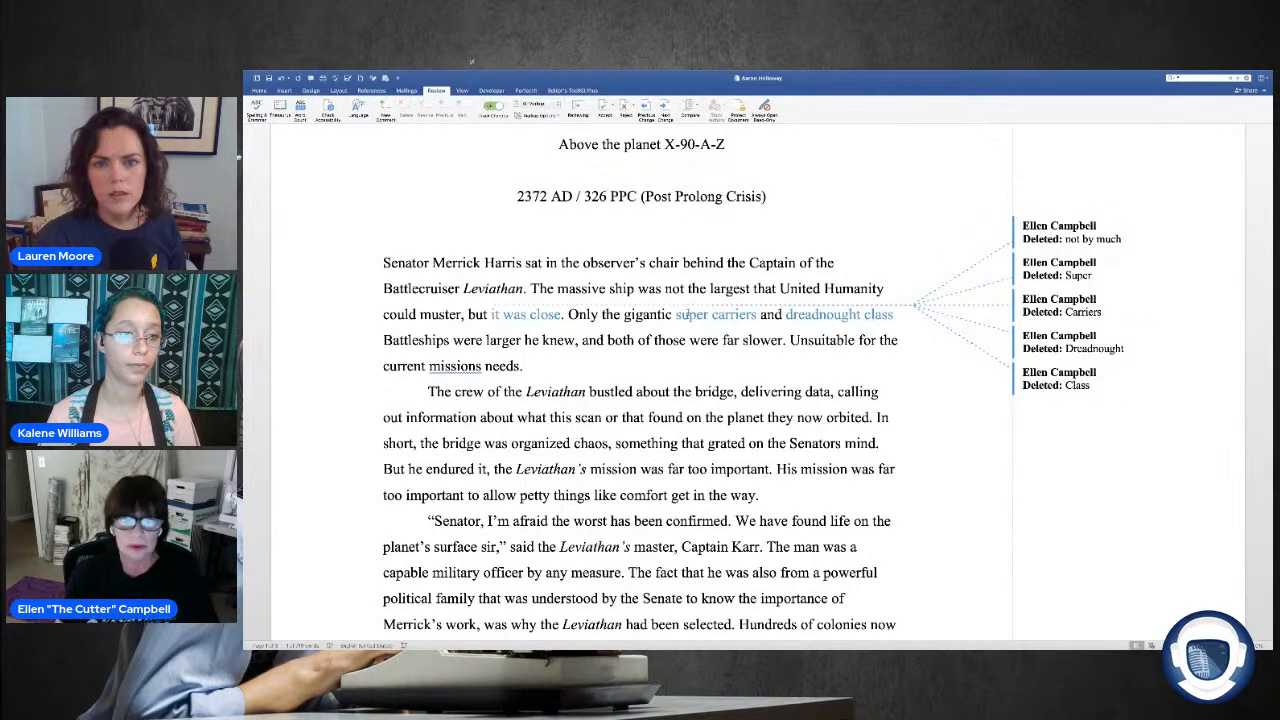
# Step: Close up "super carriers" into the single word "supercarriers" in the first paragraph
pyautogui.scroll(-1, 537, 284)
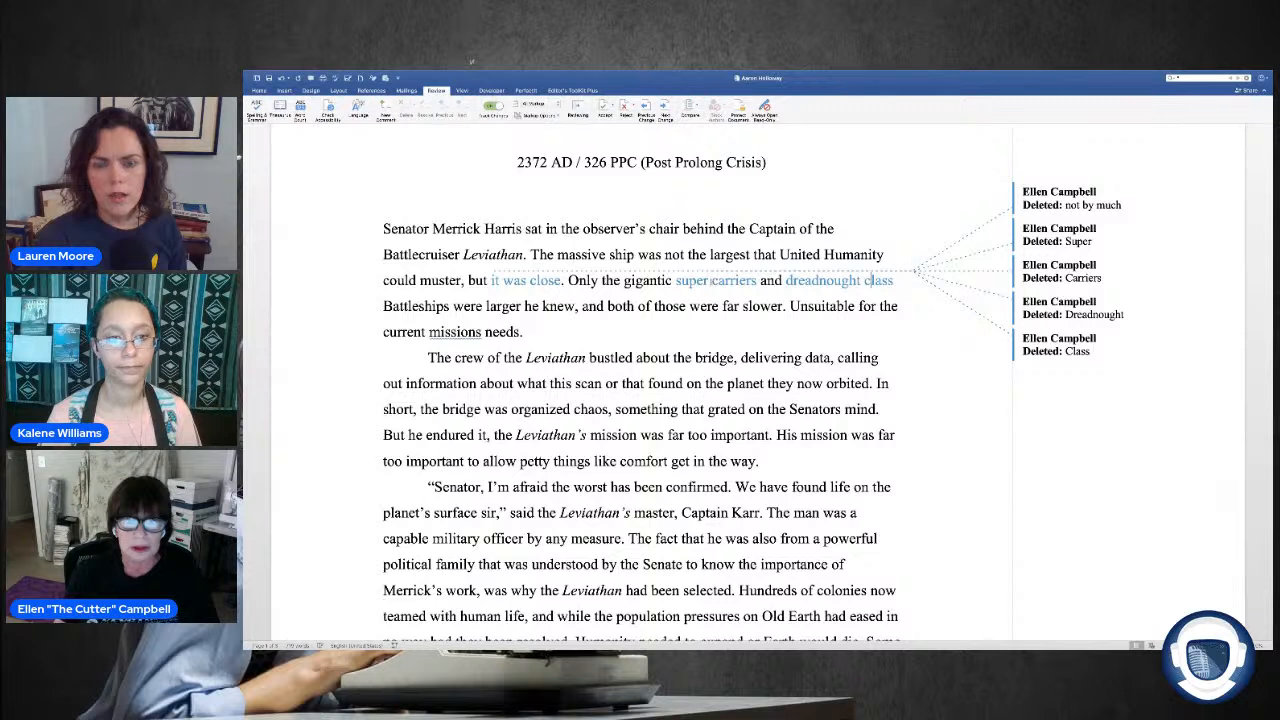
pyautogui.click(711, 281)
pyautogui.press('BackSpace')
pyautogui.click(753, 306)
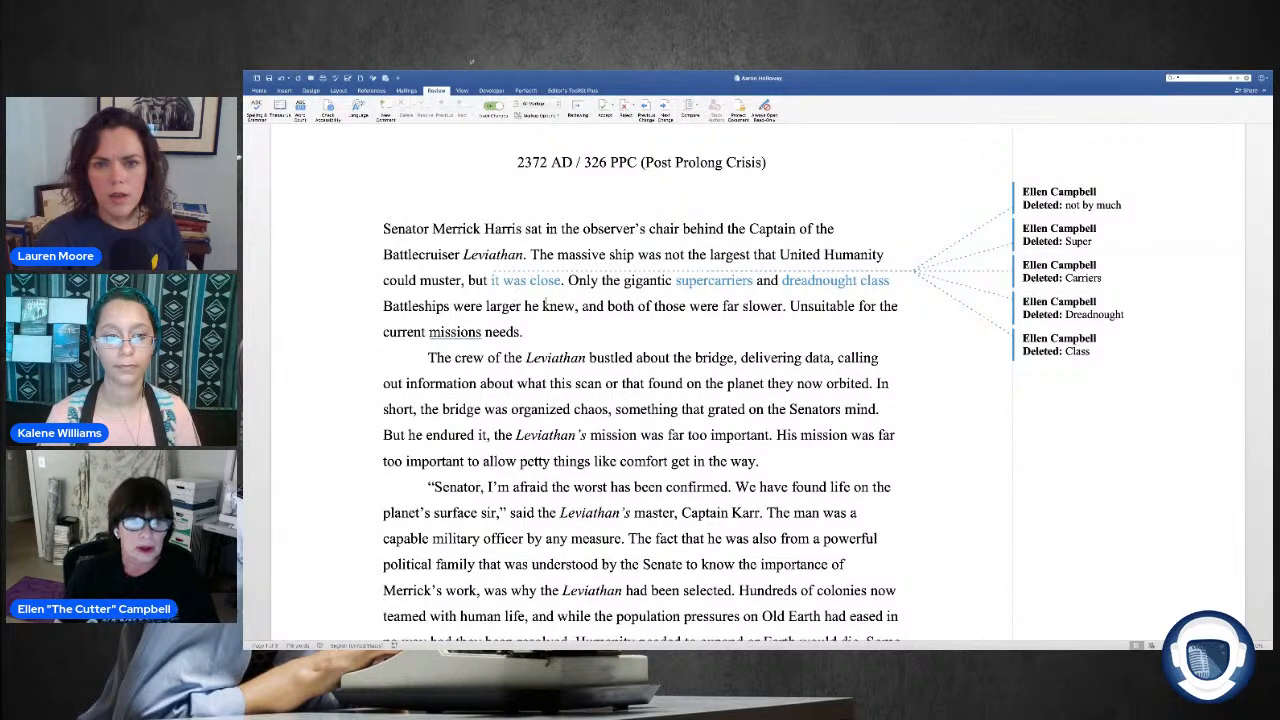
# Step: Delete "he knew" and the word "far" before "slower" in the first paragraph as tracked changes
pyautogui.moveTo(575, 308); pyautogui.dragTo(528, 313)
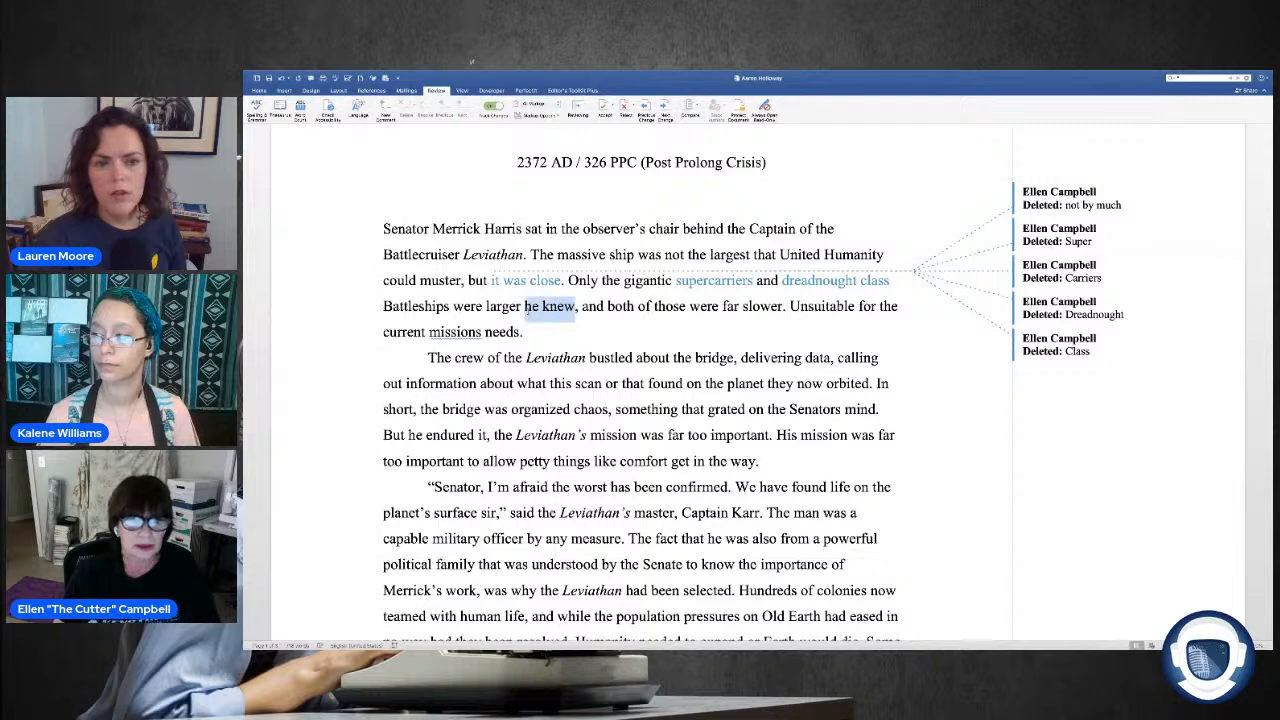
pyautogui.press('Delete')
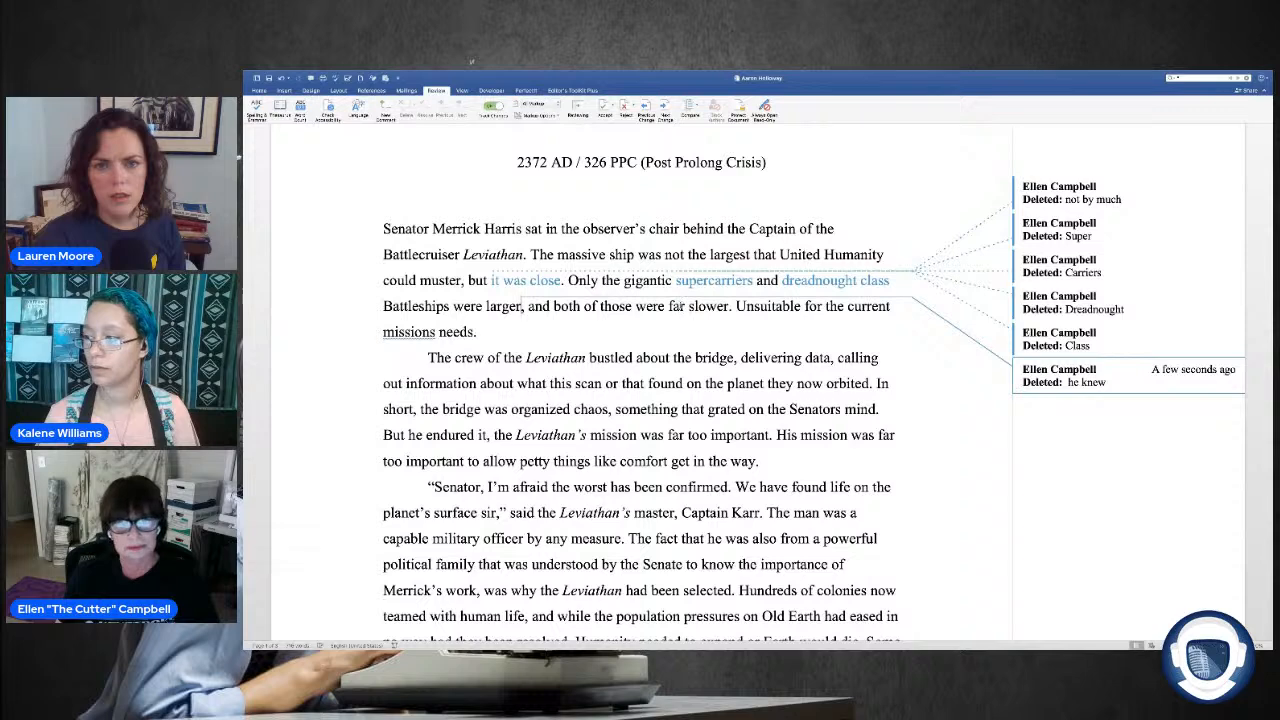
pyautogui.doubleClick(678, 306)
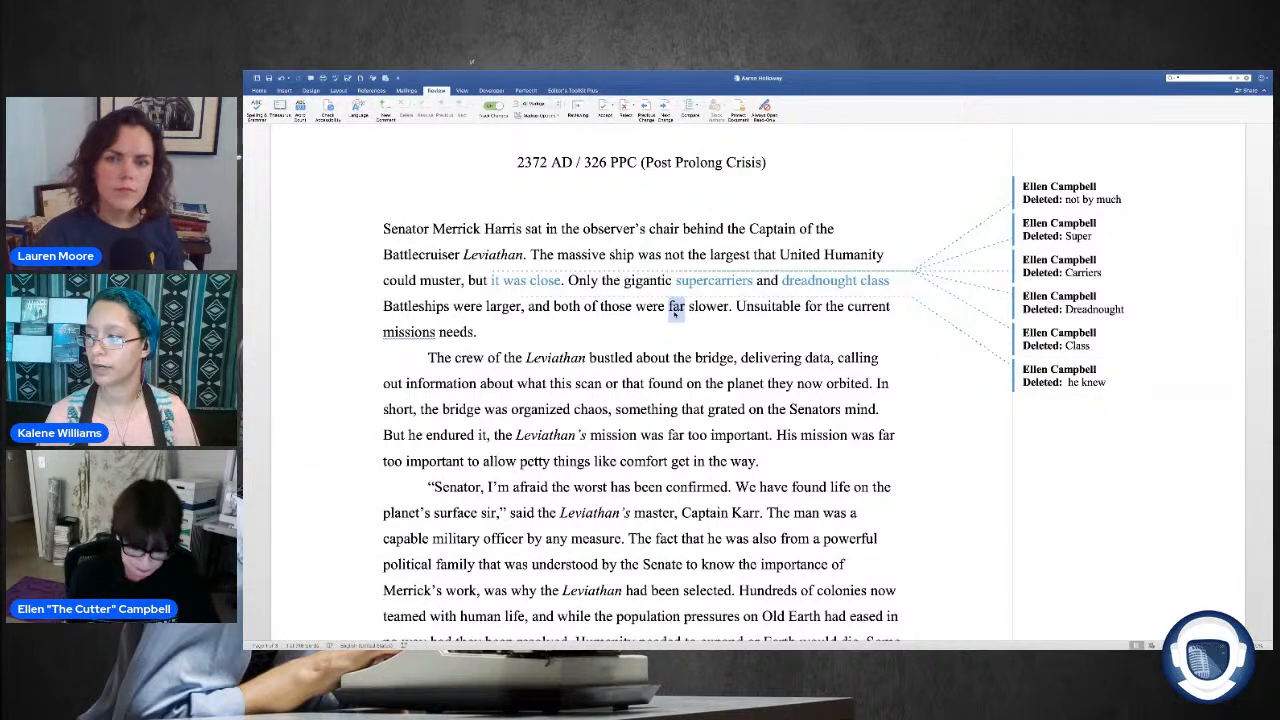
pyautogui.press('BackSpace')
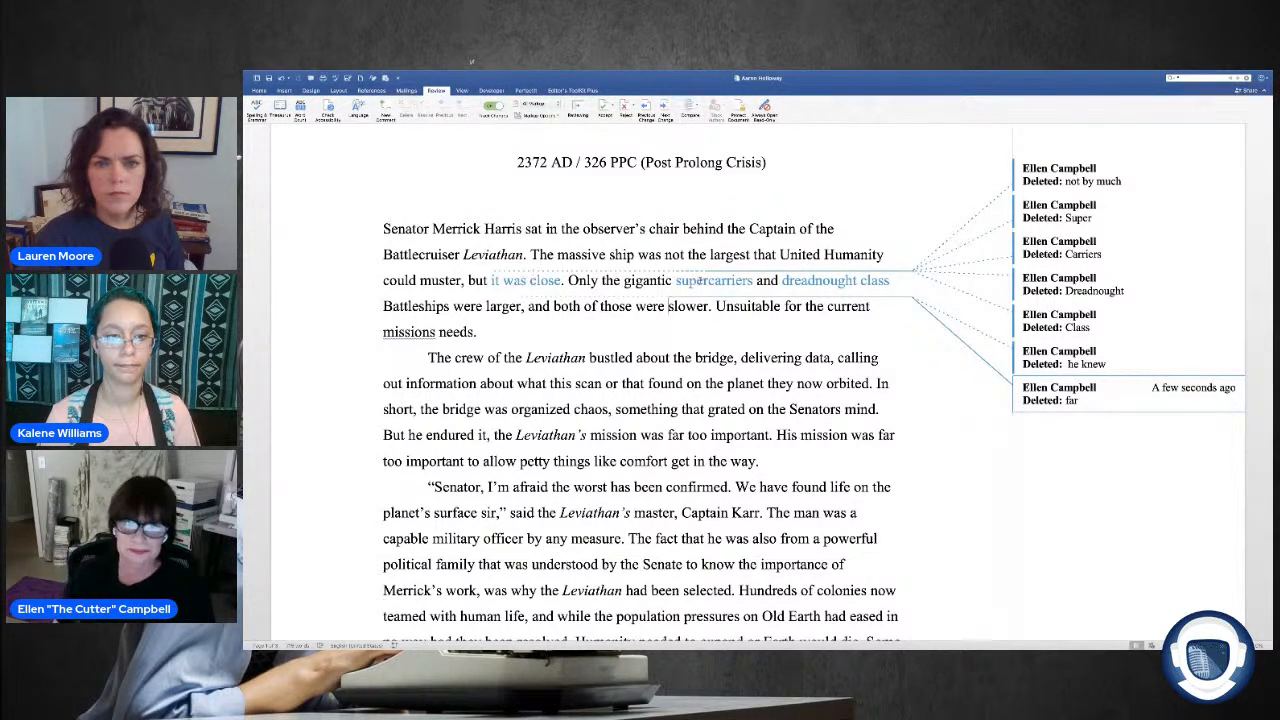
# Step: Change "missions needs" at the end of the first paragraph to "mission" as a tracked change, keeping the final period
pyautogui.scroll(-2, 920, 258)
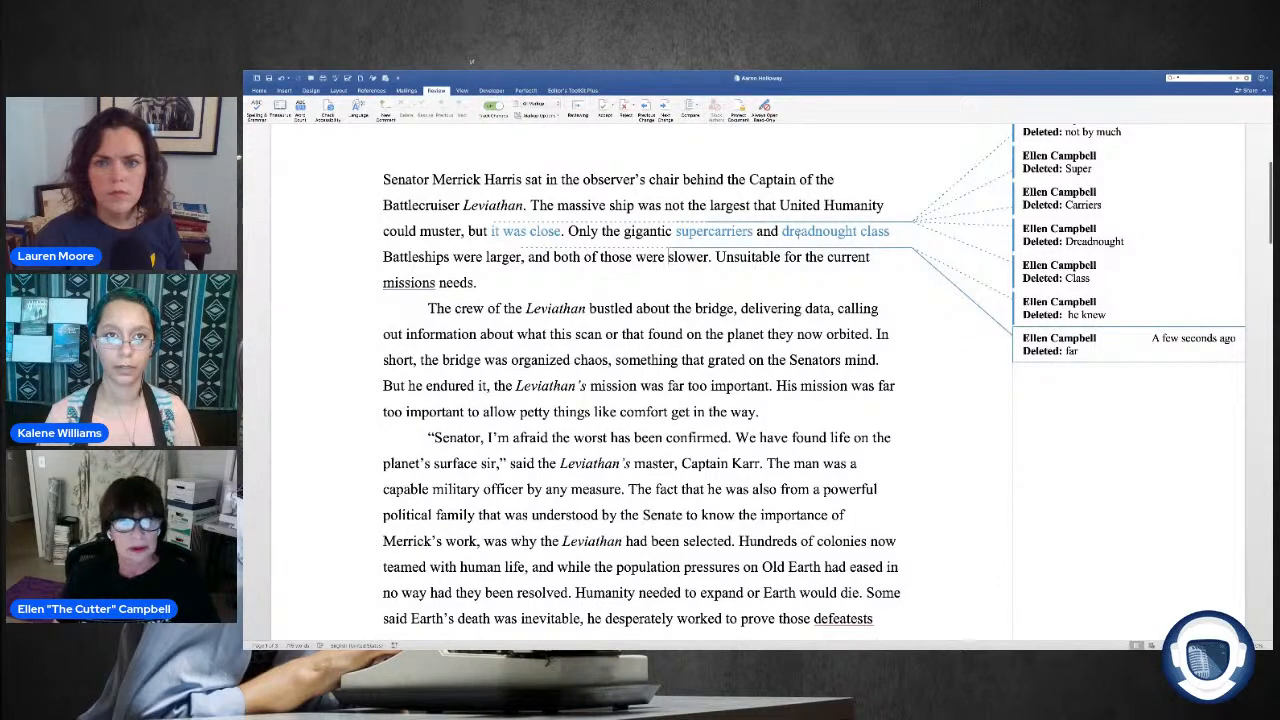
pyautogui.rightClick(428, 286)
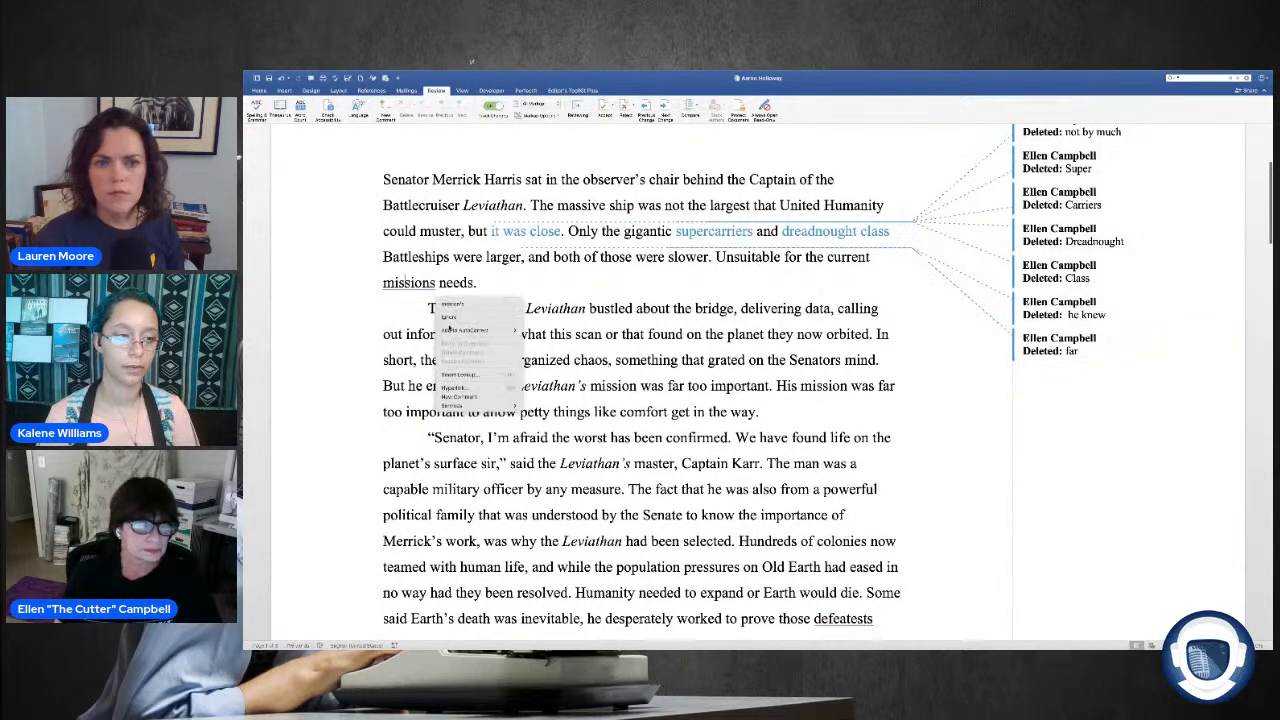
pyautogui.click(460, 304)
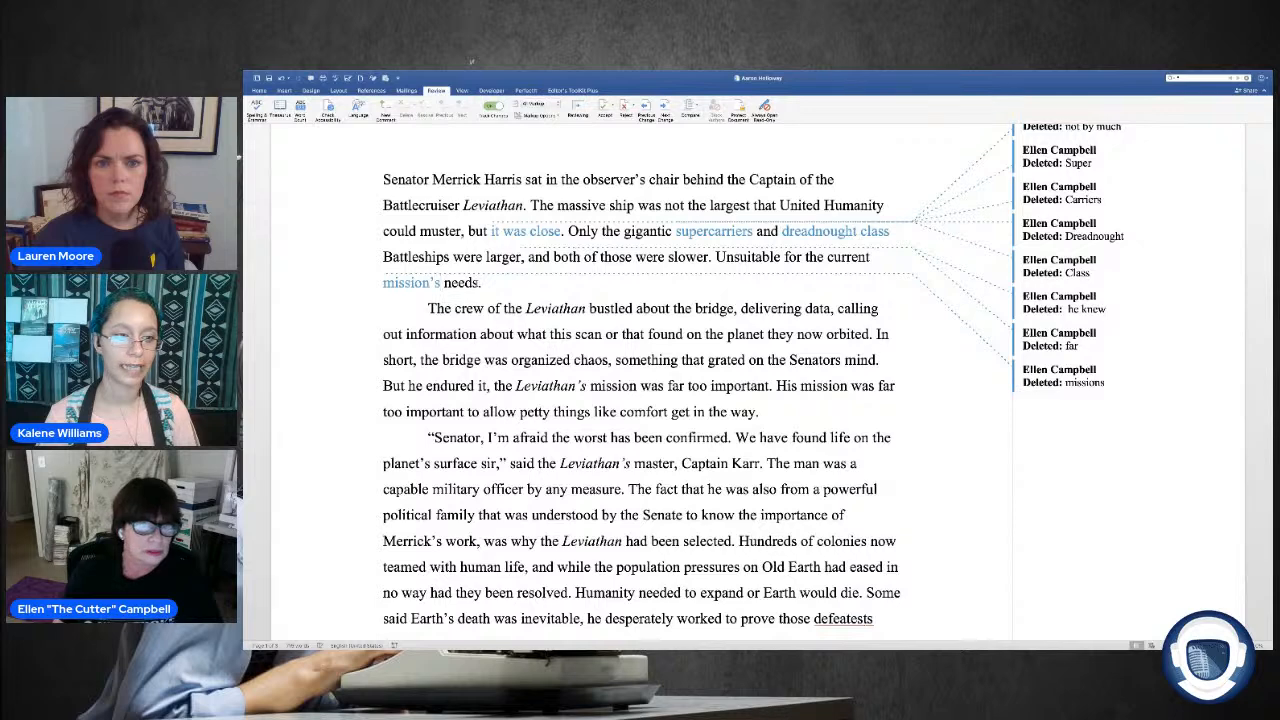
pyautogui.doubleClick(462, 283)
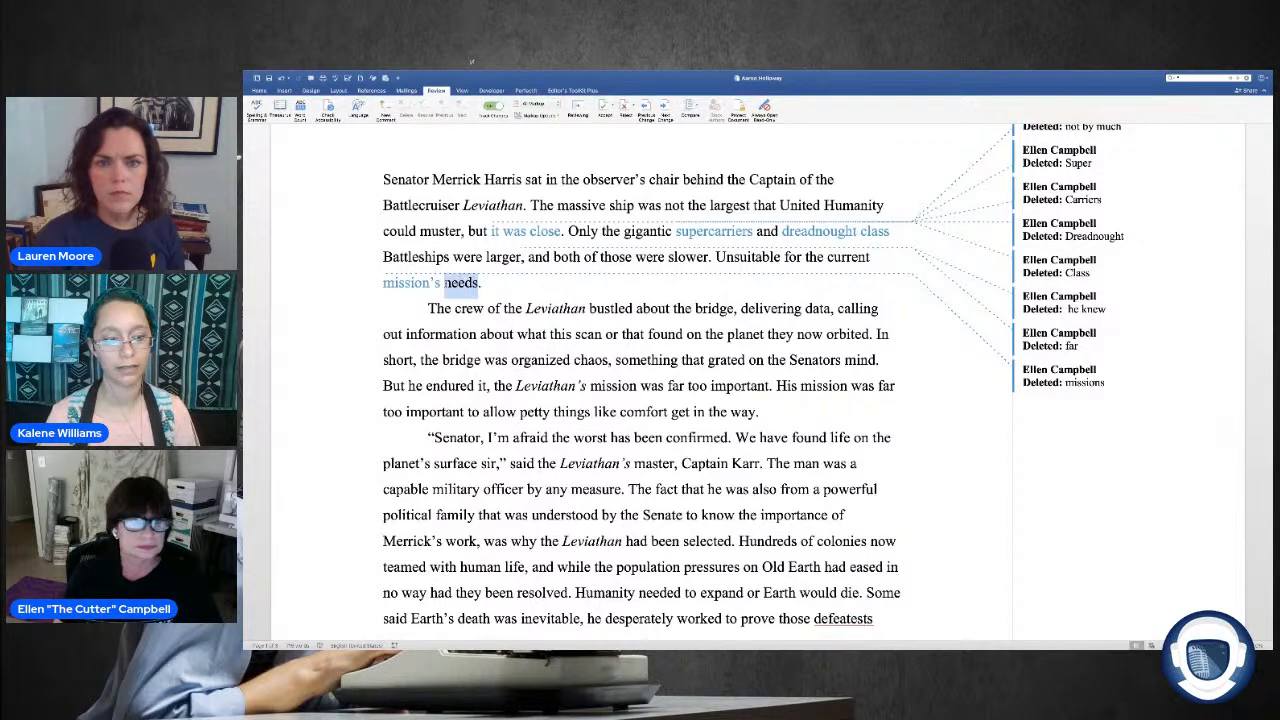
pyautogui.press('BackSpace')
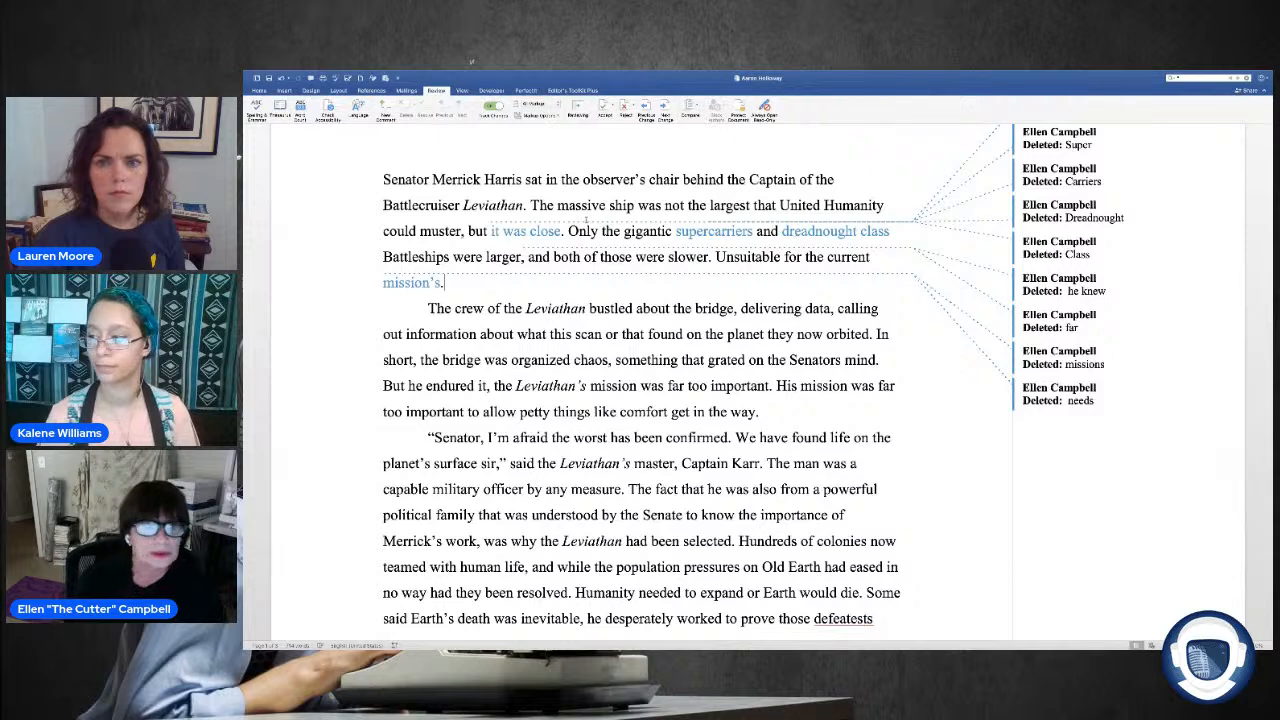
pyautogui.press('Left')
pyautogui.press('BackSpace')
pyautogui.press('BackSpace')
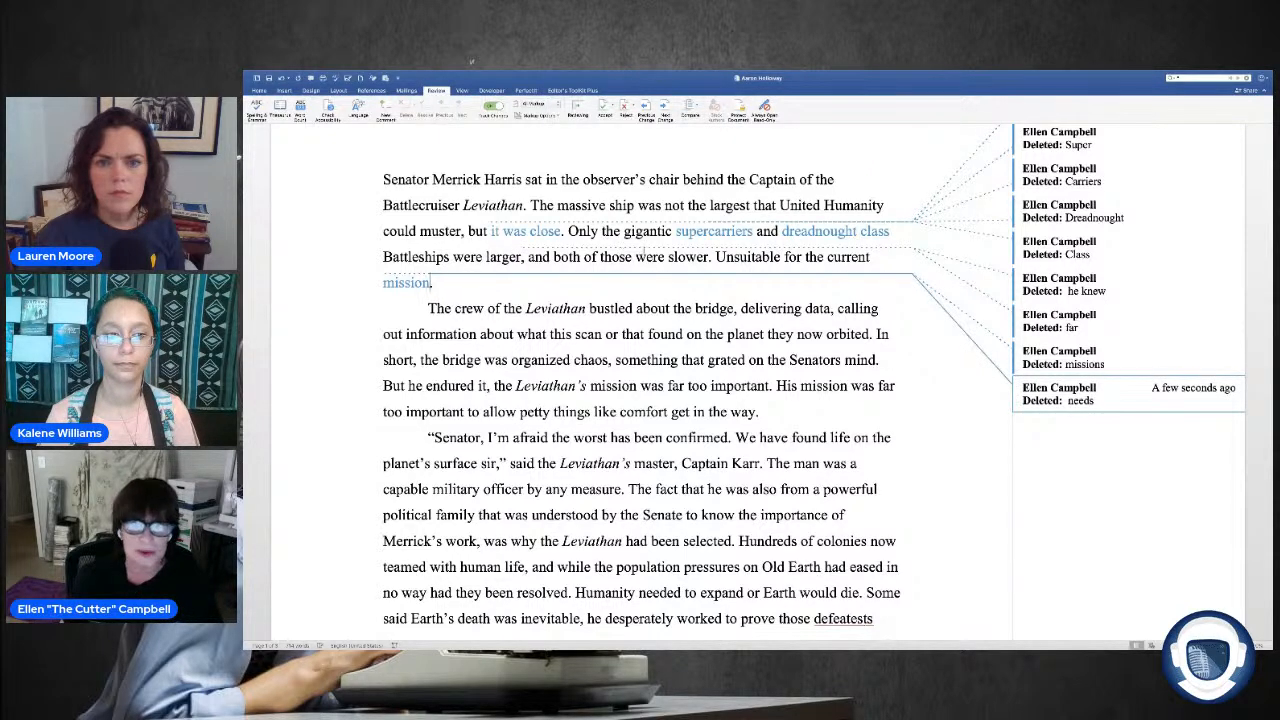
pyautogui.scroll(-1, 542, 140)
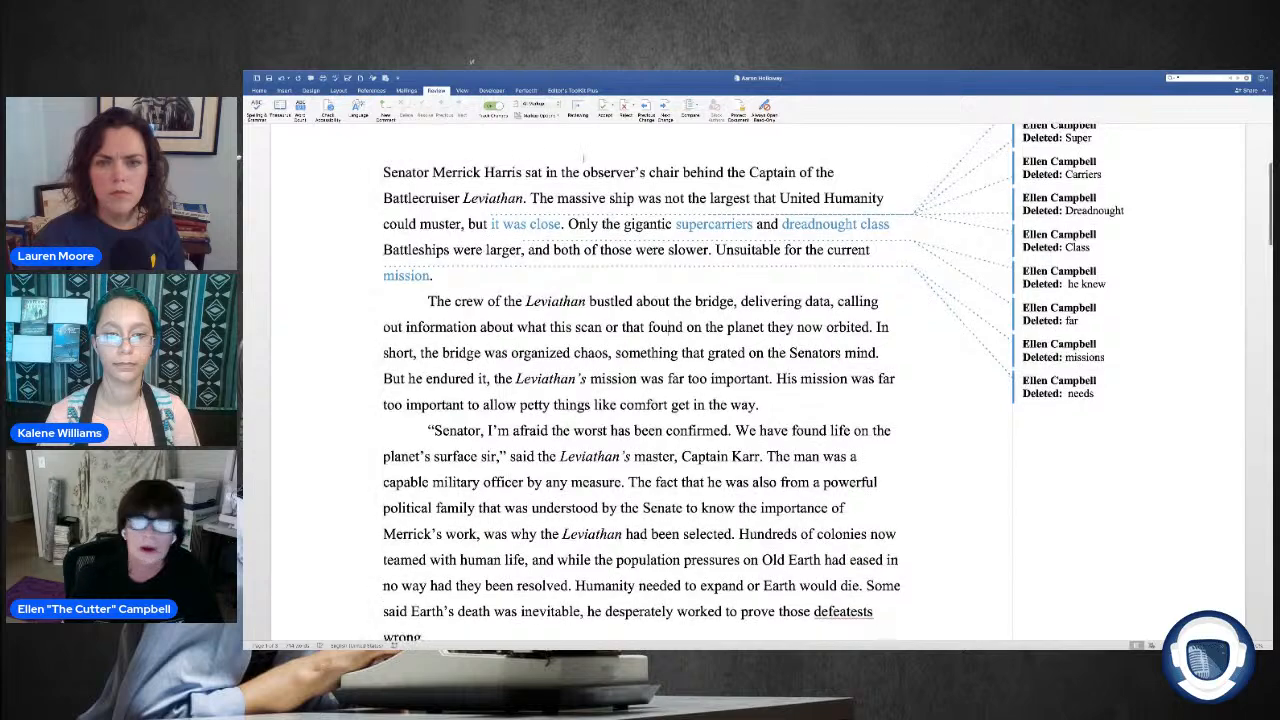
pyautogui.scroll(1, 542, 140)
pyautogui.scroll(2, 1066, 144)
pyautogui.scroll(-2, 1072, 200)
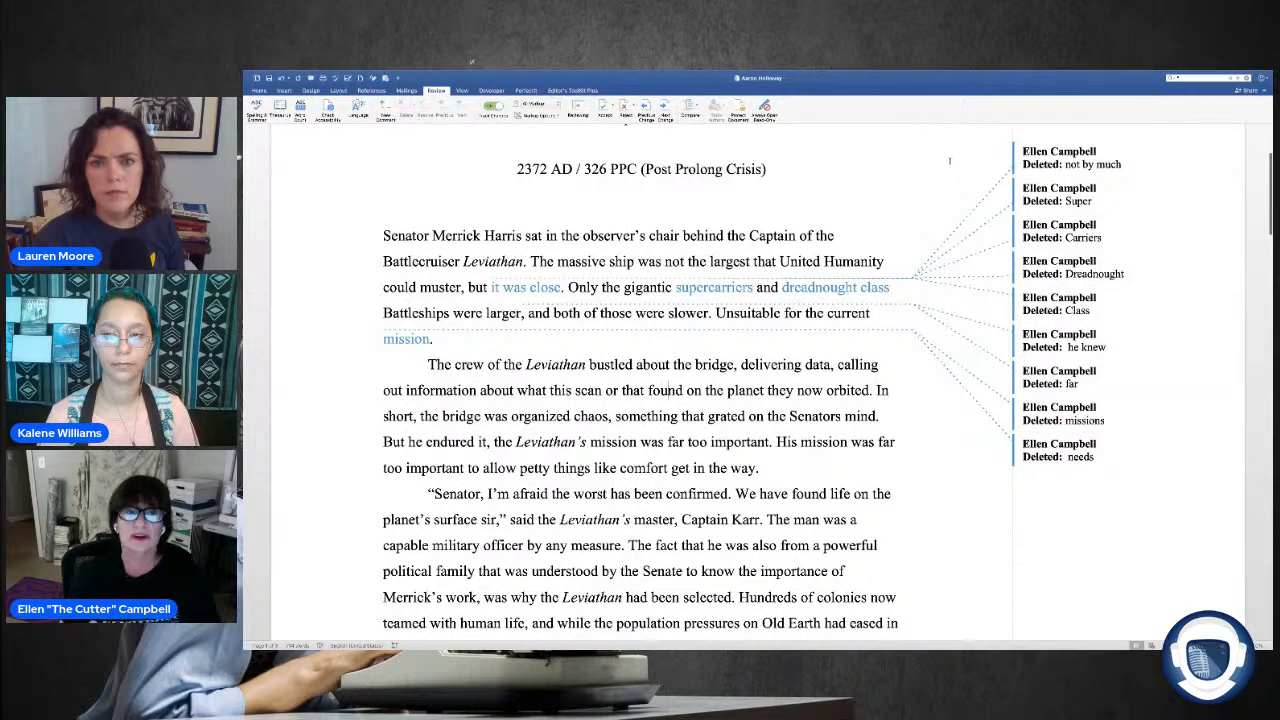
pyautogui.scroll(-3, 953, 190)
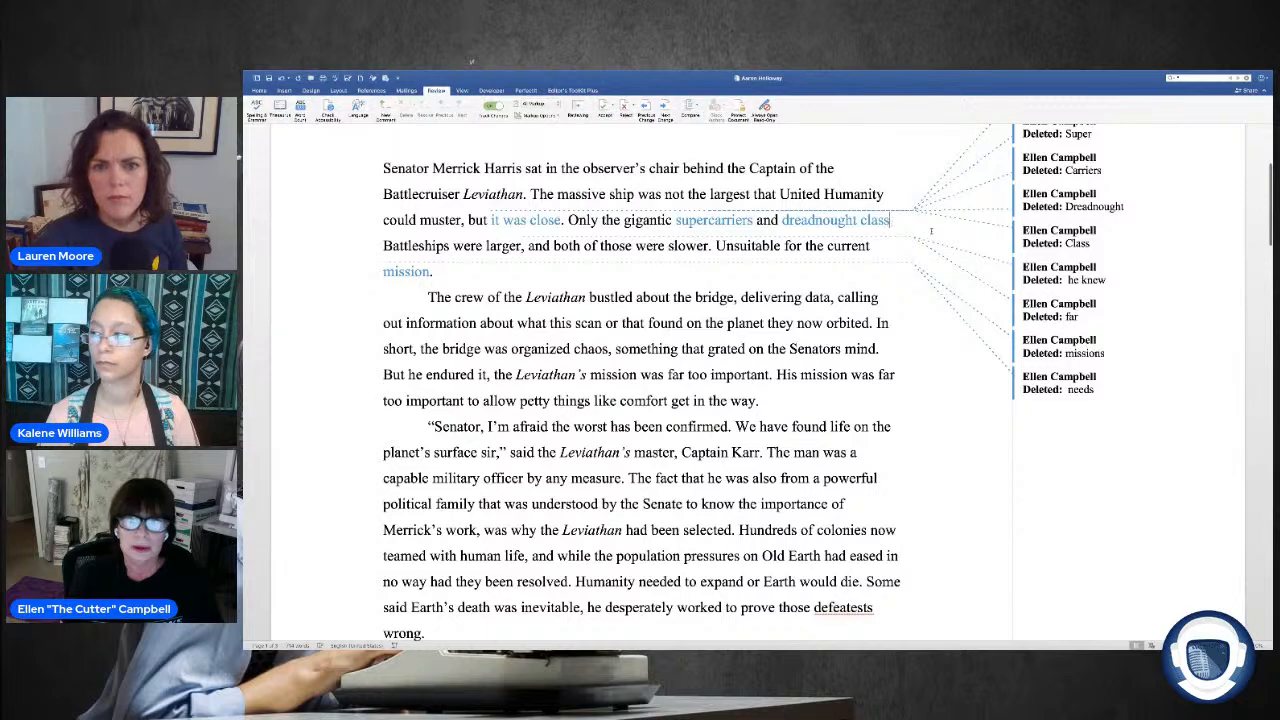
pyautogui.write('.')
pyautogui.scroll(1, 931, 231)
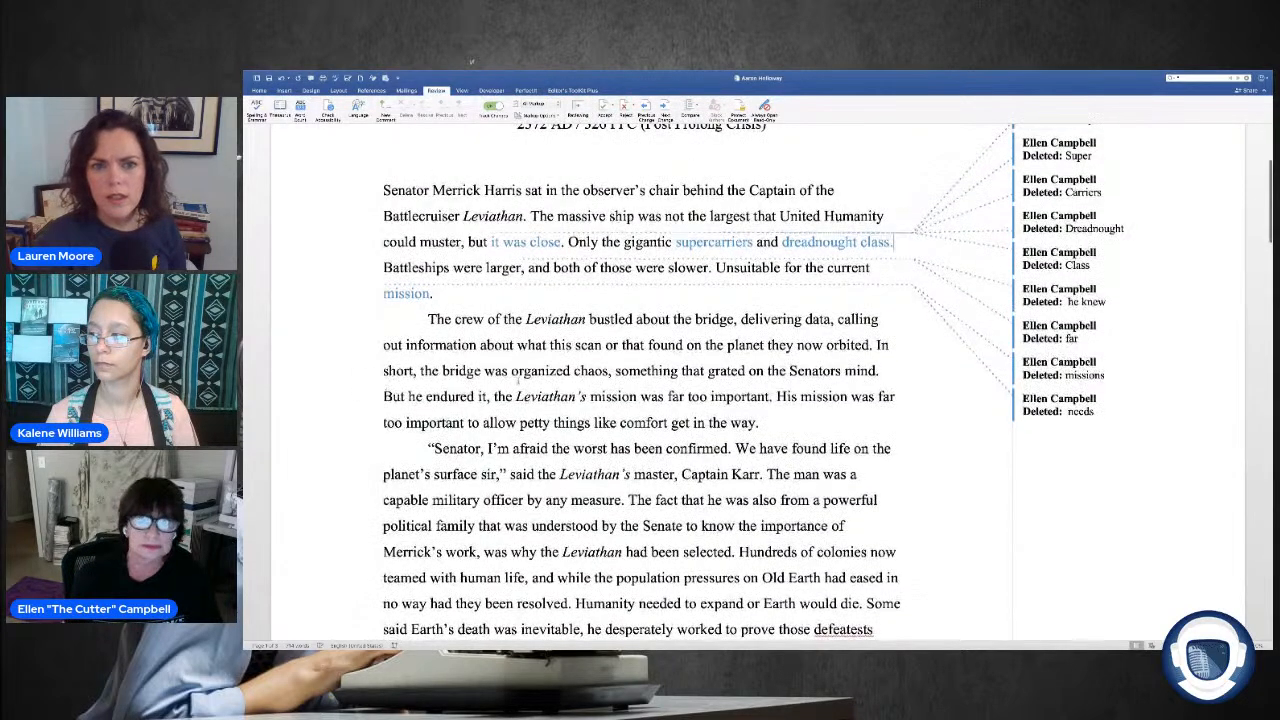
pyautogui.press('BackSpace')
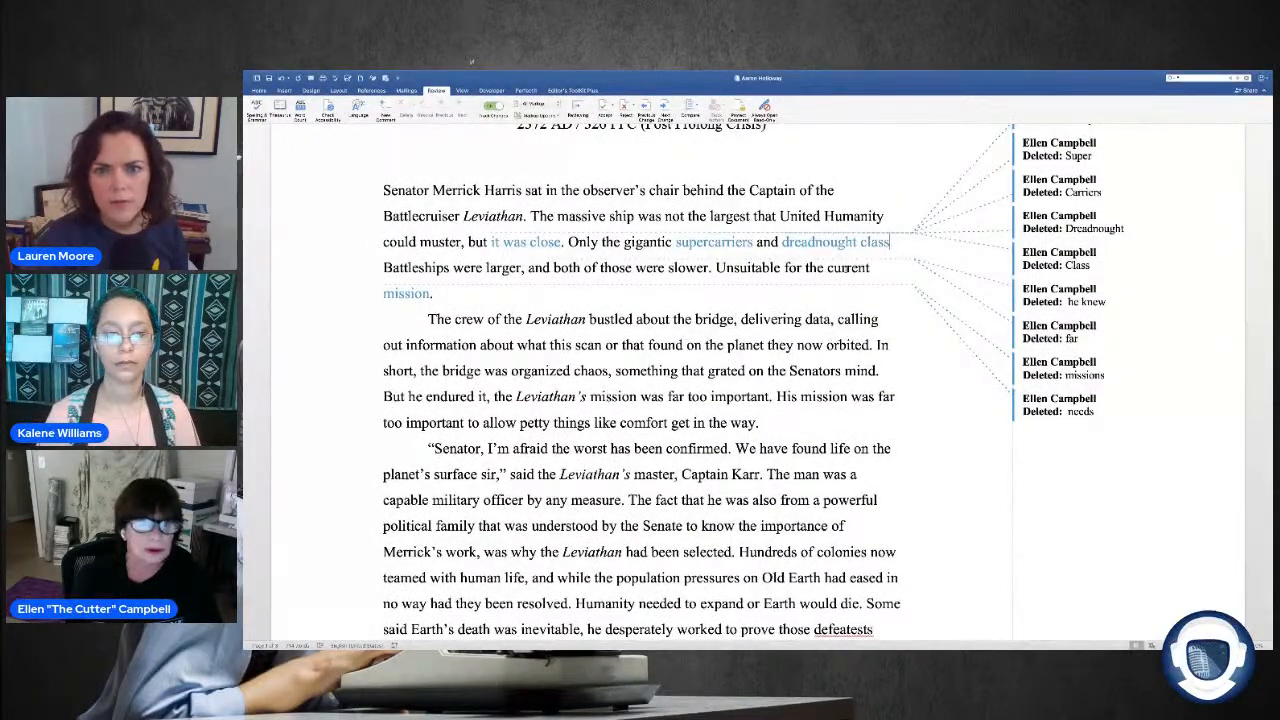
pyautogui.write('/')
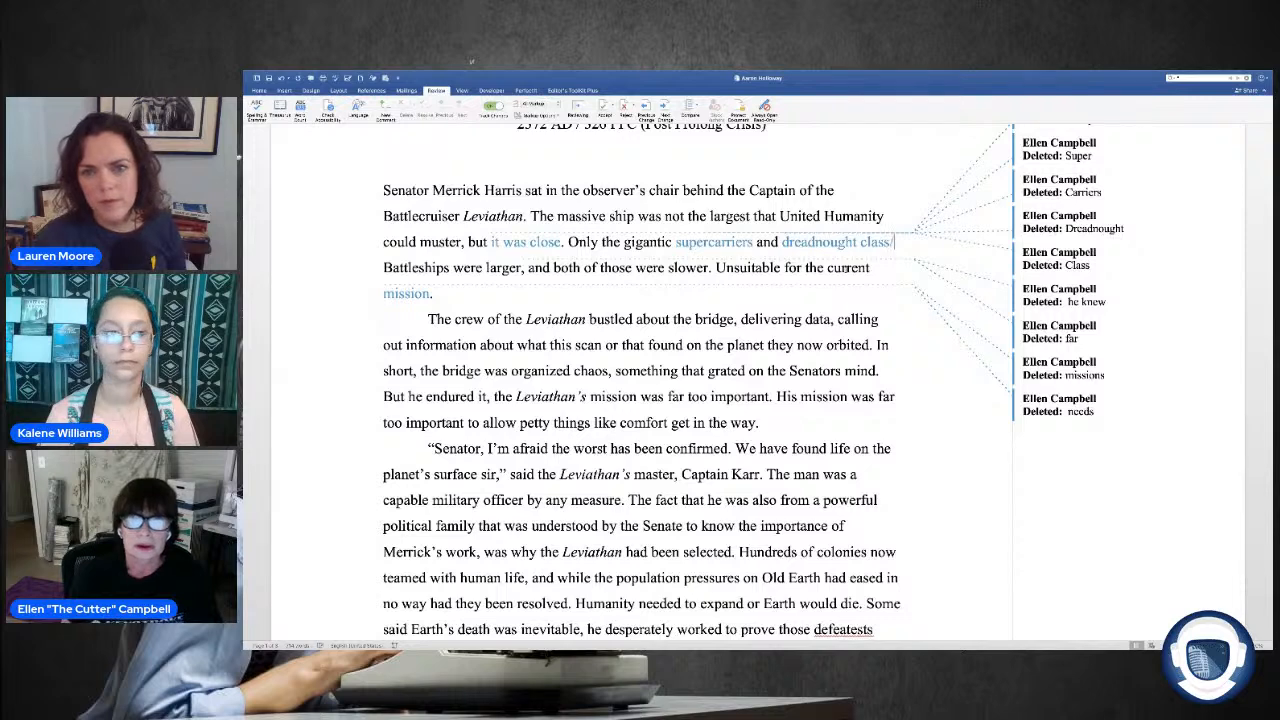
pyautogui.press('BackSpace')
pyautogui.write('.')
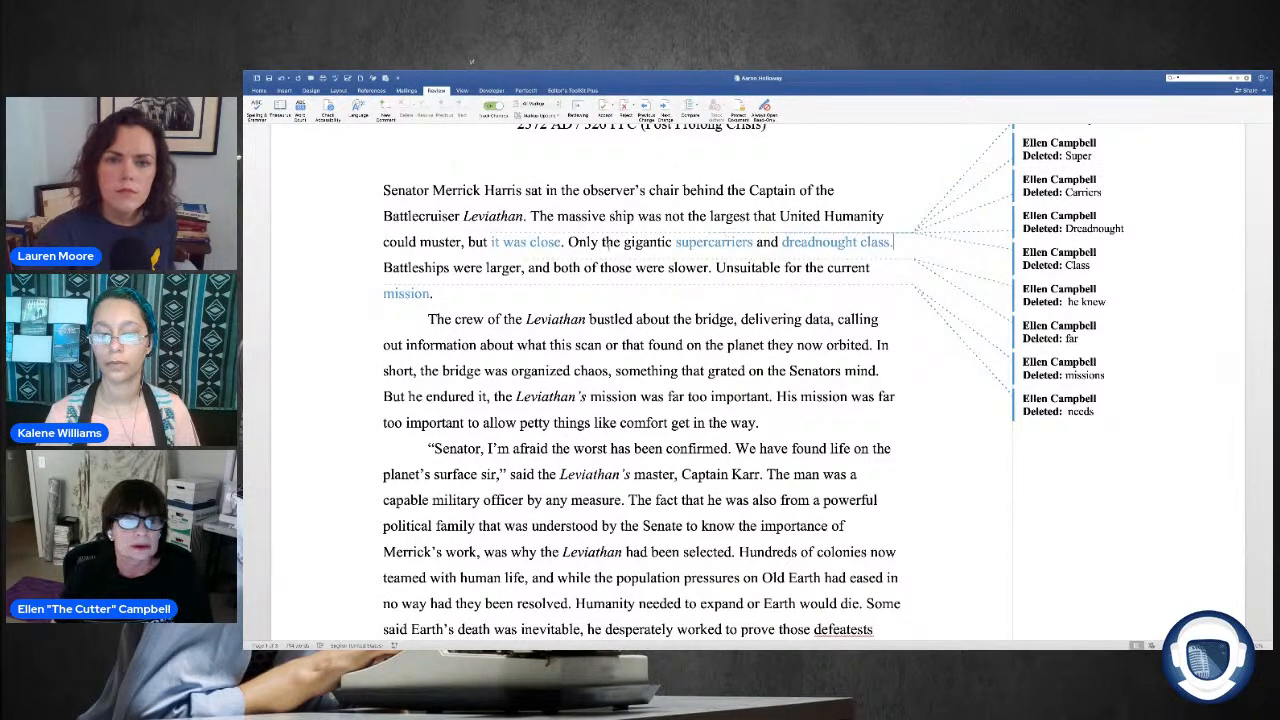
# Step: Change "Battleships" in the first paragraph to lowercase "battleships" and hyphenate "dreadnought-class" before it
pyautogui.press('Right')
pyautogui.hotkey('shift', 'F3')
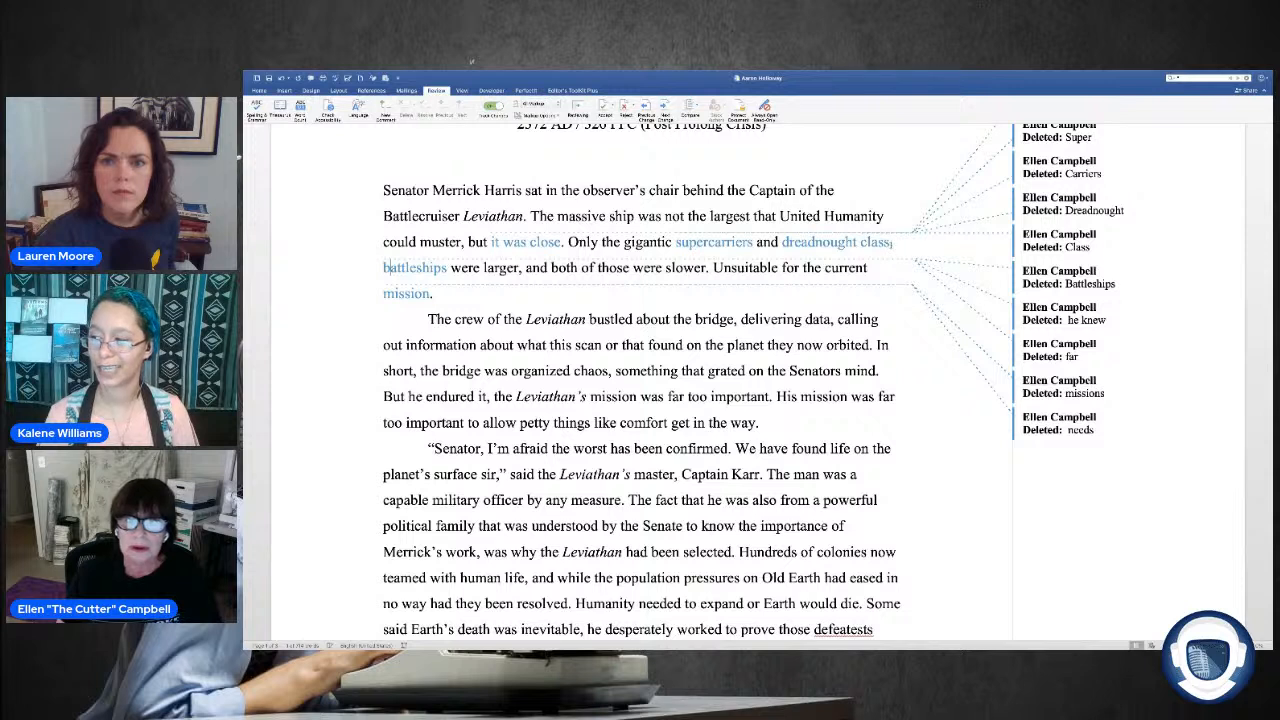
pyautogui.press('Left')
pyautogui.press('Left')
pyautogui.press('Left')
pyautogui.press('Left')
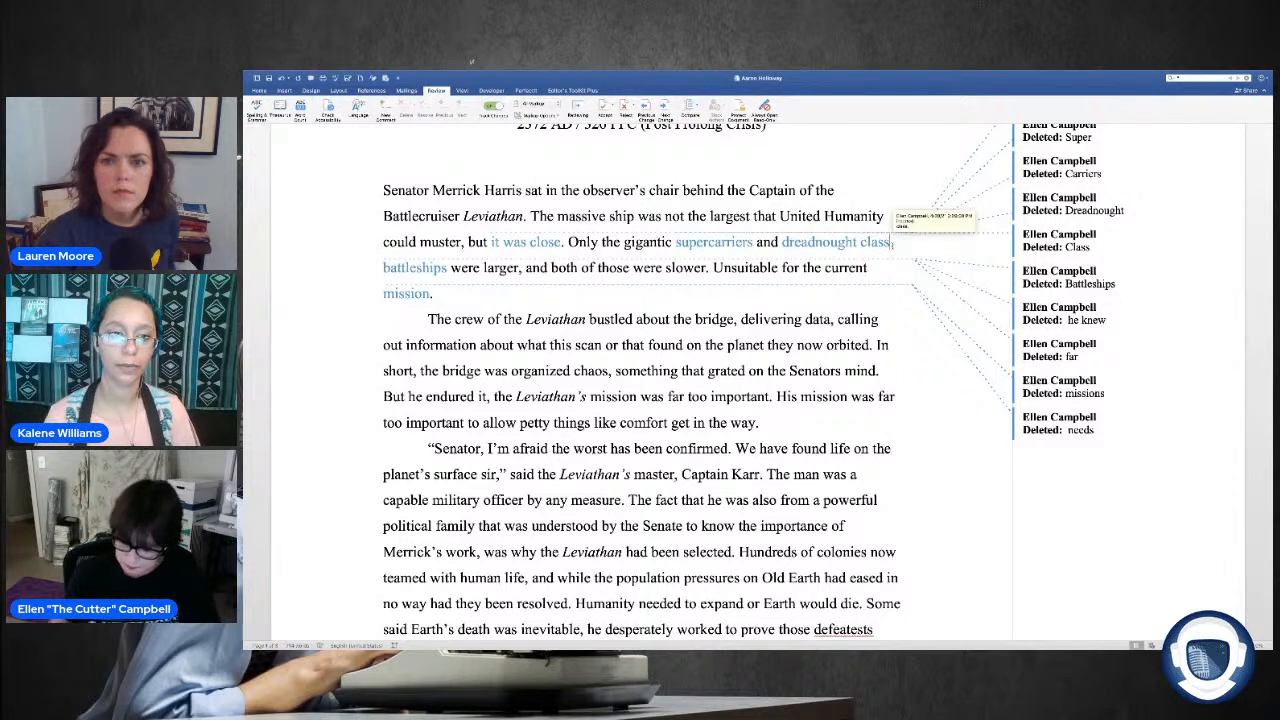
pyautogui.press('BackSpace')
pyautogui.write('-')
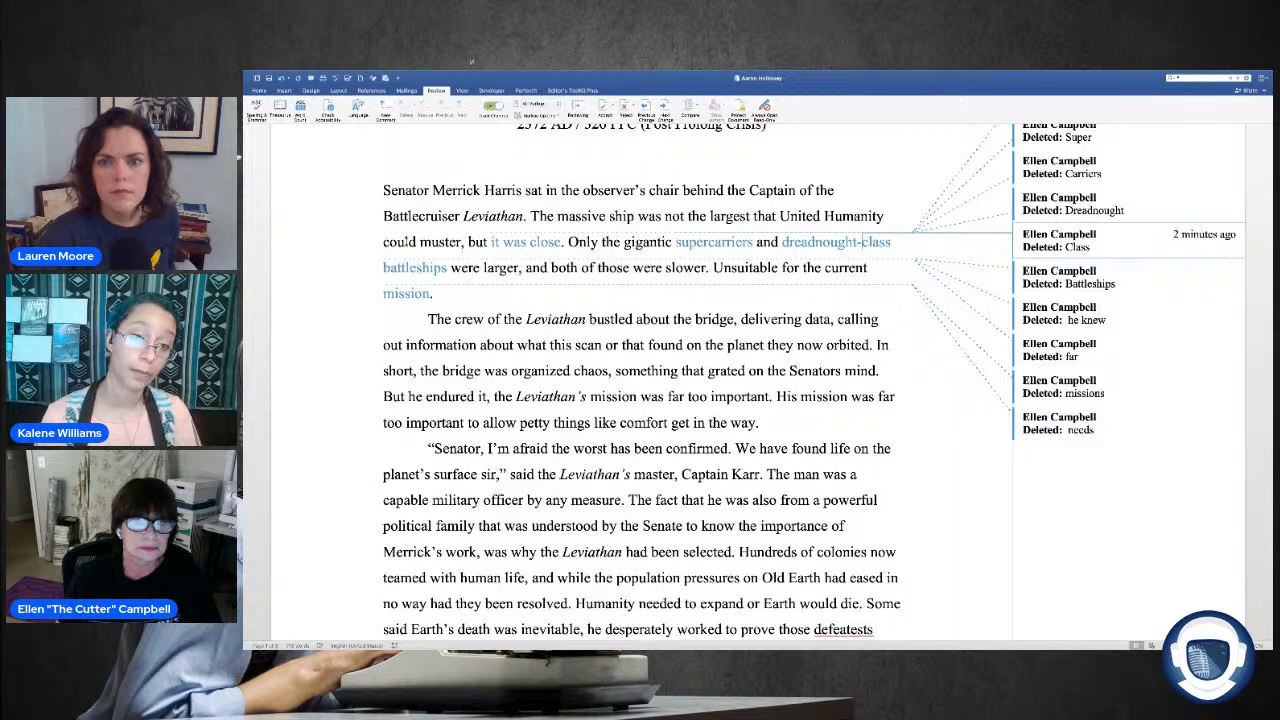
# Step: Attach the comment "Why do they need people to hand carry data?" to "delivering data," in the second paragraph
pyautogui.scroll(-1, 640, 400)
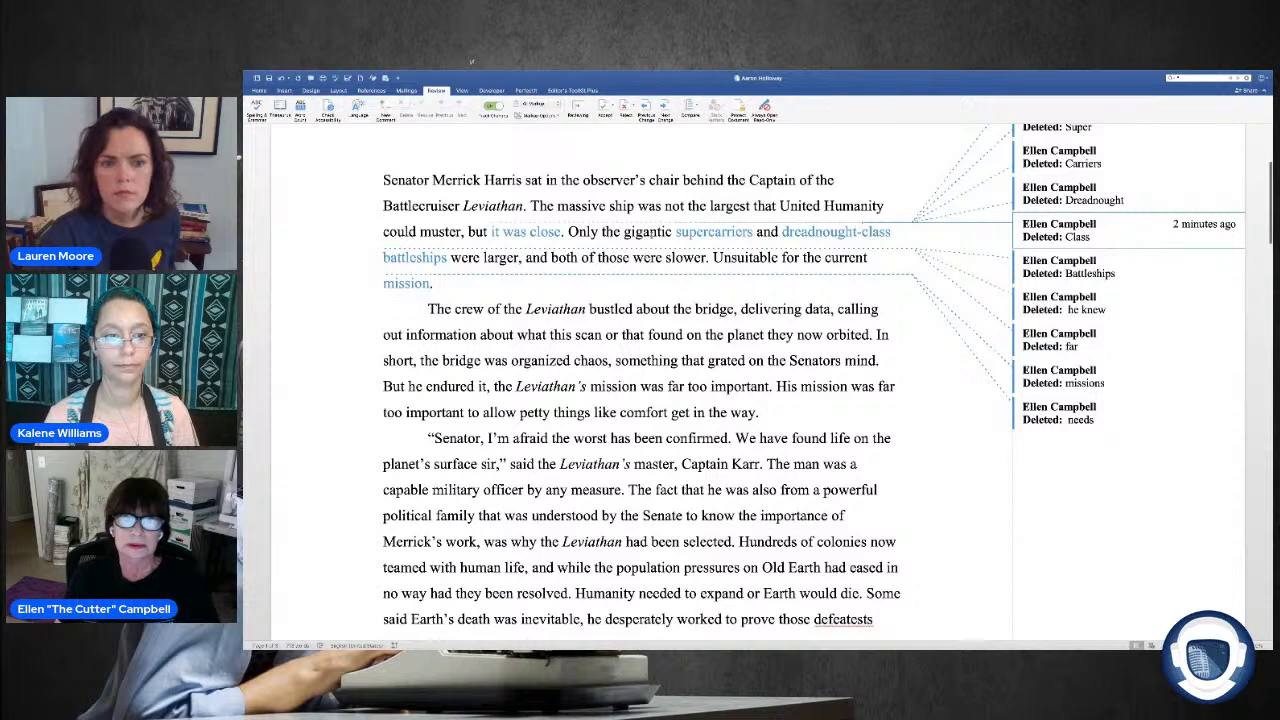
pyautogui.scroll(-2, 587, 254)
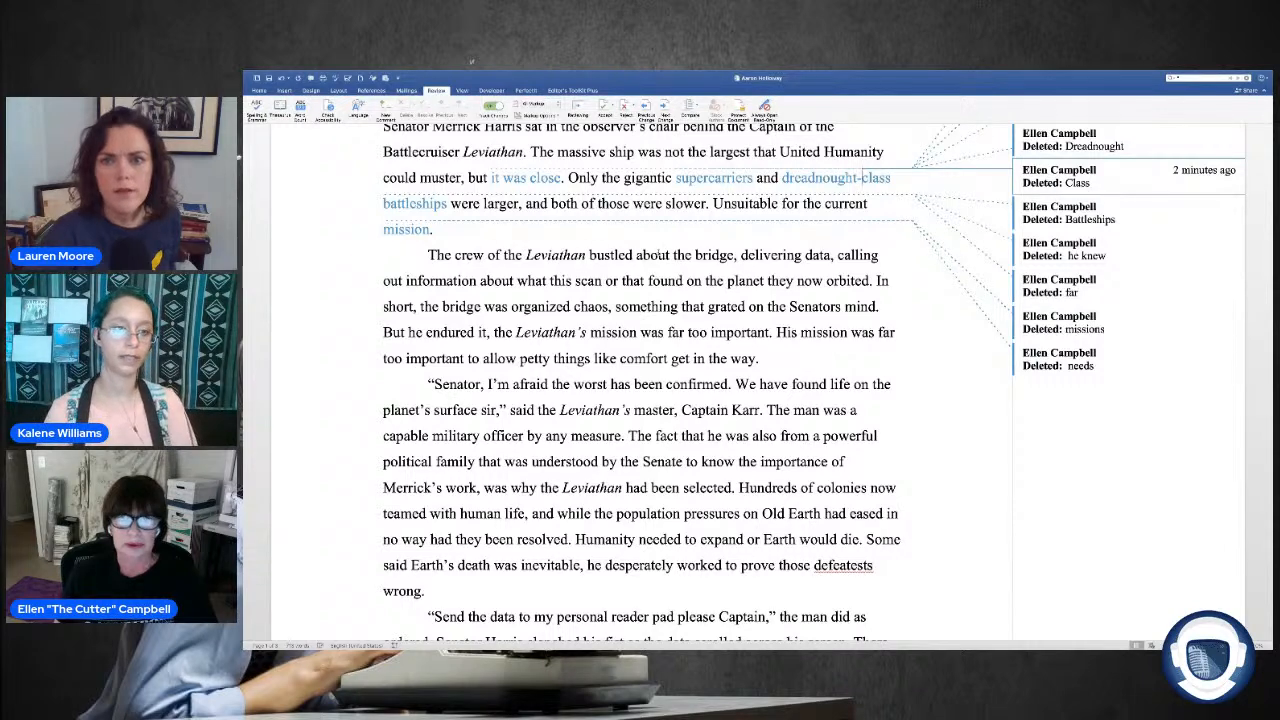
pyautogui.scroll(1, 680, 254)
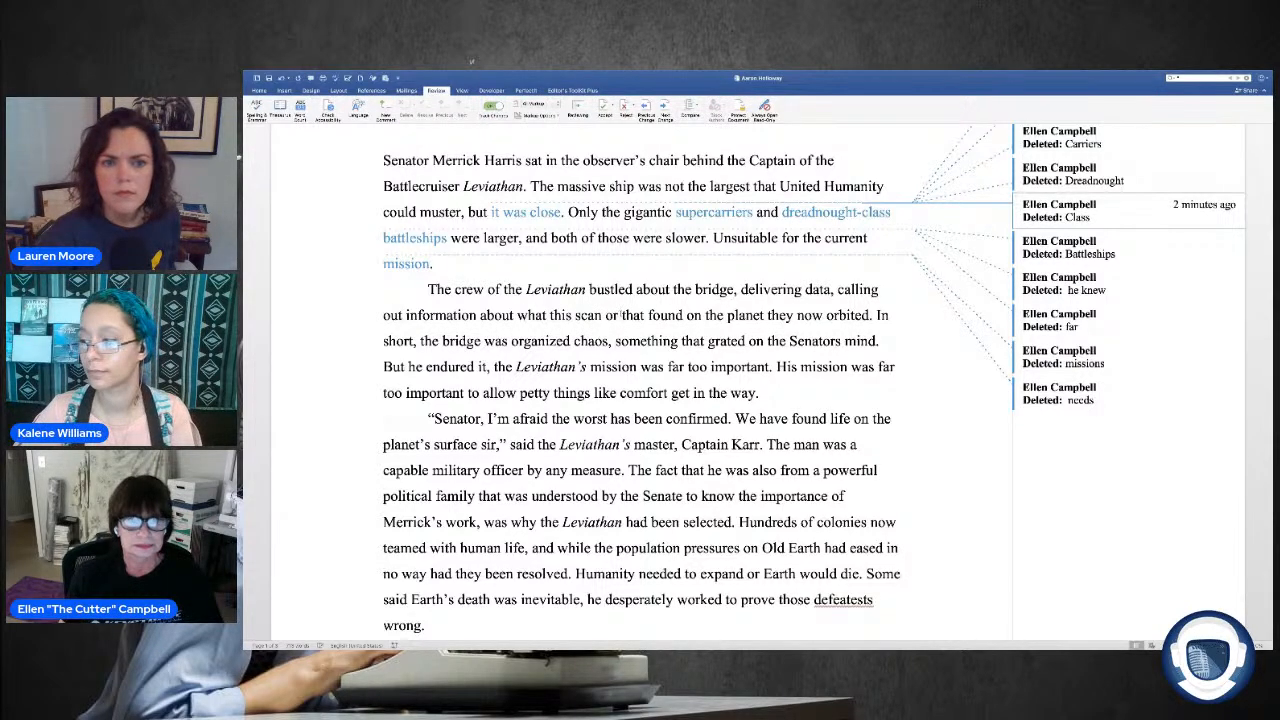
pyautogui.scroll(-2, 639, 305)
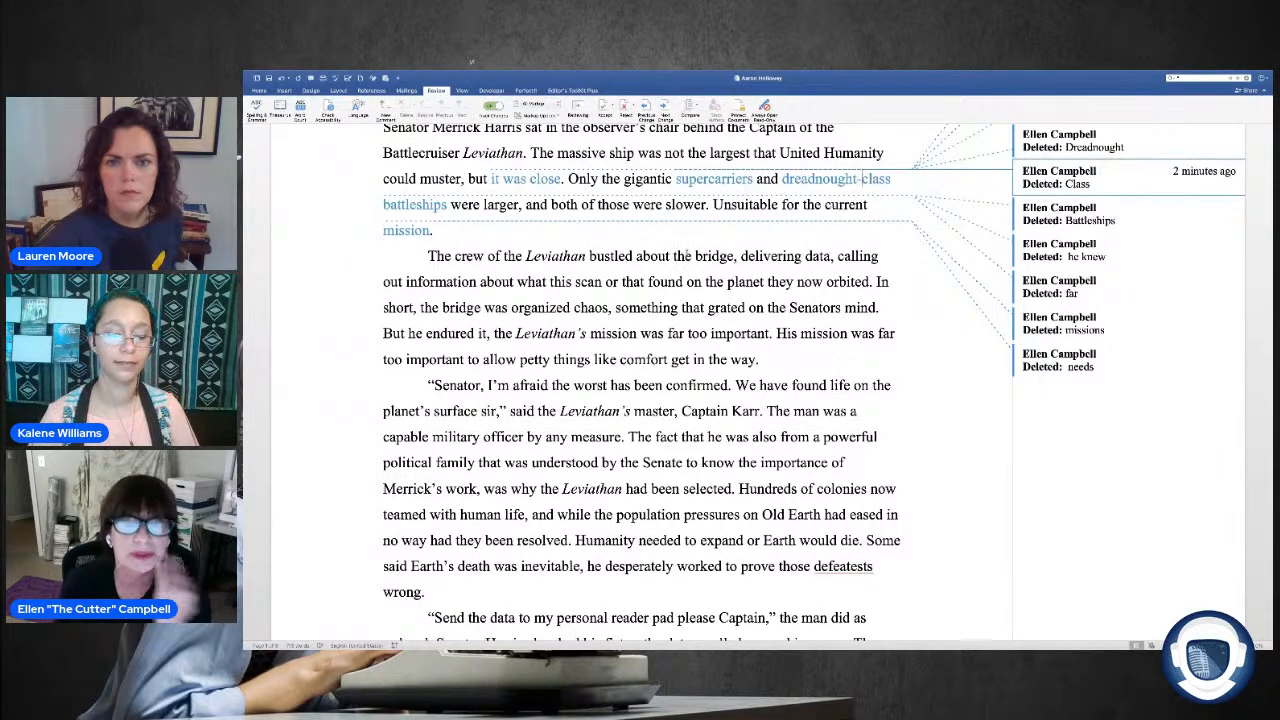
pyautogui.doubleClick(665, 257)
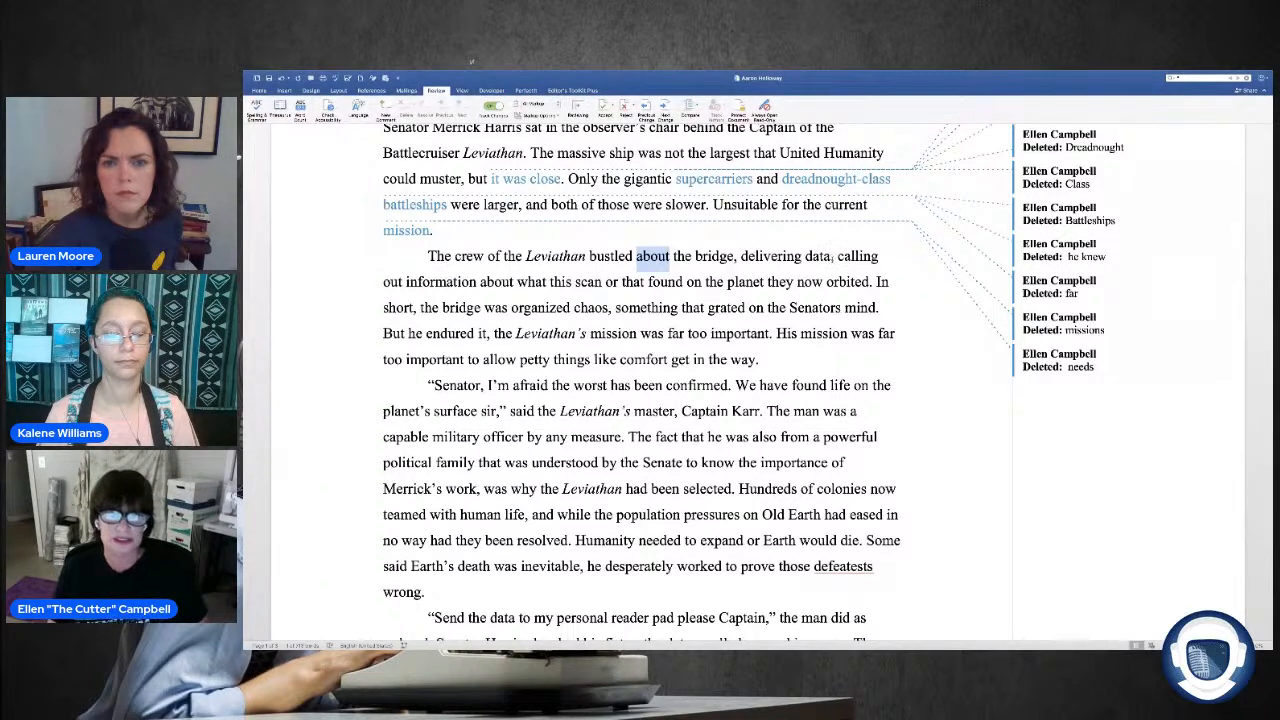
pyautogui.moveTo(836, 258); pyautogui.dragTo(741, 258)
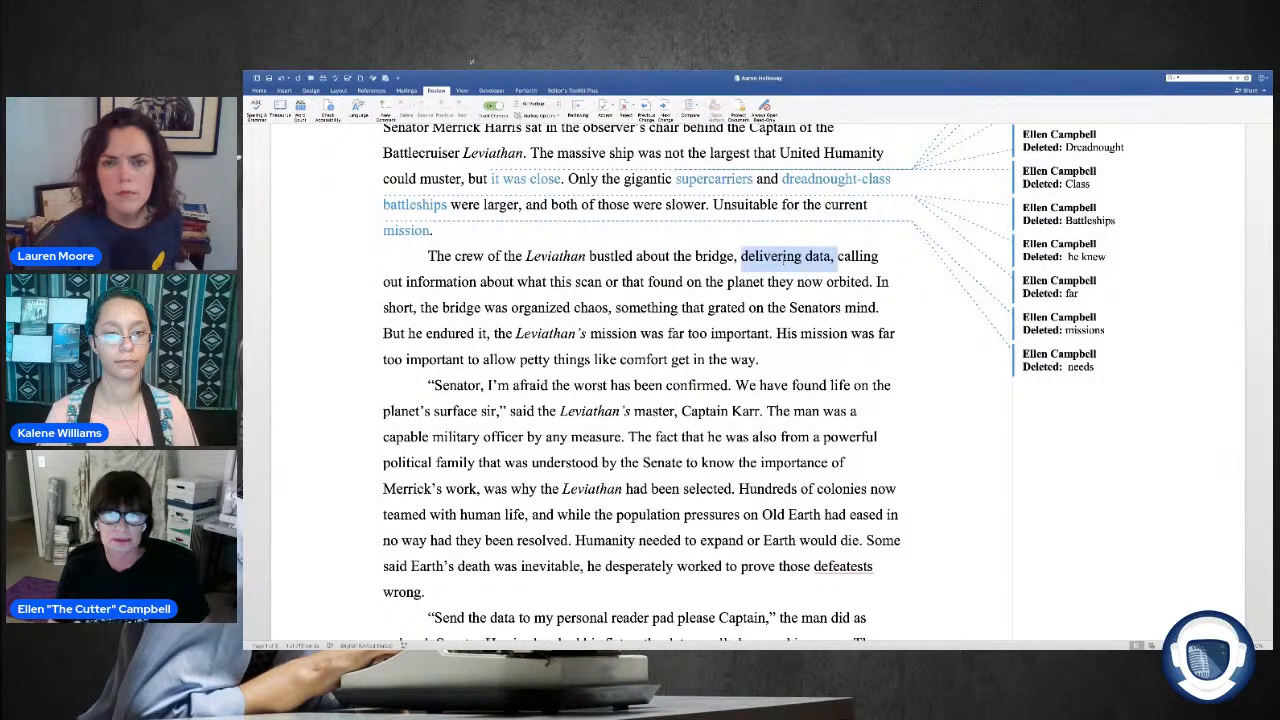
pyautogui.click(386, 106)
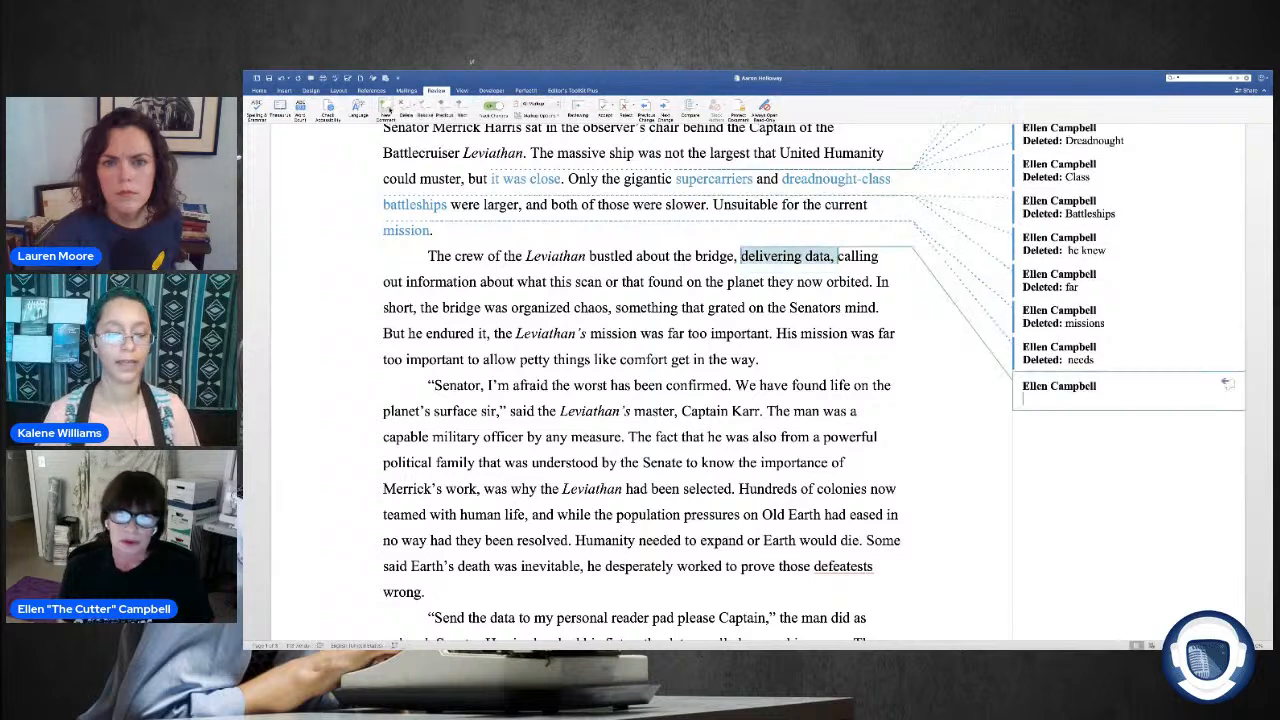
pyautogui.write('Why do')
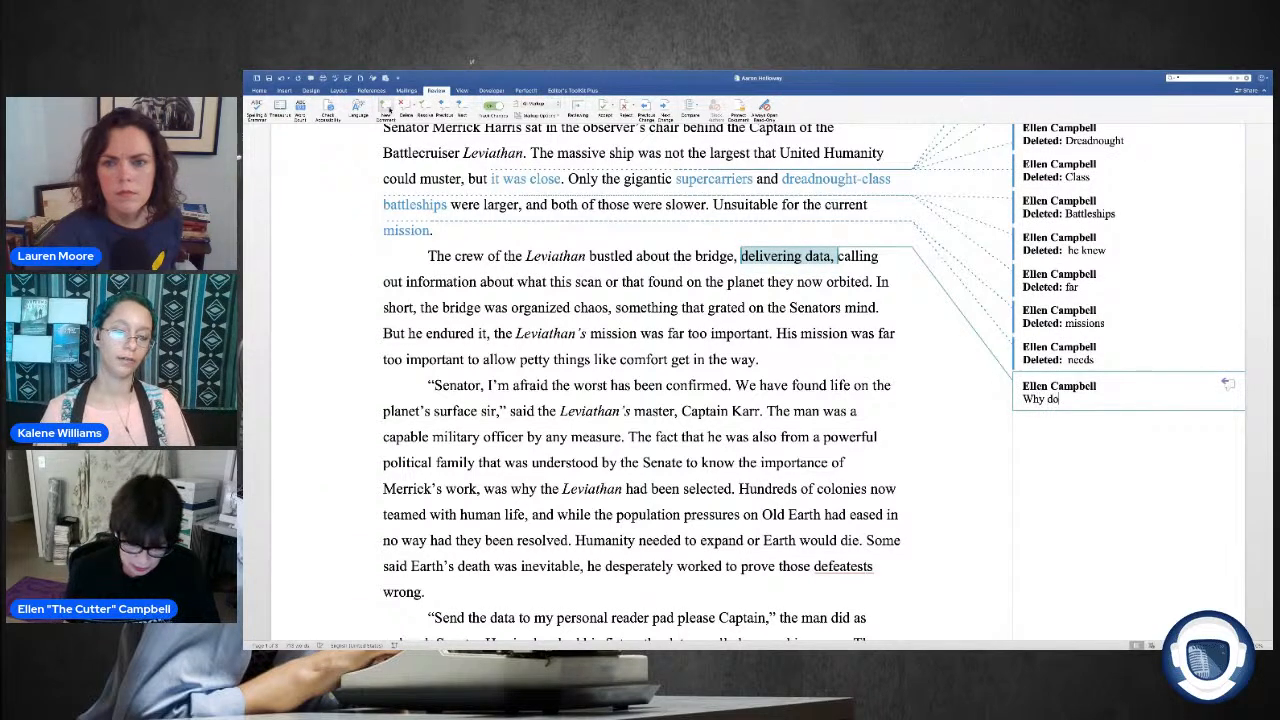
pyautogui.write(' they ne')
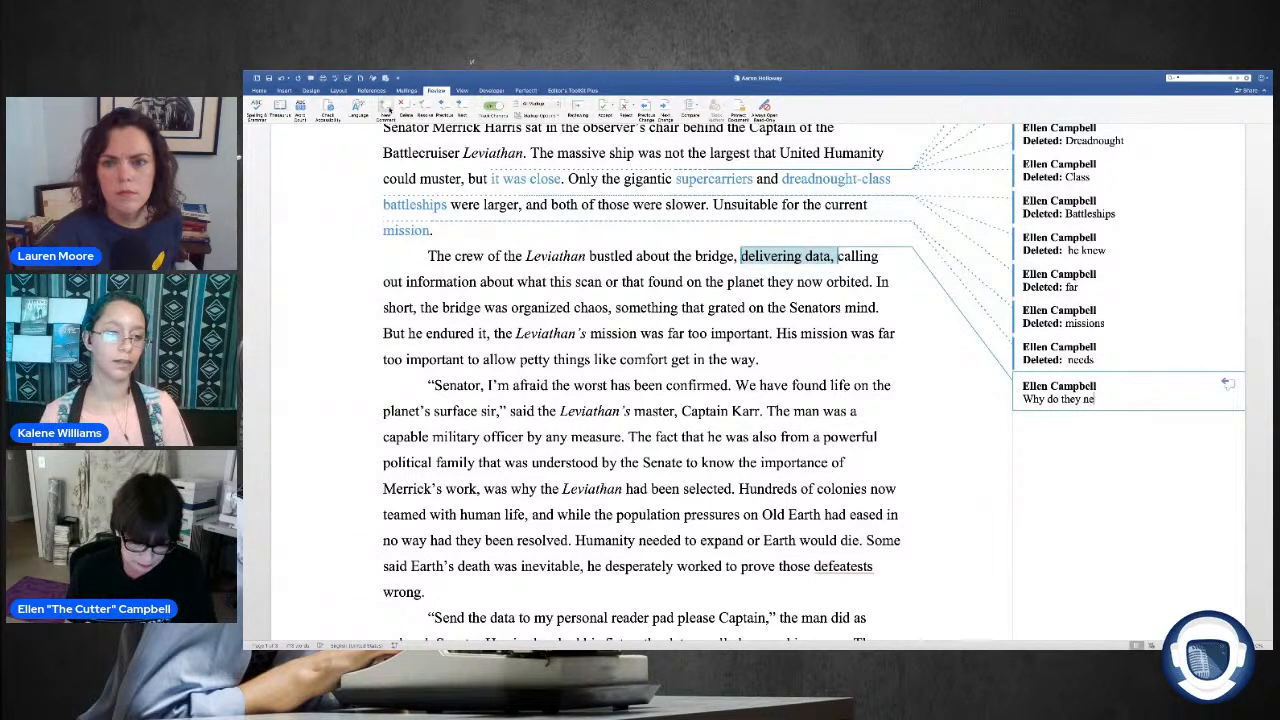
pyautogui.write('ed people')
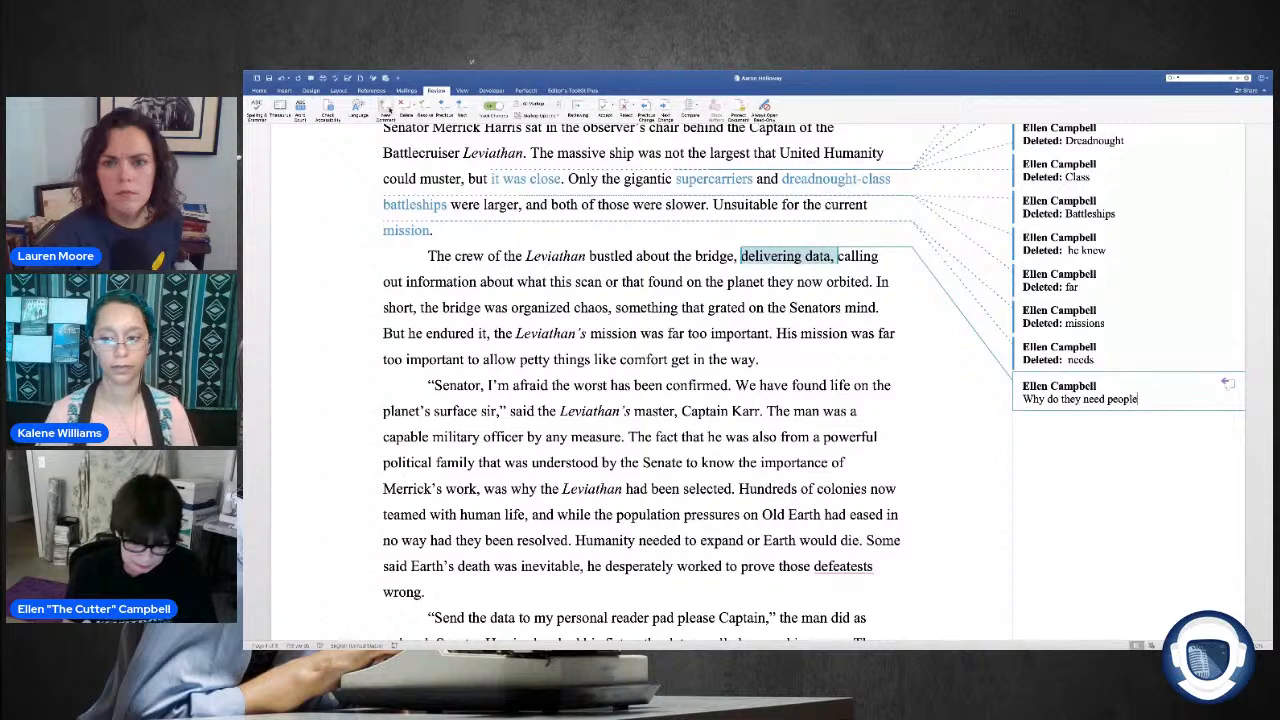
pyautogui.write(' to')
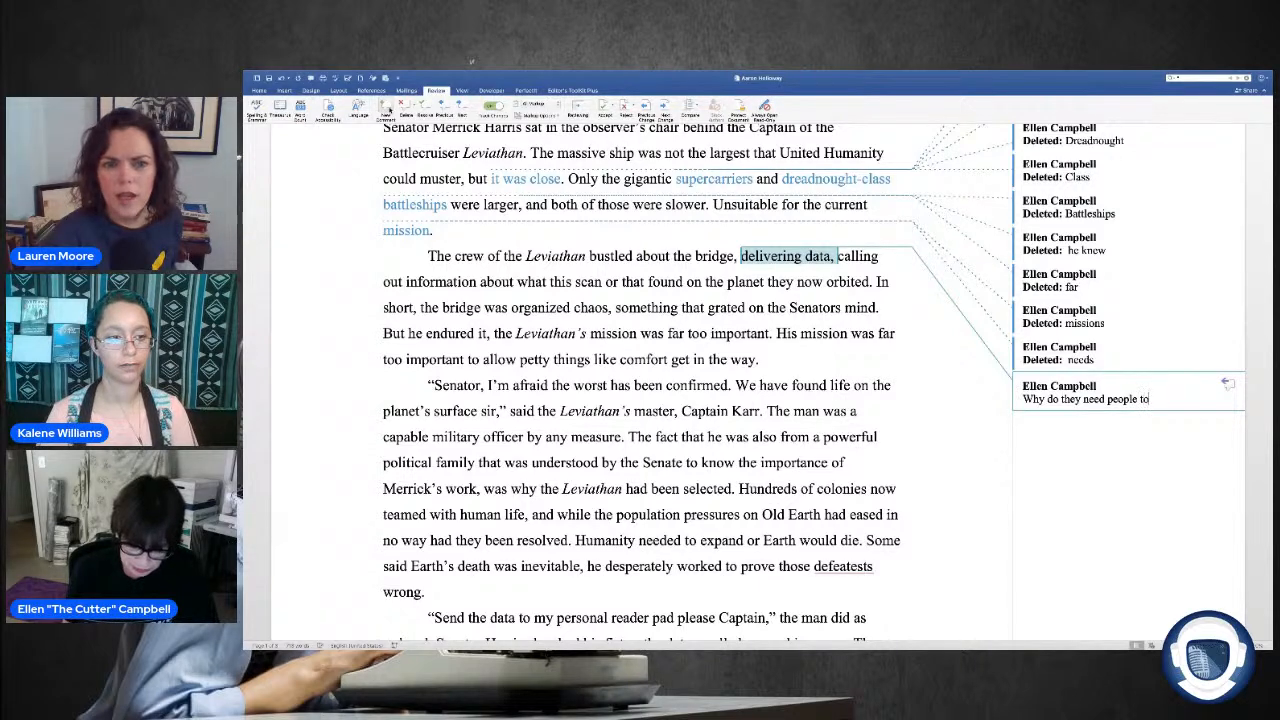
pyautogui.write(' hand')
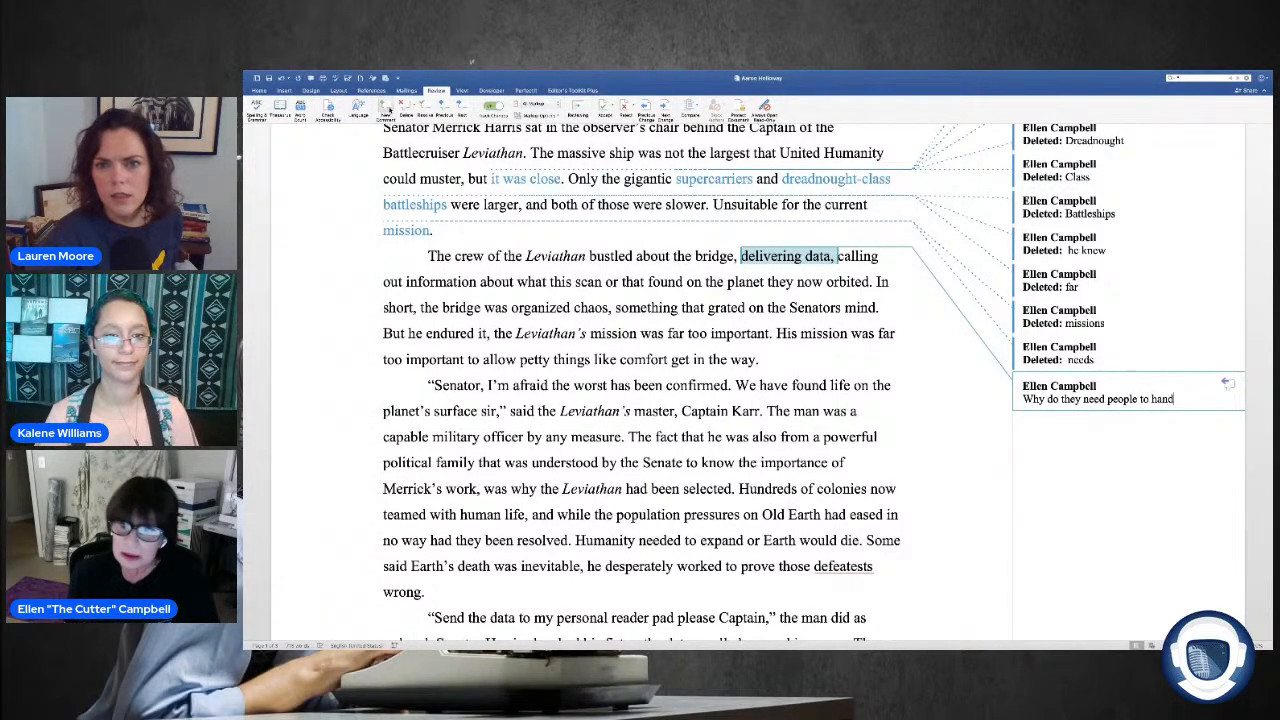
pyautogui.write(' carr')
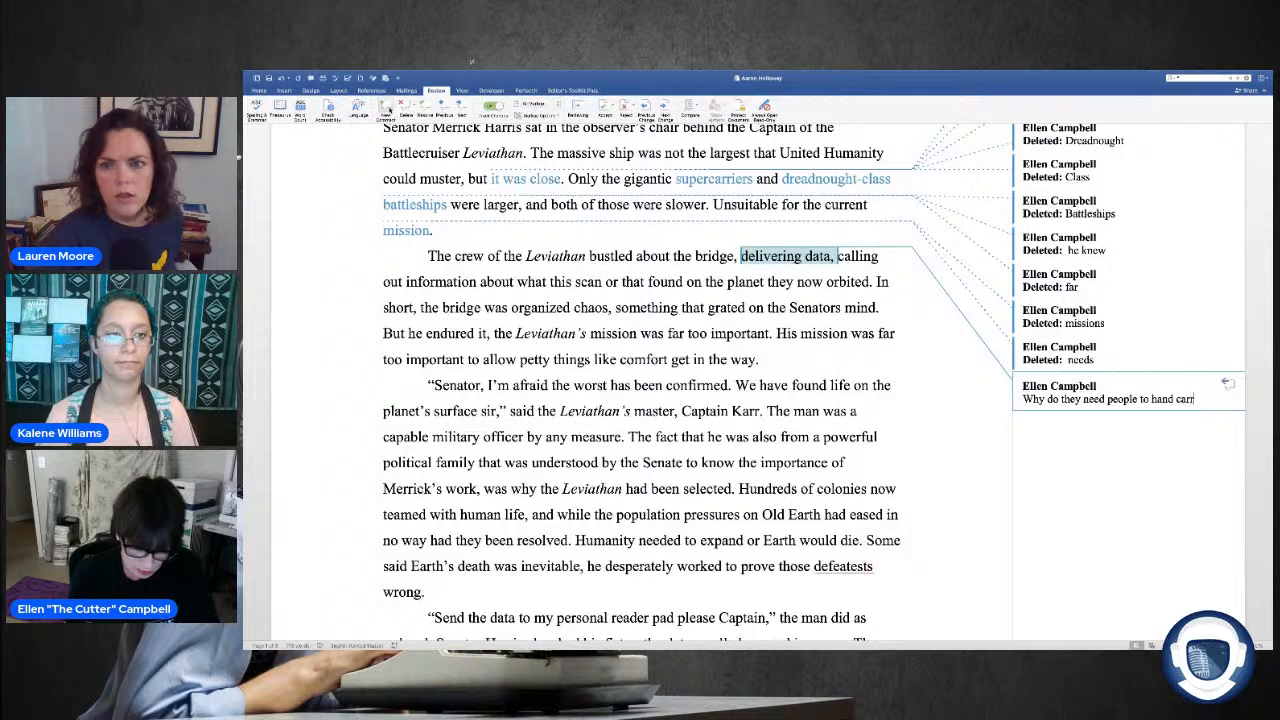
pyautogui.write('y data?')
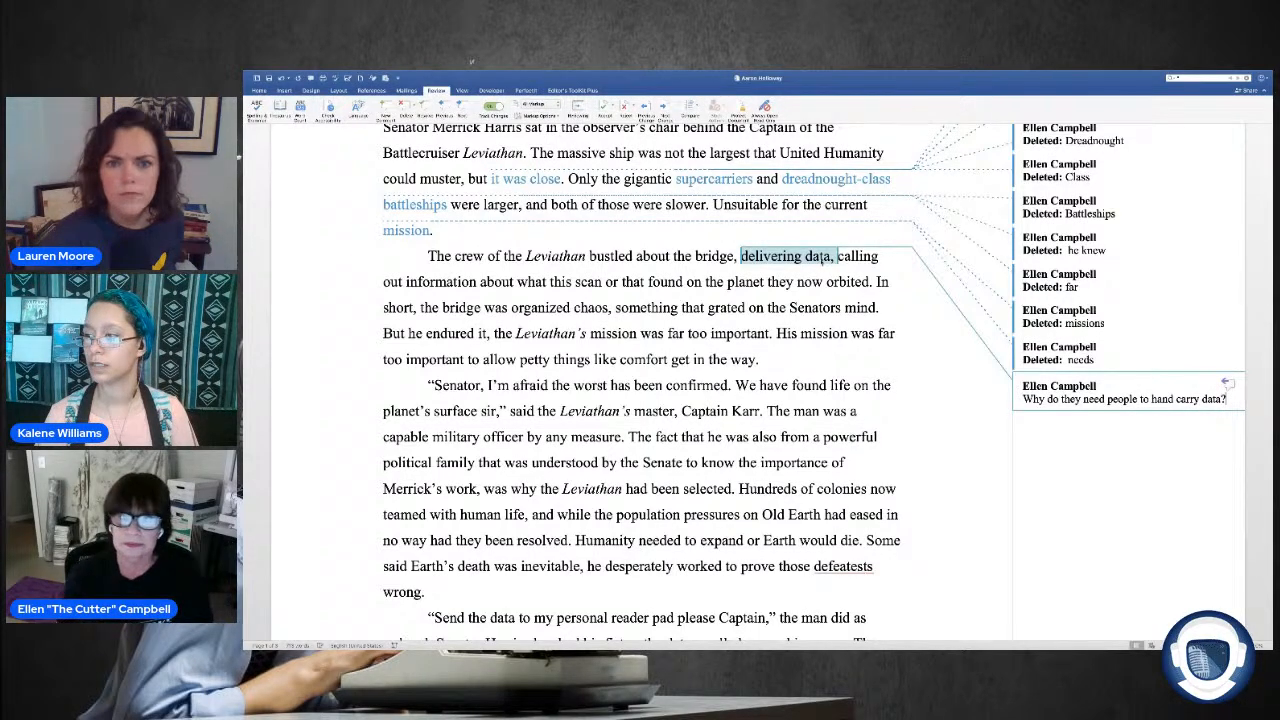
pyautogui.click(383, 359)
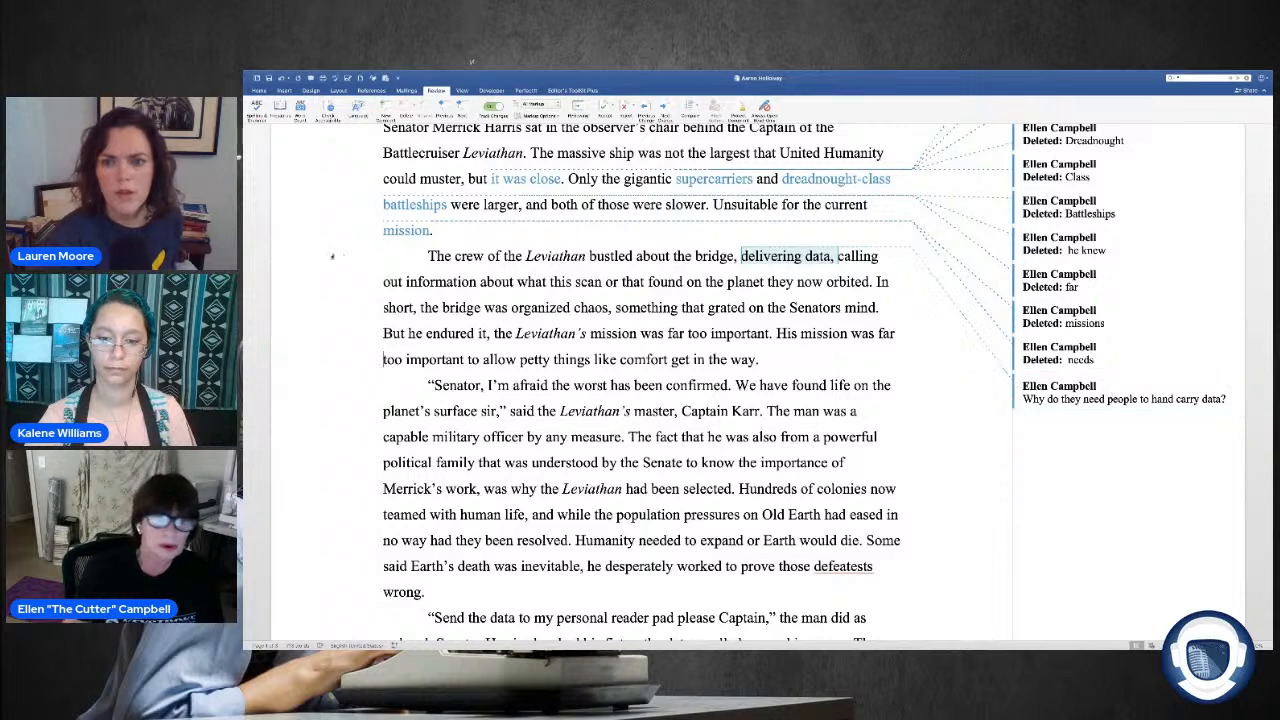
# Step: Change "Senators" to "senator's" and replace the comma after "he endured it" with a semicolon in the second paragraph
pyautogui.scroll(-1, 393, 258)
pyautogui.scroll(-1, 393, 258)
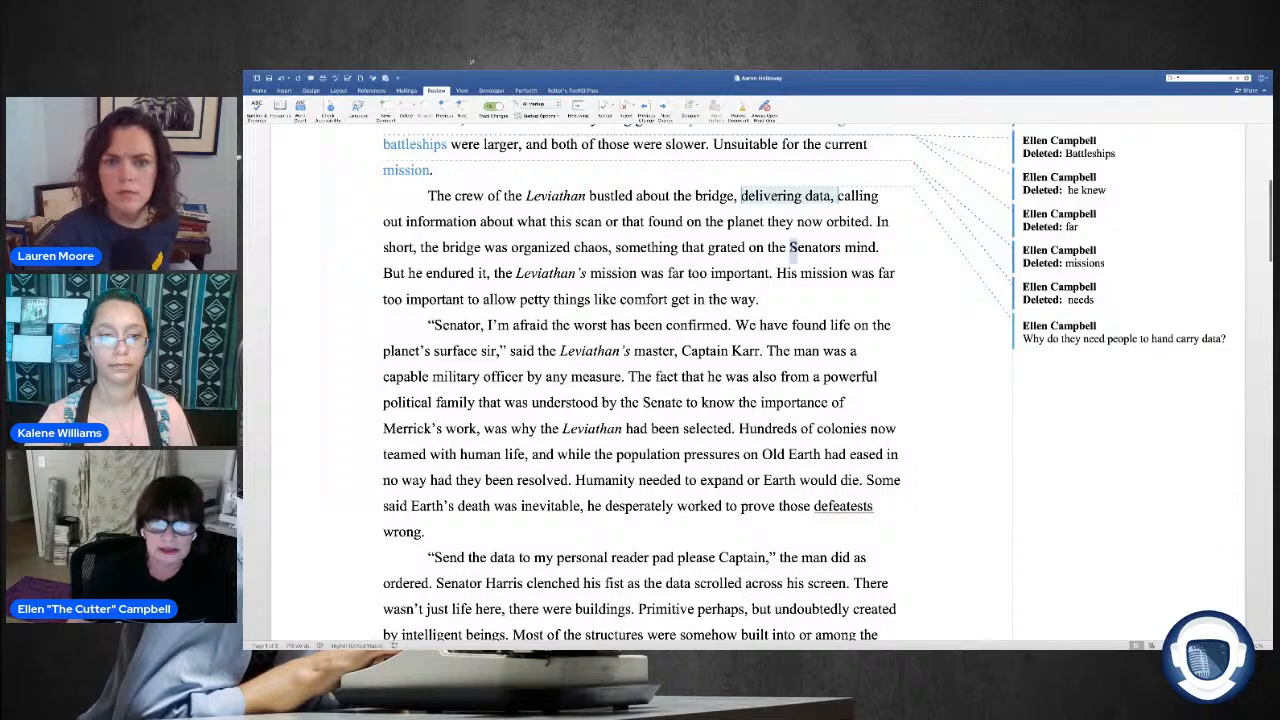
pyautogui.doubleClick(791, 247)
pyautogui.write("senator's")
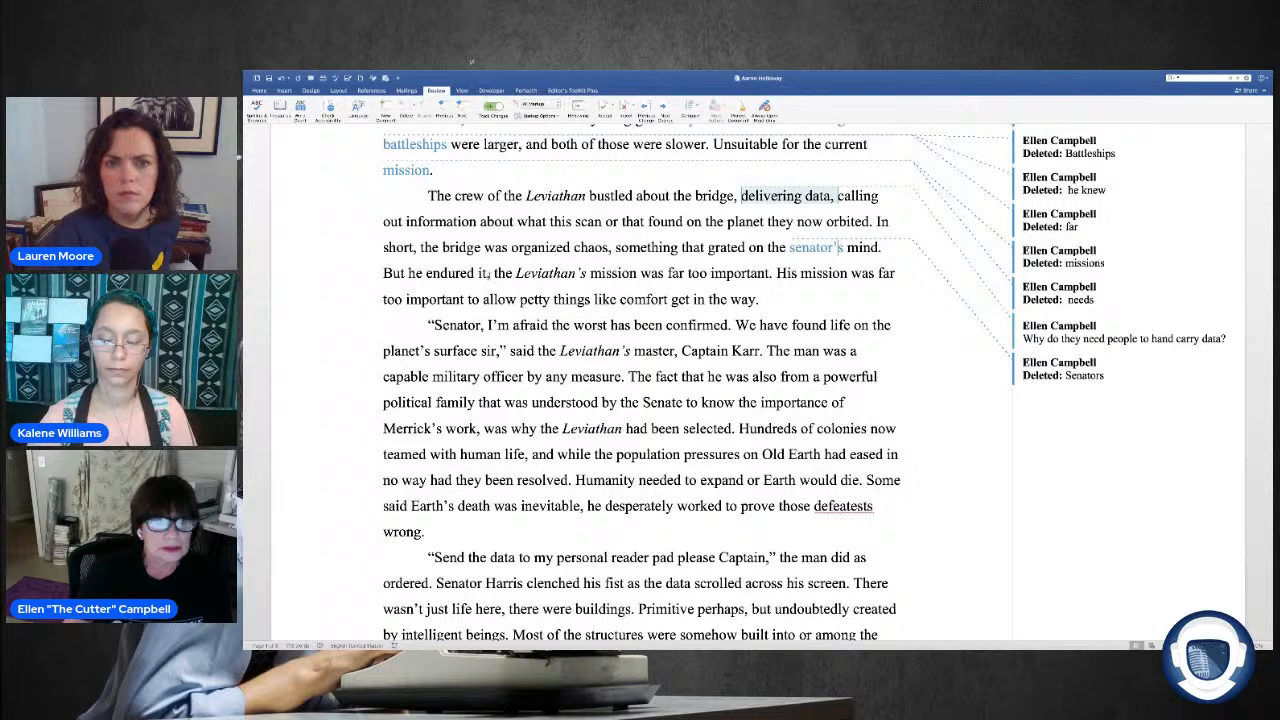
pyautogui.press('BackSpace')
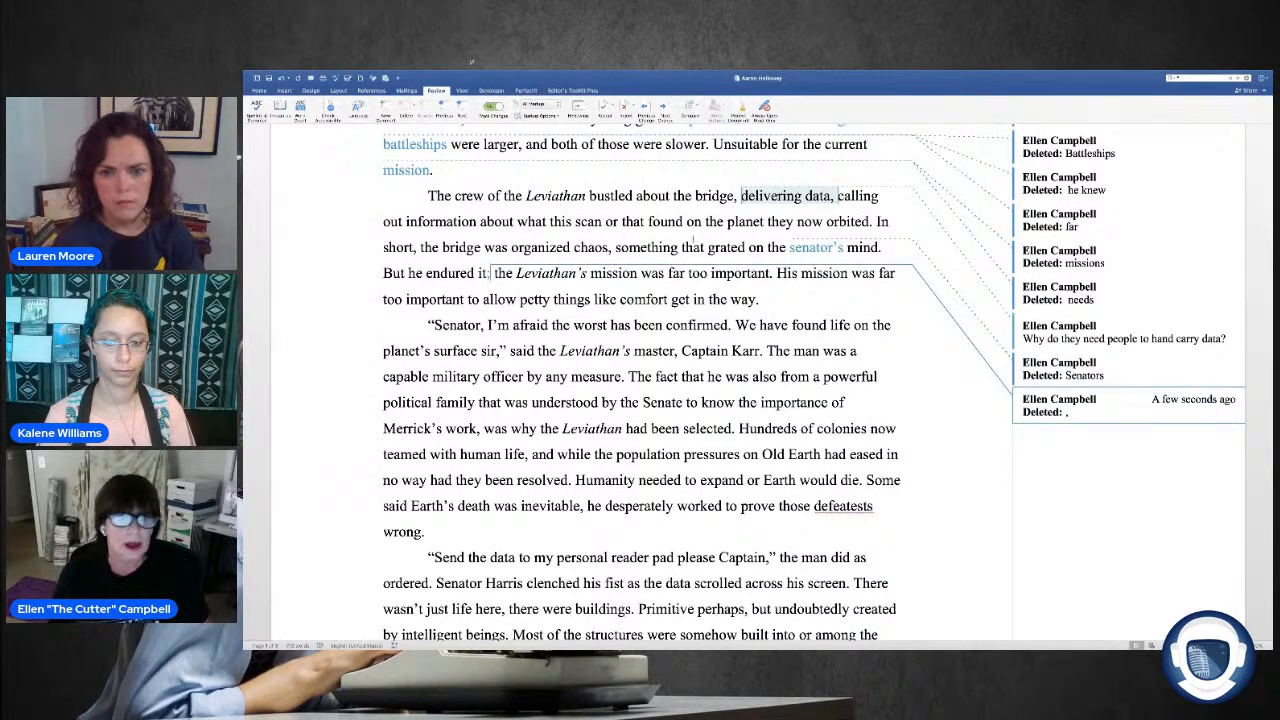
# Step: Italicize "His" before "mission was far too important" in the second paragraph as a tracked formatting change
pyautogui.scroll(-1, 600, 240)
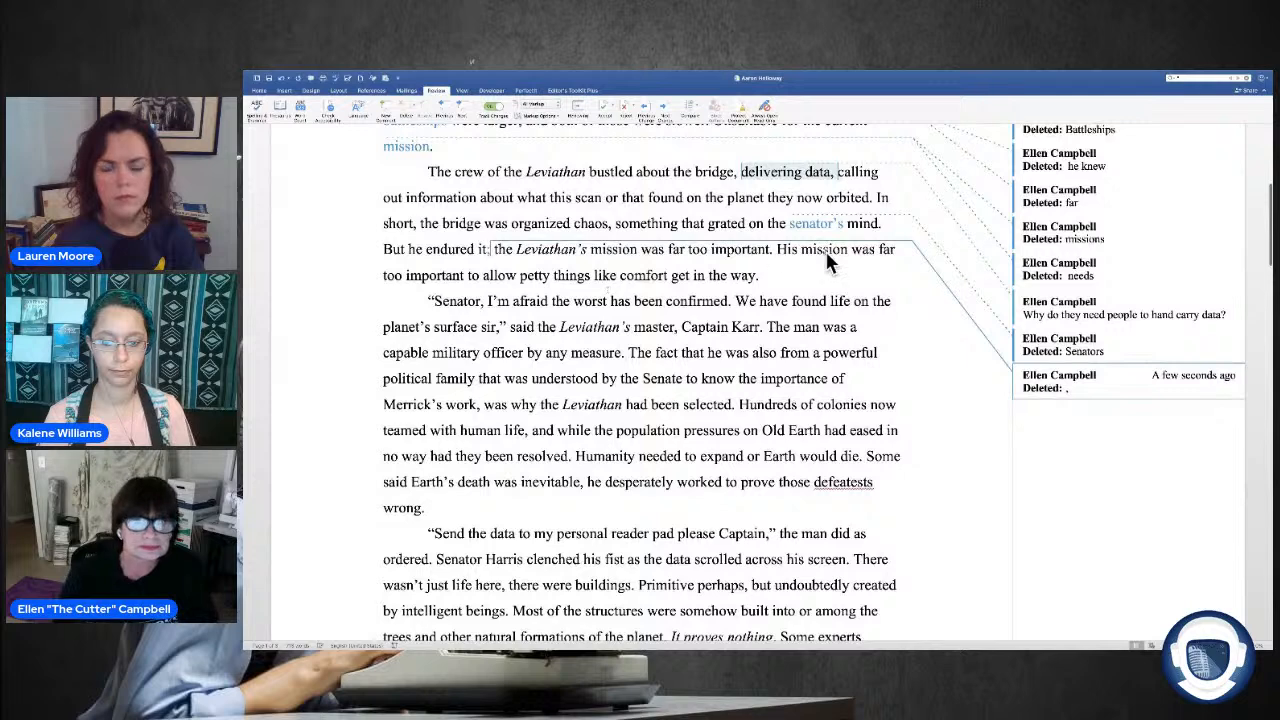
pyautogui.moveTo(792, 251); pyautogui.dragTo(777, 251)
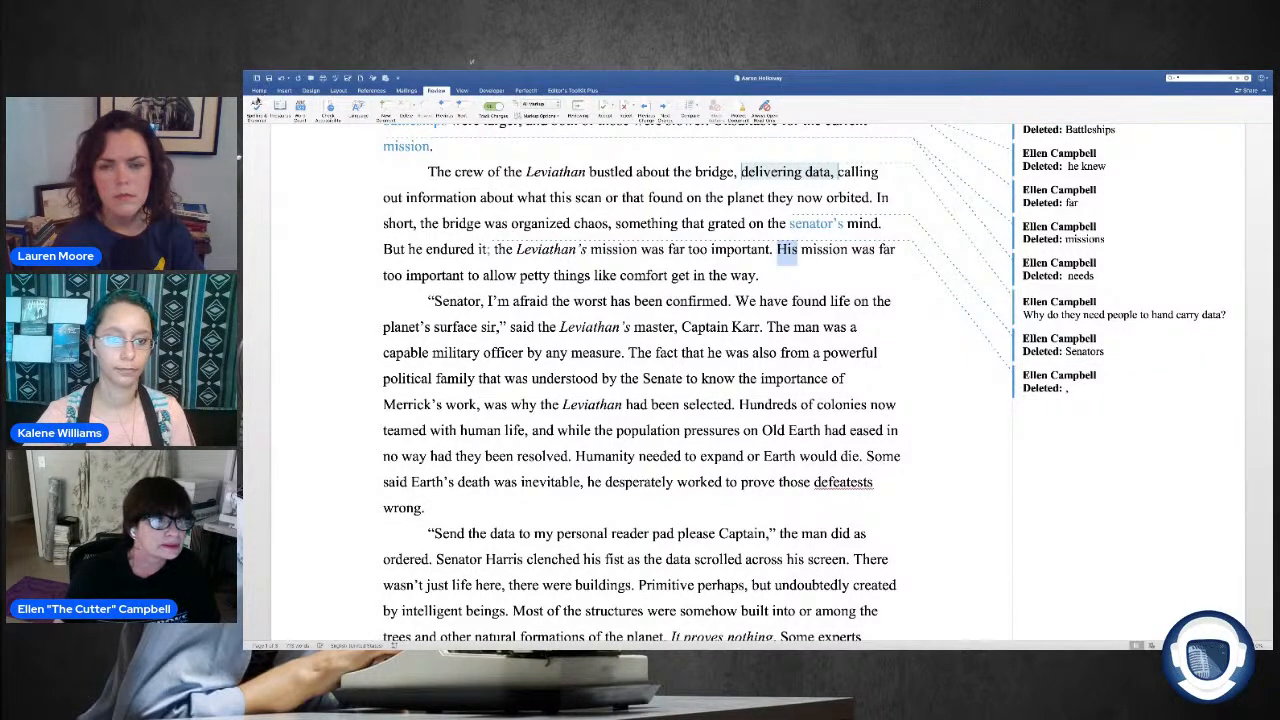
pyautogui.click(259, 90)
pyautogui.click(303, 116)
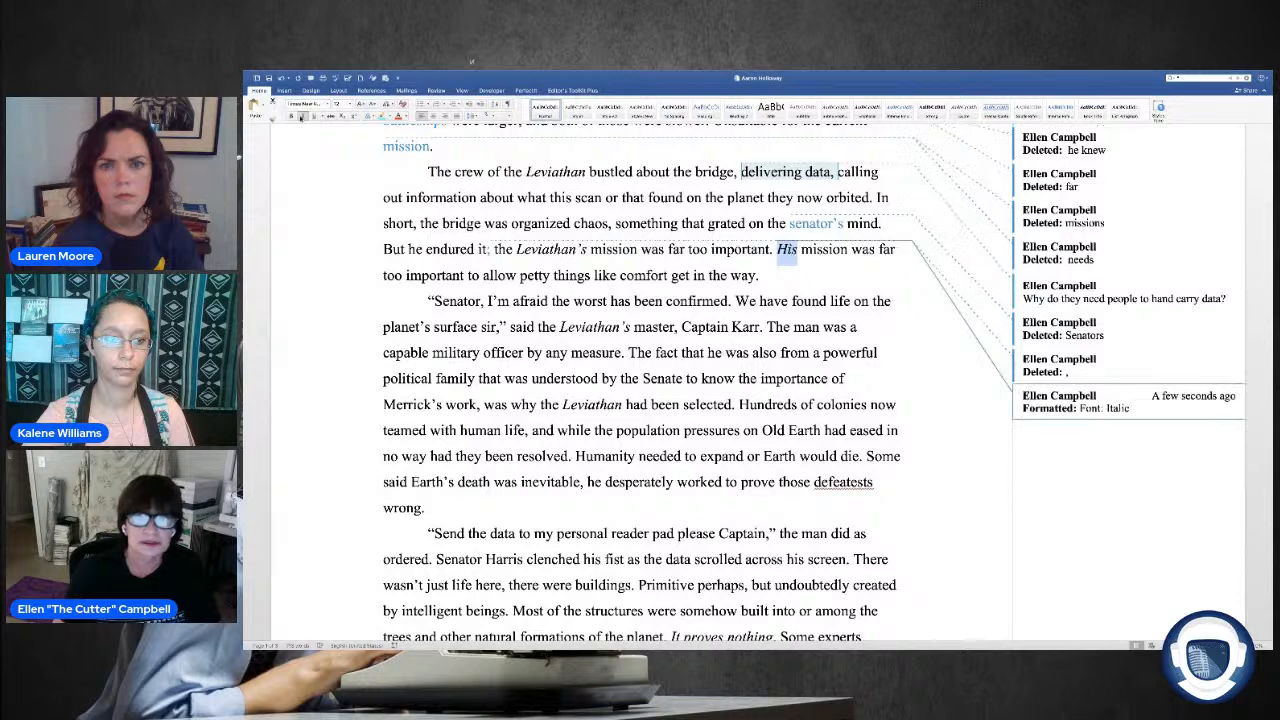
# Step: Insert a comma between "surface" and "sir" in the captain's line of dialogue in the third paragraph
pyautogui.scroll(4, 519, 200)
pyautogui.scroll(-1, 650, 215)
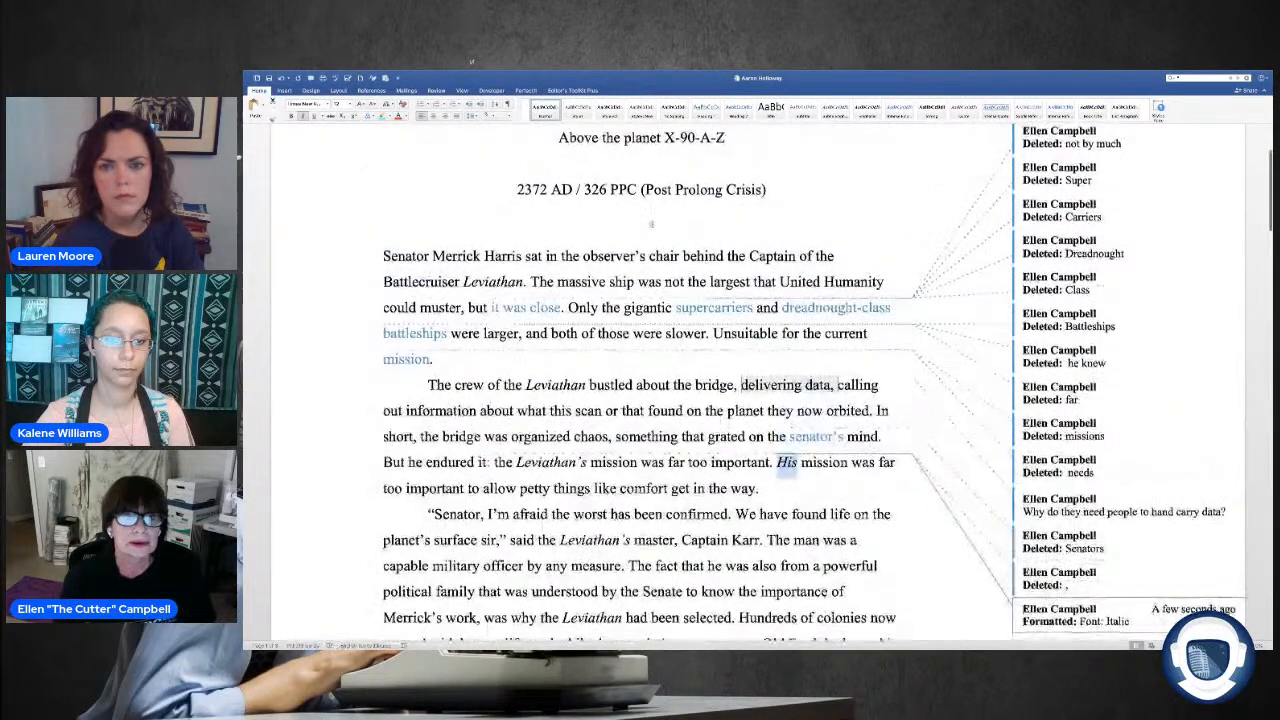
pyautogui.scroll(2, 1088, 260)
pyautogui.scroll(1, 886, 224)
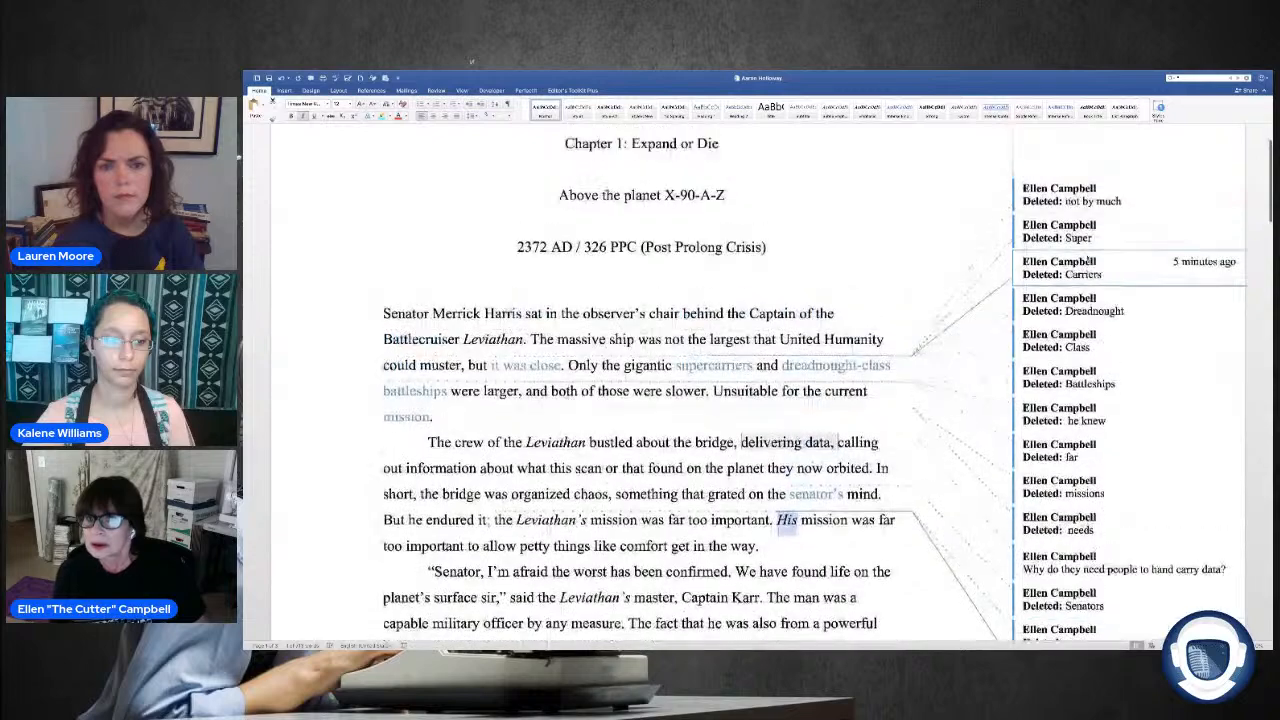
pyautogui.scroll(-2, 886, 224)
pyautogui.scroll(-1, 886, 224)
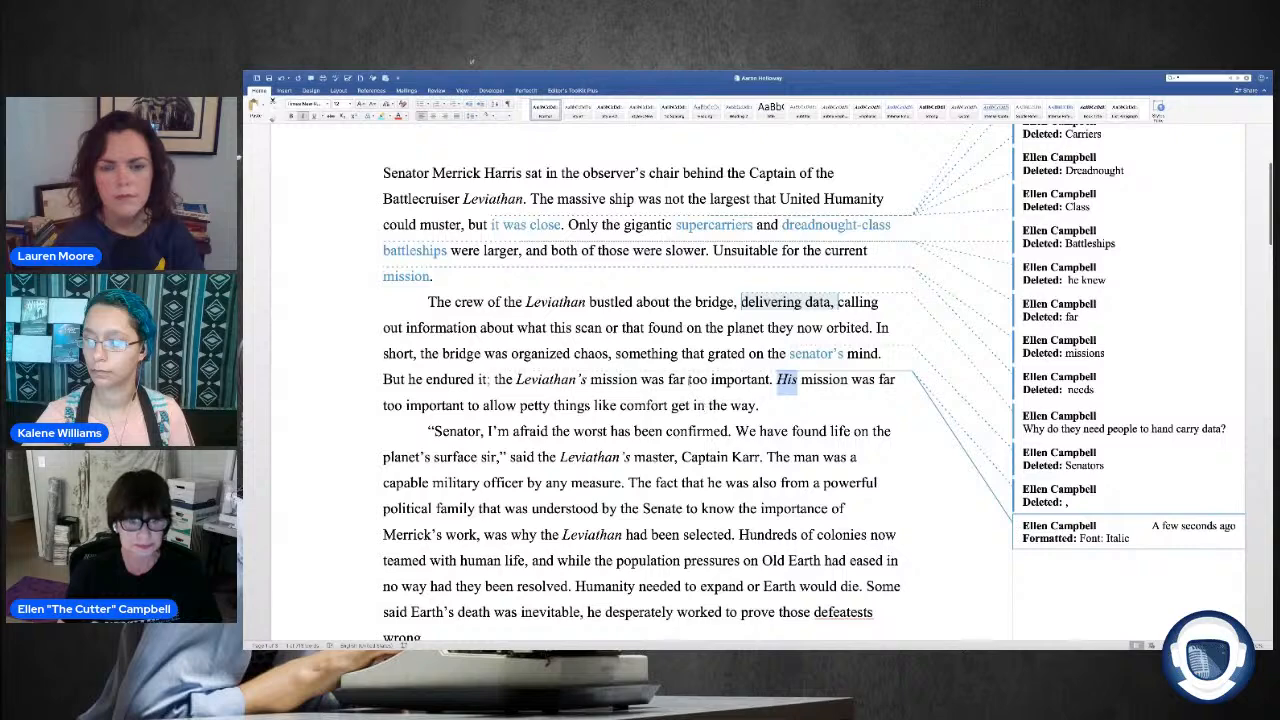
pyautogui.scroll(-2, 690, 388)
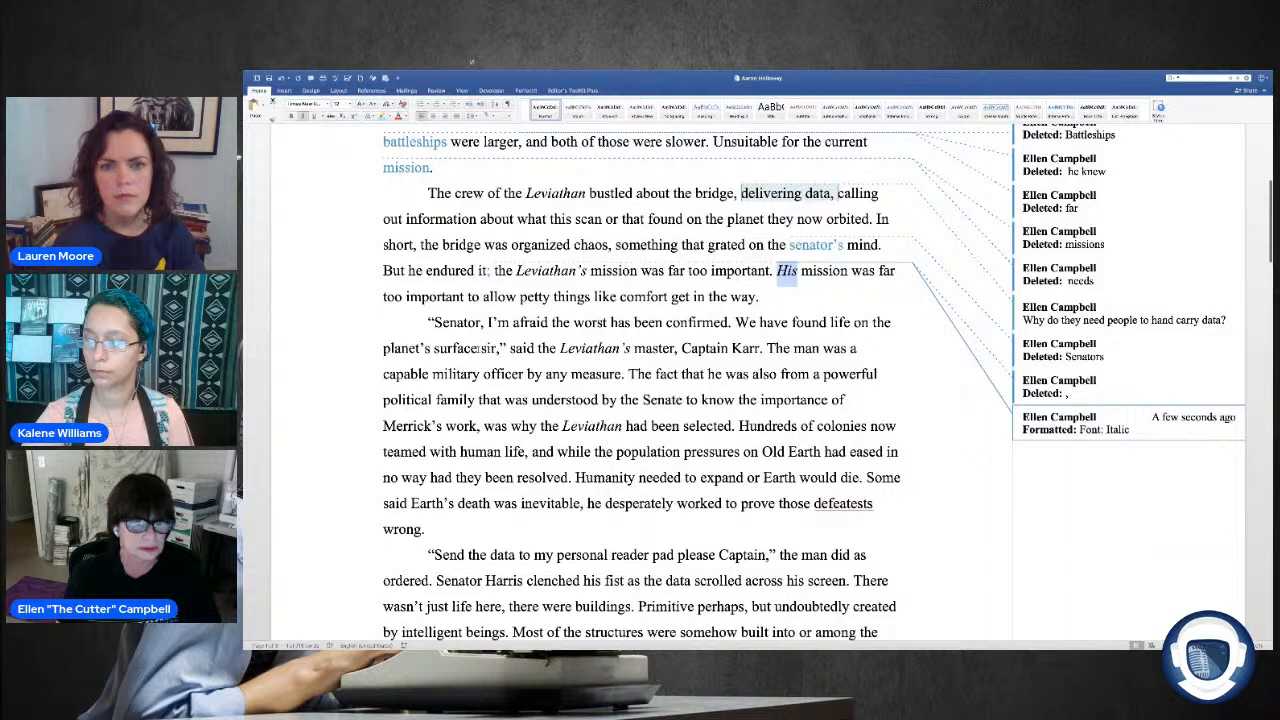
pyautogui.click(521, 348)
pyautogui.write(',')
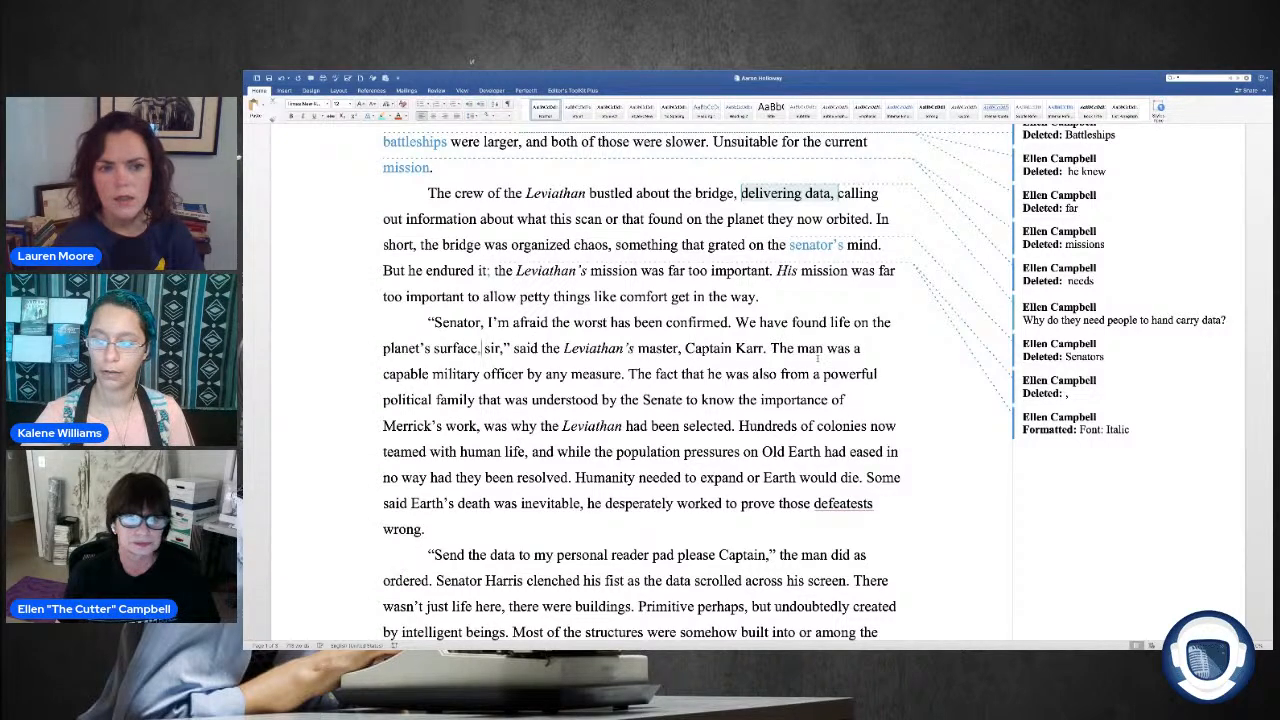
# Step: Start a new paragraph at "The man was a capable military officer," separating it from the captain's dialogue
pyautogui.scroll(-1, 819, 348)
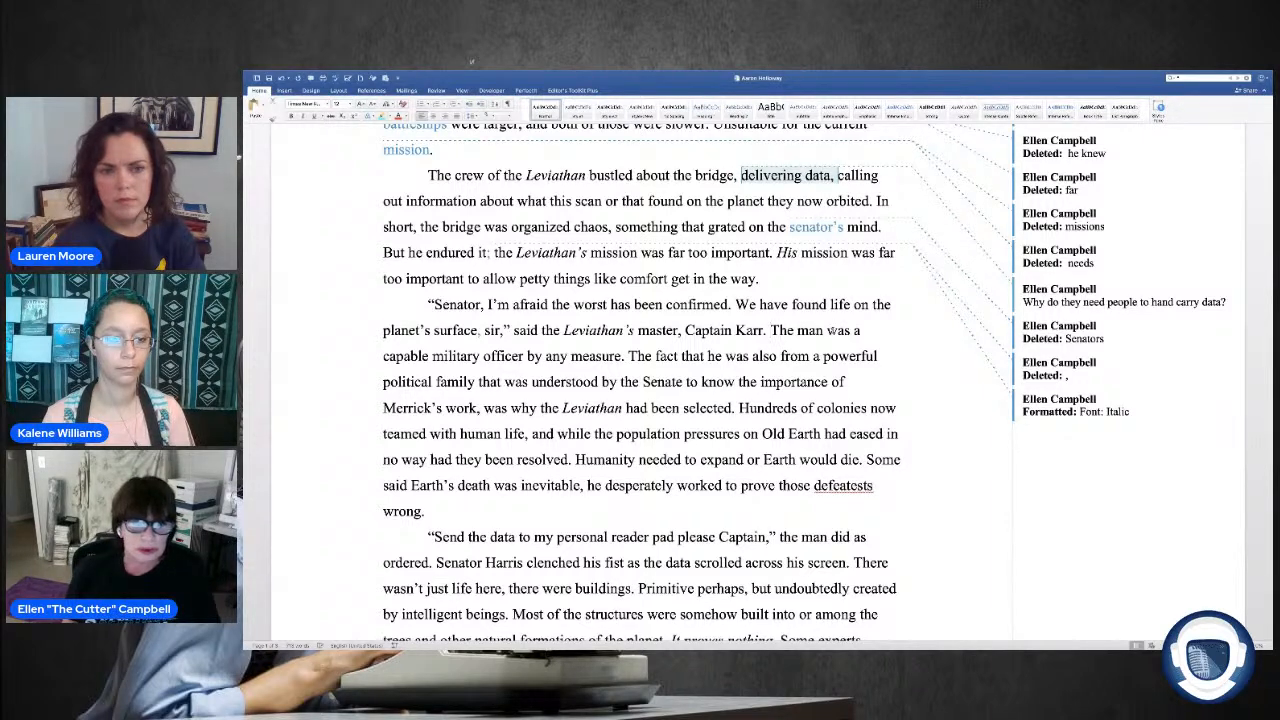
pyautogui.press('Return')
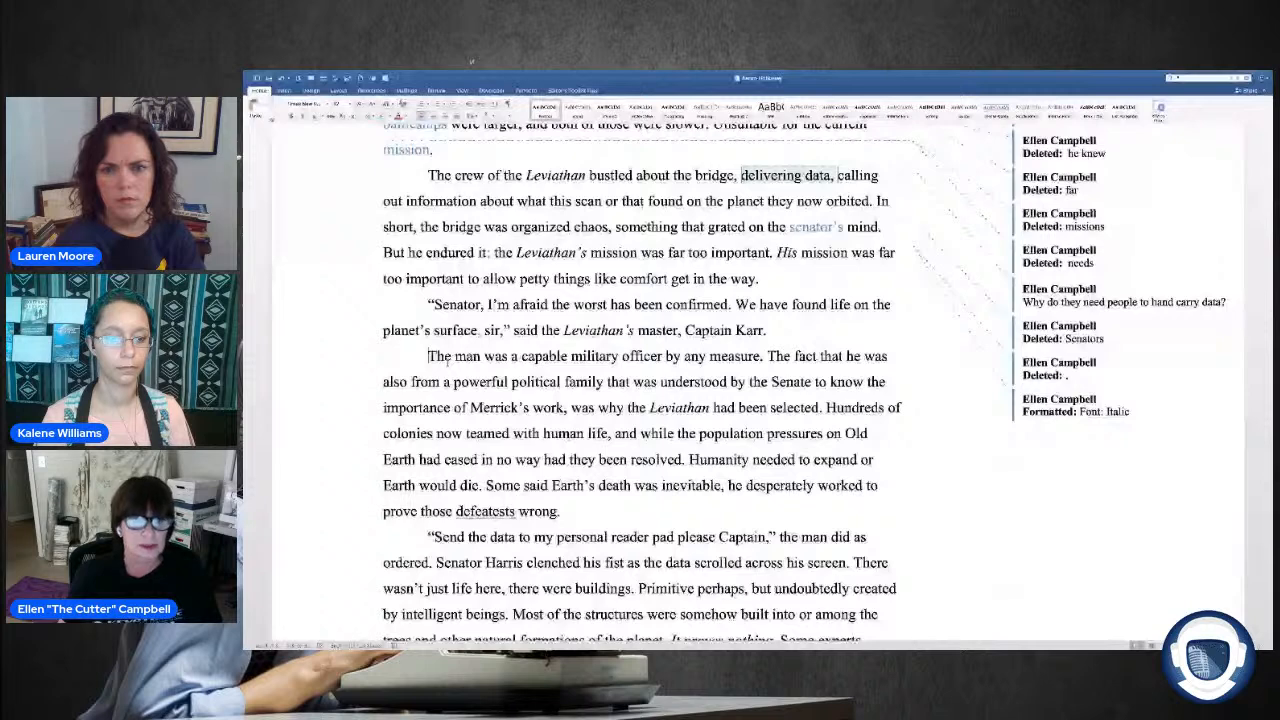
pyautogui.moveTo(429, 357); pyautogui.dragTo(481, 357)
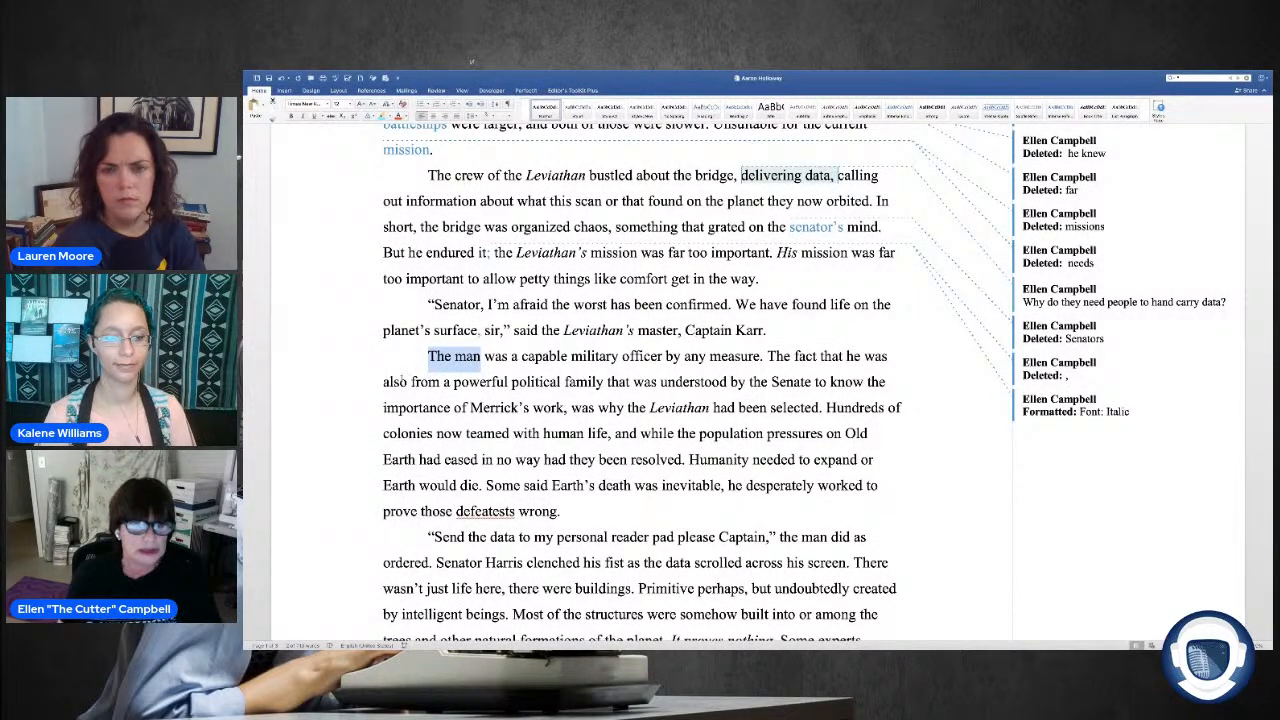
pyautogui.click(905, 306)
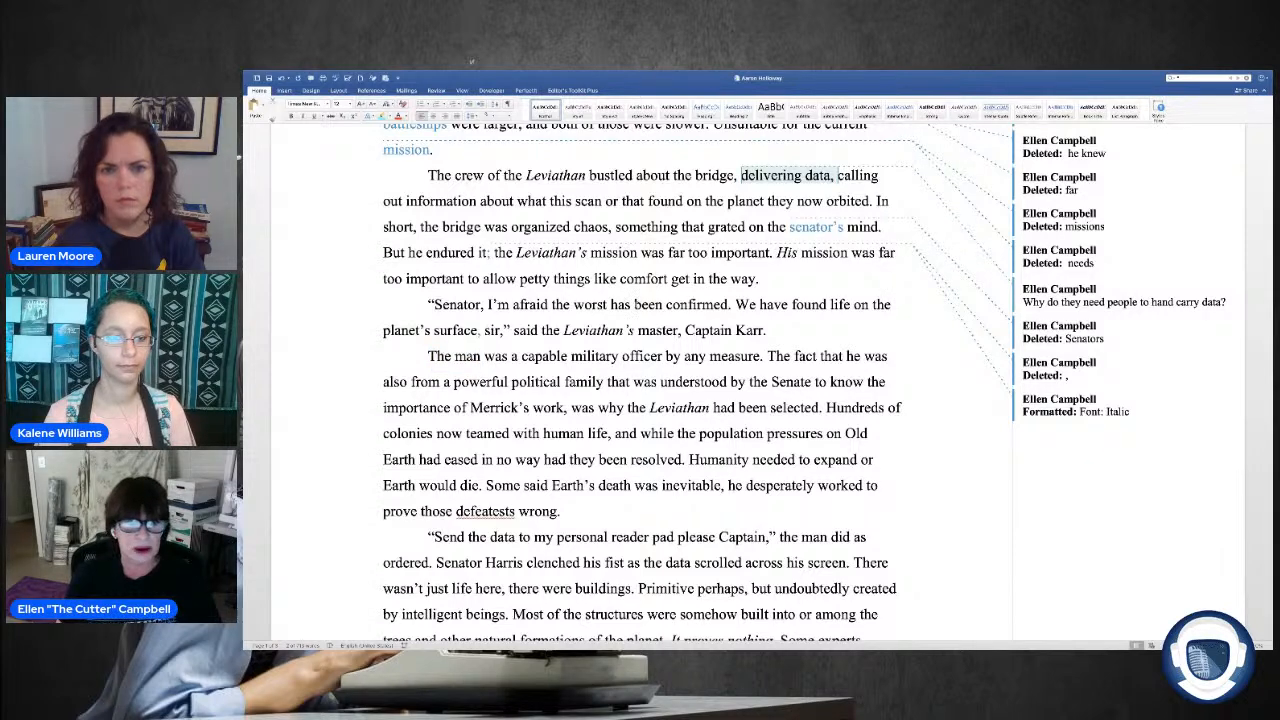
# Step: Delete "The fact that" after "by any measure" and capitalize "He" so the sentence begins "He was also from."
pyautogui.scroll(-1, 361, 330)
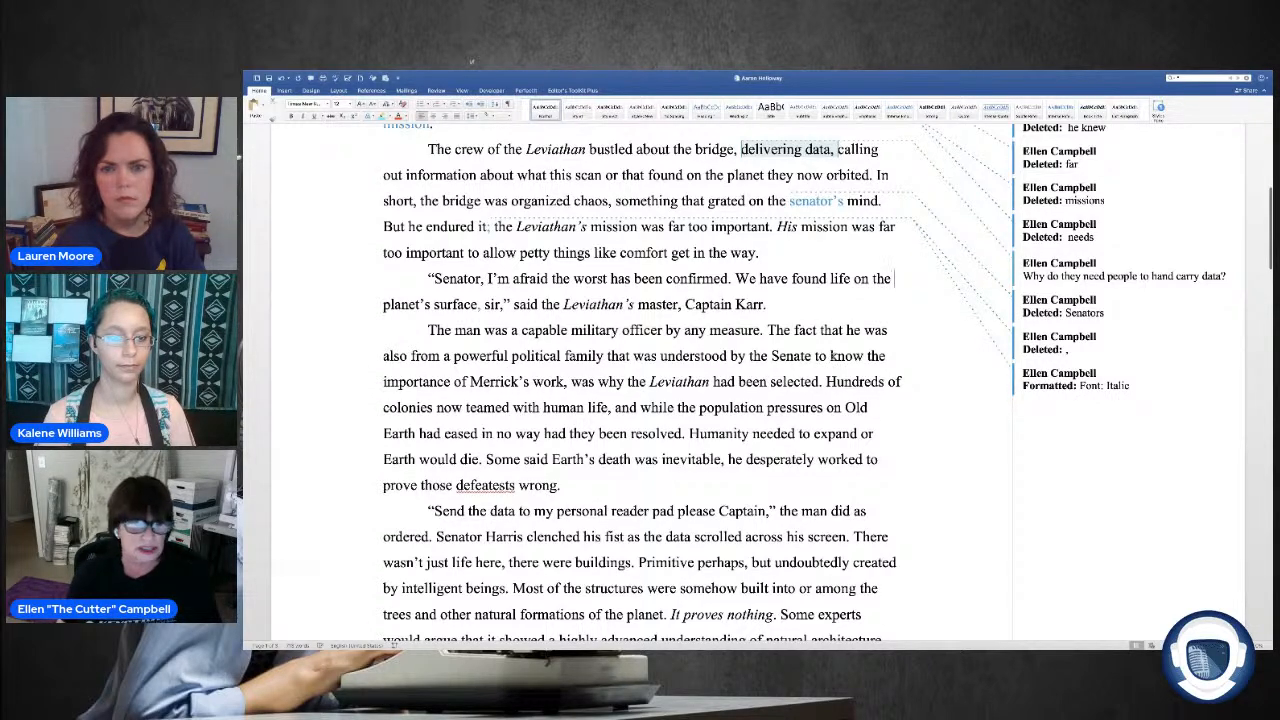
pyautogui.scroll(-1, 540, 380)
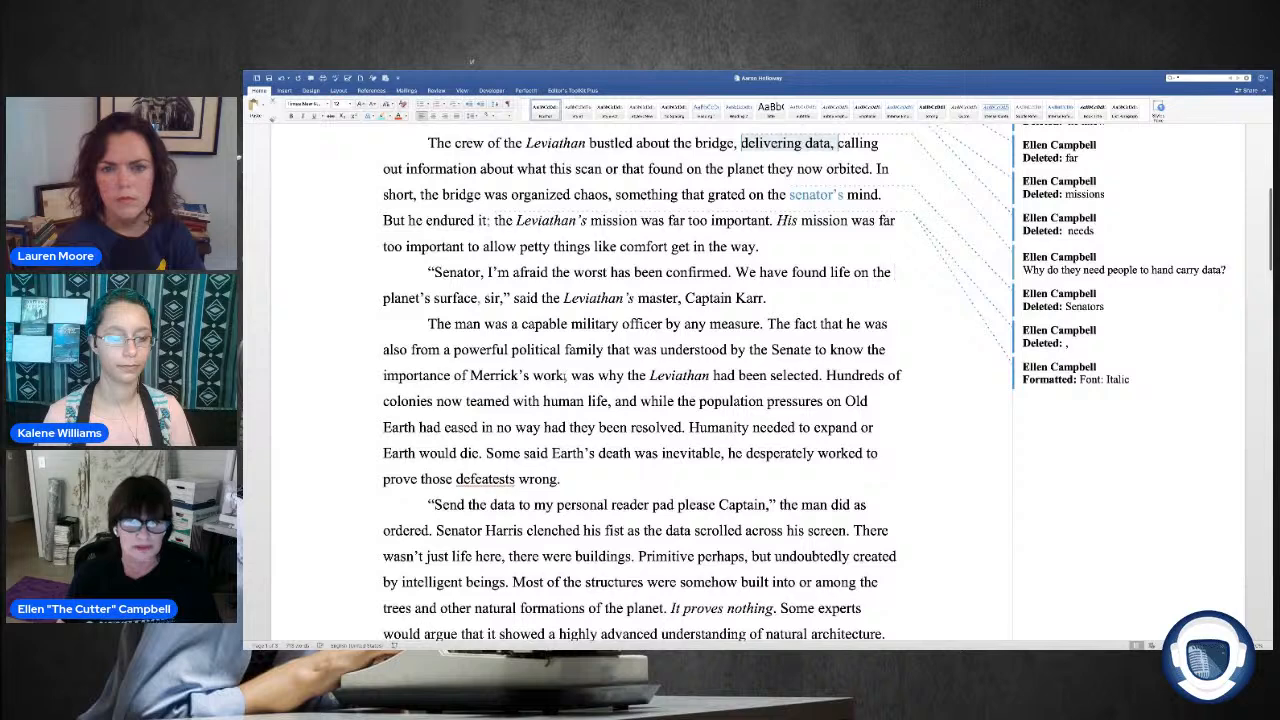
pyautogui.scroll(1, 567, 376)
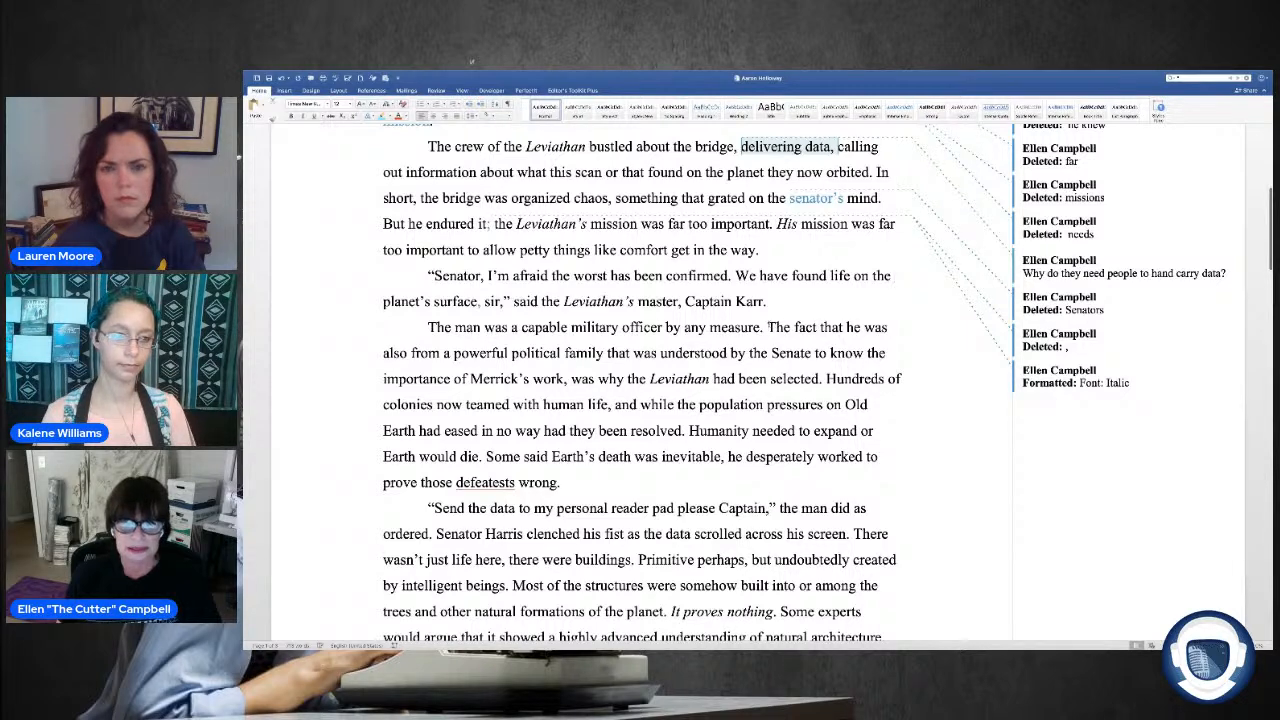
pyautogui.hotkey('ctrl', 'shift', 'Right')
pyautogui.hotkey('ctrl', 'shift', 'Right')
pyautogui.hotkey('ctrl', 'shift', 'Right')
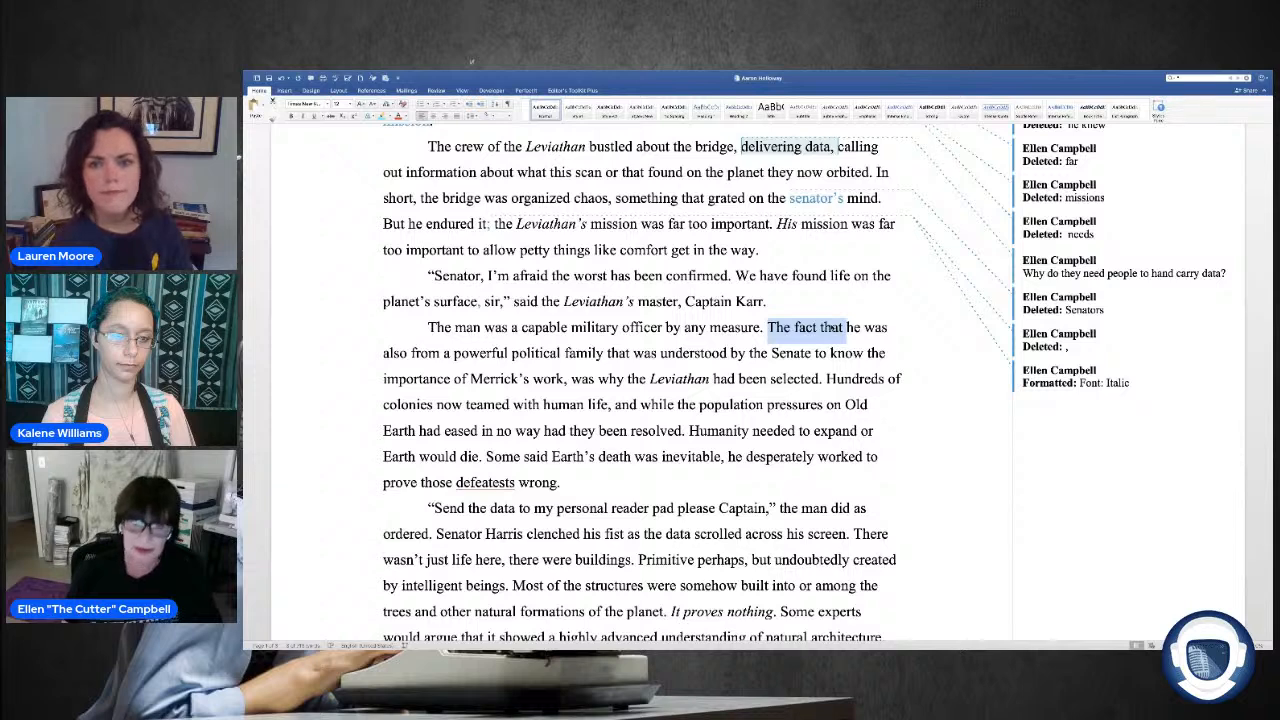
pyautogui.press('Delete')
pyautogui.hotkey('shift', 'Right')
pyautogui.write('H')
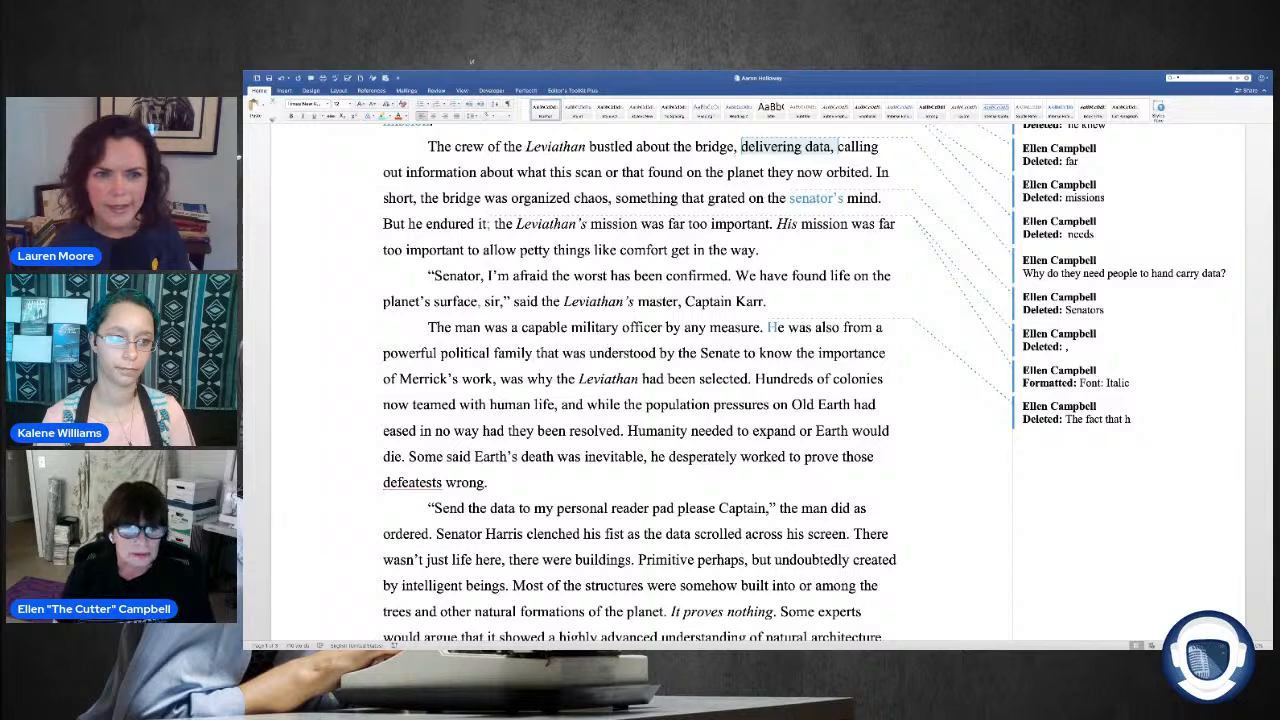
# Step: Delete "that was understood" after "powerful political family" in the paragraph describing the captain
pyautogui.scroll(3, 640, 380)
pyautogui.scroll(1, 691, 229)
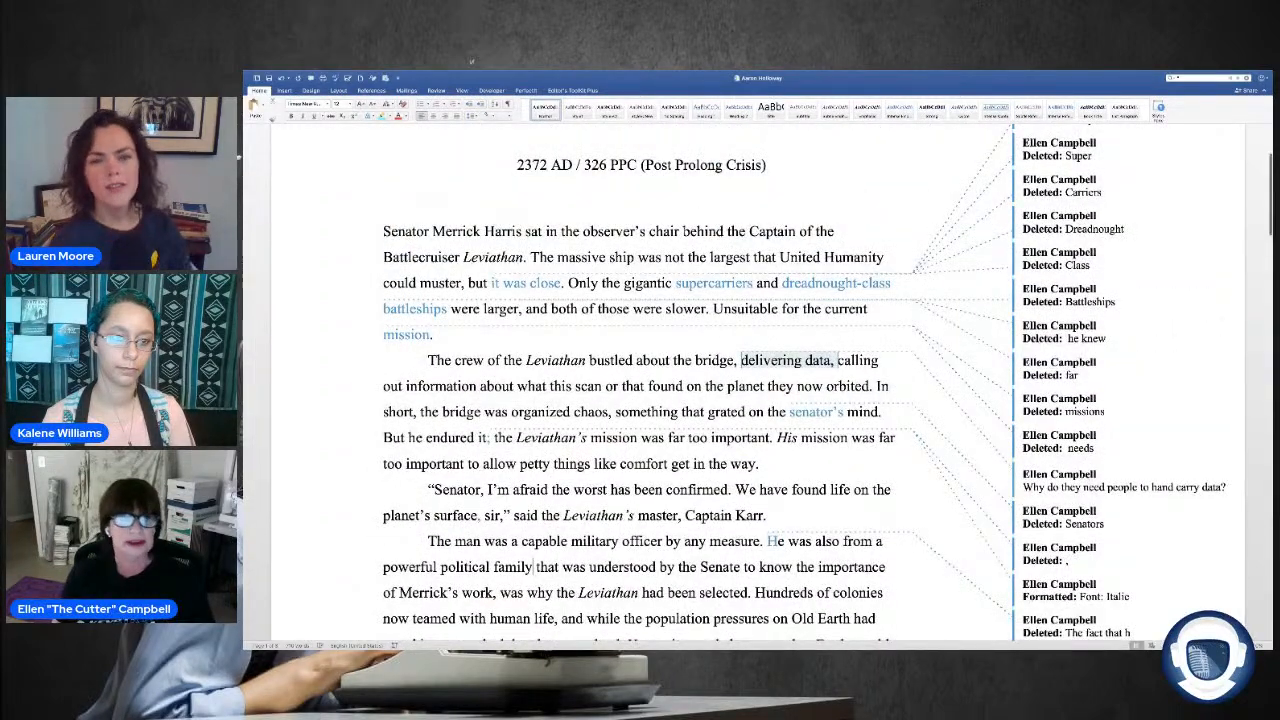
pyautogui.scroll(-3, 600, 228)
pyautogui.scroll(-1, 601, 226)
pyautogui.scroll(-1, 463, 282)
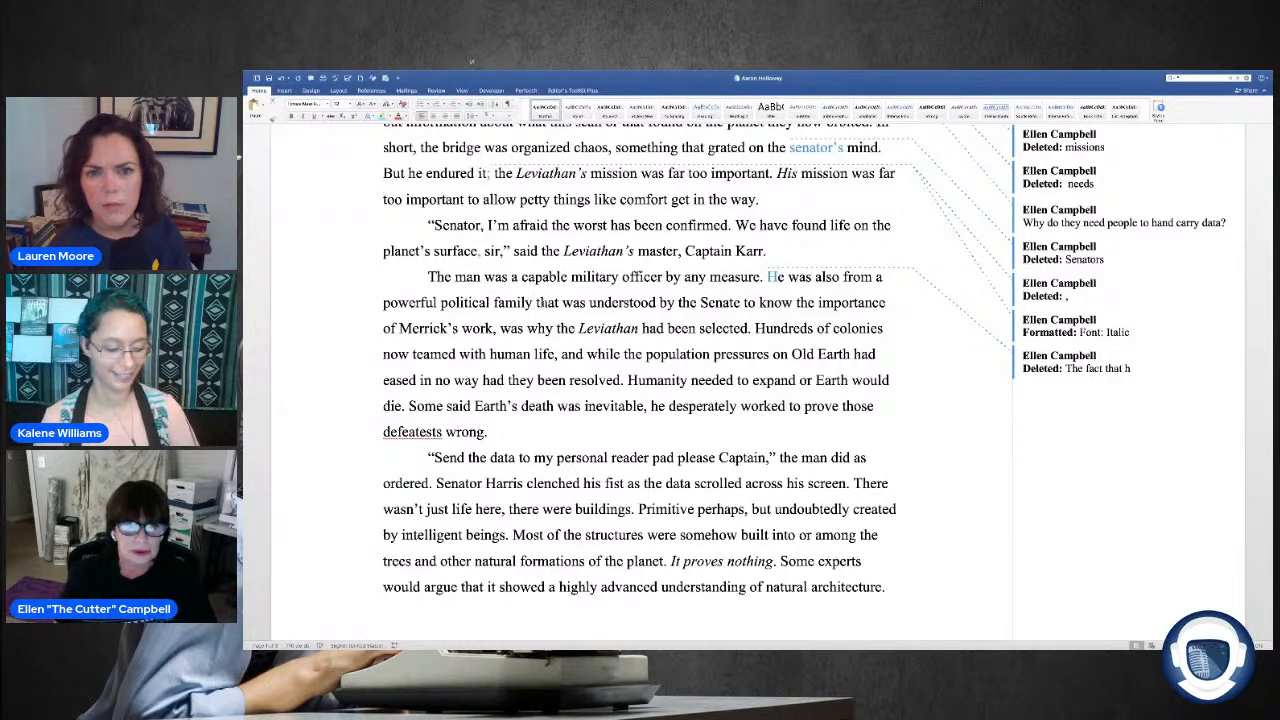
pyautogui.moveTo(657, 302); pyautogui.dragTo(536, 303)
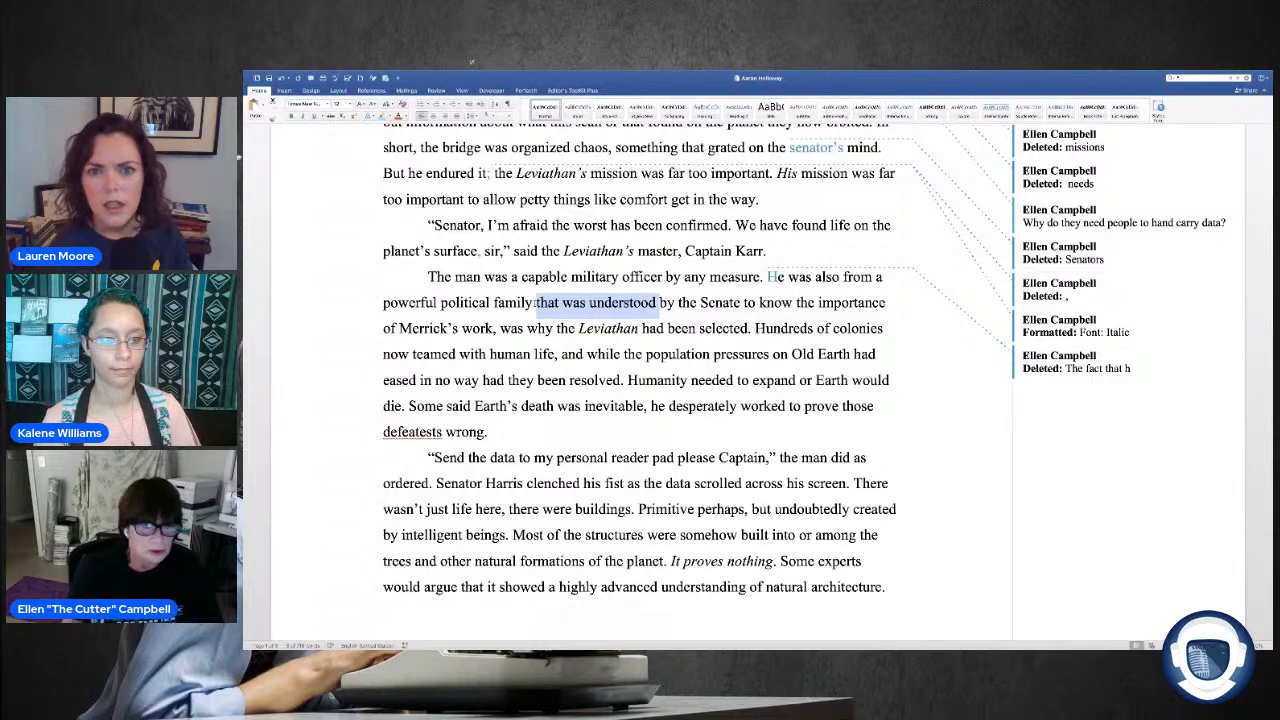
pyautogui.press('Delete')
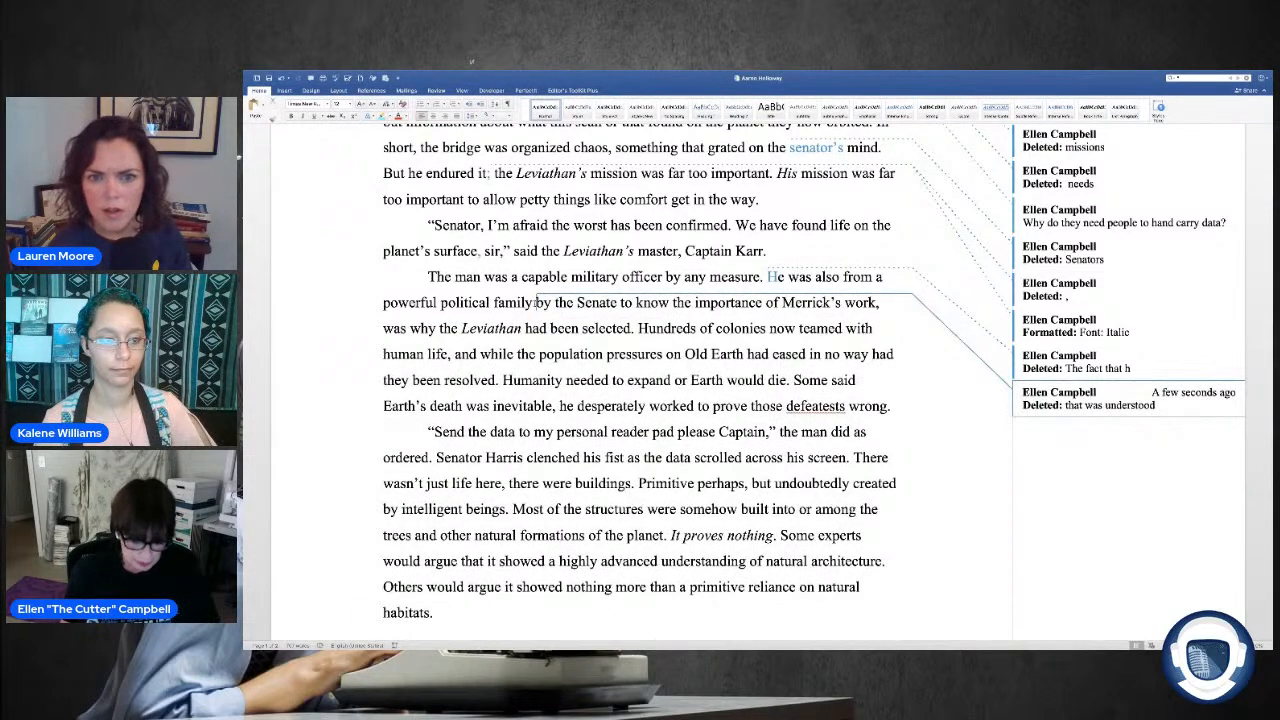
pyautogui.write(',')
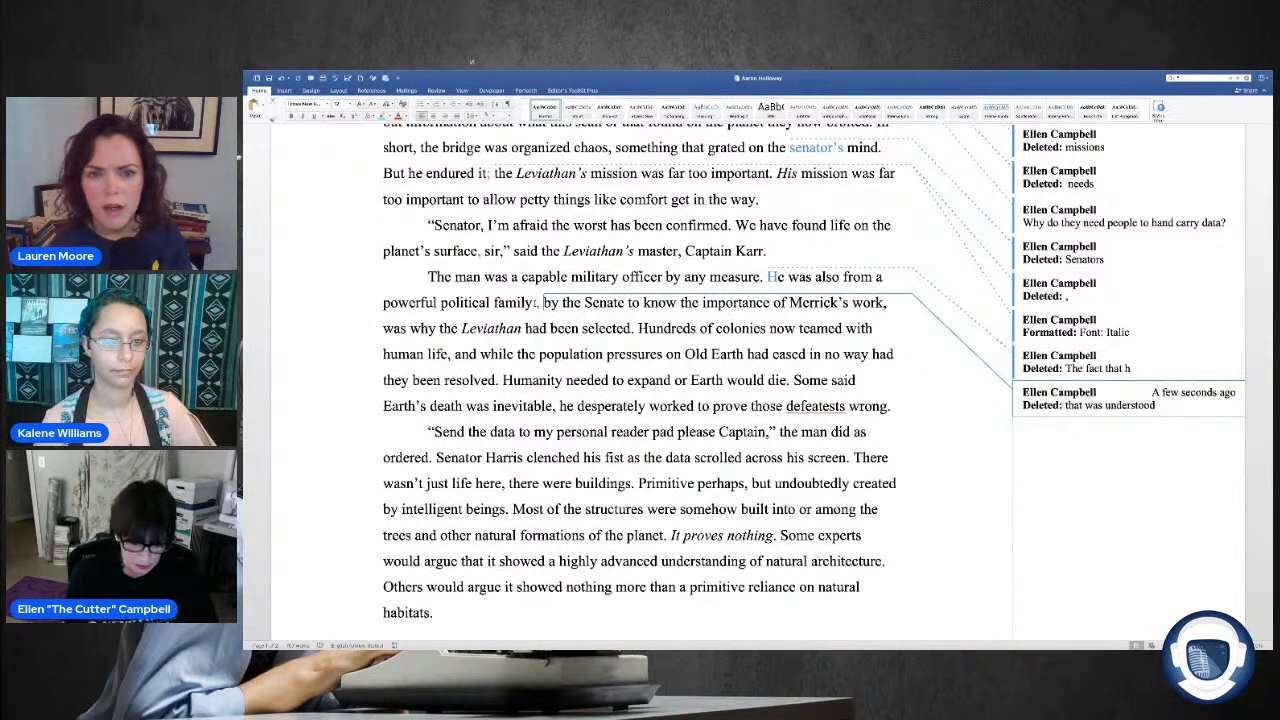
pyautogui.write(' he was')
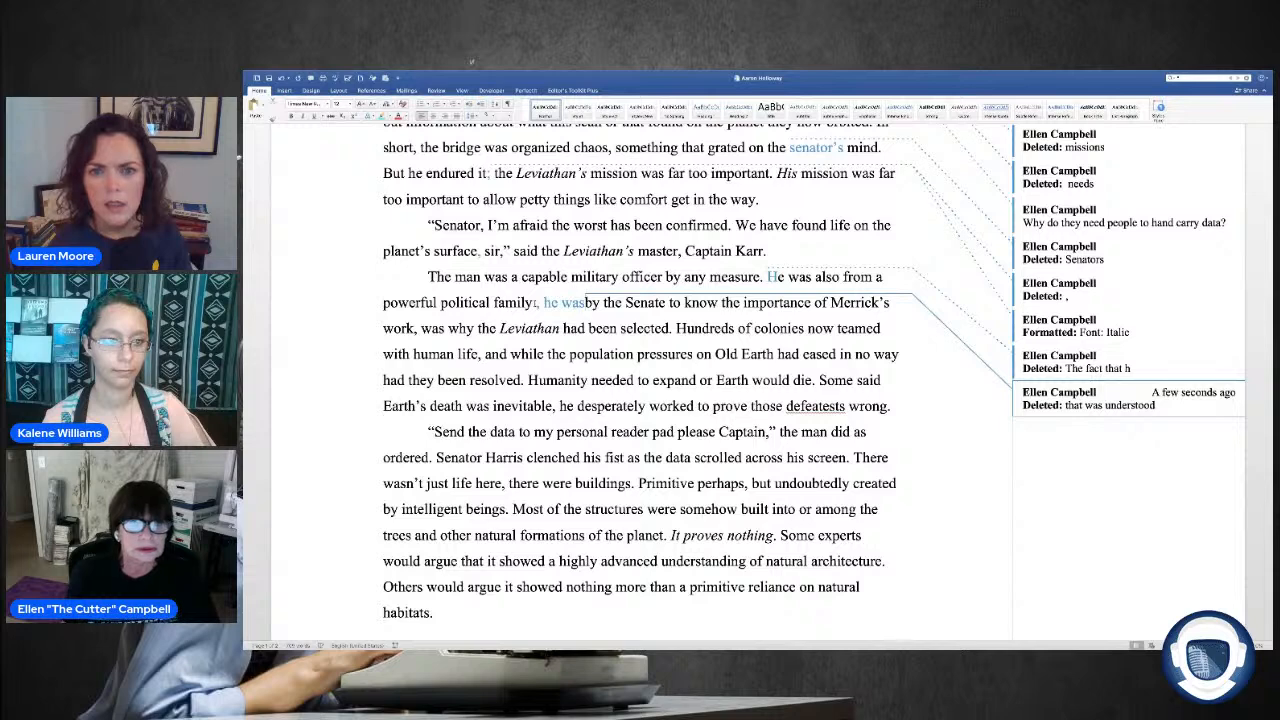
pyautogui.scroll(1, 535, 303)
pyautogui.press('BackSpace')
pyautogui.press('BackSpace')
pyautogui.press('BackSpace')
pyautogui.press('BackSpace')
pyautogui.press('BackSpace')
pyautogui.press('BackSpace')
pyautogui.press('BackSpace')
pyautogui.press('BackSpace')
pyautogui.press('BackSpace')
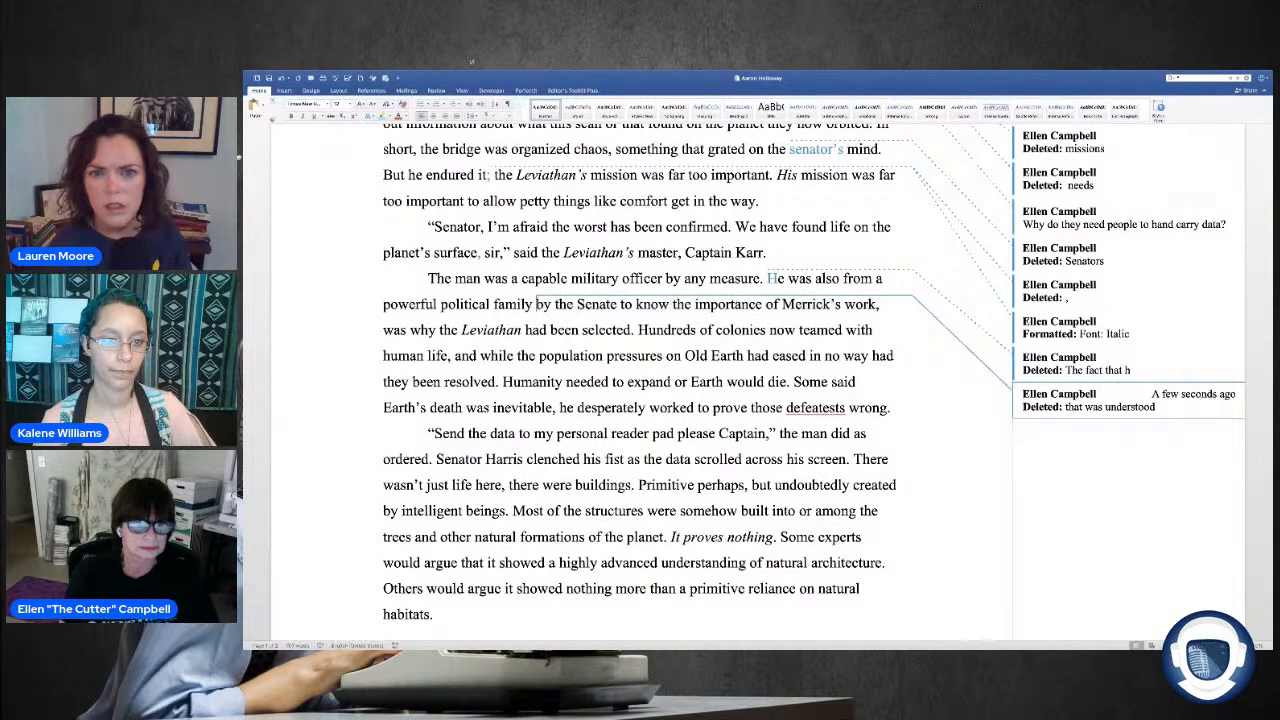
# Step: Insert ", and chosen" between "powerful political family" and "by the Senate."
pyautogui.write(', ')
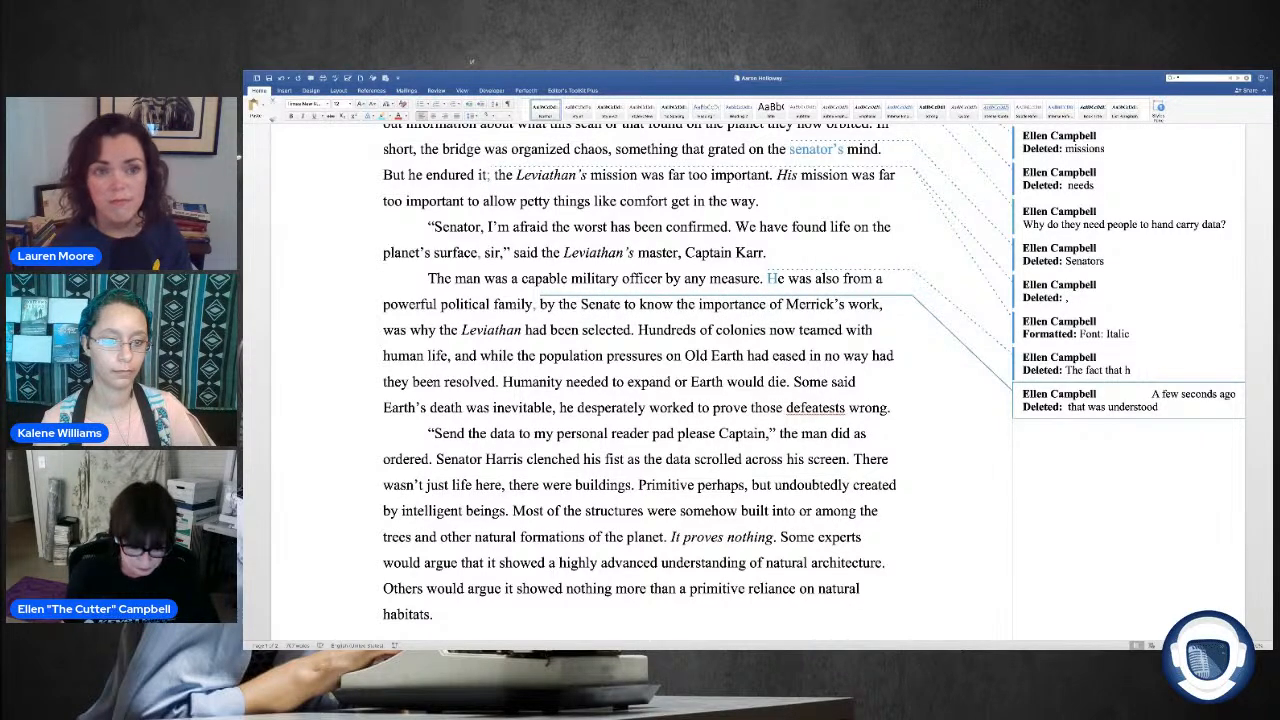
pyautogui.write('ND')
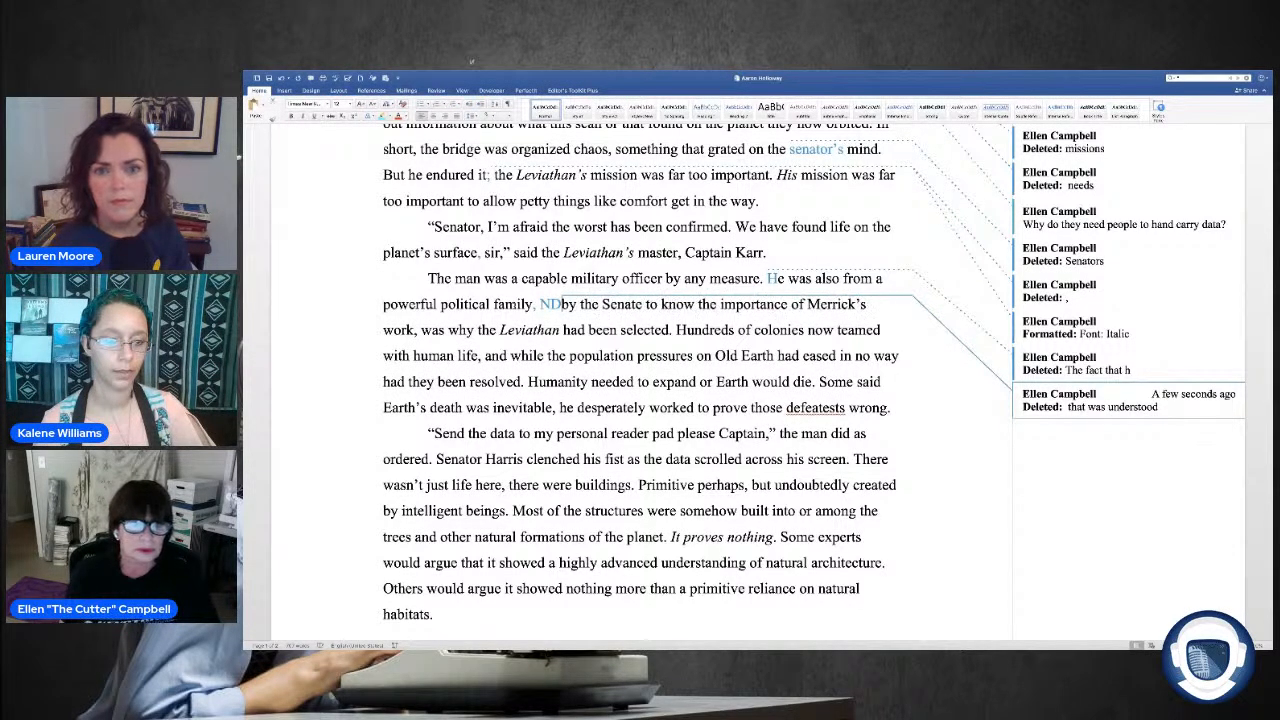
pyautogui.press('BackSpace')
pyautogui.press('BackSpace')
pyautogui.write('and')
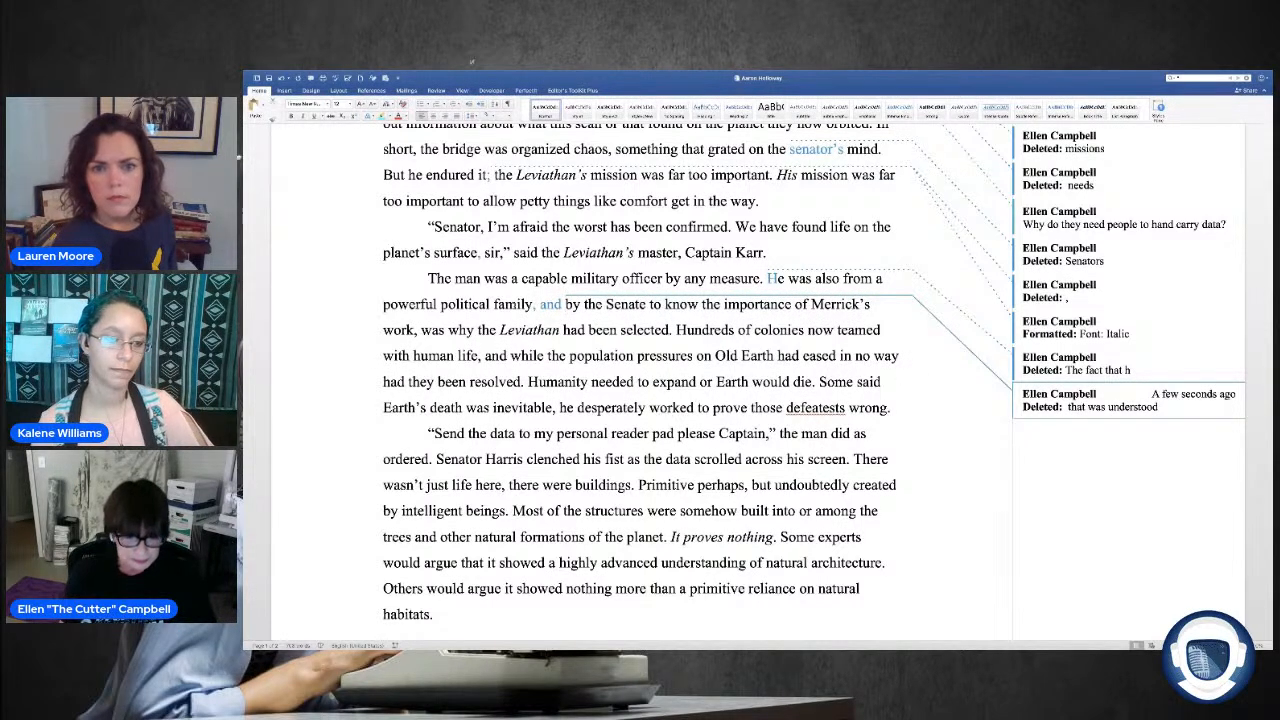
pyautogui.write(' chosen')
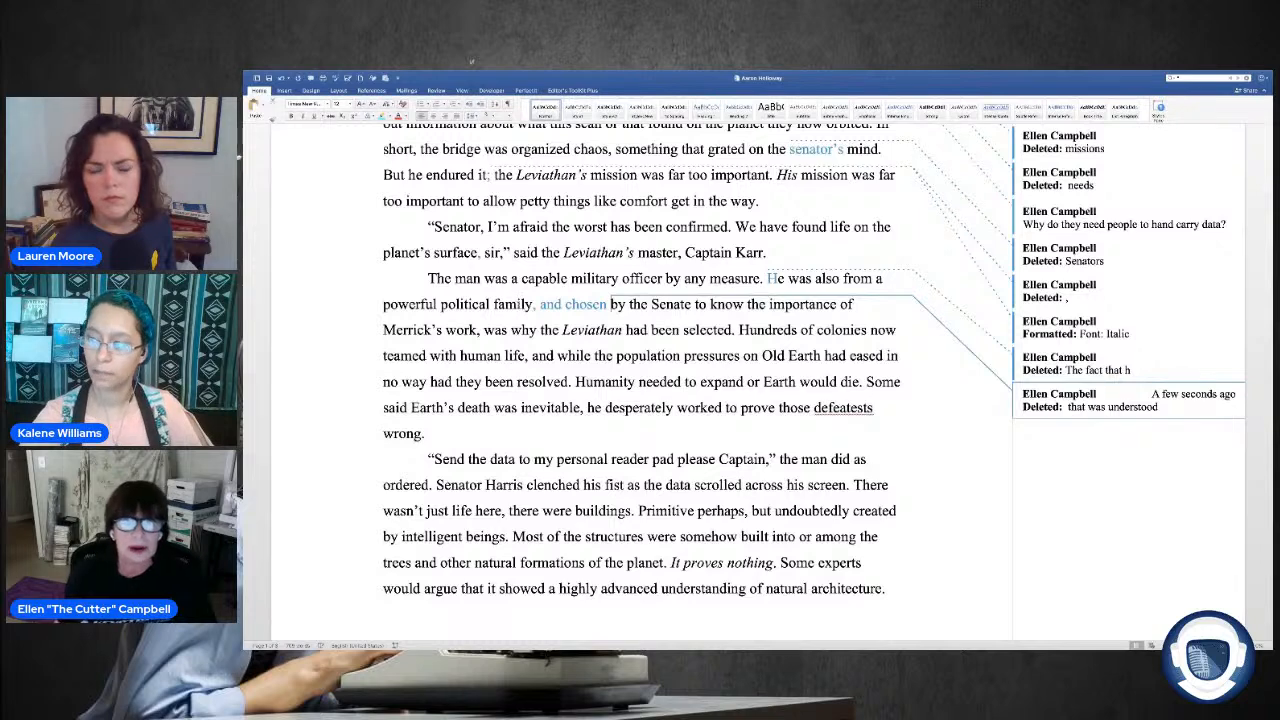
# Step: Replace "to know" after "by the Senate" with "because he would be."
pyautogui.moveTo(695, 304); pyautogui.dragTo(746, 304)
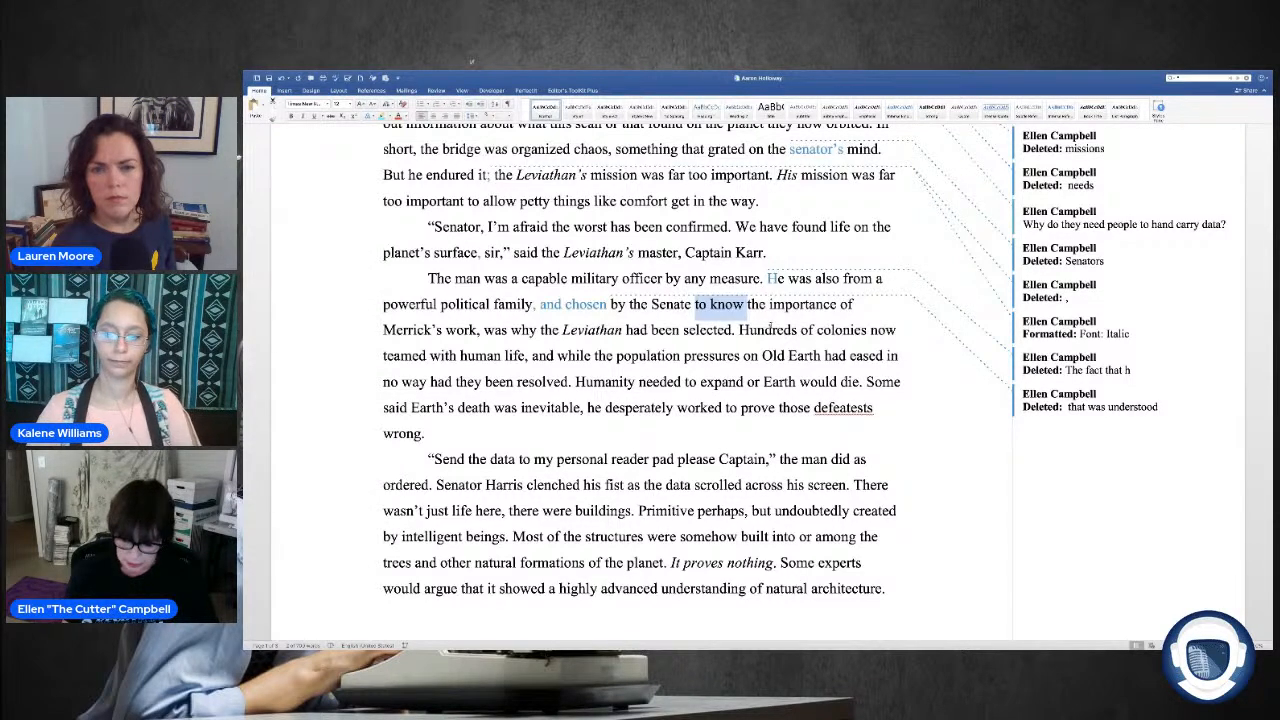
pyautogui.write('because')
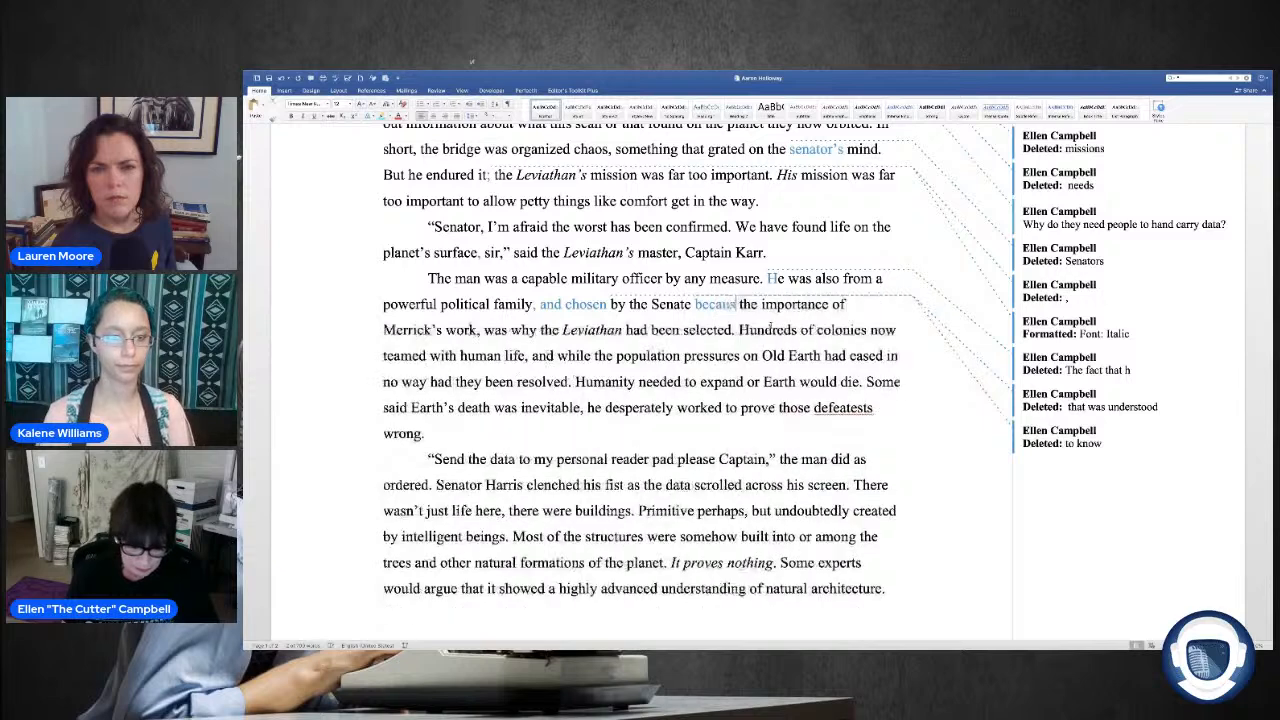
pyautogui.write(' he w')
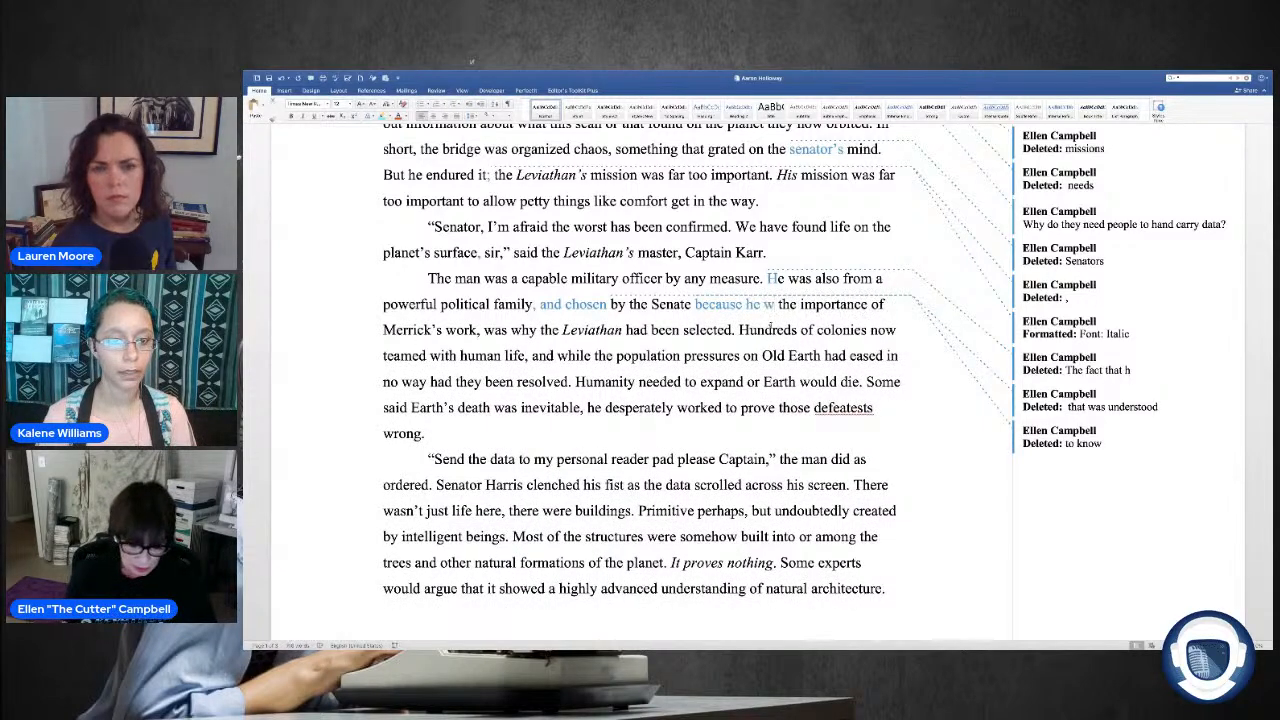
pyautogui.press('BackSpace')
pyautogui.write('r')
pyautogui.press('BackSpace')
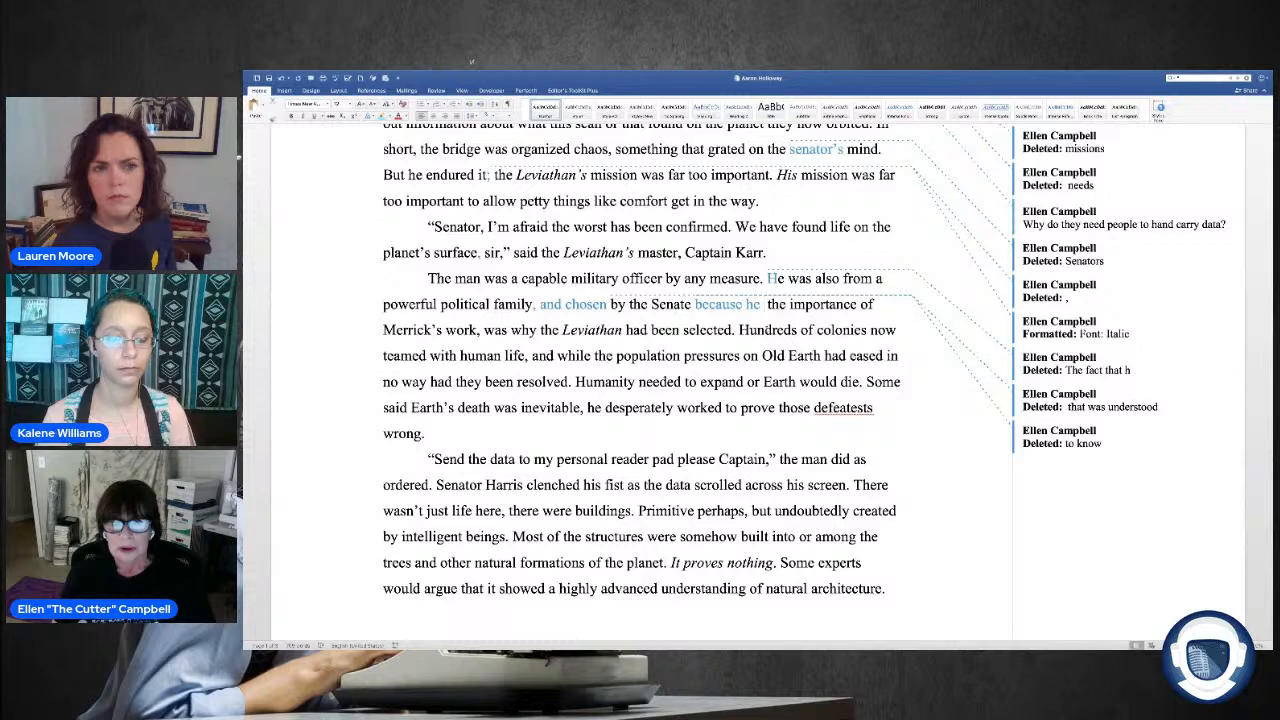
pyautogui.write('wo')
pyautogui.write('uld be ')
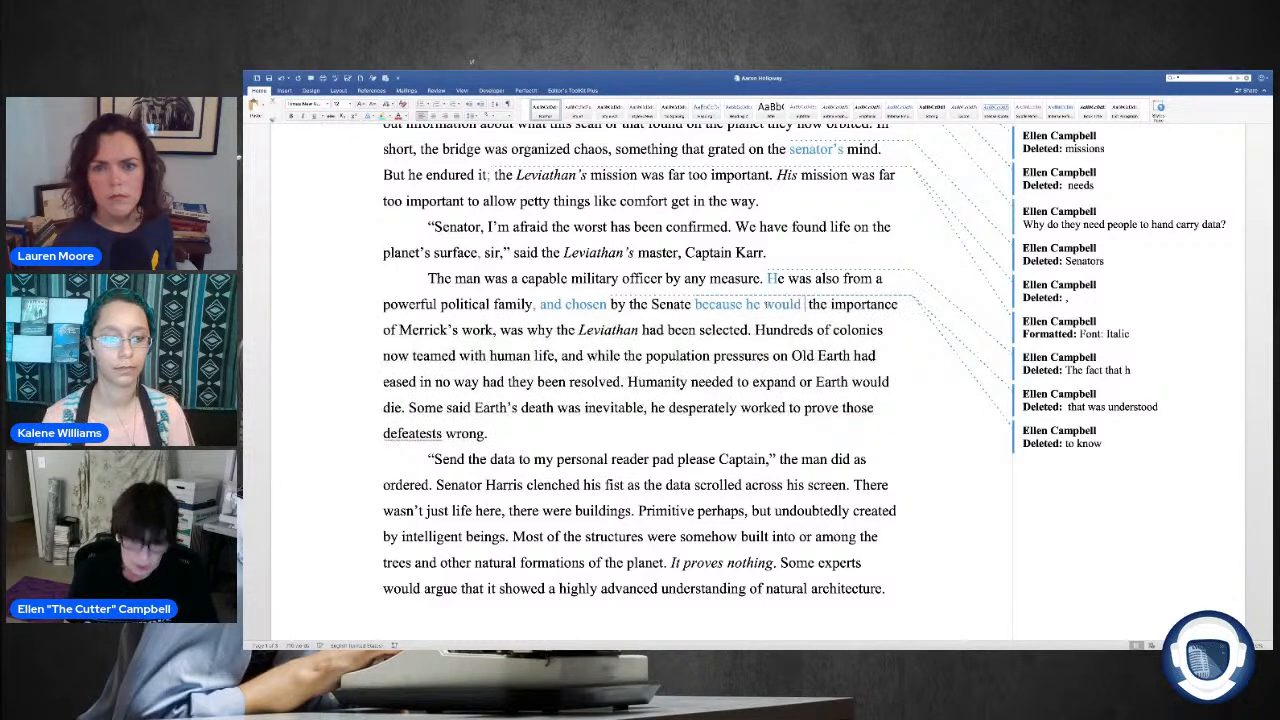
pyautogui.write('sensit')
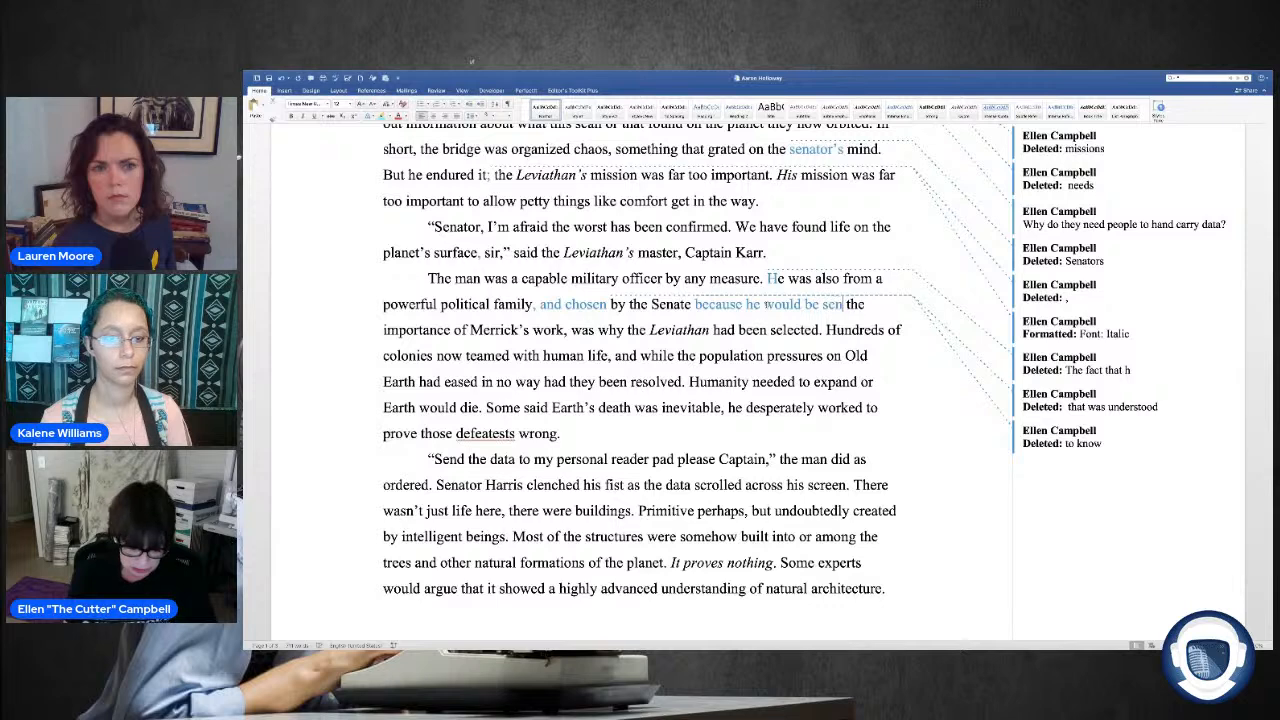
pyautogui.write('ive')
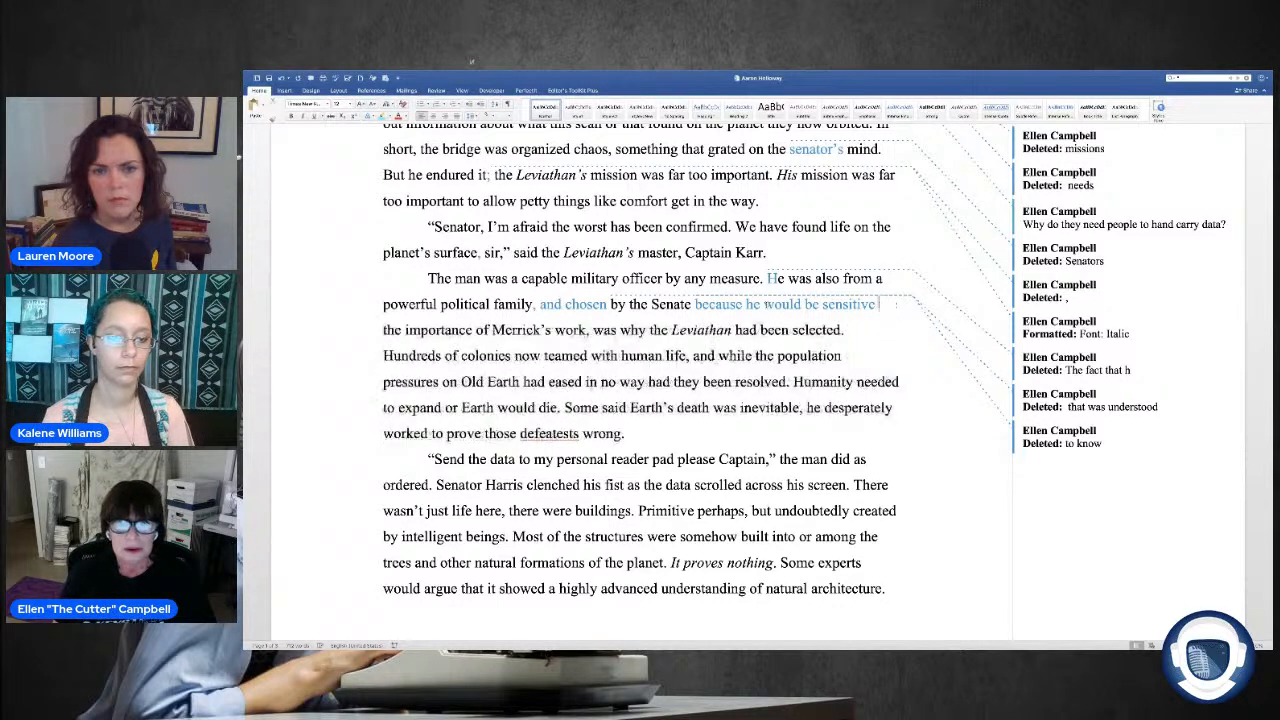
pyautogui.press('BackSpace')
pyautogui.press('BackSpace')
pyautogui.press('BackSpace')
pyautogui.press('BackSpace')
pyautogui.press('BackSpace')
pyautogui.press('BackSpace')
pyautogui.press('BackSpace')
pyautogui.press('BackSpace')
pyautogui.press('BackSpace')
pyautogui.press('BackSpace')
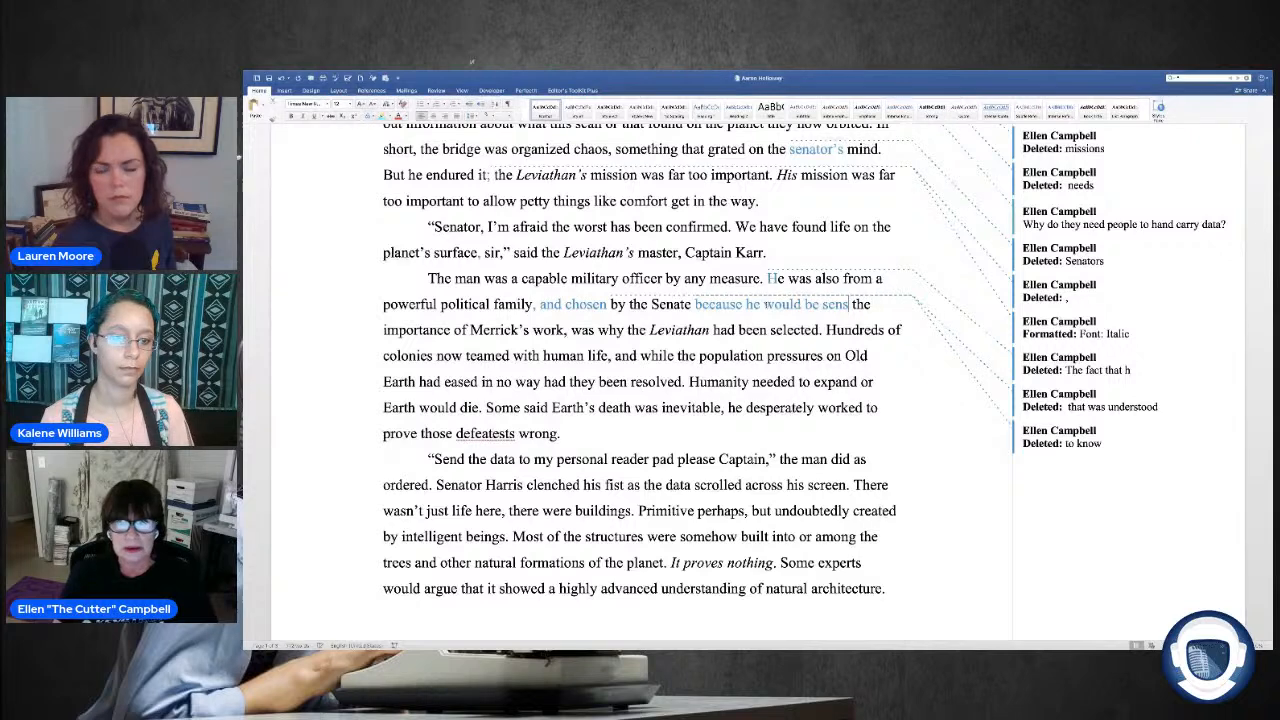
# Step: Add "understand" before "the importance of Merrick's work."
pyautogui.write('unders')
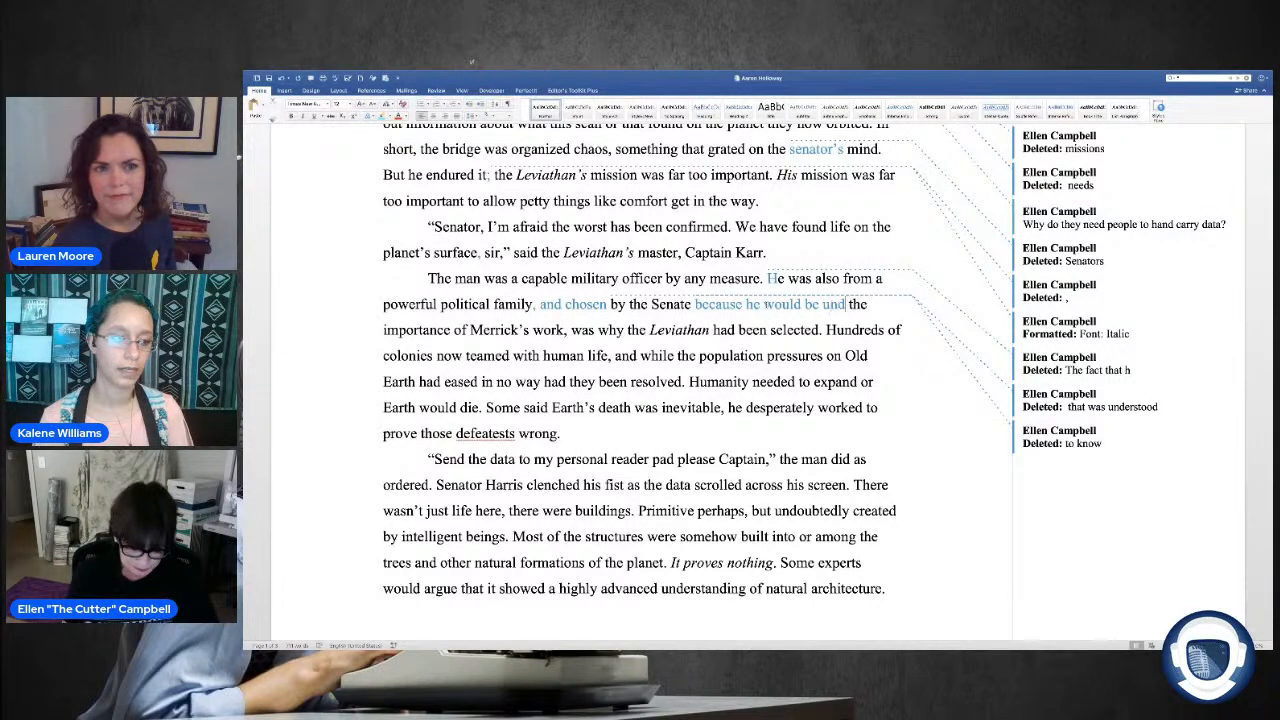
pyautogui.write('tand')
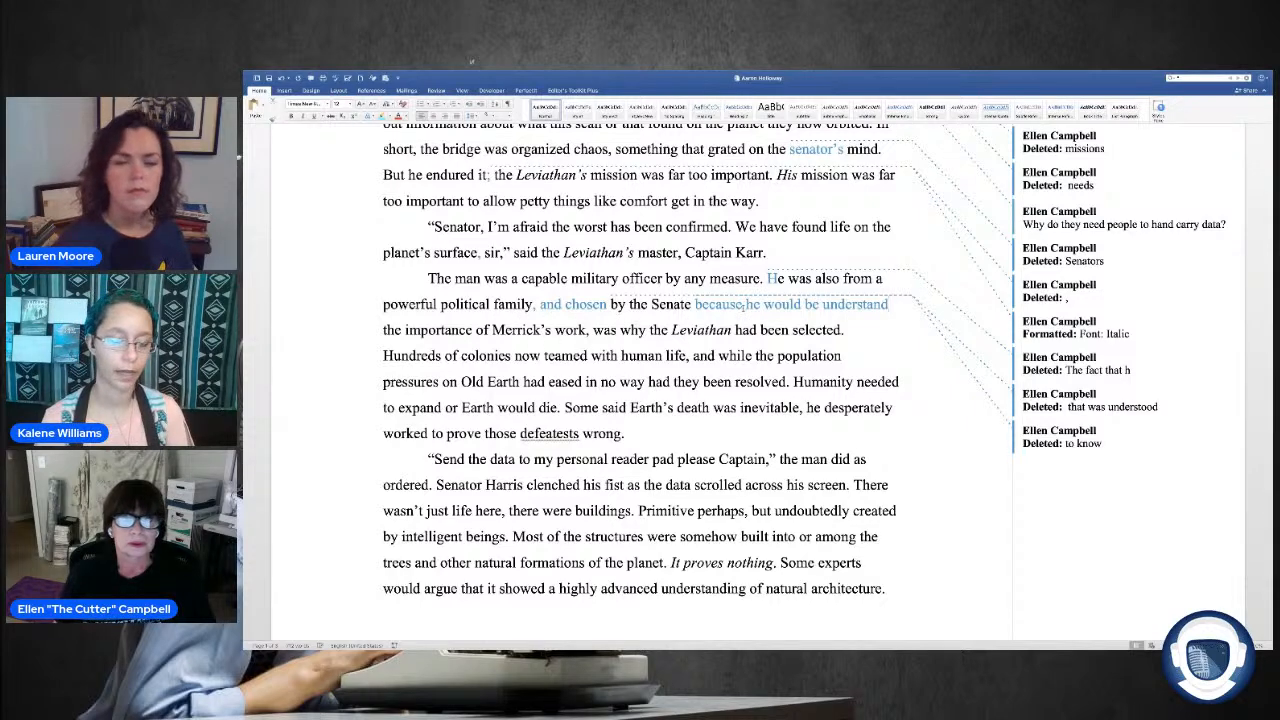
# Step: Delete ", was why the Leviathan had been selected" after "Merrick's work" and start a new paragraph at "Hundreds of colonies."
pyautogui.moveTo(843, 332); pyautogui.dragTo(586, 337)
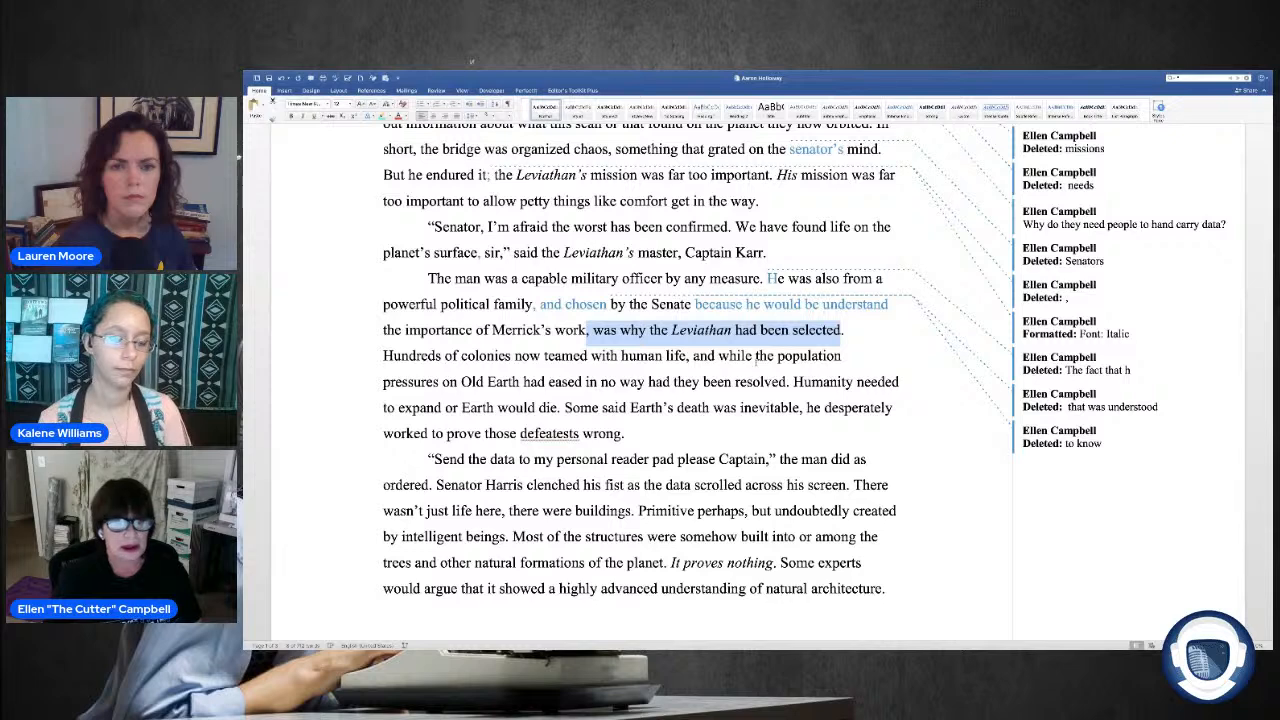
pyautogui.press('Delete')
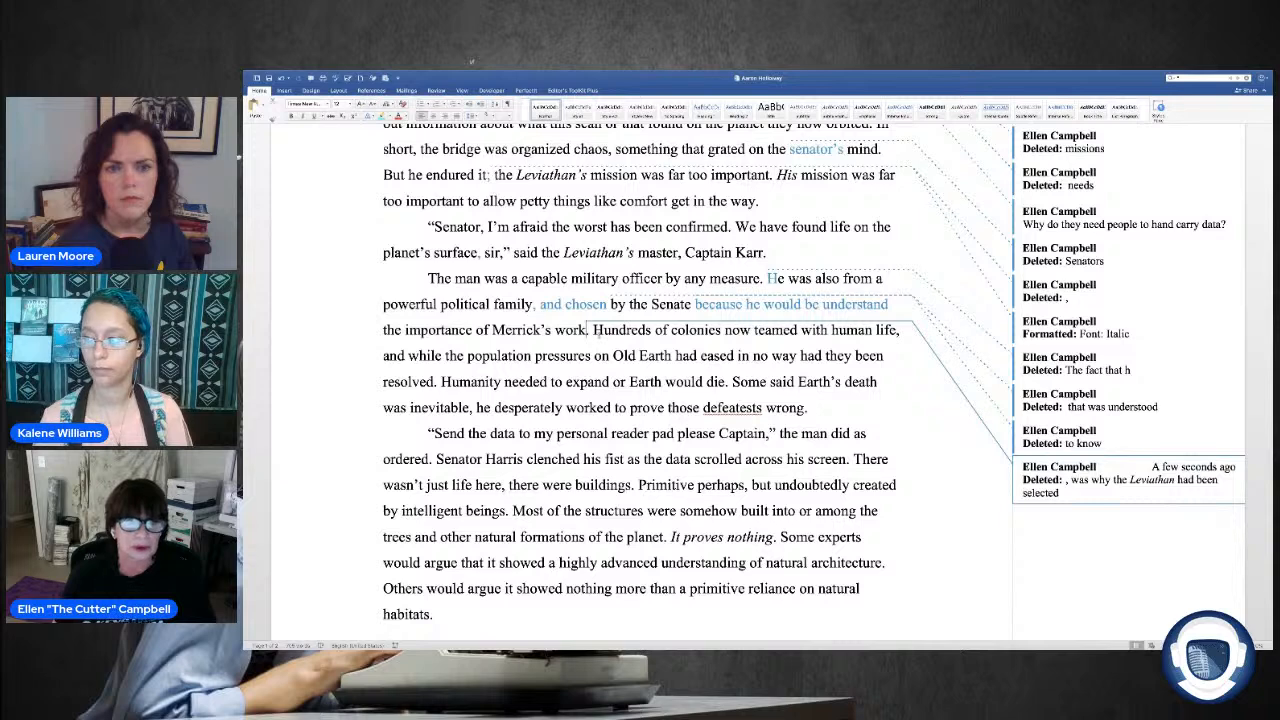
pyautogui.click(597, 329)
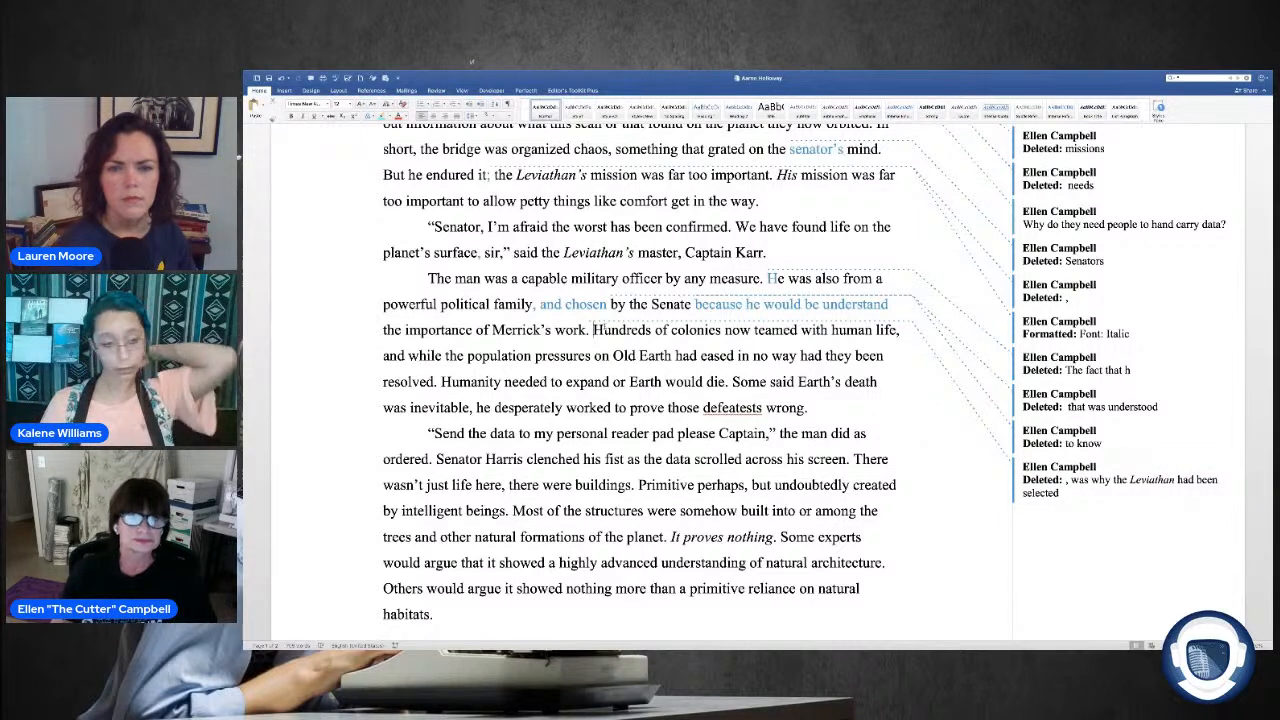
pyautogui.press('Return')
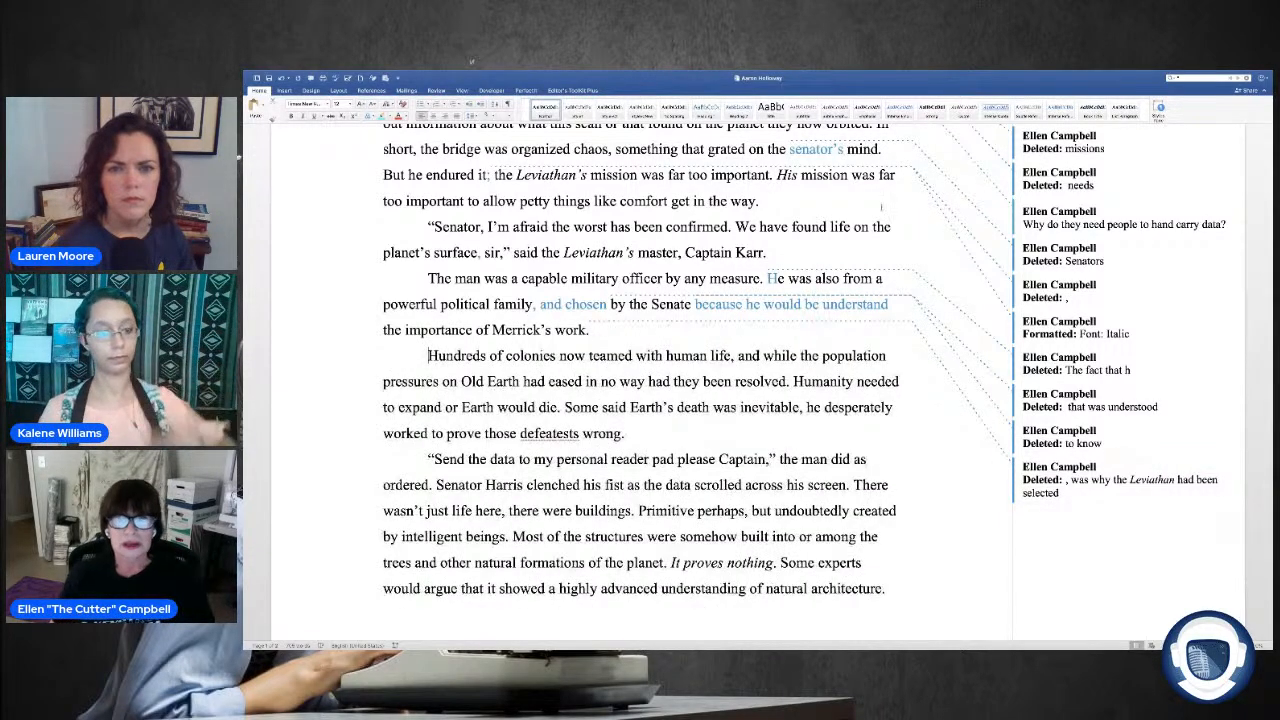
# Step: Delete the extra "be" so the clause reads "because he would understand."
pyautogui.doubleClick(811, 304)
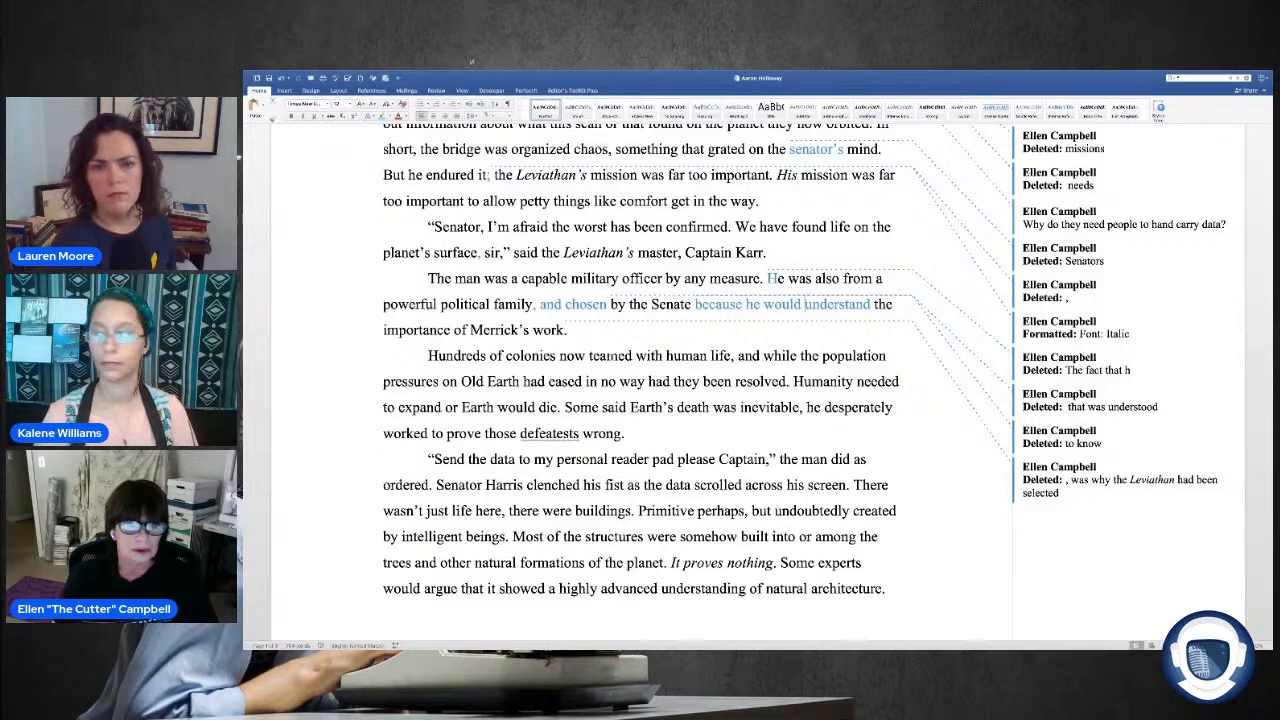
# Step: Insert "Earth had seeded" at the start of the new paragraph and lowercase "Hundreds" to "hundreds."
pyautogui.scroll(-1, 419, 355)
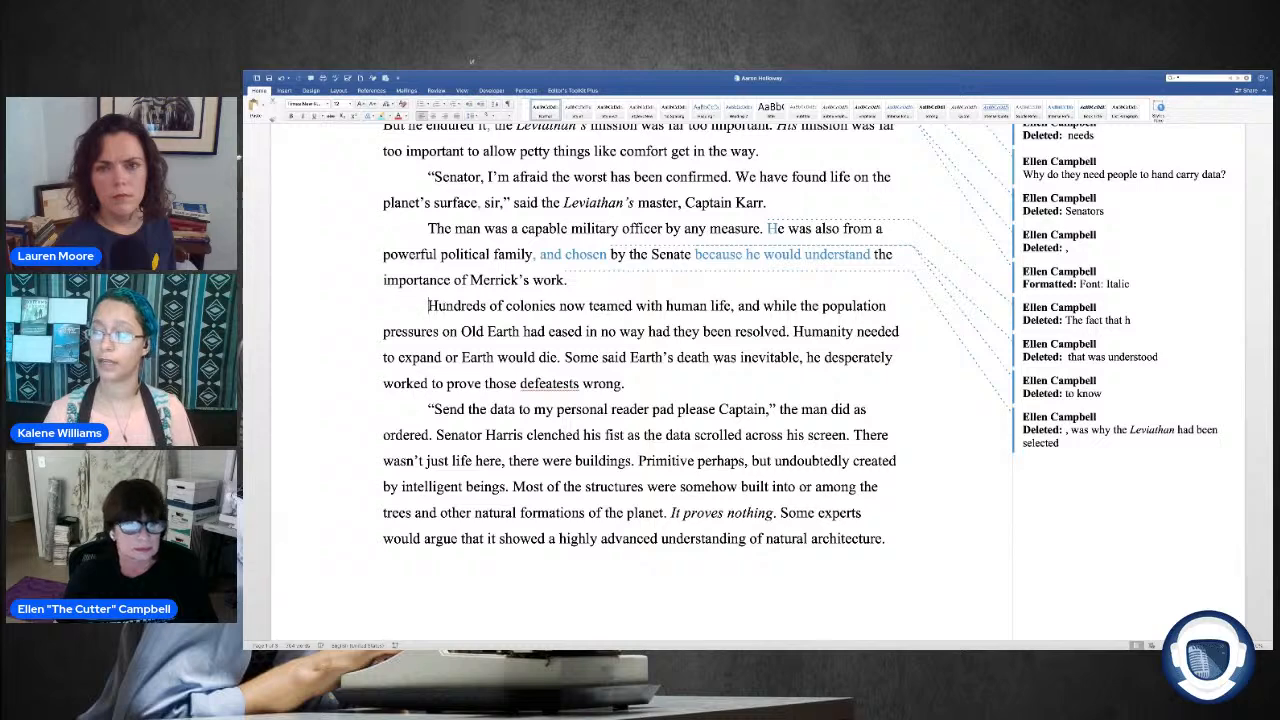
pyautogui.write('Ear')
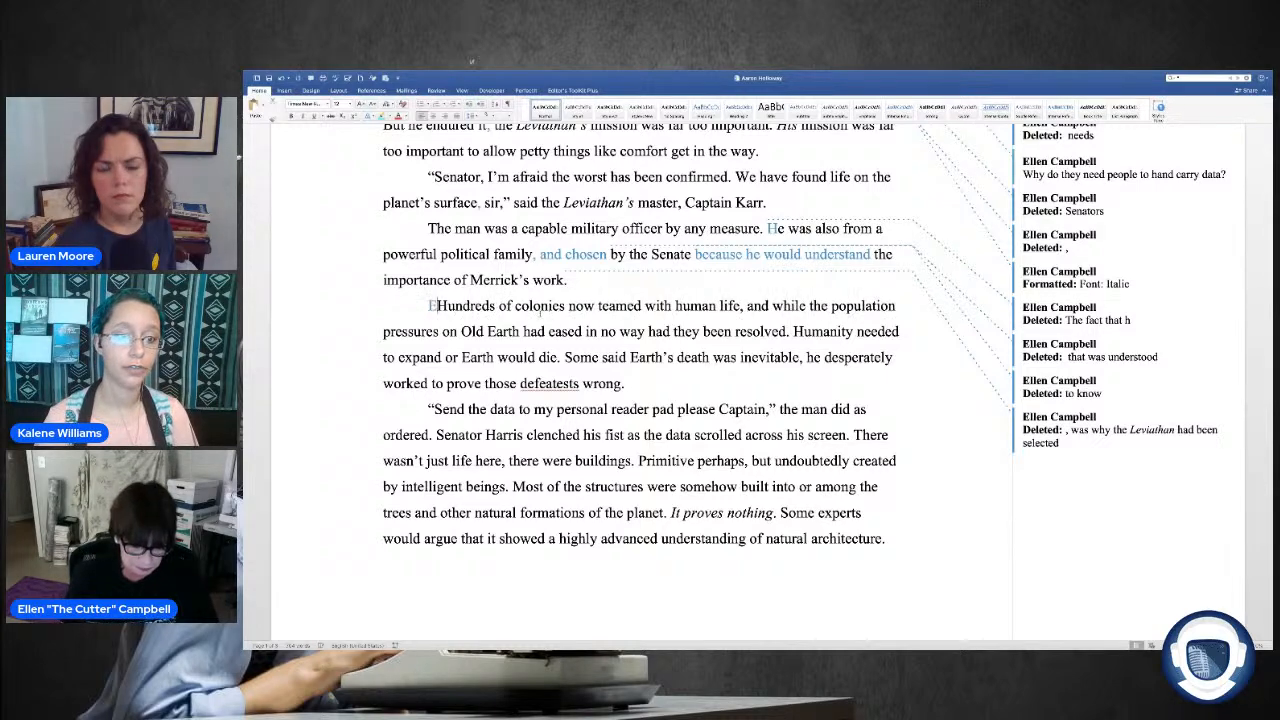
pyautogui.write('th ')
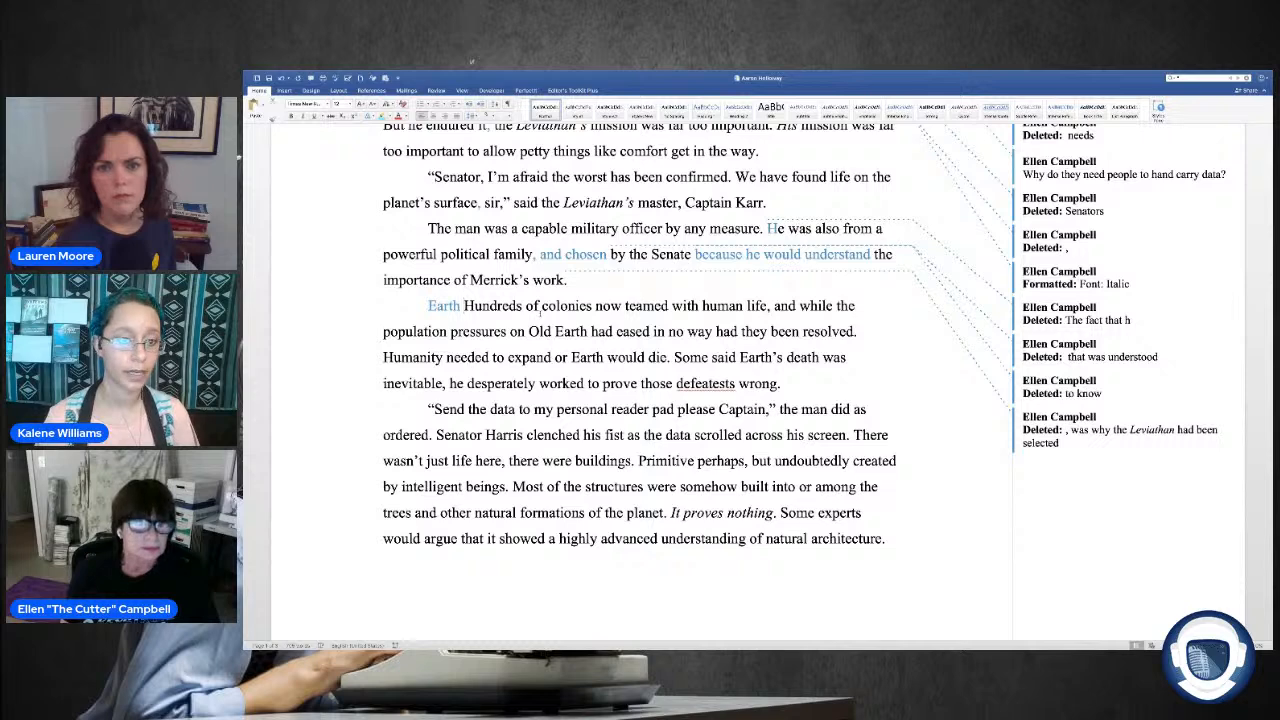
pyautogui.write('a')
pyautogui.press('BackSpace')
pyautogui.write('had seeded')
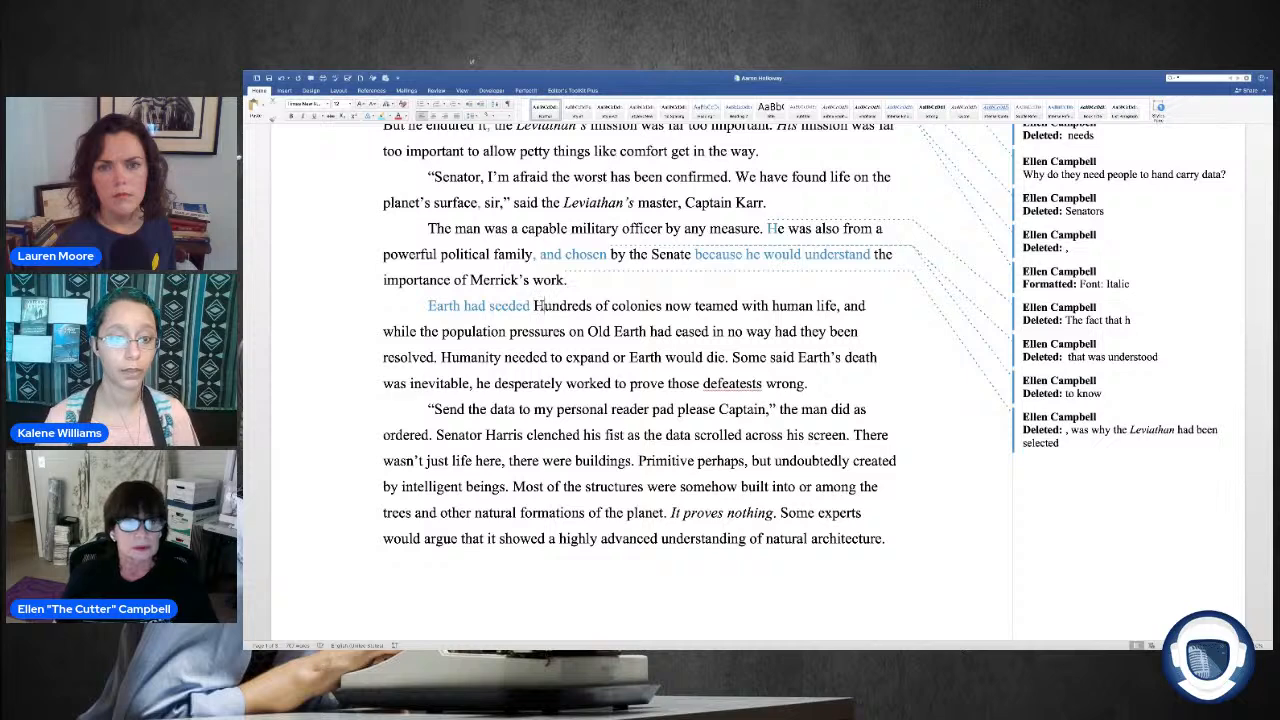
pyautogui.press('Delete')
pyautogui.write('h')
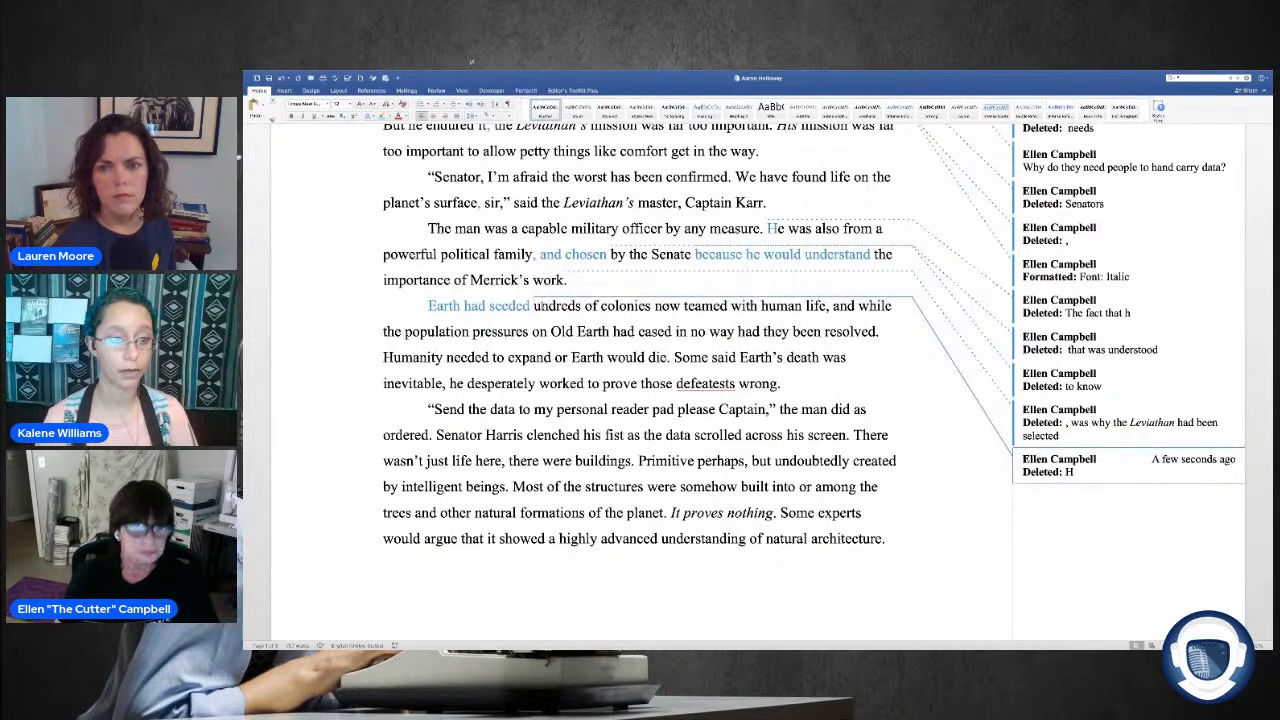
# Step: Insert ", colonies" after "hundreds of colonies" and replace "teamed" with "teaming" in the same sentence
pyautogui.click(660, 306)
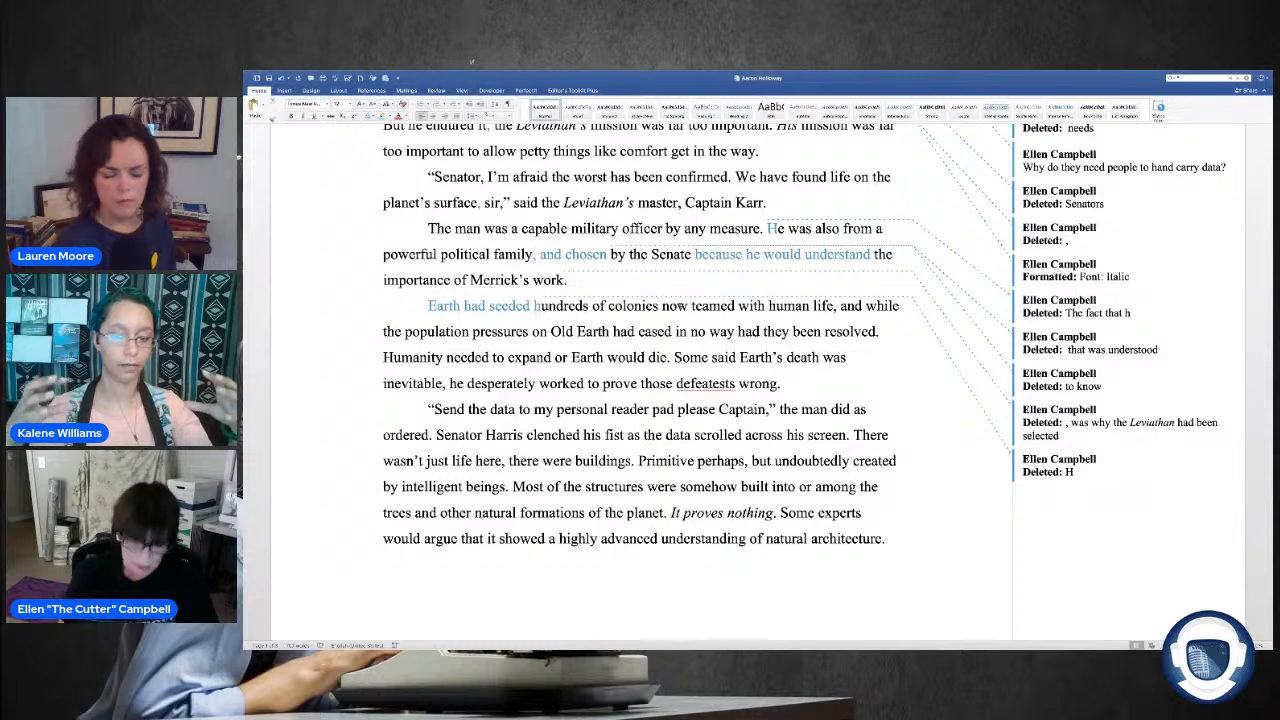
pyautogui.write(', colonie')
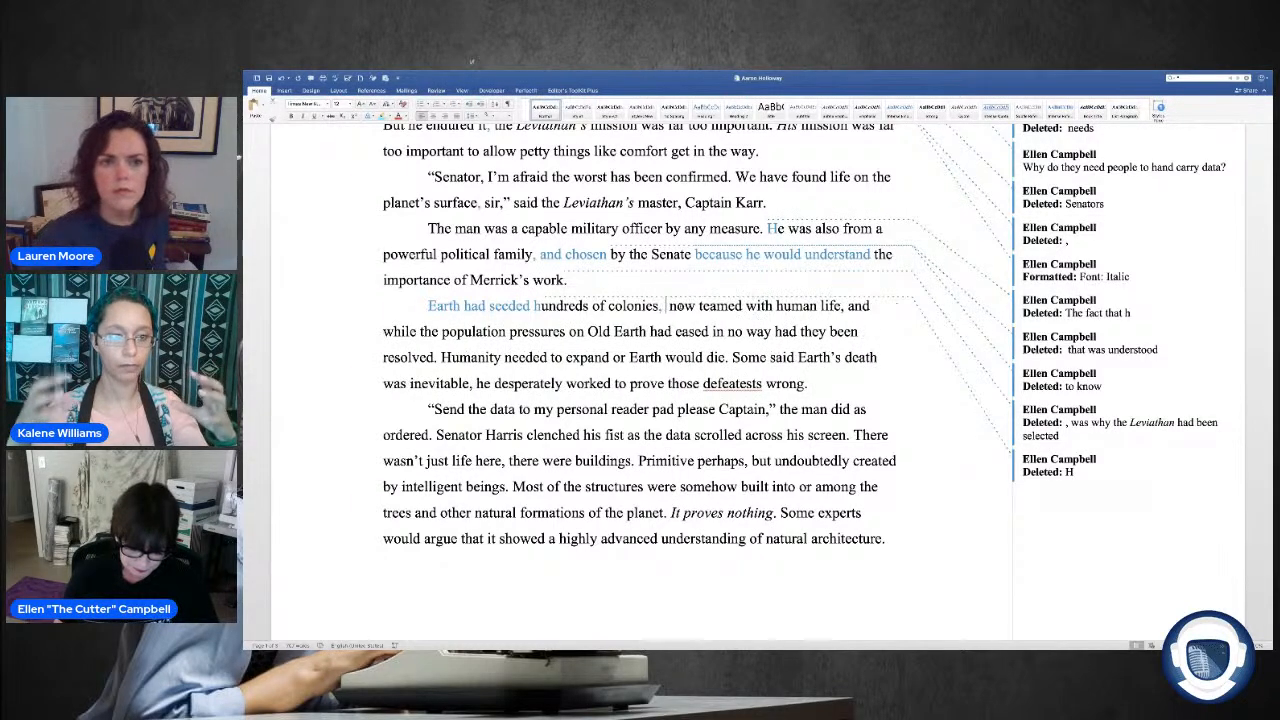
pyautogui.write('s')
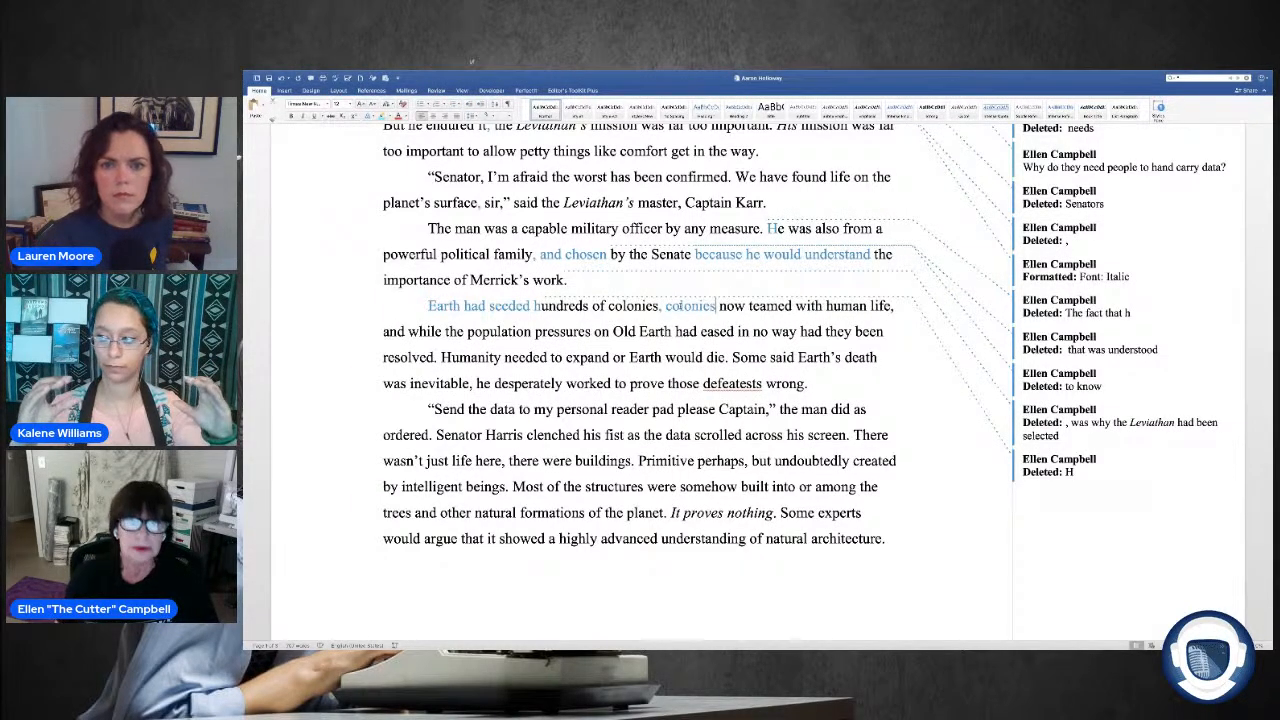
pyautogui.doubleClick(778, 306)
pyautogui.press('Delete')
pyautogui.write('teaming')
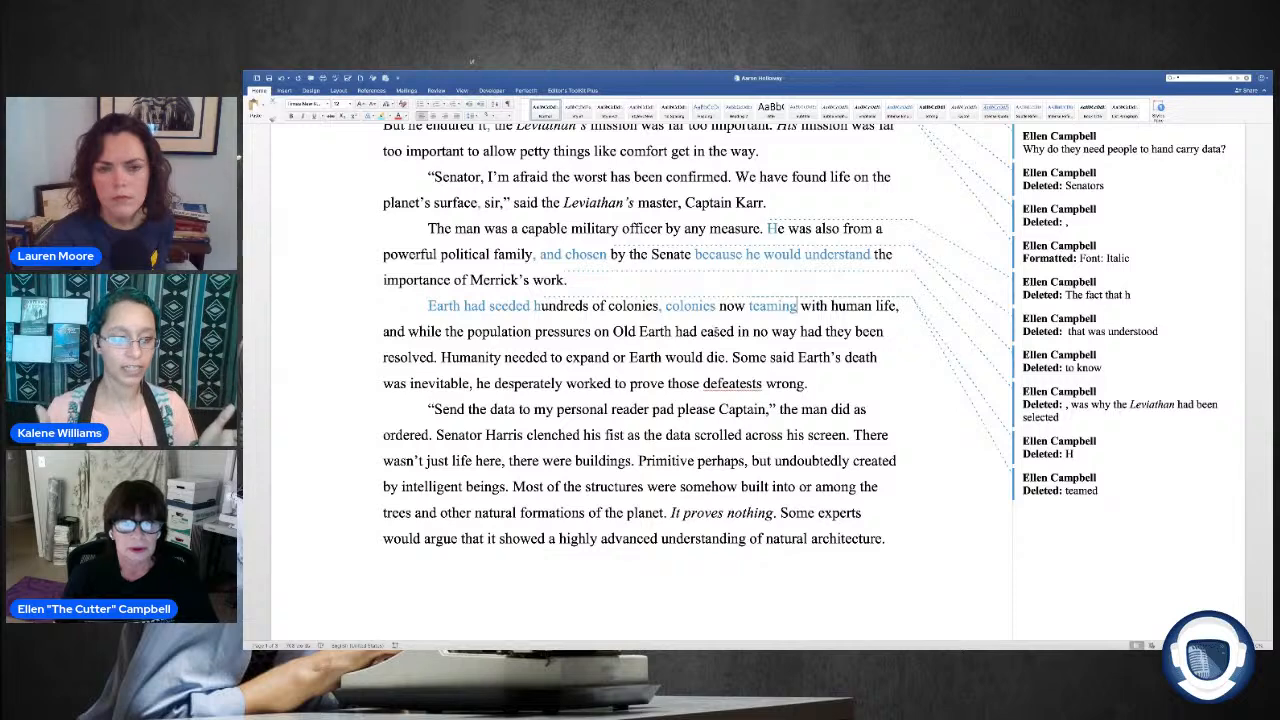
# Step: Replace "in no way had they been" with "they had not" before "resolved" in the colonies paragraph
pyautogui.moveTo(737, 331); pyautogui.dragTo(884, 331)
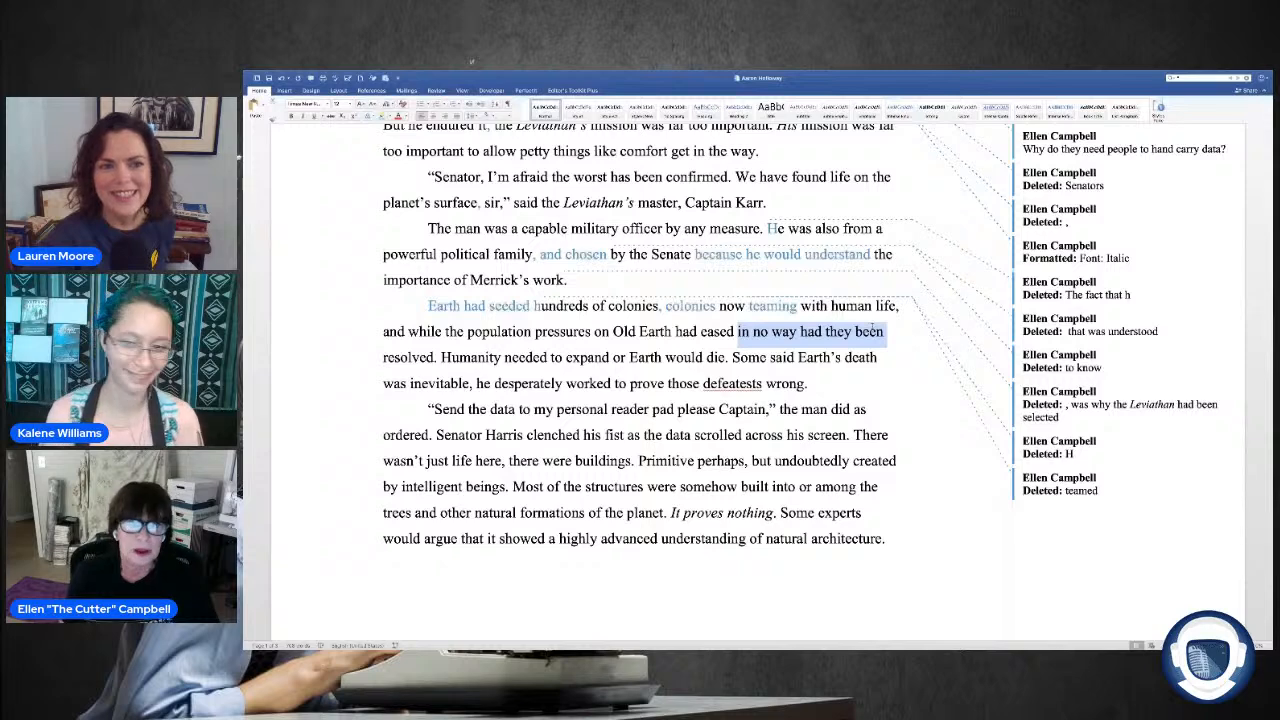
pyautogui.write('they had not resolved.')
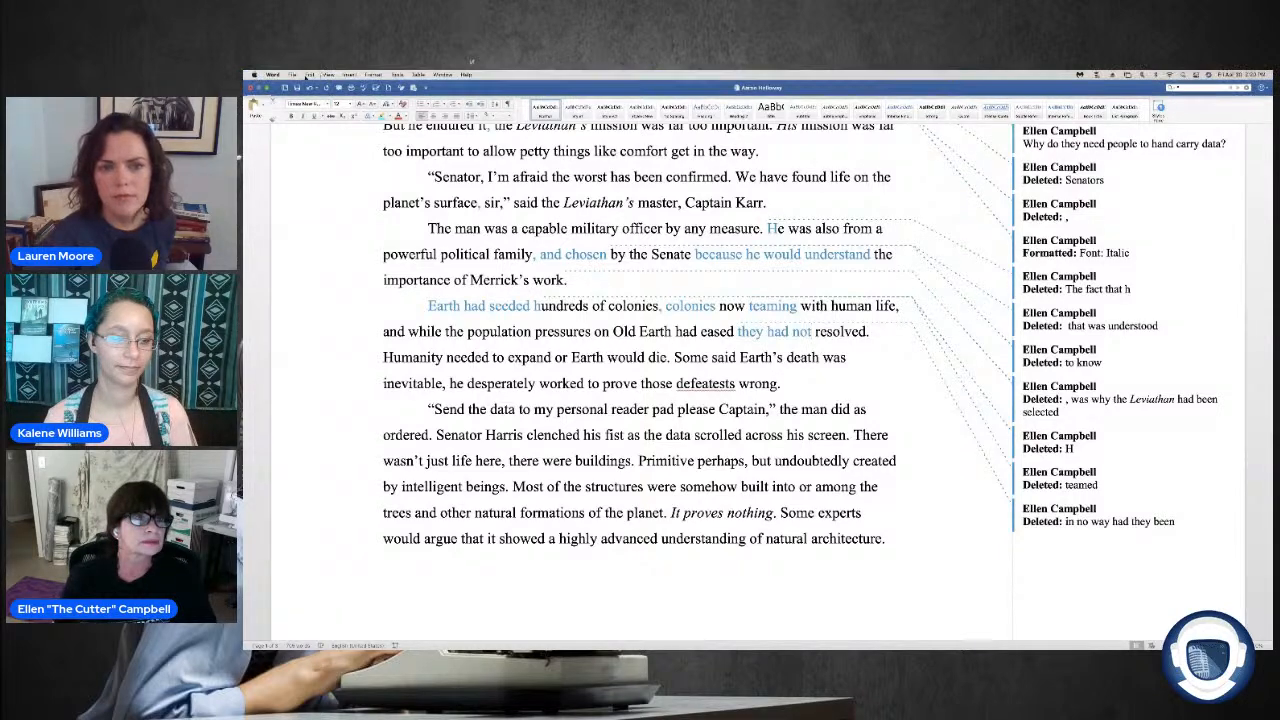
# Step: Save the edited manuscript as a separate Word document in Original Submissions, adding an edit suffix to the original file name
pyautogui.click(293, 75)
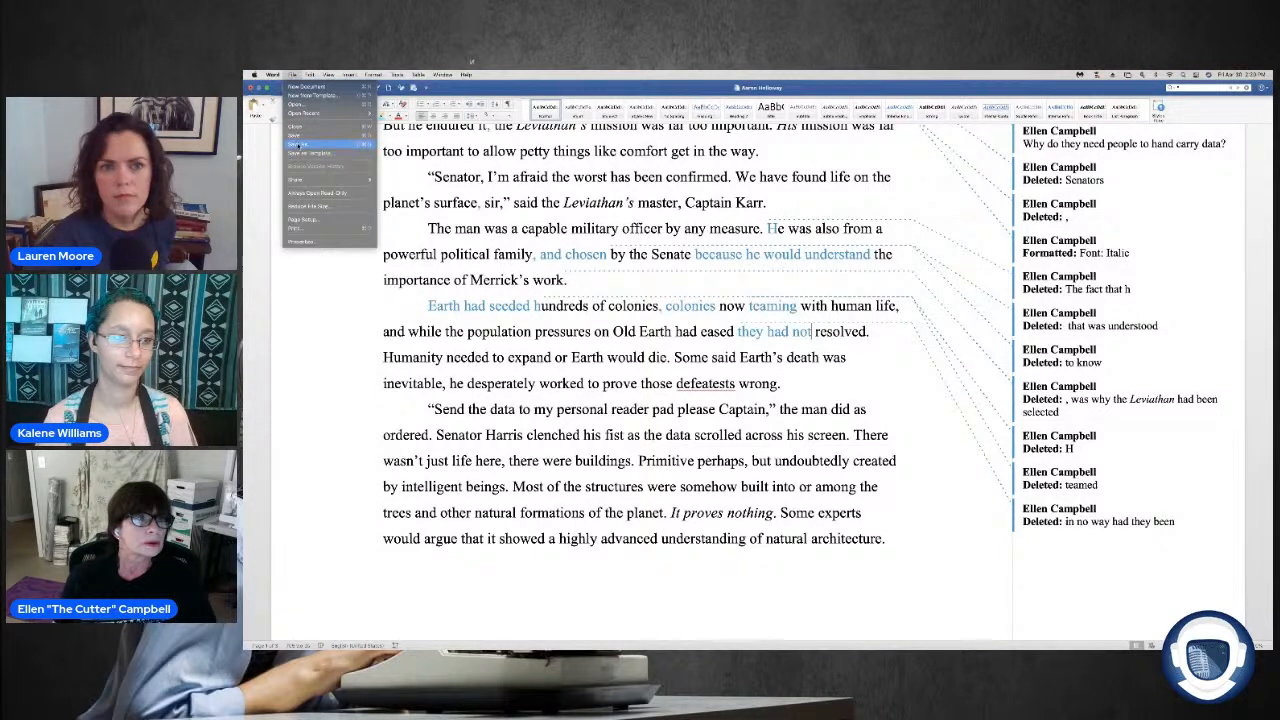
pyautogui.click(297, 145)
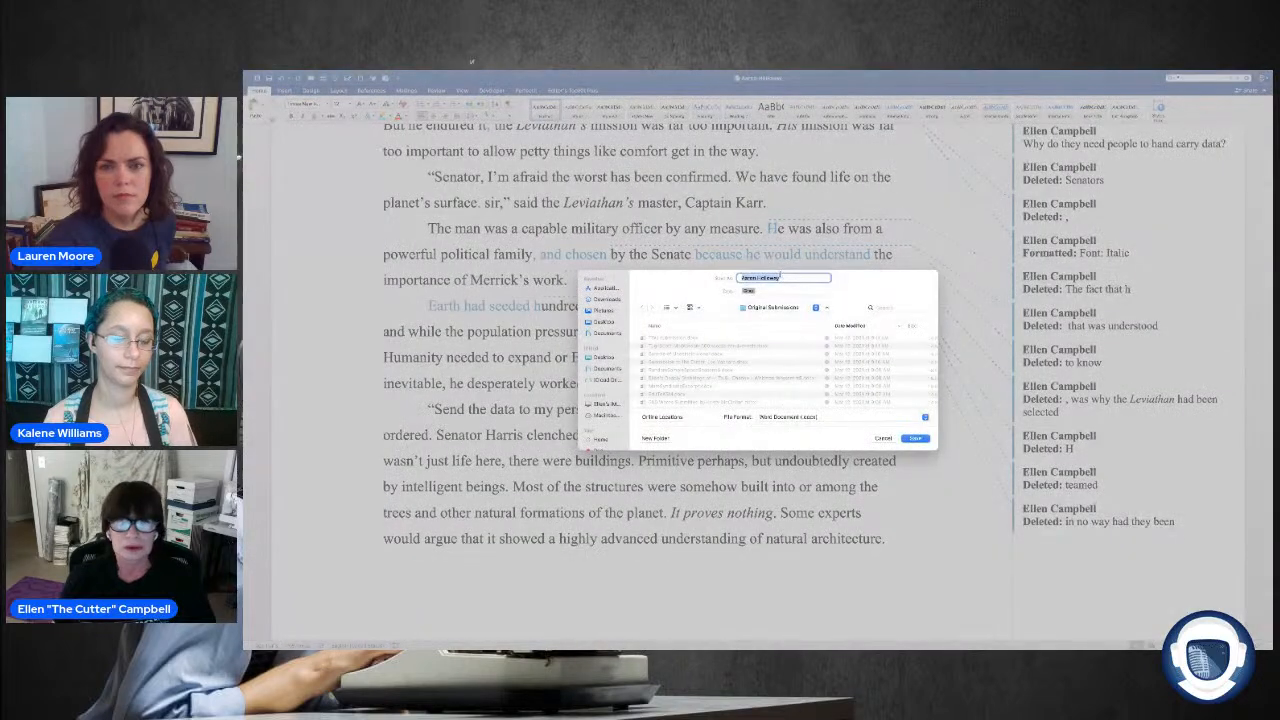
pyautogui.click(783, 277)
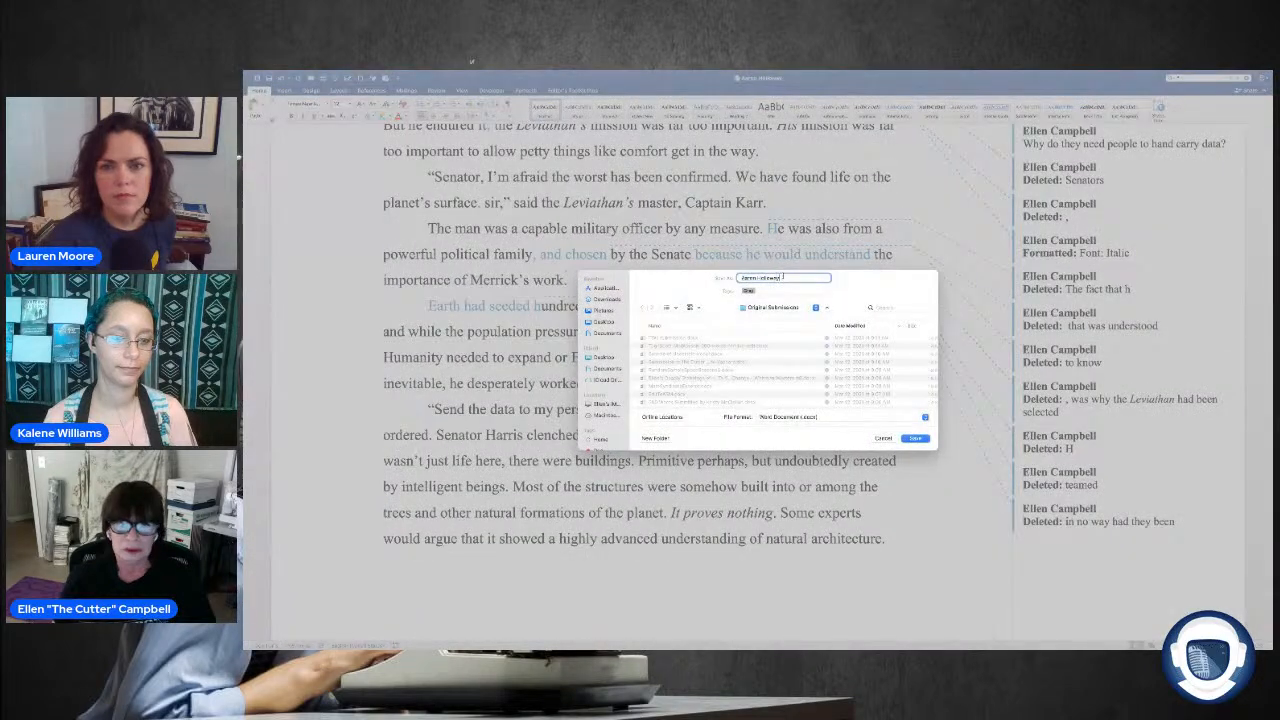
pyautogui.write('EDITED')
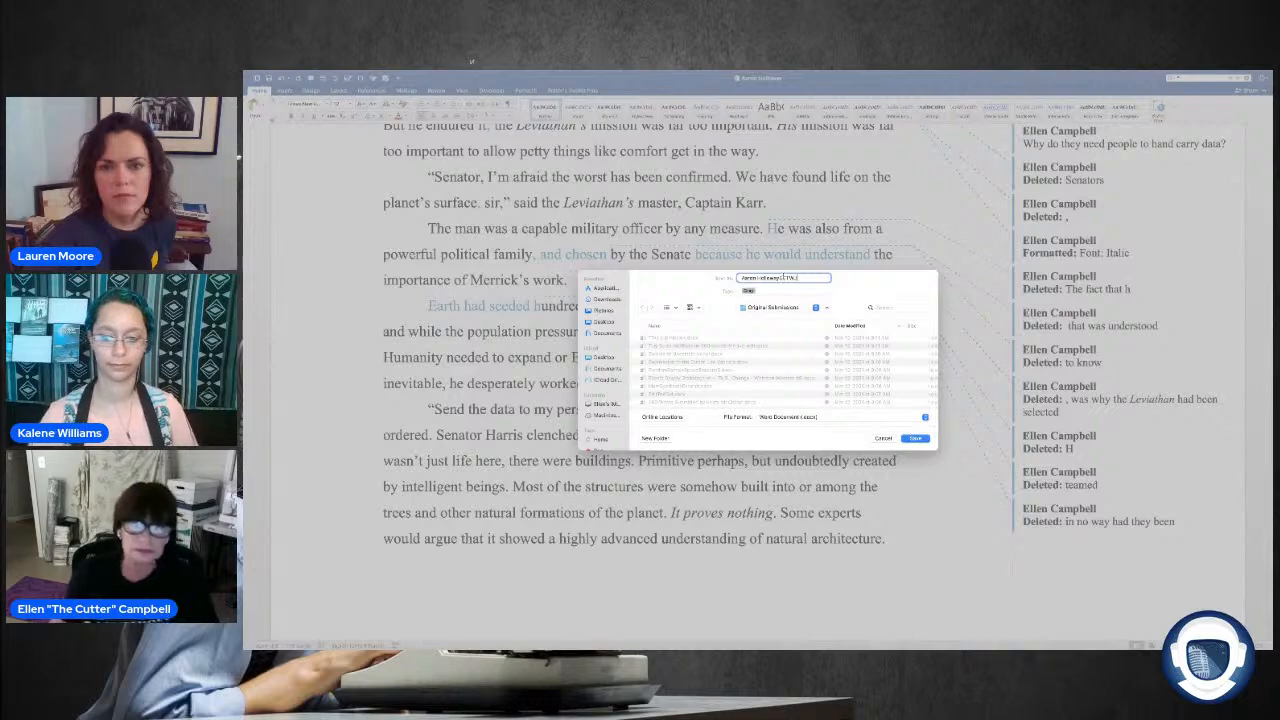
pyautogui.click(914, 438)
# Step: Move the unrelated document's window out of the way and open the original unedited manuscript in full screen
pyautogui.hotkey('ctrl', 'Left')
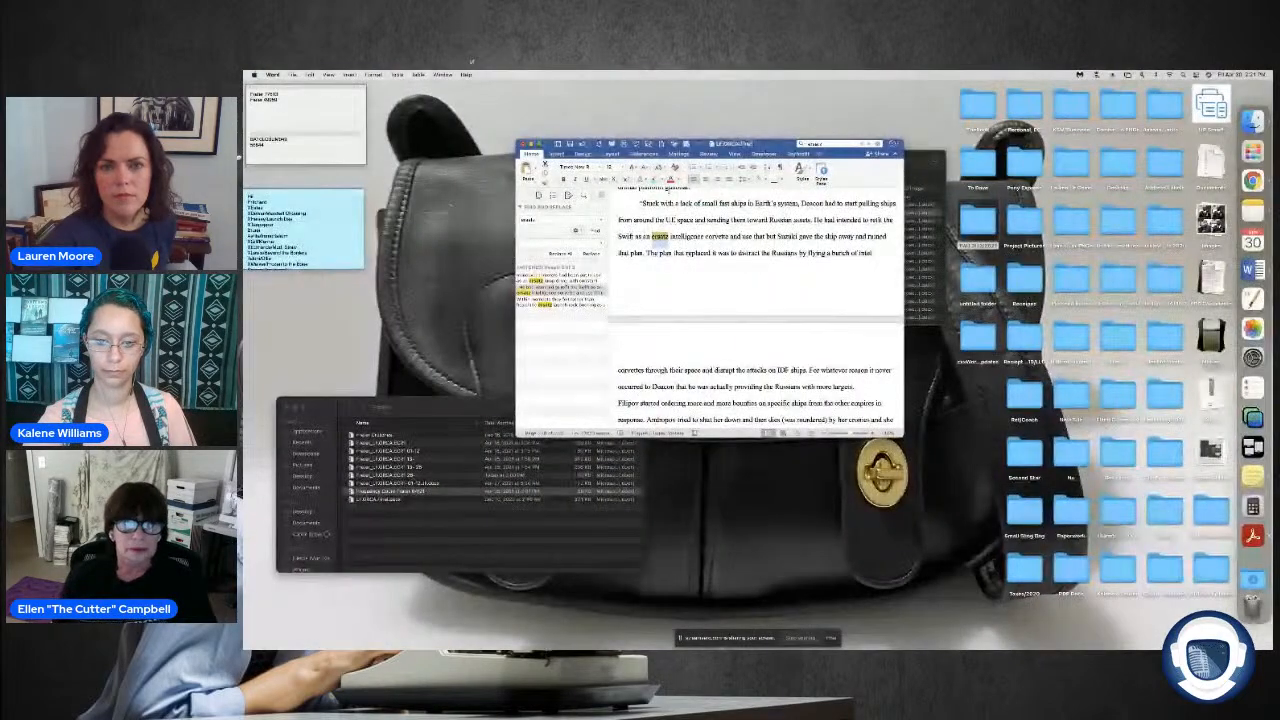
pyautogui.press('super+w')
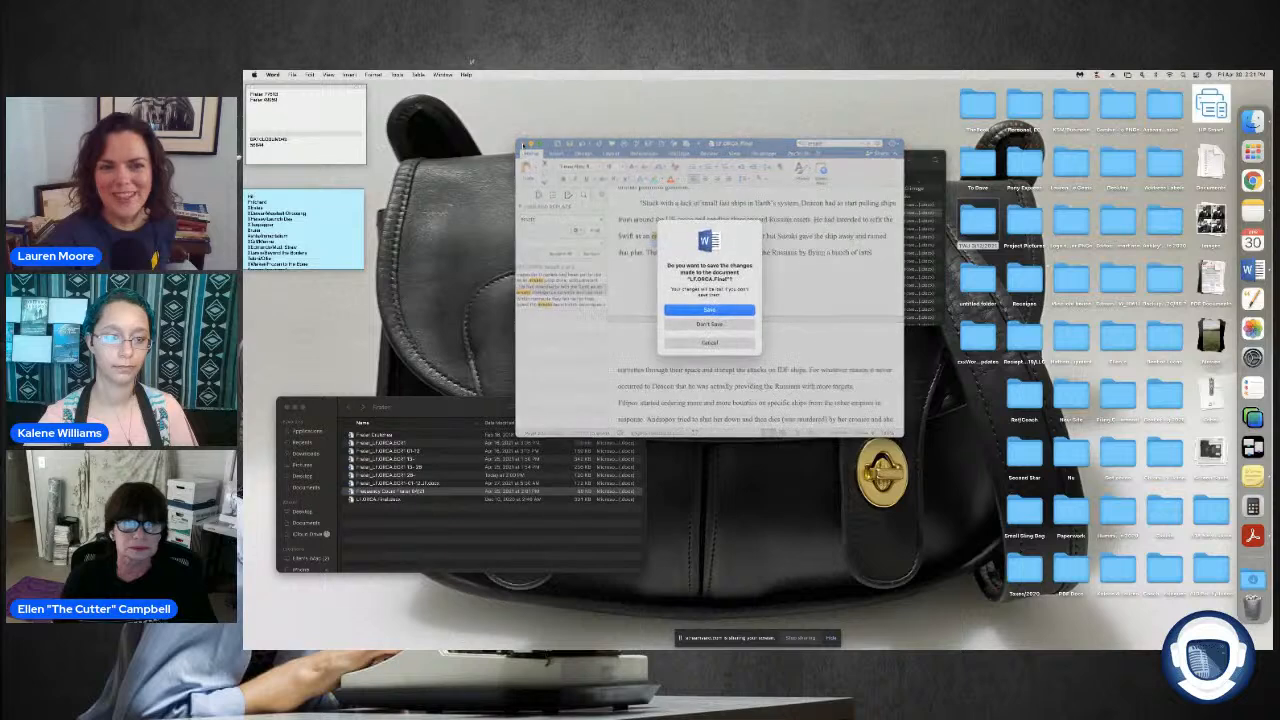
pyautogui.press('Return')
pyautogui.moveTo(606, 647); pyautogui.dragTo(581, 578)
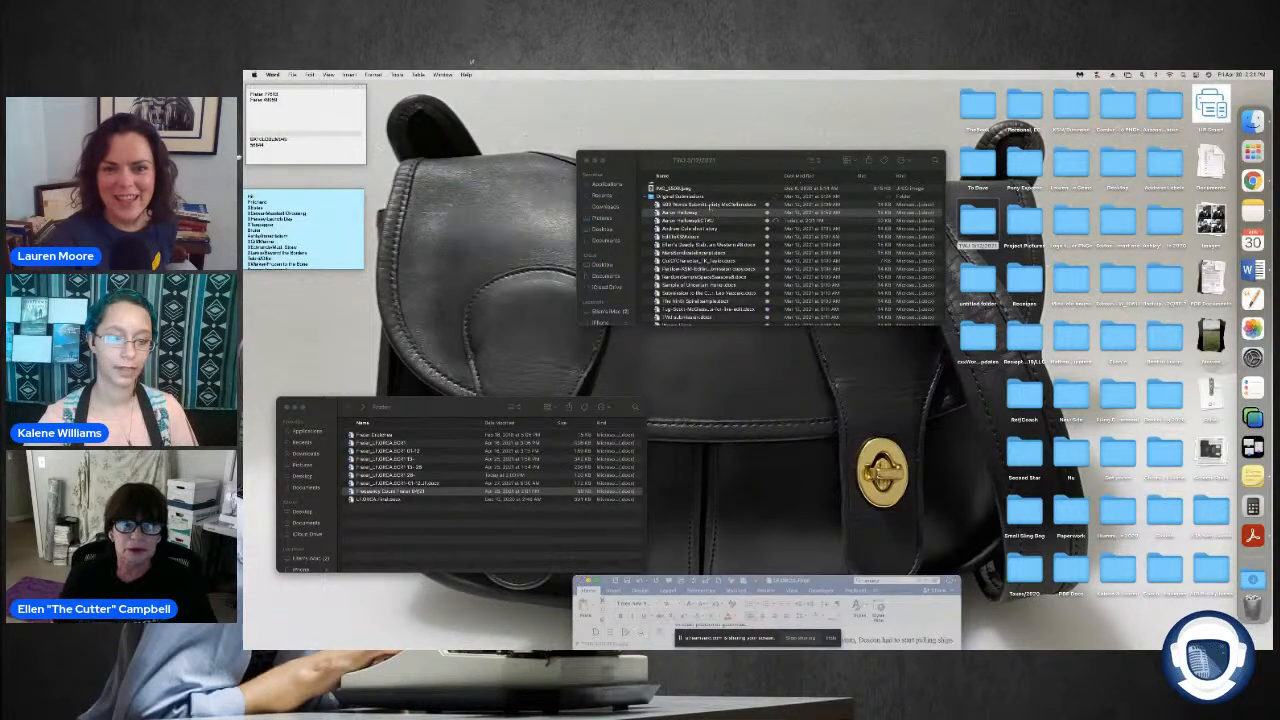
pyautogui.rightClick(697, 214)
pyautogui.click(709, 218)
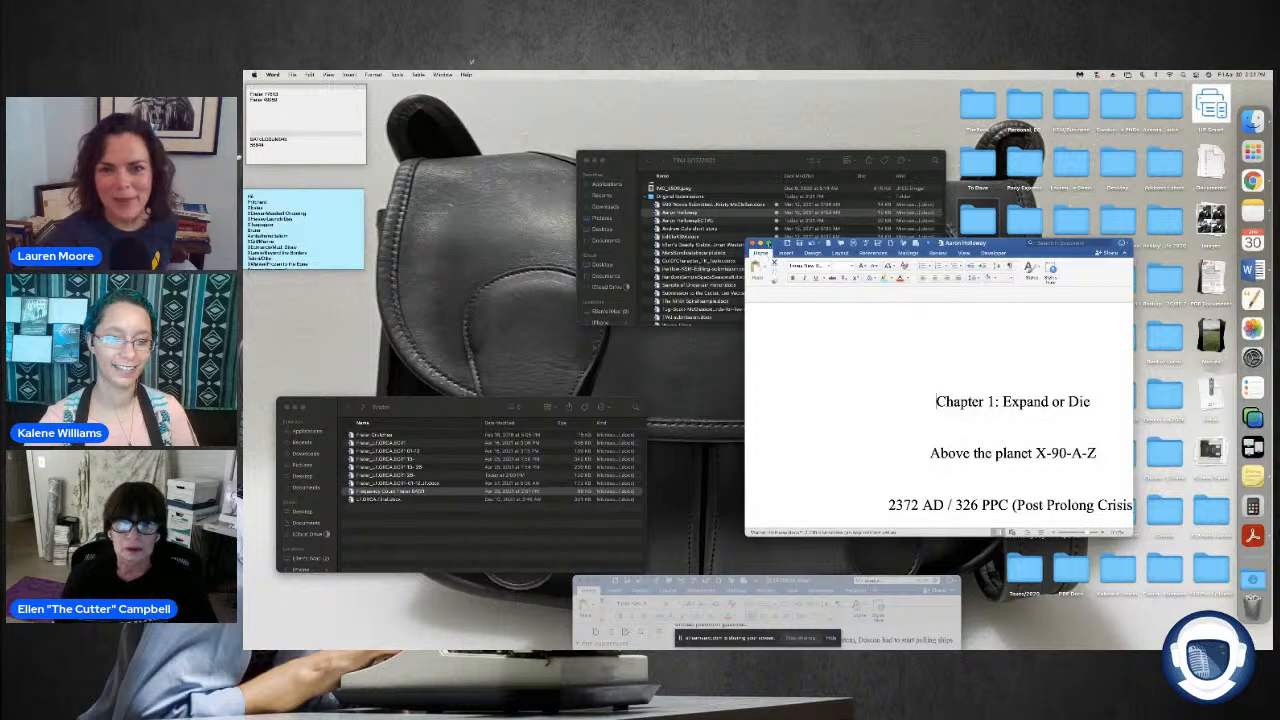
pyautogui.click(769, 243)
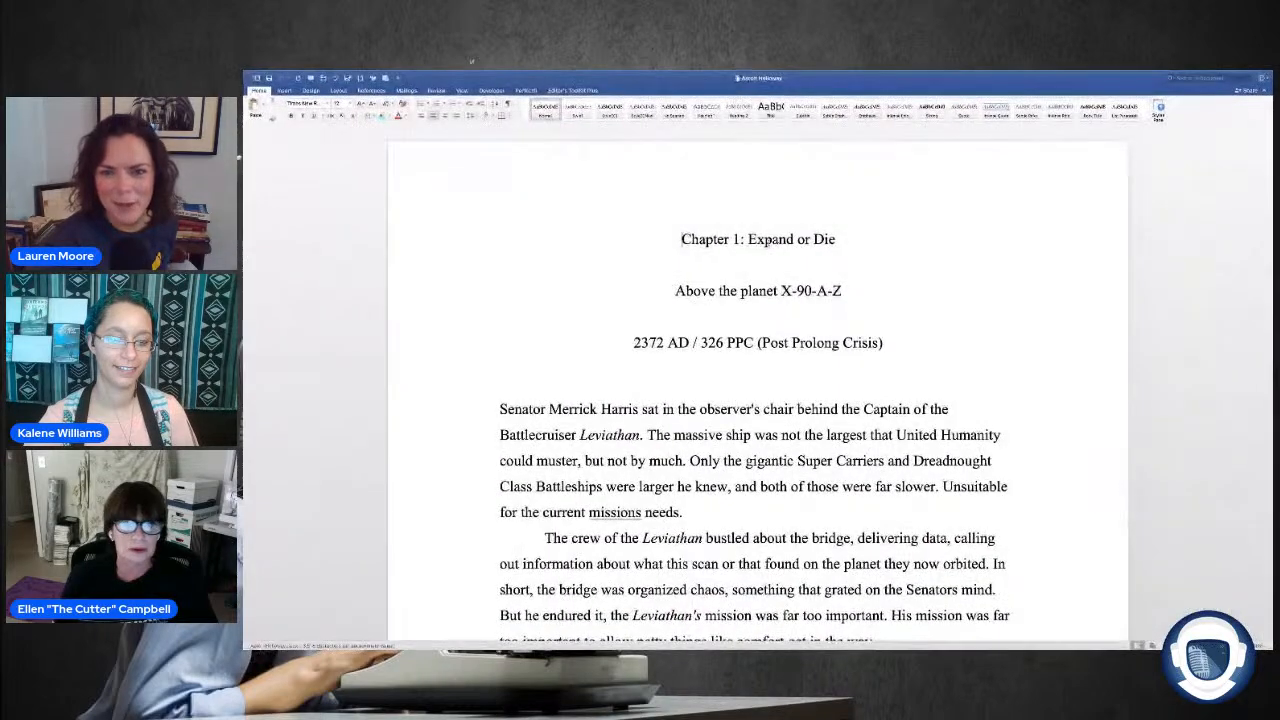
# Step: Read the original wording of the passage about Captain Karr, the colonies and Old Earth's population pressures
pyautogui.scroll(-3, 568, 212)
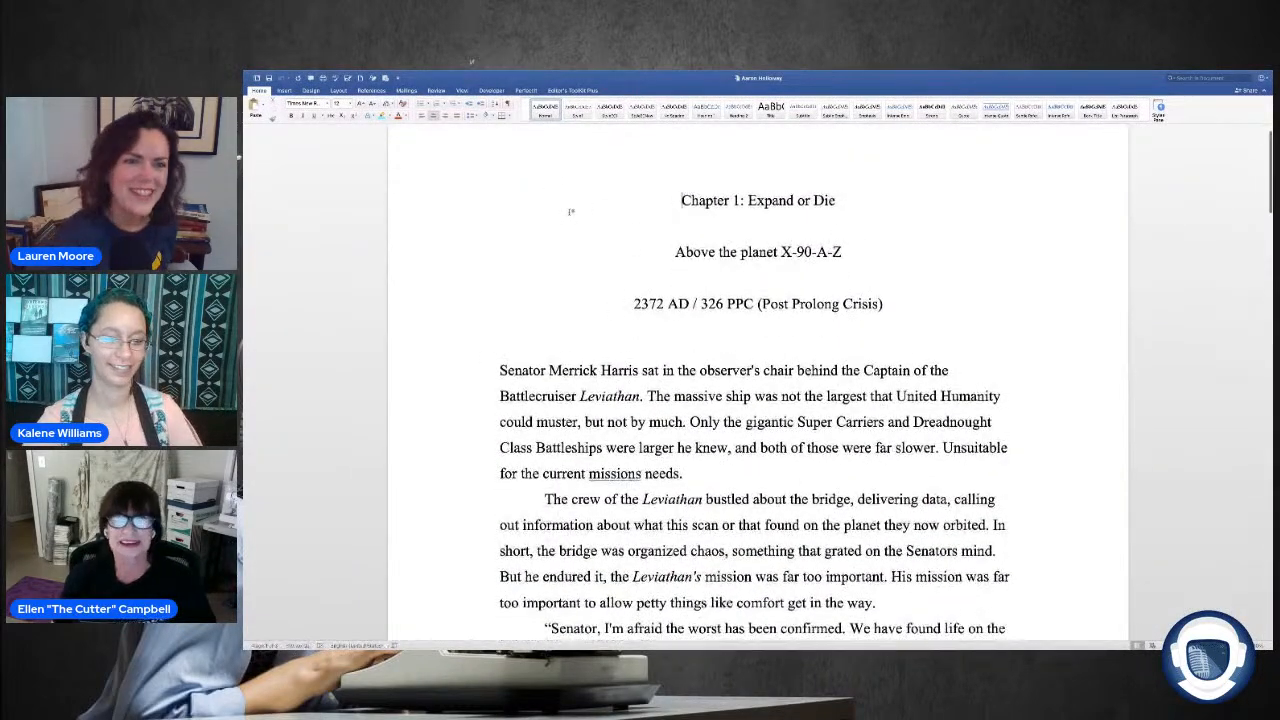
pyautogui.scroll(-9, 568, 212)
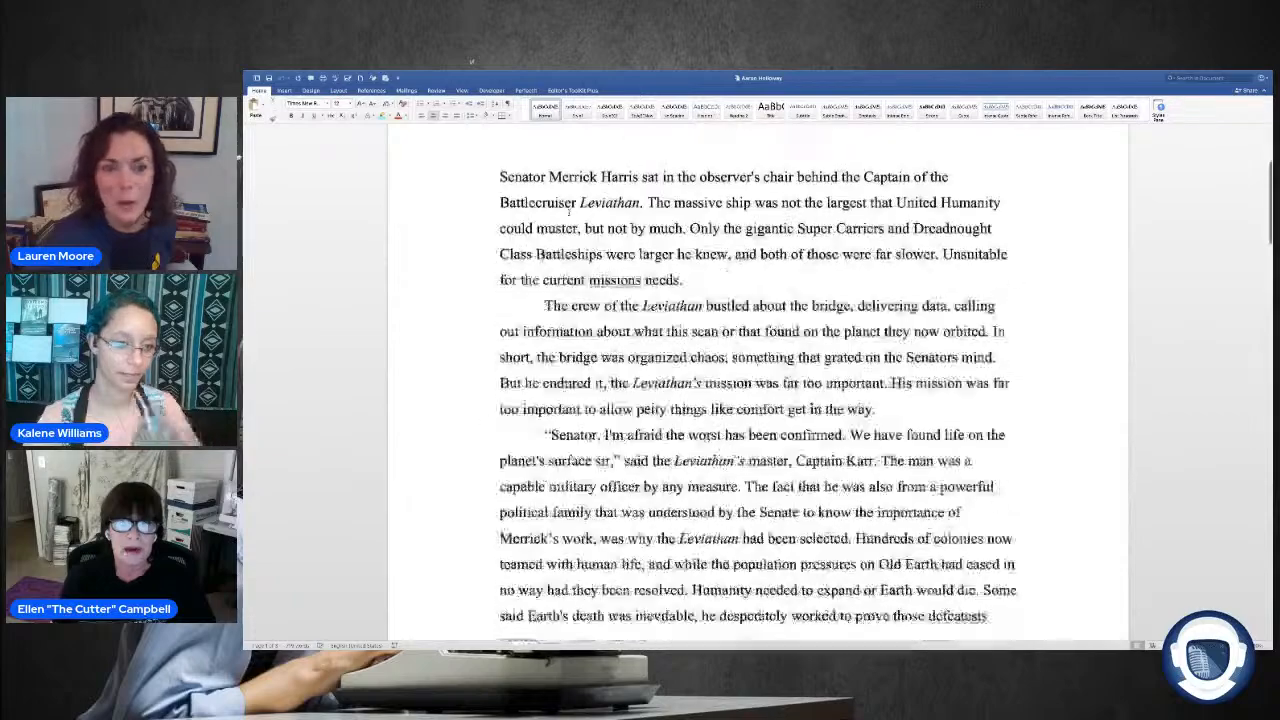
pyautogui.scroll(-1, 568, 210)
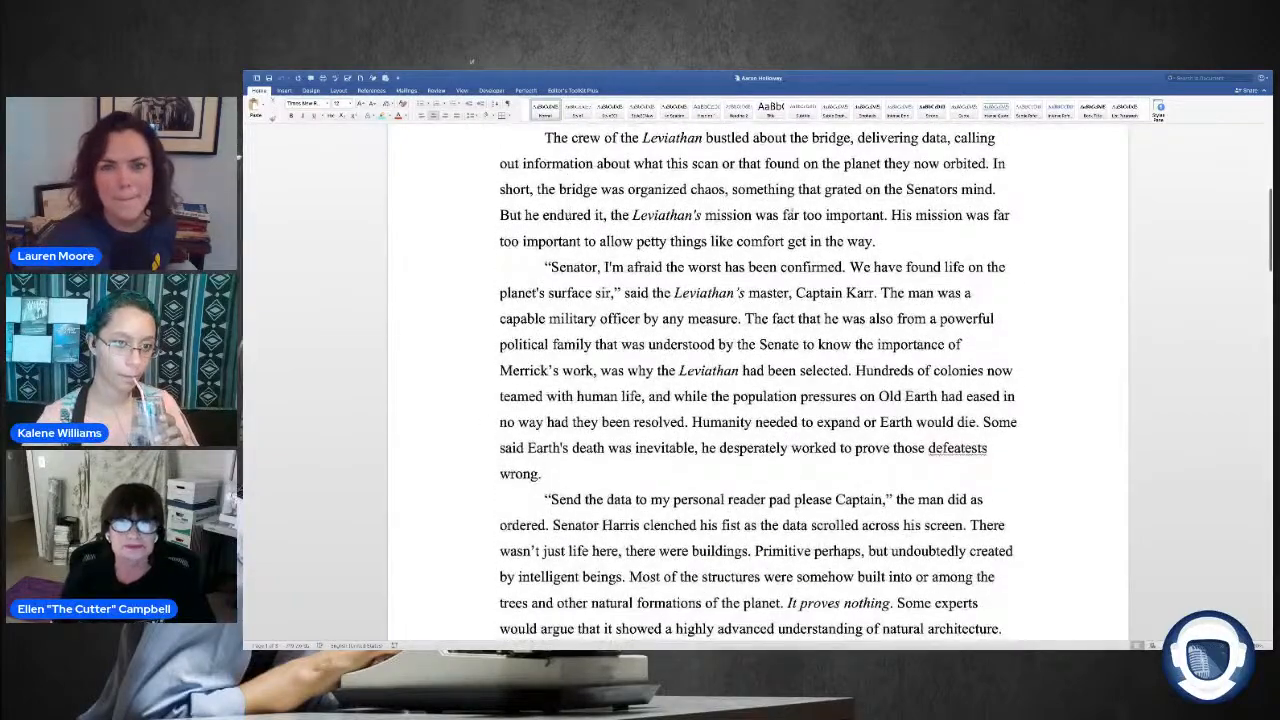
pyautogui.scroll(-3, 568, 212)
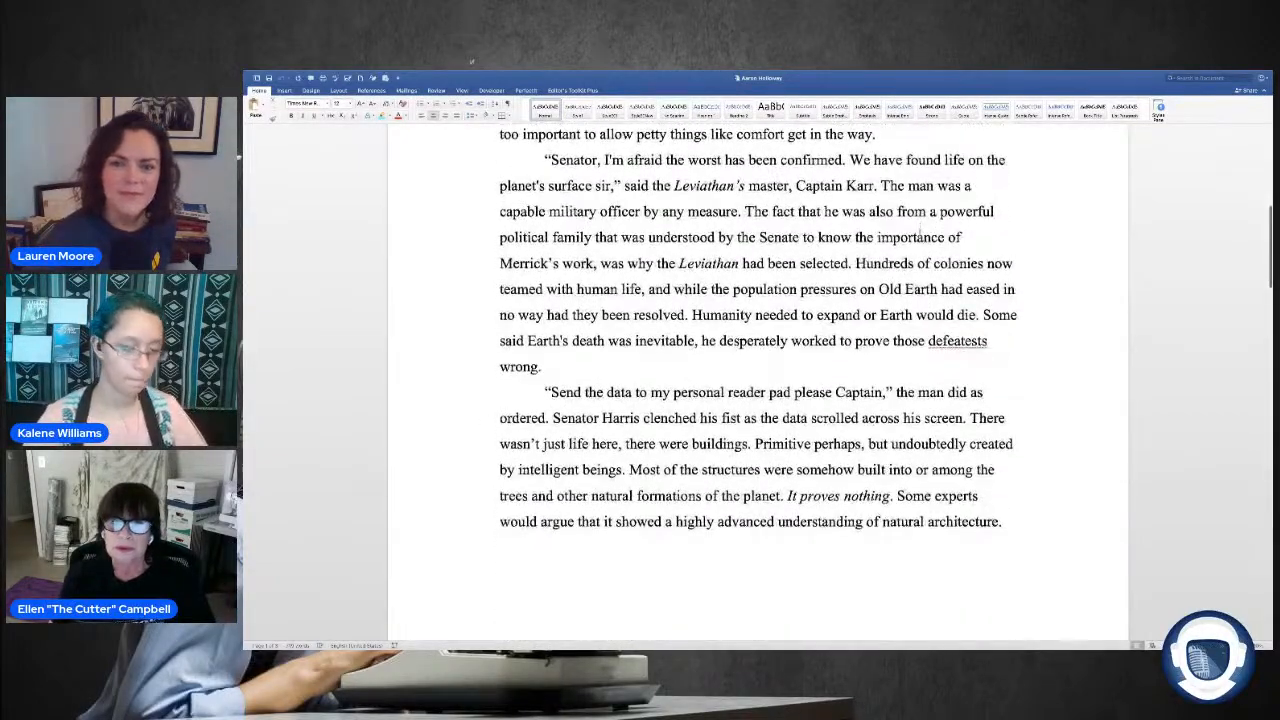
# Step: Return to the edited copy, insert a comma after "had eased" and add "been" after "they had not."
pyautogui.hotkey('ctrl', 'Right')
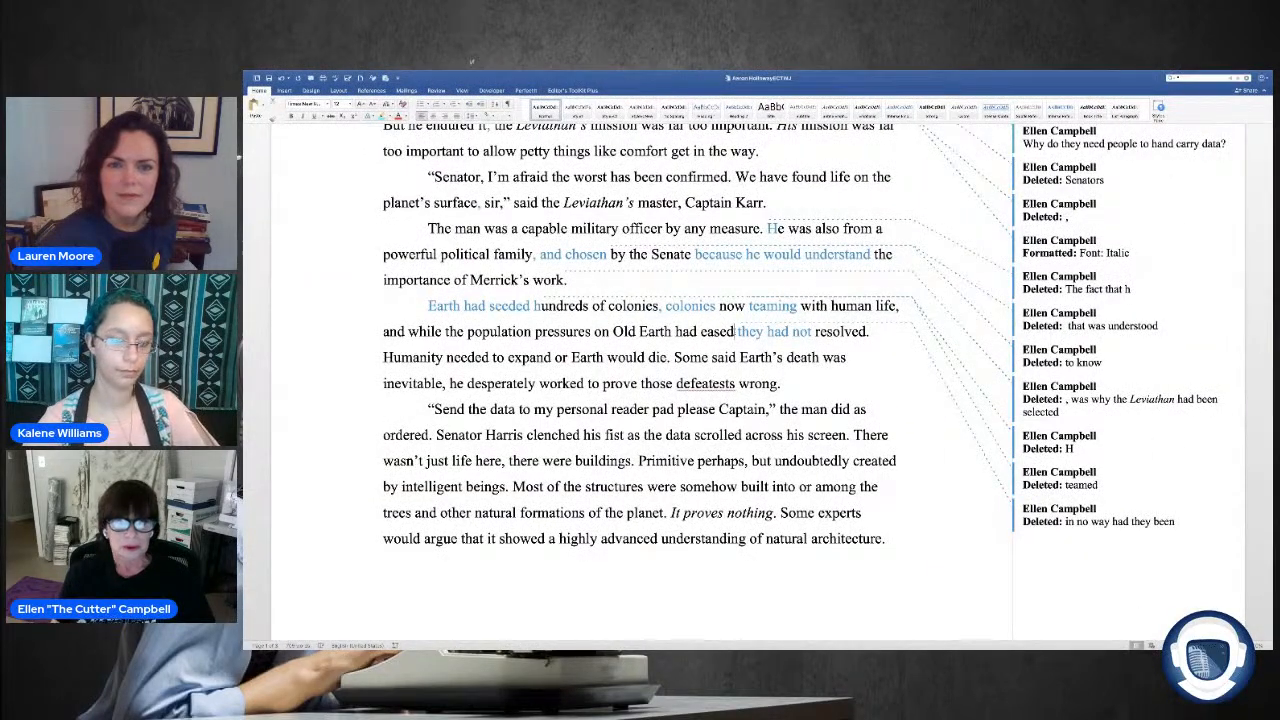
pyautogui.write(',')
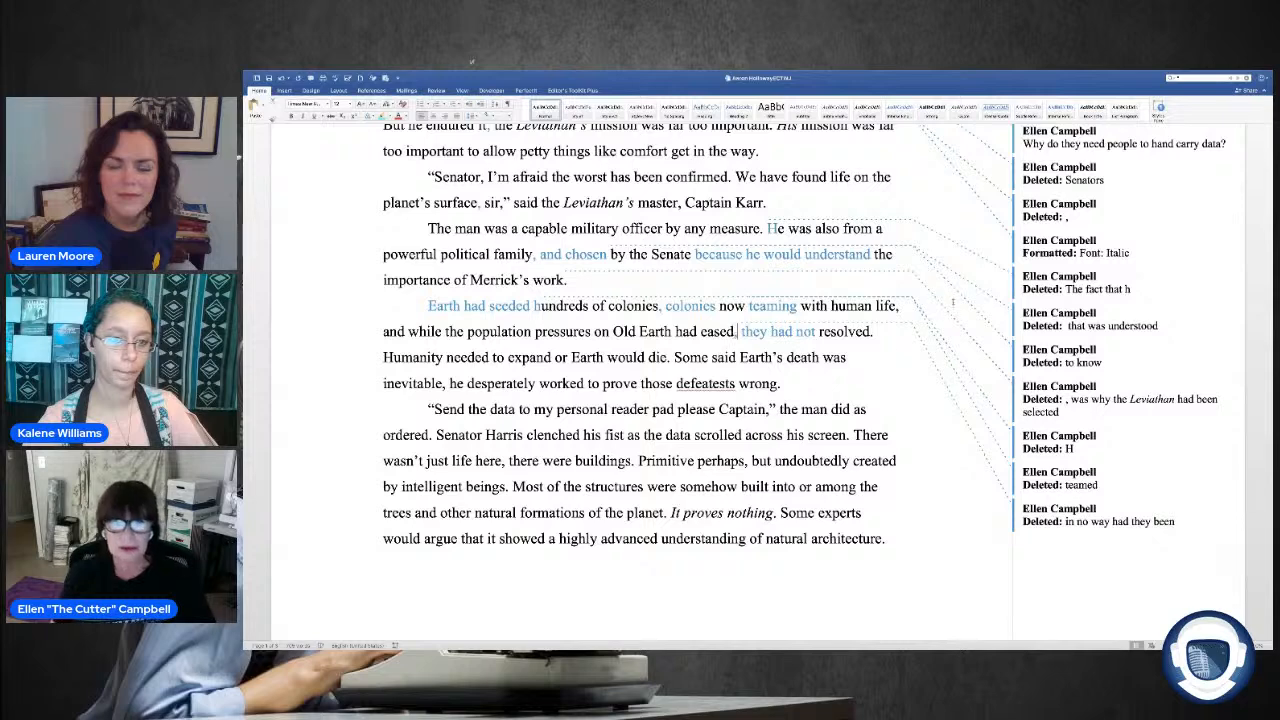
pyautogui.write(' bee')
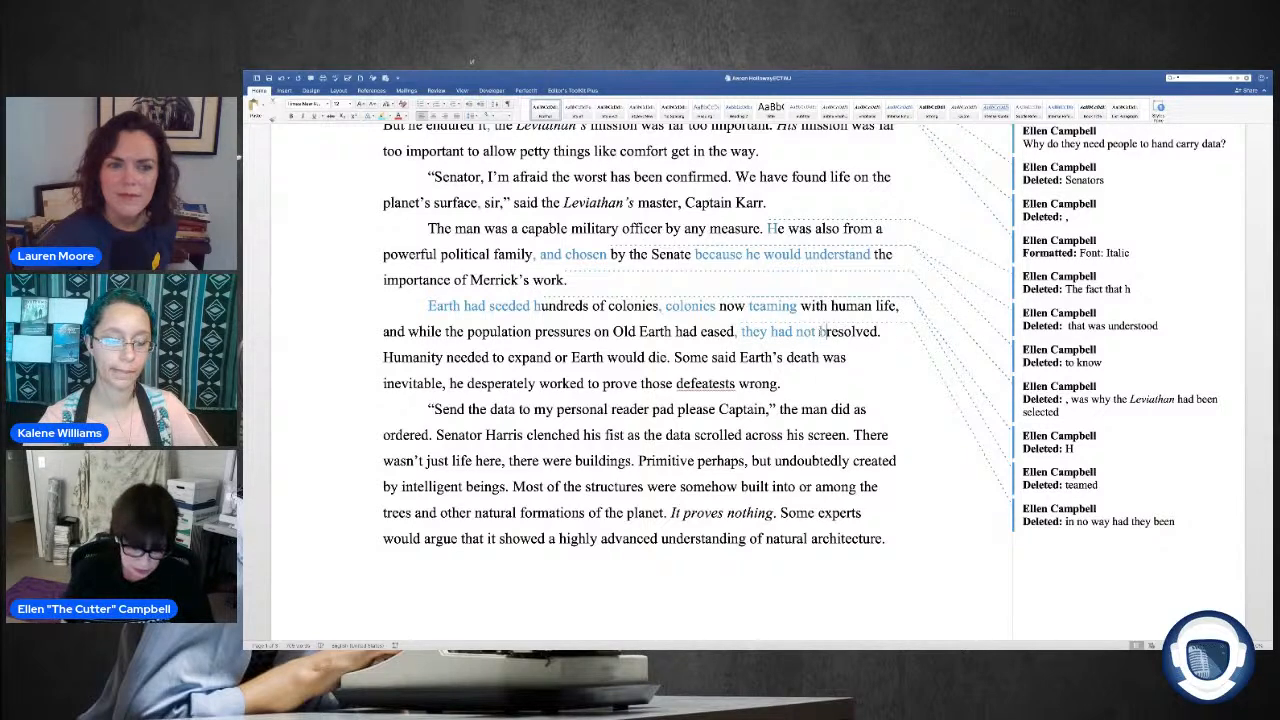
pyautogui.write('n')
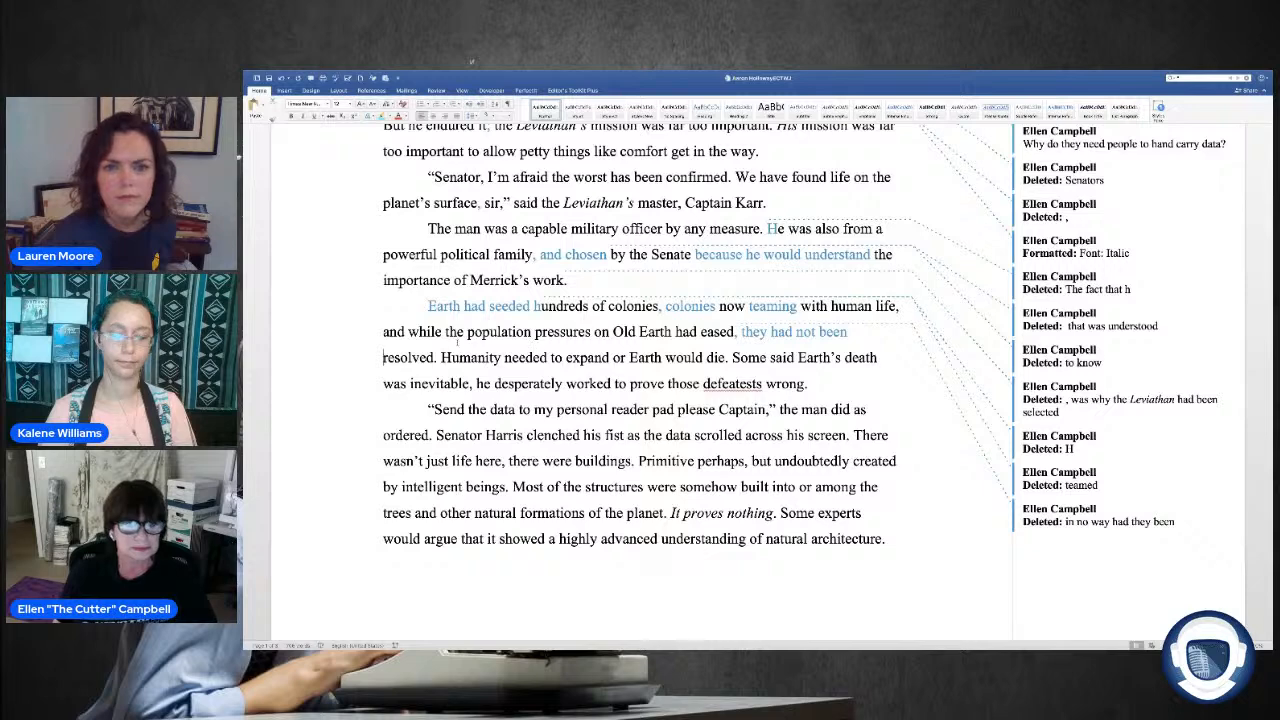
# Step: Add a comment on "Humanity needed to expand or Earth would die." reading "Makes no sense."
pyautogui.moveTo(441, 357); pyautogui.dragTo(731, 361)
pyautogui.scroll(-1, 731, 363)
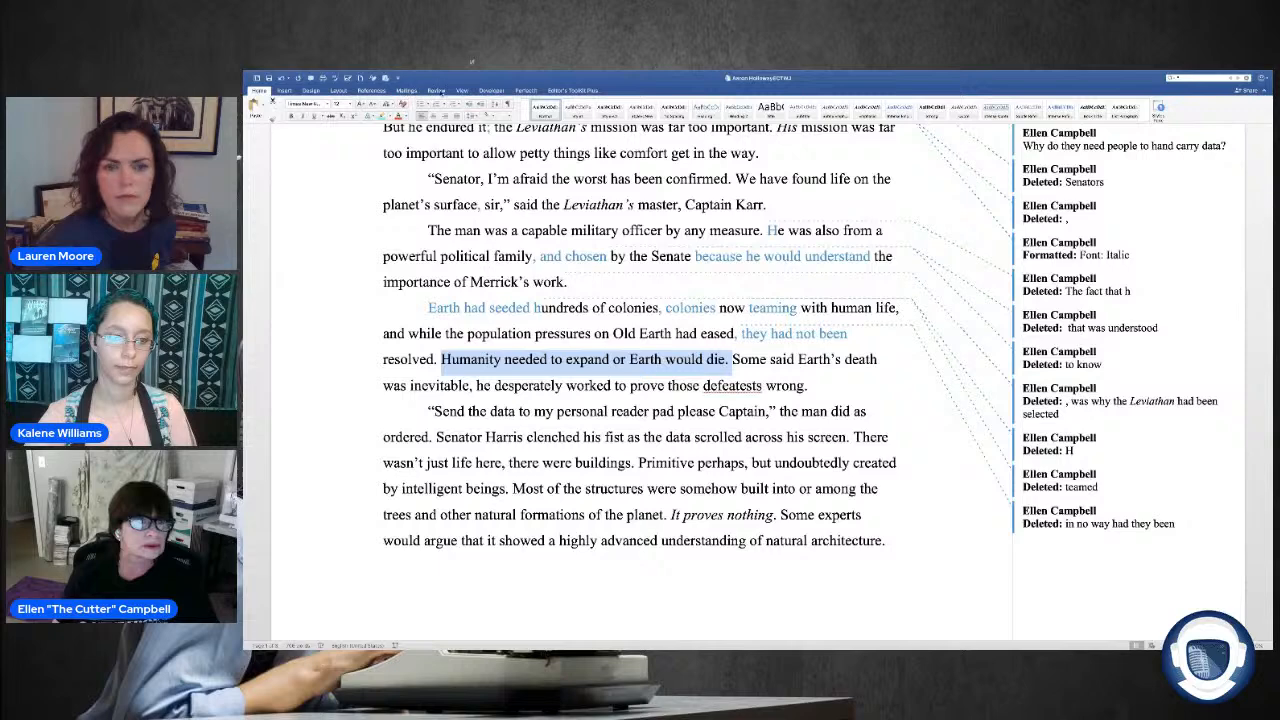
pyautogui.click(436, 90)
pyautogui.click(386, 106)
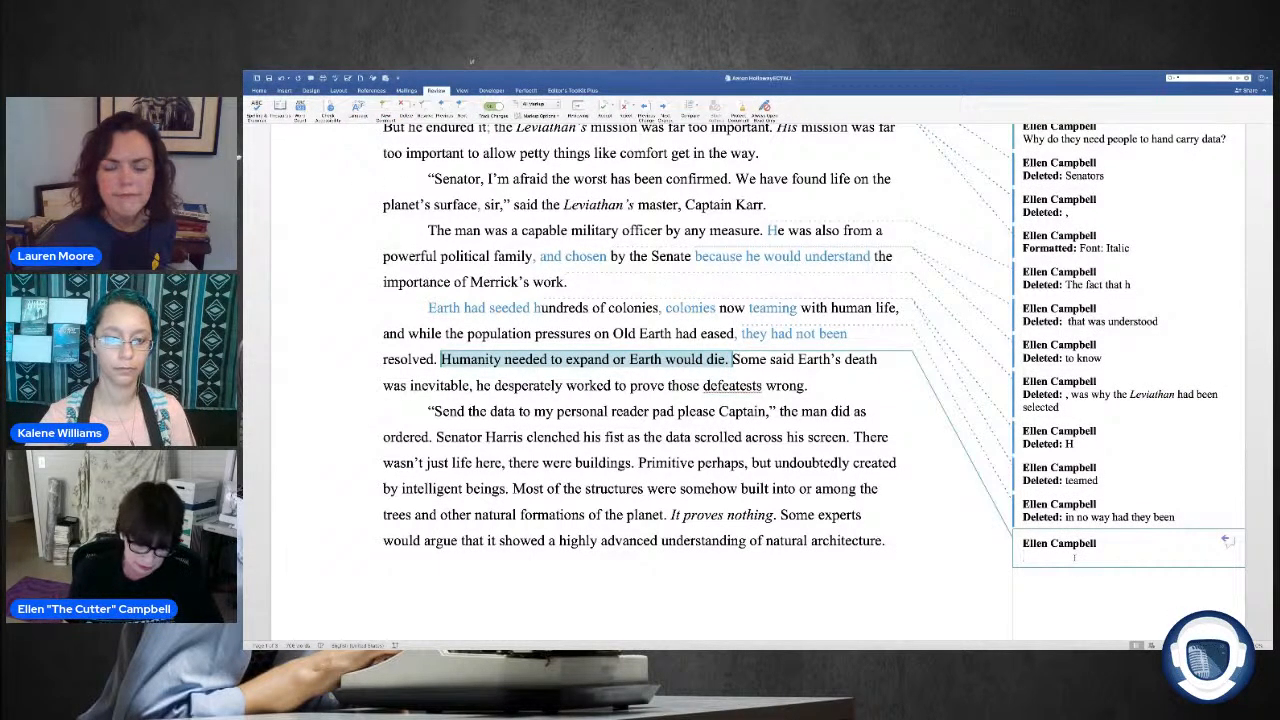
pyautogui.write('Makes')
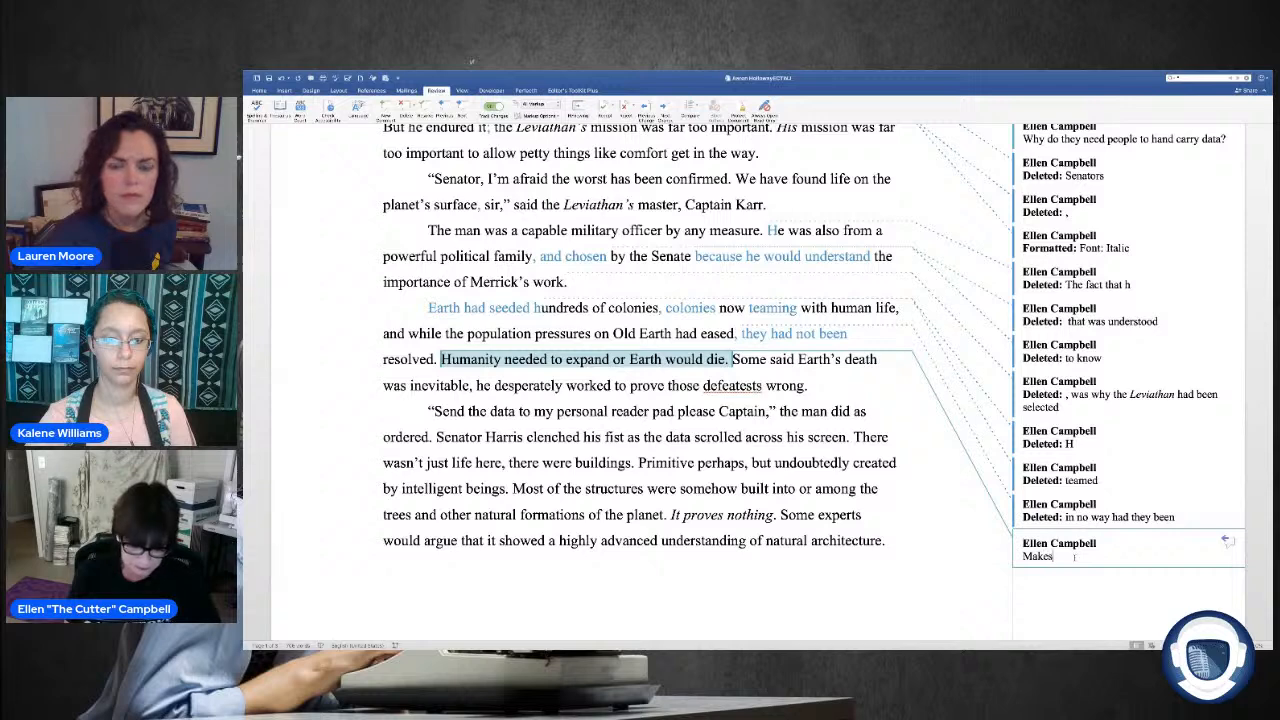
pyautogui.write(' no suense')
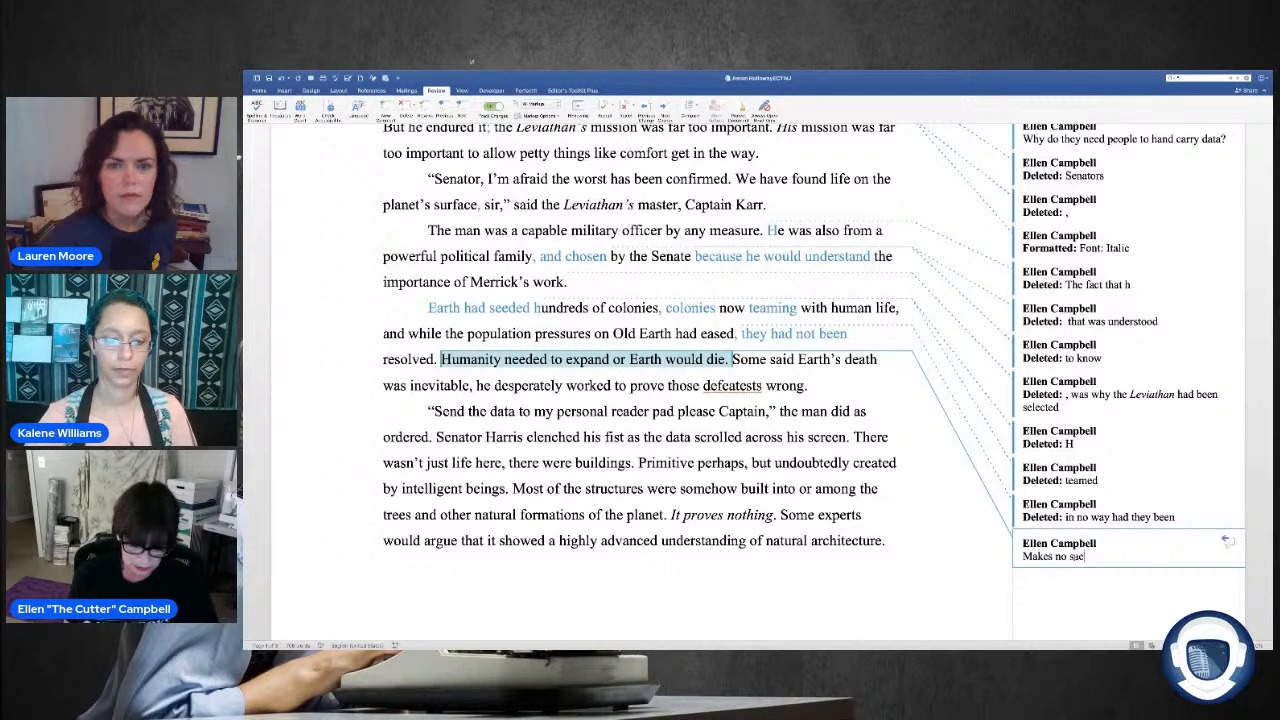
pyautogui.press('BackSpace')
pyautogui.press('BackSpace')
pyautogui.press('BackSpace')
pyautogui.press('BackSpace')
pyautogui.press('BackSpace')
pyautogui.write('ense')
pyautogui.press('BackSpace')
pyautogui.press('BackSpace')
pyautogui.press('BackSpace')
pyautogui.press('BackSpace')
pyautogui.write('en')
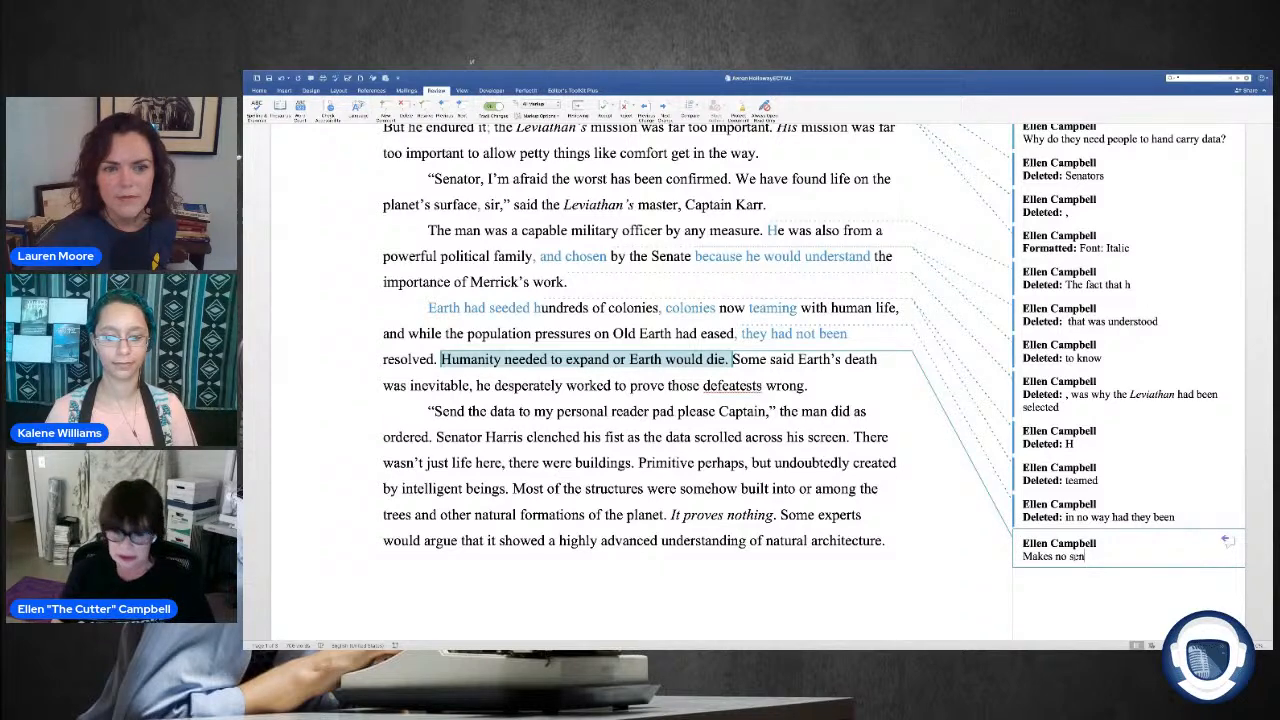
pyautogui.write('se')
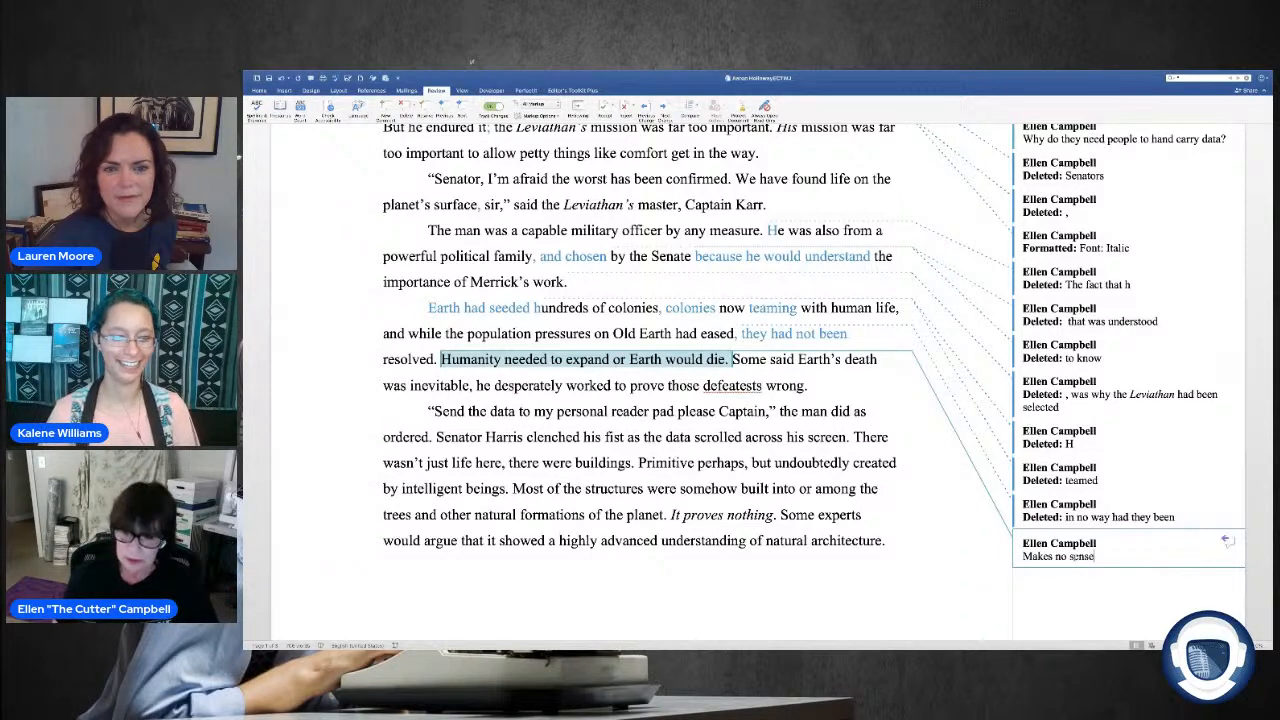
pyautogui.write('. How')
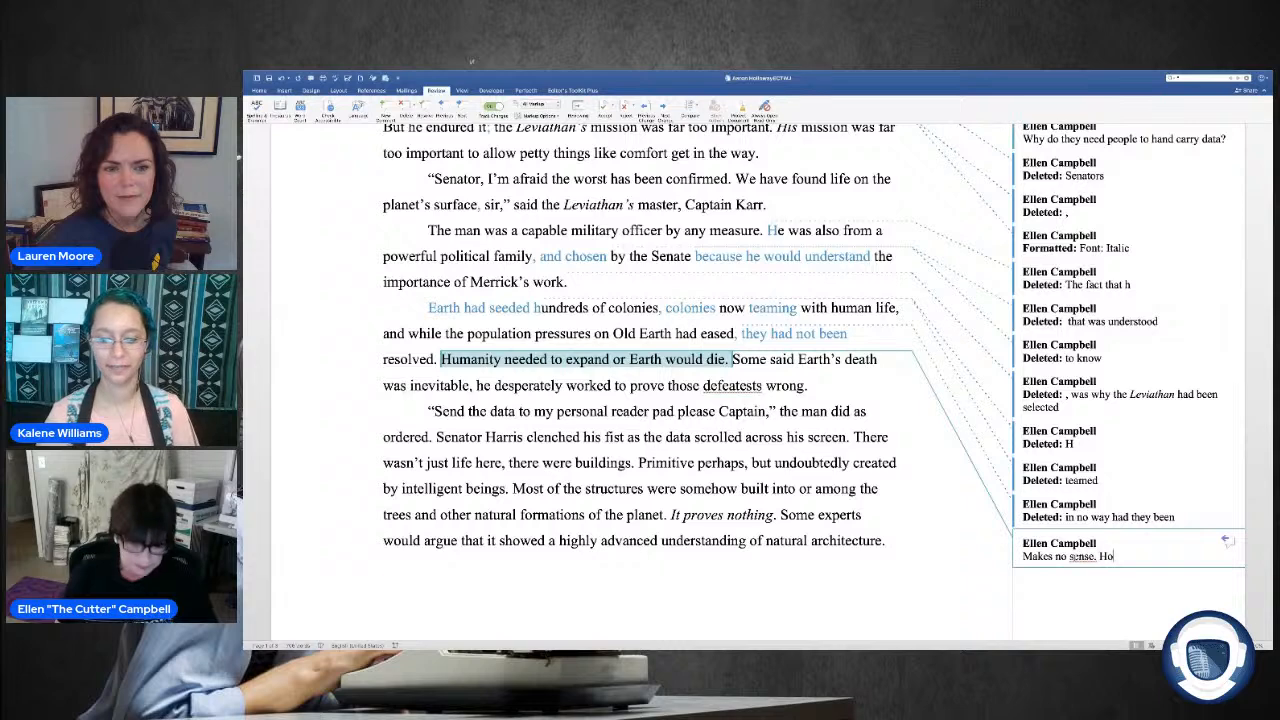
pyautogui.press('BackSpace')
pyautogui.press('BackSpace')
pyautogui.press('BackSpace')
pyautogui.press('BackSpace')
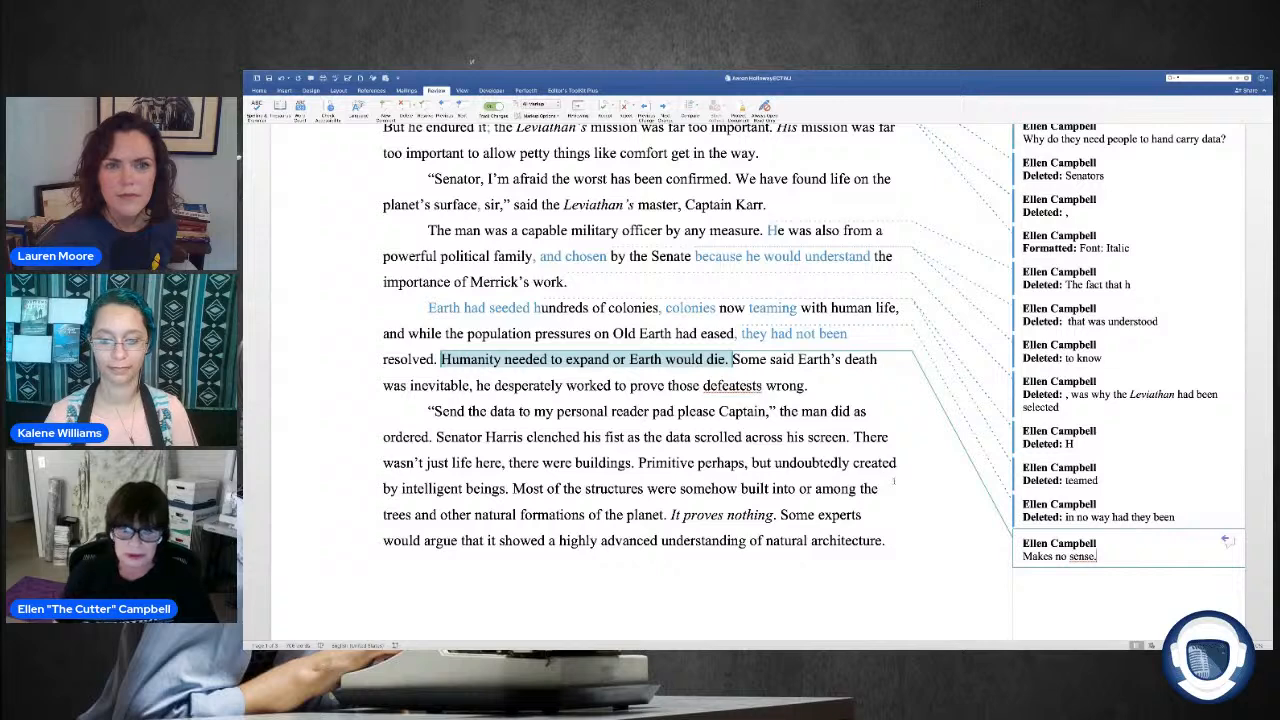
# Step: Continue the comment with "One doesn't follow the other." and begin a question with "How."
pyautogui.write('One doe')
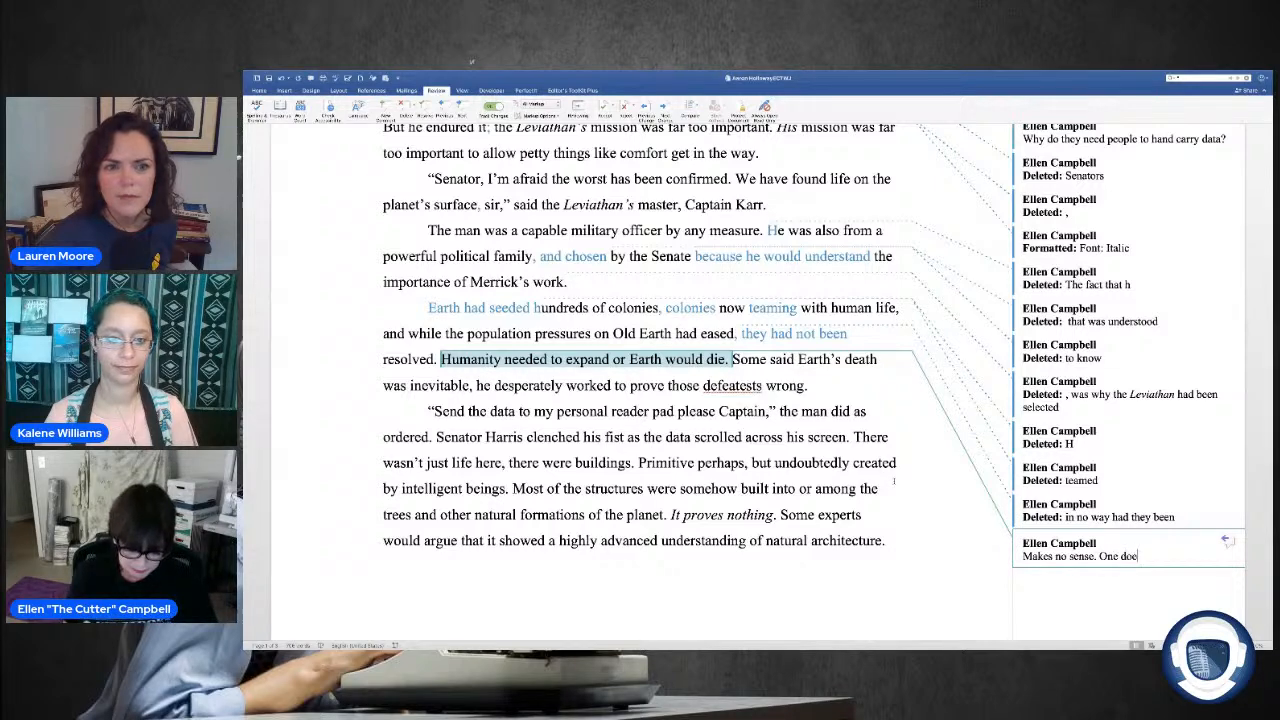
pyautogui.write("sn't f")
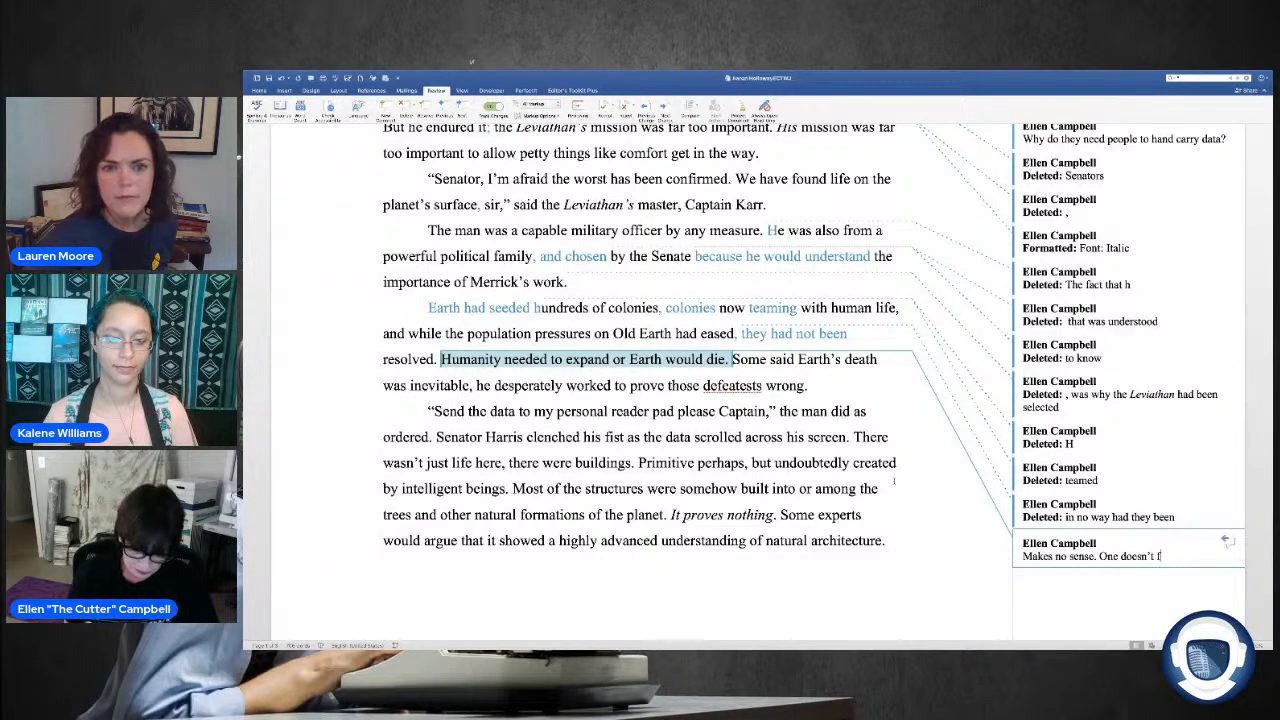
pyautogui.write('ollow the ')
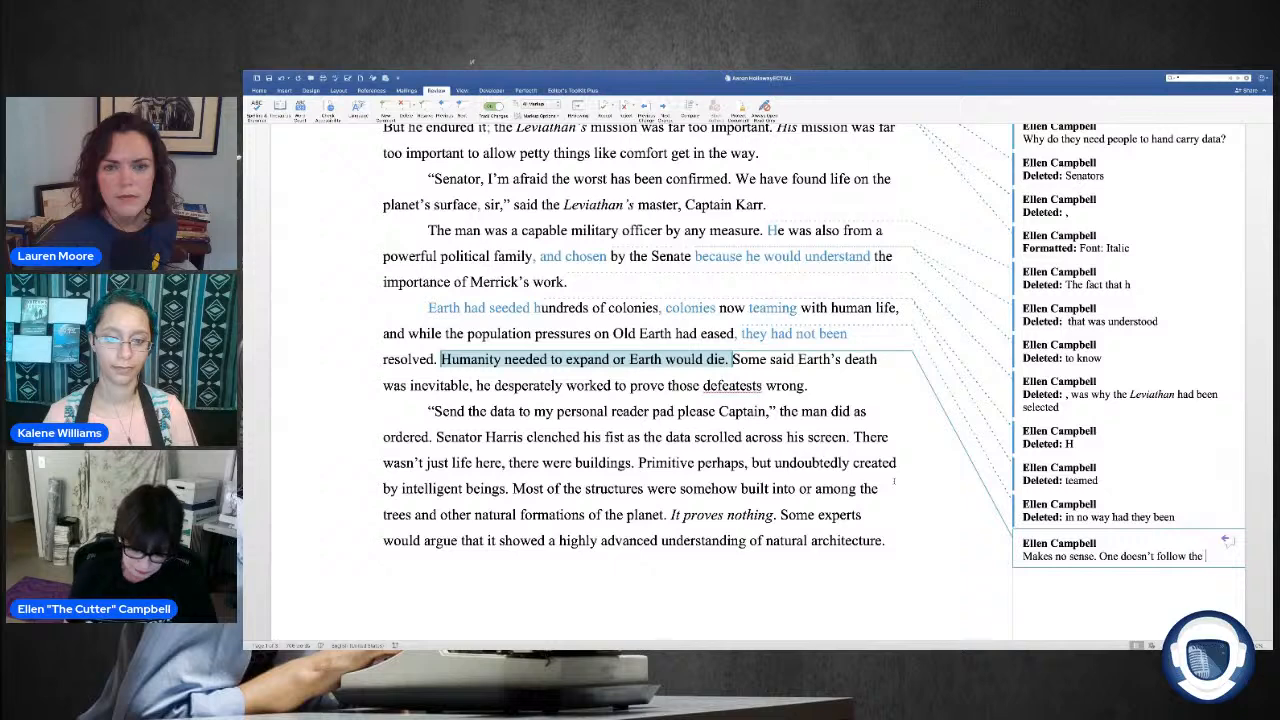
pyautogui.write('other. How')
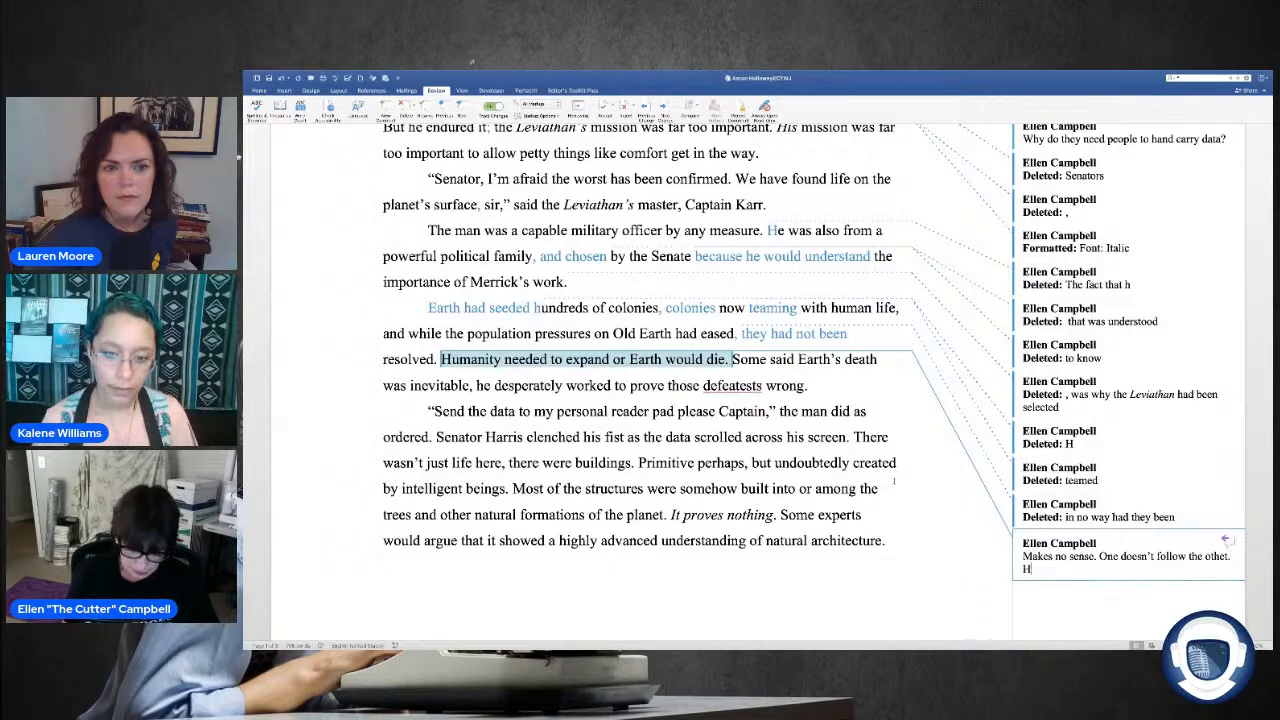
pyautogui.write(' doe')
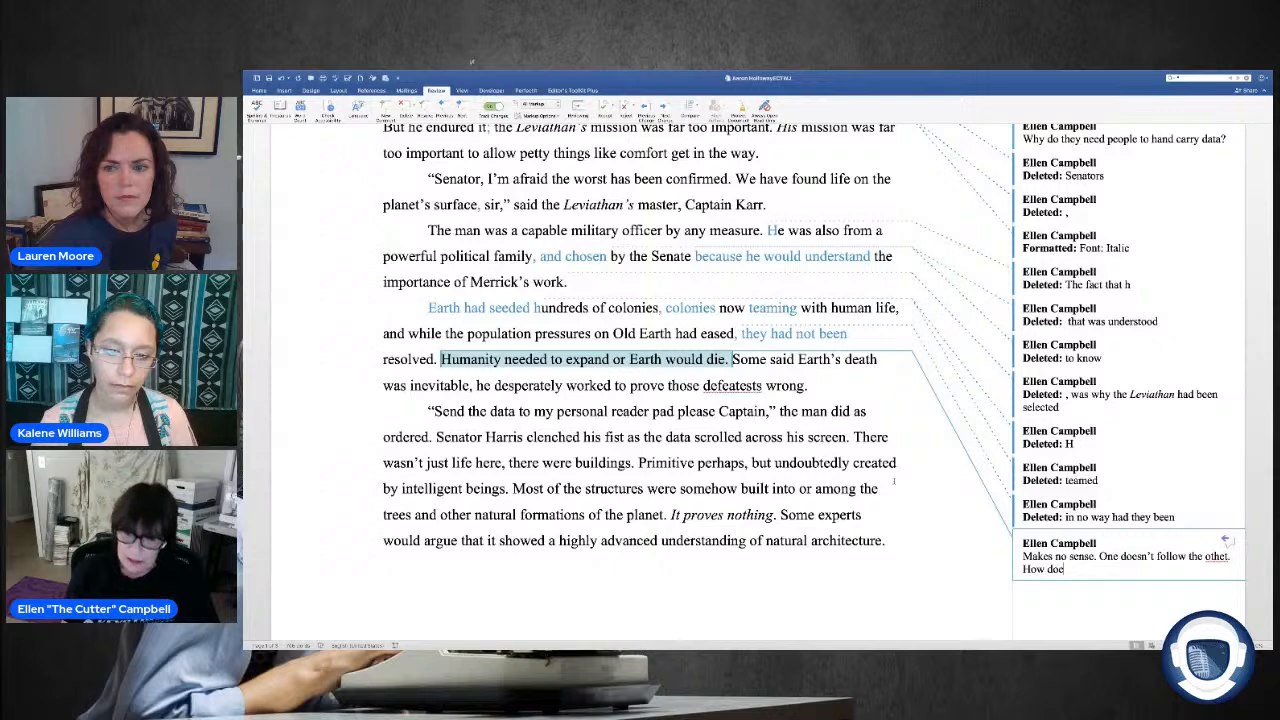
# Step: Continue the comment's question about the expansion sentence so it reads "How do colonies on other planets keep Earth"
pyautogui.write('lonies on')
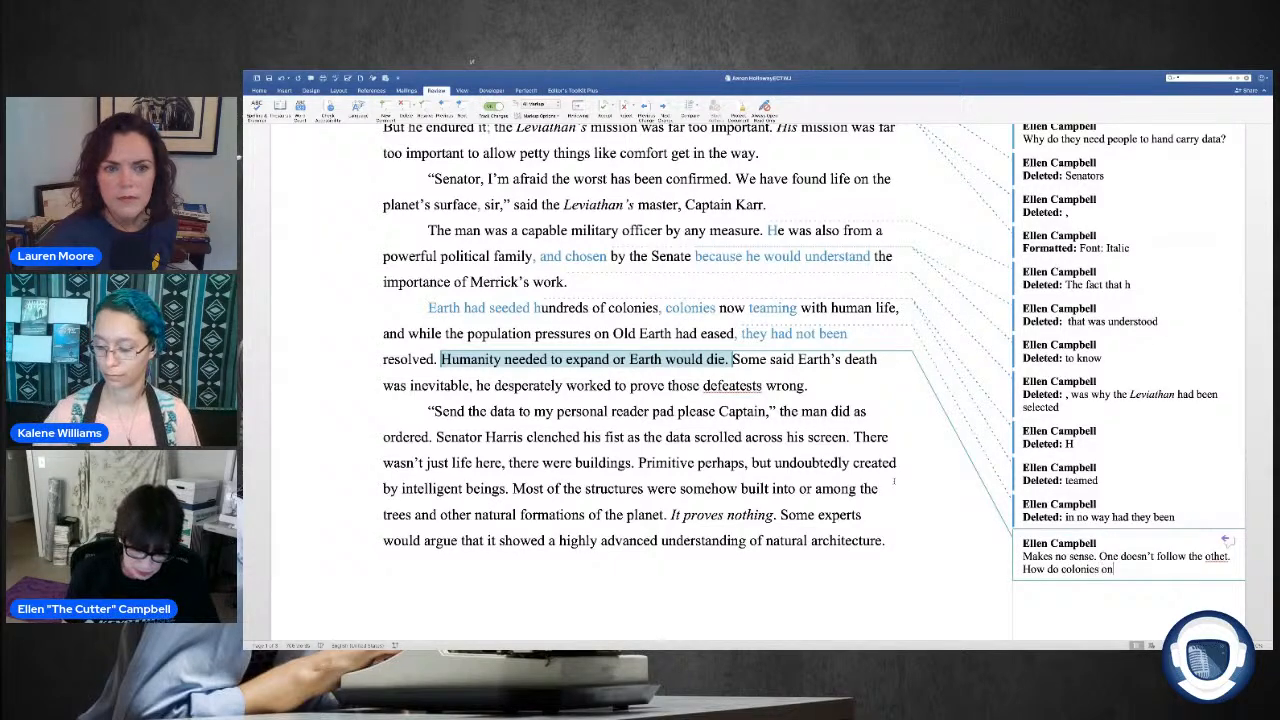
pyautogui.write(' other planets kn')
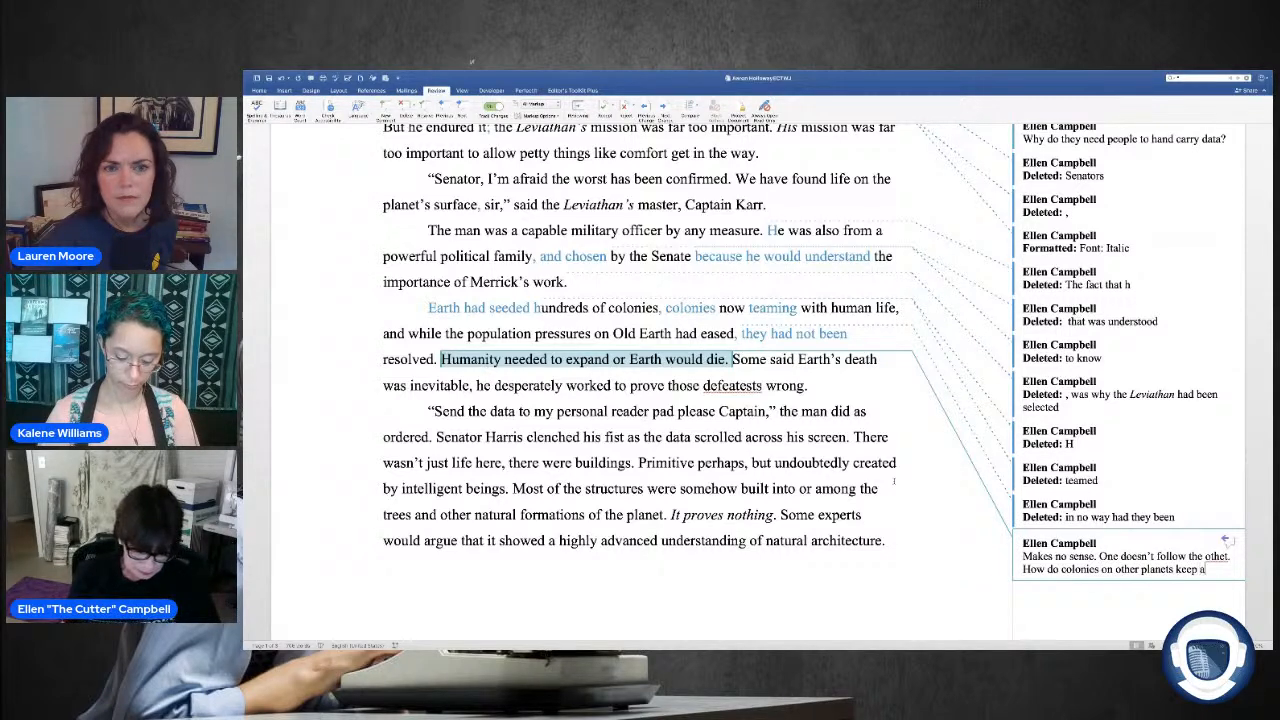
pyautogui.press('BackSpace')
pyautogui.press('BackSpace')
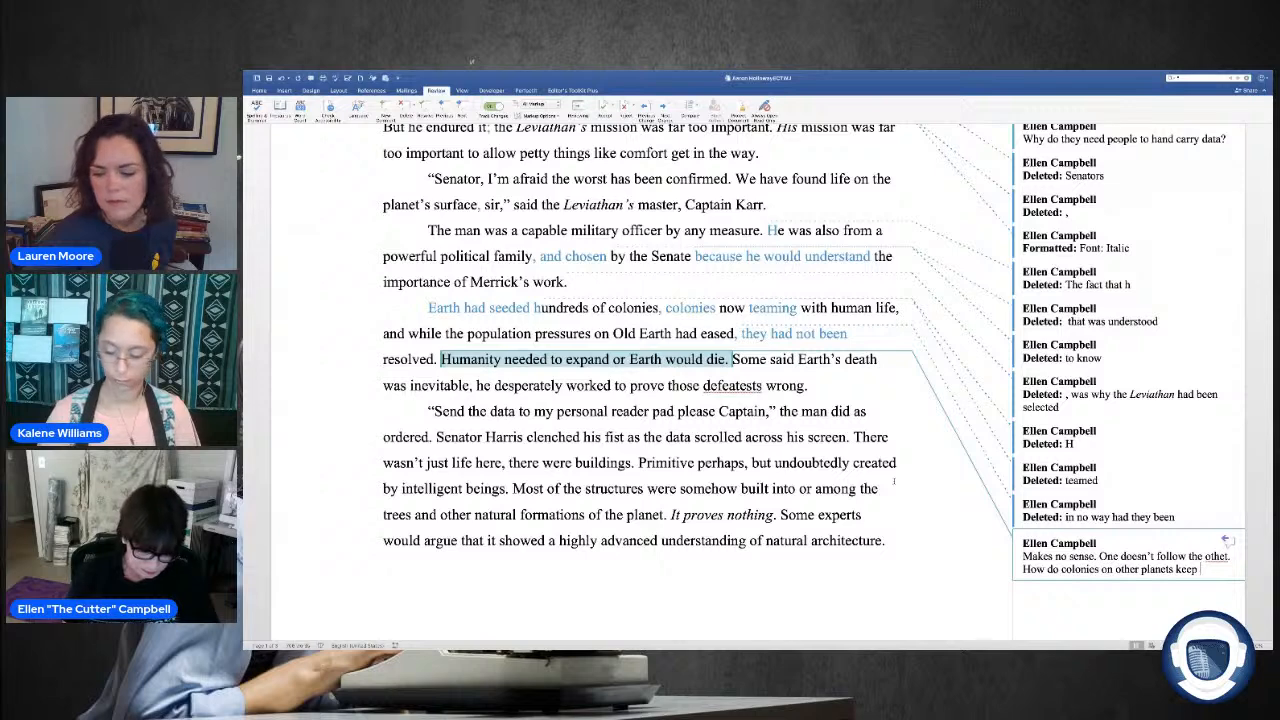
pyautogui.write('earth')
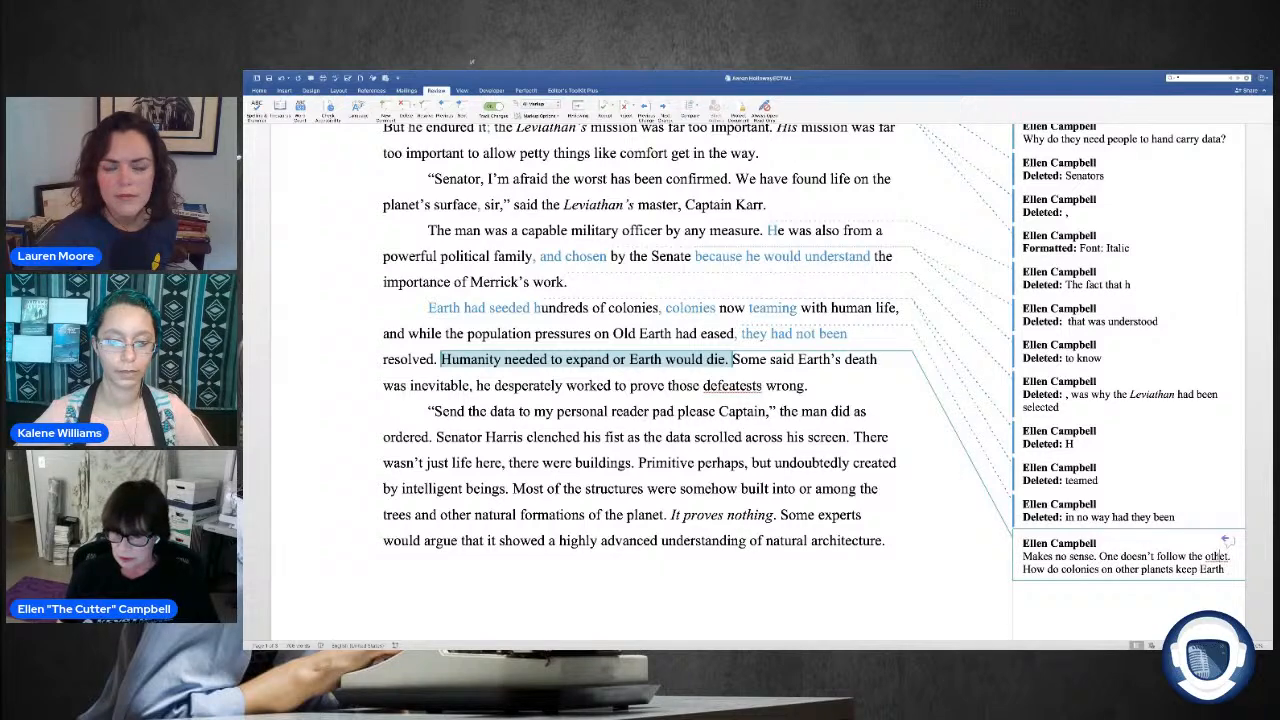
# Step: Correct the misspelled "othet" to "other" in the comment and finish its question with "from dying?"
pyautogui.rightClick(1220, 556)
pyautogui.click(1183, 532)
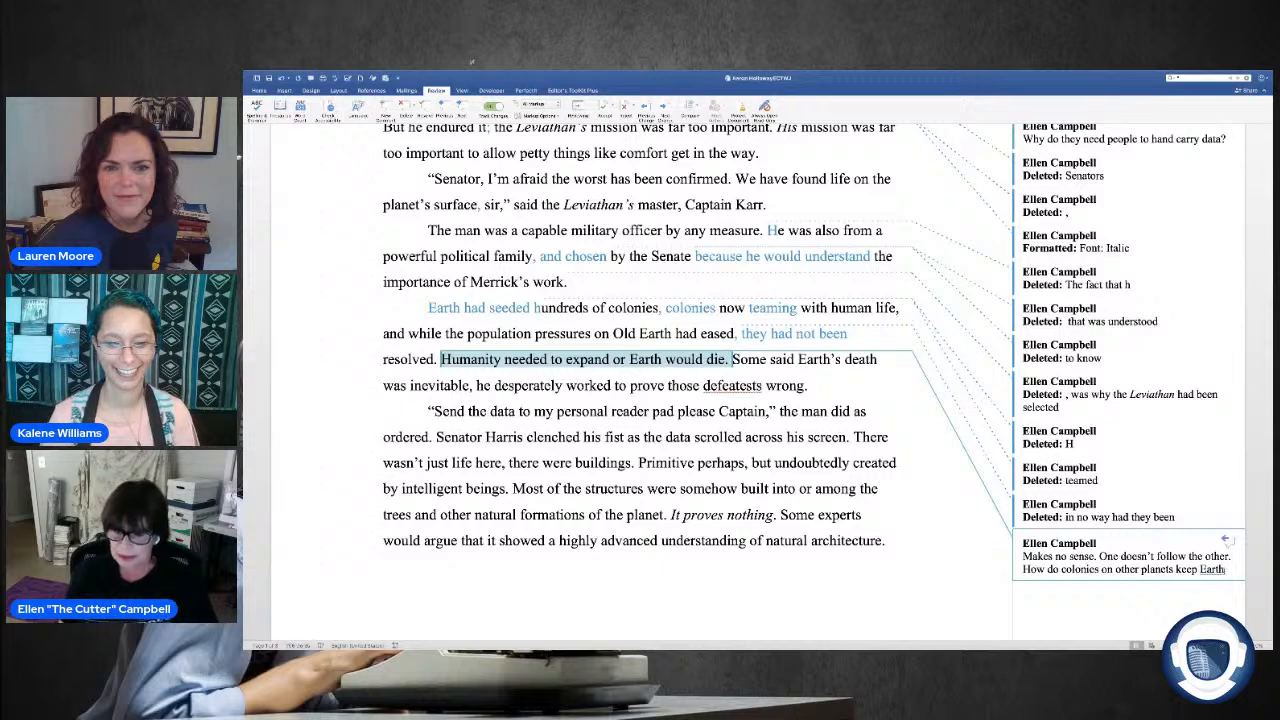
pyautogui.write('fr')
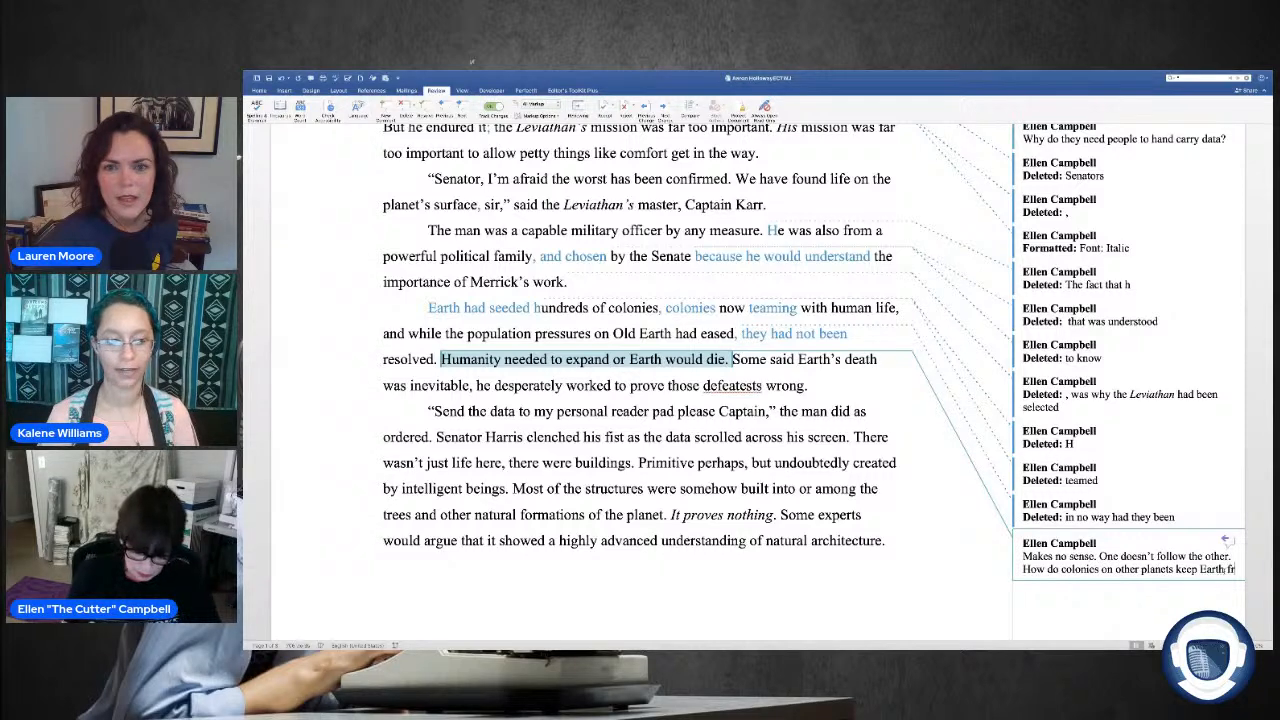
pyautogui.write('om dying')
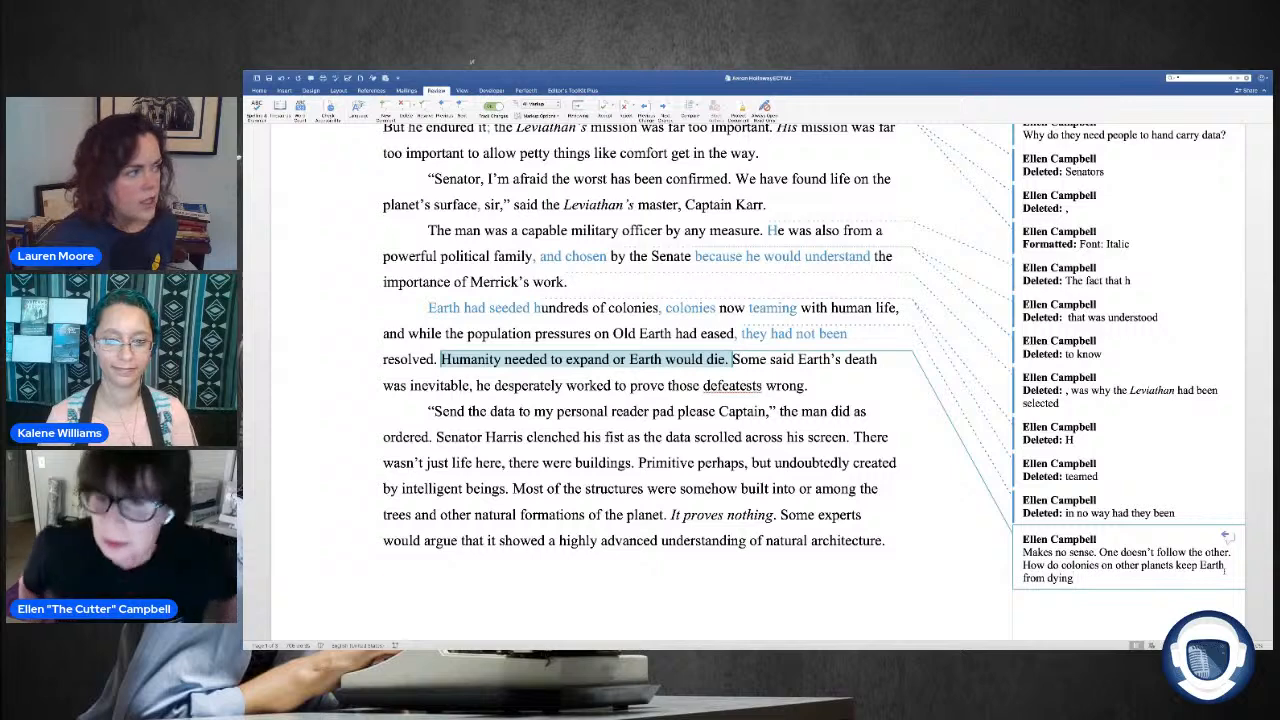
pyautogui.write('?')
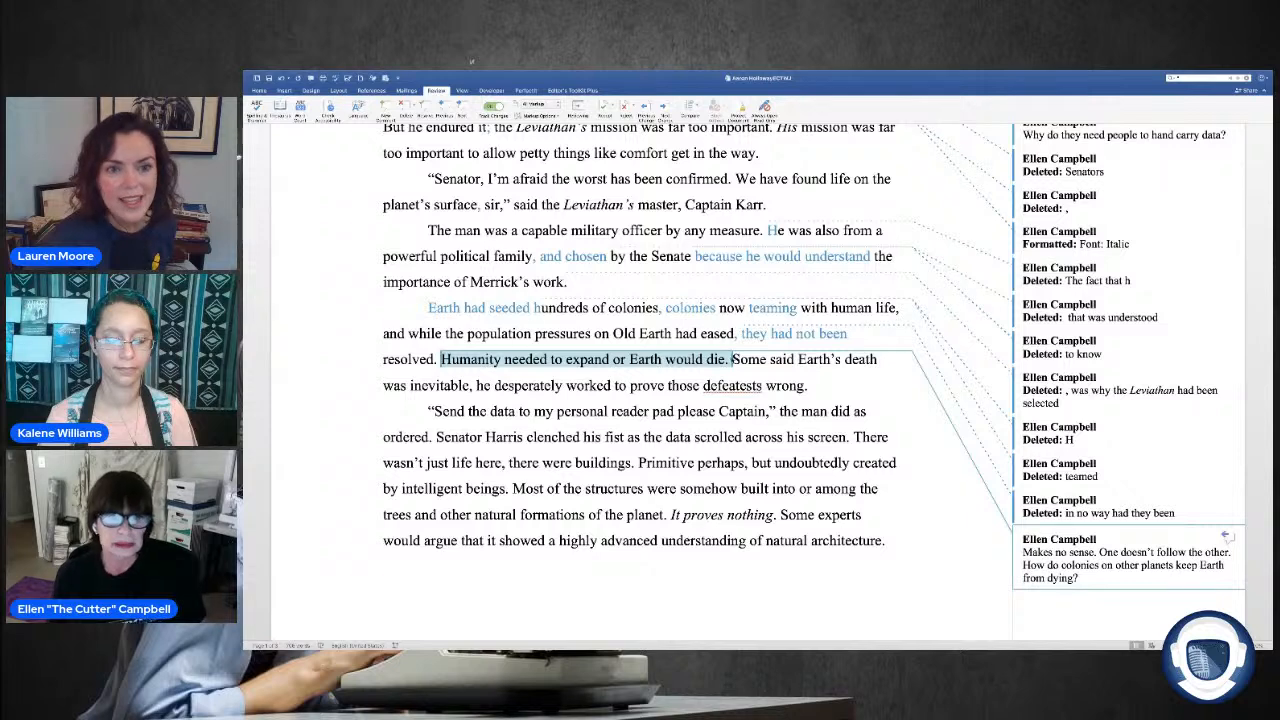
# Step: In the commented sentence, replace "to expand" with "spread out" and "Earth would die" with "become extinct"
pyautogui.click(662, 359)
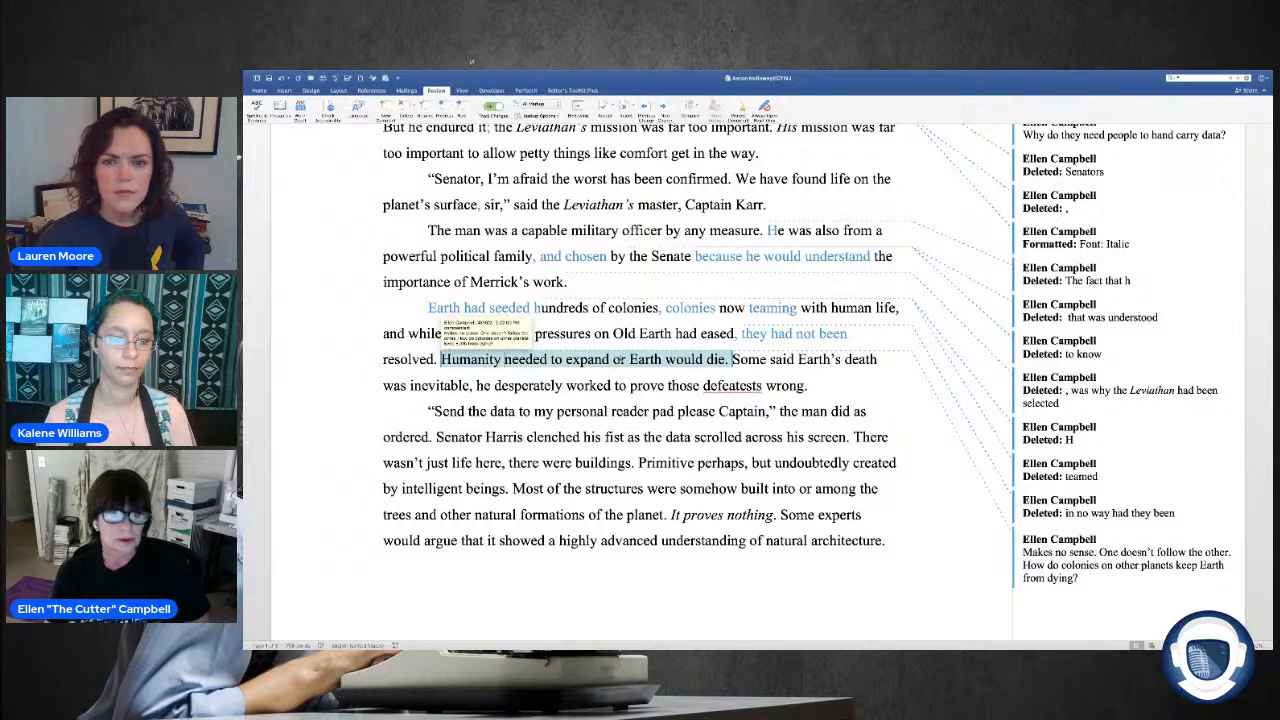
pyautogui.moveTo(662, 361); pyautogui.dragTo(628, 361)
pyautogui.moveTo(551, 361); pyautogui.dragTo(610, 361)
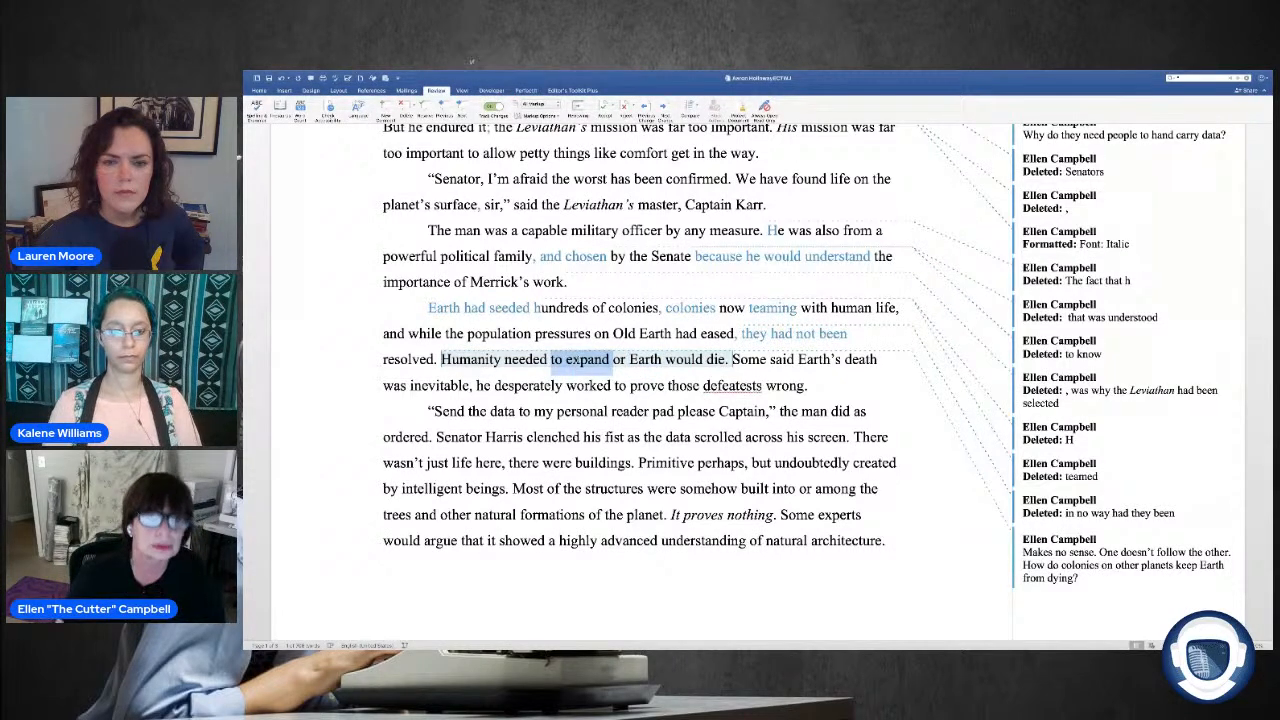
pyautogui.write('spread')
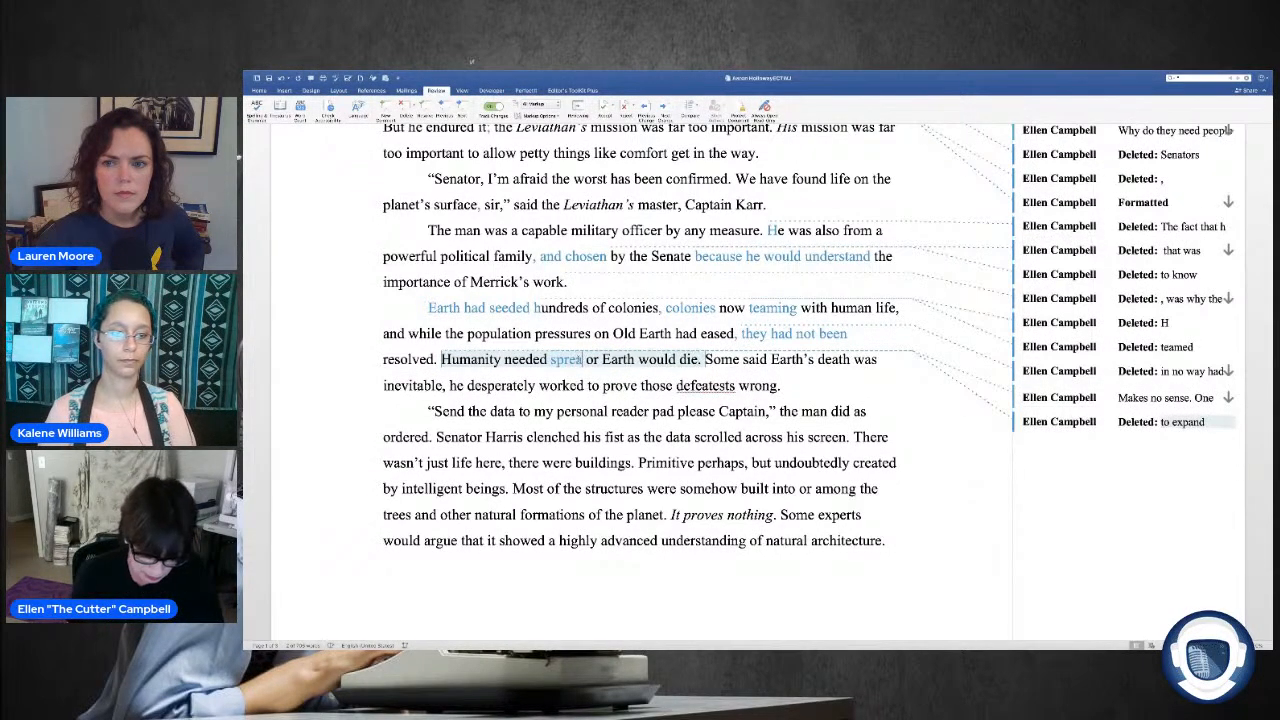
pyautogui.write(' out')
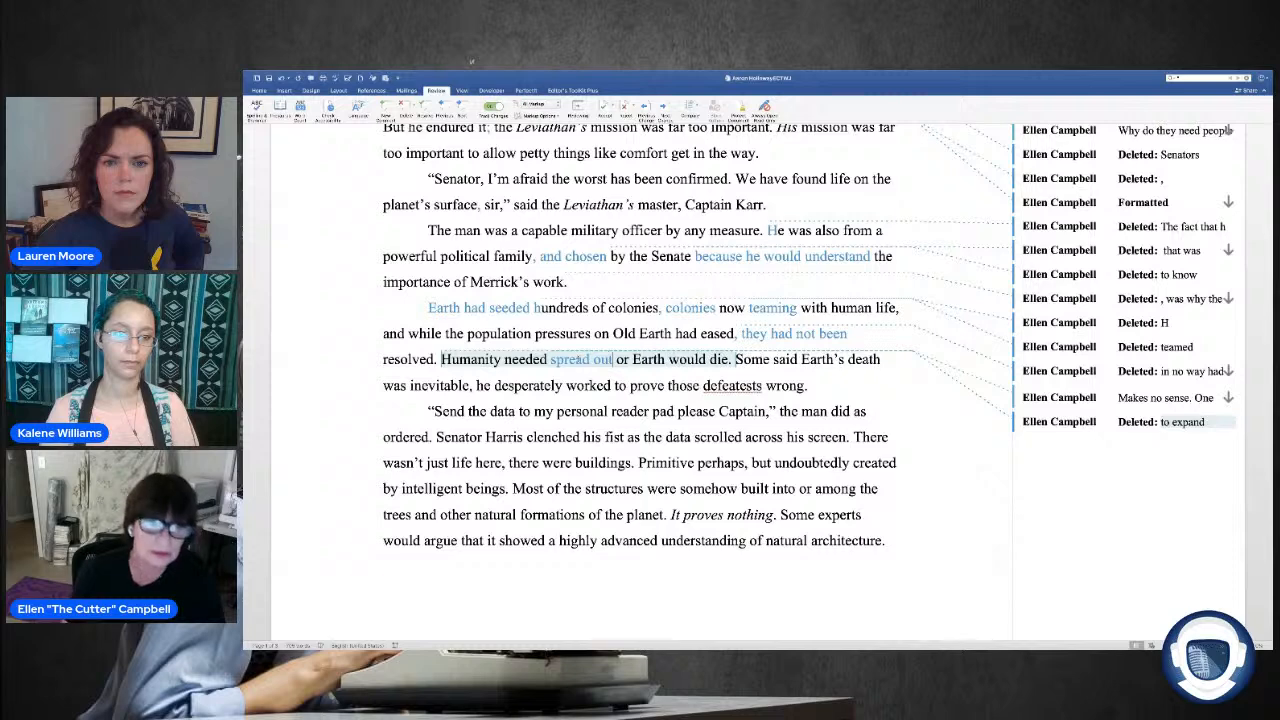
pyautogui.moveTo(632, 359); pyautogui.dragTo(728, 360)
pyautogui.write('become')
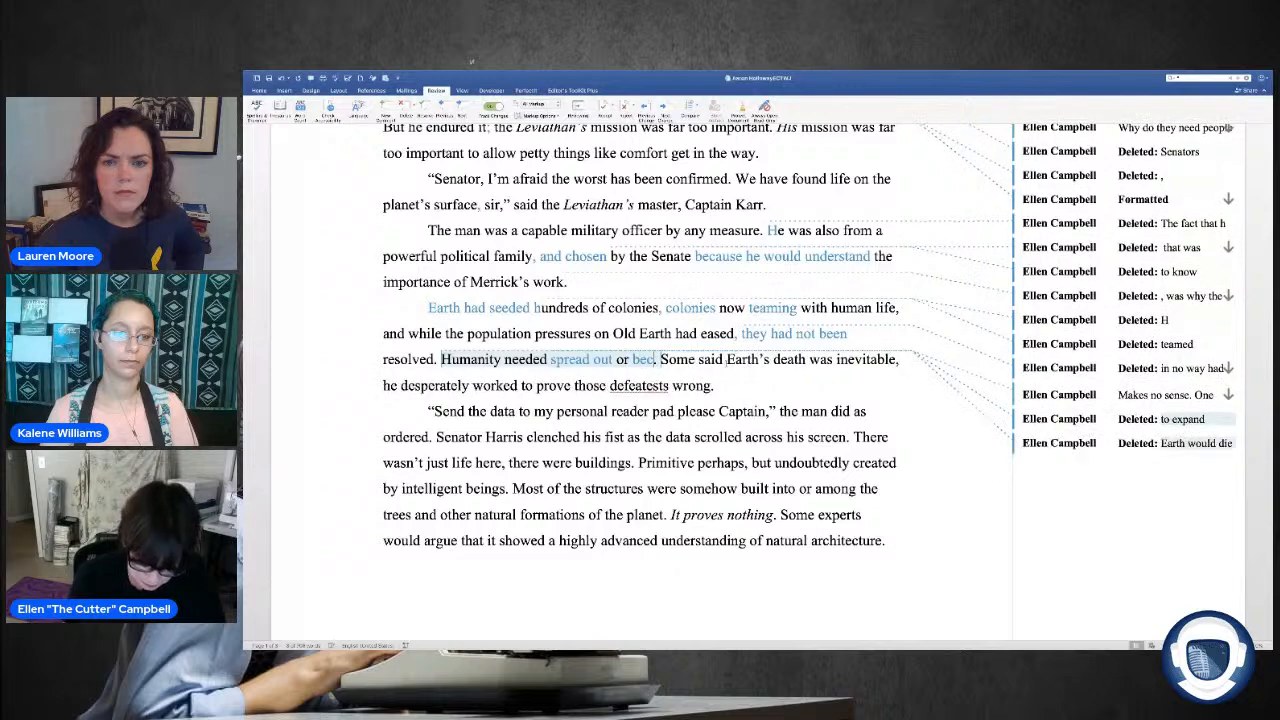
pyautogui.write(' extinct')
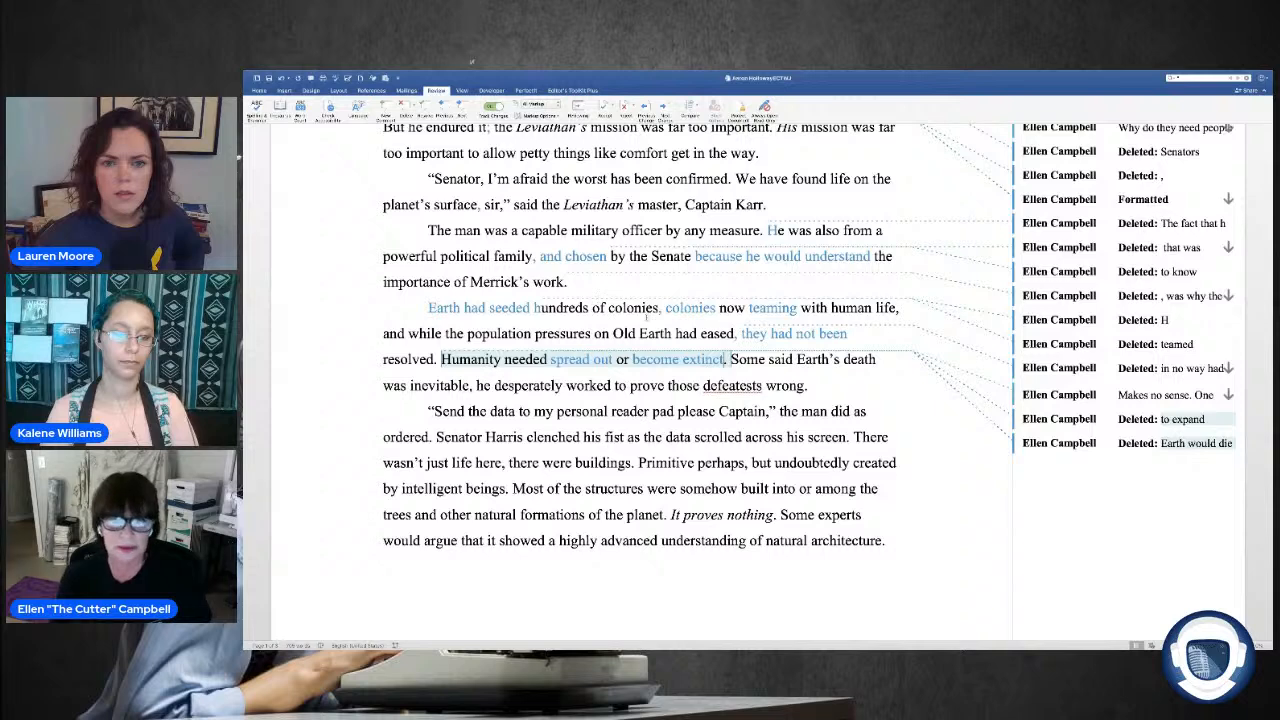
# Step: Replace ", he" after "Some said Earth's death was inevitable" with an em dash and "Merrick"
pyautogui.scroll(-1, 580, 291)
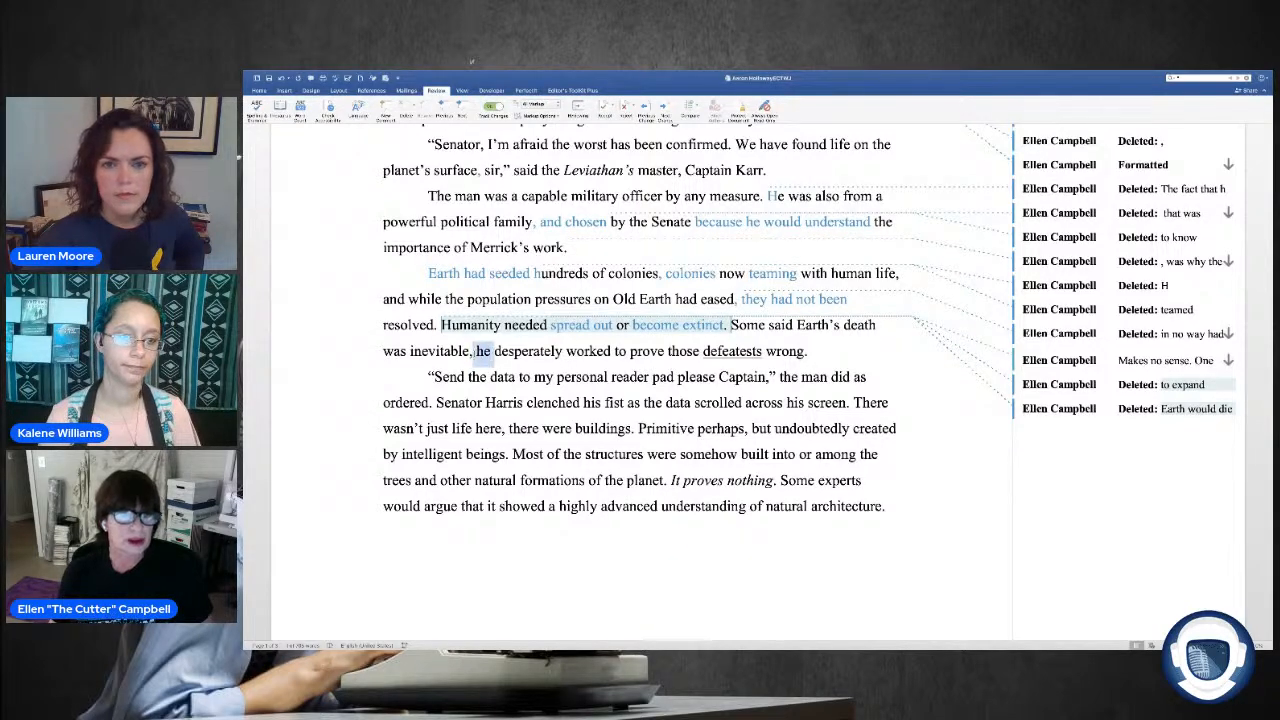
pyautogui.scroll(2, 640, 380)
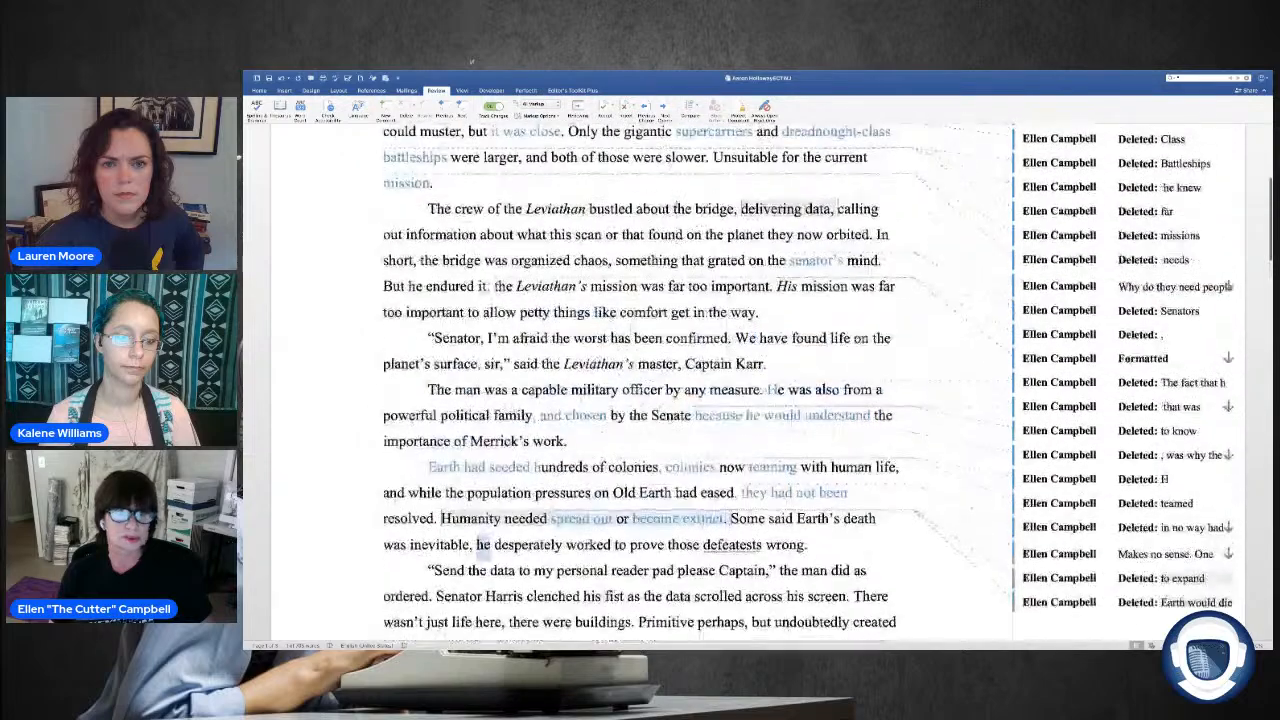
pyautogui.scroll(-2, 672, 230)
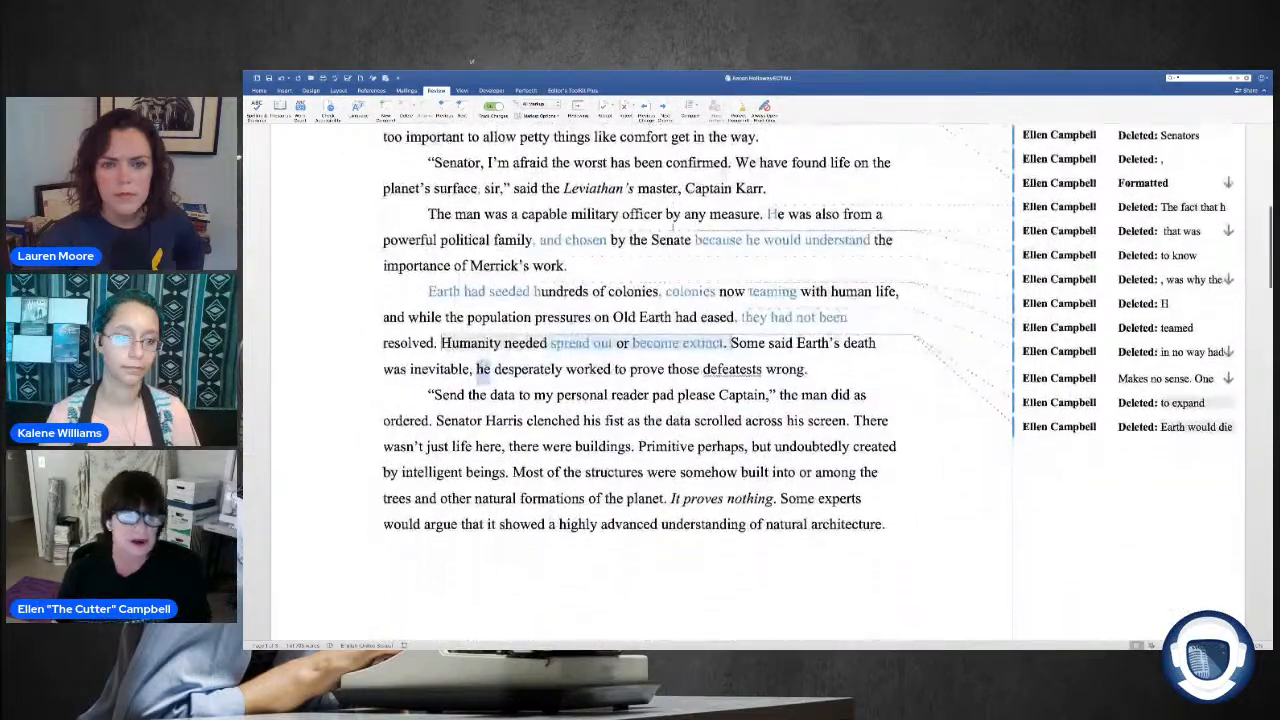
pyautogui.scroll(1, 484, 364)
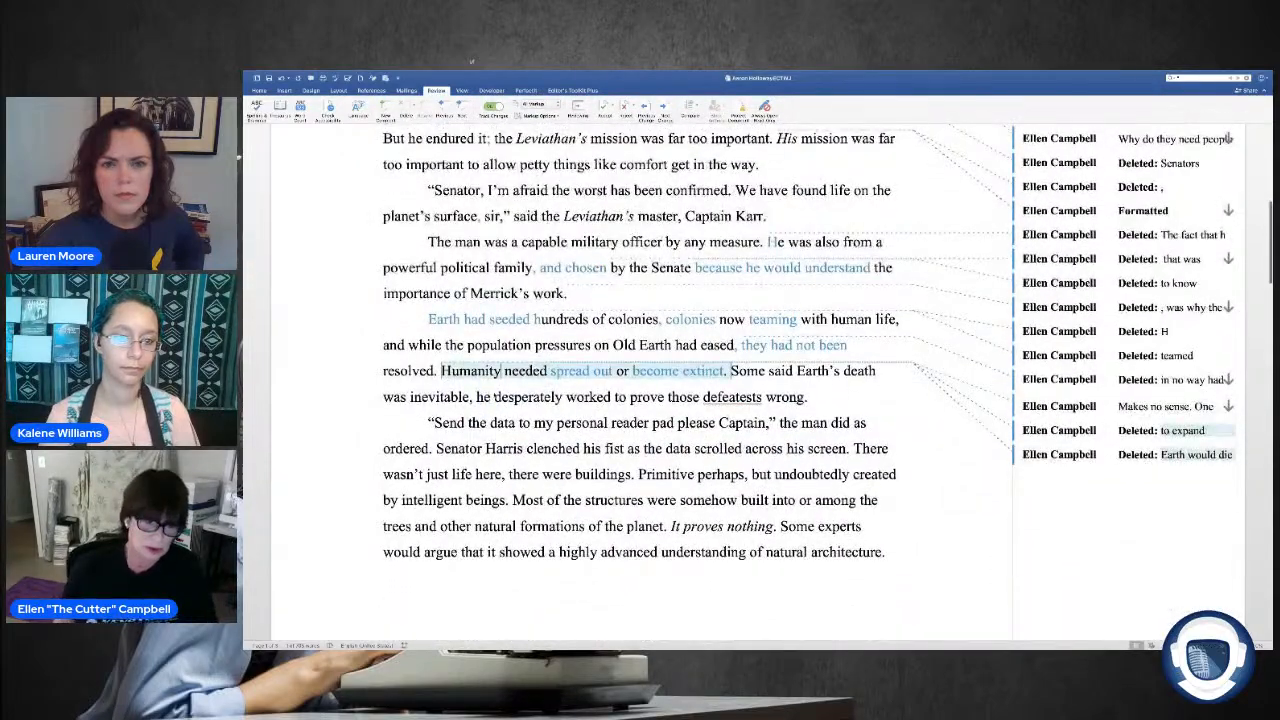
pyautogui.moveTo(491, 397); pyautogui.dragTo(471, 400)
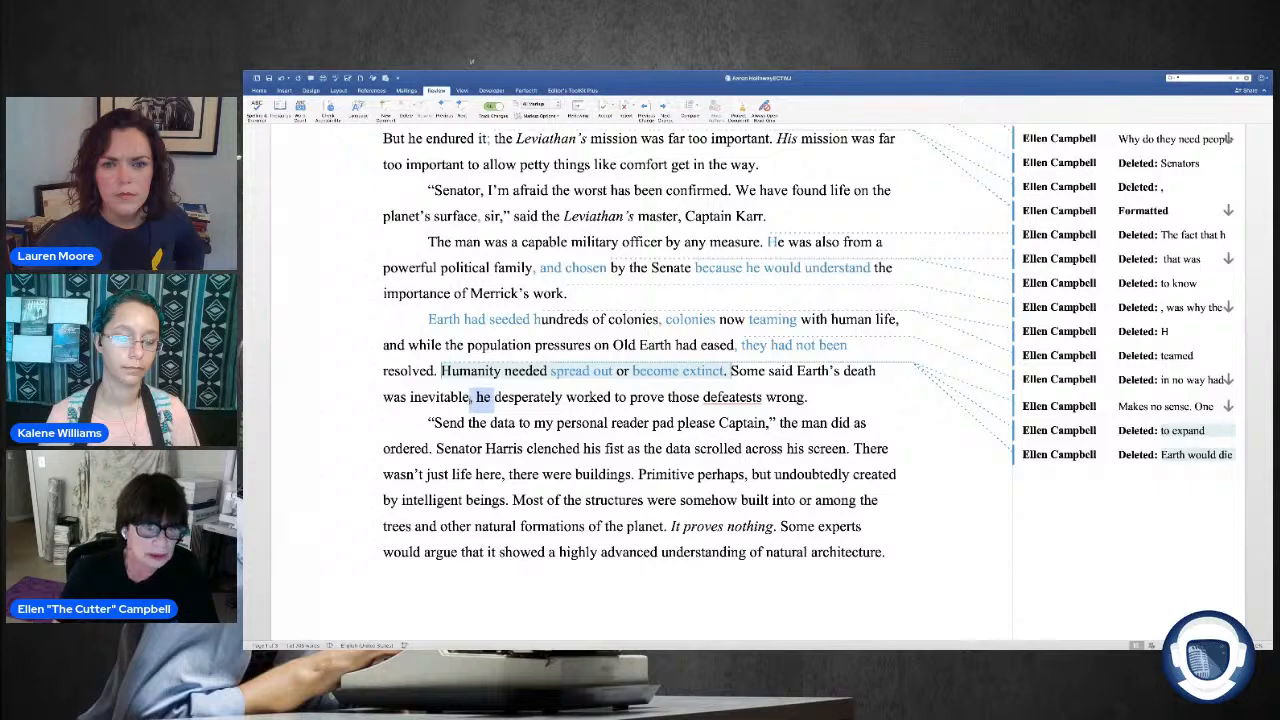
pyautogui.write('—')
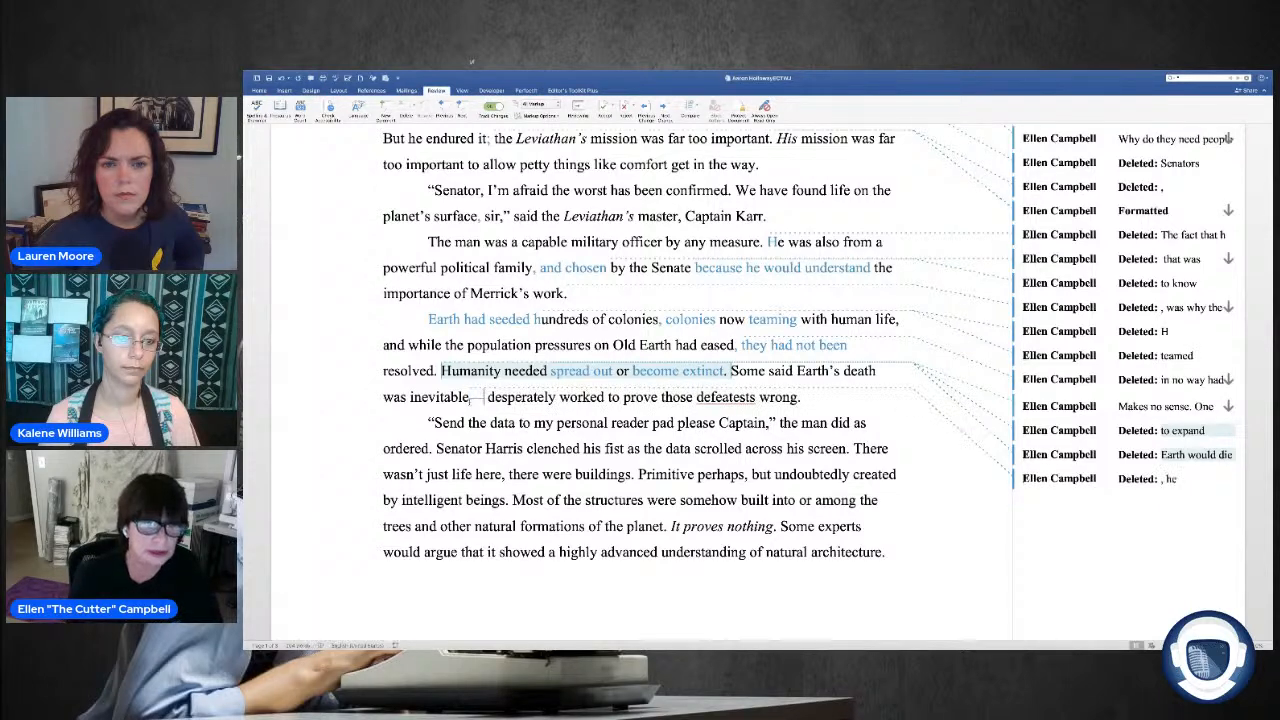
pyautogui.write('Merric')
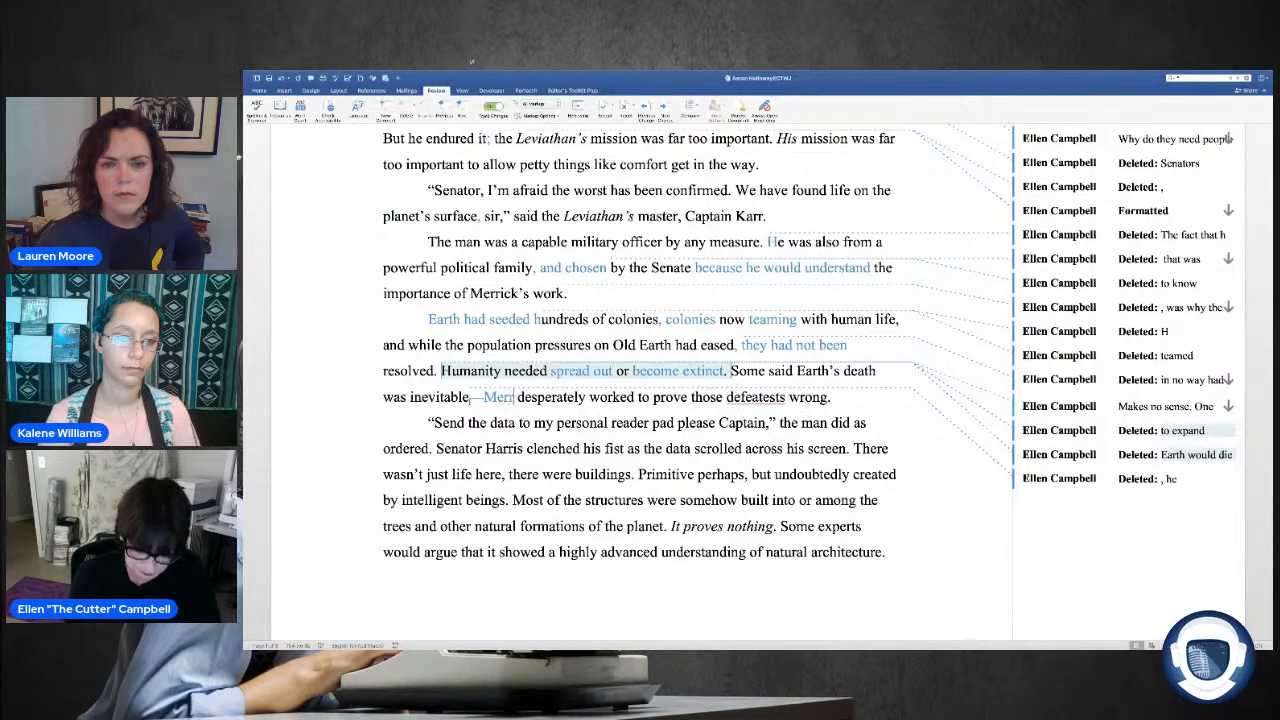
pyautogui.write('k')
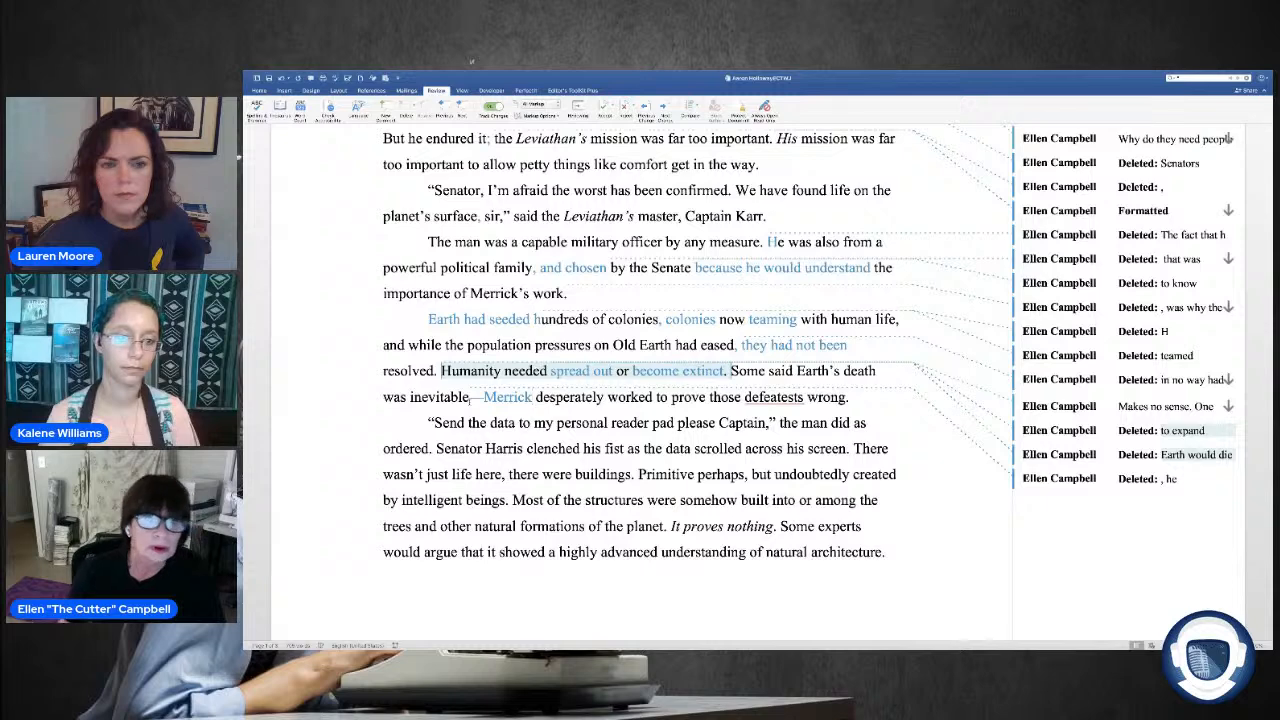
# Step: Move "desperately" from before "worked" to directly after it in the sentence about Merrick
pyautogui.moveTo(604, 397); pyautogui.dragTo(537, 397)
pyautogui.rightClick(546, 400)
pyautogui.click(558, 403)
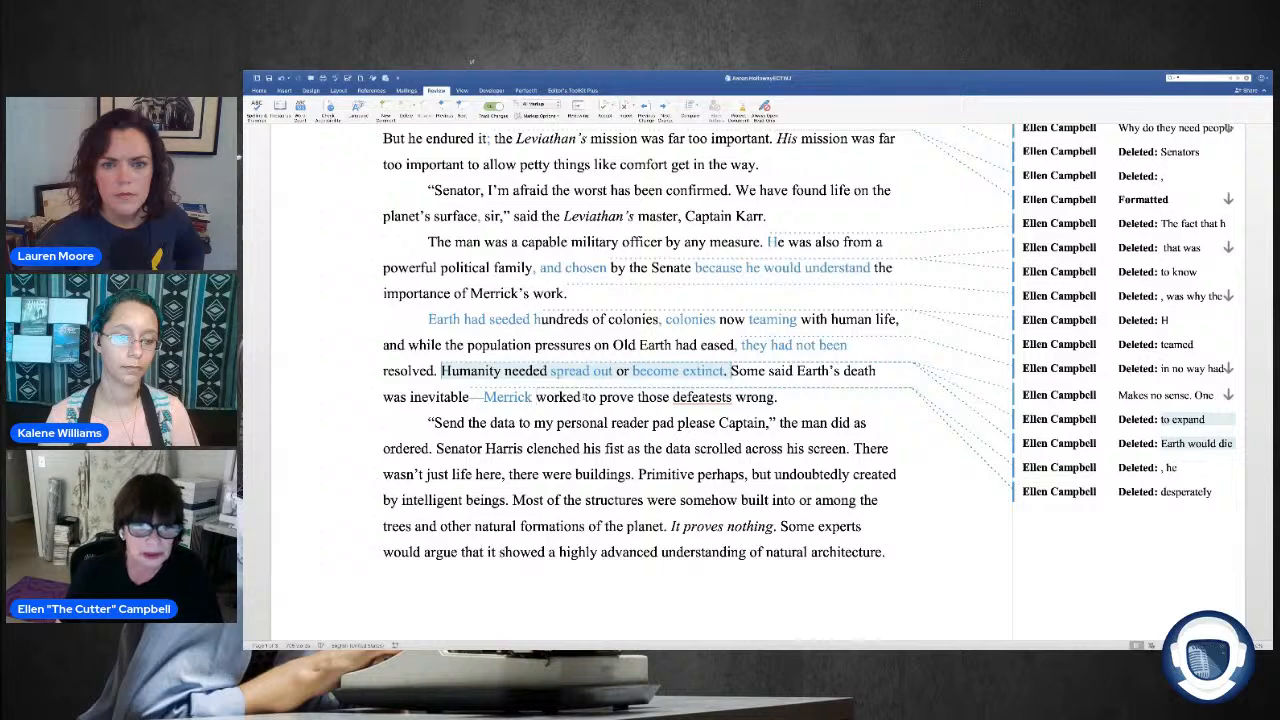
pyautogui.rightClick(583, 397)
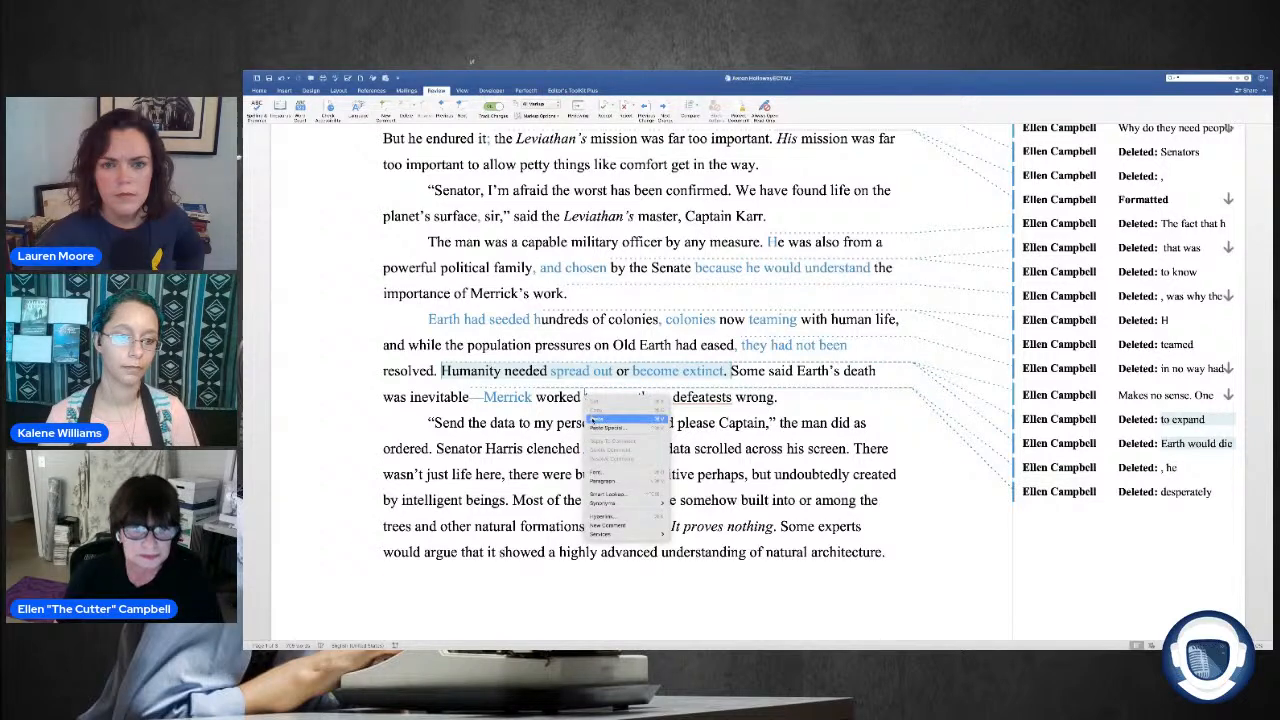
pyautogui.click(596, 419)
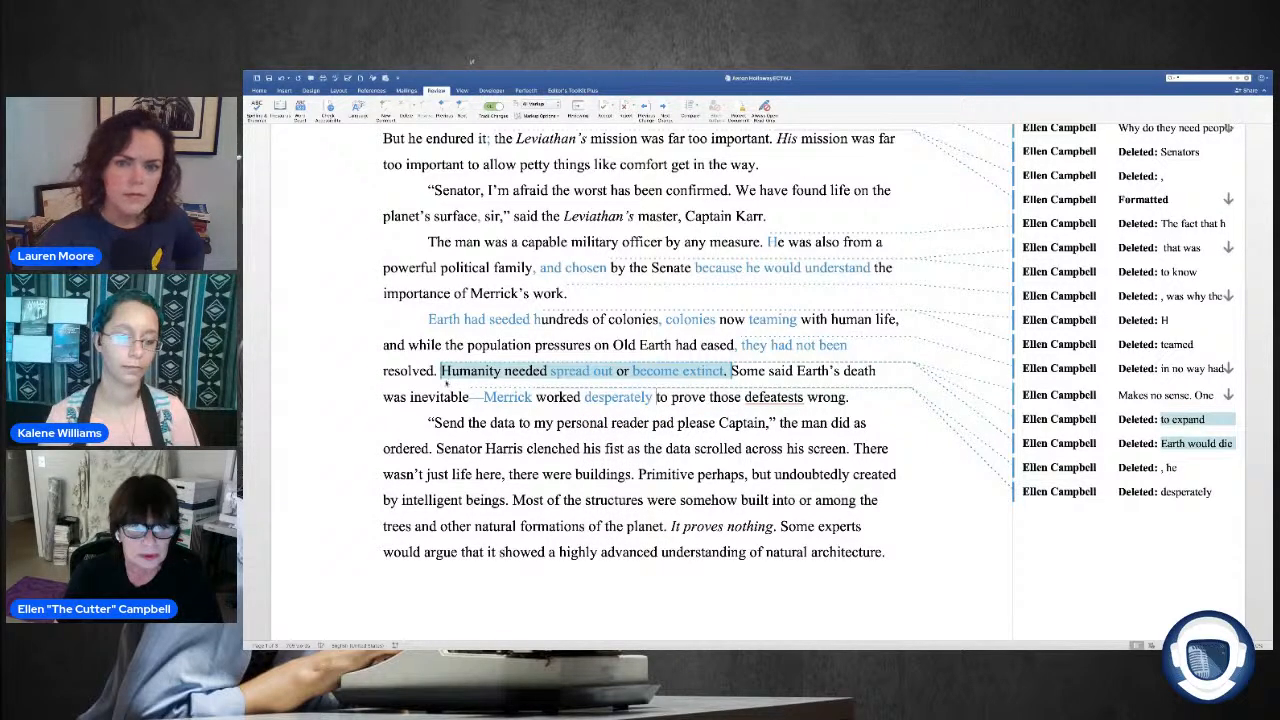
# Step: Replace the moved "desperately" with "frantically" and correct the spelling of "defeatests" to "defeatists"
pyautogui.moveTo(652, 397); pyautogui.dragTo(587, 399)
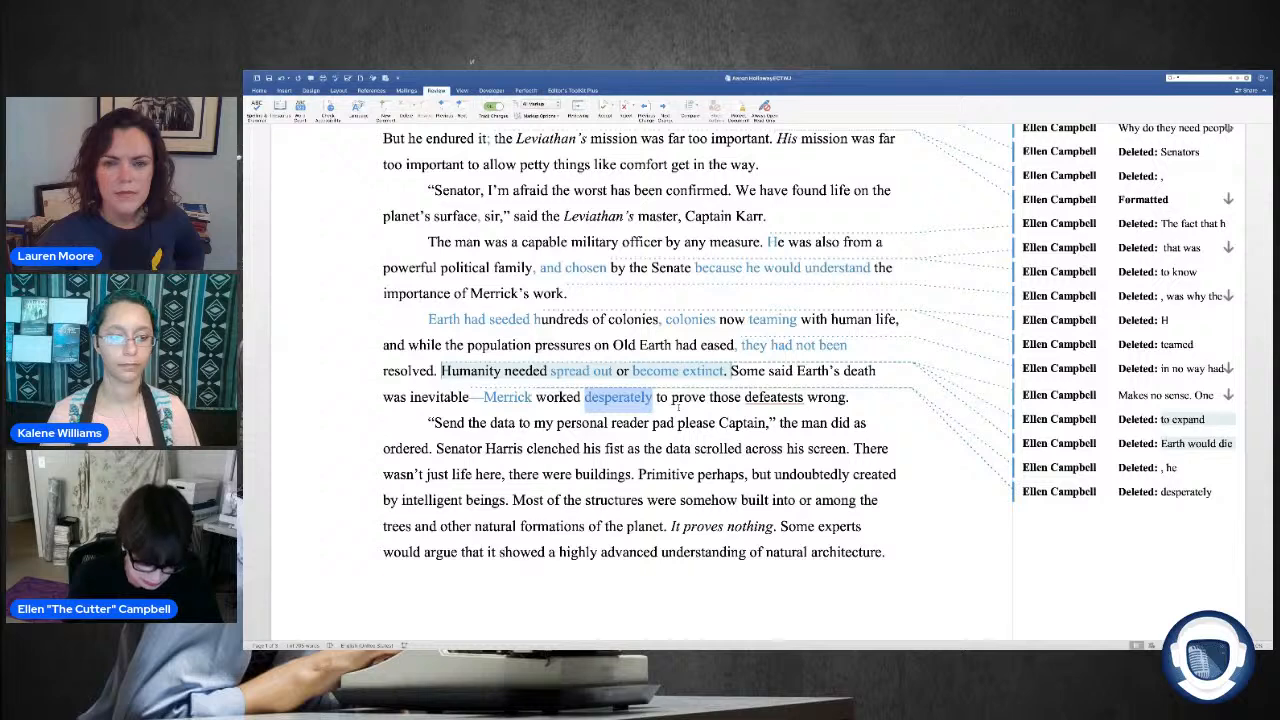
pyautogui.write('frantically')
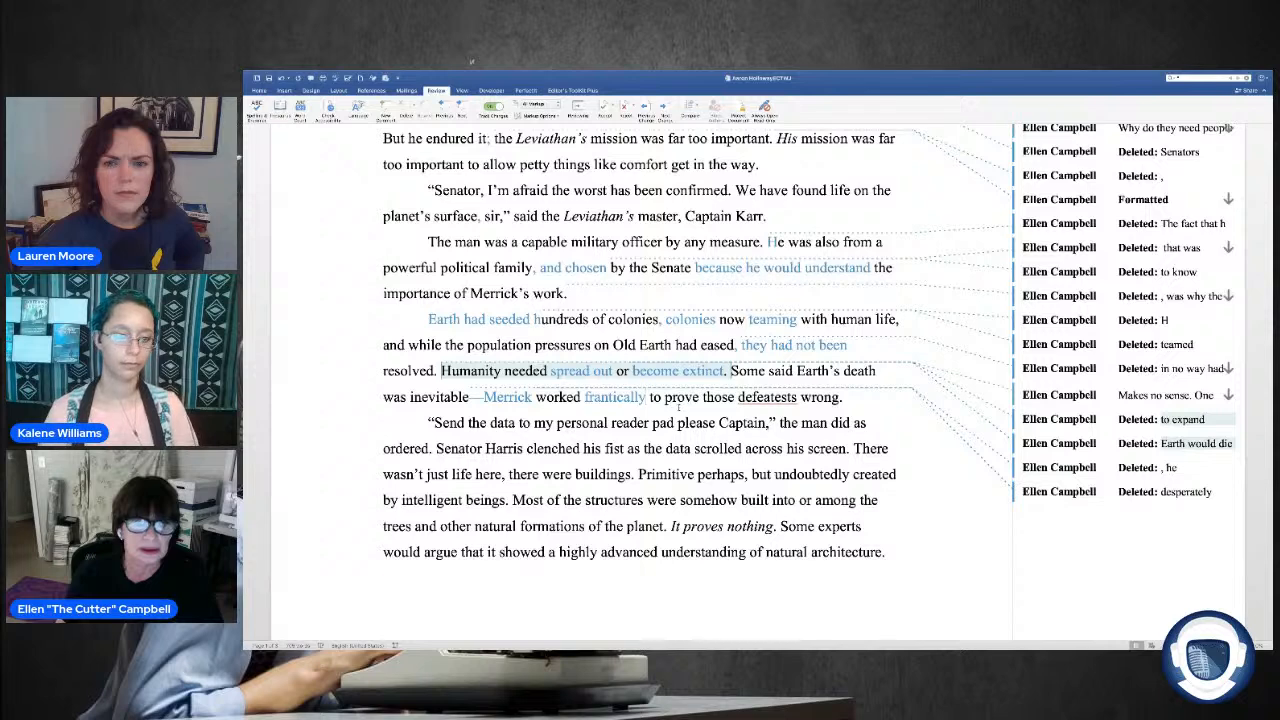
pyautogui.click(661, 372)
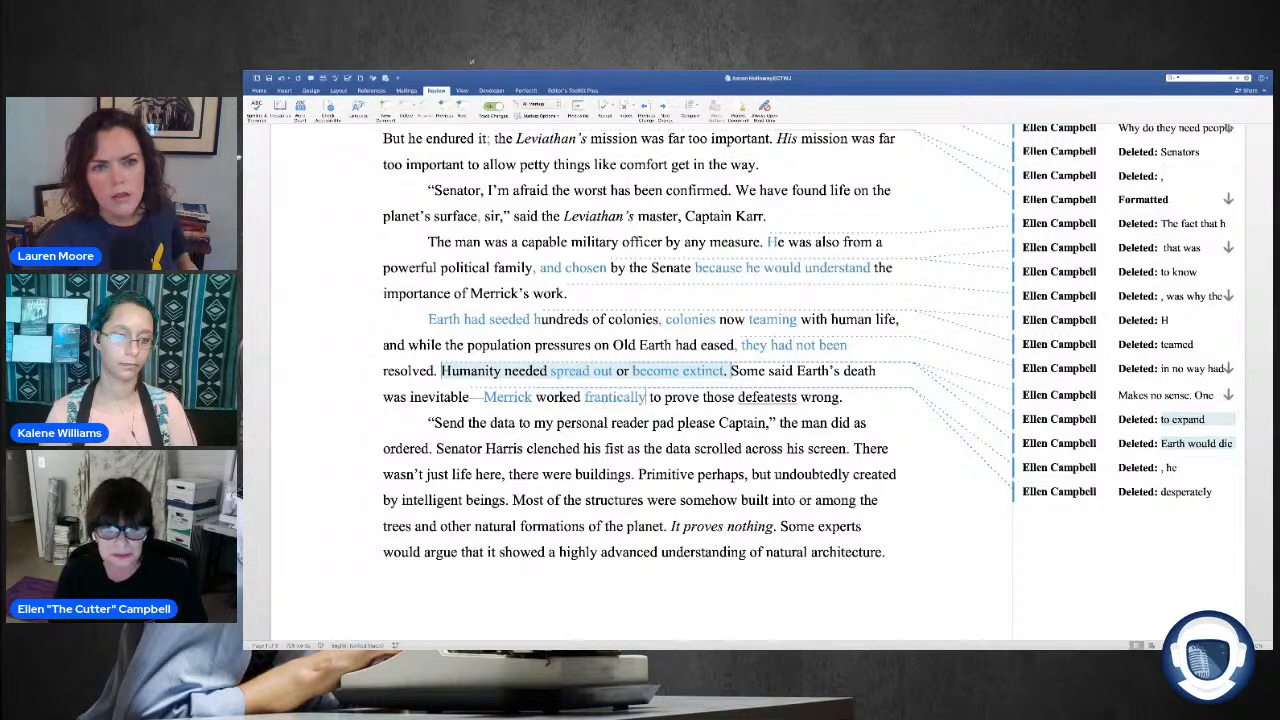
pyautogui.rightClick(795, 402)
pyautogui.click(815, 420)
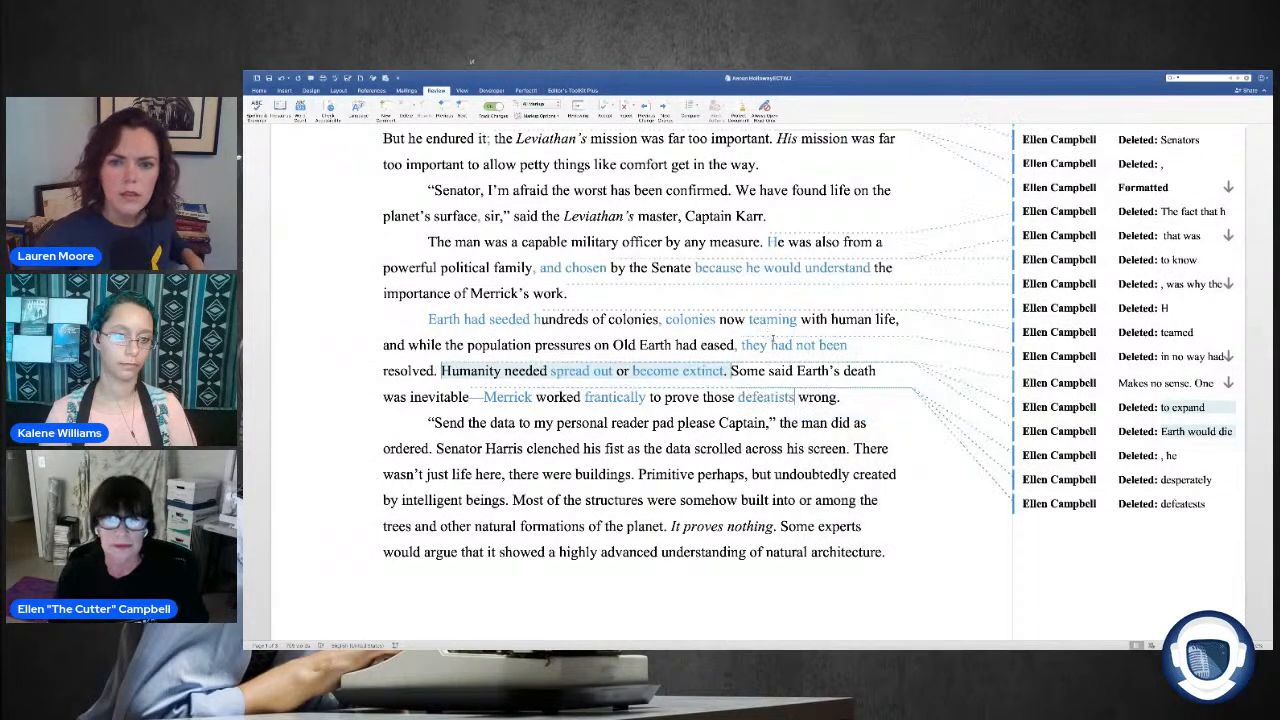
# Step: In the "Send the data" dialogue line, delete "pad" and insert a comma after "personal reader"
pyautogui.scroll(-3, 772, 342)
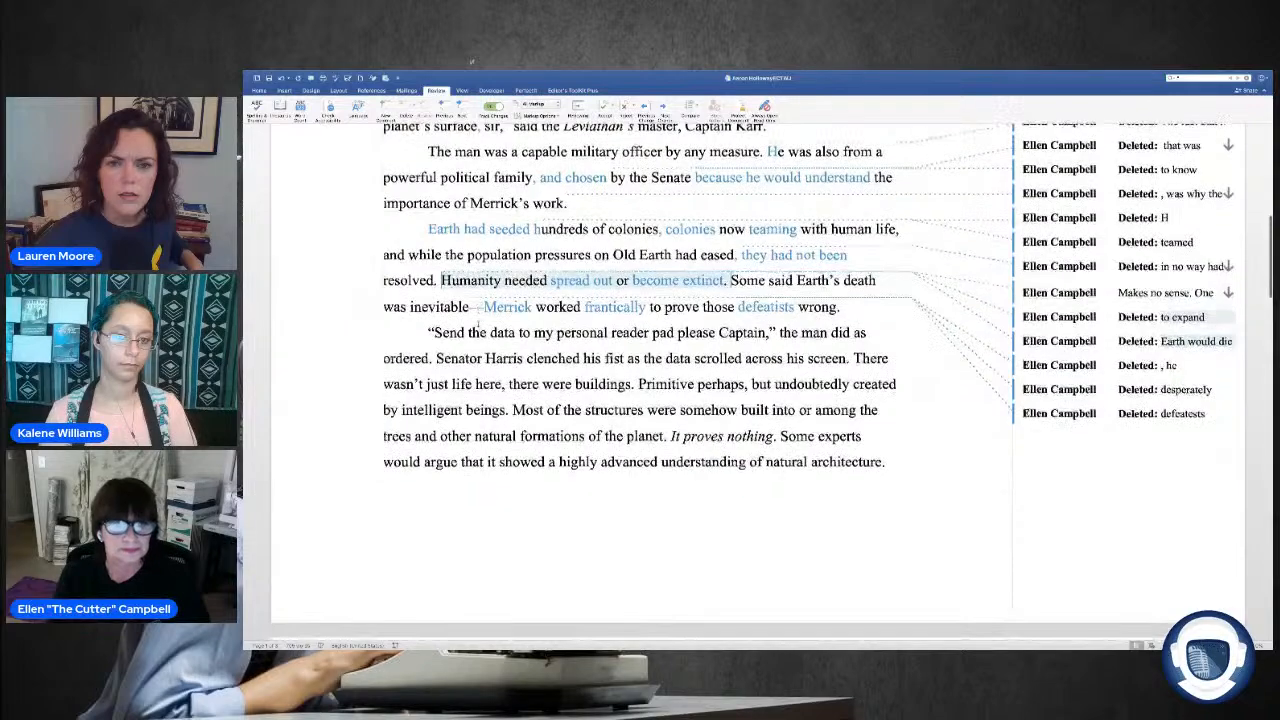
pyautogui.scroll(-4, 478, 323)
pyautogui.scroll(-2, 463, 316)
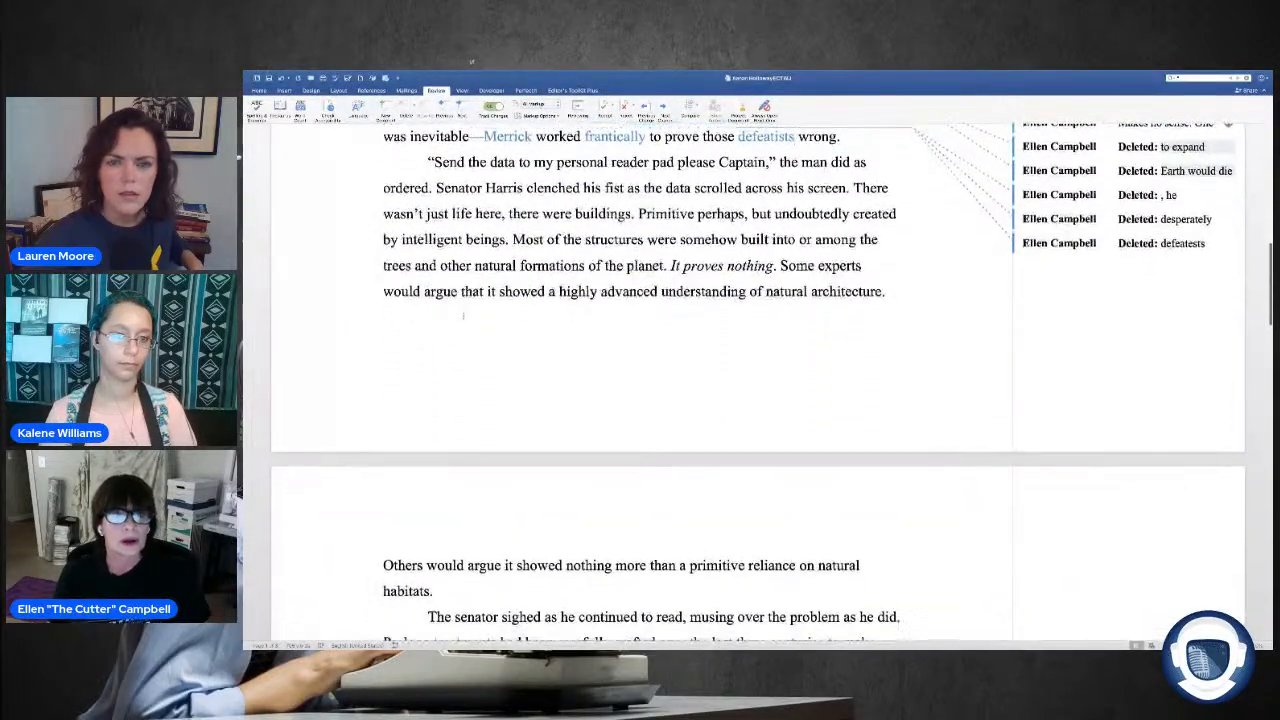
pyautogui.doubleClick(662, 162)
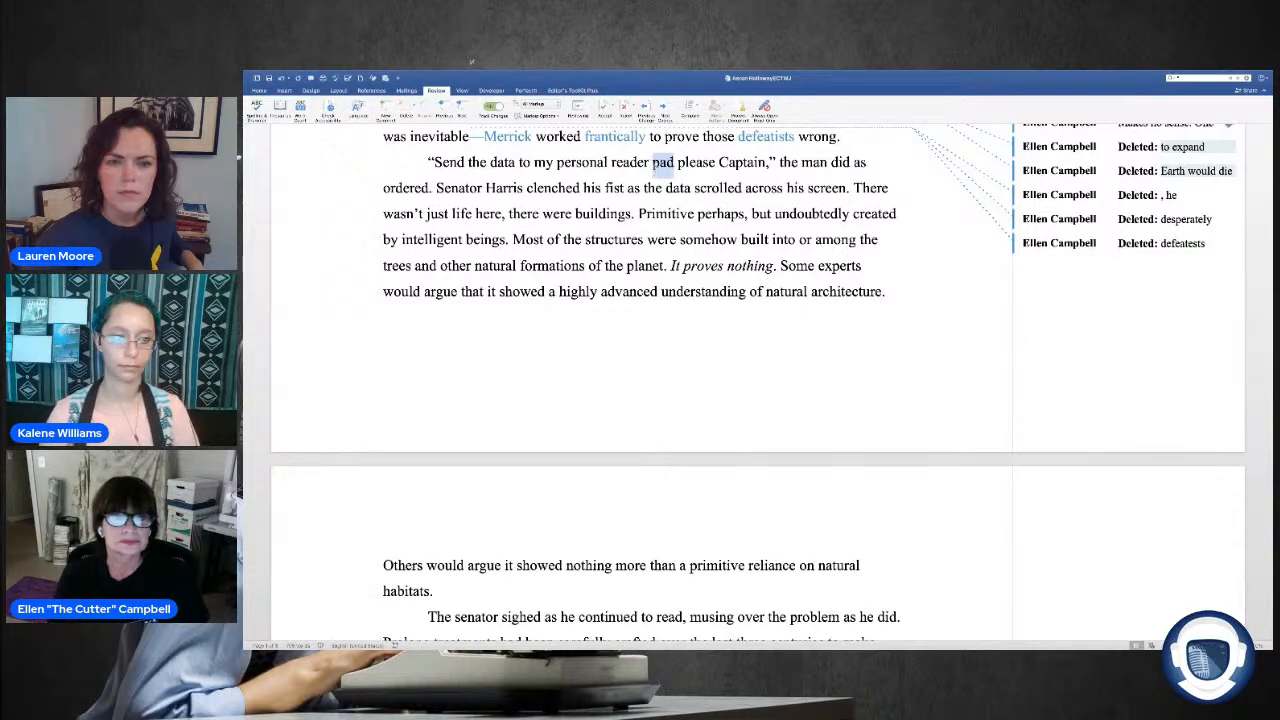
pyautogui.press('Delete')
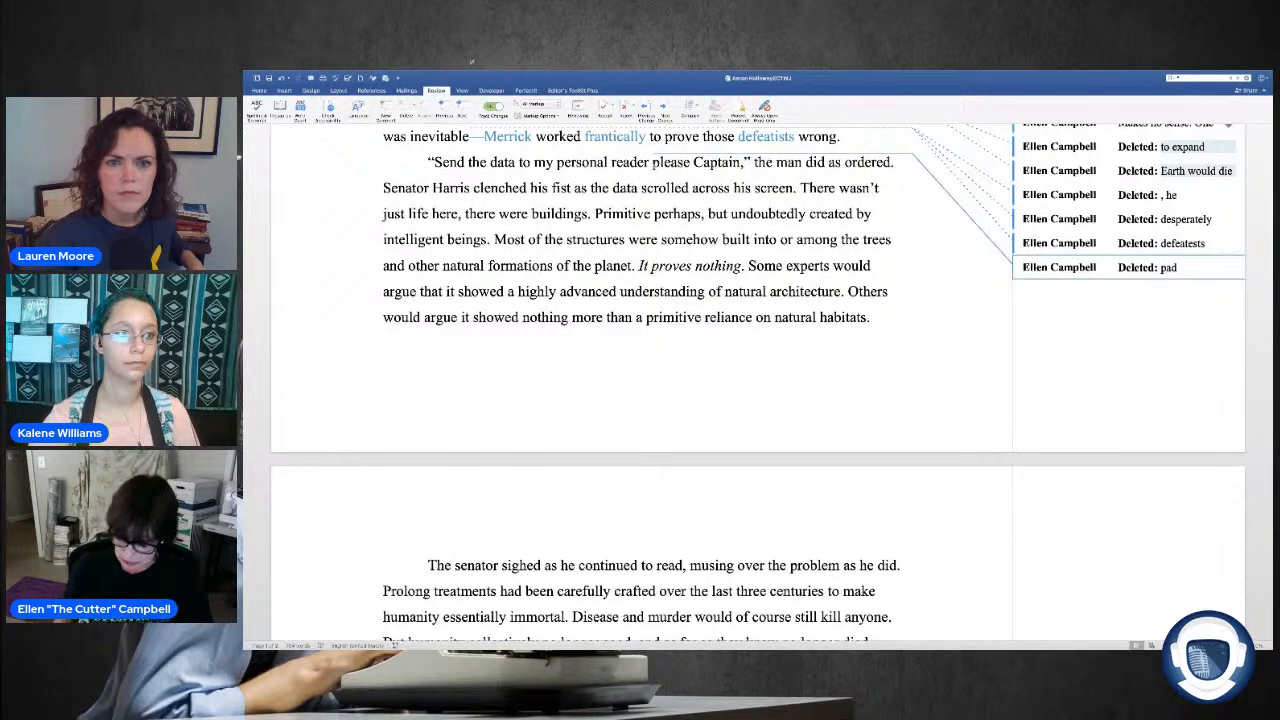
pyautogui.write(',')
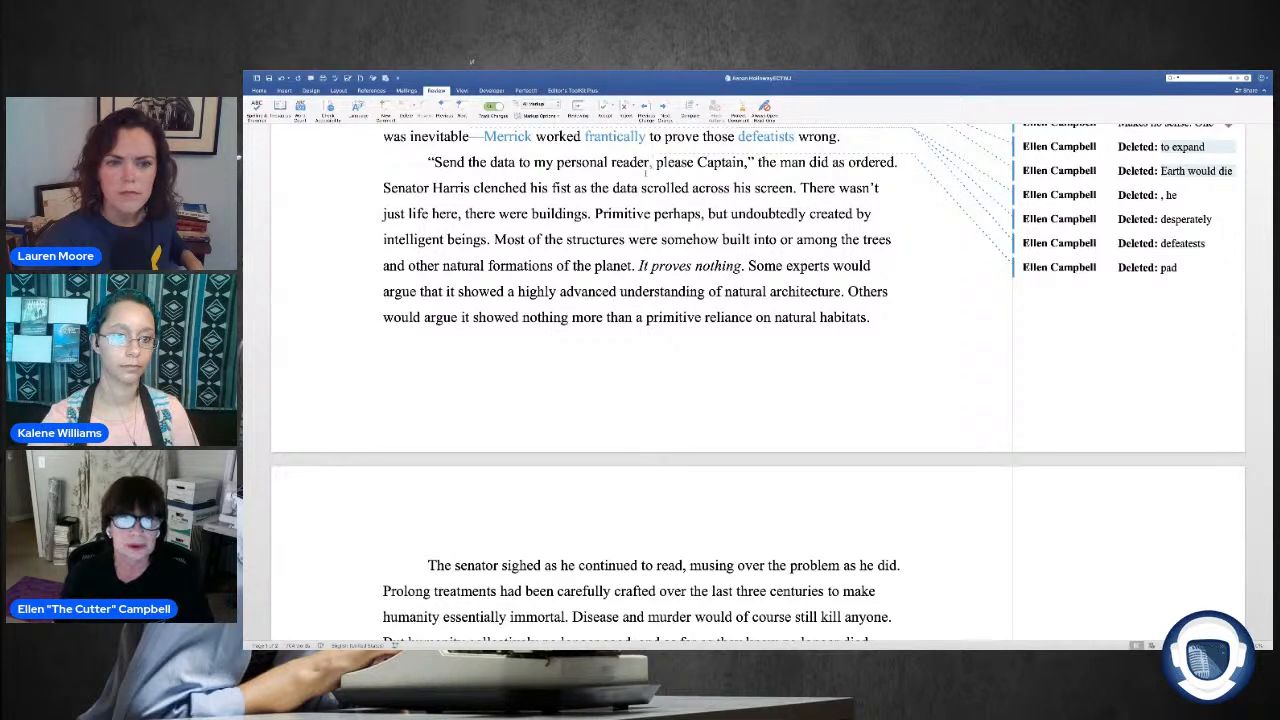
# Step: In the "Send the data" dialogue line, move the comma from after "personal reader" to after "please"
pyautogui.press('BackSpace')
pyautogui.press('Right')
pyautogui.press('Right')
pyautogui.press('Right')
pyautogui.press('Right')
pyautogui.press('Right')
pyautogui.press('Right')
pyautogui.press('Right')
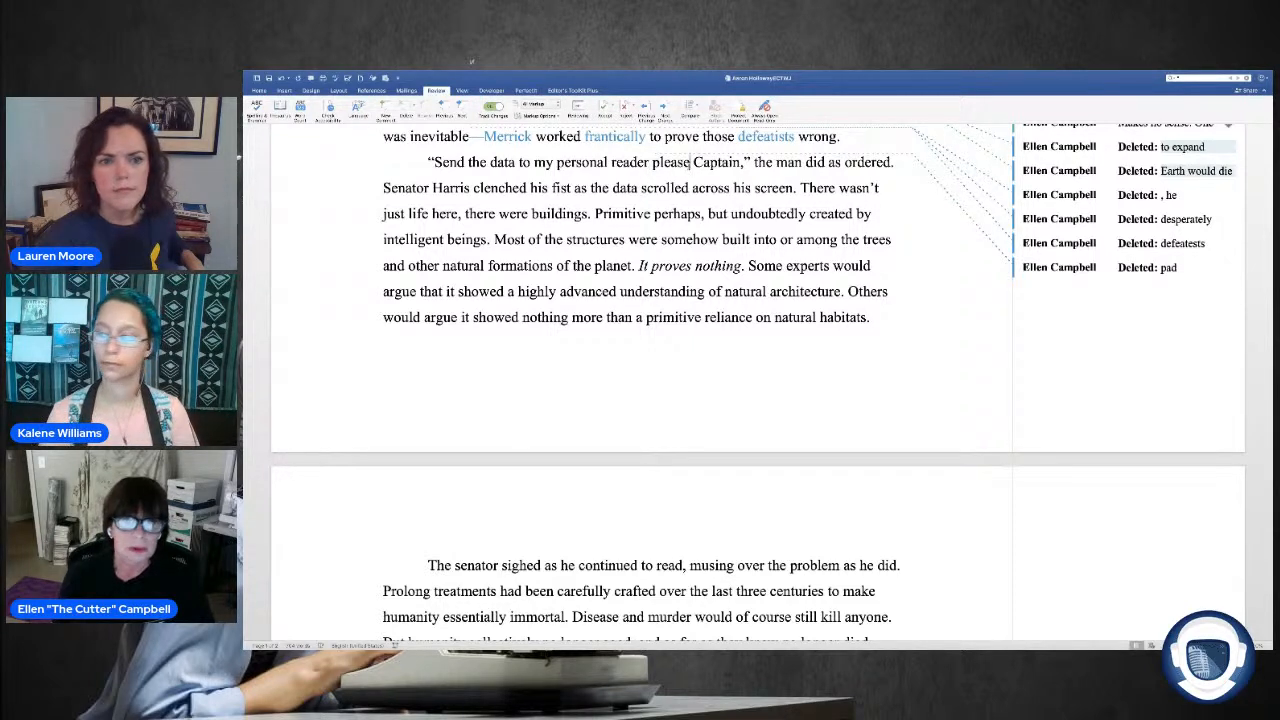
pyautogui.write(',')
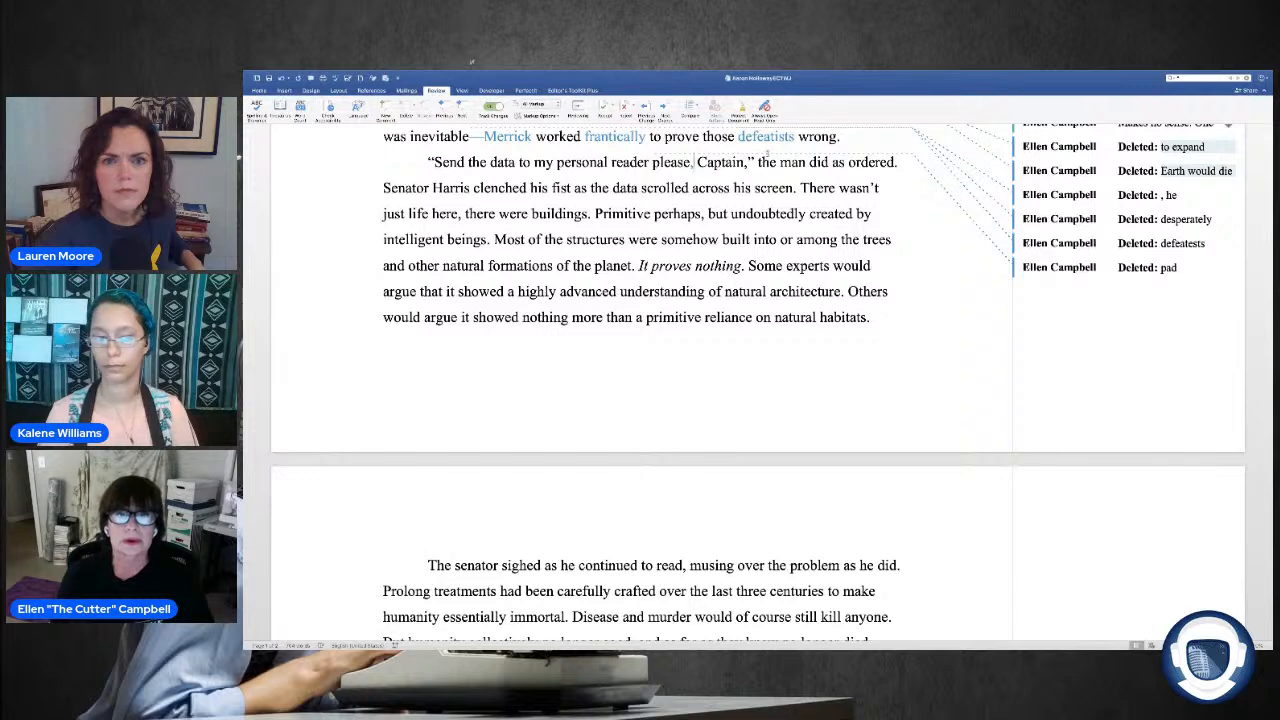
# Step: Examine the phrase "the man did as ordered" and reread the preceding paragraphs to check whom it refers to
pyautogui.moveTo(808, 163); pyautogui.dragTo(757, 163)
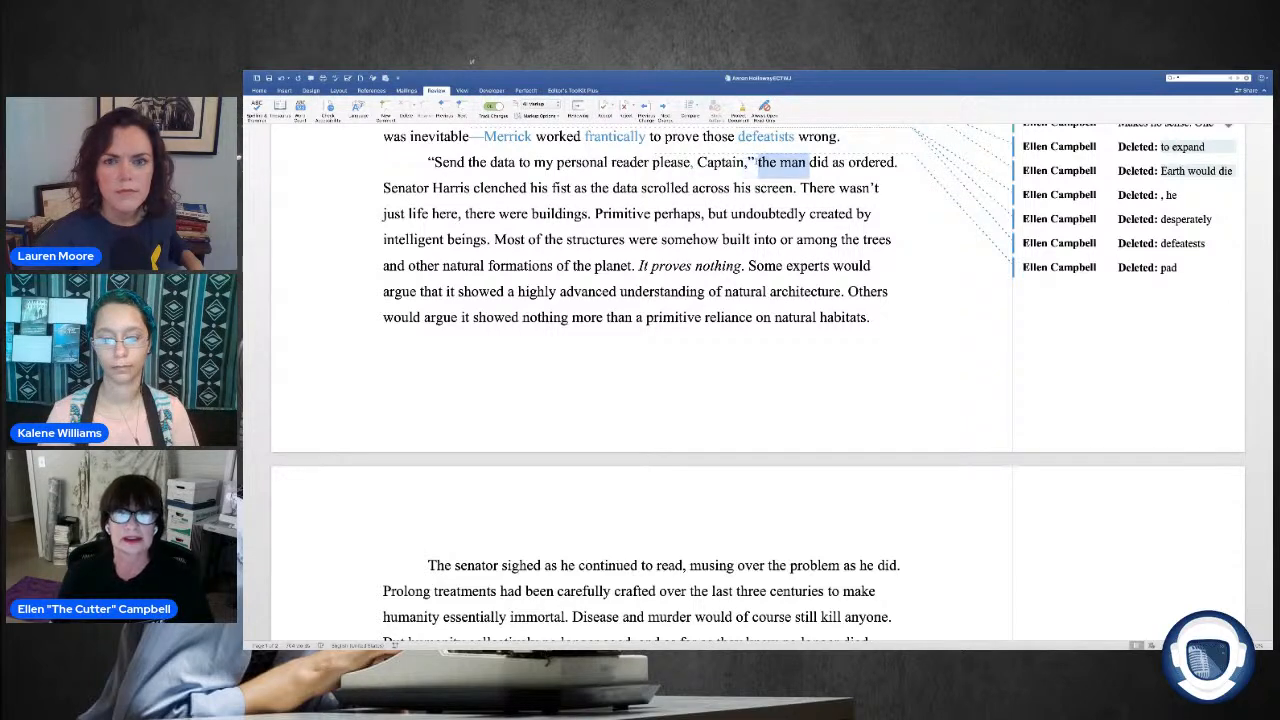
pyautogui.moveTo(897, 163); pyautogui.dragTo(758, 163)
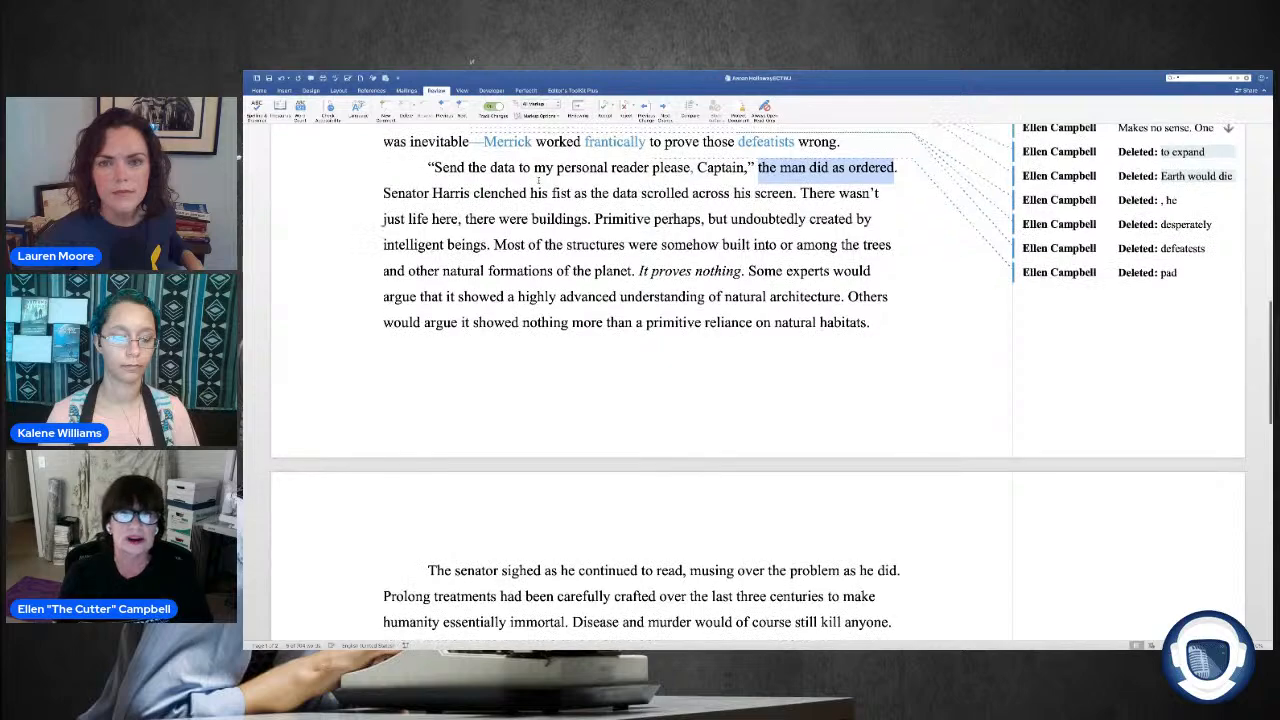
pyautogui.scroll(1, 539, 181)
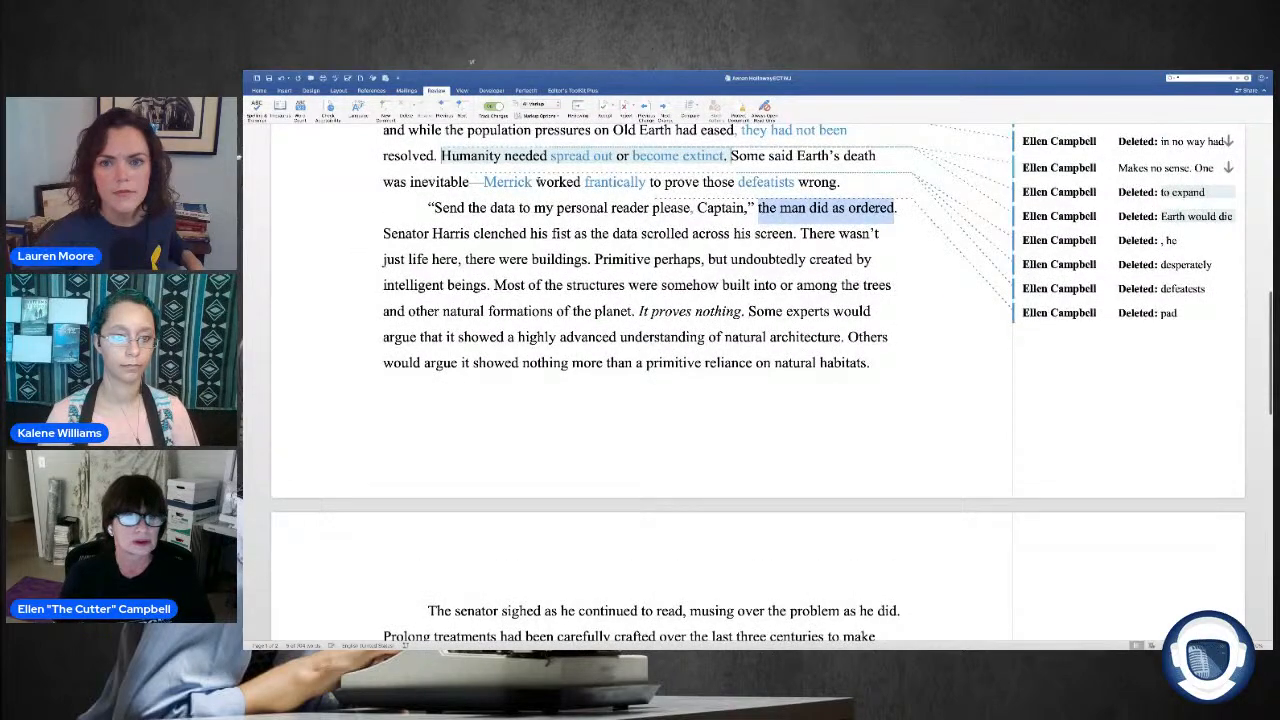
pyautogui.scroll(3, 538, 180)
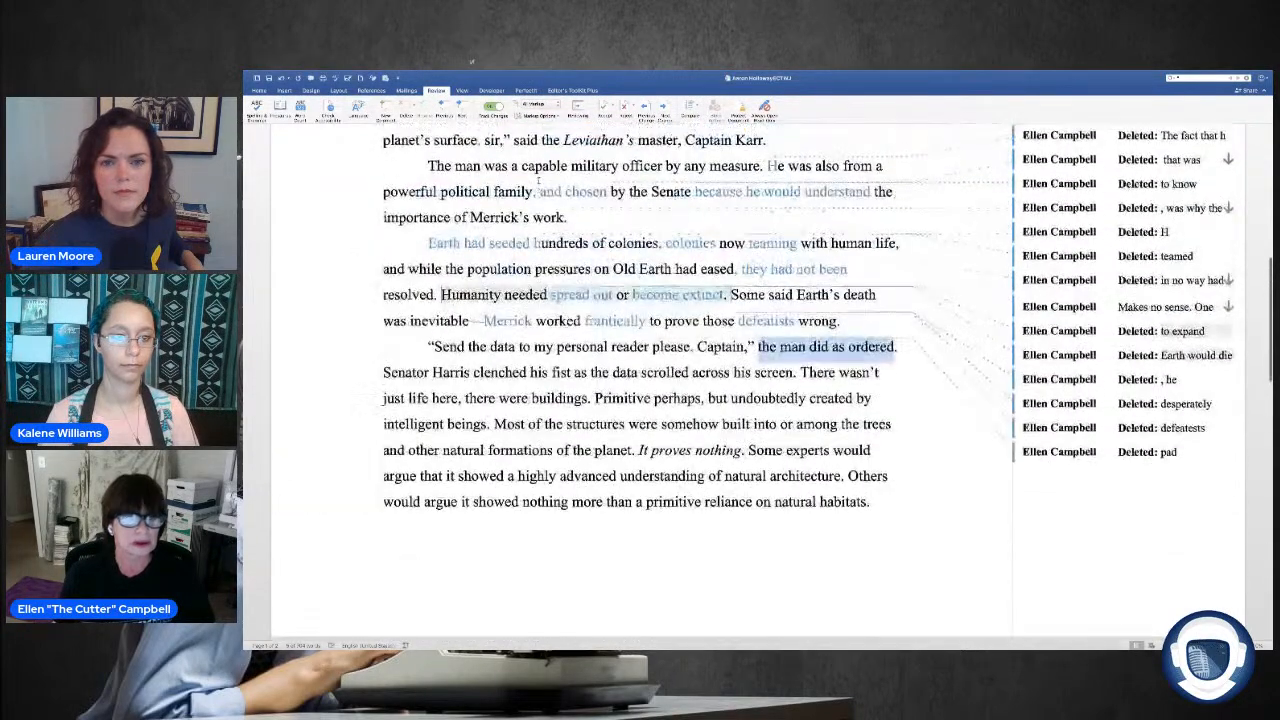
pyautogui.scroll(4, 538, 180)
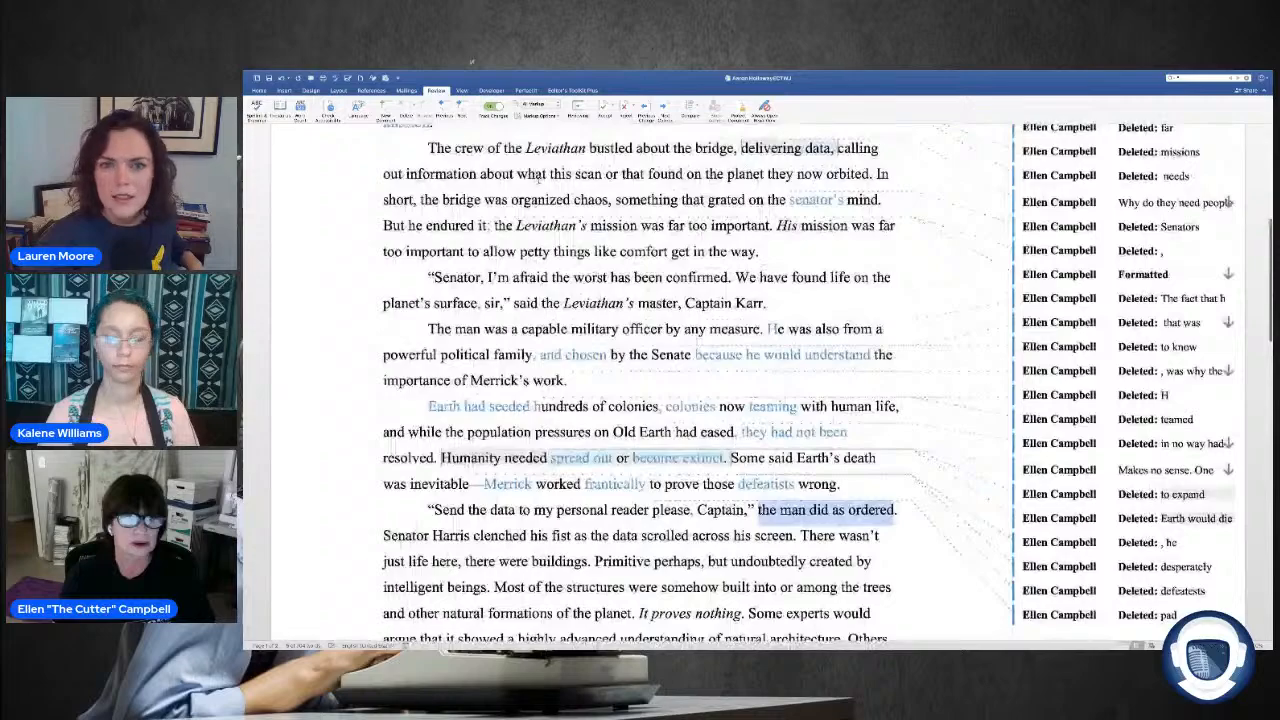
pyautogui.scroll(2, 538, 180)
pyautogui.scroll(1, 489, 165)
pyautogui.scroll(1, 489, 165)
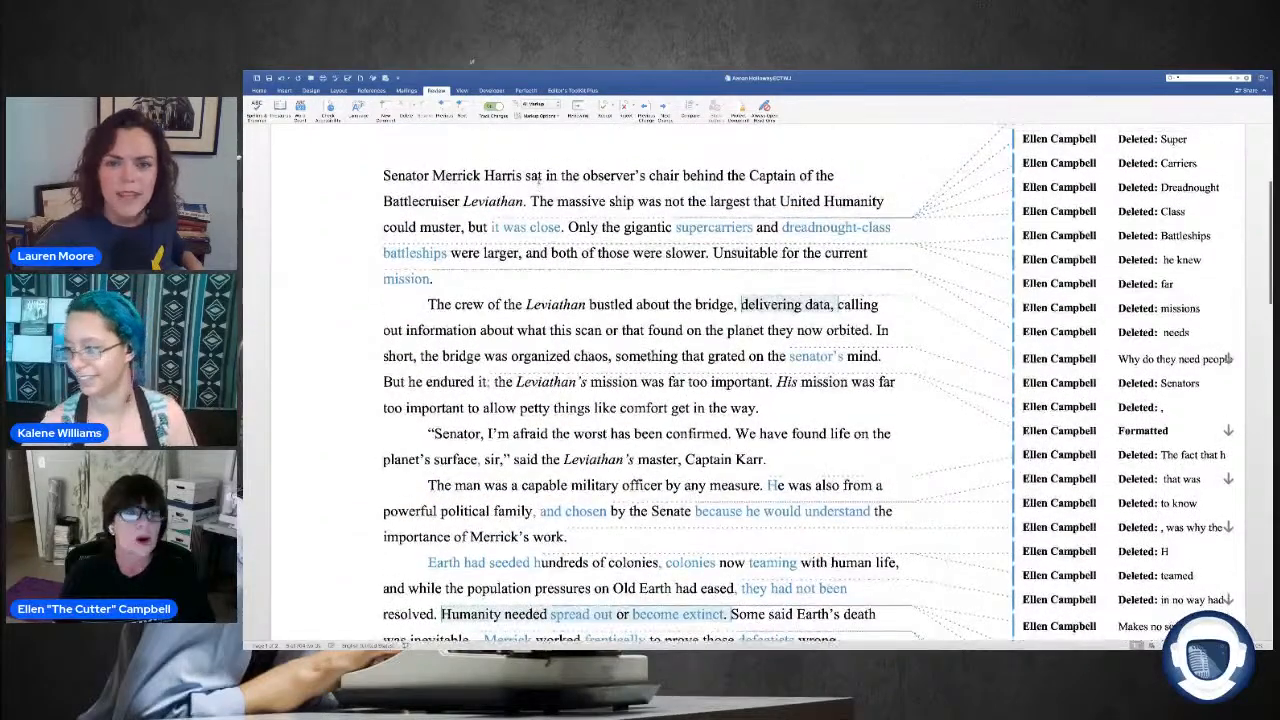
pyautogui.scroll(1, 489, 165)
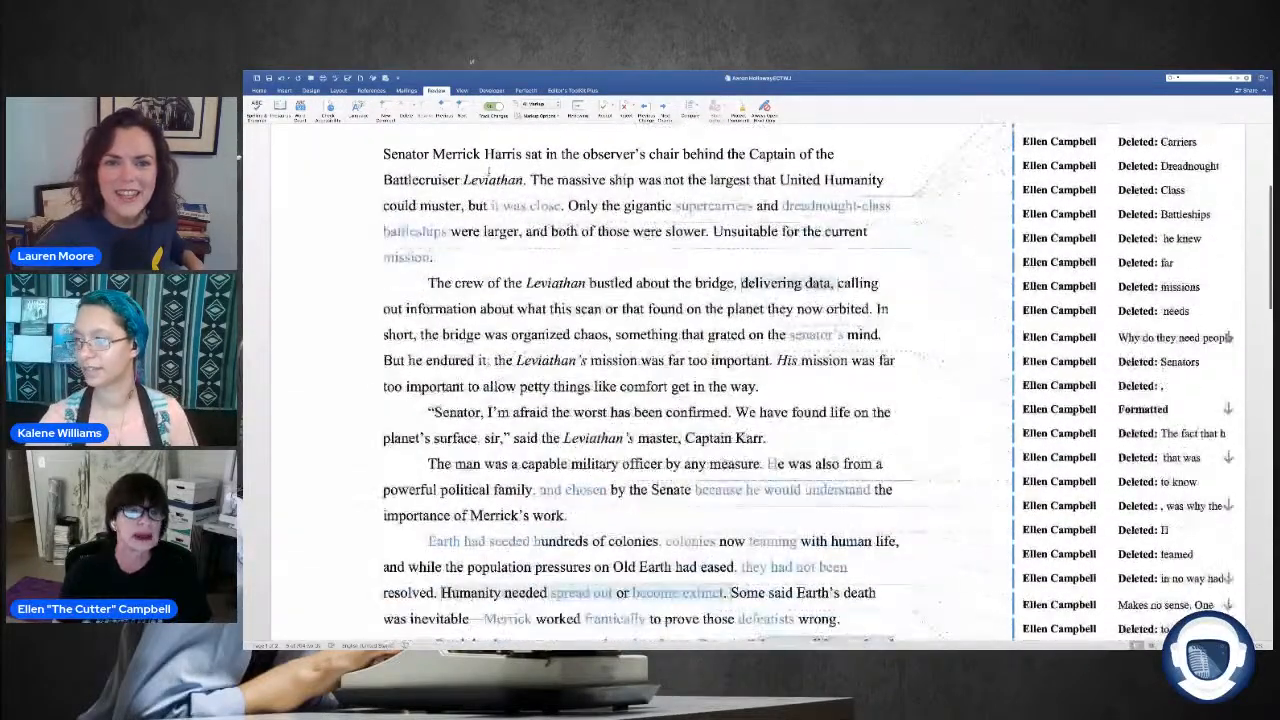
pyautogui.scroll(-5, 489, 170)
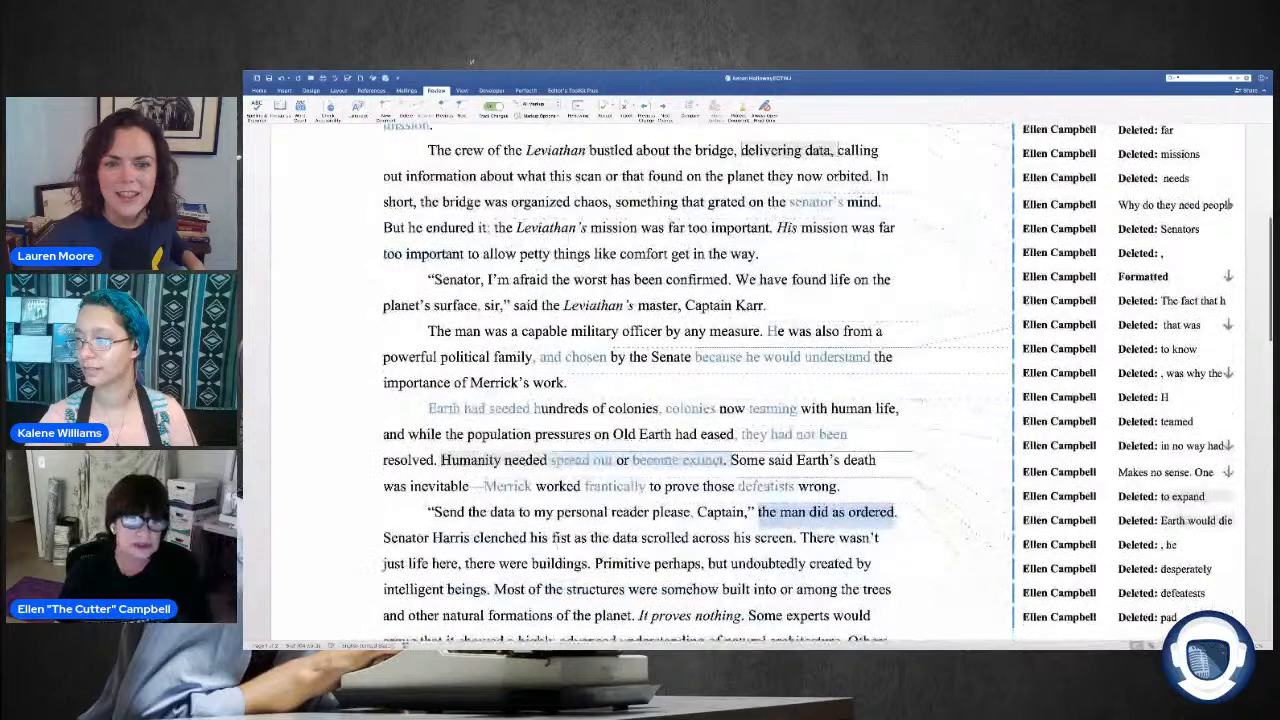
pyautogui.scroll(-2, 533, 382)
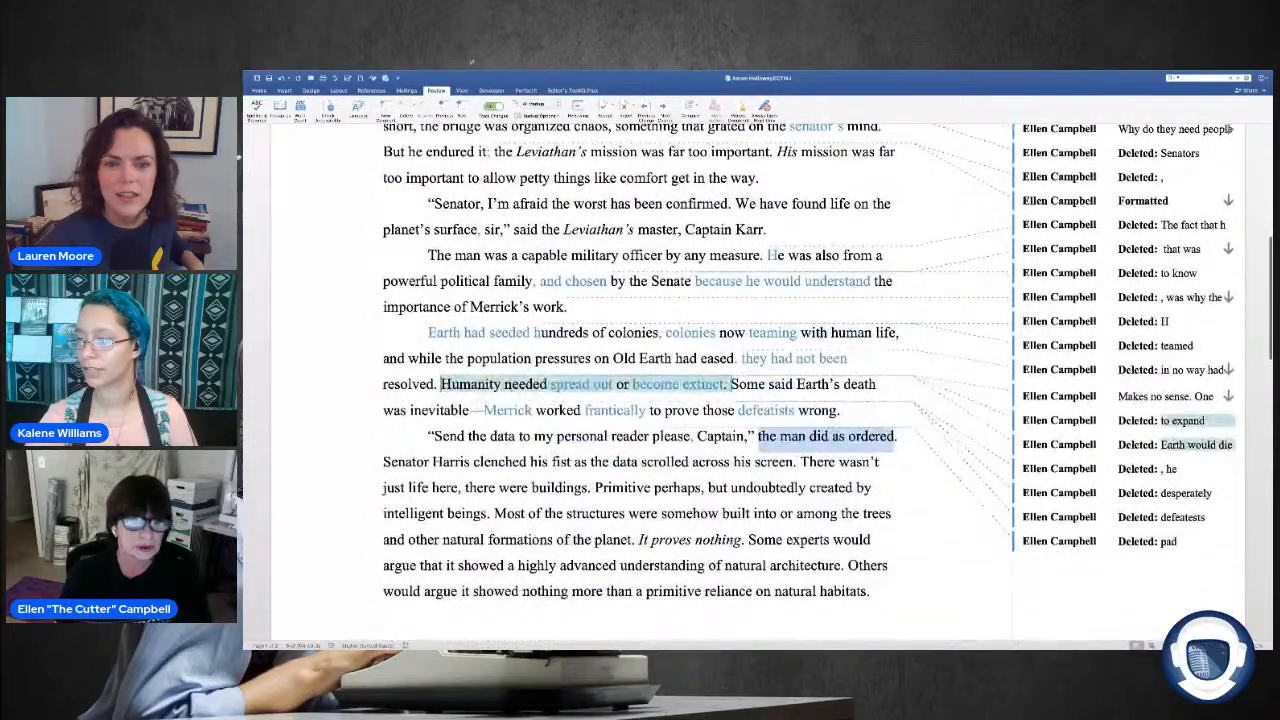
pyautogui.scroll(-1, 521, 404)
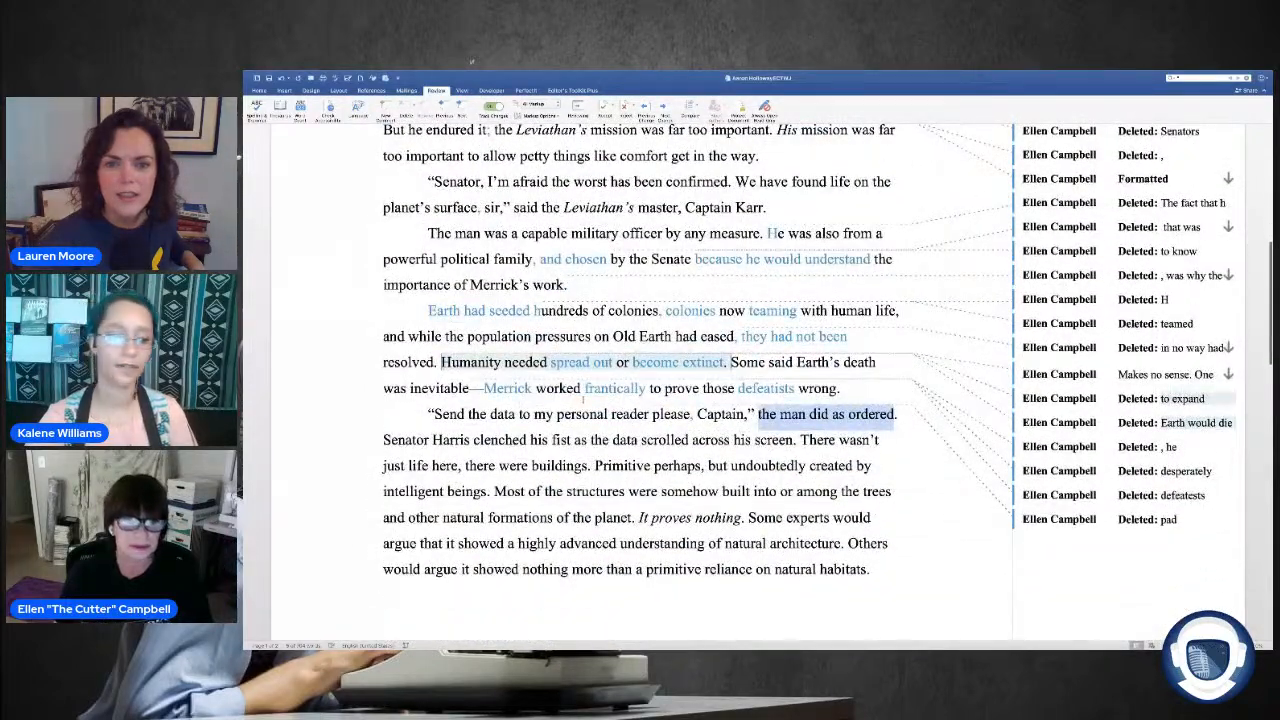
pyautogui.scroll(-1, 583, 400)
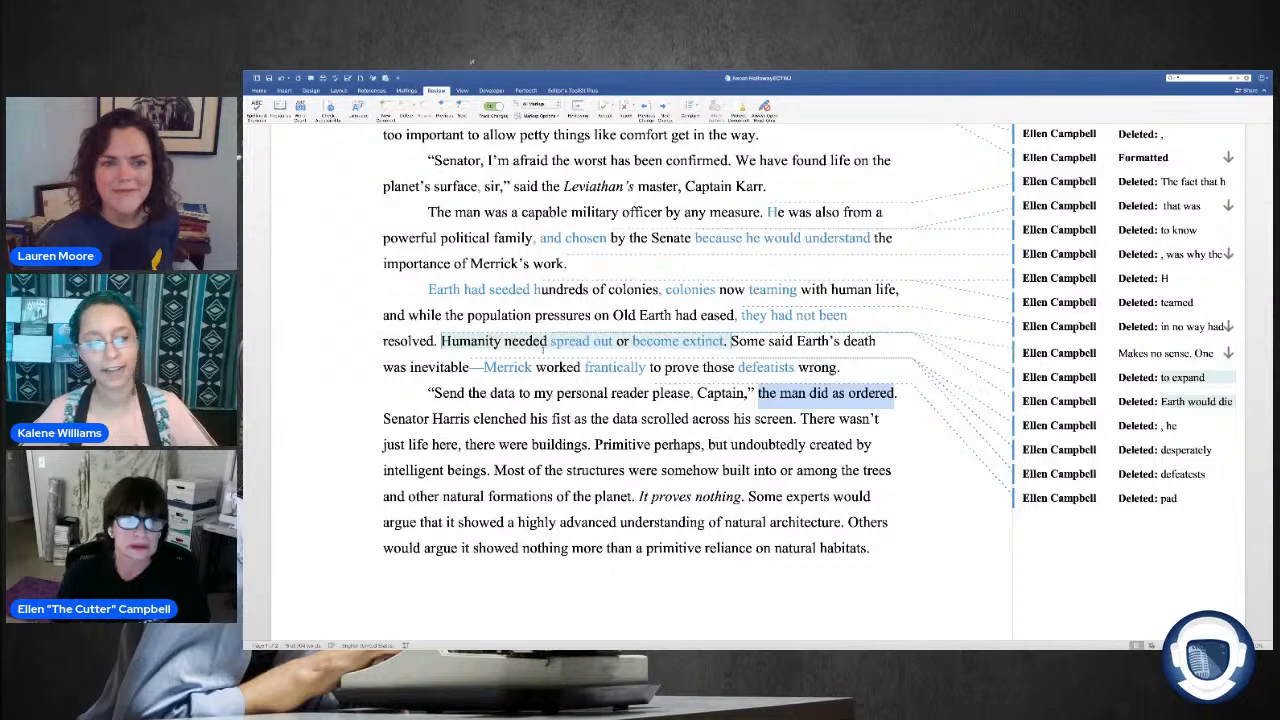
pyautogui.scroll(-1, 553, 316)
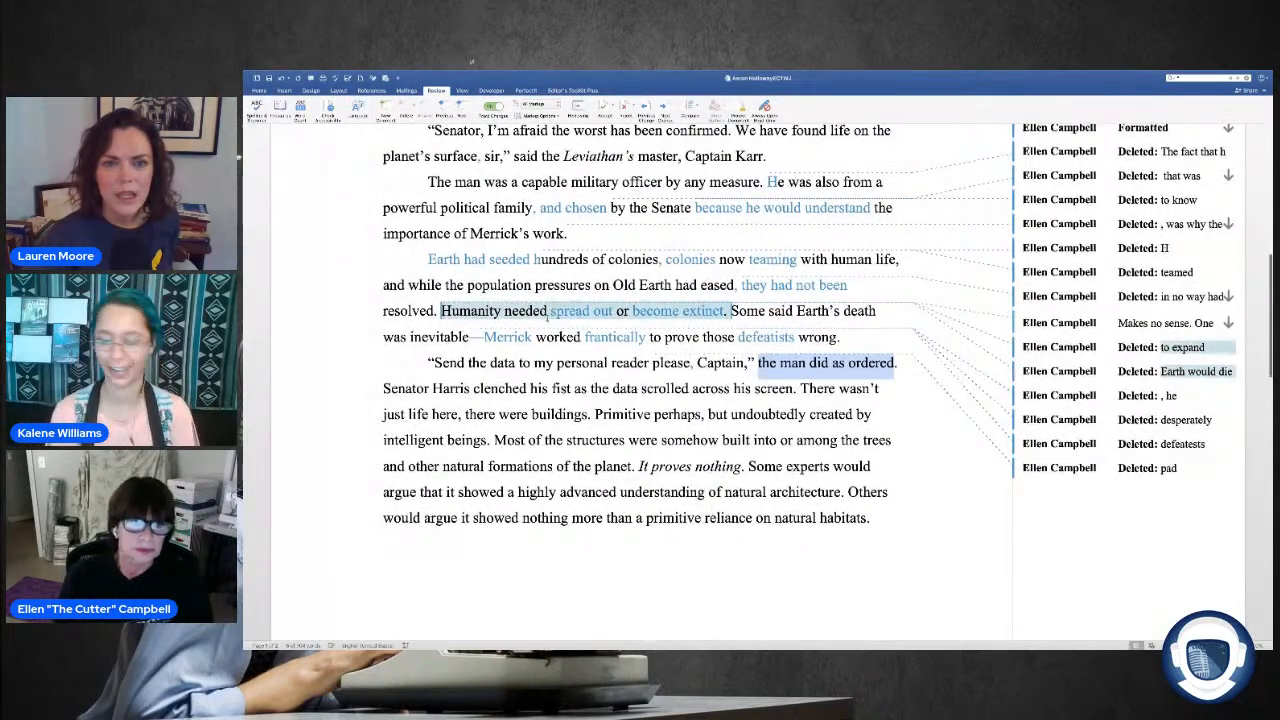
pyautogui.scroll(-1, 556, 312)
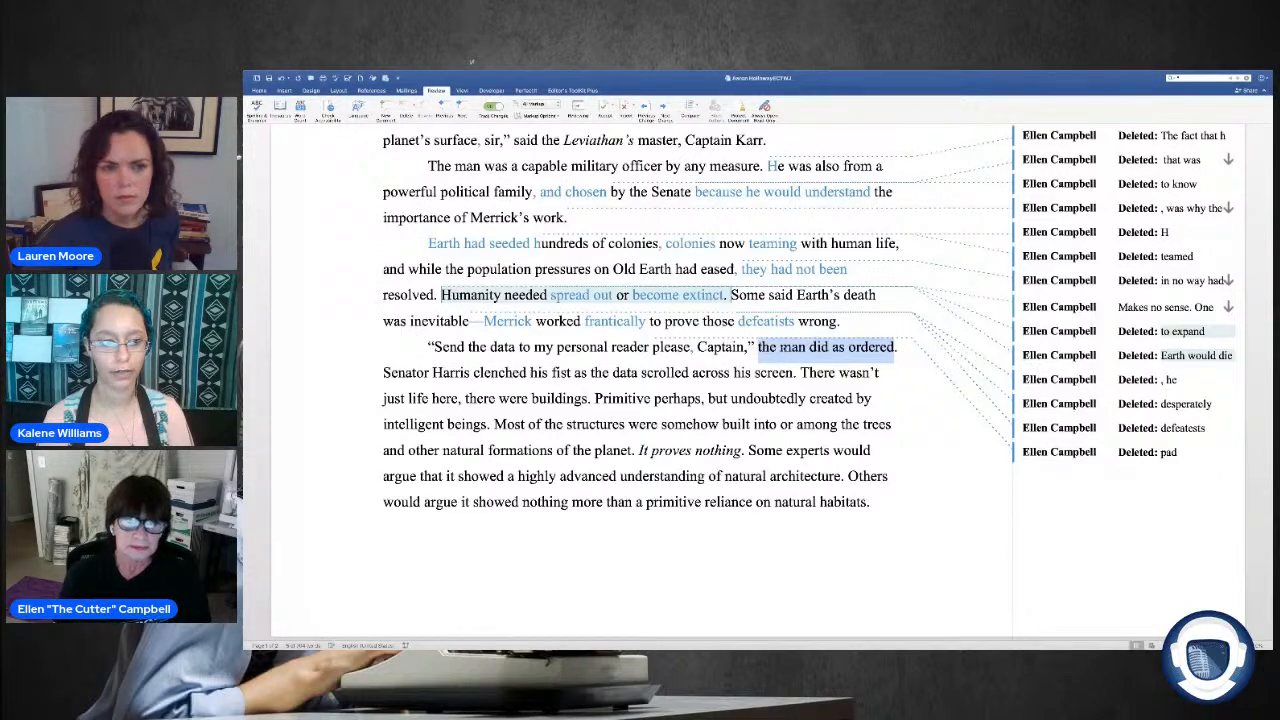
# Step: End the dialogue after "Captain" with a period instead of a comma, and replace "the man did as ordered." with a paragraph break
pyautogui.click(791, 357)
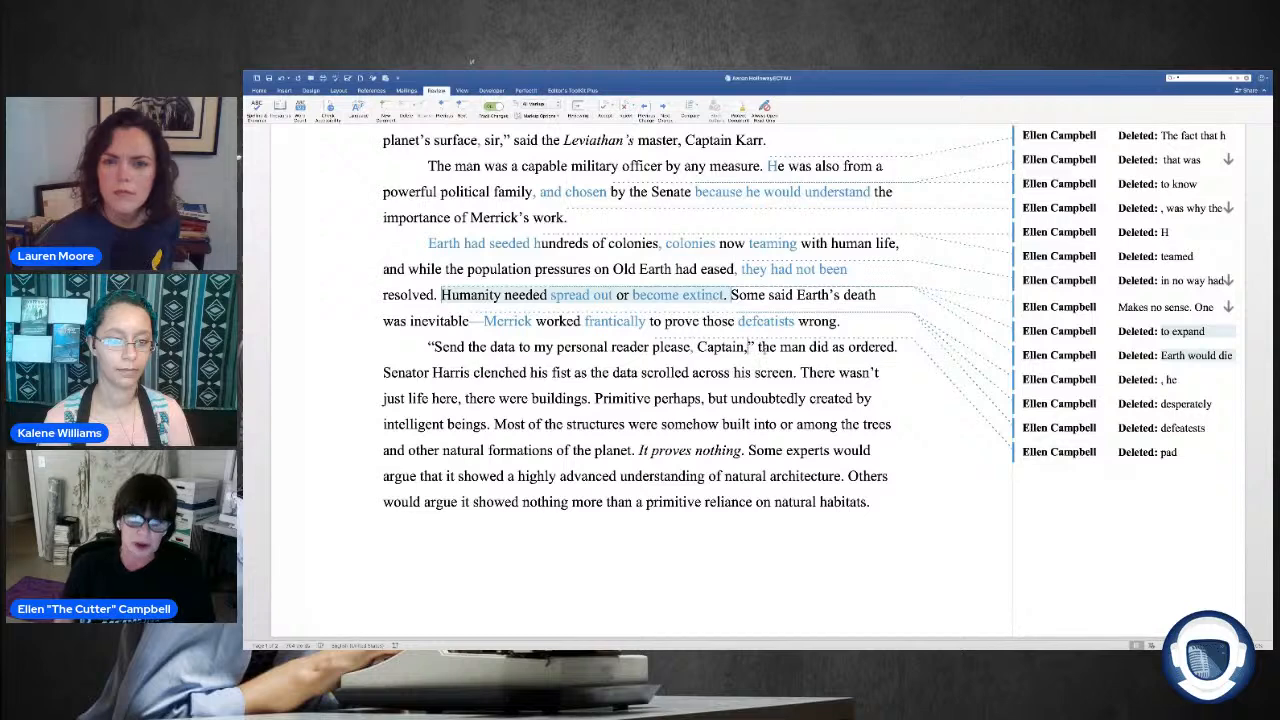
pyautogui.press('BackSpace')
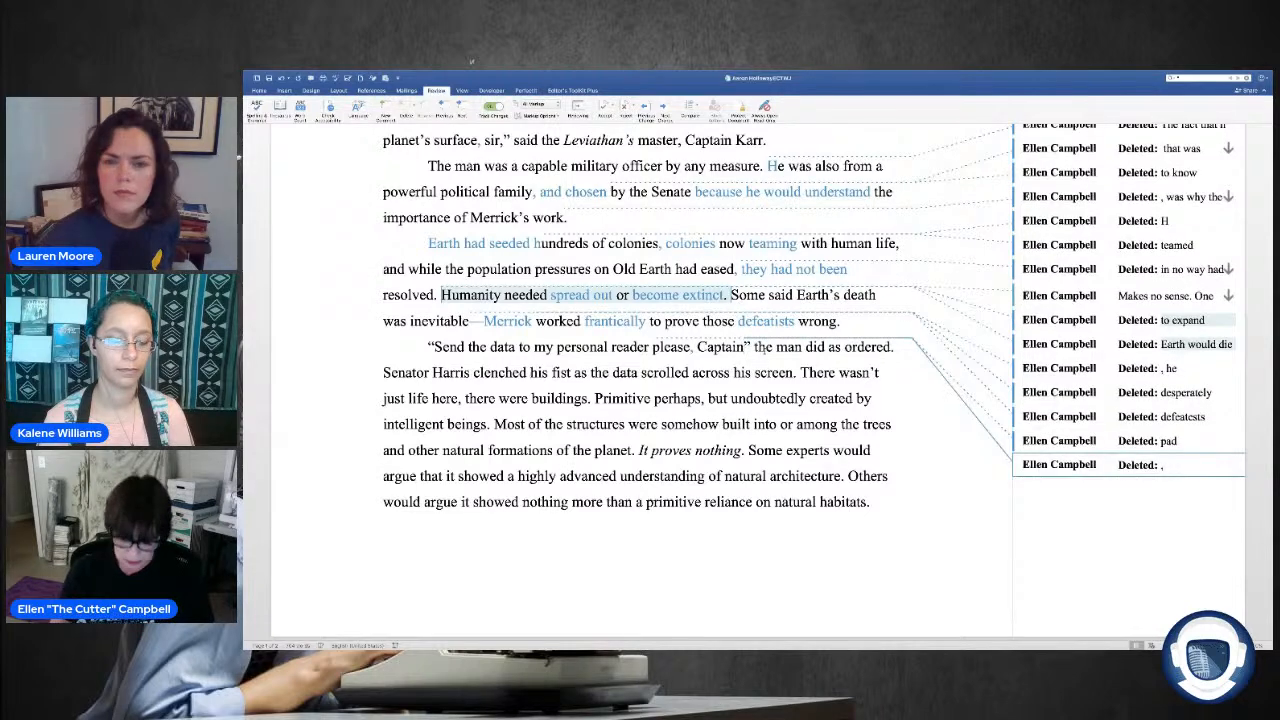
pyautogui.write('.')
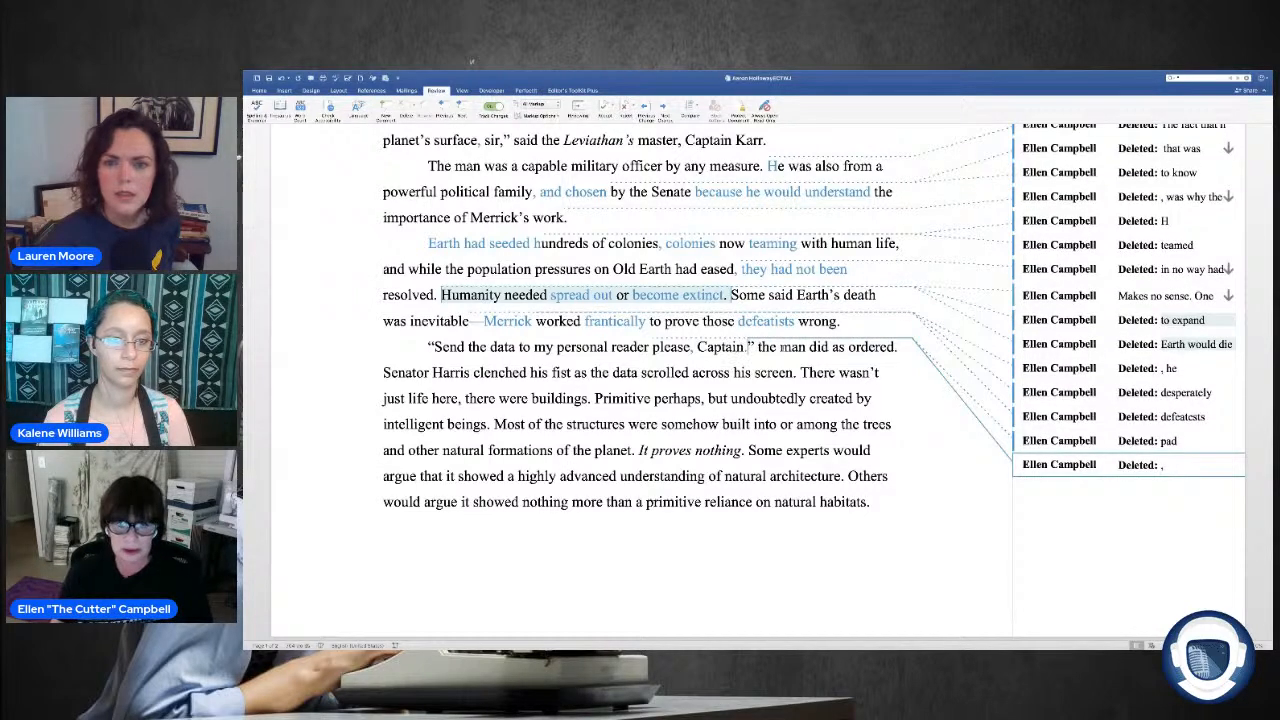
pyautogui.moveTo(758, 346); pyautogui.dragTo(900, 346)
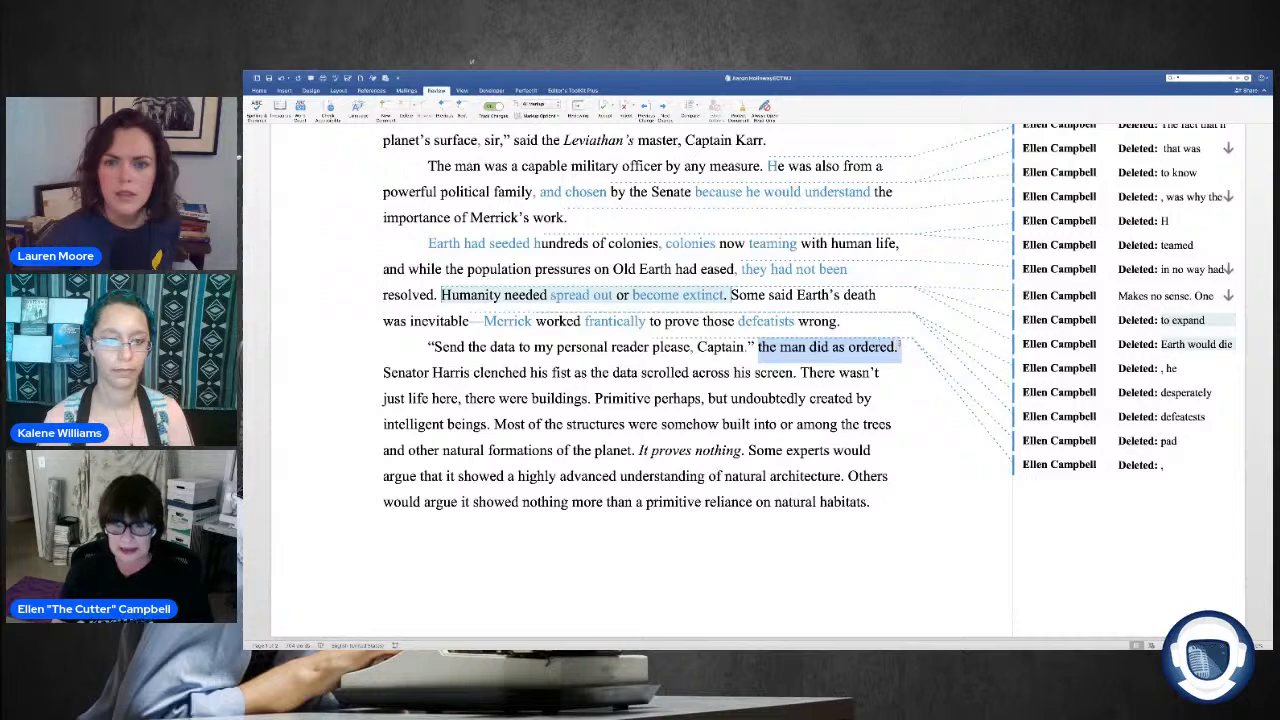
pyautogui.press('BackSpace')
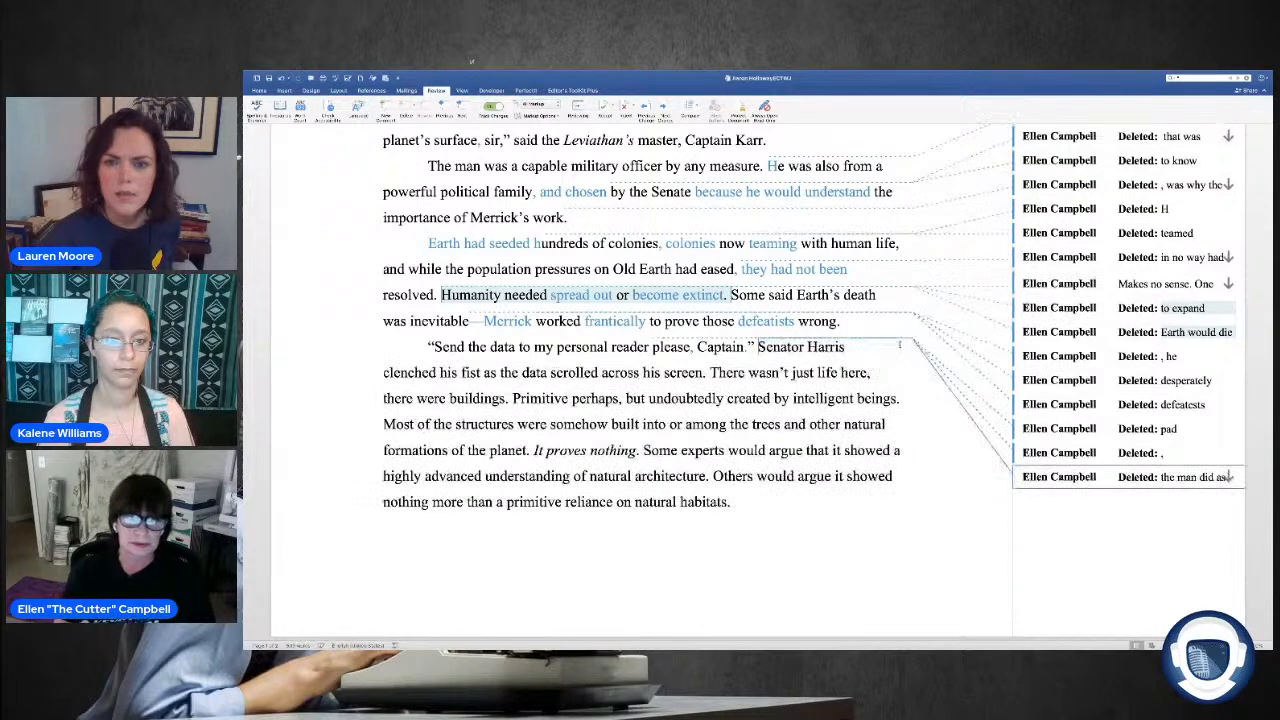
pyautogui.press('Return')
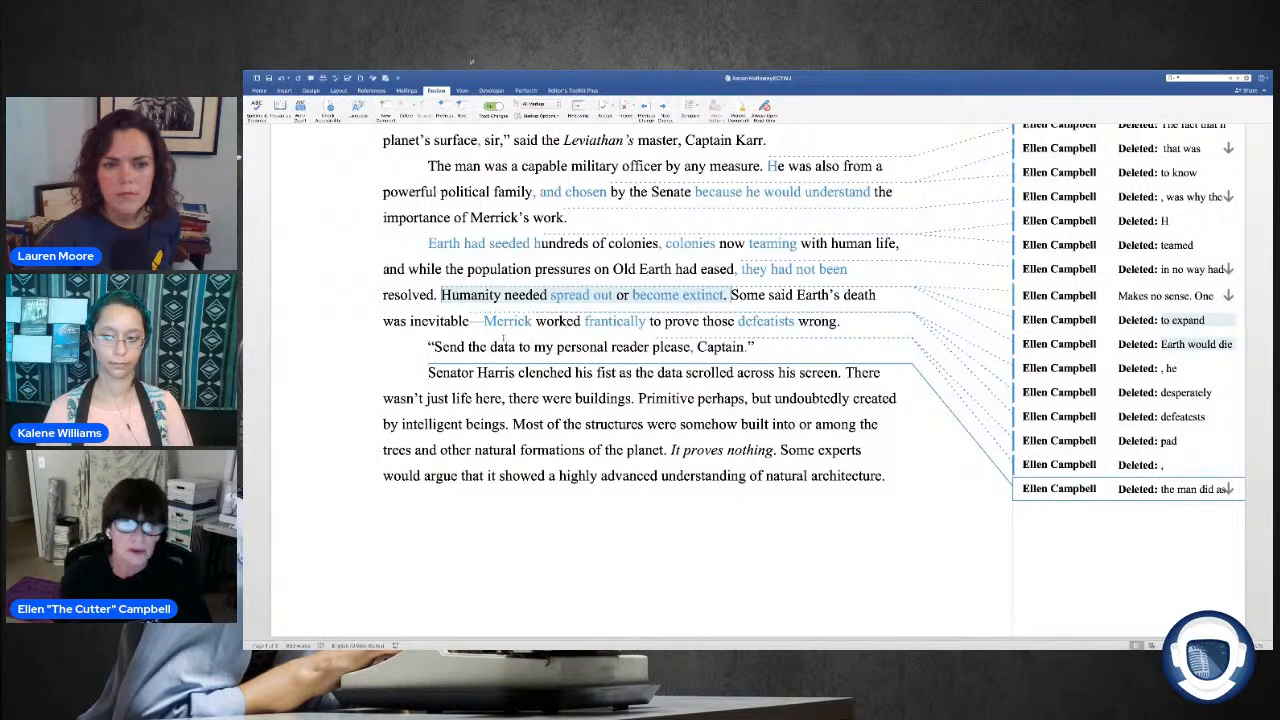
# Step: In the sentence about the structures, delete "somehow" before "built" and "the" before "trees"
pyautogui.scroll(-1, 531, 346)
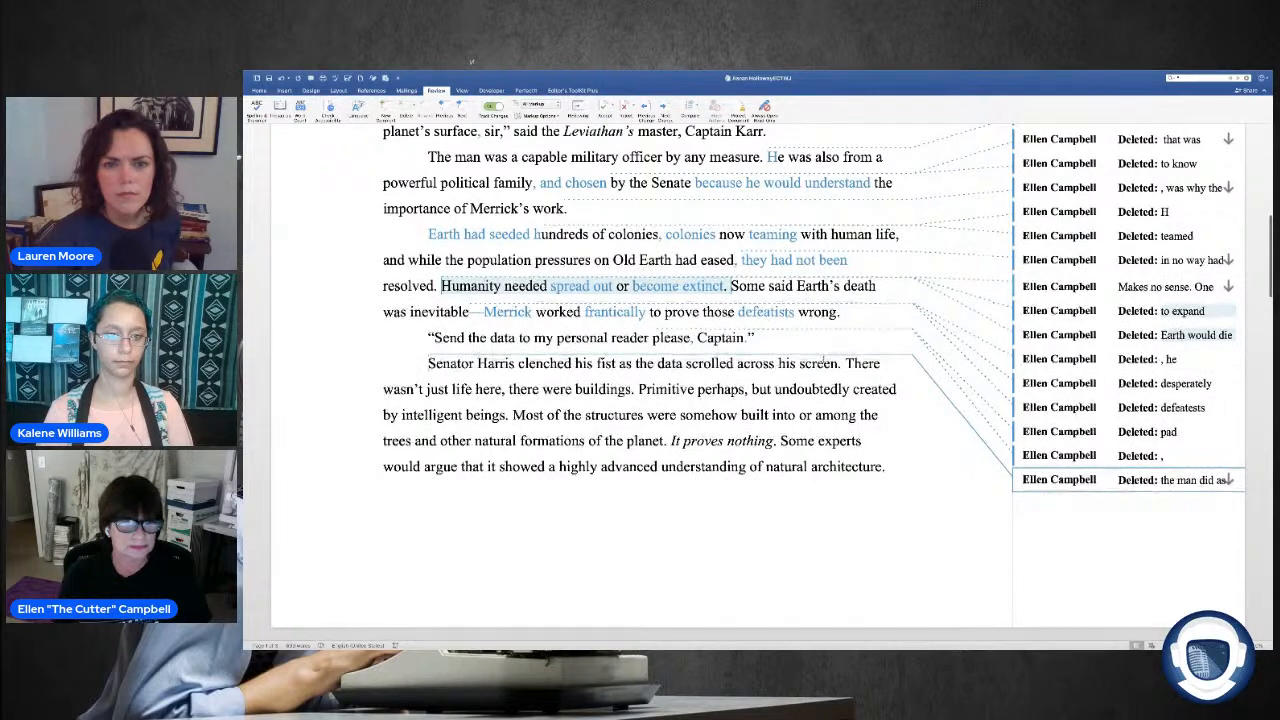
pyautogui.scroll(1, 795, 376)
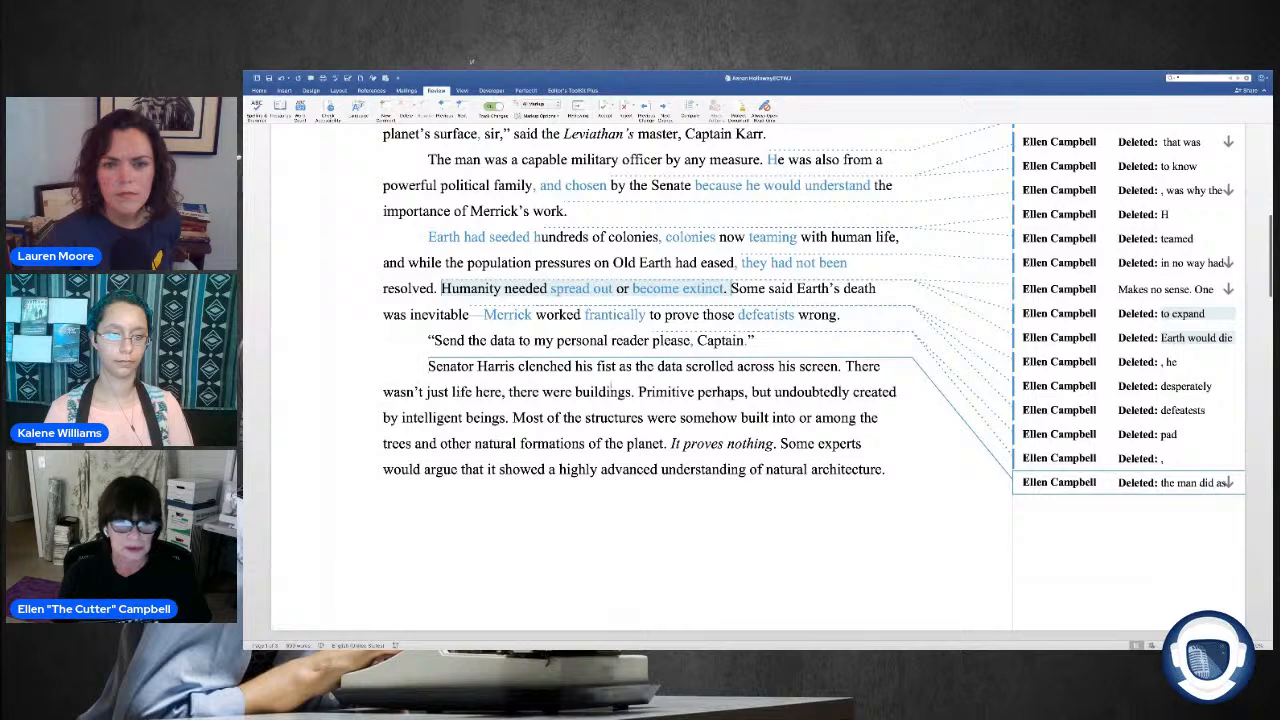
pyautogui.scroll(-3, 365, 310)
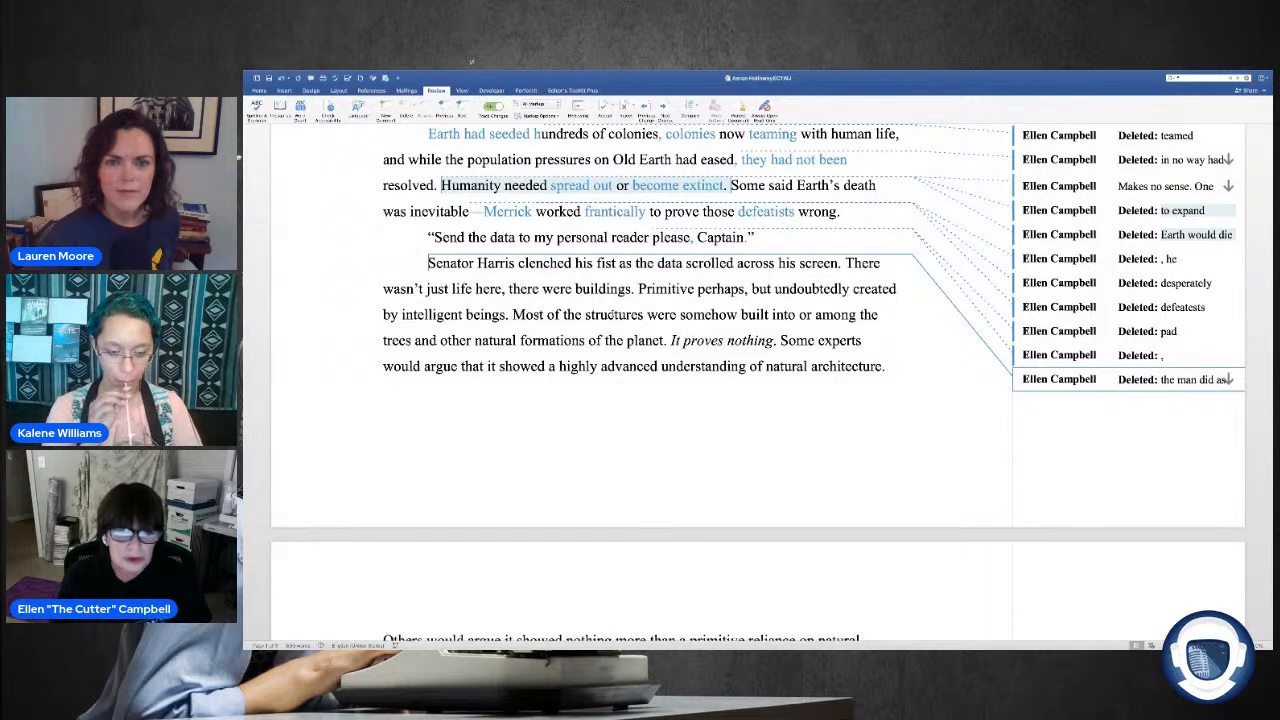
pyautogui.moveTo(738, 316); pyautogui.dragTo(681, 322)
pyautogui.press('Delete')
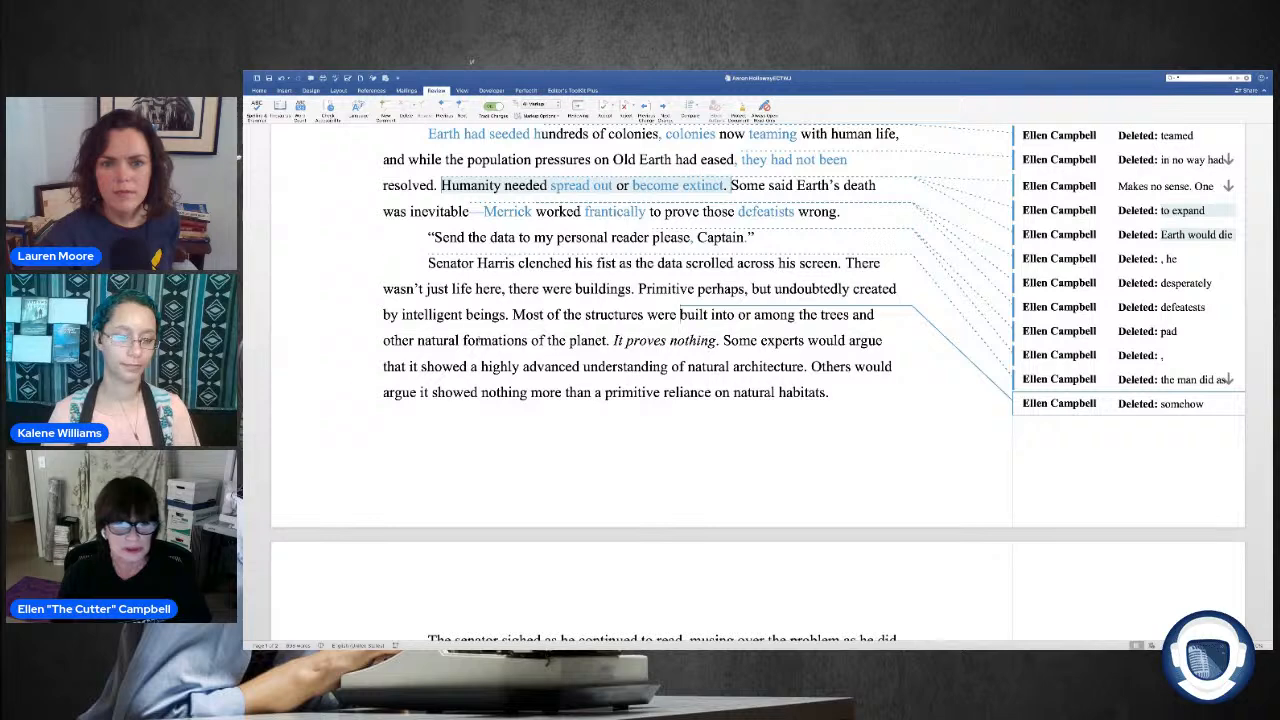
pyautogui.moveTo(817, 316); pyautogui.dragTo(799, 316)
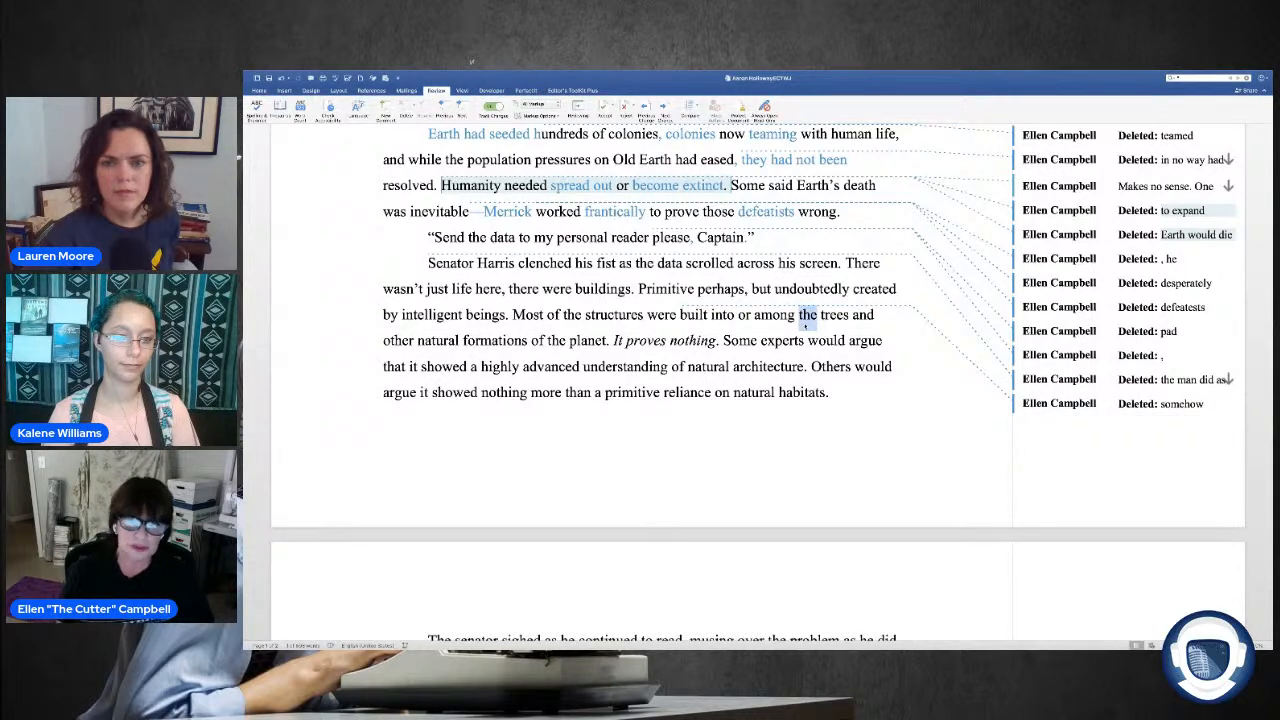
pyautogui.press('Delete')
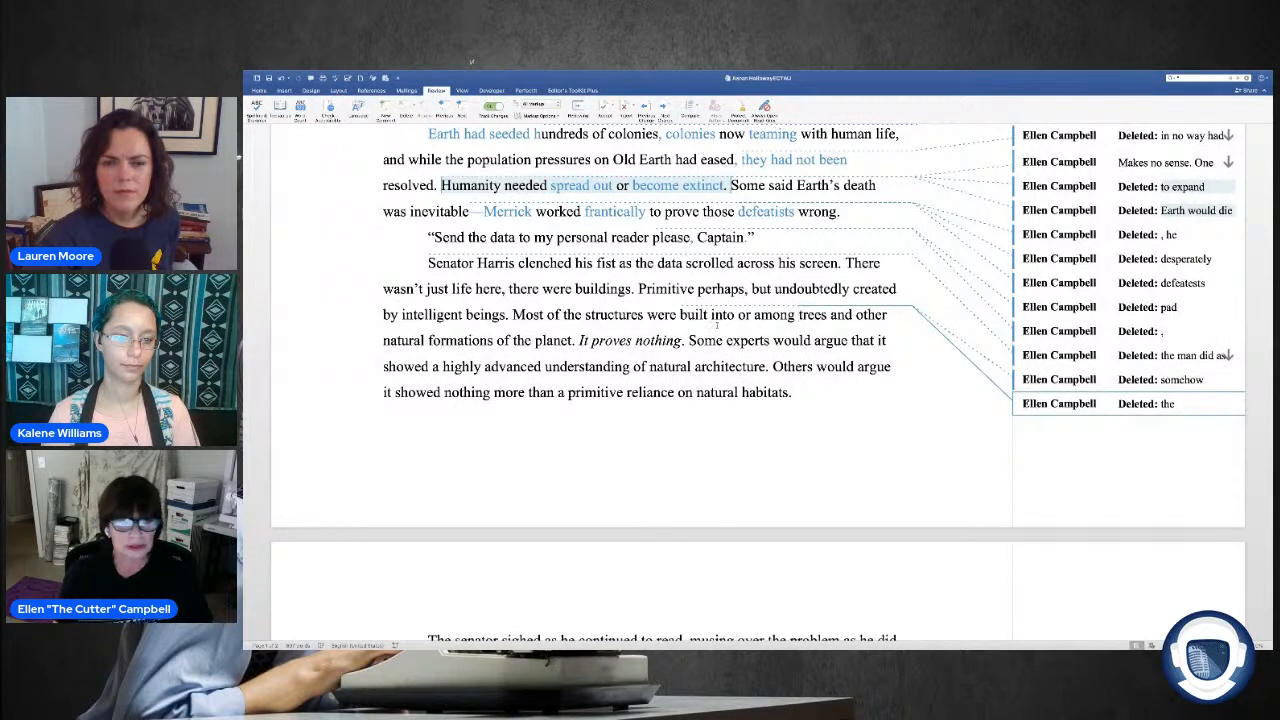
# Step: Delete "of the planet" after "natural formations" in the sentence about the structures
pyautogui.moveTo(852, 316); pyautogui.dragTo(831, 317)
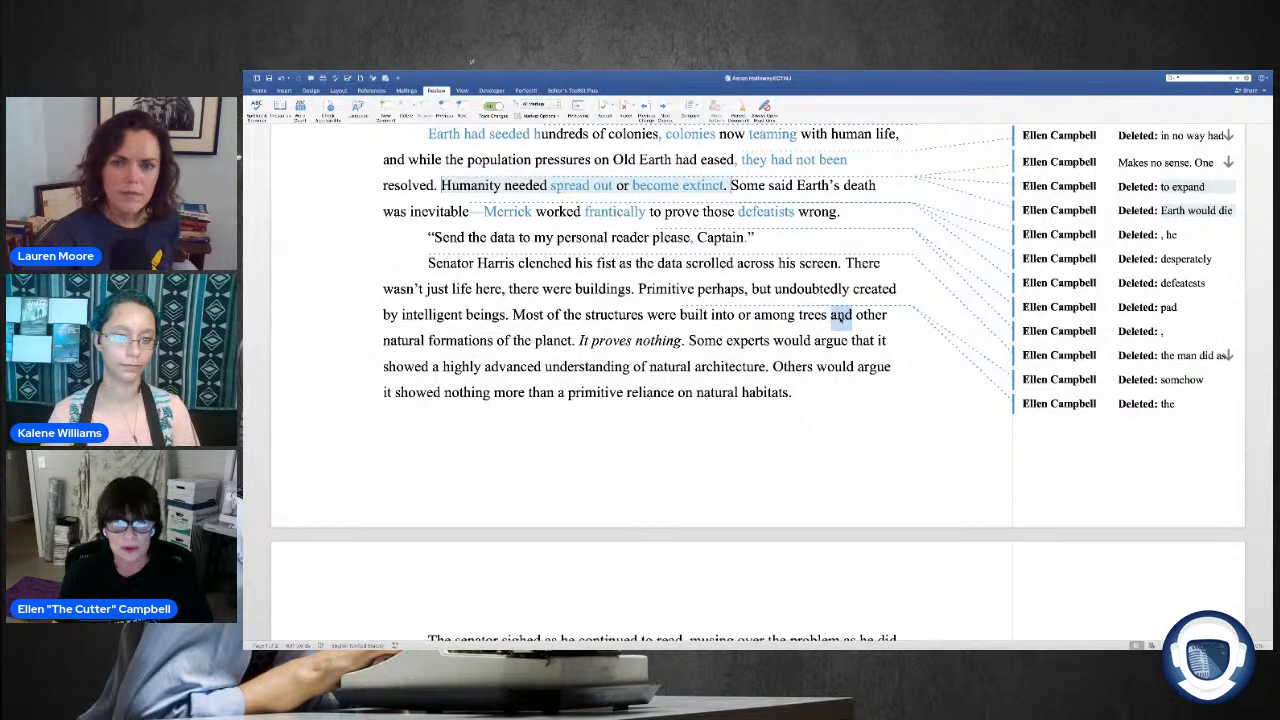
pyautogui.click(498, 341)
pyautogui.moveTo(498, 341); pyautogui.dragTo(558, 342)
pyautogui.press('Delete')
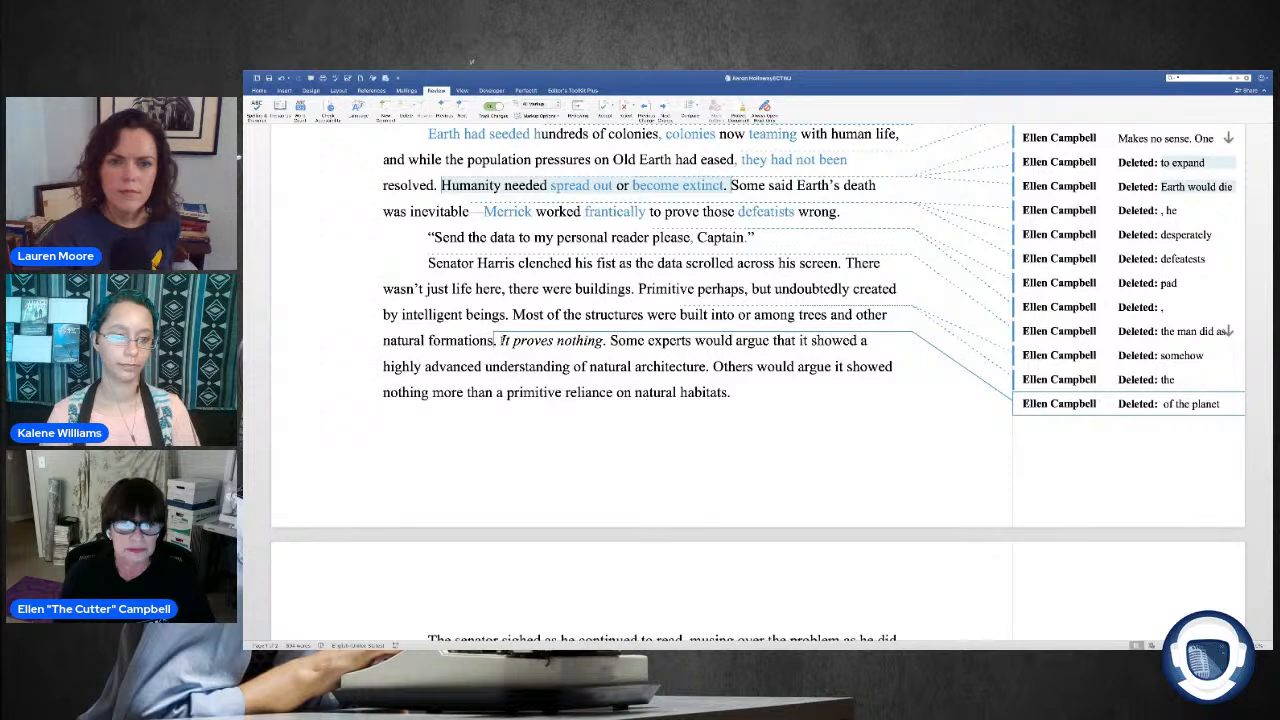
# Step: Attach a comment to the italic sentence "It proves nothing." reading "Need some clarifivation. What ing?"
pyautogui.moveTo(500, 341); pyautogui.dragTo(603, 341)
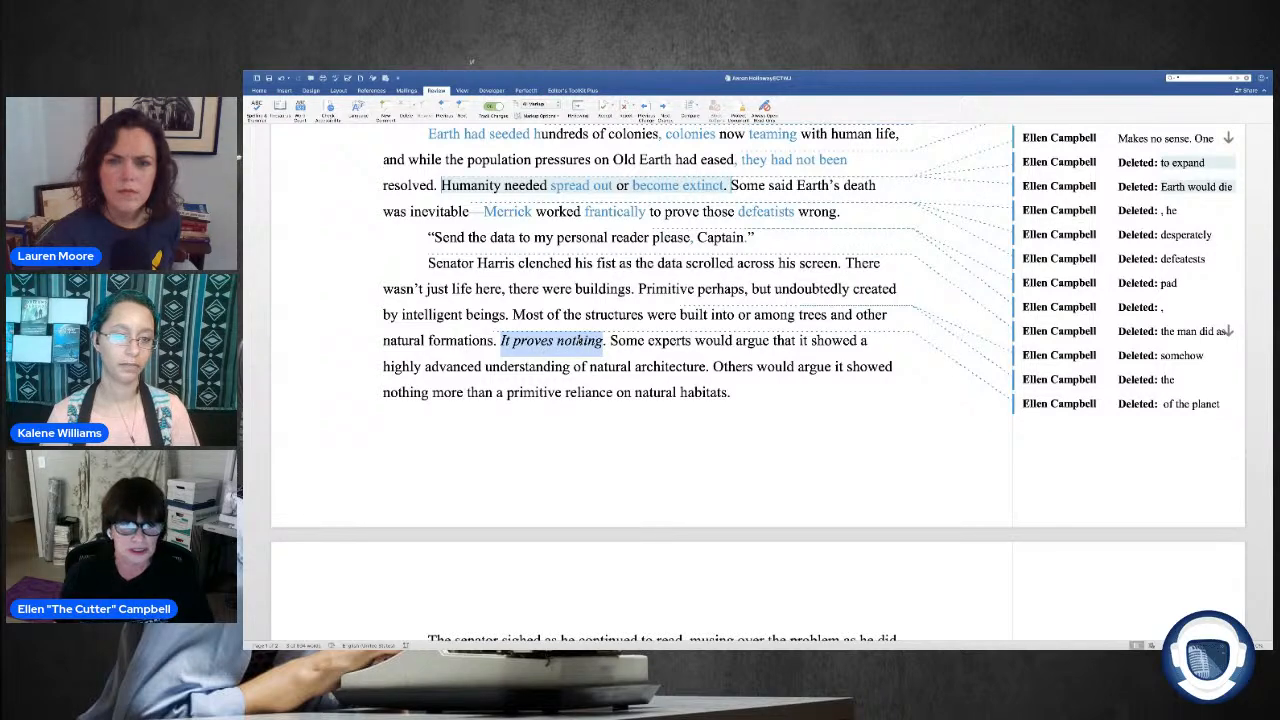
pyautogui.moveTo(500, 341); pyautogui.dragTo(607, 352)
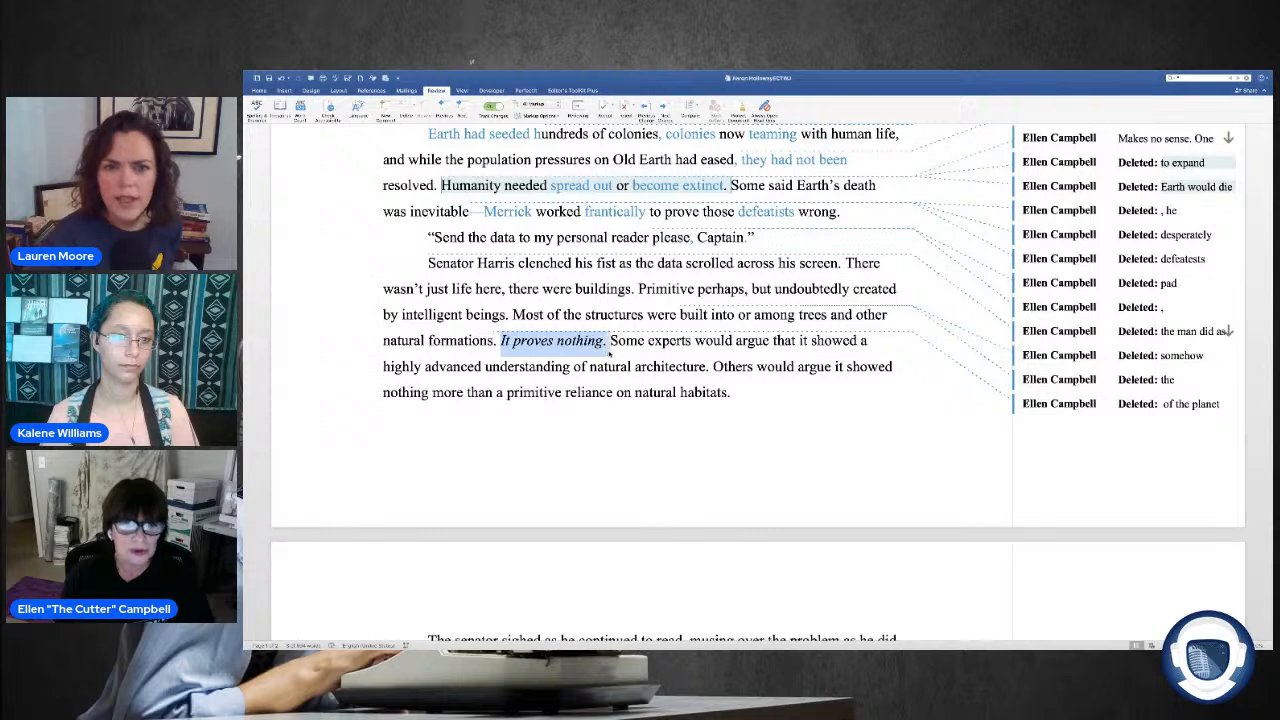
pyautogui.click(385, 106)
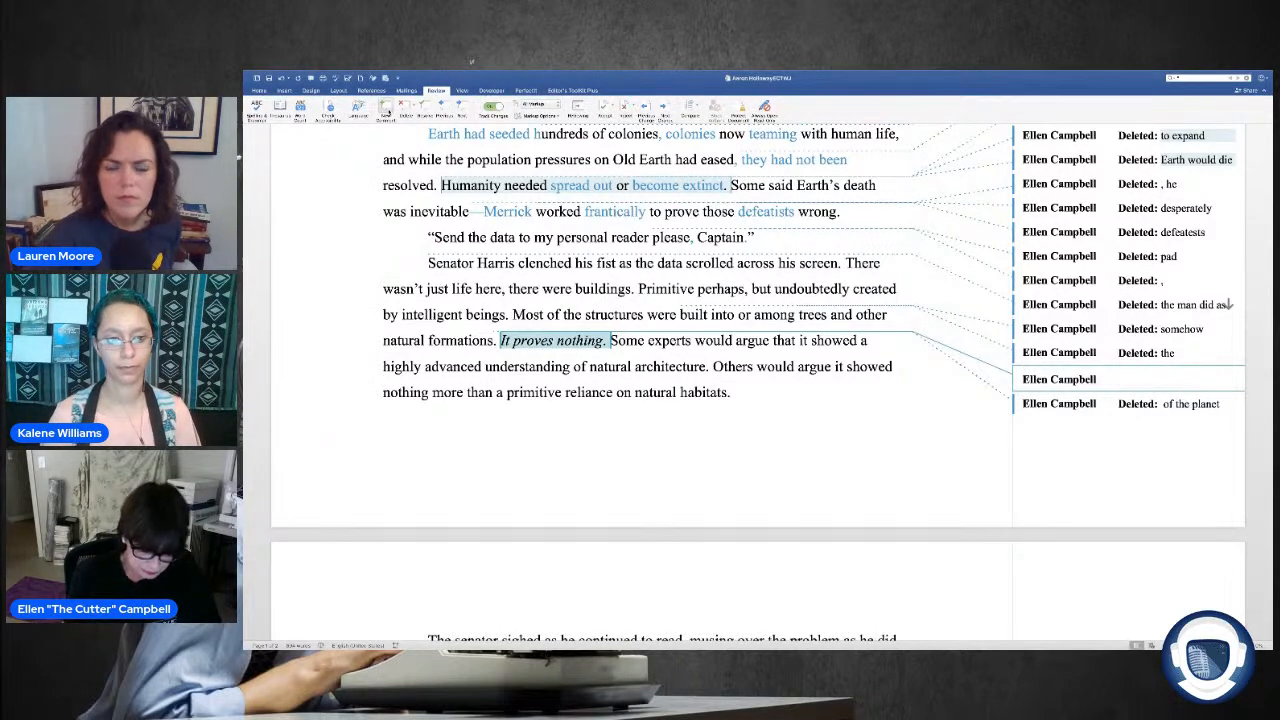
pyautogui.write('Need')
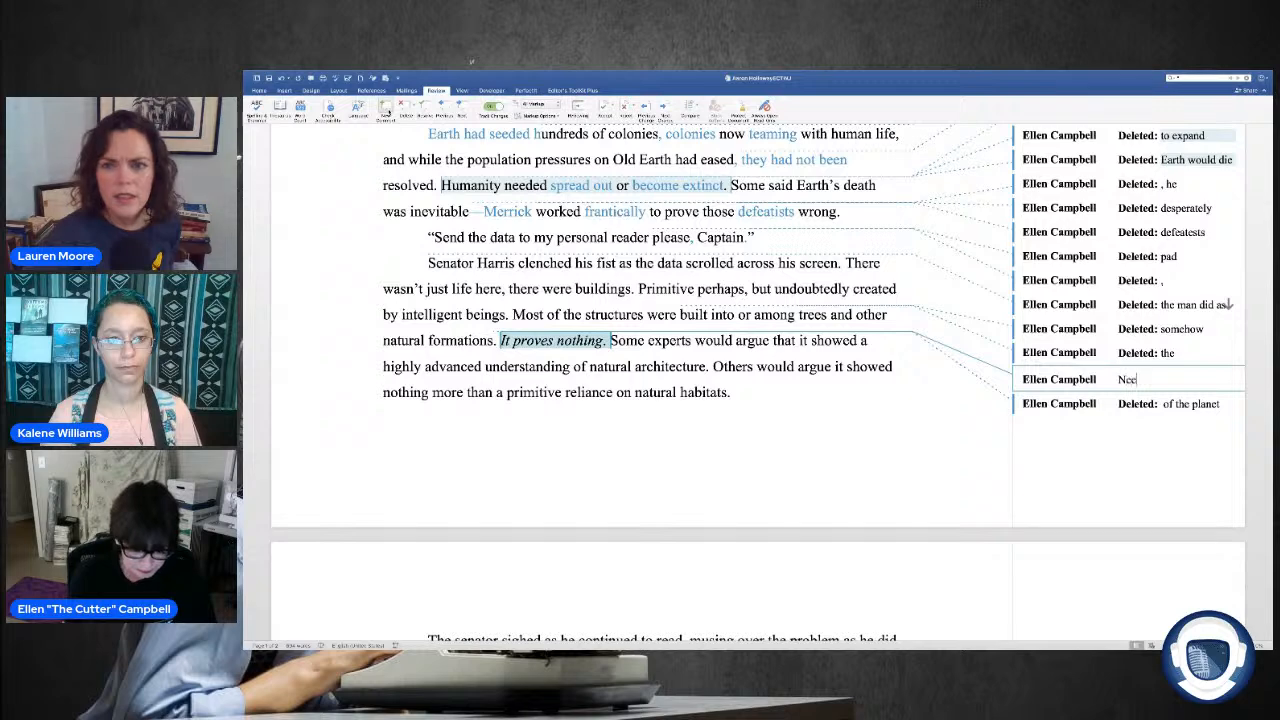
pyautogui.write(' some c')
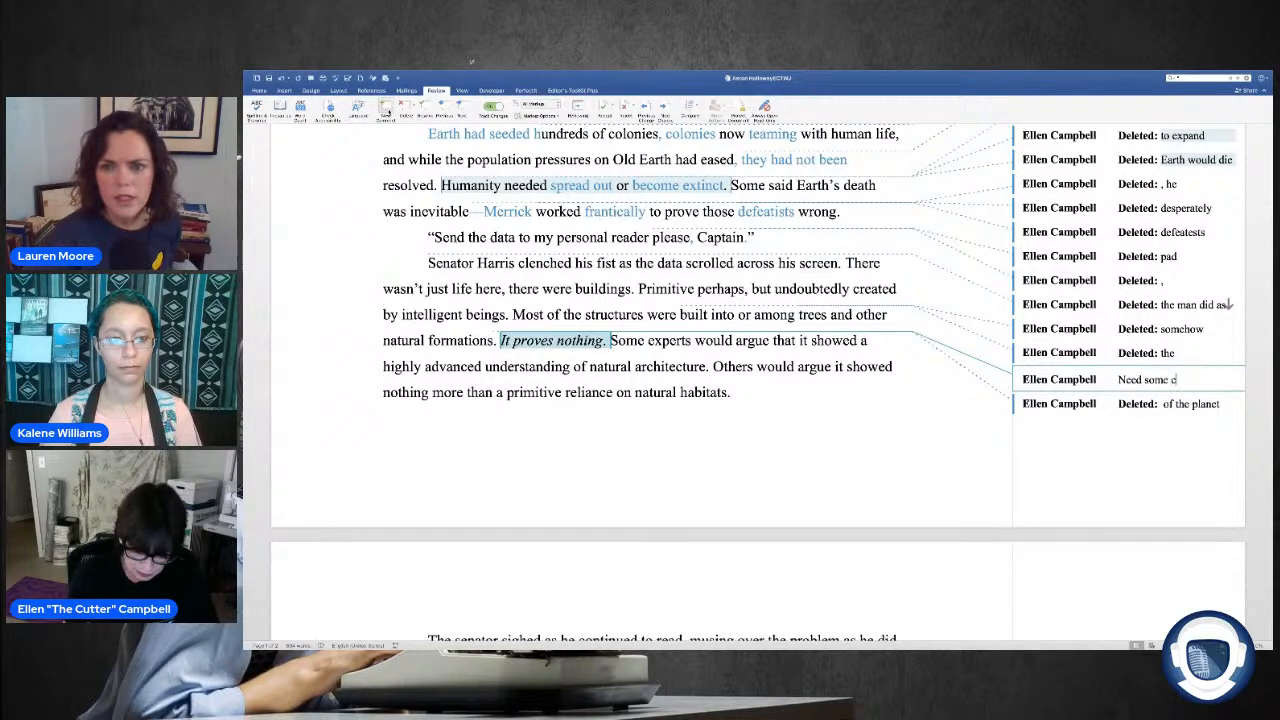
pyautogui.write('larification.')
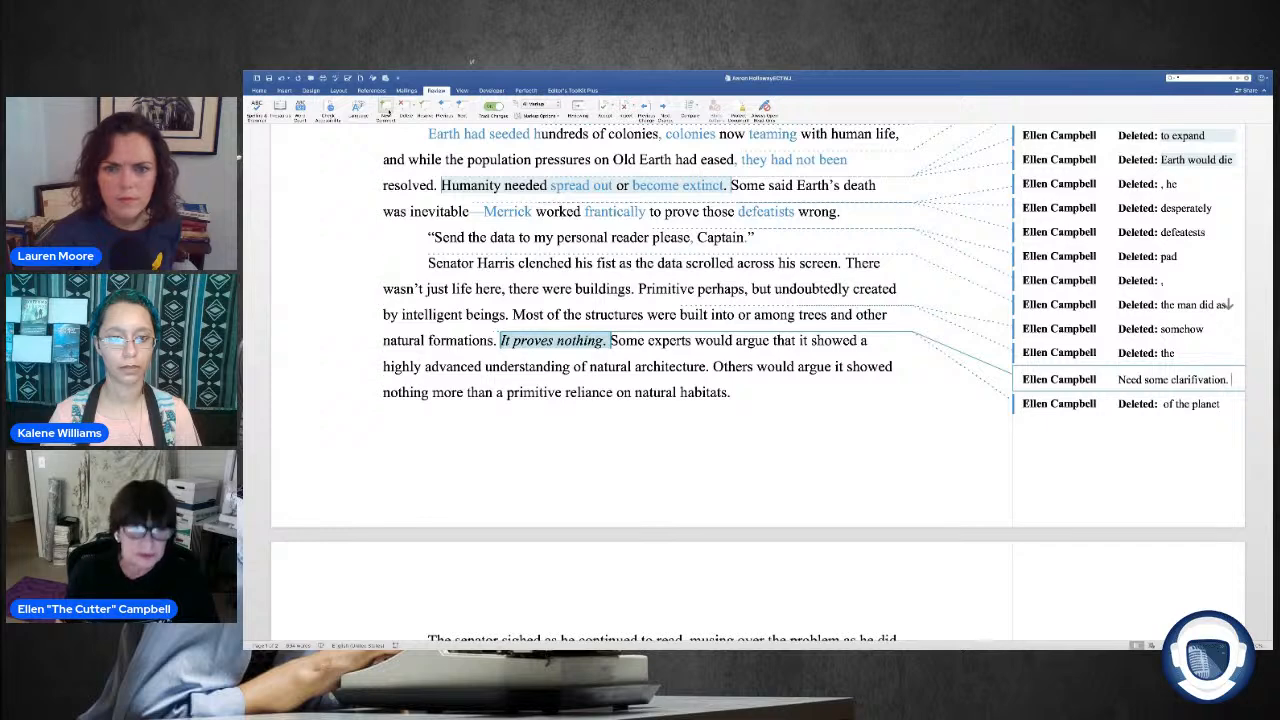
pyautogui.write(' Who')
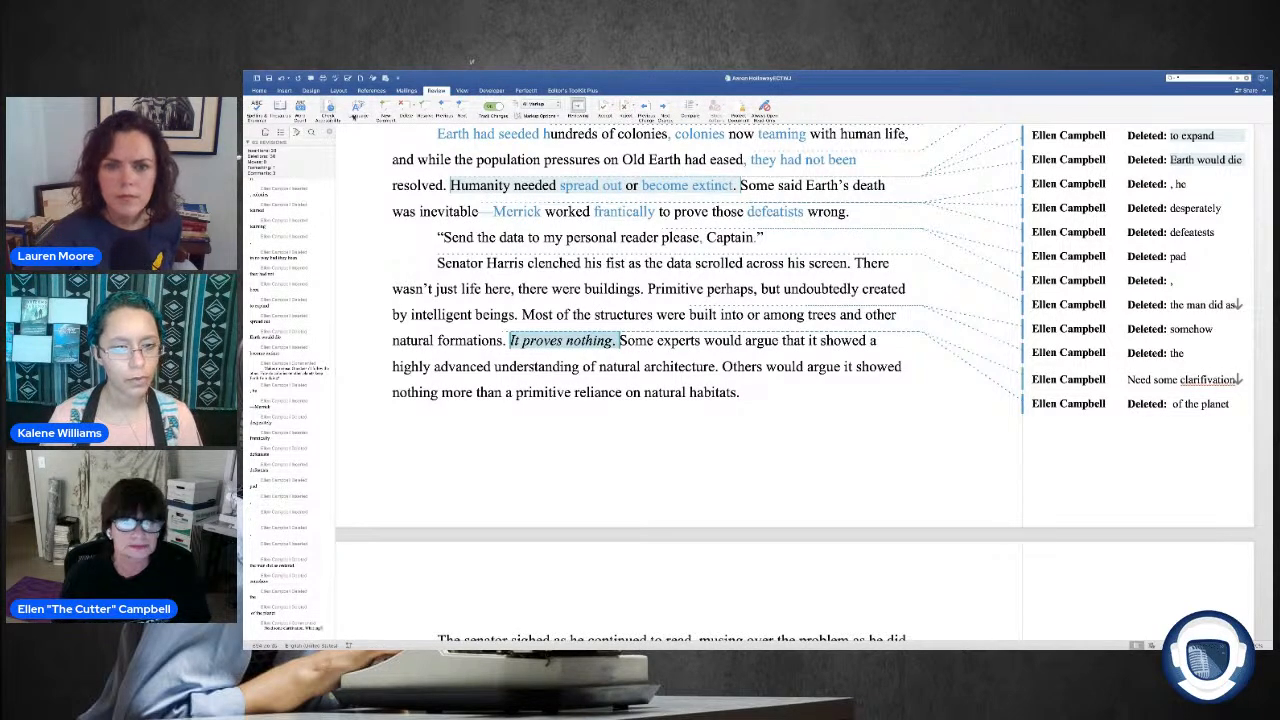
pyautogui.click(330, 133)
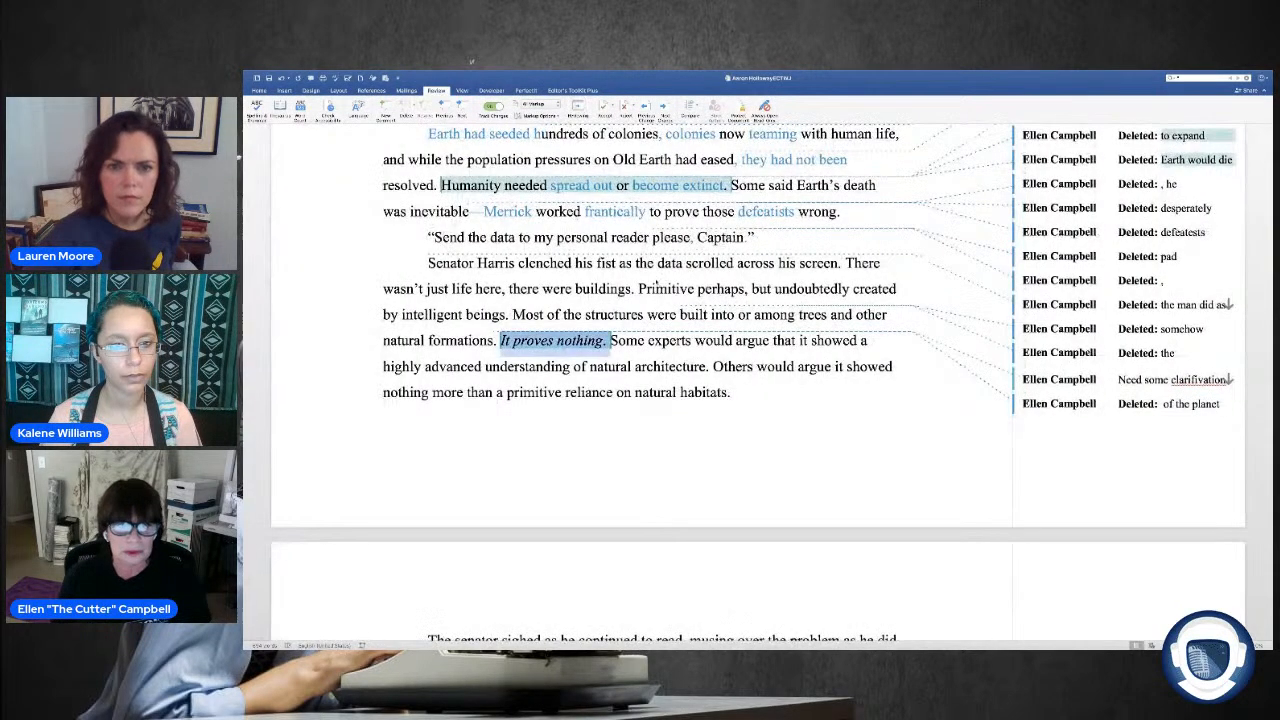
# Step: Attach the comment "What it?" to the word "it" in "Some experts would argue that it showed"
pyautogui.doubleClick(802, 341)
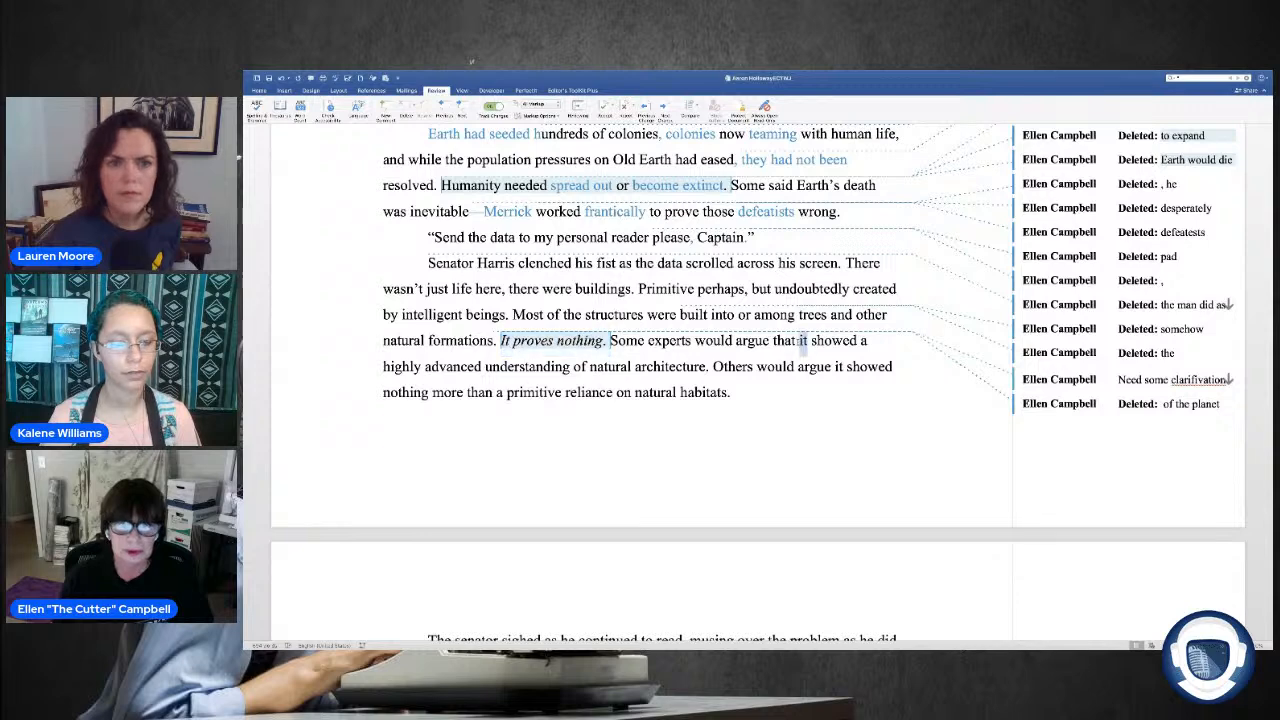
pyautogui.click(385, 106)
pyautogui.write('What it')
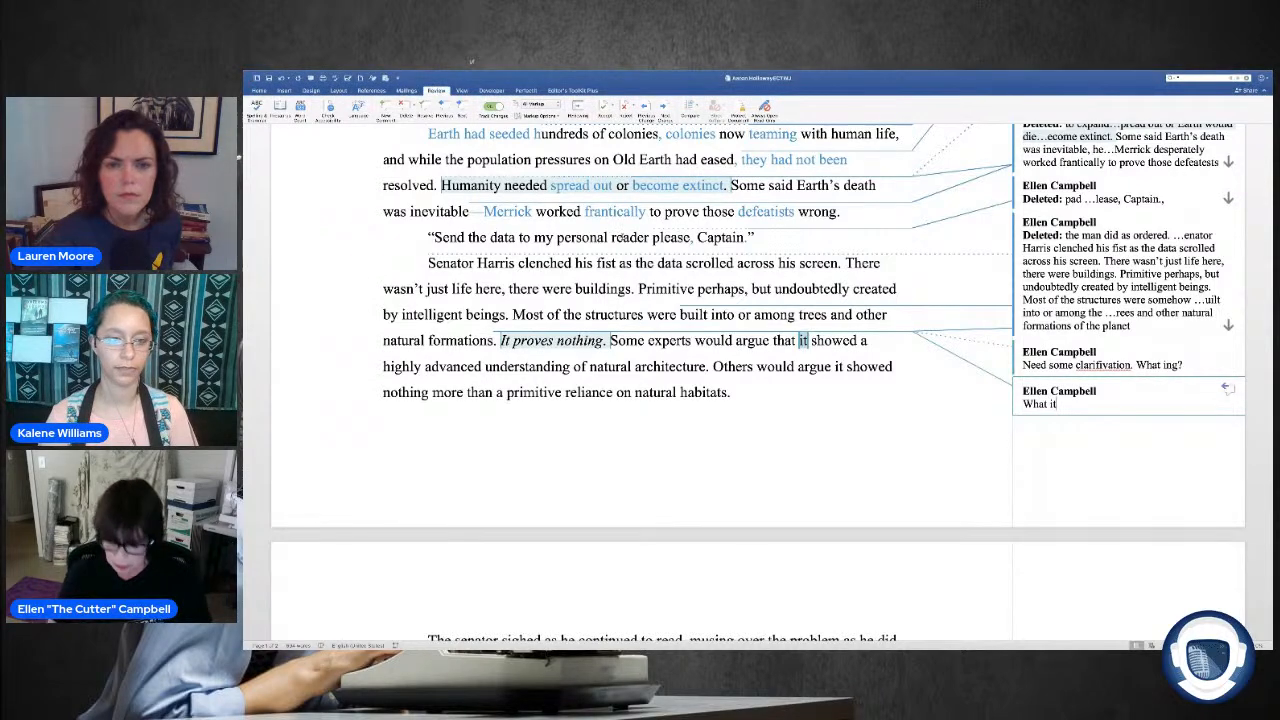
pyautogui.write('?')
# Step: Correct the misspelled word in the comment on "It proves nothing." to "clarification"
pyautogui.scroll(2, 1100, 460)
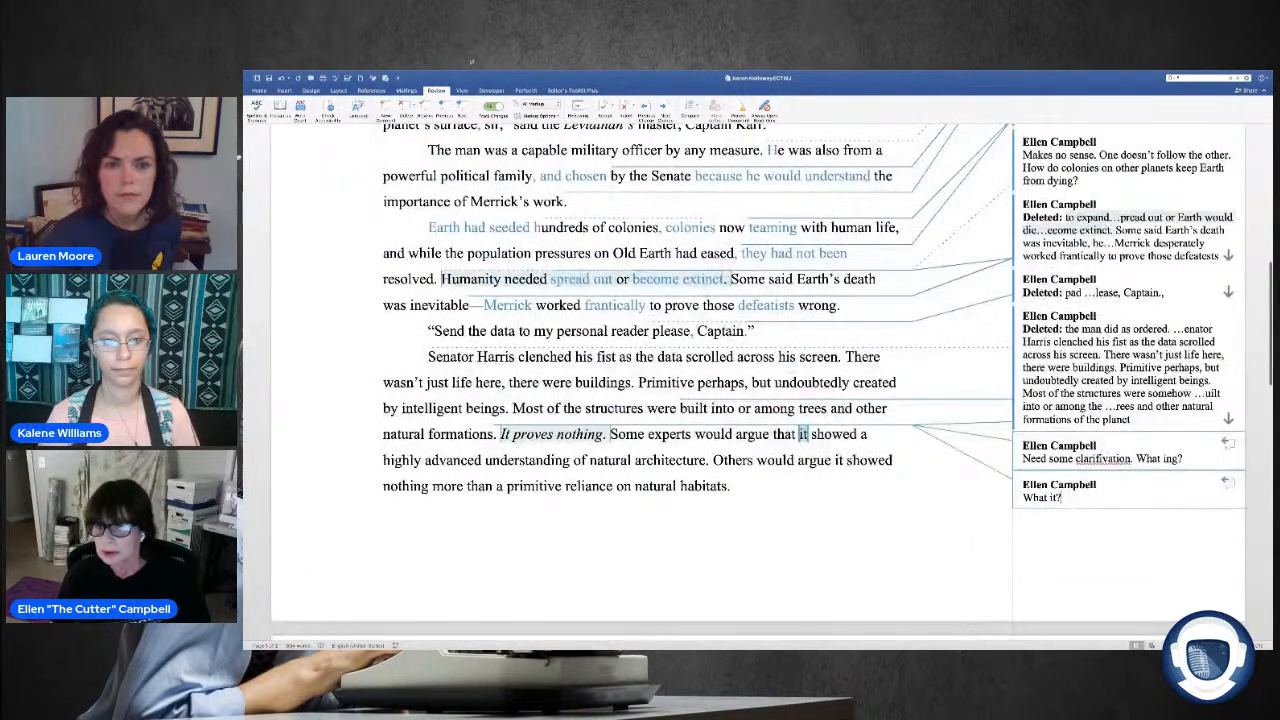
pyautogui.rightClick(1103, 459)
pyautogui.click(1147, 470)
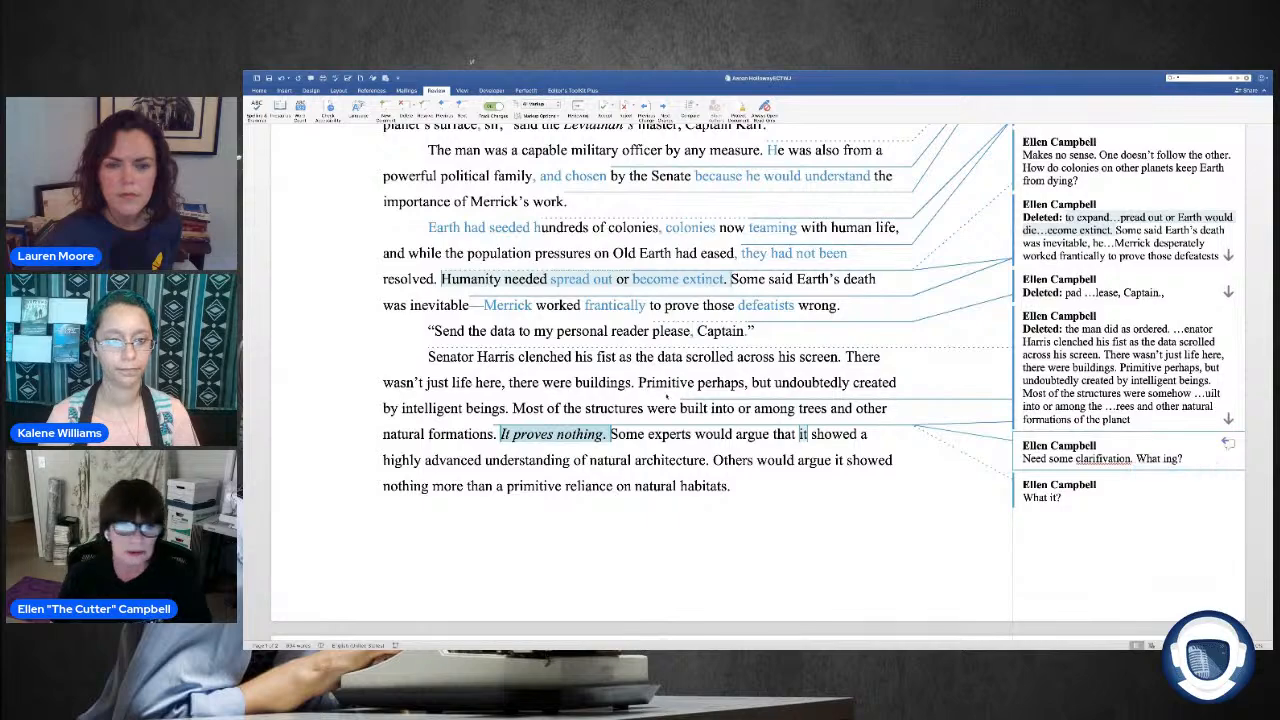
# Step: Change "a primitive reliance on natural habitats" at the end of the Senator Harris paragraph to "an instinctive intelligence"
pyautogui.scroll(-3, 1147, 470)
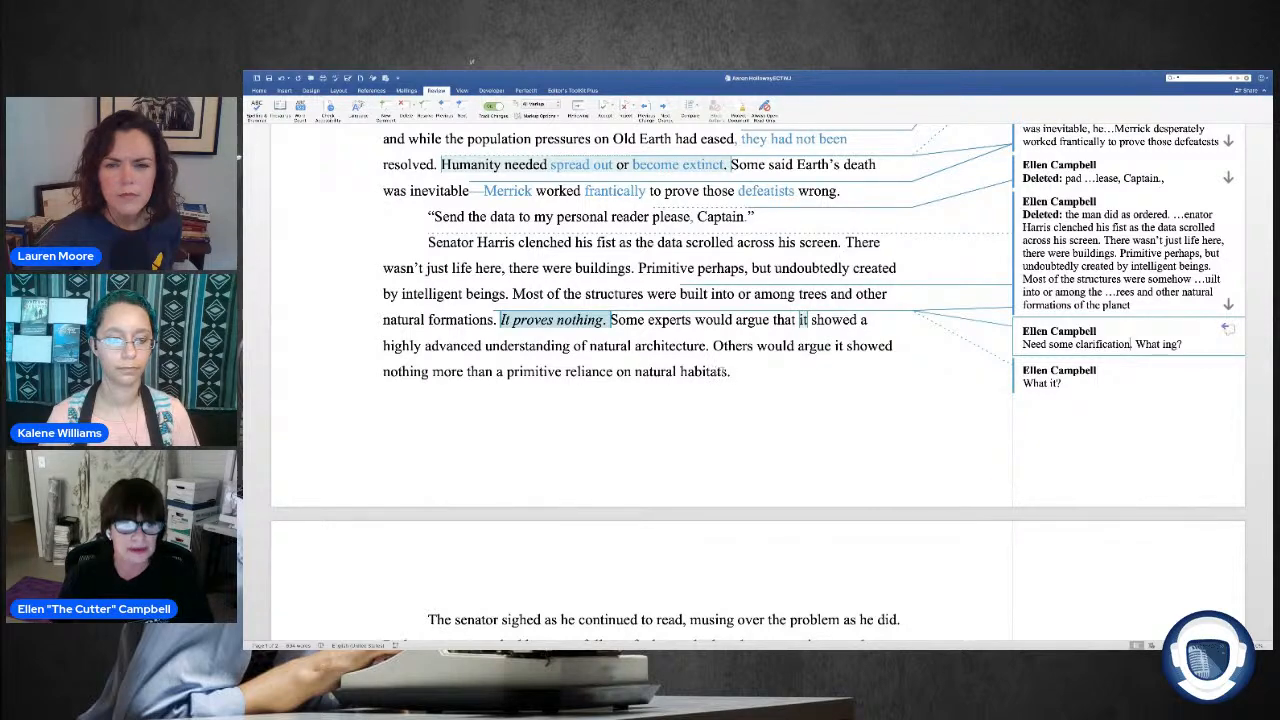
pyautogui.moveTo(514, 372); pyautogui.dragTo(726, 372)
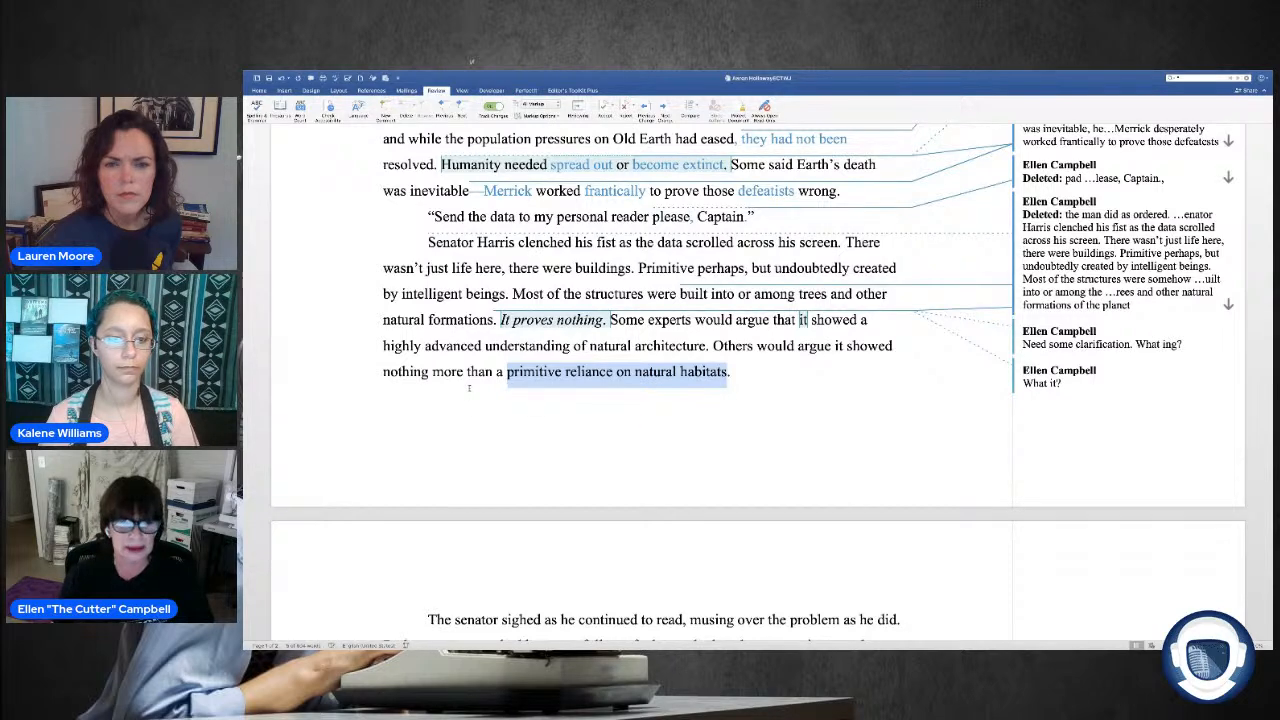
pyautogui.click(519, 374)
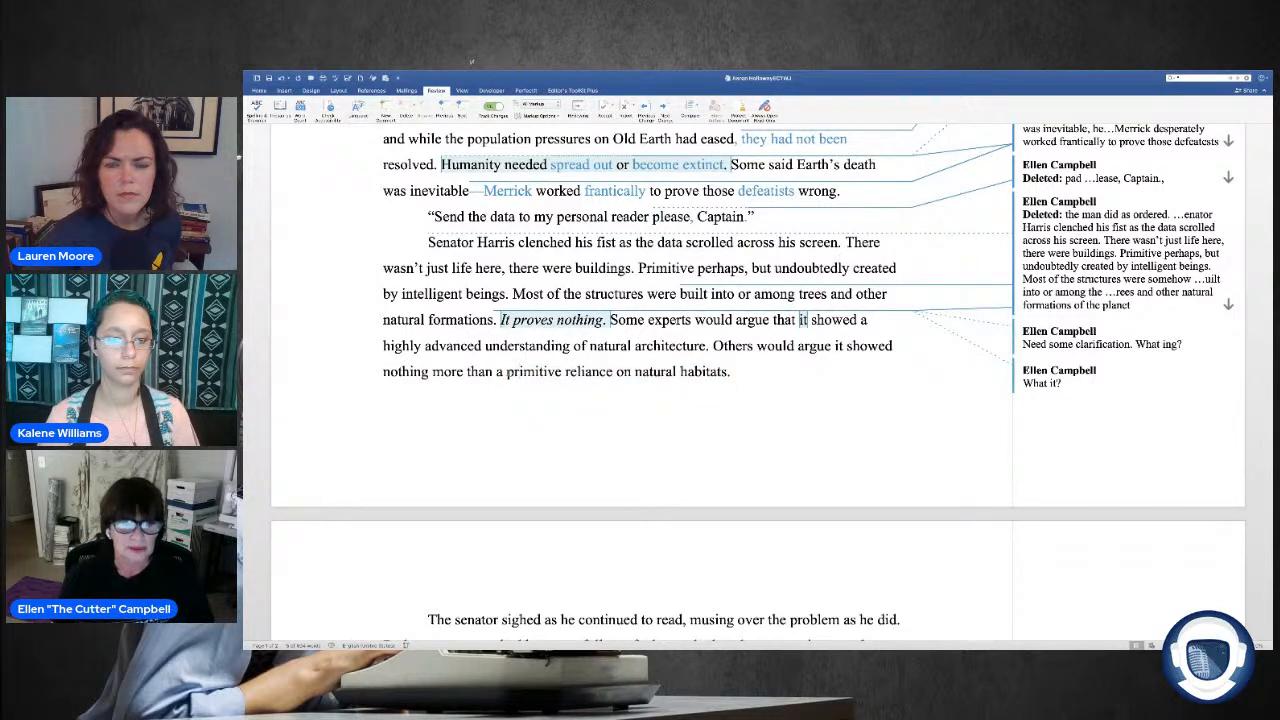
pyautogui.moveTo(507, 374); pyautogui.dragTo(728, 374)
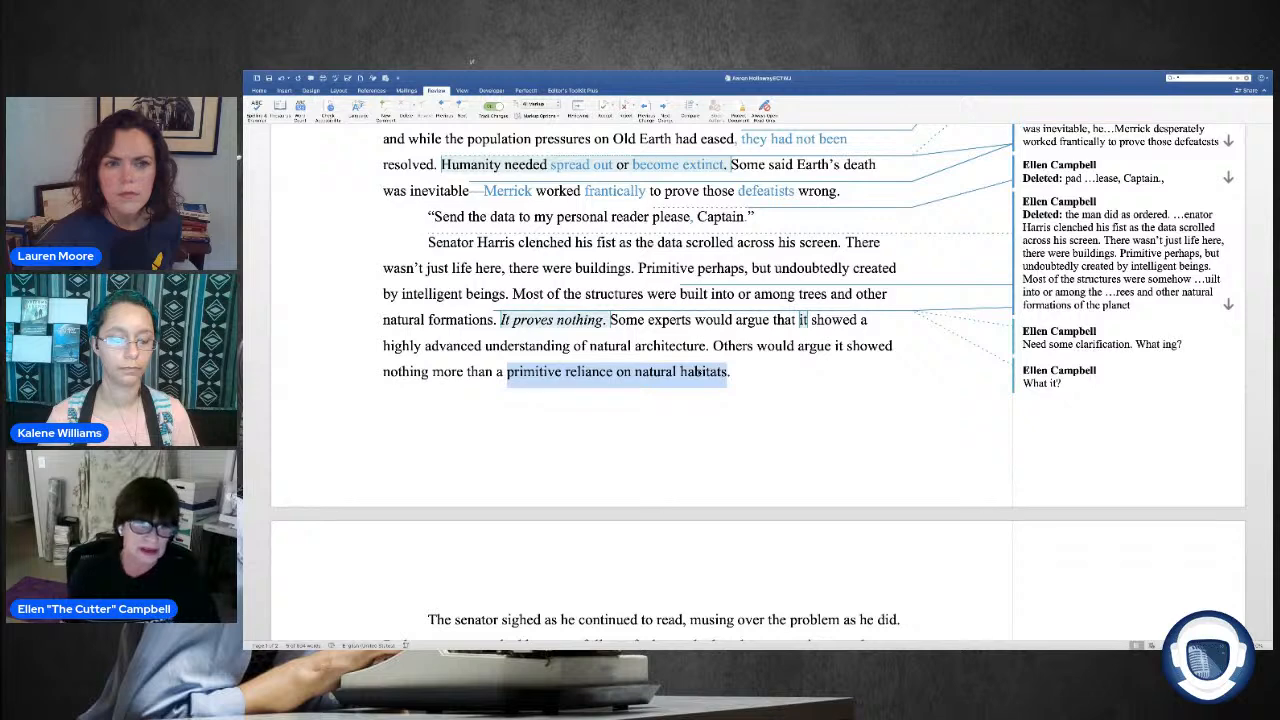
pyautogui.press('Delete')
pyautogui.write('n instinctive ')
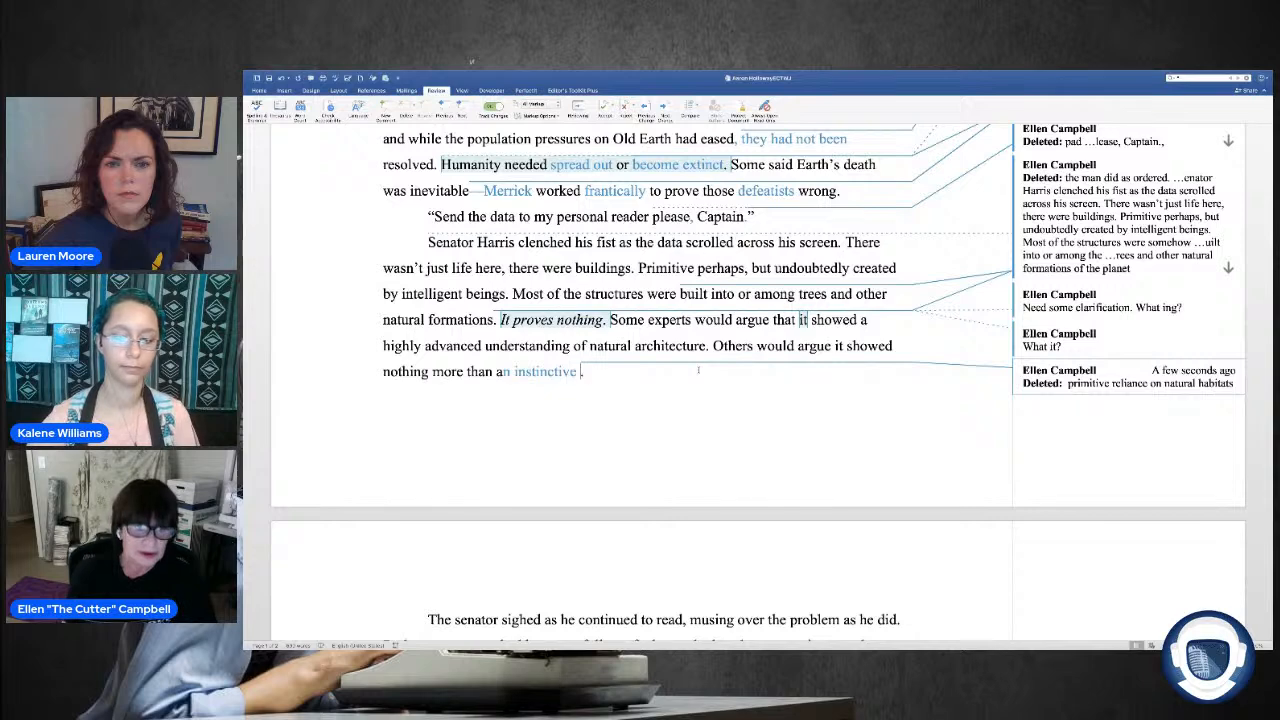
pyautogui.write('intelli')
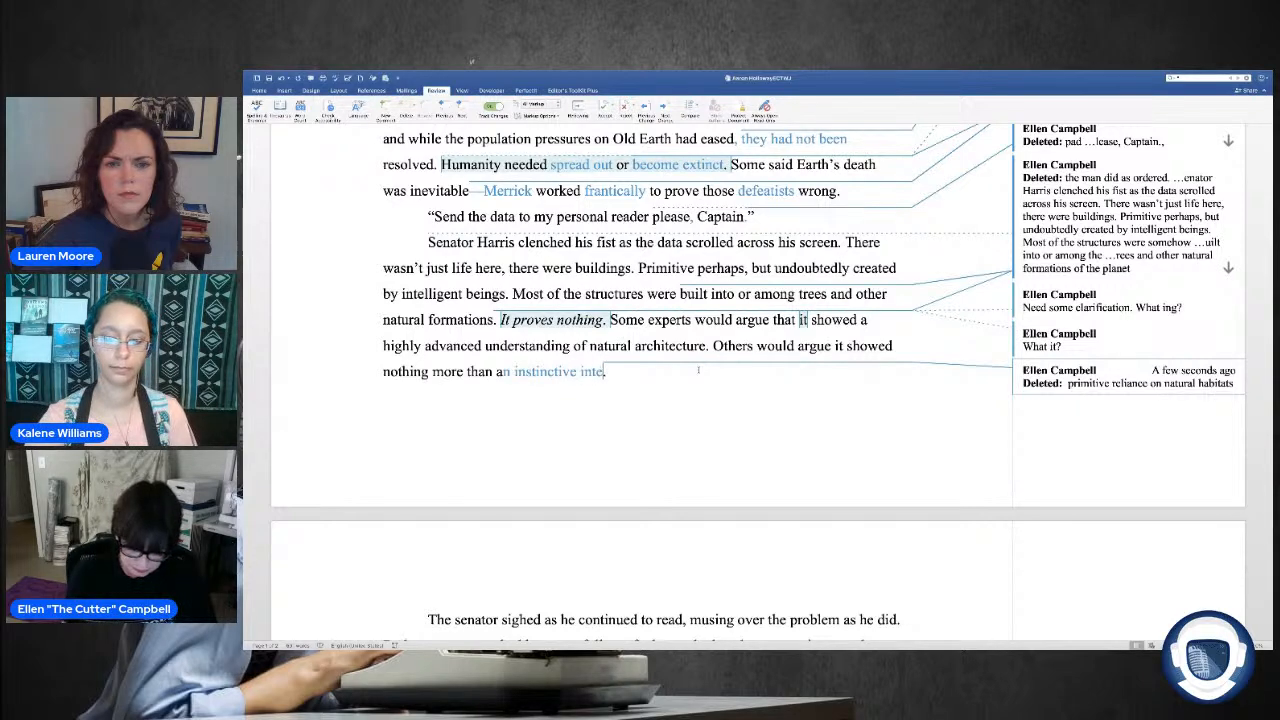
pyautogui.write('gence')
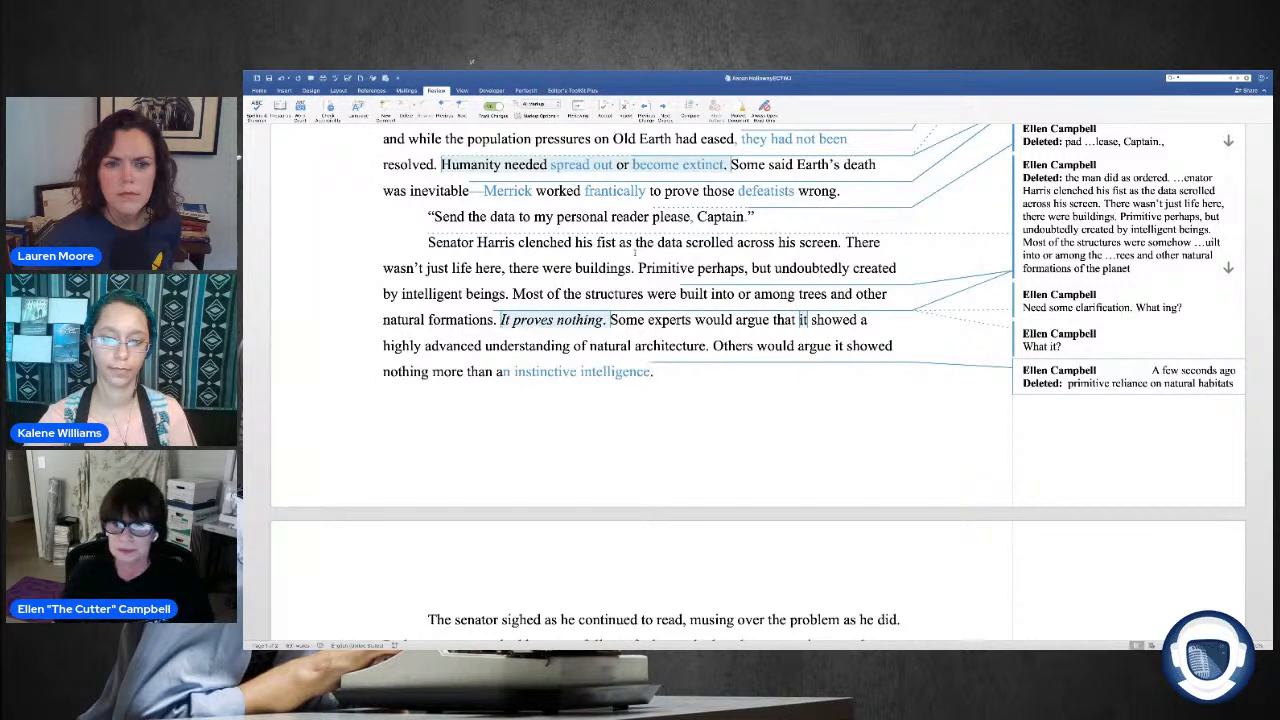
# Step: Delete the sentence "The senator sighed as he continued to read, musing over the problem as he did." at the start of the following page
pyautogui.scroll(-1, 623, 284)
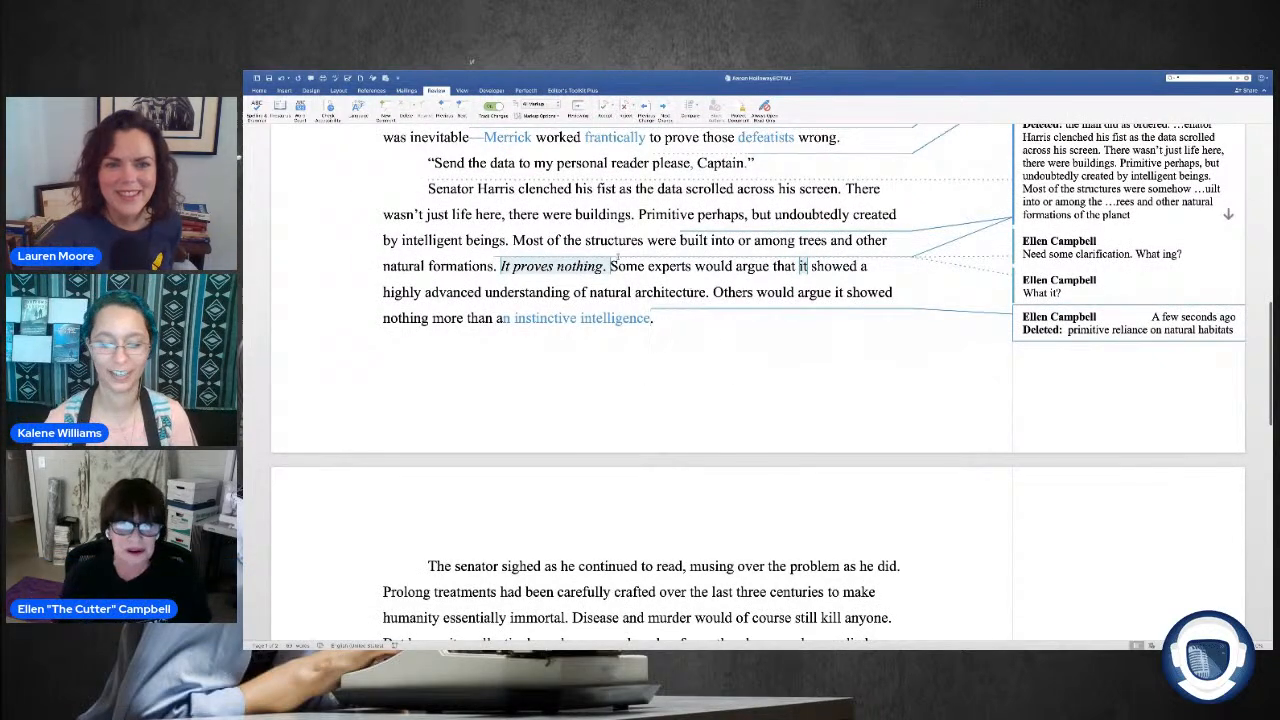
pyautogui.scroll(-1, 733, 339)
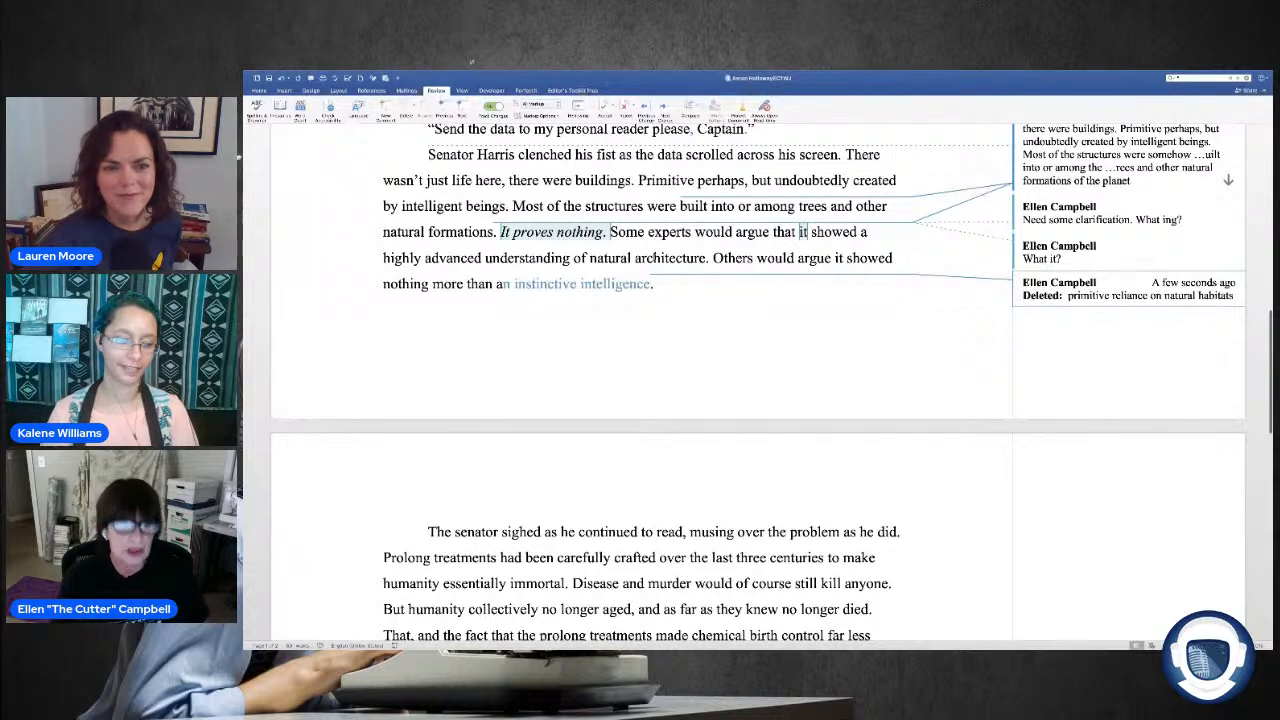
pyautogui.scroll(-1, 733, 339)
pyautogui.scroll(-2, 570, 294)
pyautogui.scroll(-5, 570, 294)
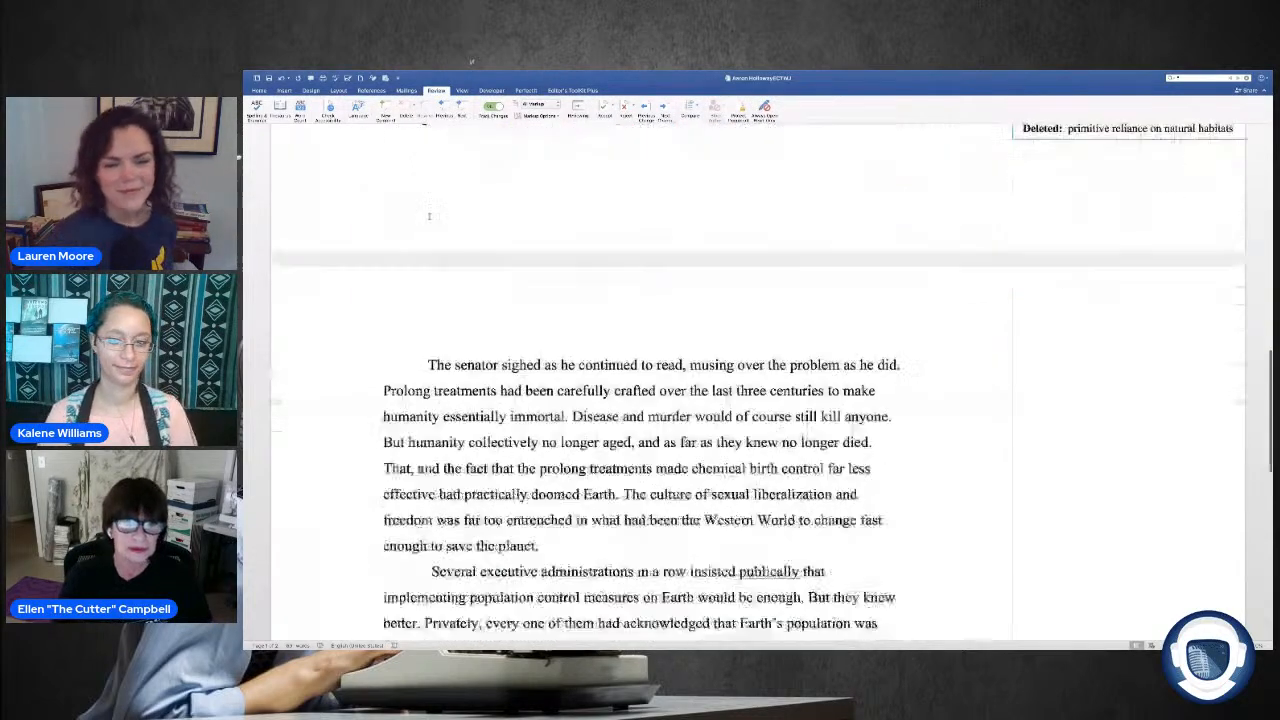
pyautogui.scroll(-3, 570, 294)
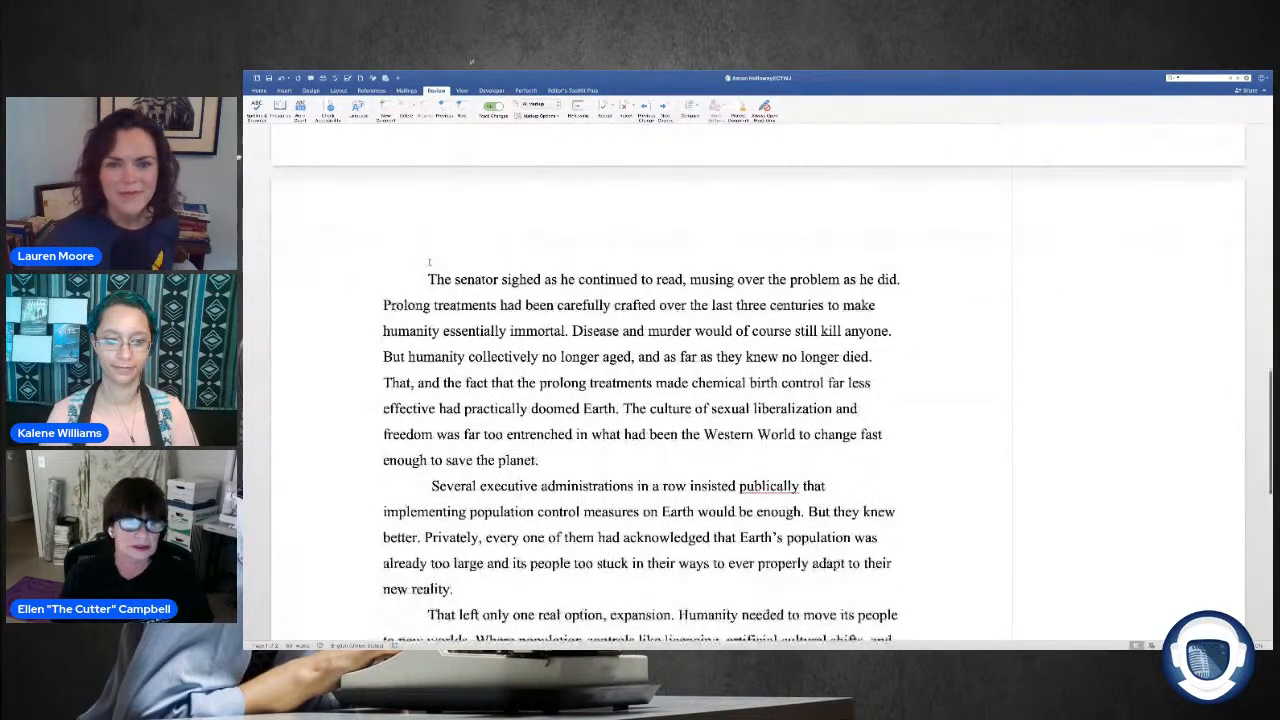
pyautogui.moveTo(428, 279); pyautogui.dragTo(655, 279)
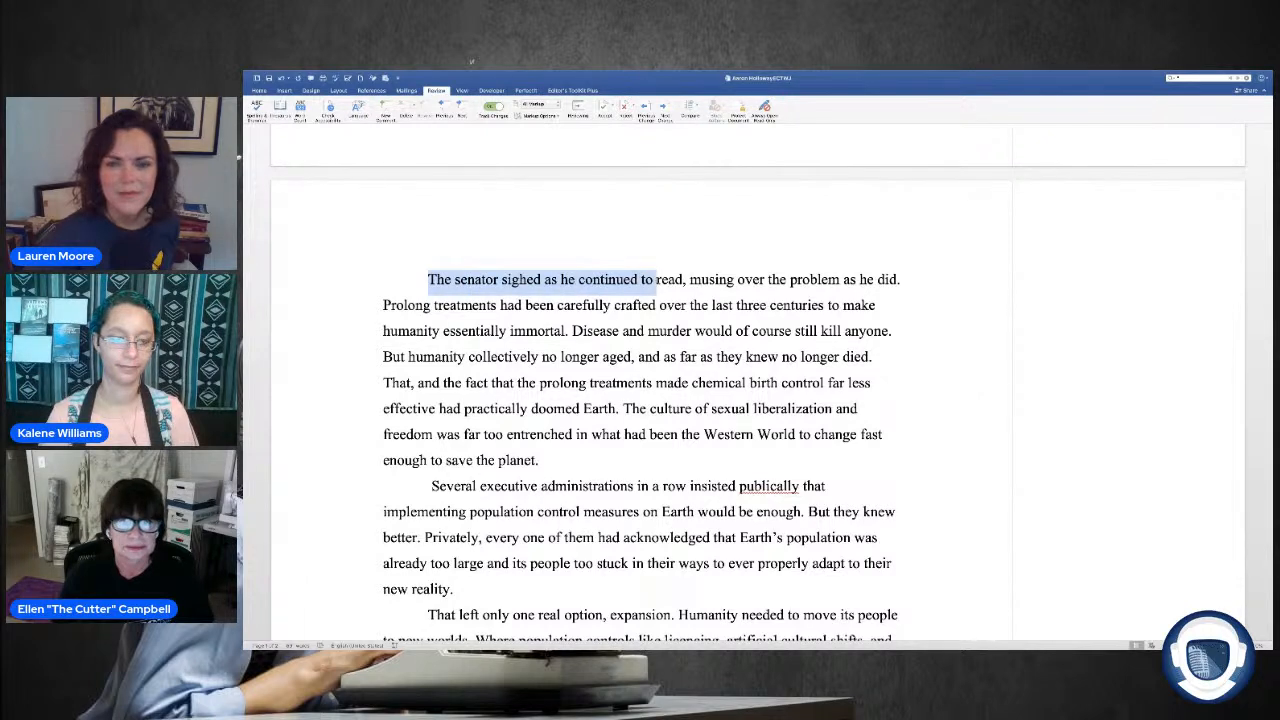
pyautogui.click(648, 280)
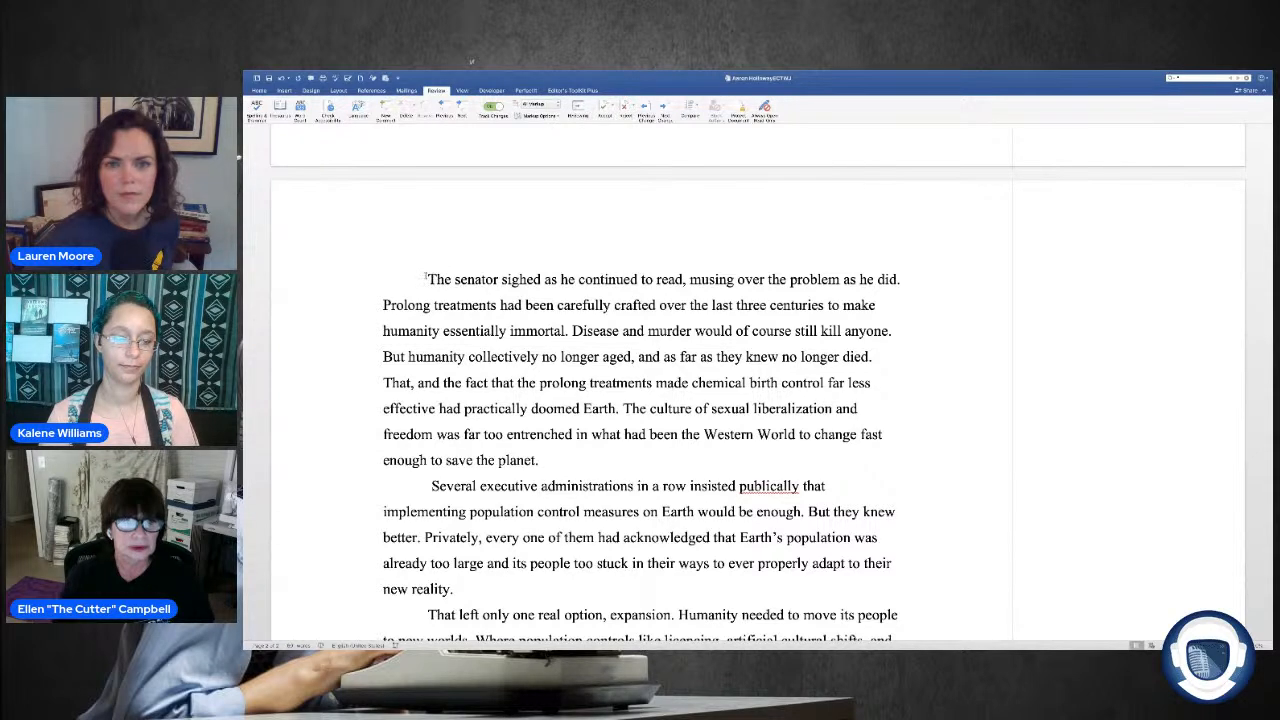
pyautogui.moveTo(428, 279); pyautogui.dragTo(901, 279)
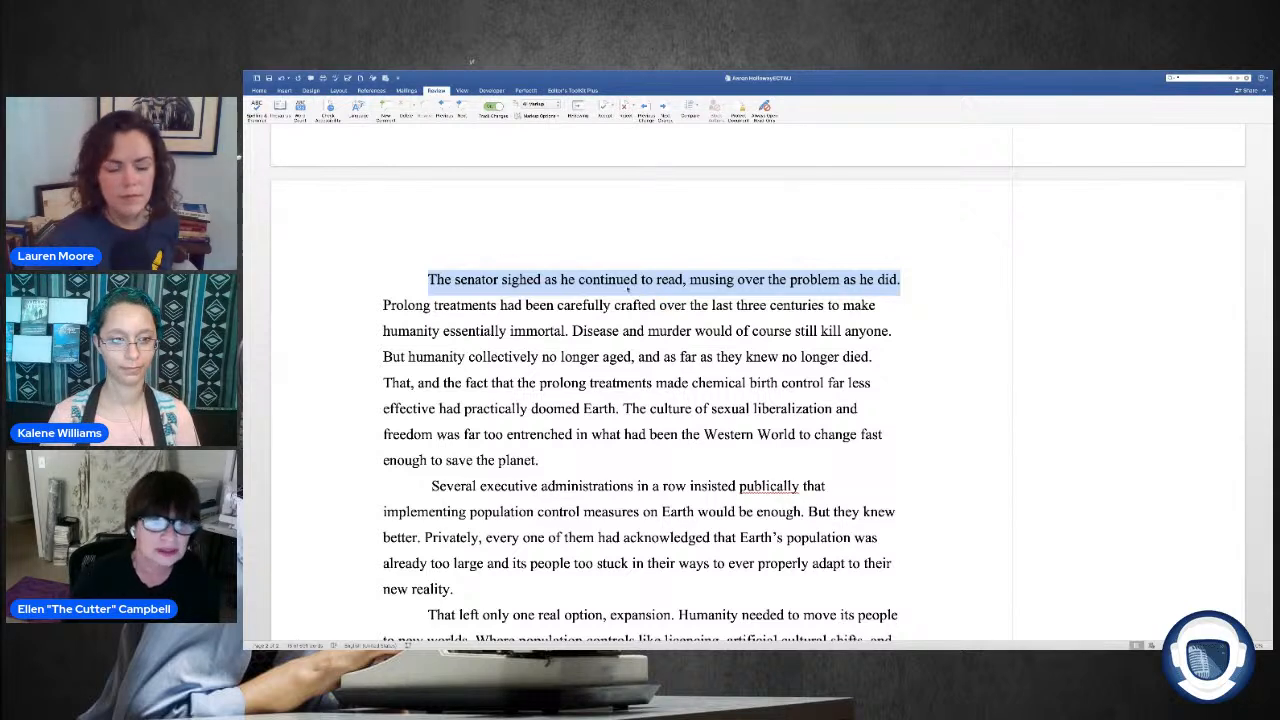
pyautogui.click(426, 280)
pyautogui.moveTo(426, 280); pyautogui.dragTo(906, 281)
pyautogui.press('Delete')
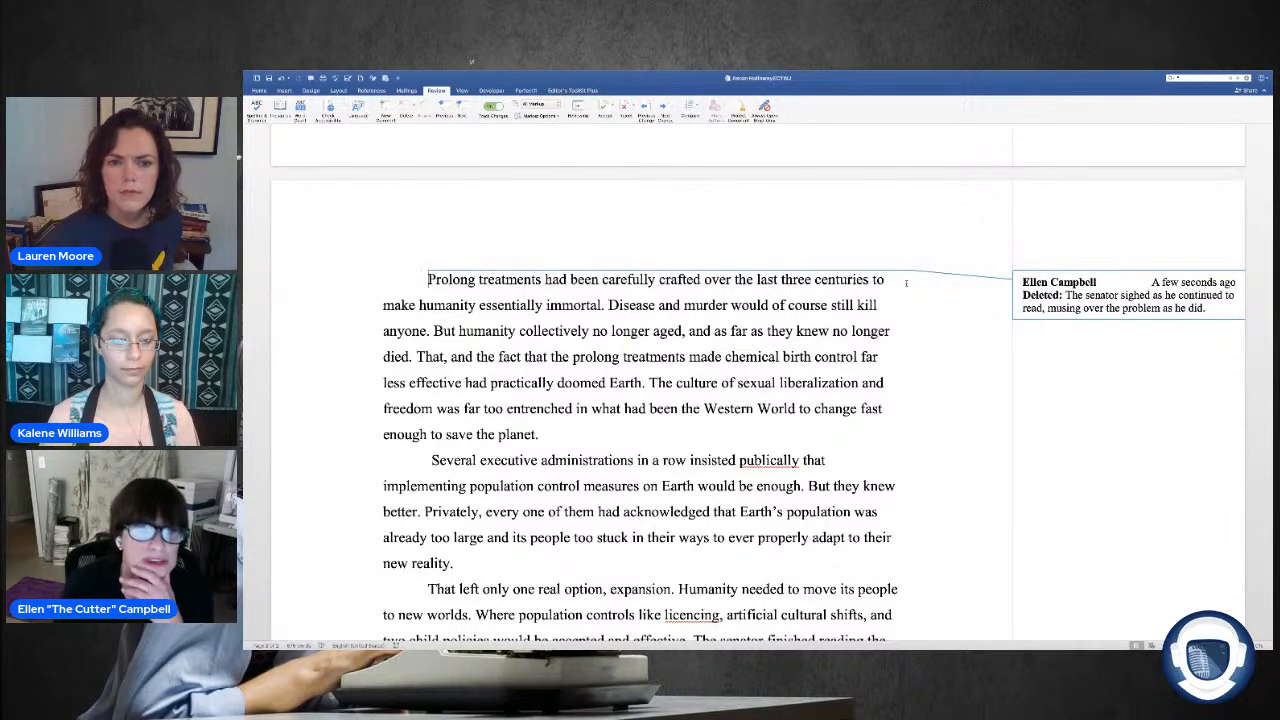
pyautogui.scroll(-2, 419, 205)
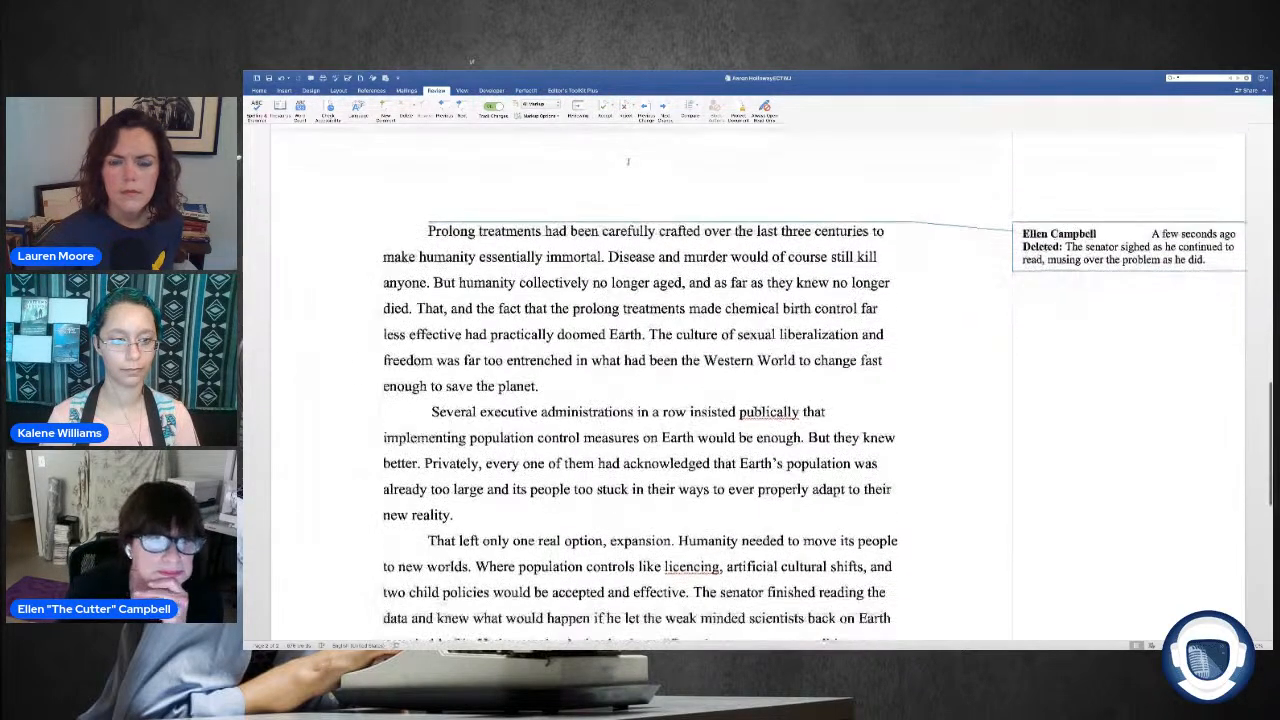
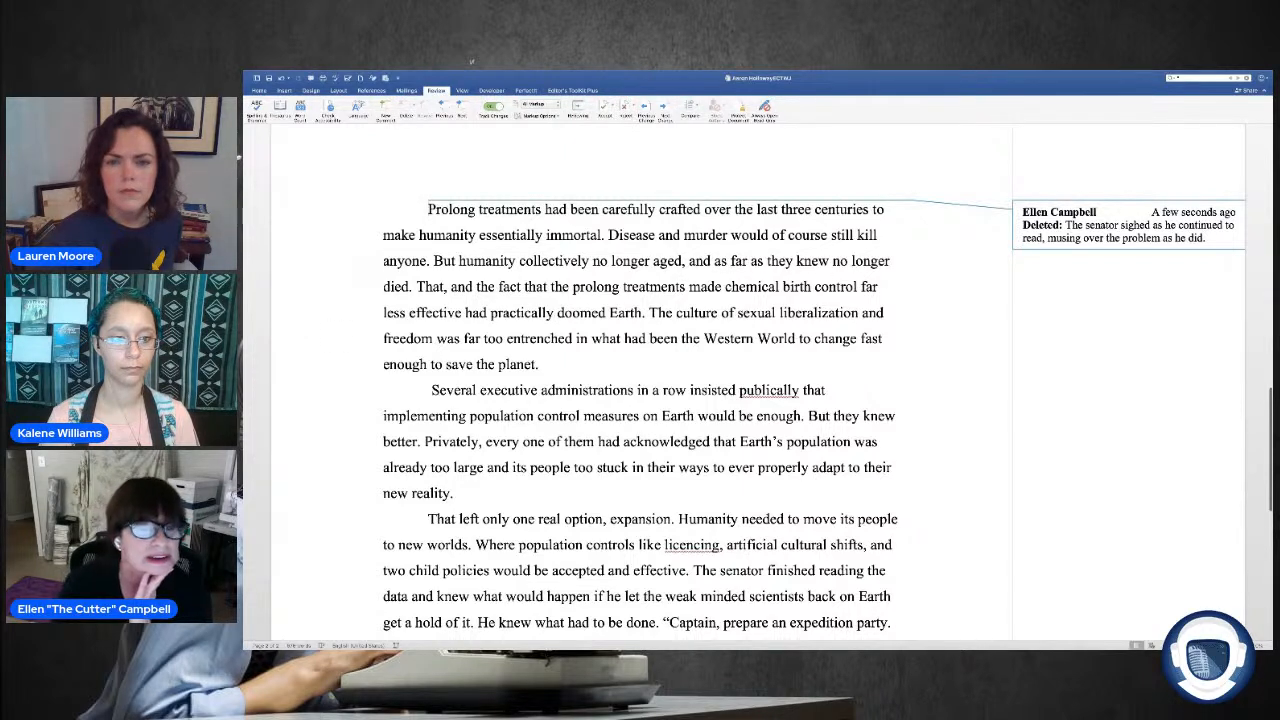
# Step: Insert "Medical science had" before "Prolong treatments had been carefully crafted" at the start of the paragraph
pyautogui.click(646, 312)
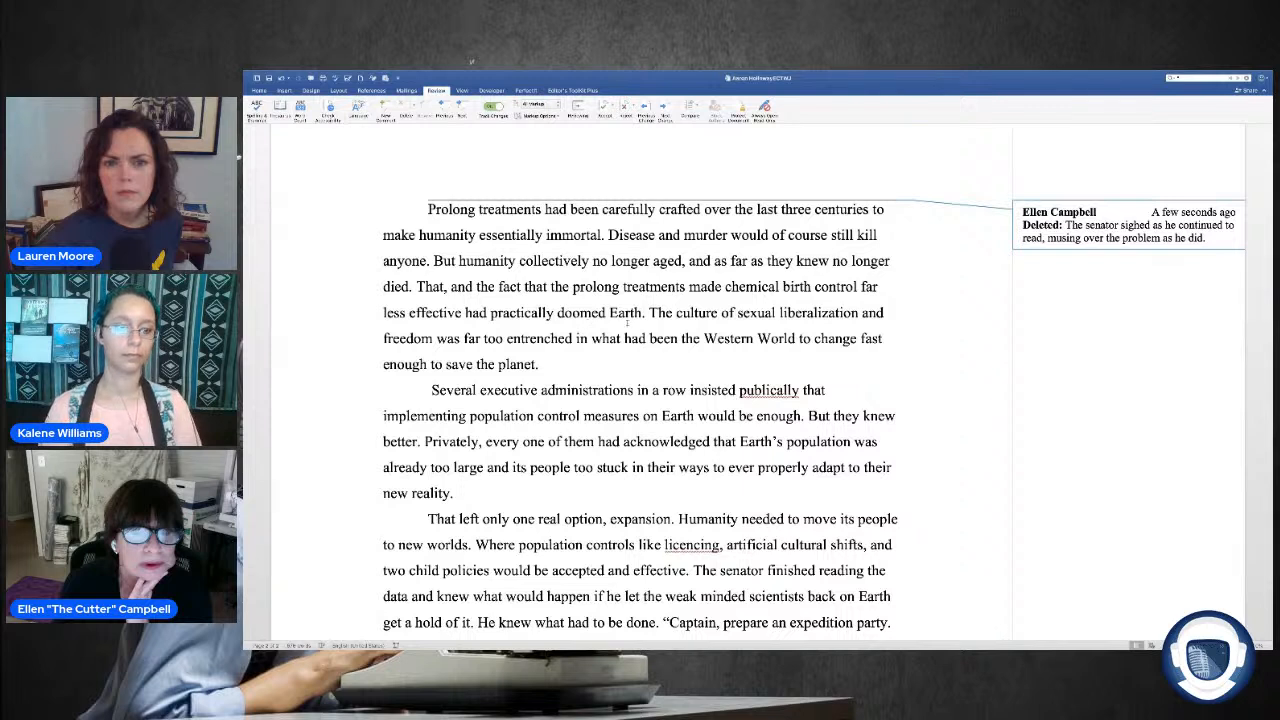
pyautogui.click(617, 364)
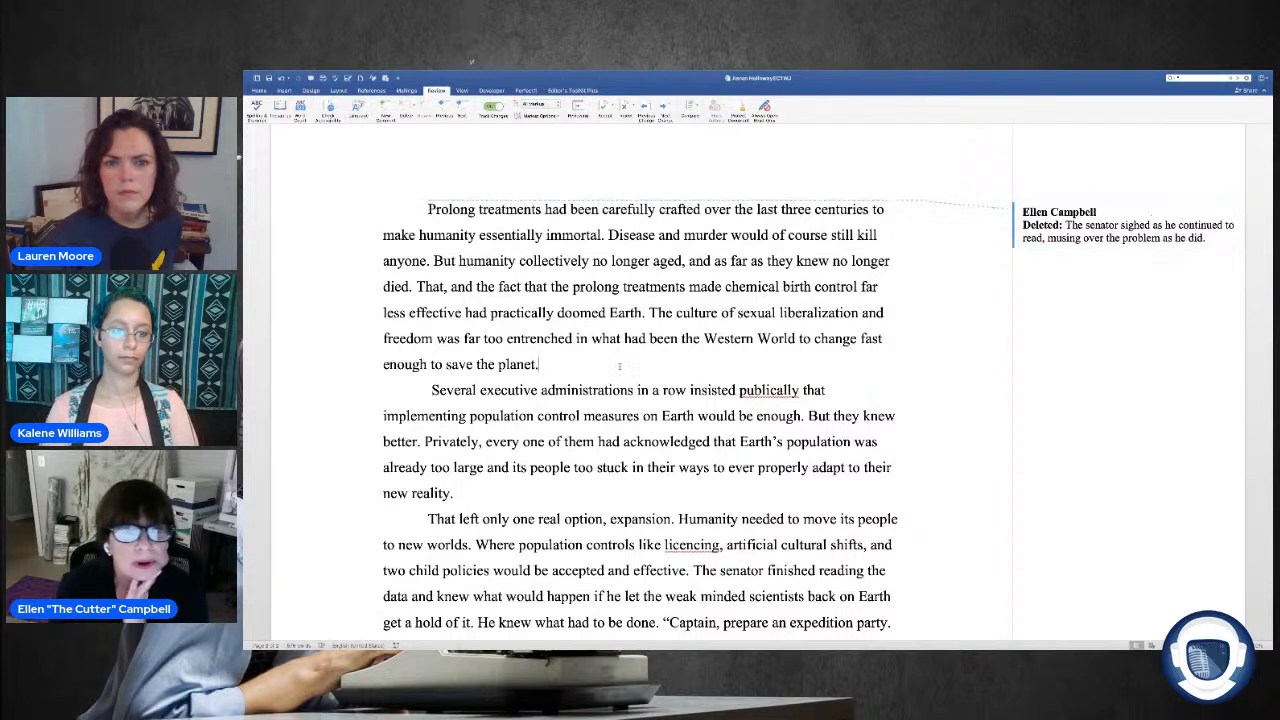
pyautogui.click(428, 208)
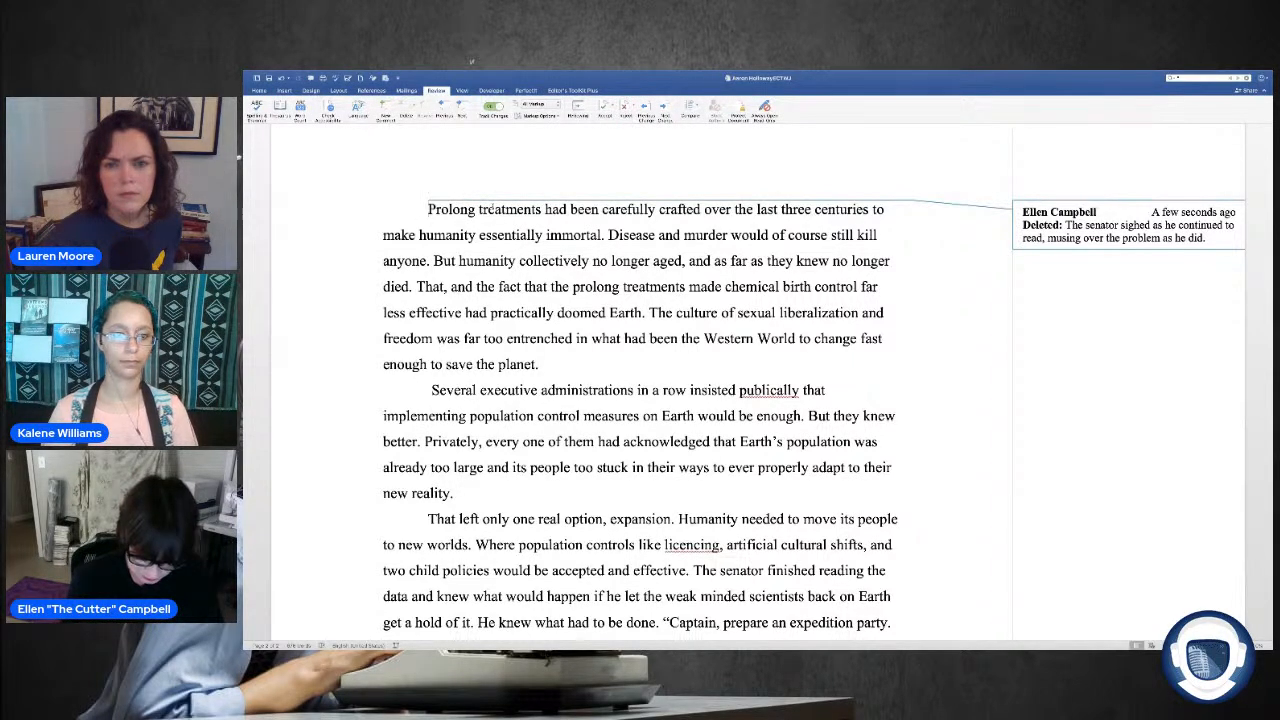
pyautogui.write('Medi')
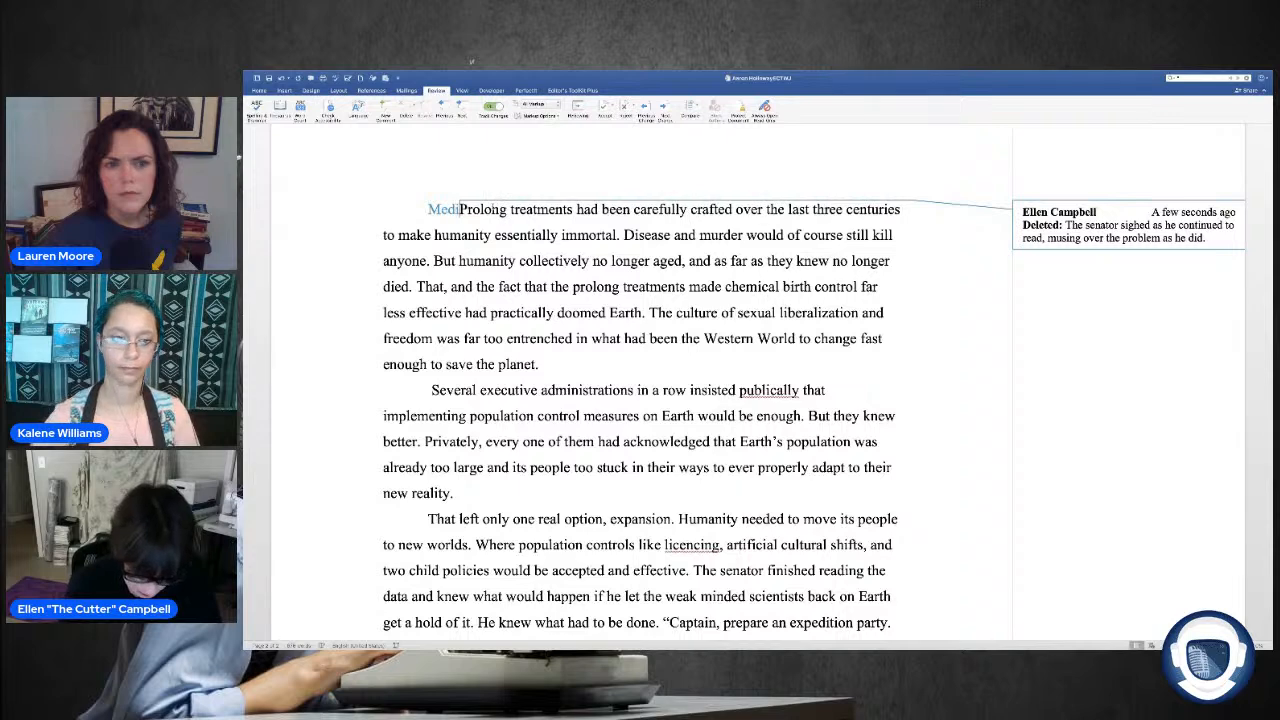
pyautogui.write('ca')
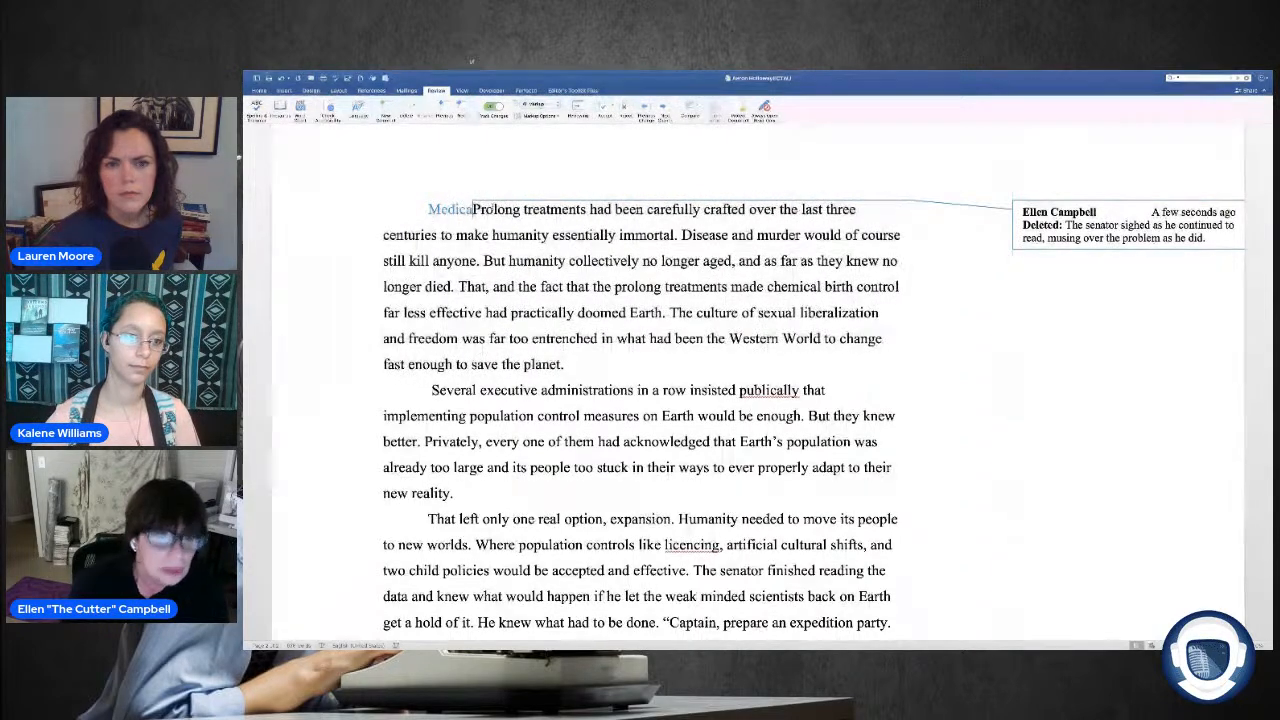
pyautogui.write('l science on eath')
pyautogui.press('BackSpace')
pyautogui.press('BackSpace')
pyautogui.press('BackSpace')
pyautogui.press('BackSpace')
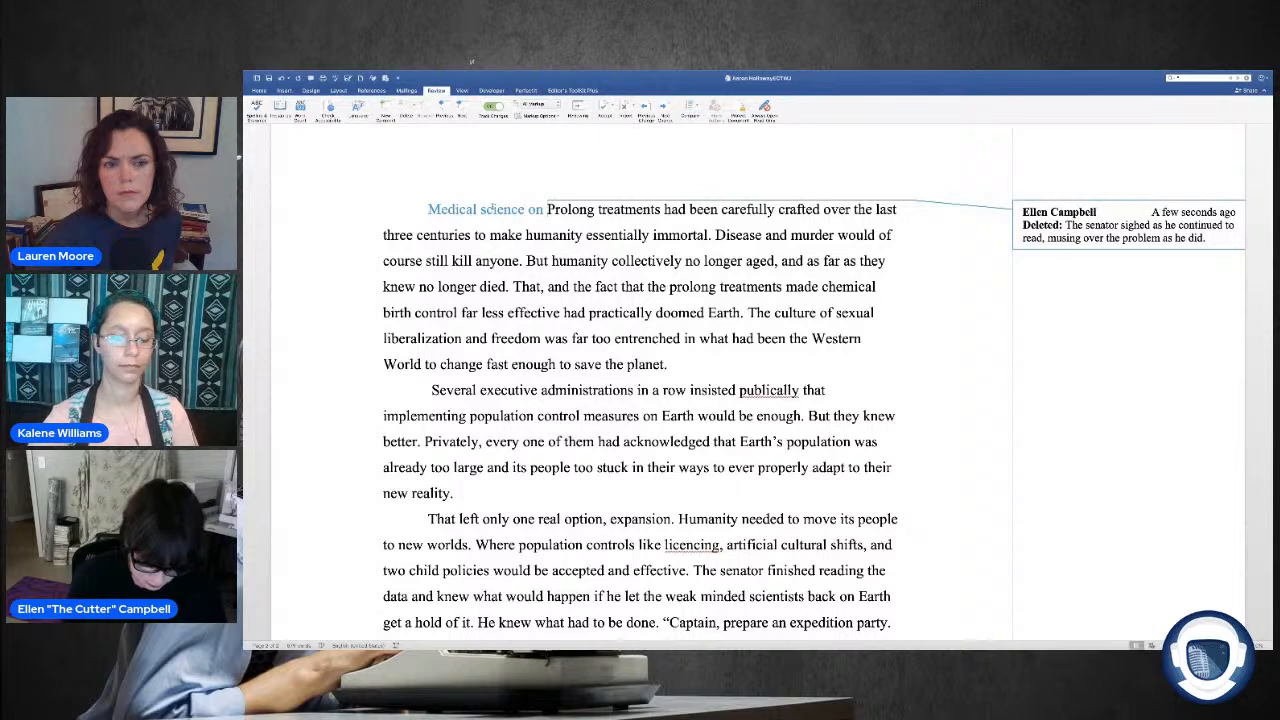
pyautogui.write('had d')
pyautogui.press('BackSpace')
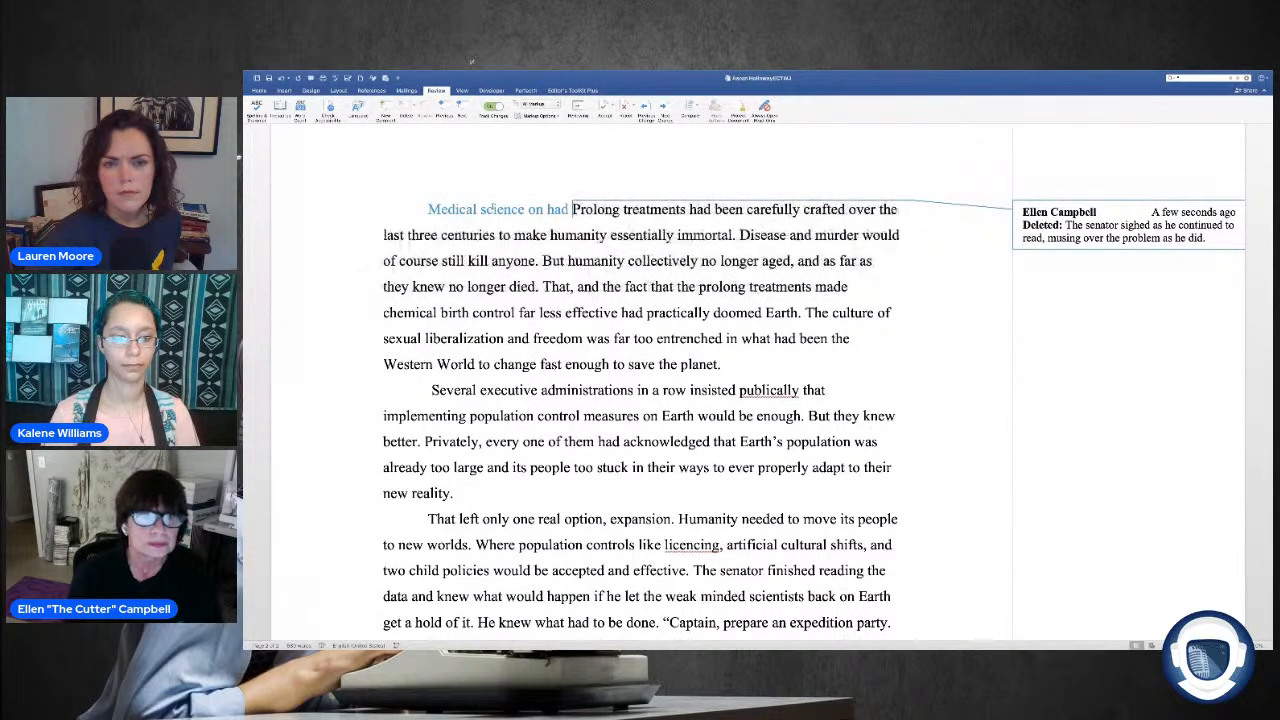
pyautogui.doubleClick(535, 209)
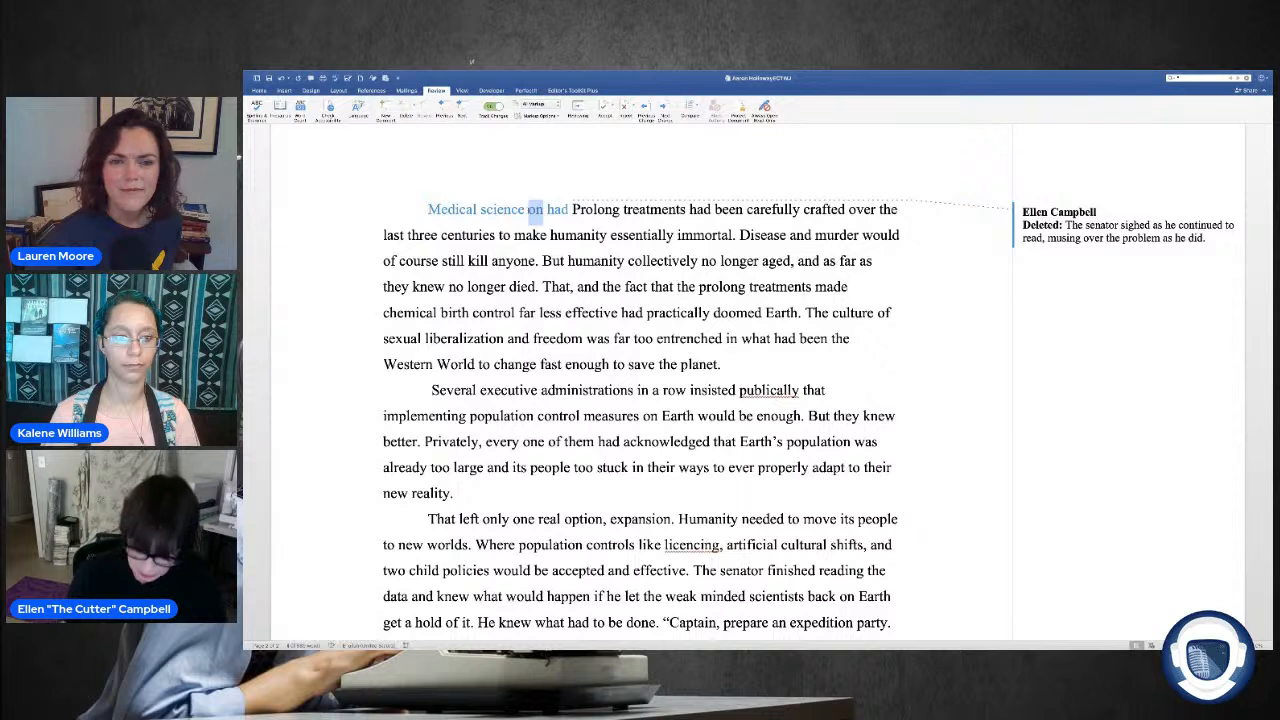
pyautogui.press('BackSpace')
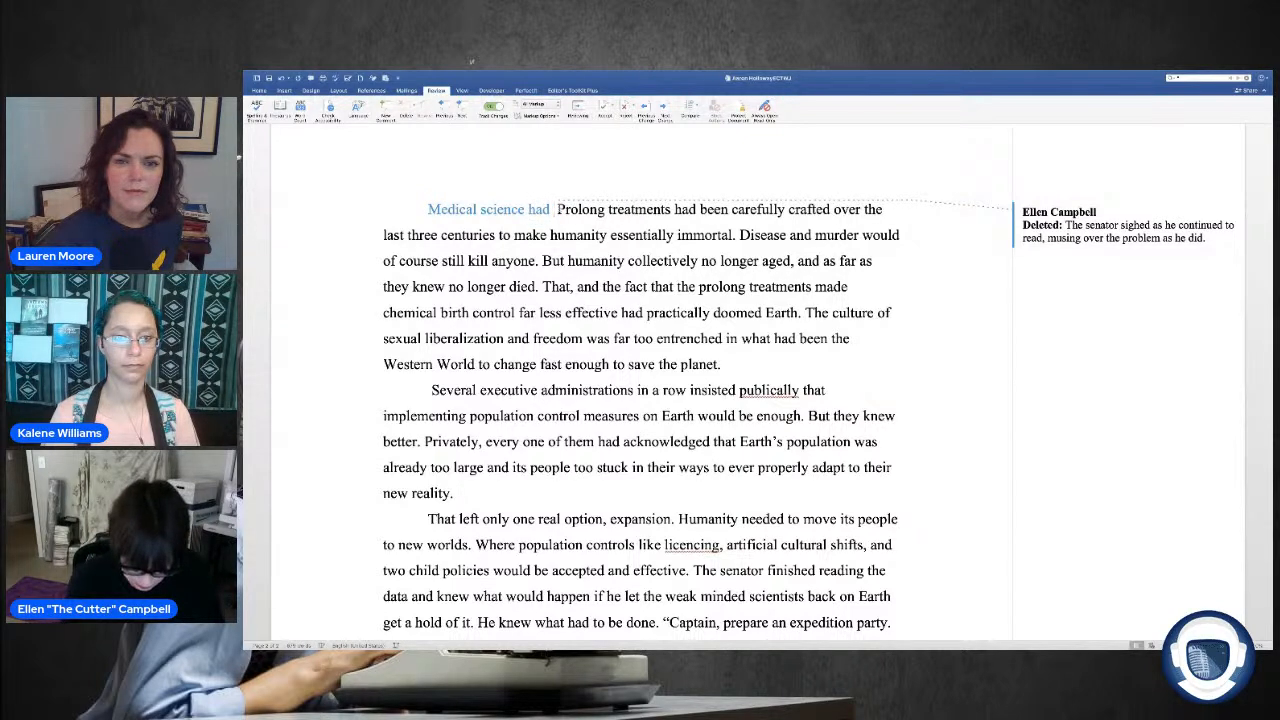
# Step: Continue the inserted opening after "Medical science had" with "humanity's future when", leading into "Prolong"
pyautogui.write('humanit')
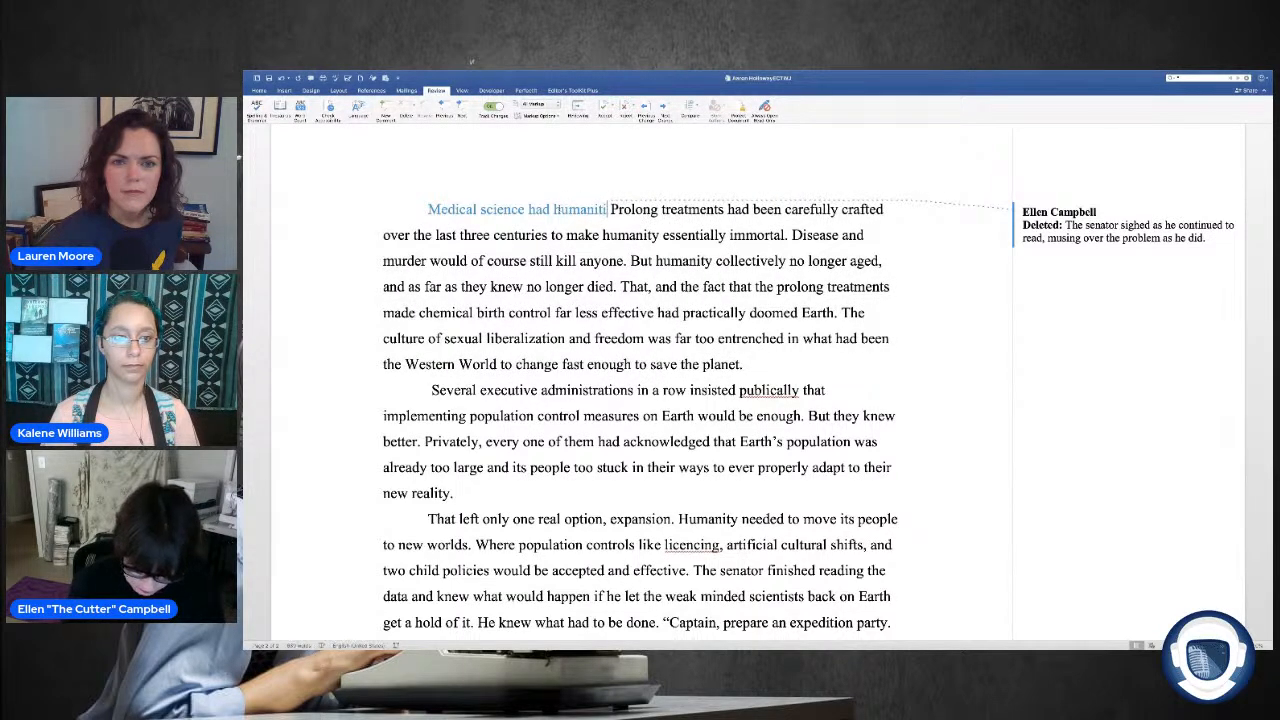
pyautogui.write("y's f")
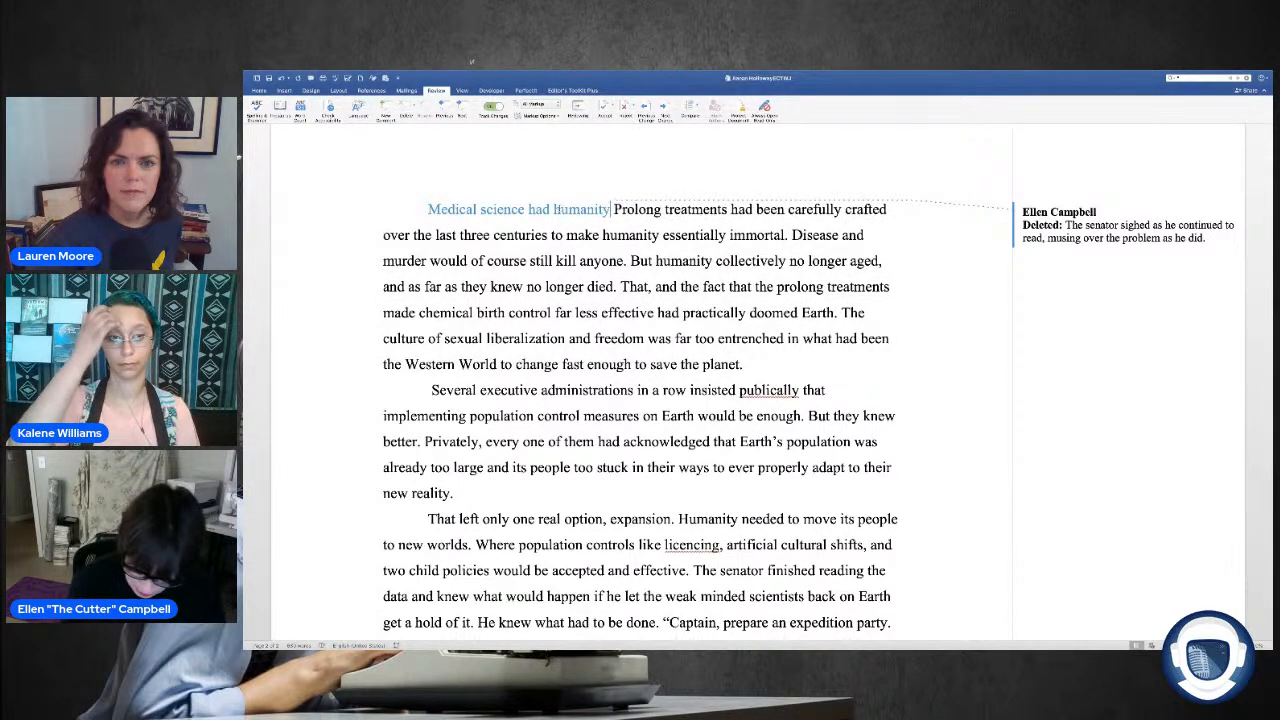
pyautogui.write('utu')
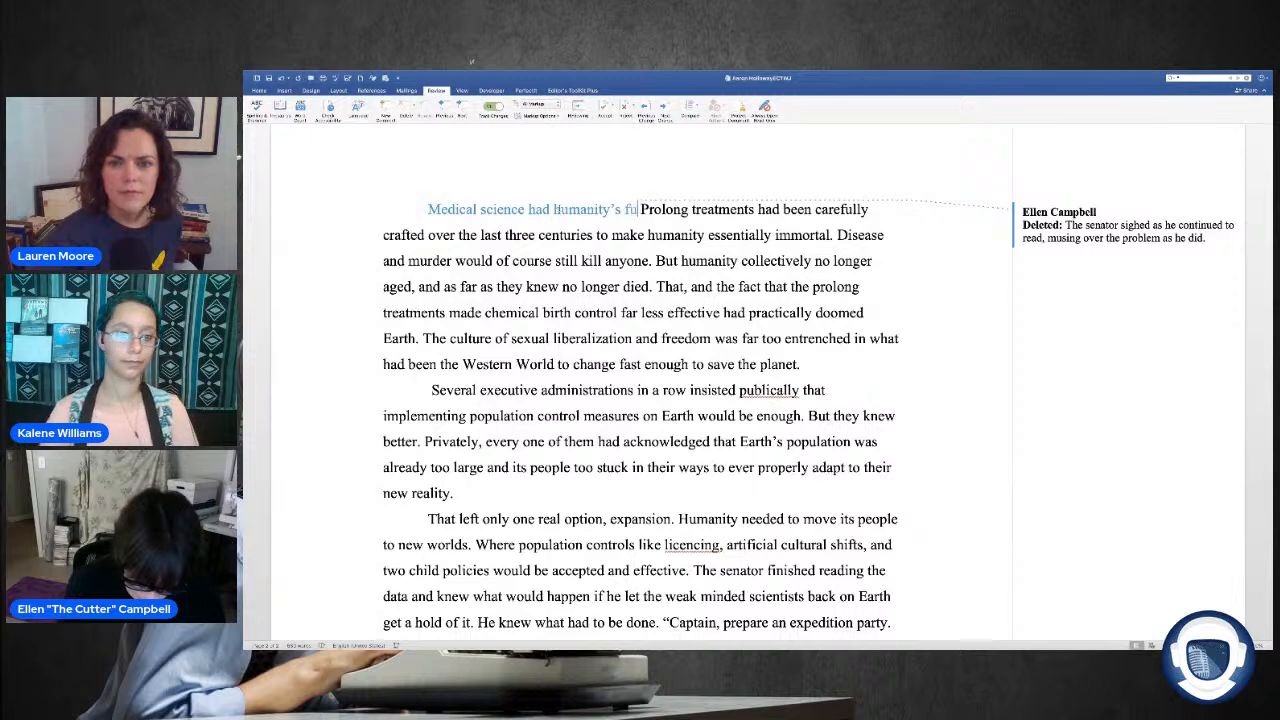
pyautogui.write('re when ')
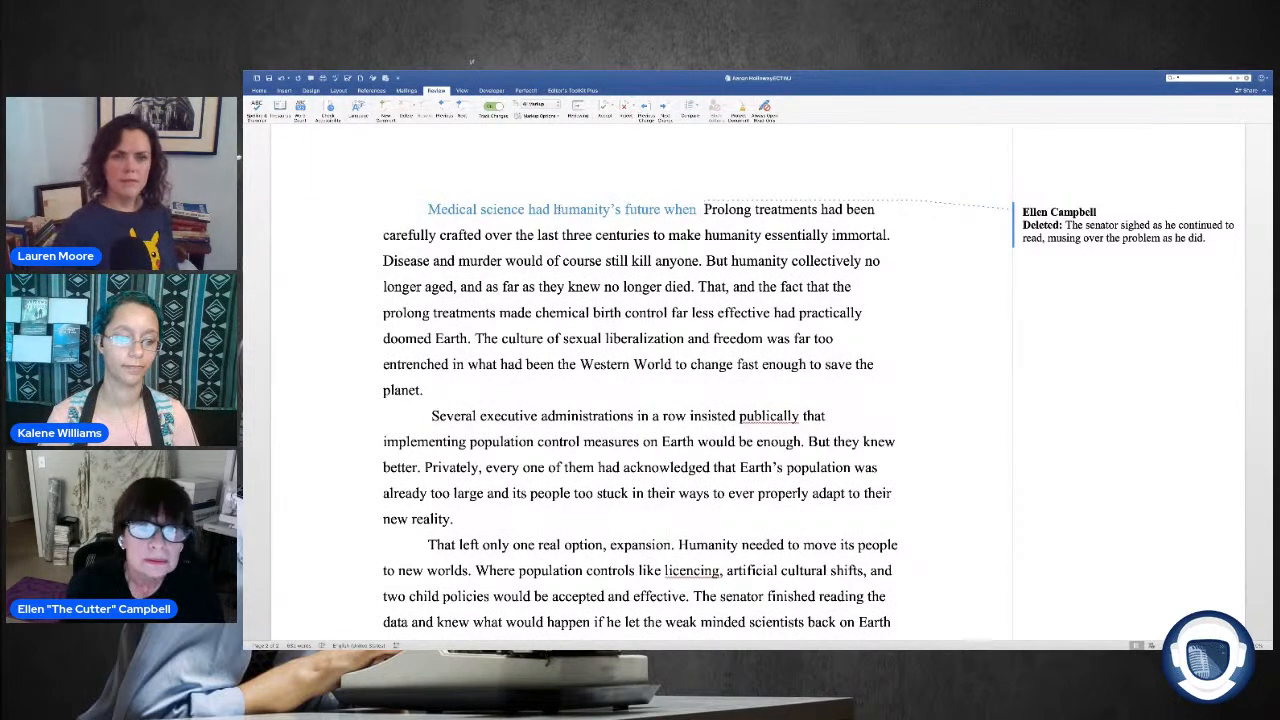
pyautogui.write('the')
pyautogui.press('BackSpace')
pyautogui.press('BackSpace')
pyautogui.press('BackSpace')
pyautogui.press('BackSpace')
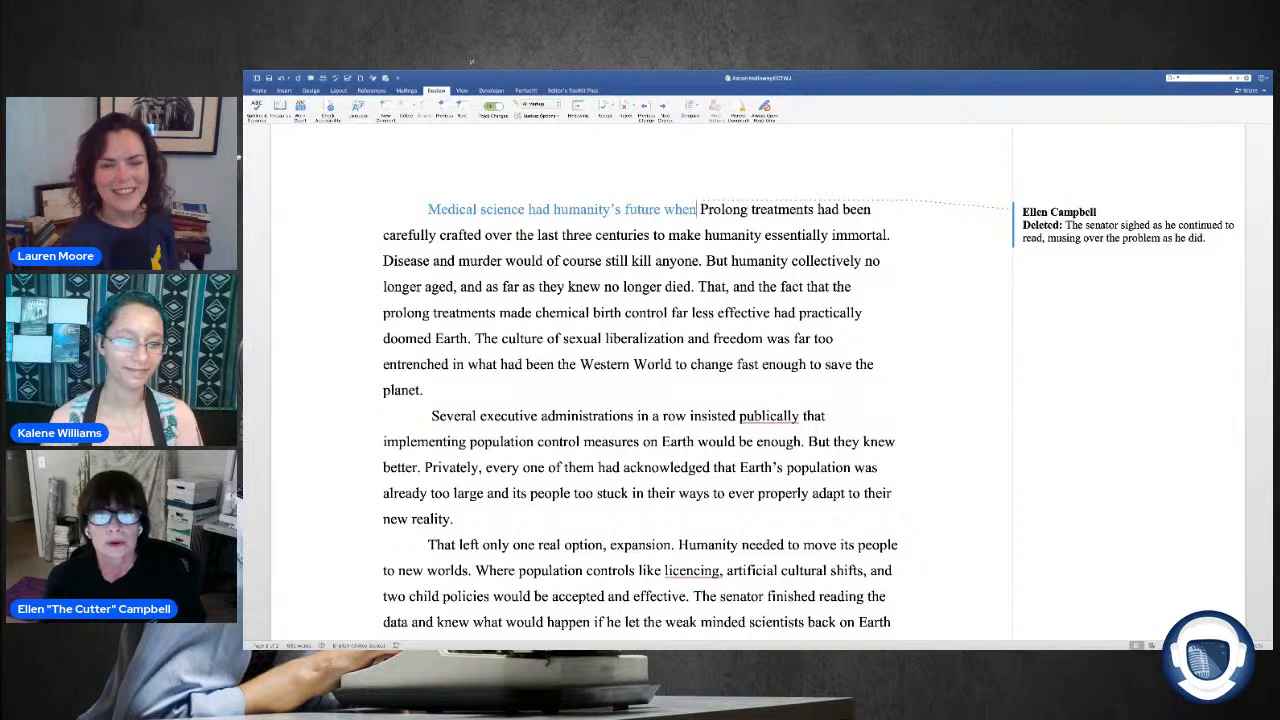
# Step: Delete "treatments" after "Prolong" in the opening sentence and end that sentence with "created." after "had been"
pyautogui.click(818, 209)
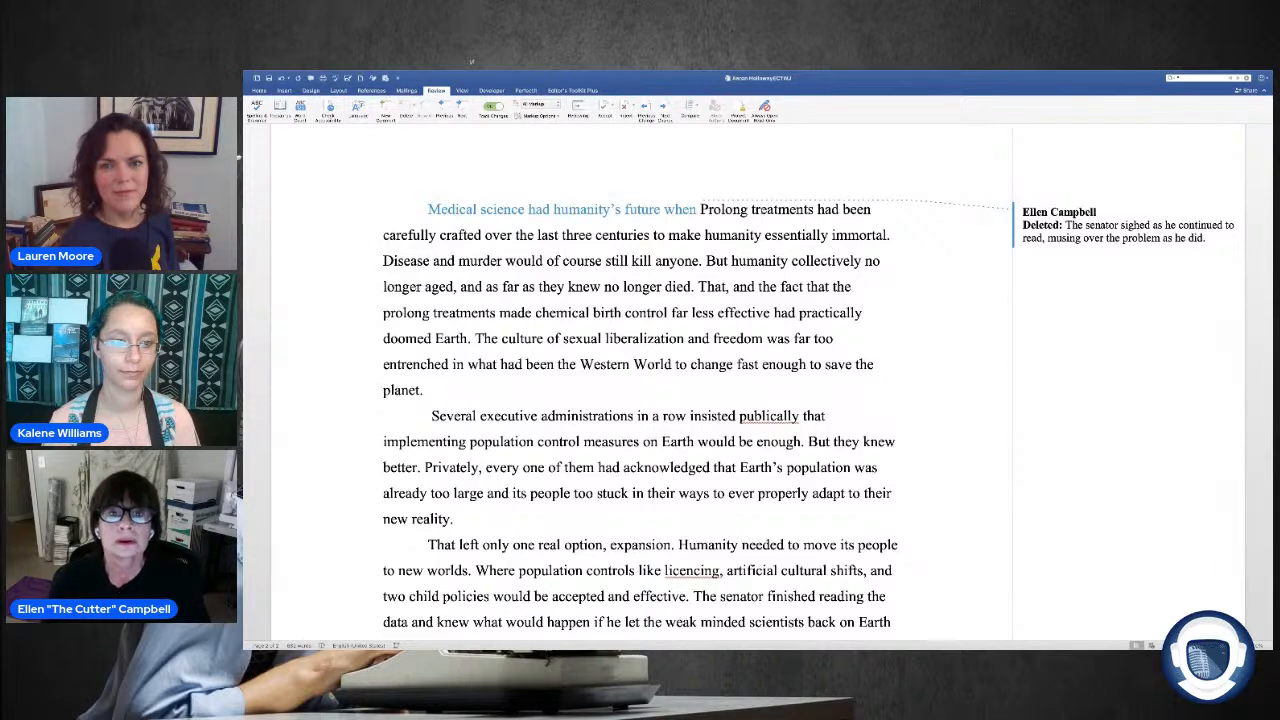
pyautogui.doubleClick(800, 209)
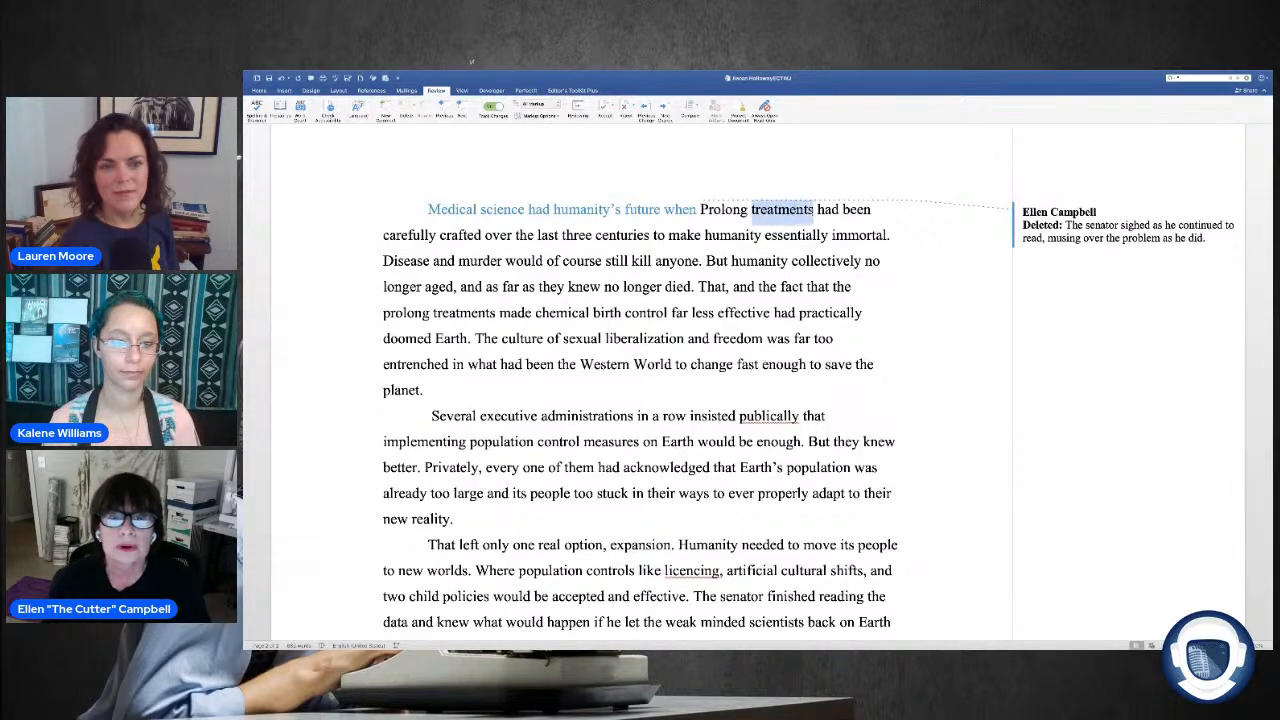
pyautogui.press('Delete')
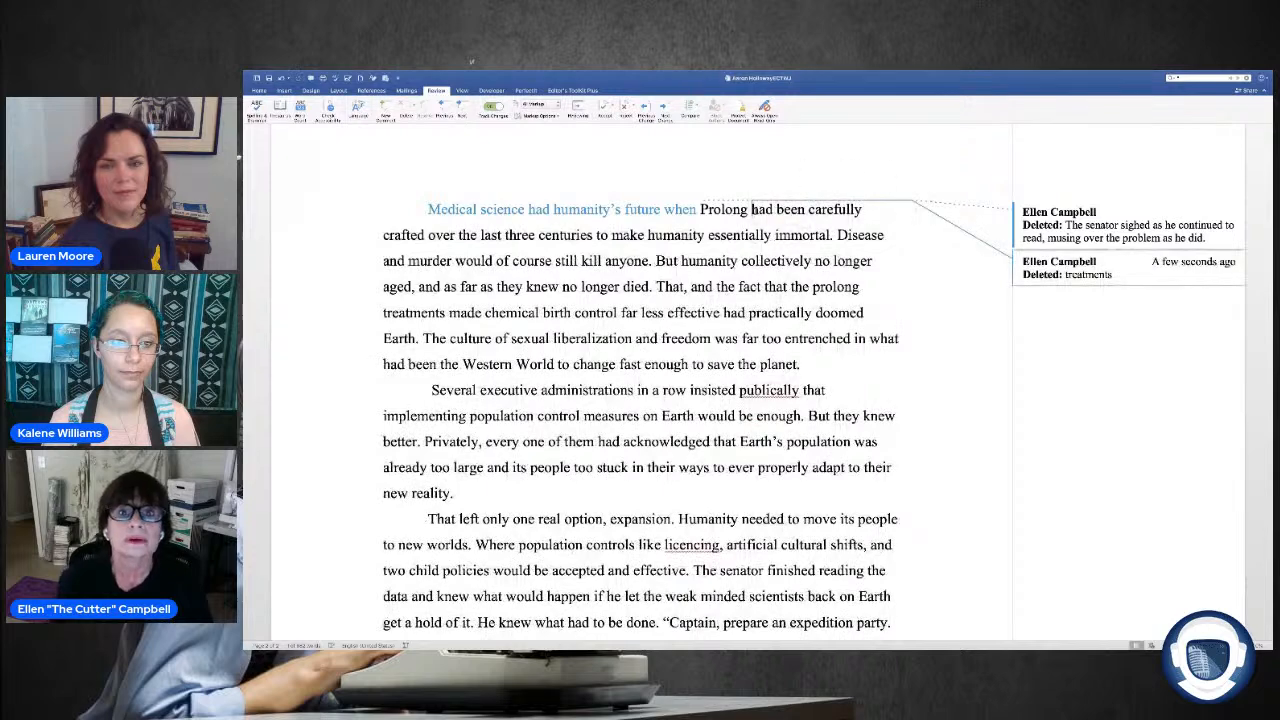
pyautogui.write('creadted')
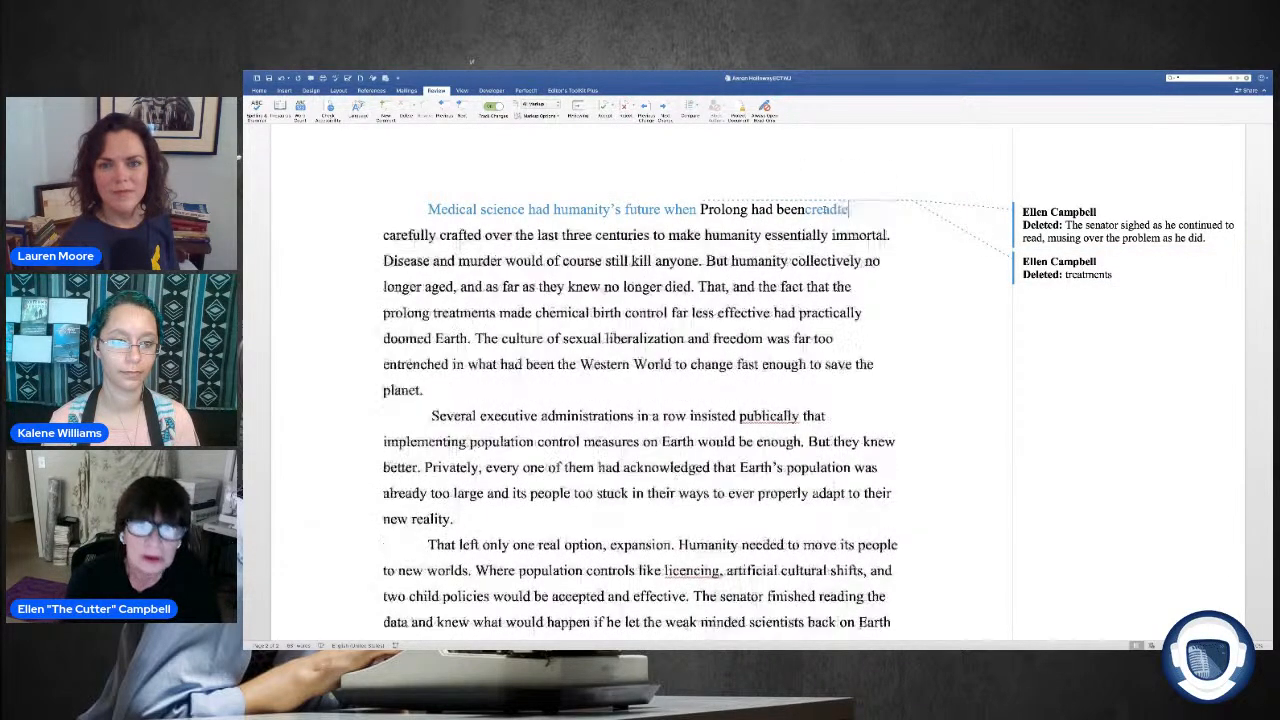
pyautogui.press('BackSpace')
pyautogui.press('BackSpace')
pyautogui.press('BackSpace')
pyautogui.press('BackSpace')
pyautogui.press('BackSpace')
pyautogui.press('BackSpace')
pyautogui.press('BackSpace')
pyautogui.press('BackSpace')
pyautogui.press('BackSpace')
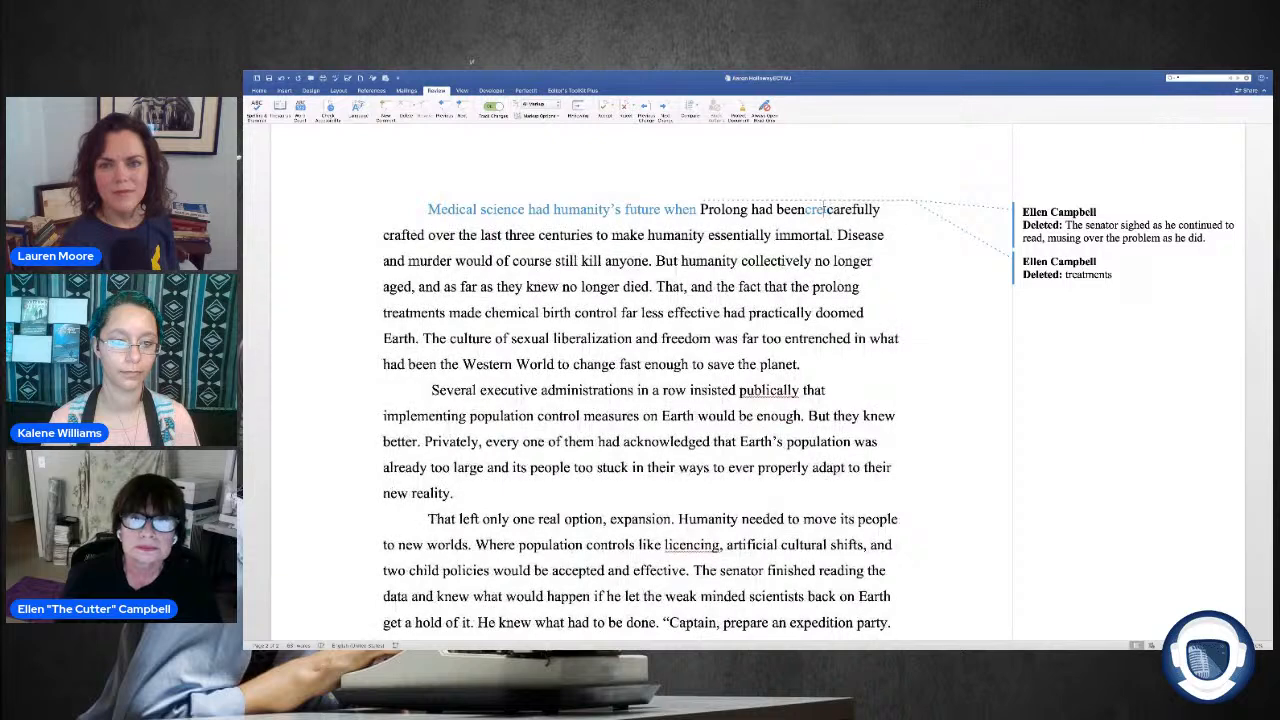
pyautogui.write('n v')
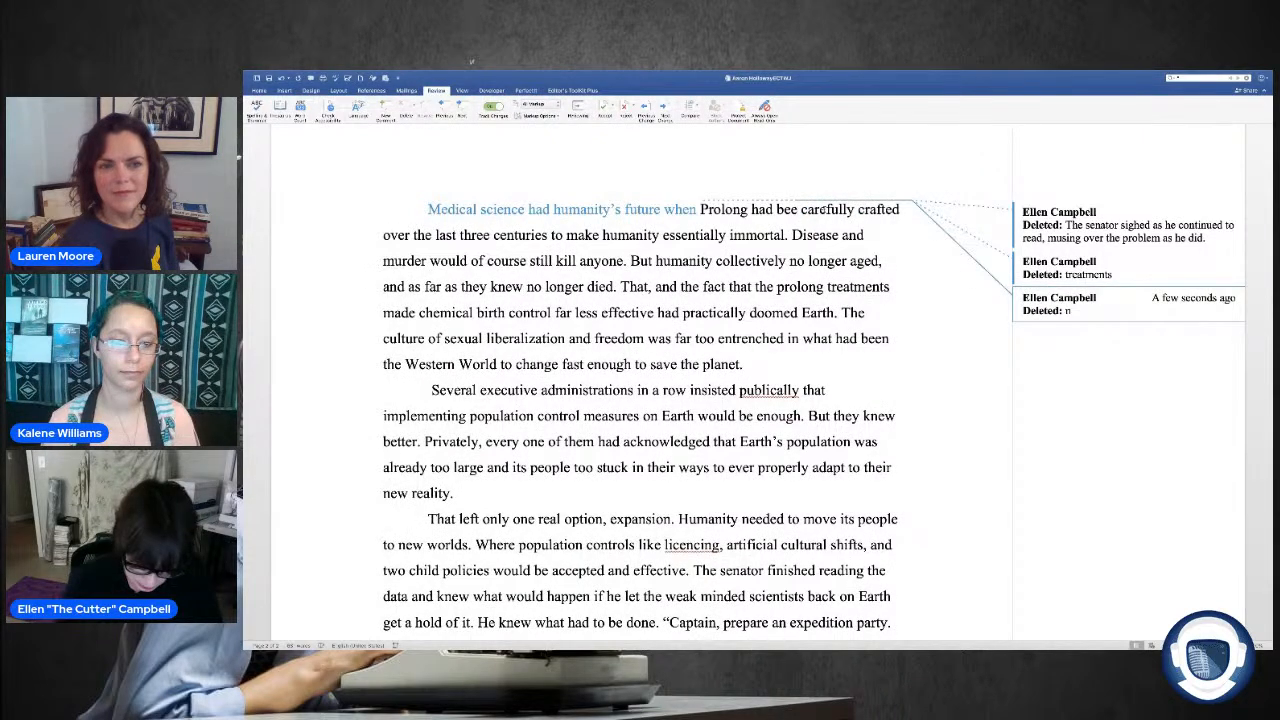
pyautogui.write('created ')
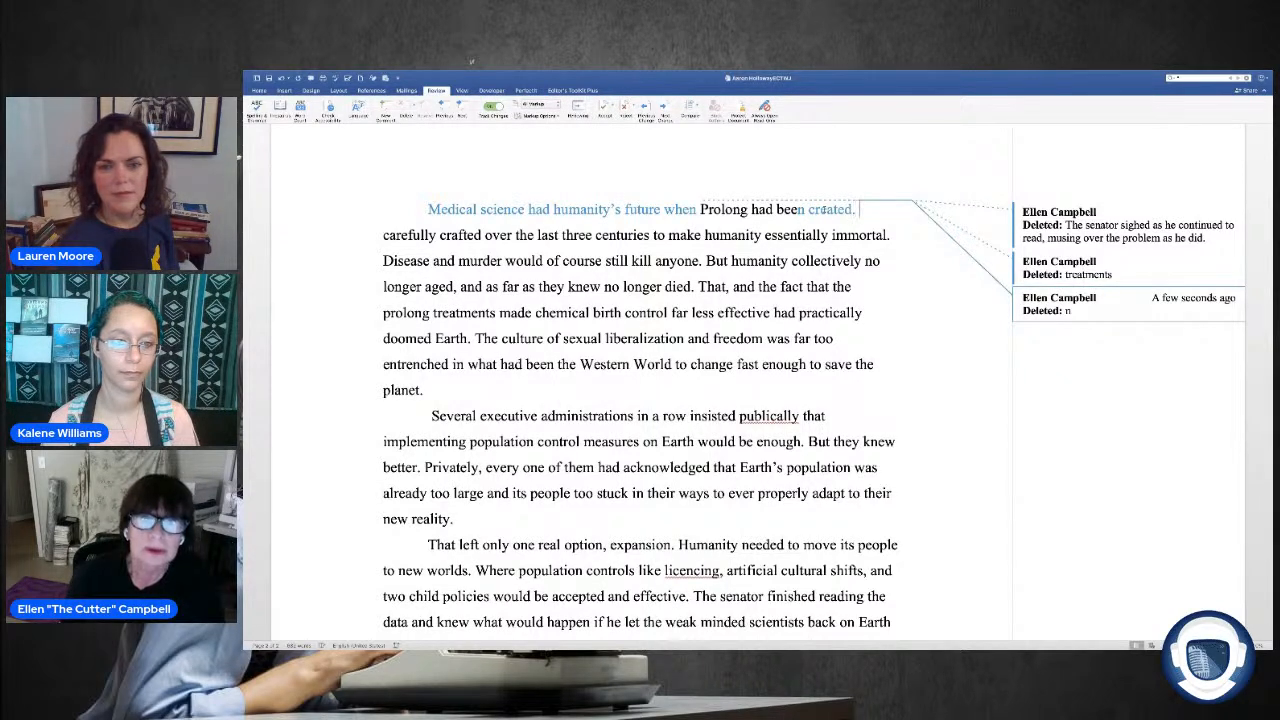
pyautogui.write(' Prolo')
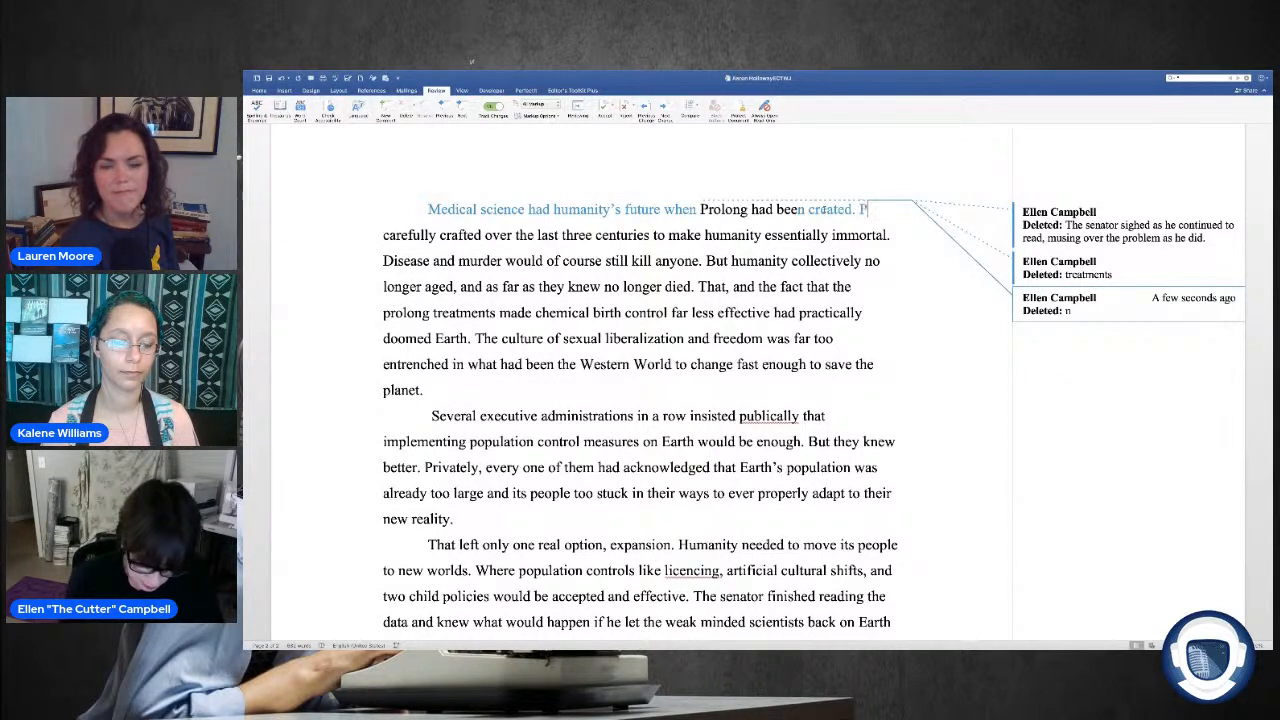
pyautogui.write('n')
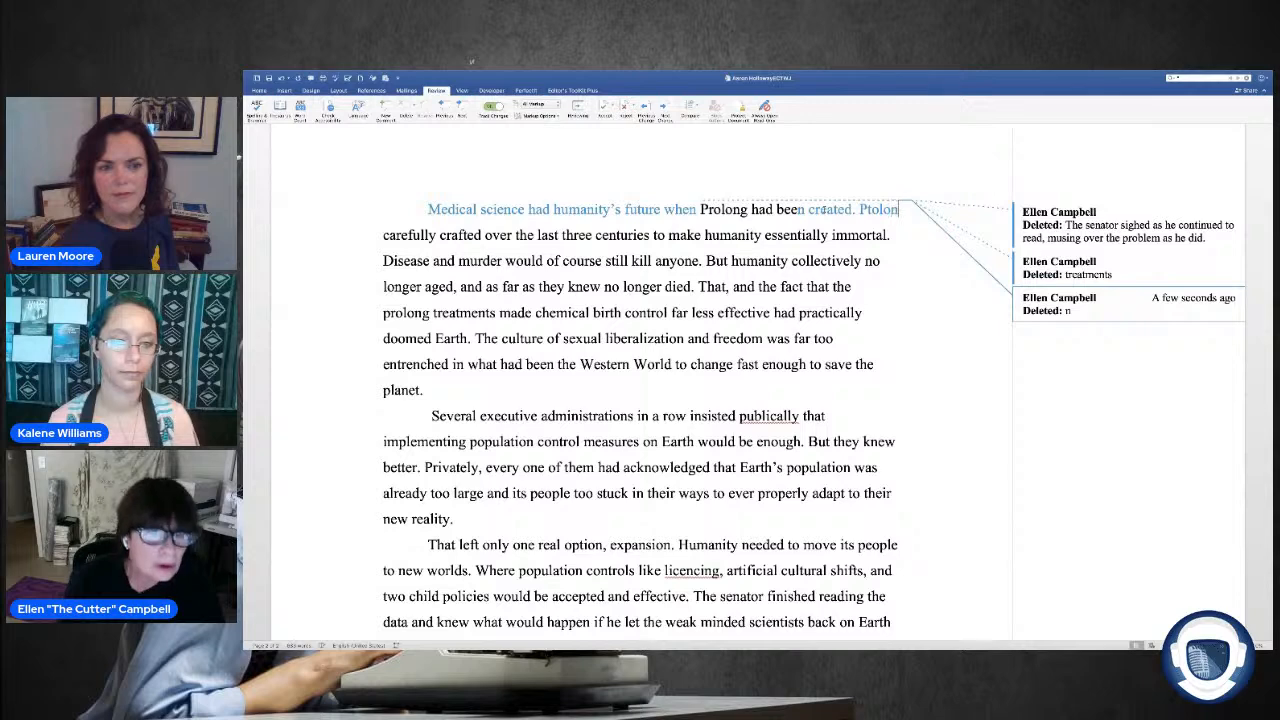
# Step: Start a new sentence with "Prolong" directly before "carefully crafted over the last three centuries"
pyautogui.press('BackSpace')
pyautogui.press('BackSpace')
pyautogui.press('BackSpace')
pyautogui.press('BackSpace')
pyautogui.press('BackSpace')
pyautogui.press('BackSpace')
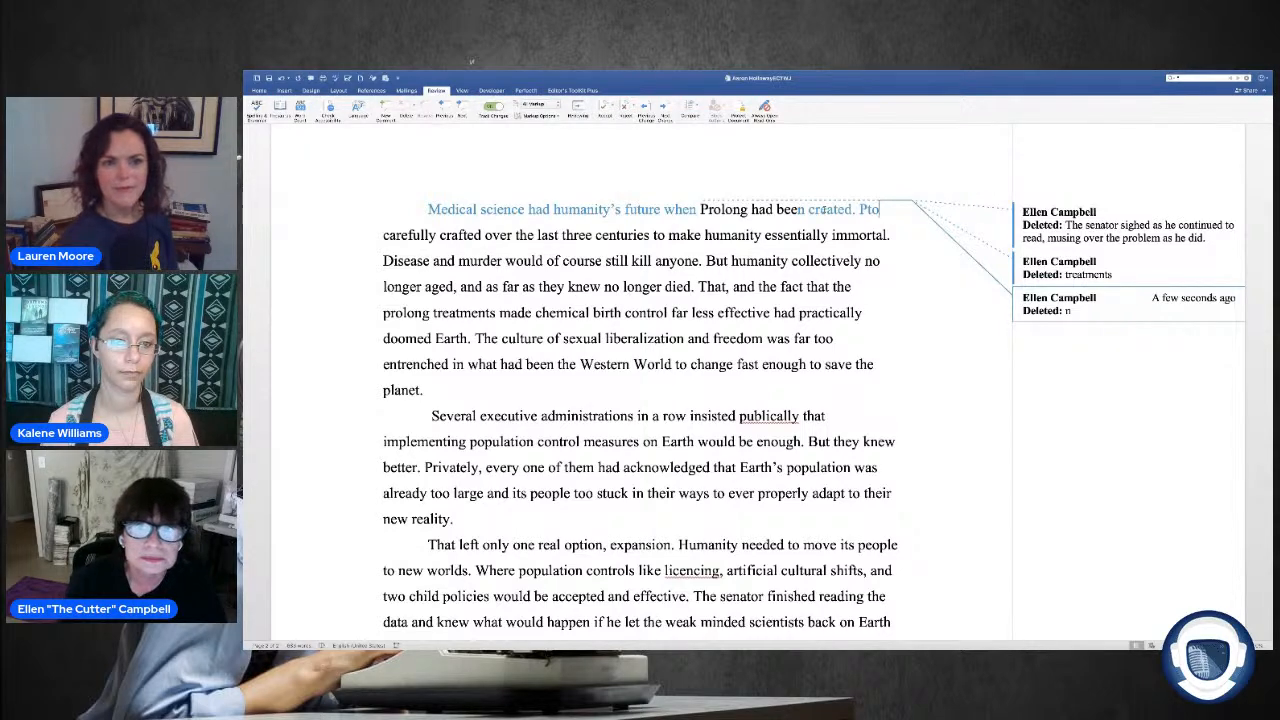
pyautogui.write('Prolong')
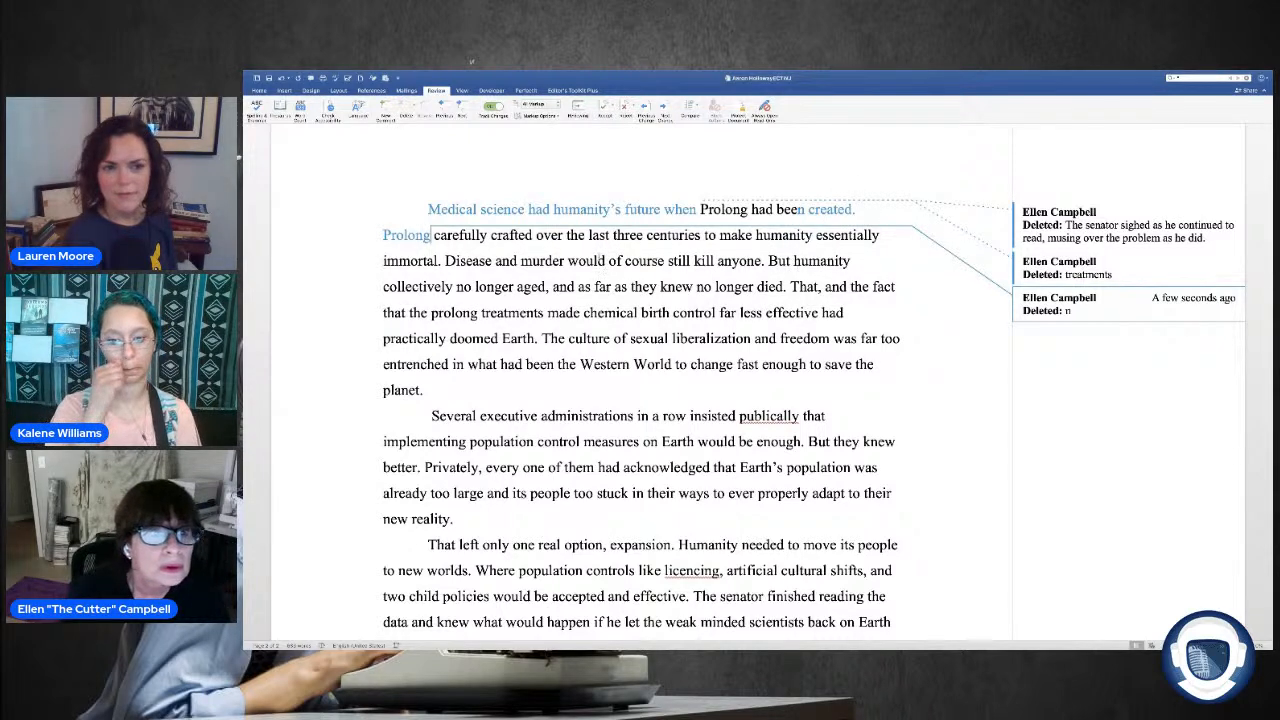
# Step: Replace "carefully crafted over the last three centuries to make humanity" with "Treatments made" before "essentially immortal"
pyautogui.hotkey('ctrl', 'shift', 'Right')
pyautogui.hotkey('ctrl', 'shift', 'Right')
pyautogui.hotkey('ctrl', 'shift', 'Right')
pyautogui.hotkey('ctrl', 'shift', 'Right')
pyautogui.hotkey('ctrl', 'shift', 'Right')
pyautogui.hotkey('ctrl', 'shift', 'Right')
pyautogui.hotkey('ctrl', 'shift', 'Right')
pyautogui.hotkey('ctrl', 'shift', 'Right')
pyautogui.hotkey('ctrl', 'shift', 'Right')
pyautogui.hotkey('ctrl', 'shift', 'Right')
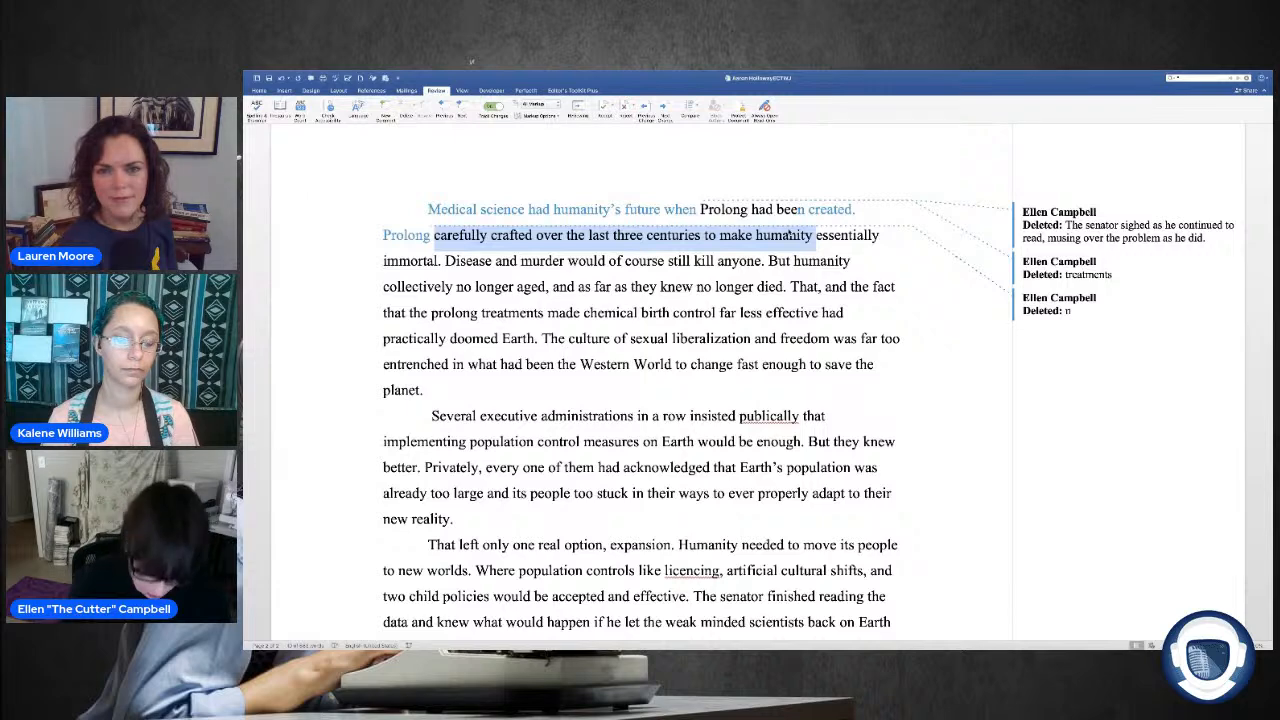
pyautogui.write('Ter')
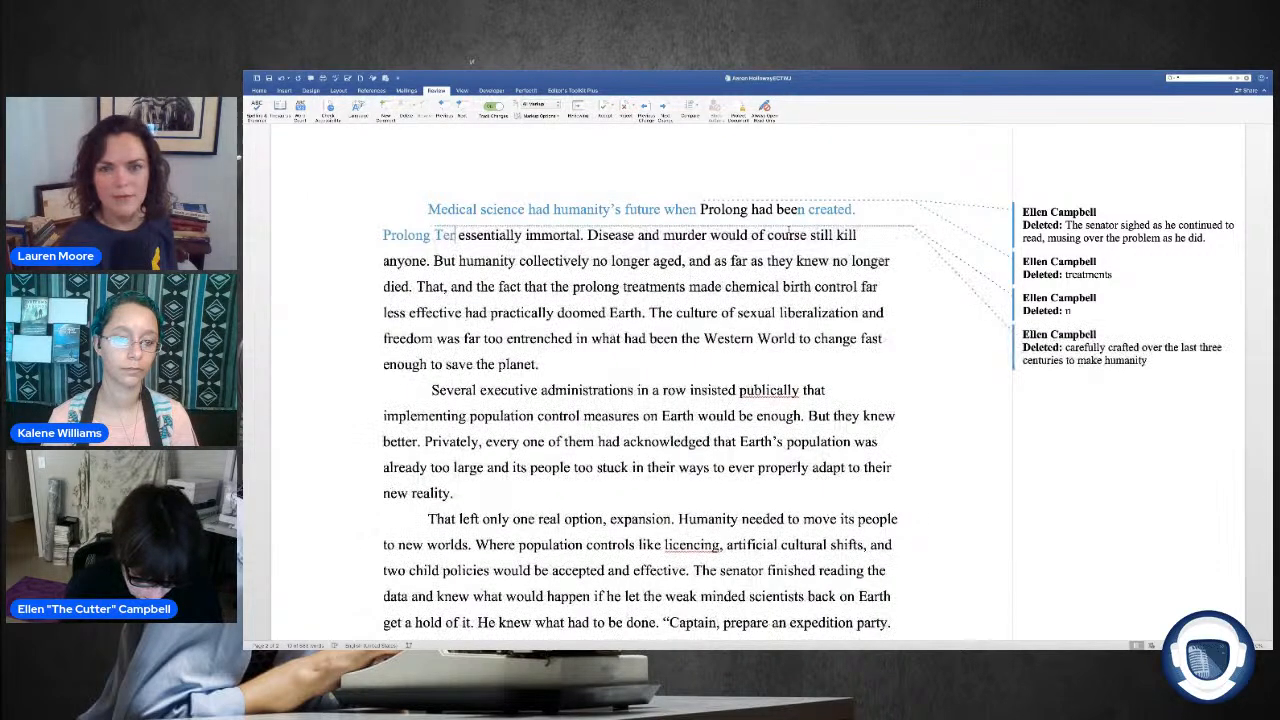
pyautogui.press('BackSpace')
pyautogui.press('BackSpace')
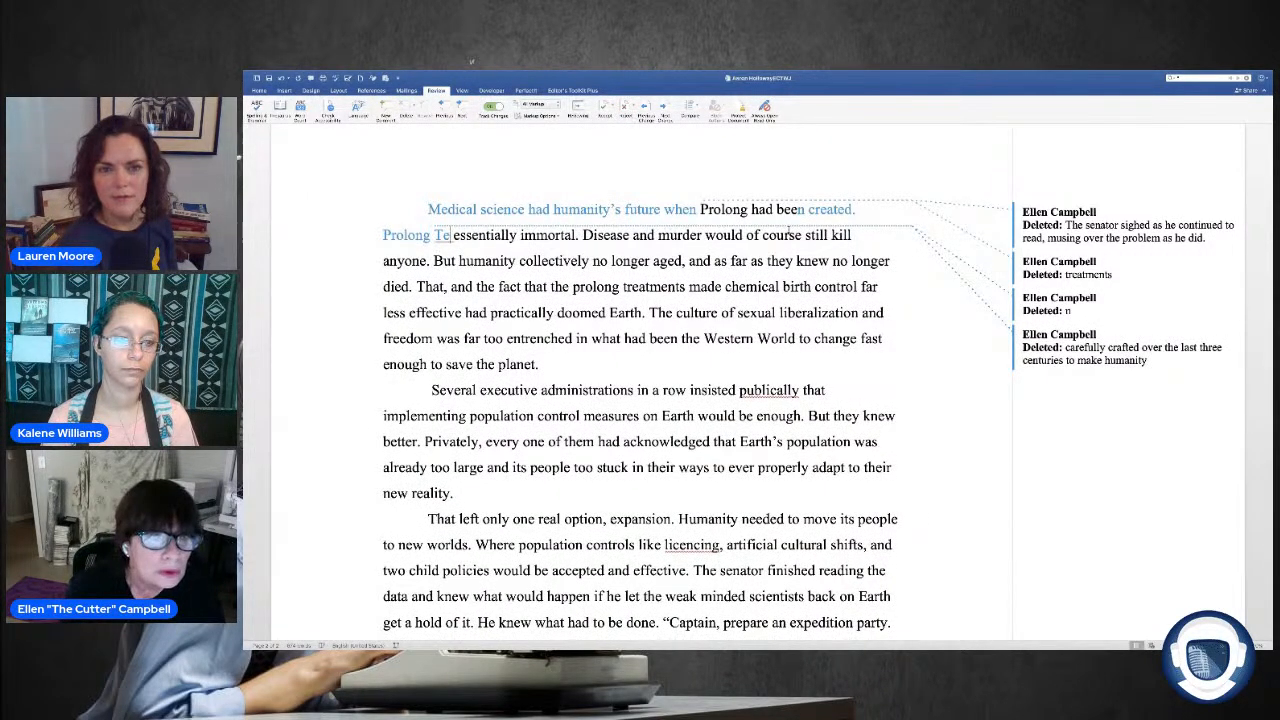
pyautogui.write('reatments')
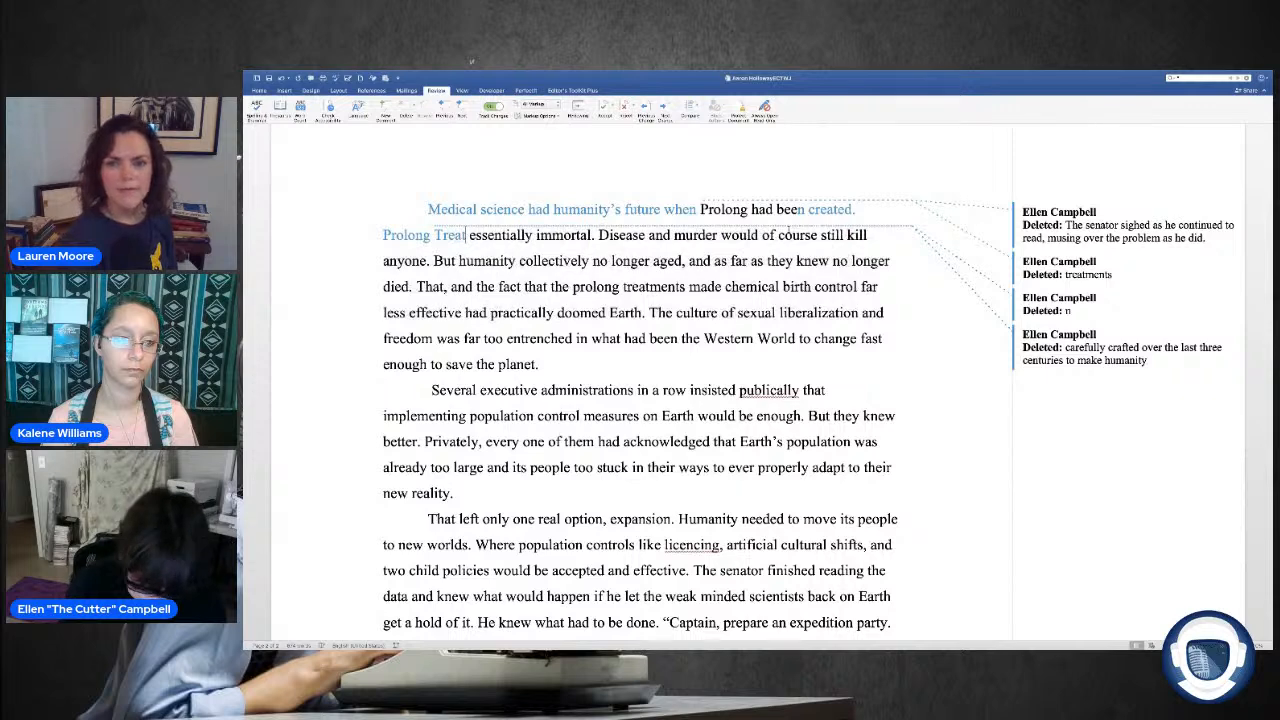
pyautogui.write(' made ')
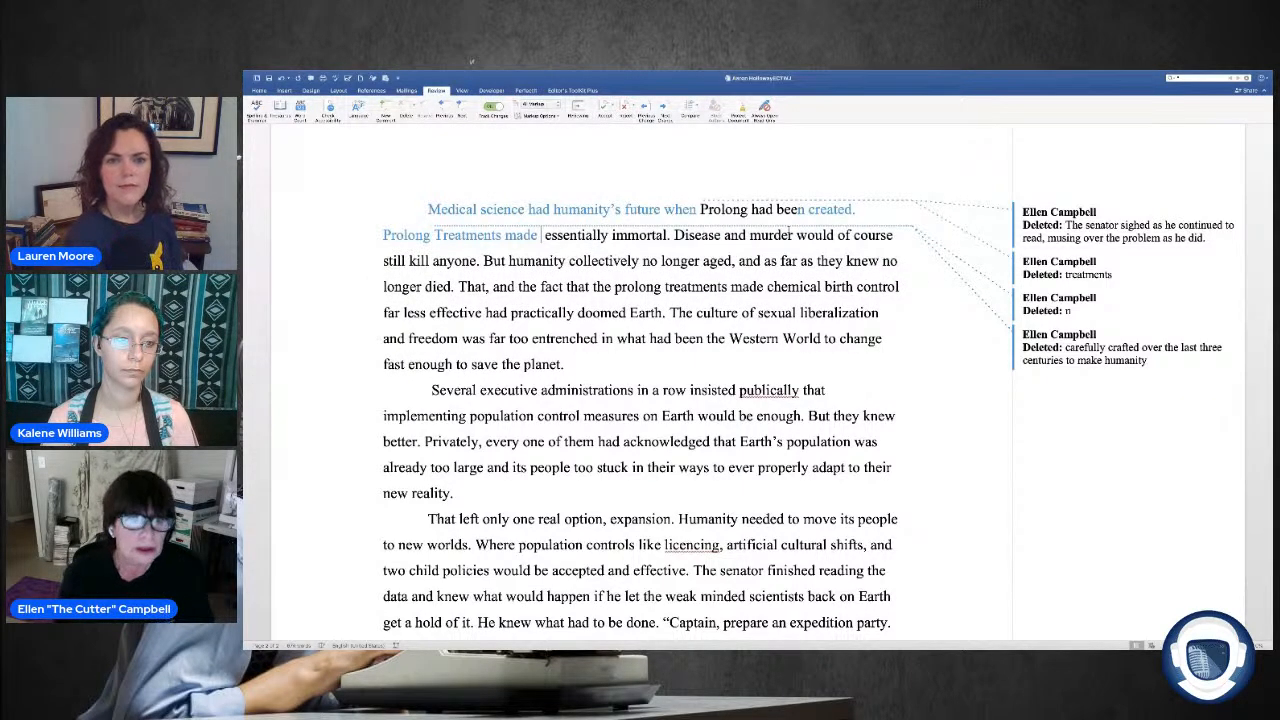
pyautogui.write('a')
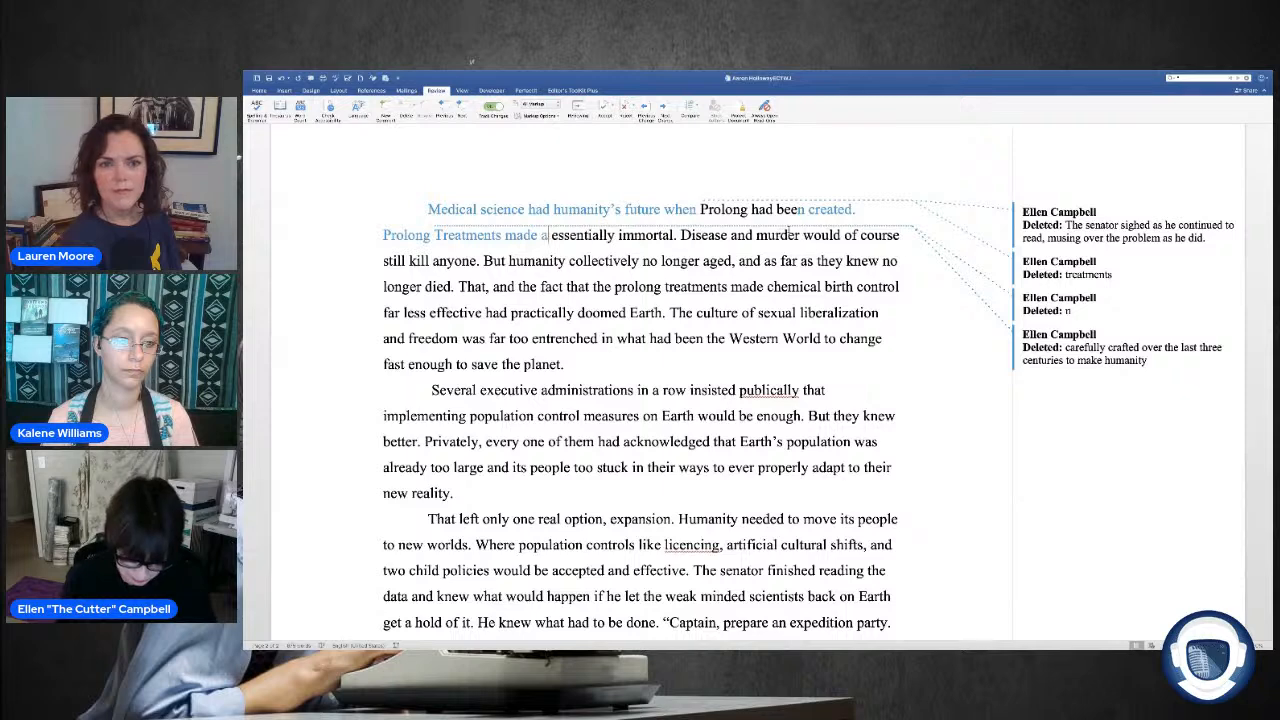
pyautogui.press('BackSpace')
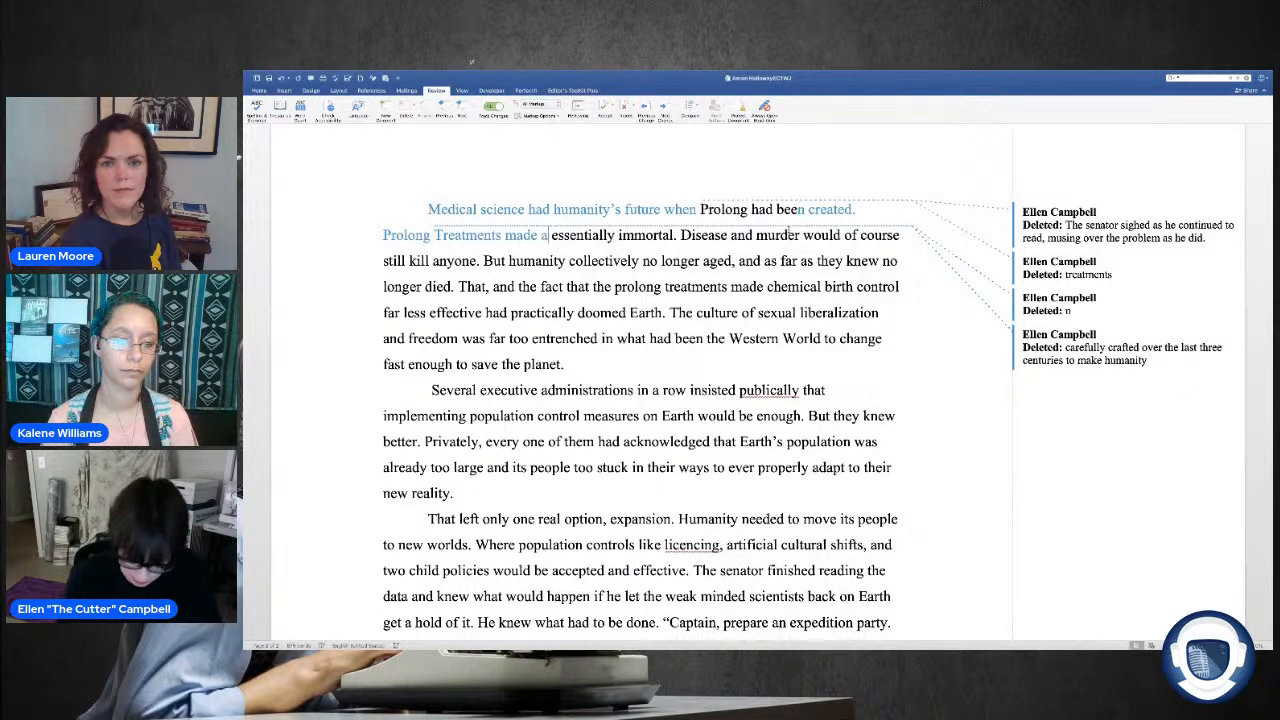
pyautogui.write('a')
pyautogui.press('BackSpace')
pyautogui.press('BackSpace')
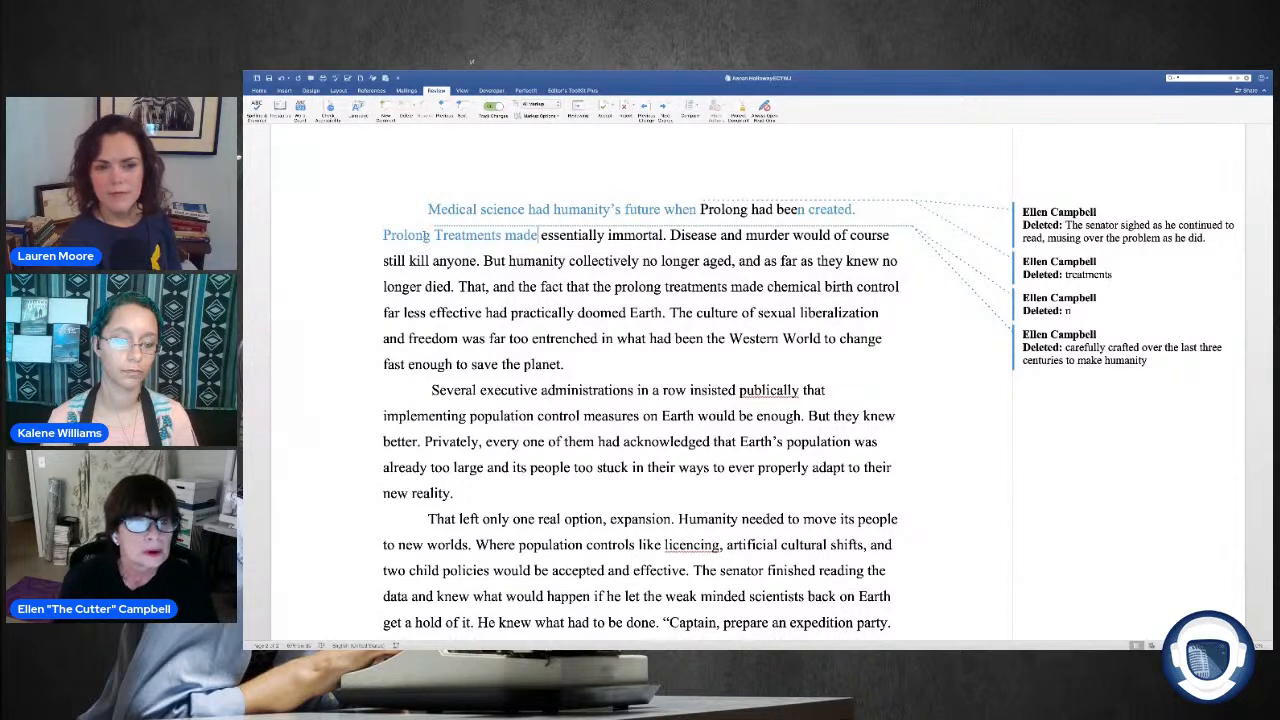
# Step: Change the capital T of "Treatments" to lowercase in "Prolong Treatments made", and place the cursor before "essentially immortal"
pyautogui.moveTo(444, 236); pyautogui.dragTo(436, 236)
pyautogui.write('t')
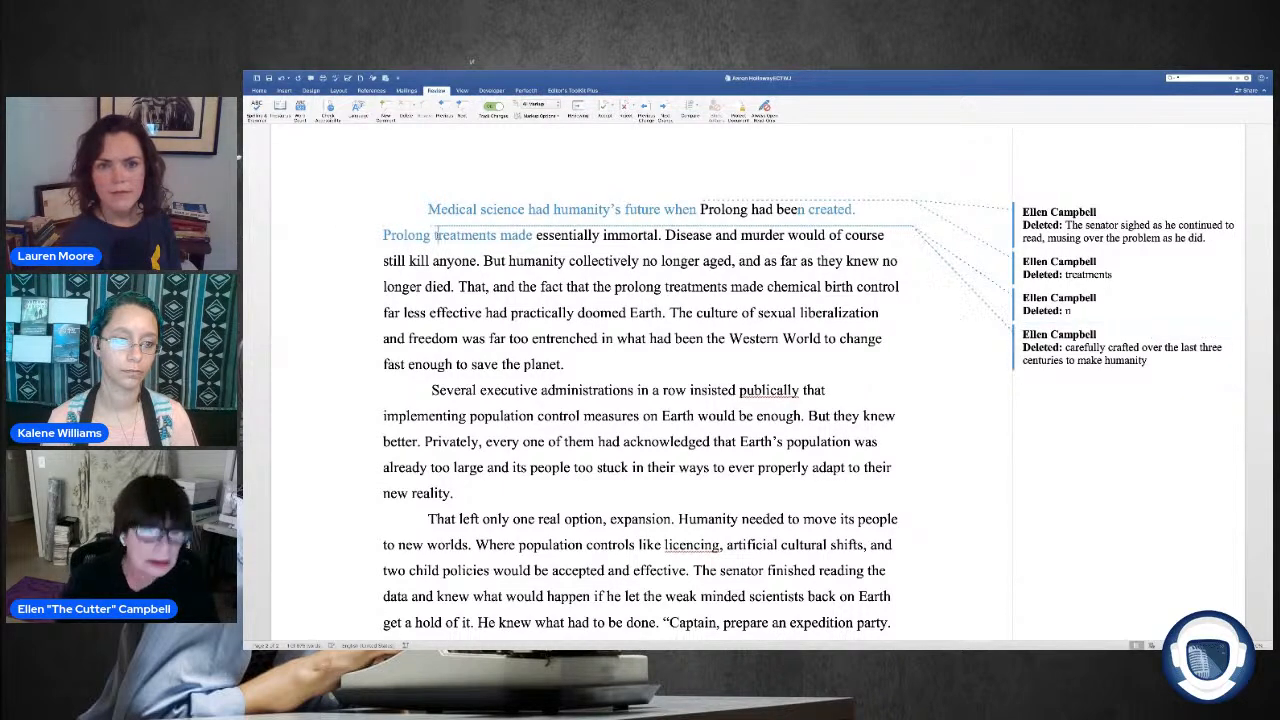
pyautogui.click(538, 235)
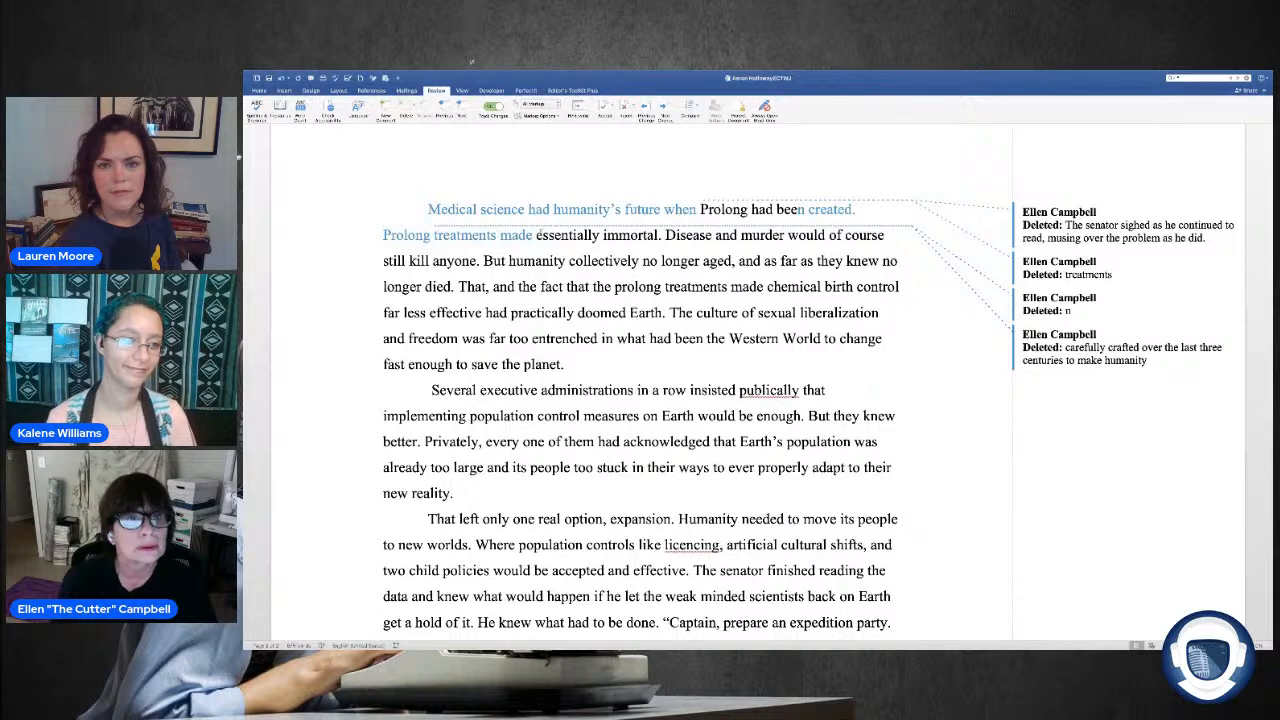
# Step: Insert "individuals" between "Prolong treatments made" and "essentially immortal" in the first paragraph
pyautogui.write('indi')
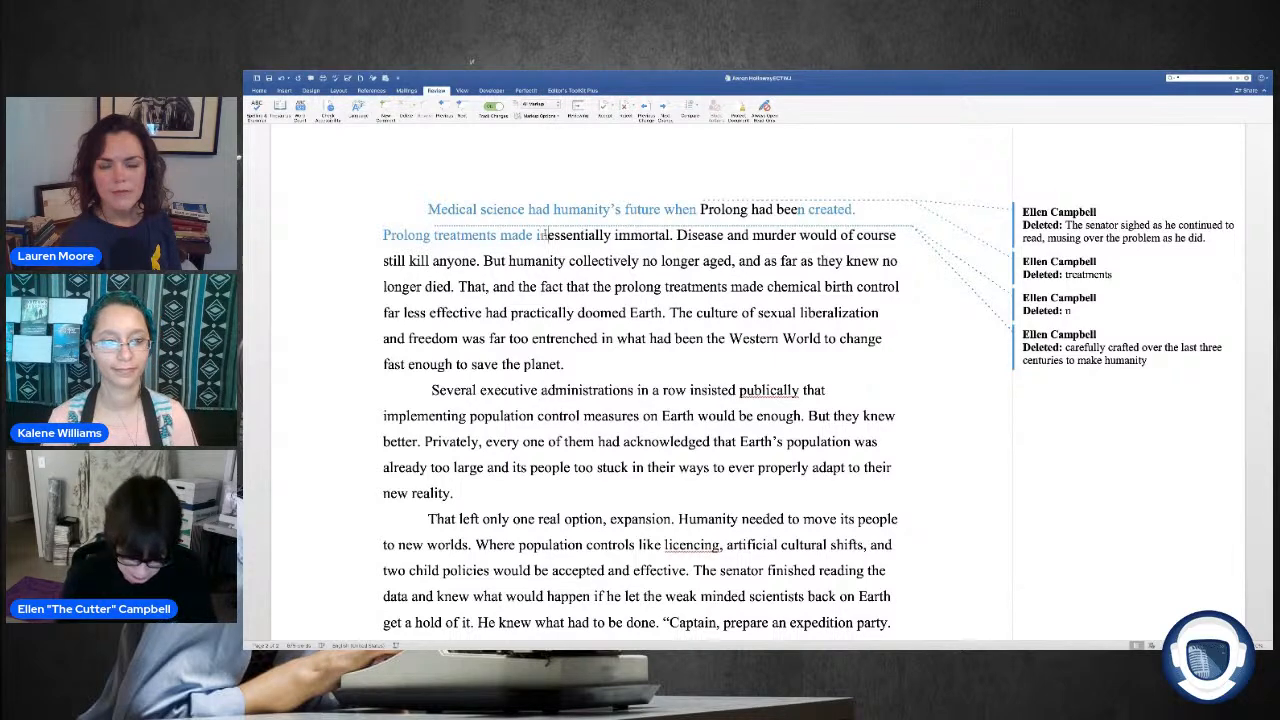
pyautogui.write('vidual')
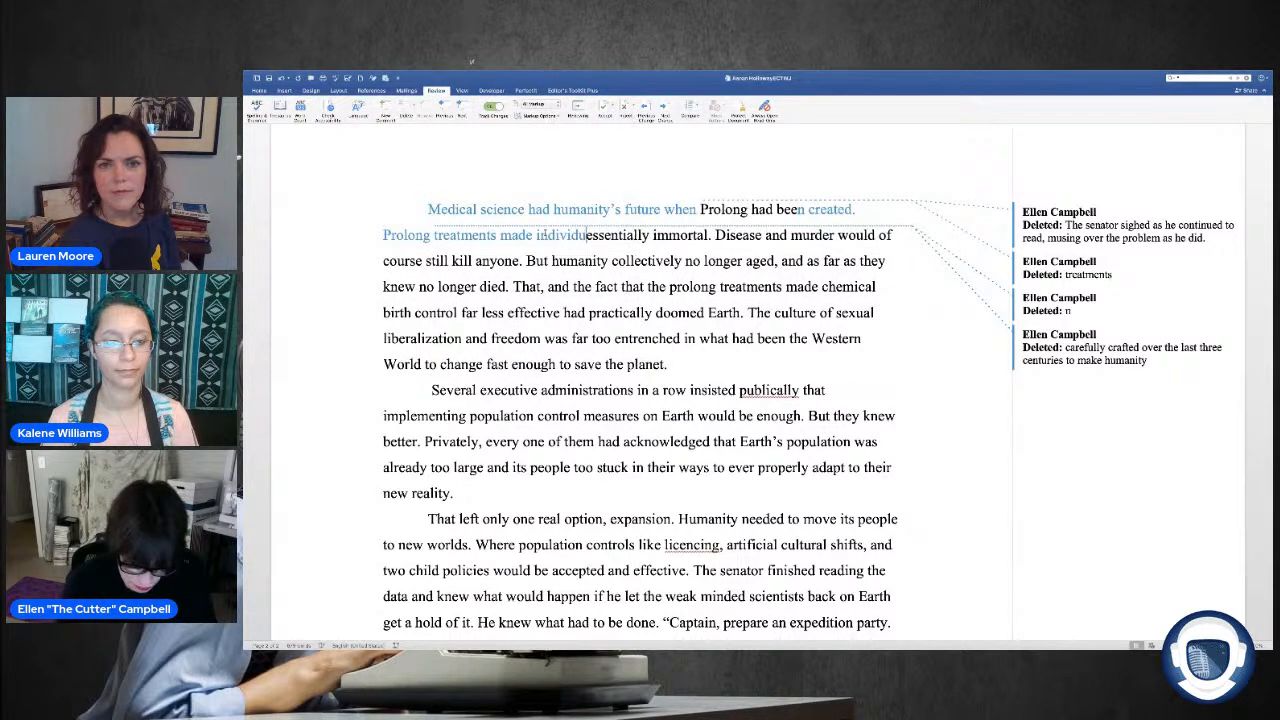
pyautogui.write('s')
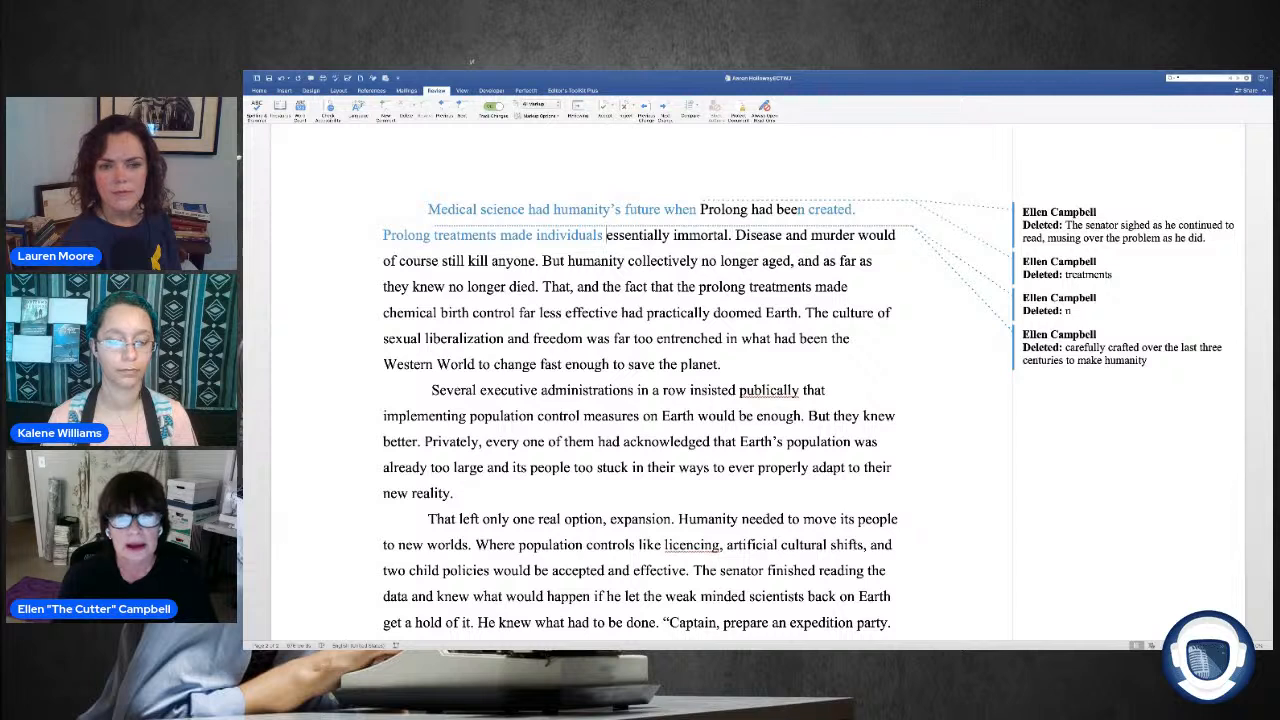
# Step: Delete the sentence "Disease and murder would of course still kill anyone." from the first paragraph
pyautogui.moveTo(737, 235); pyautogui.dragTo(788, 237)
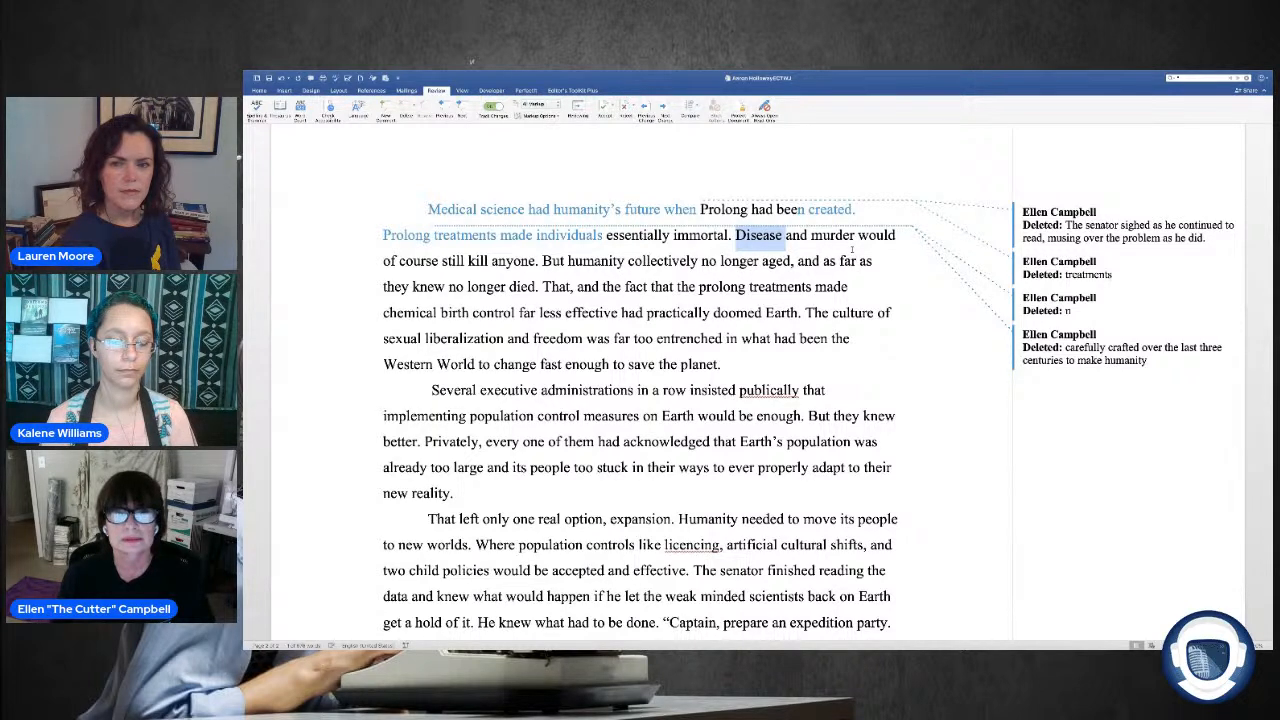
pyautogui.click(749, 236)
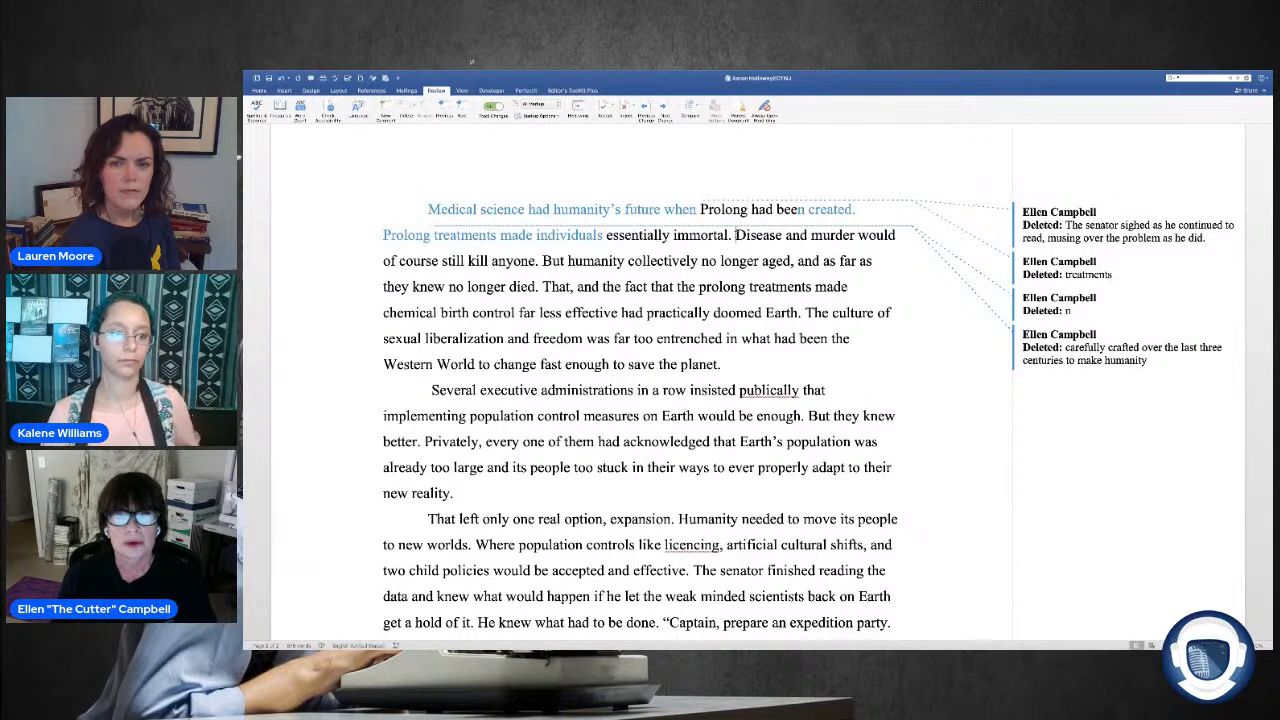
pyautogui.moveTo(736, 236); pyautogui.dragTo(540, 261)
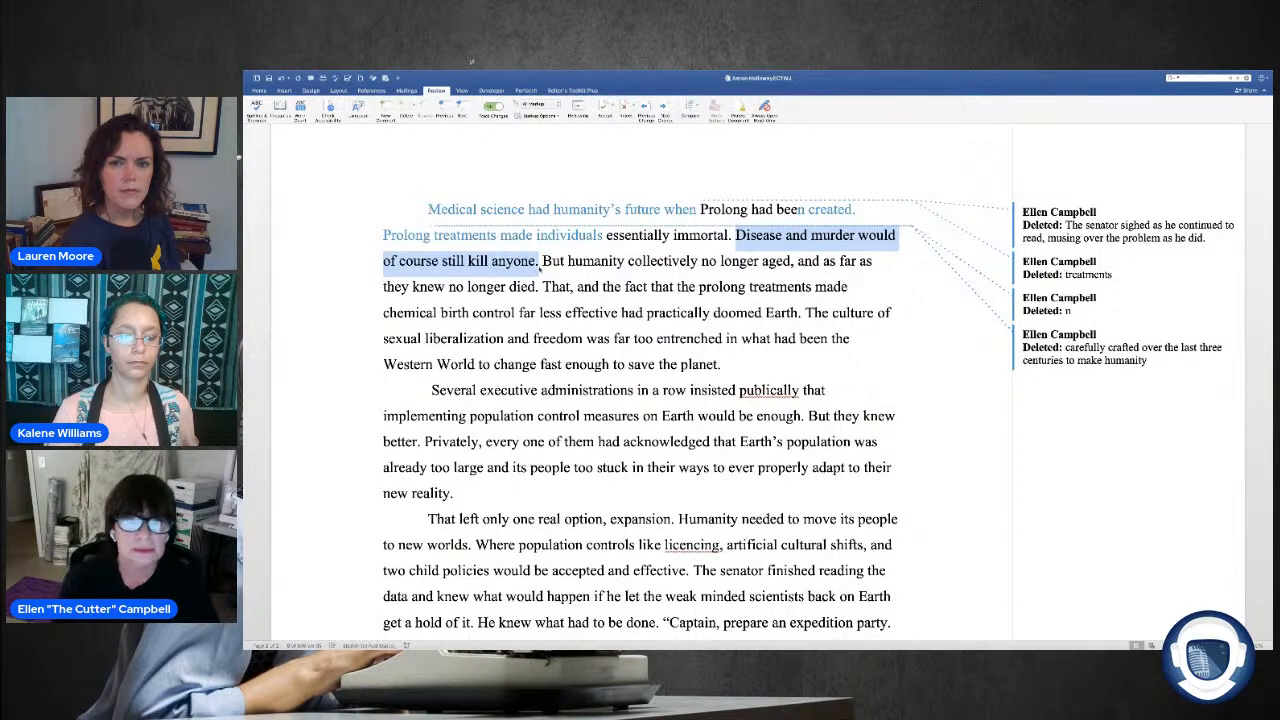
pyautogui.press('Delete')
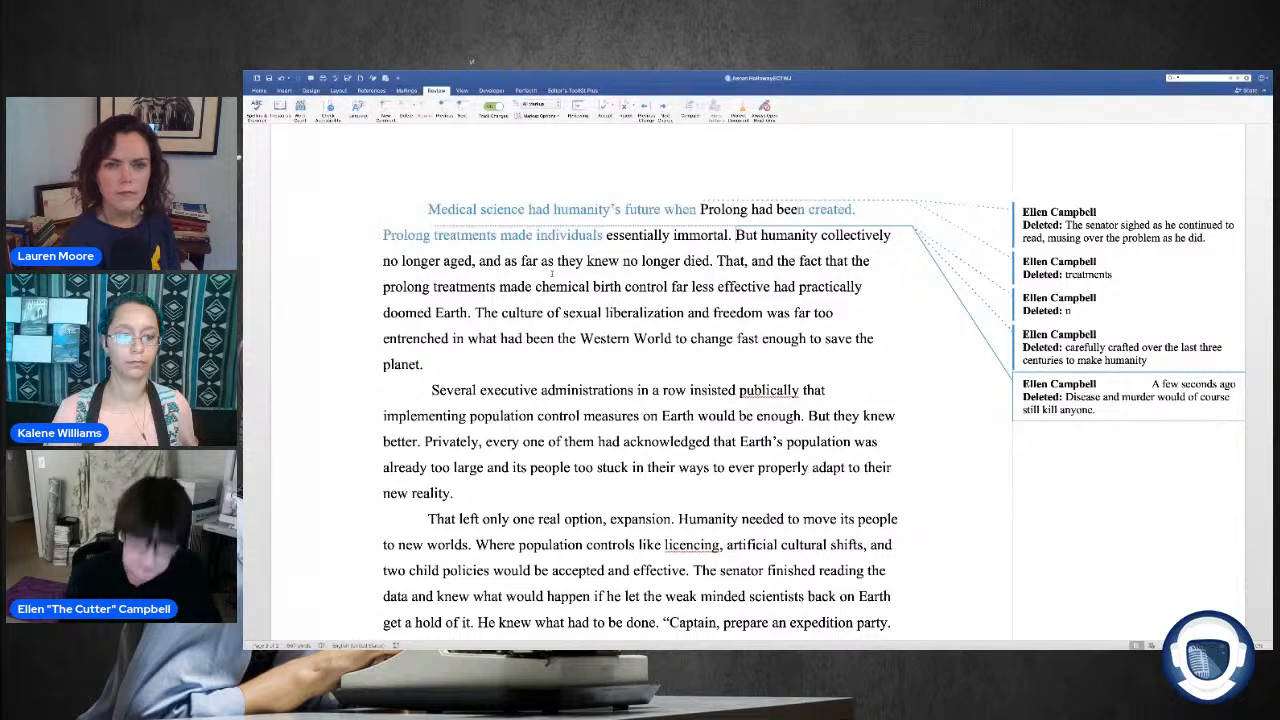
pyautogui.write('(')
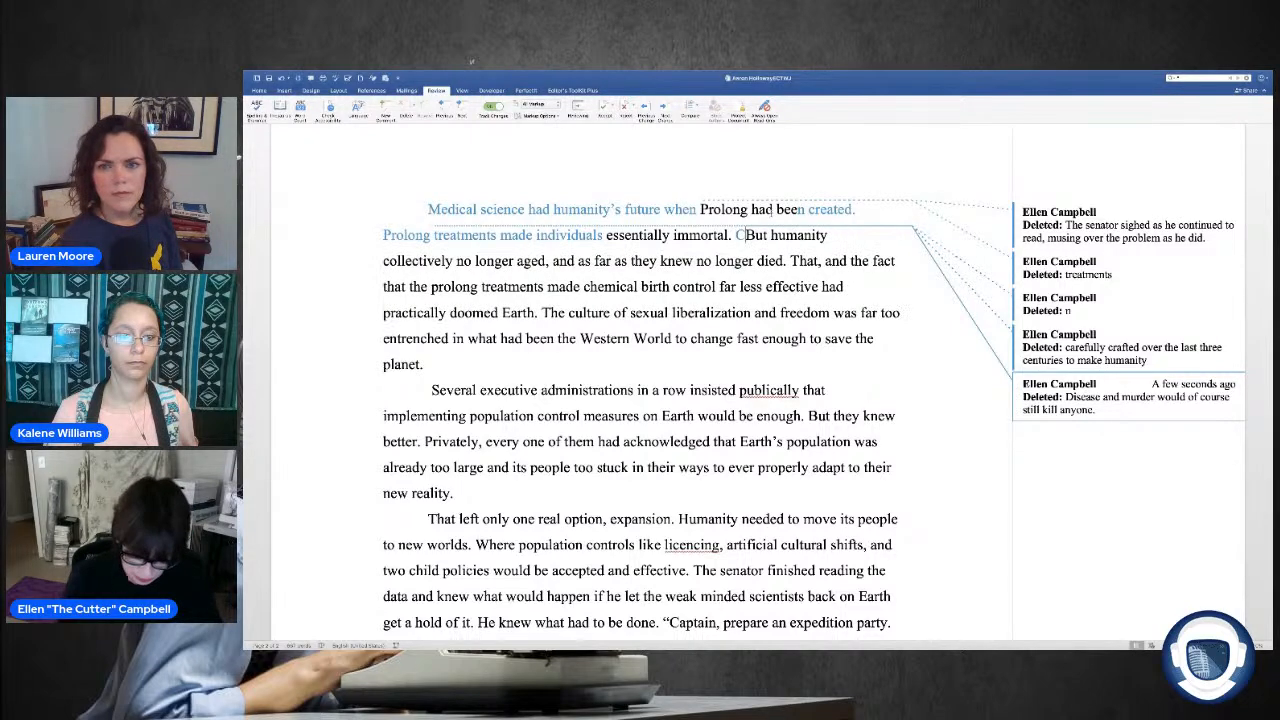
pyautogui.press('BackSpace')
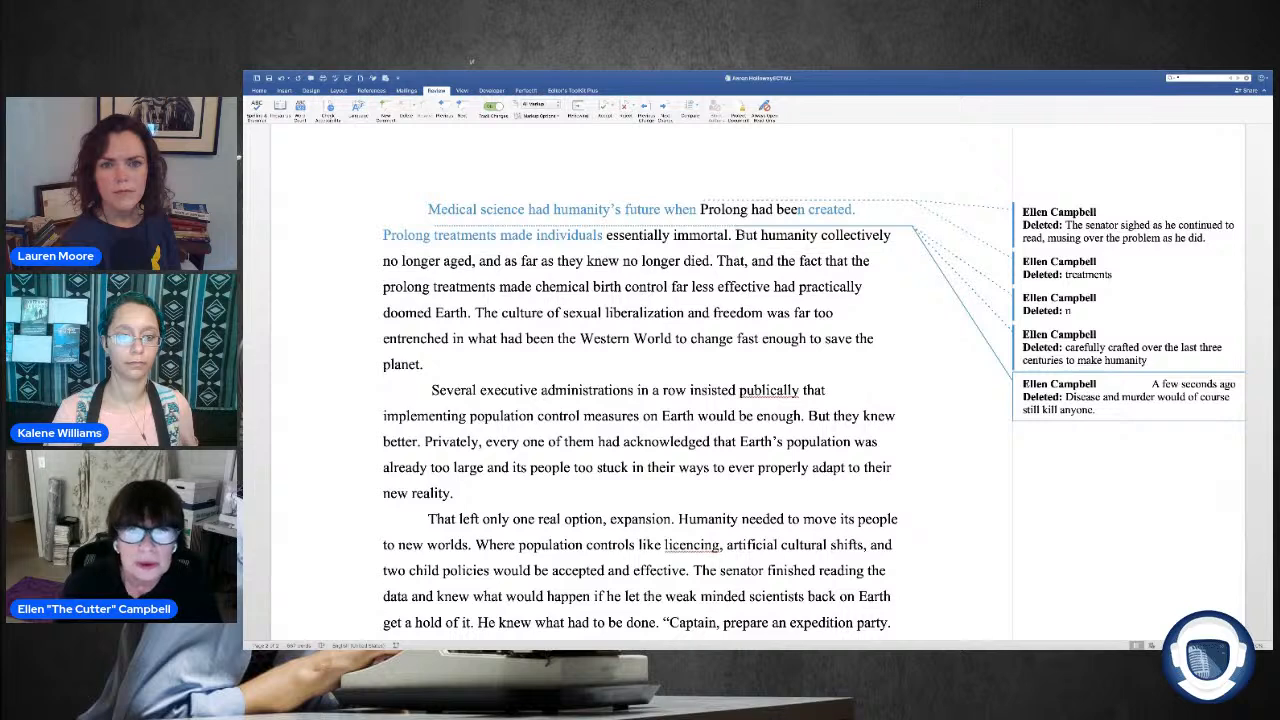
# Step: Change "humanity collectively" to "humans" in the sentence starting with "But", and add a comma after "as far as they knew"
pyautogui.moveTo(821, 236); pyautogui.dragTo(942, 239)
pyautogui.press('BackSpace')
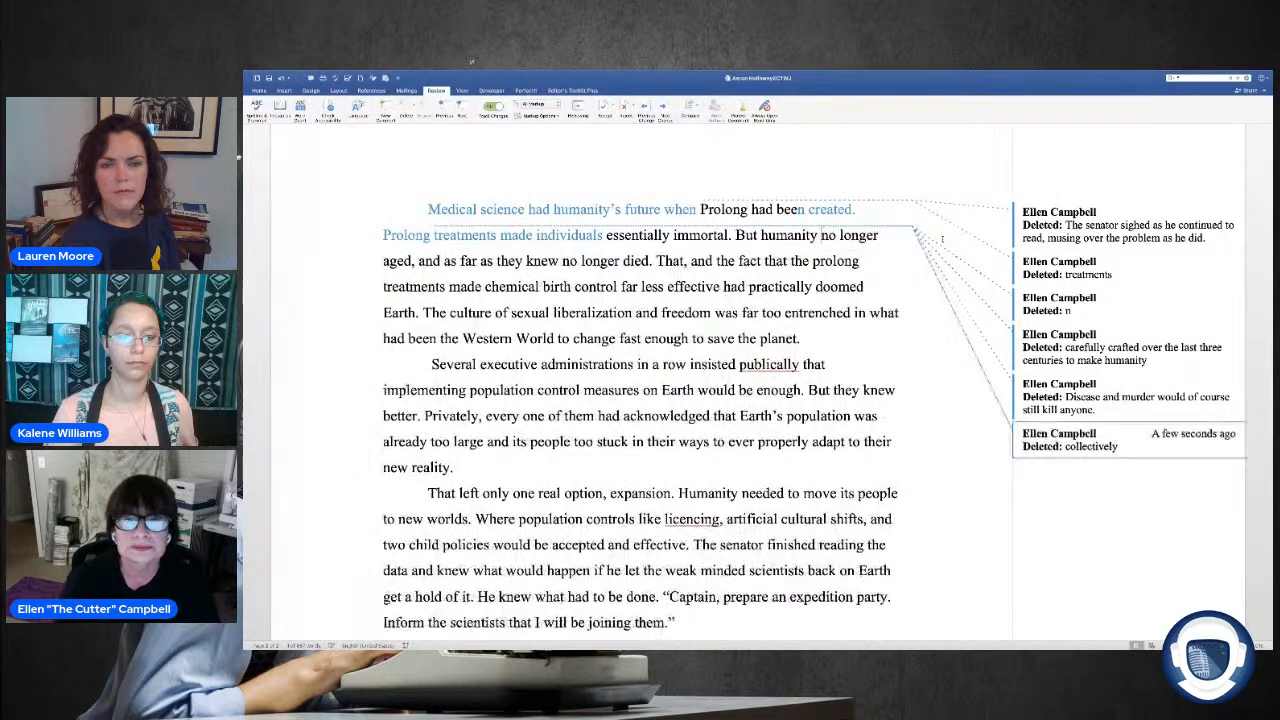
pyautogui.moveTo(818, 237); pyautogui.dragTo(762, 237)
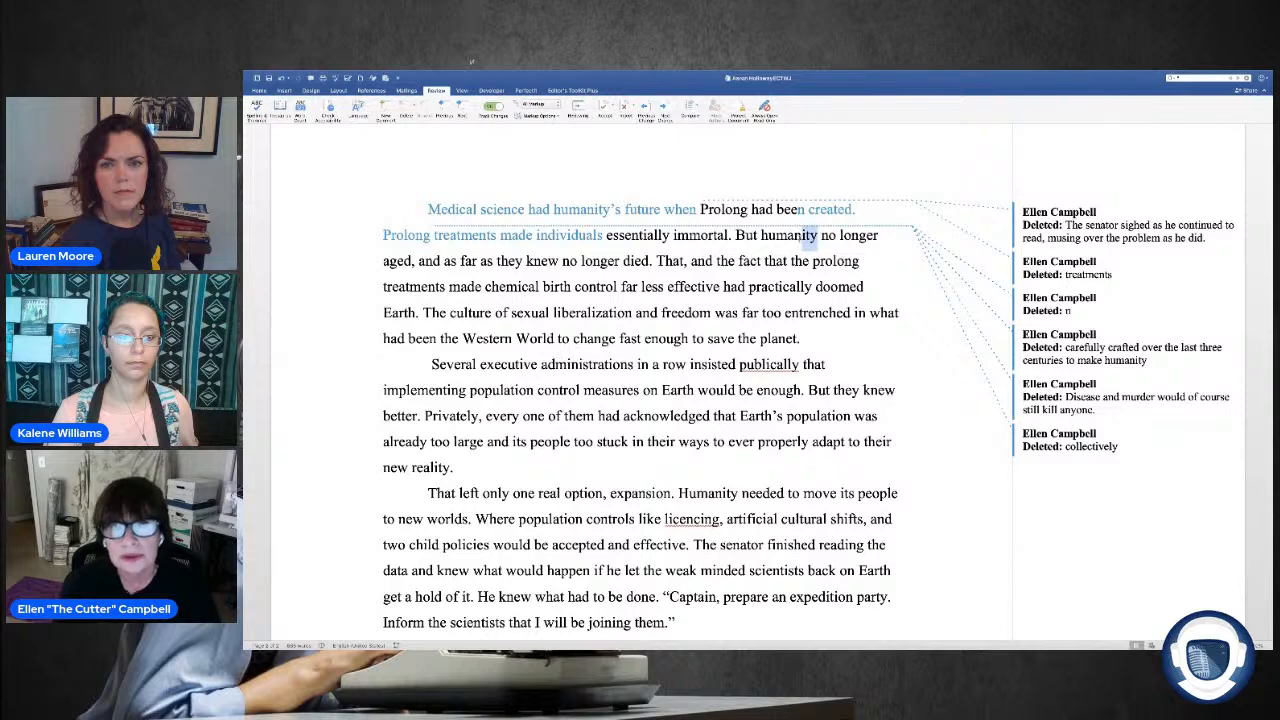
pyautogui.write('humans')
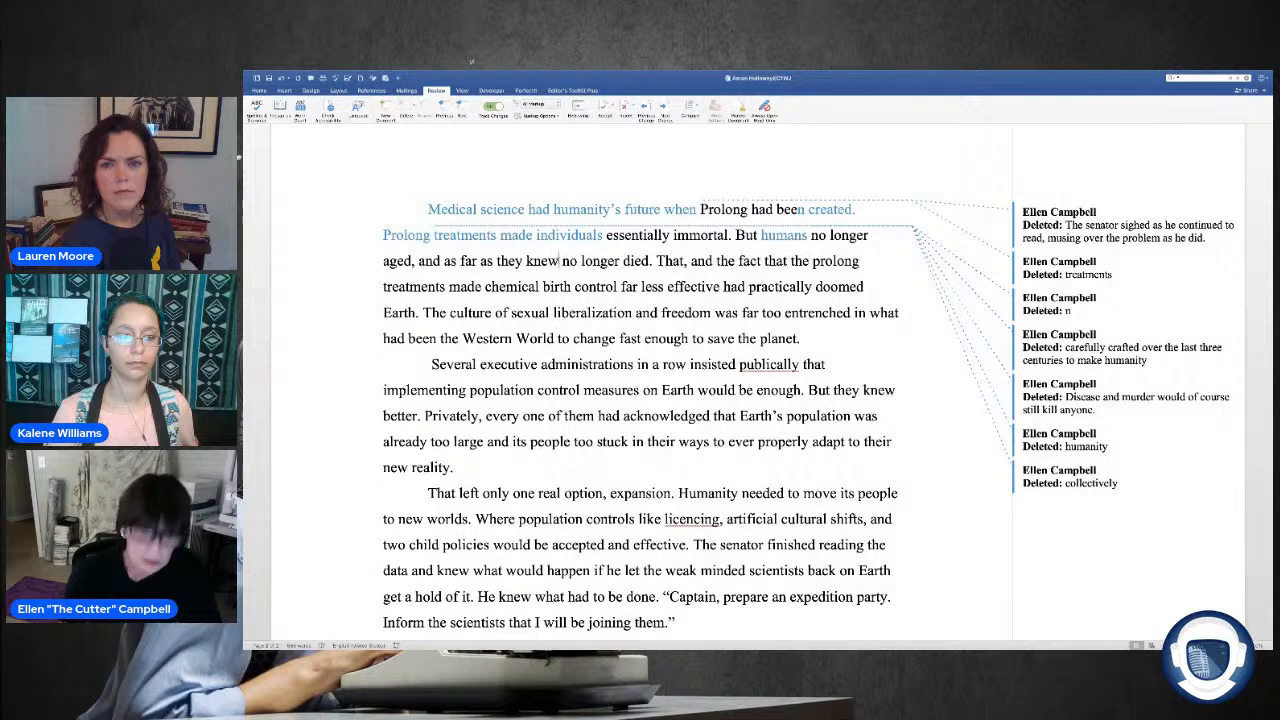
pyautogui.write(',')
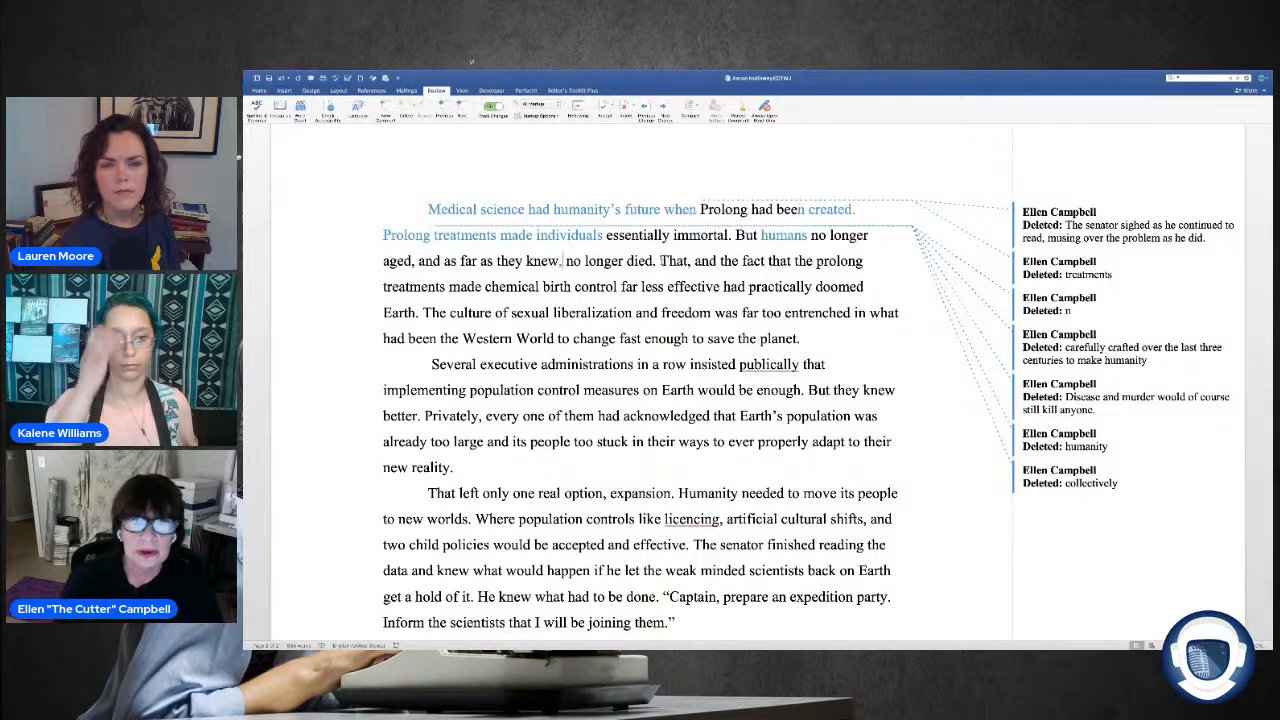
pyautogui.rightClick(660, 259)
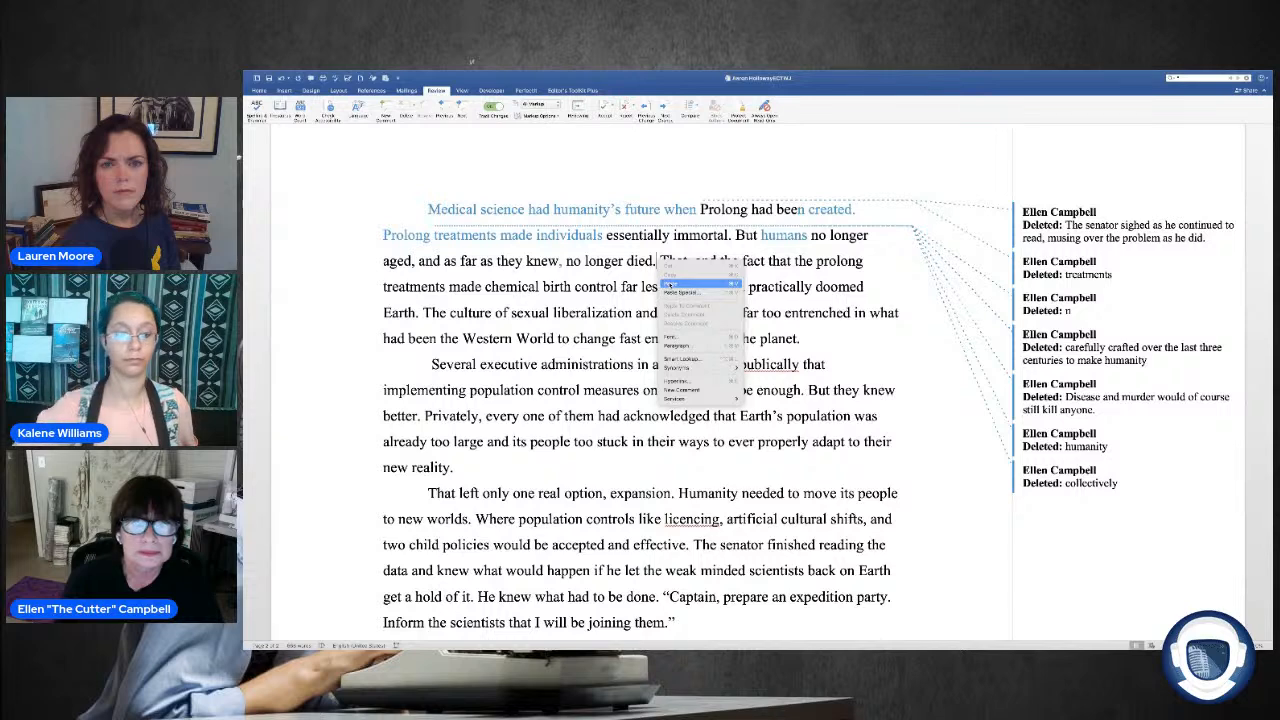
pyautogui.click(670, 287)
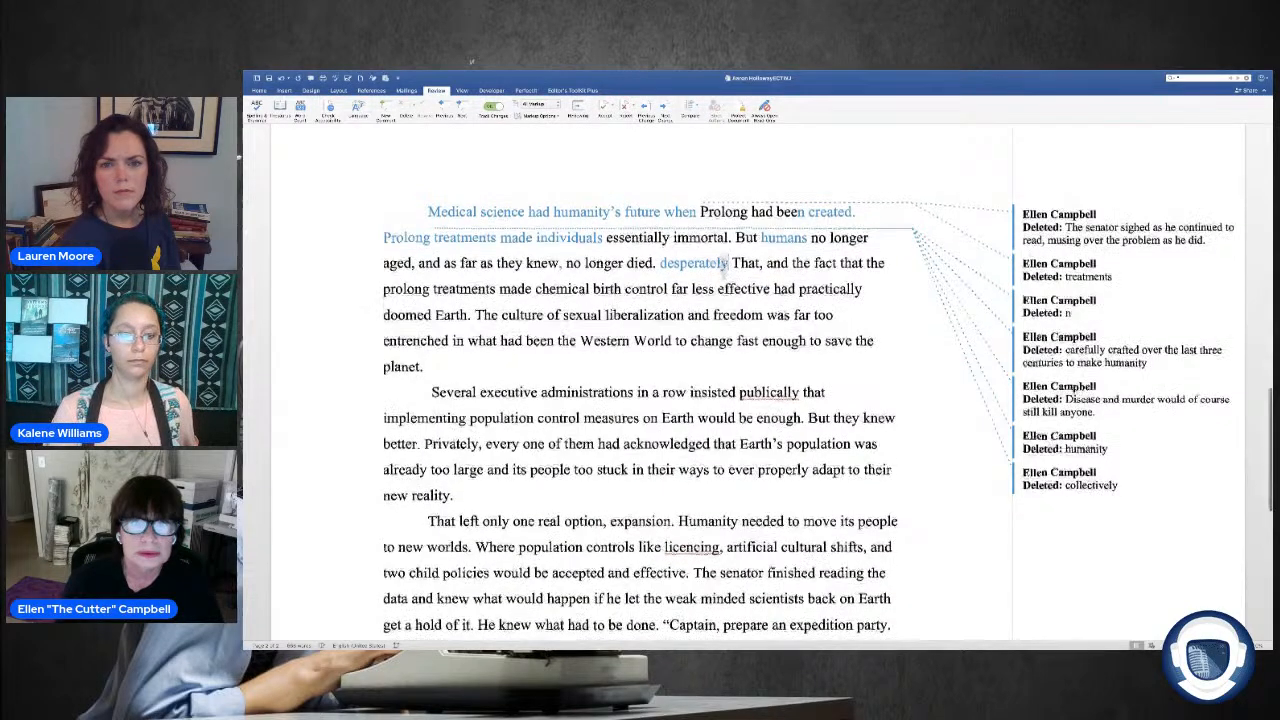
pyautogui.moveTo(728, 262); pyautogui.dragTo(660, 263)
pyautogui.press('Delete')
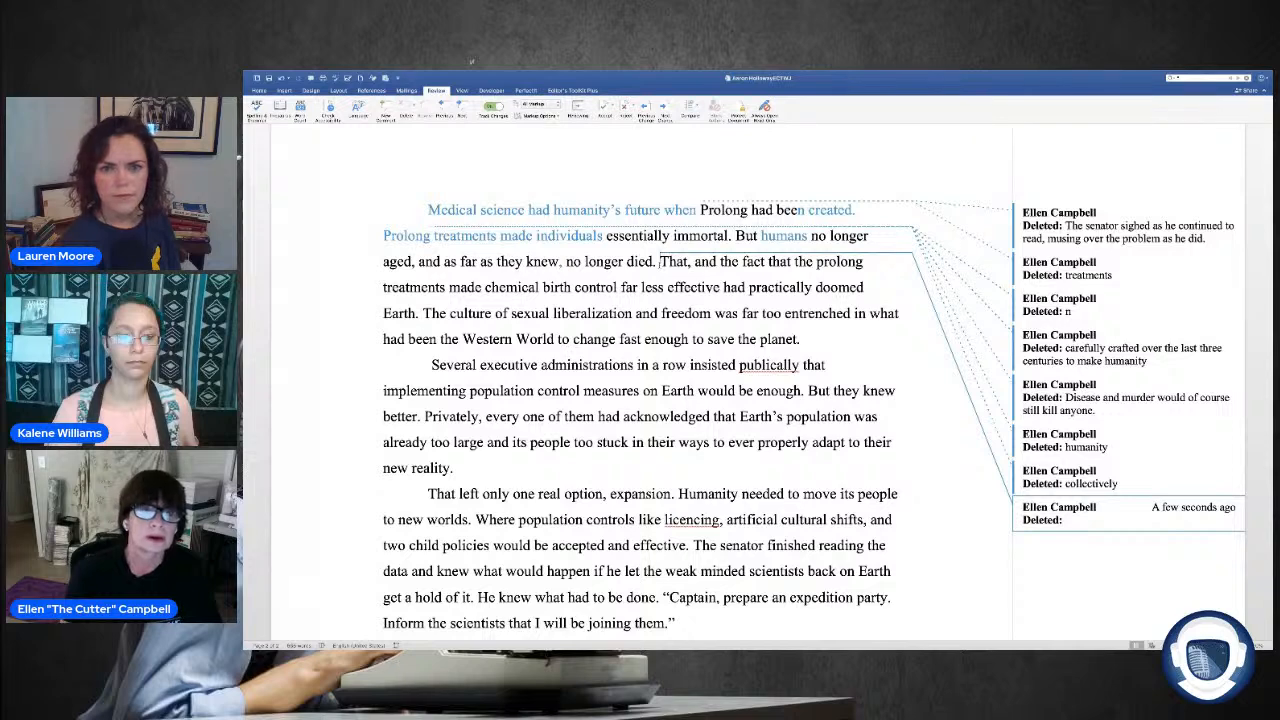
pyautogui.press('BackSpace')
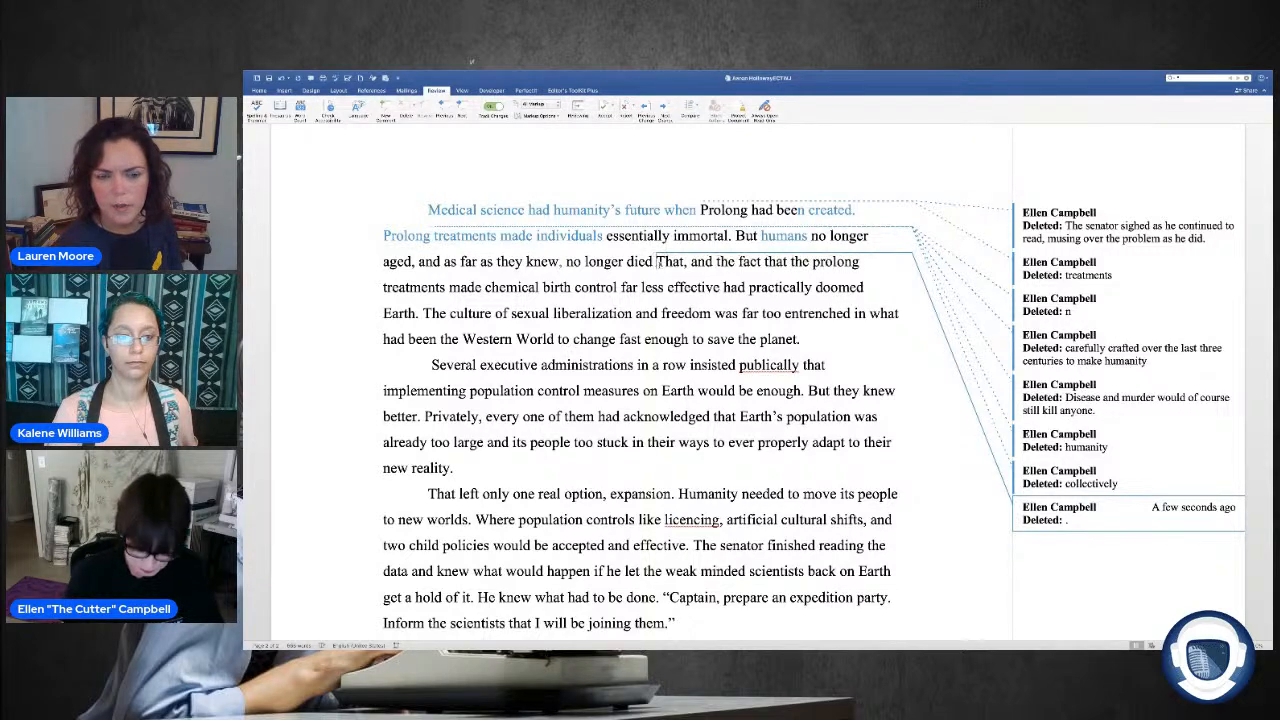
pyautogui.write('o')
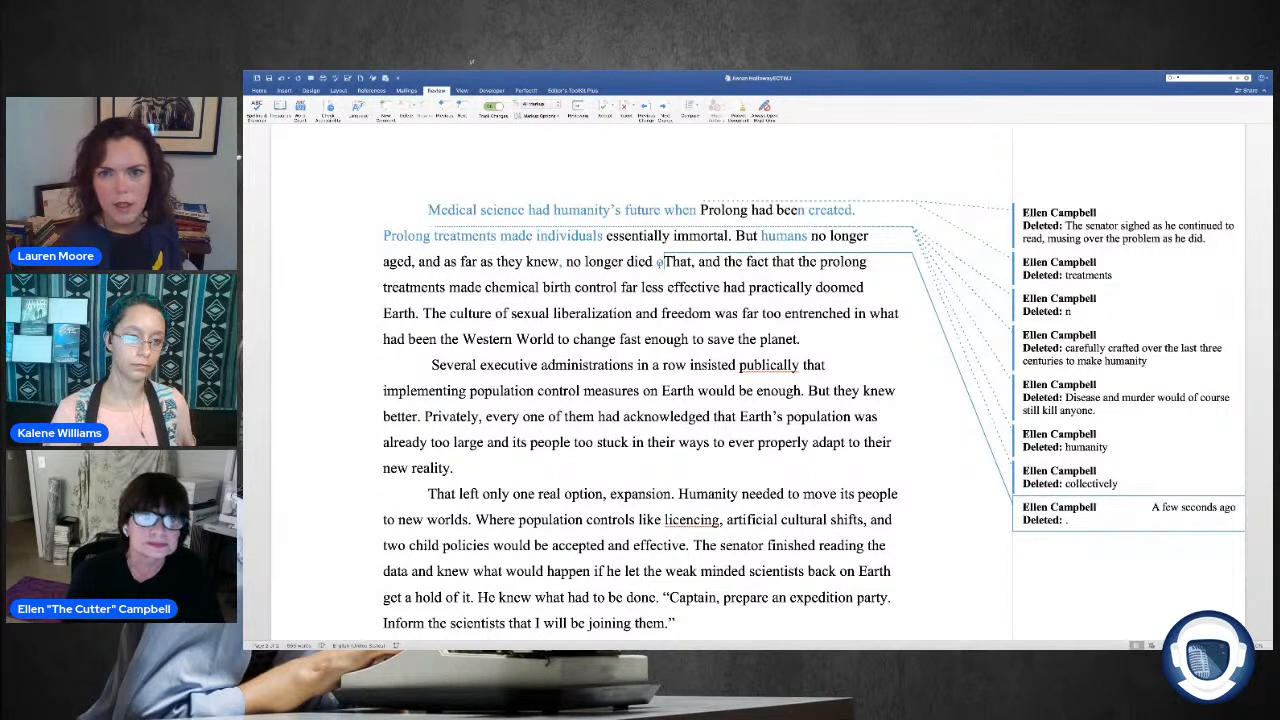
pyautogui.press('BackSpace')
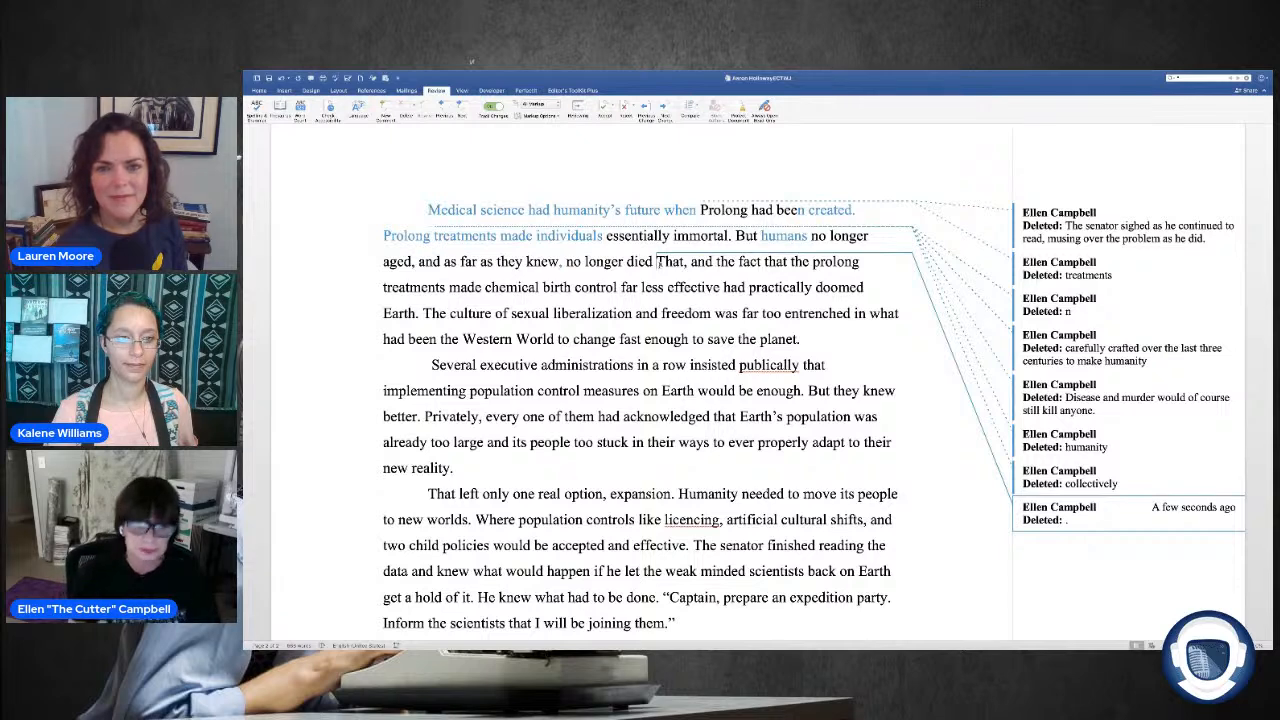
pyautogui.press('BackSpace')
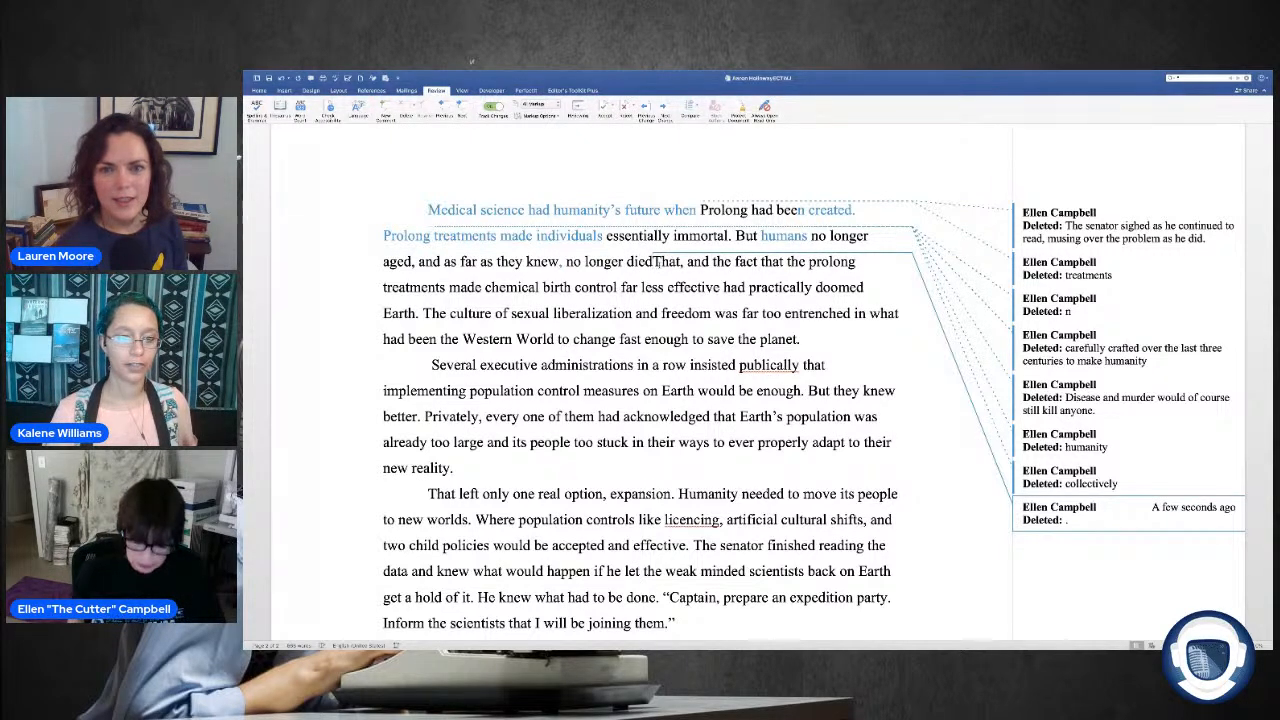
pyautogui.write('.')
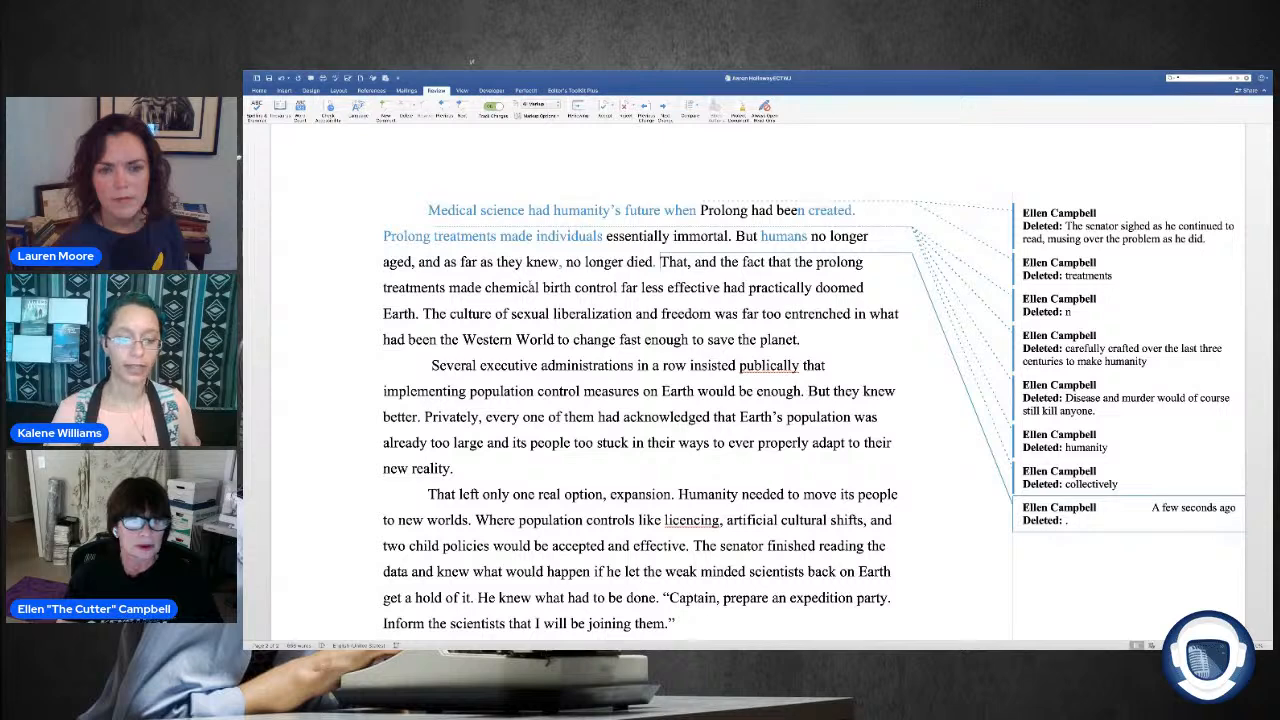
pyautogui.write('Prolong')
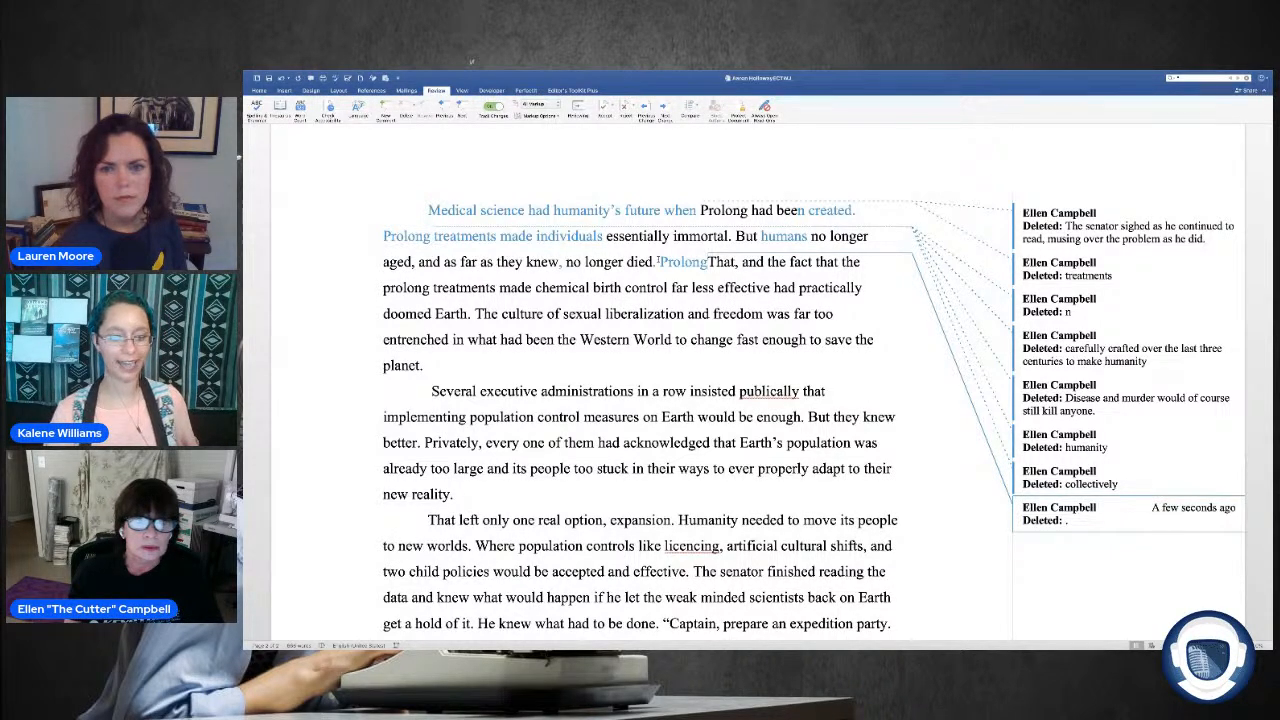
pyautogui.press('BackSpace')
pyautogui.press('BackSpace')
pyautogui.press('BackSpace')
pyautogui.press('BackSpace')
pyautogui.press('BackSpace')
pyautogui.press('BackSpace')
pyautogui.press('BackSpace')
# Step: Start a new sentence with "Unfortunately, Prolong" after "no longer died.", directly before "That, and the fact that"
pyautogui.write('Unfo')
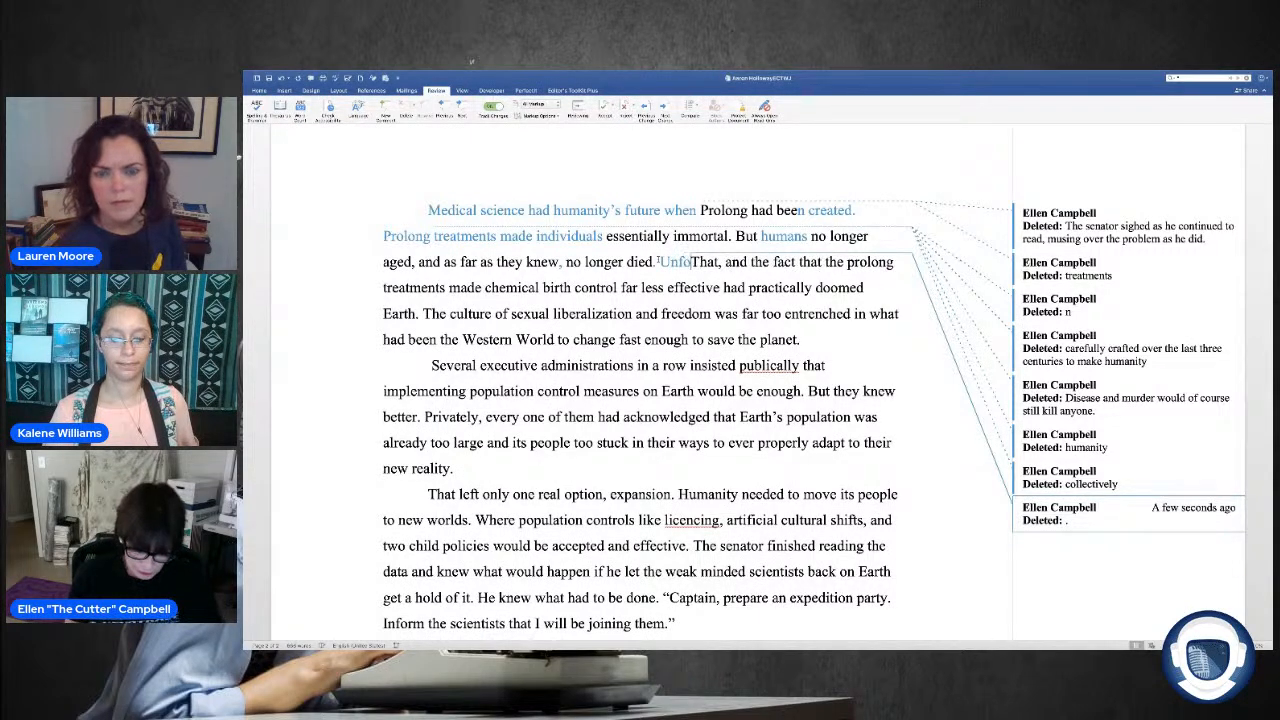
pyautogui.write('rtu')
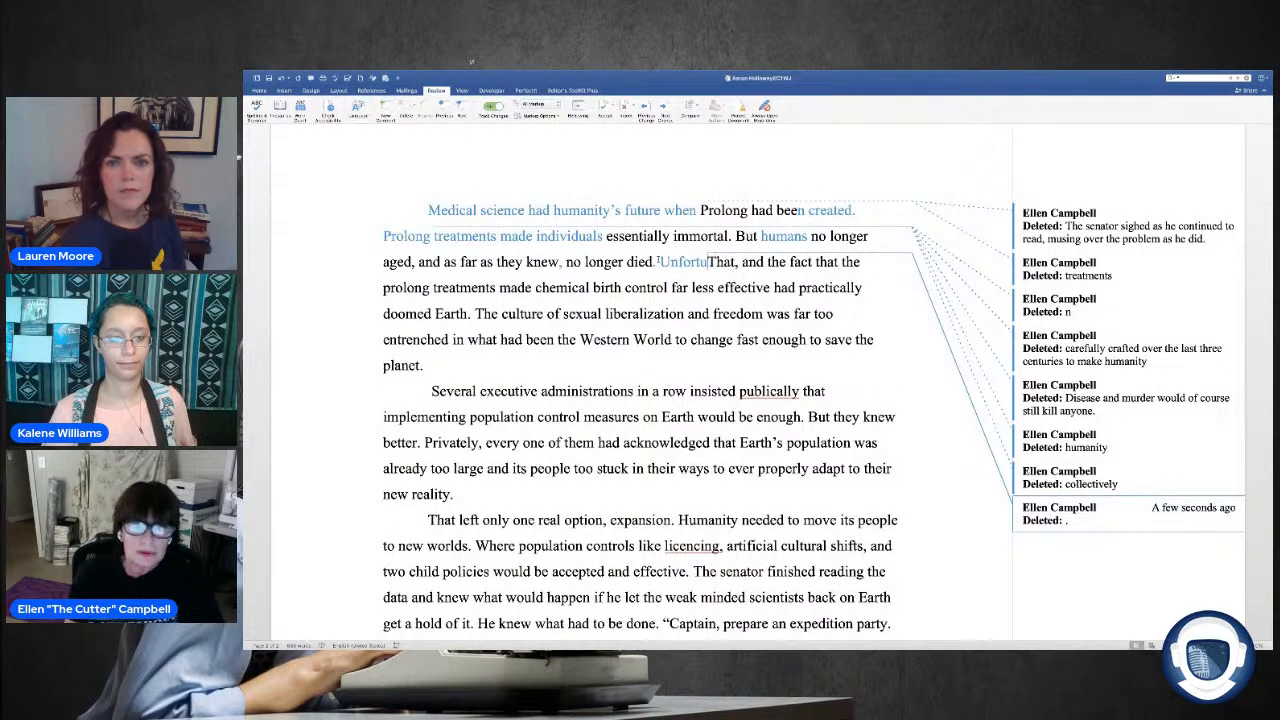
pyautogui.write('nate')
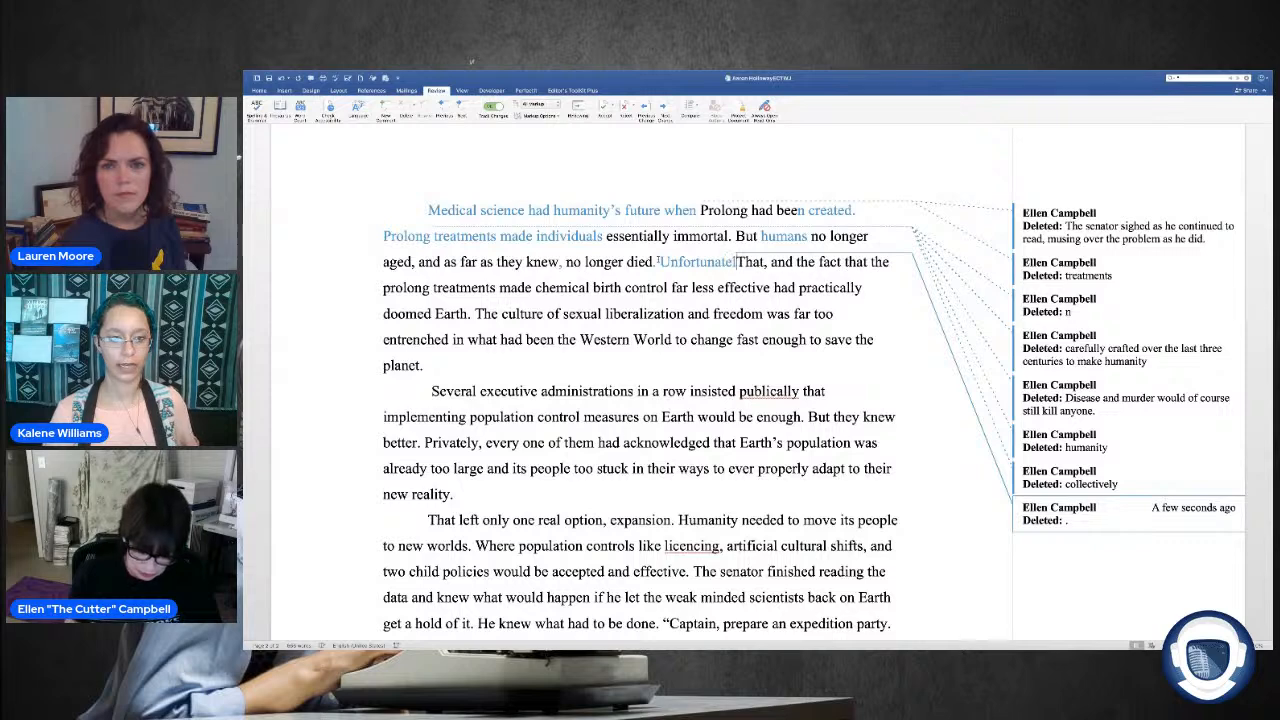
pyautogui.write('ly, e')
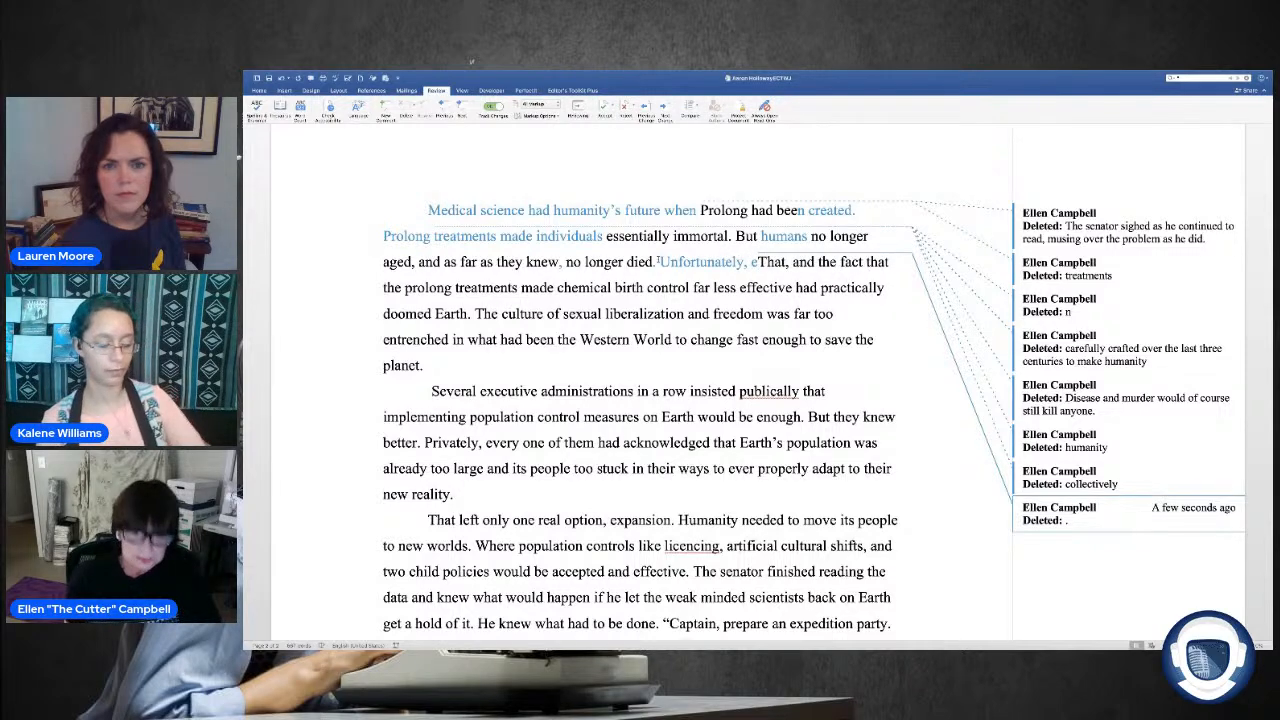
pyautogui.press('BackSpace')
pyautogui.write('Prolon')
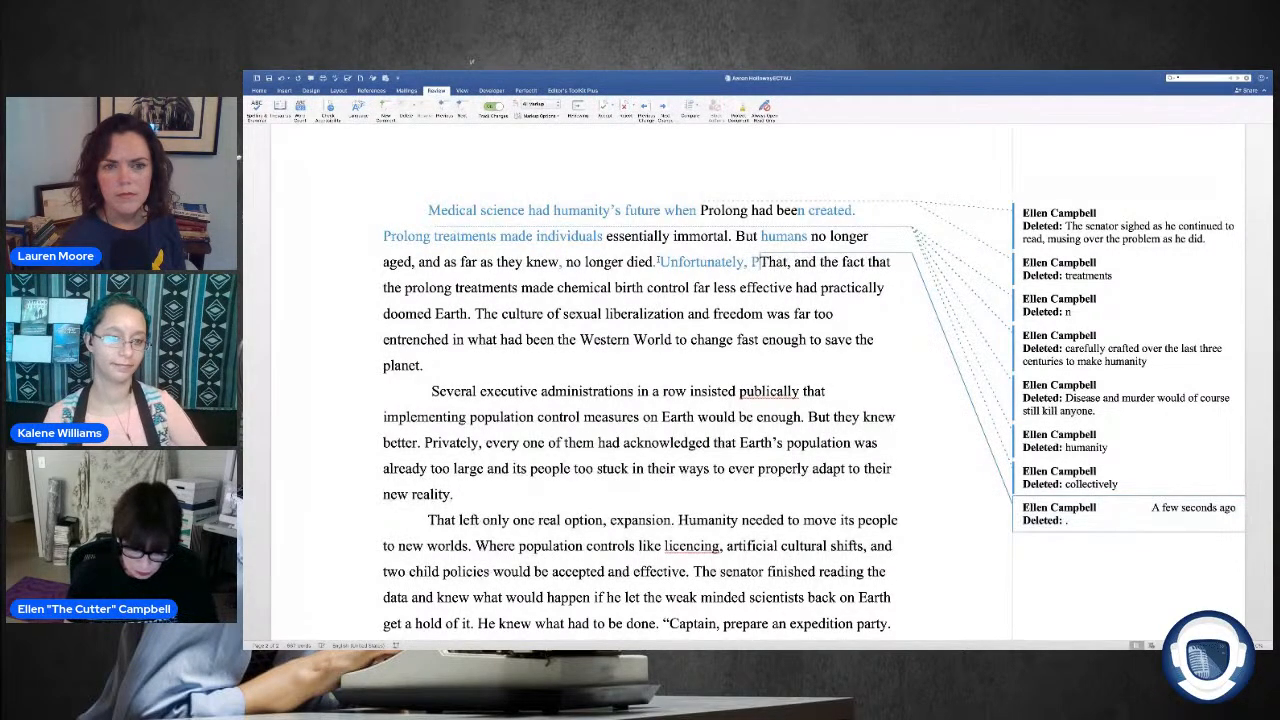
pyautogui.write('g ')
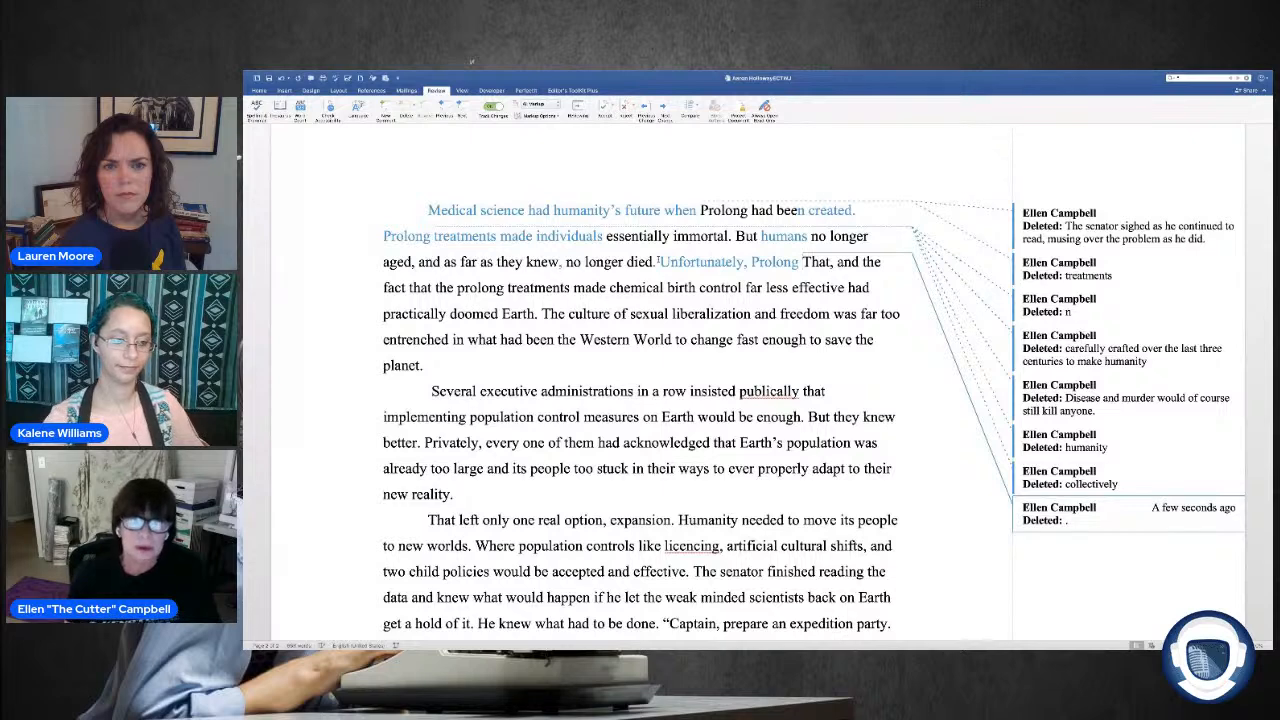
pyautogui.write('rendere')
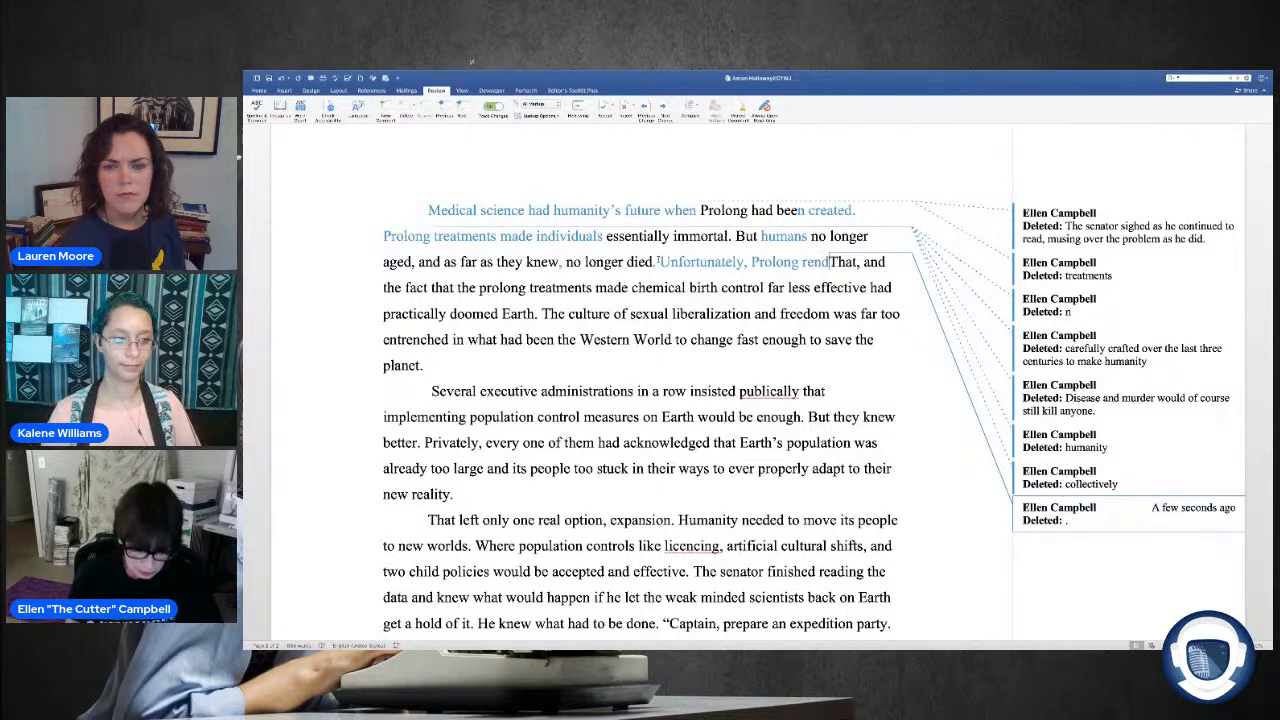
pyautogui.write('d chemi')
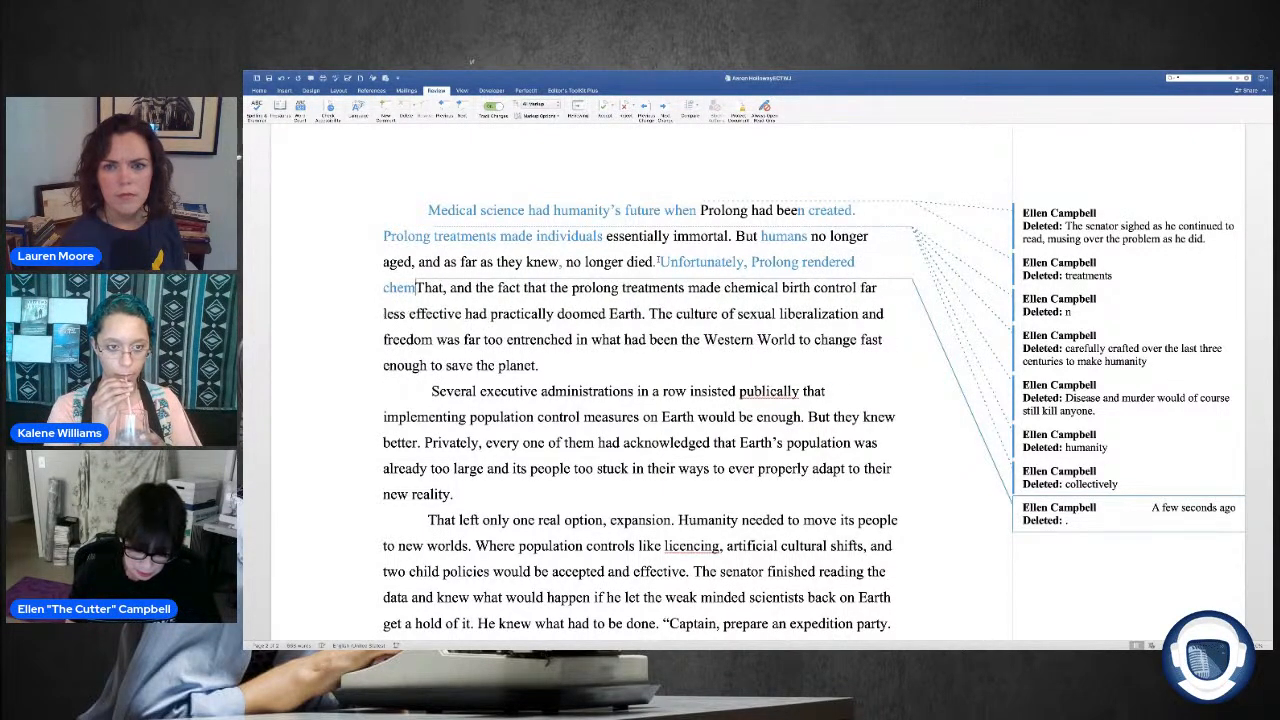
pyautogui.write('cal b')
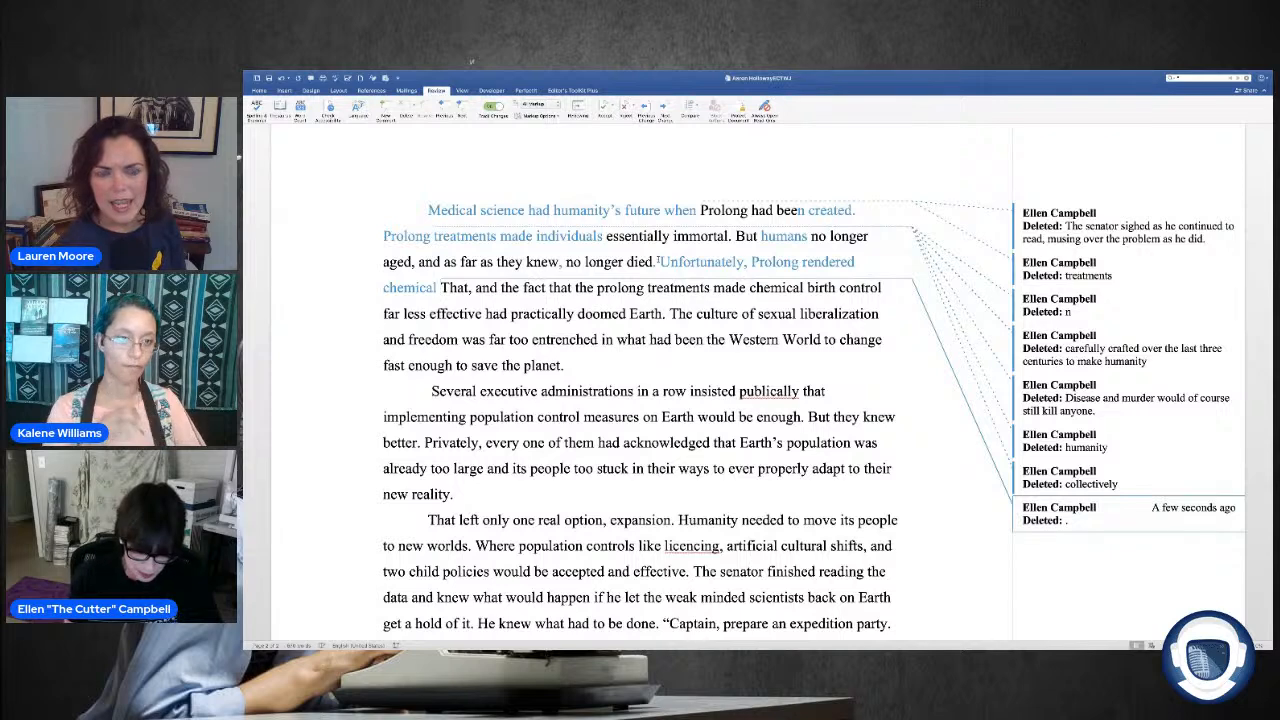
pyautogui.write('irth')
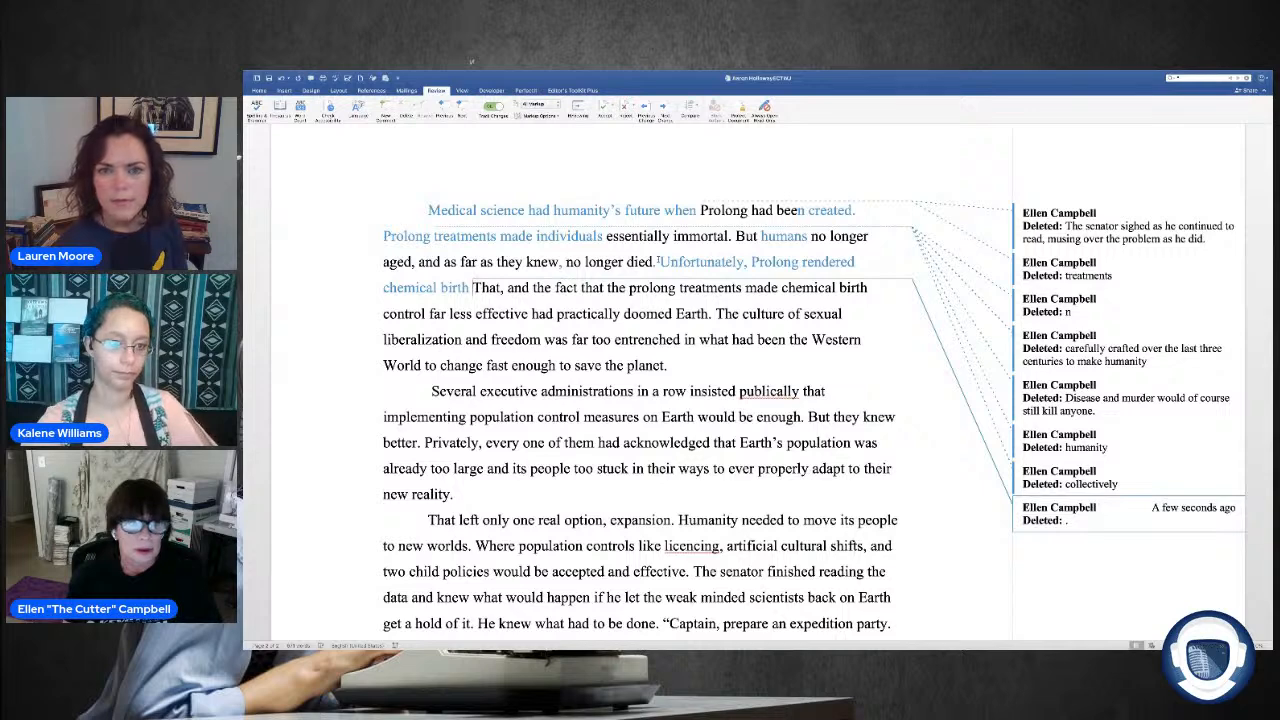
# Step: Continue the new sentence after "Unfortunately, Prolong" with "rendered chemical birth control"
pyautogui.write('contr')
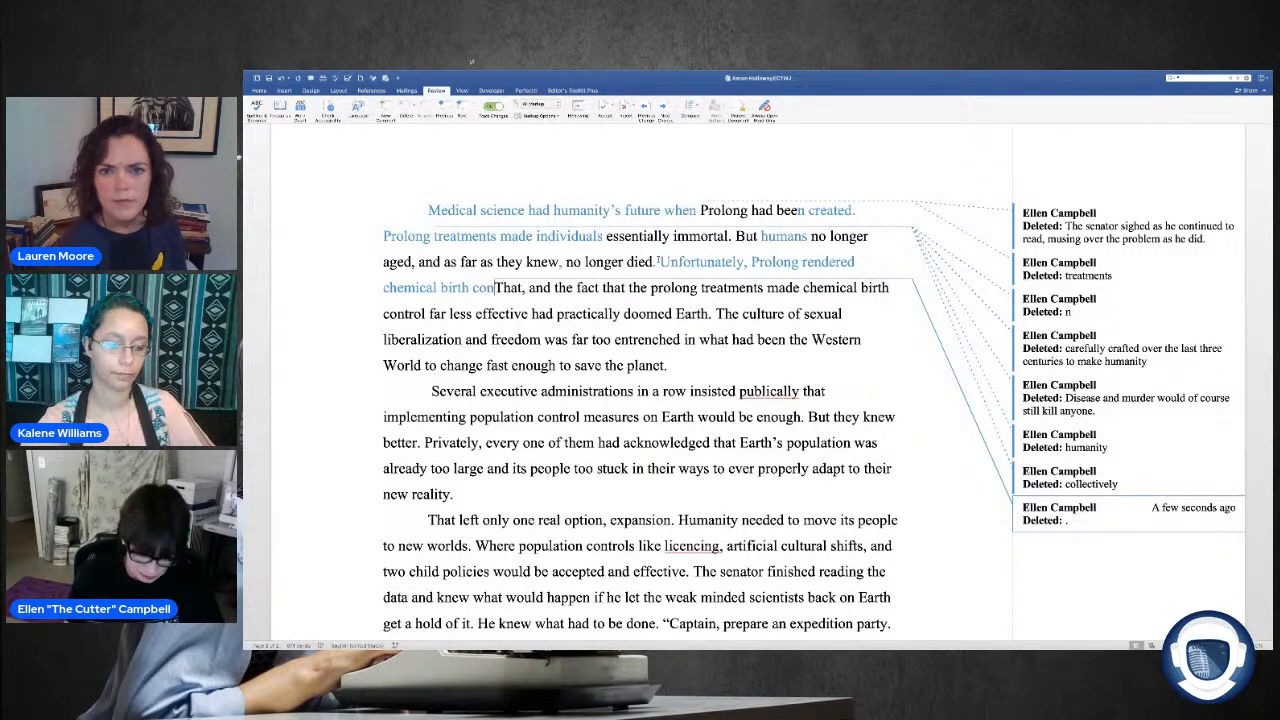
pyautogui.write('ol ')
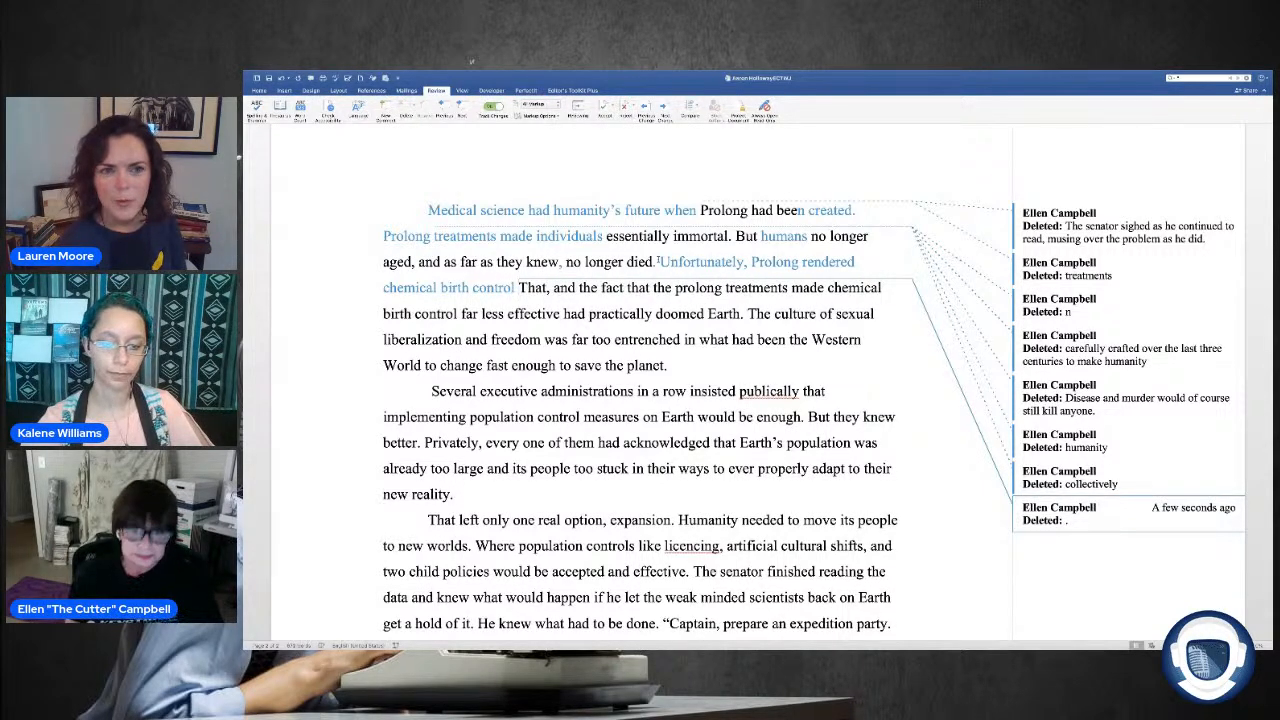
pyautogui.write('metho')
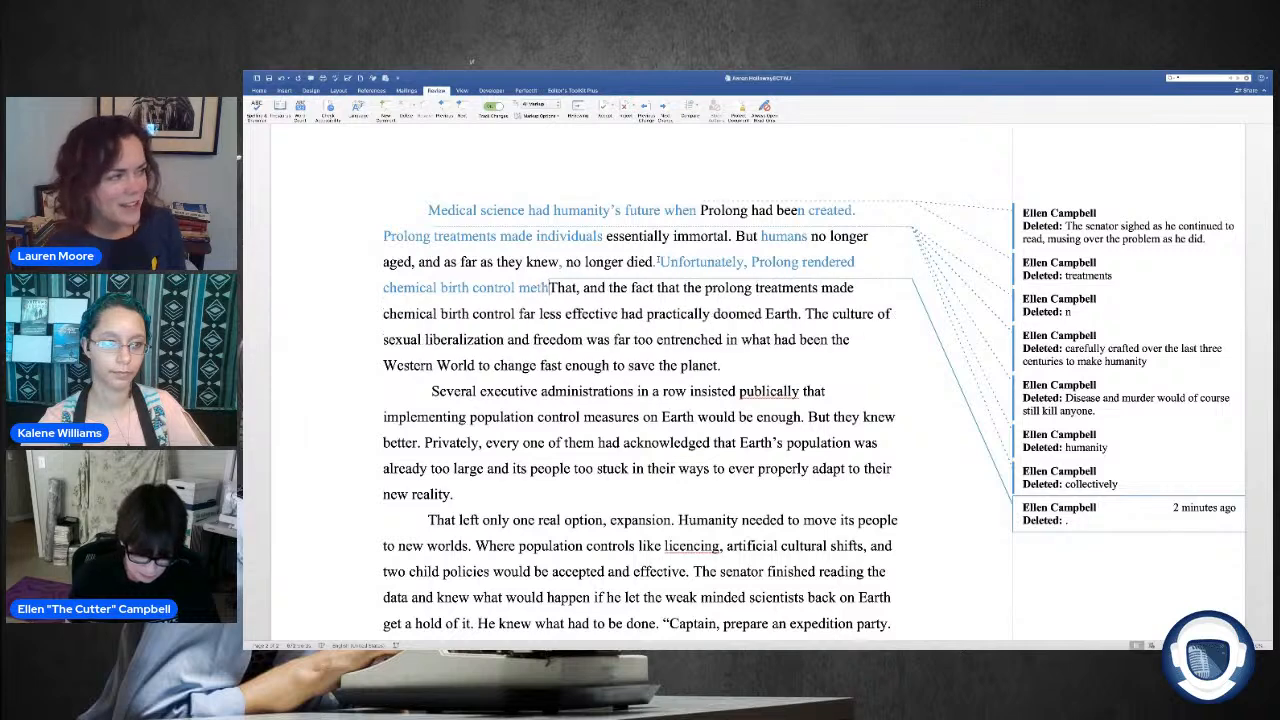
pyautogui.press('BackSpace')
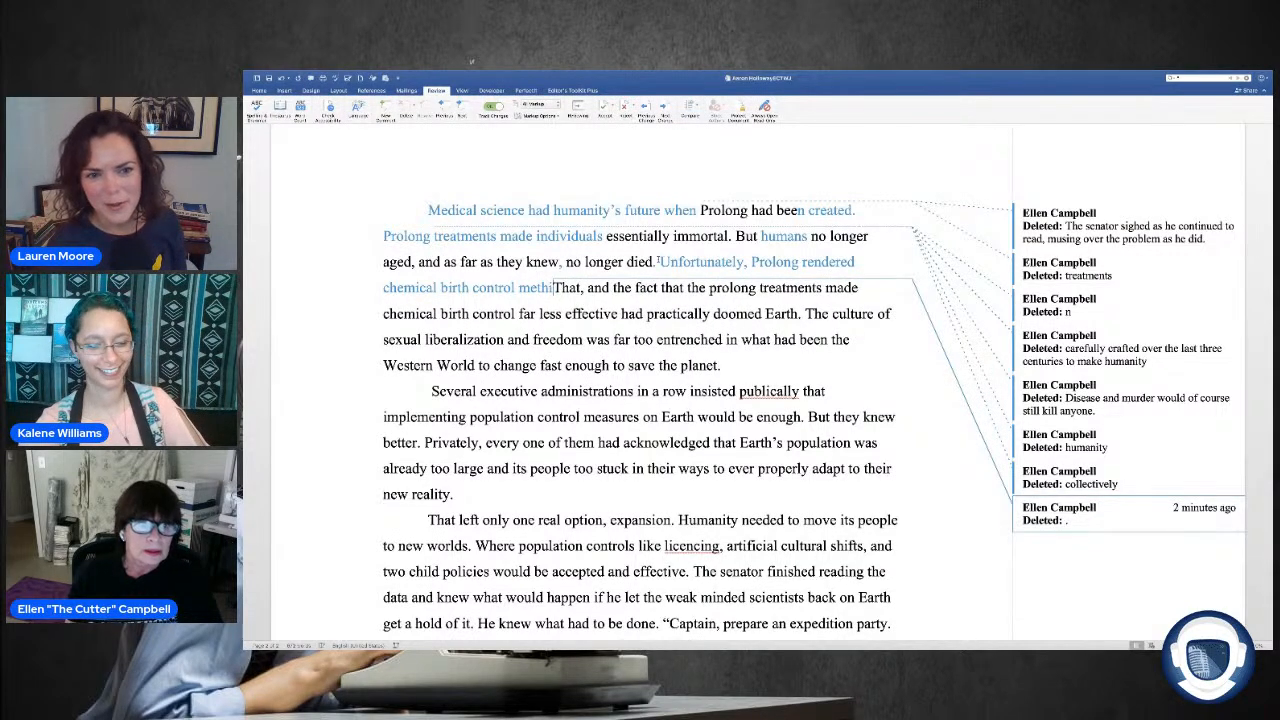
pyautogui.press('BackSpace')
pyautogui.press('BackSpace')
pyautogui.press('BackSpace')
pyautogui.press('BackSpace')
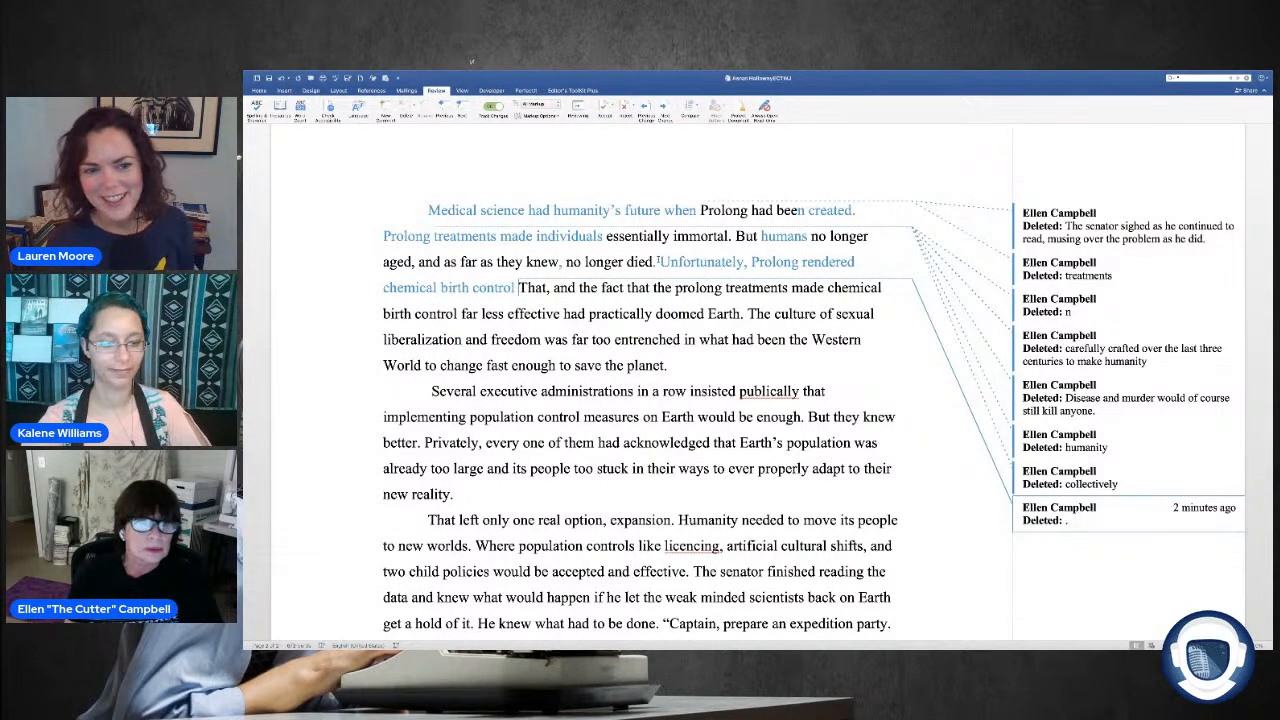
# Step: End the sentence about chemical birth control with "ineffective." and ignore the grammar flag on "Prolong" in it
pyautogui.write('ineffective')
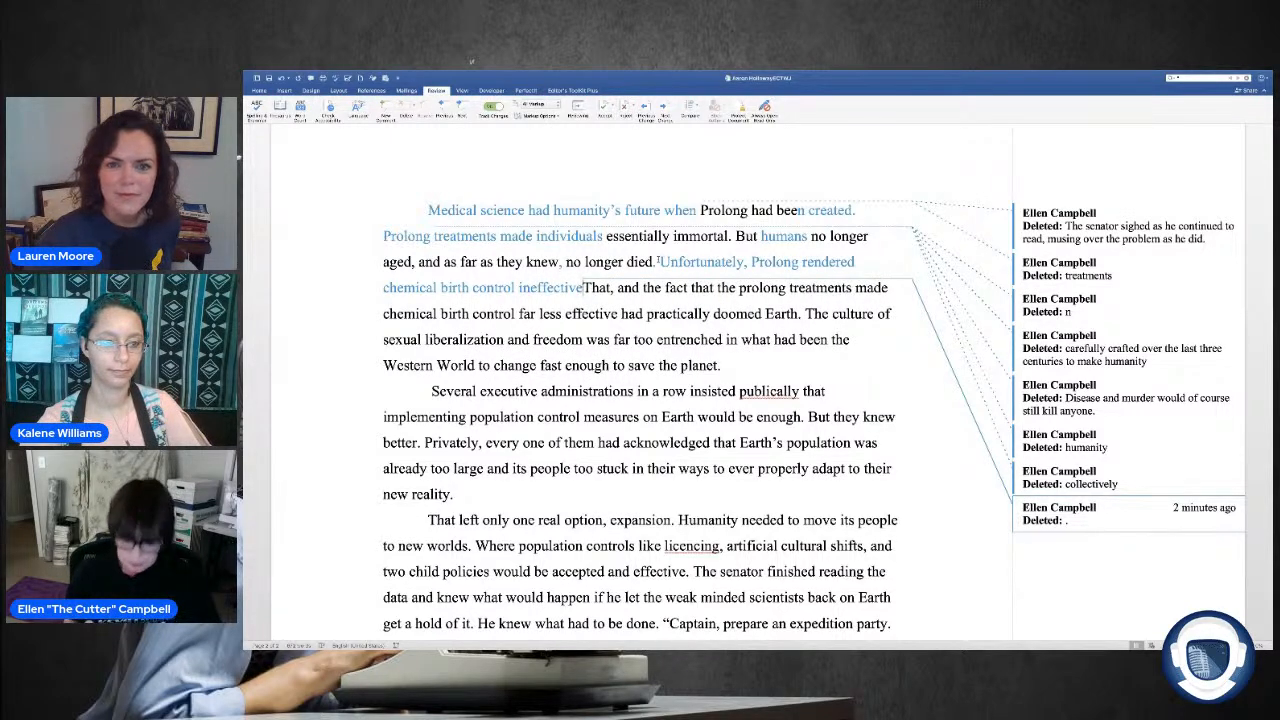
pyautogui.write('.')
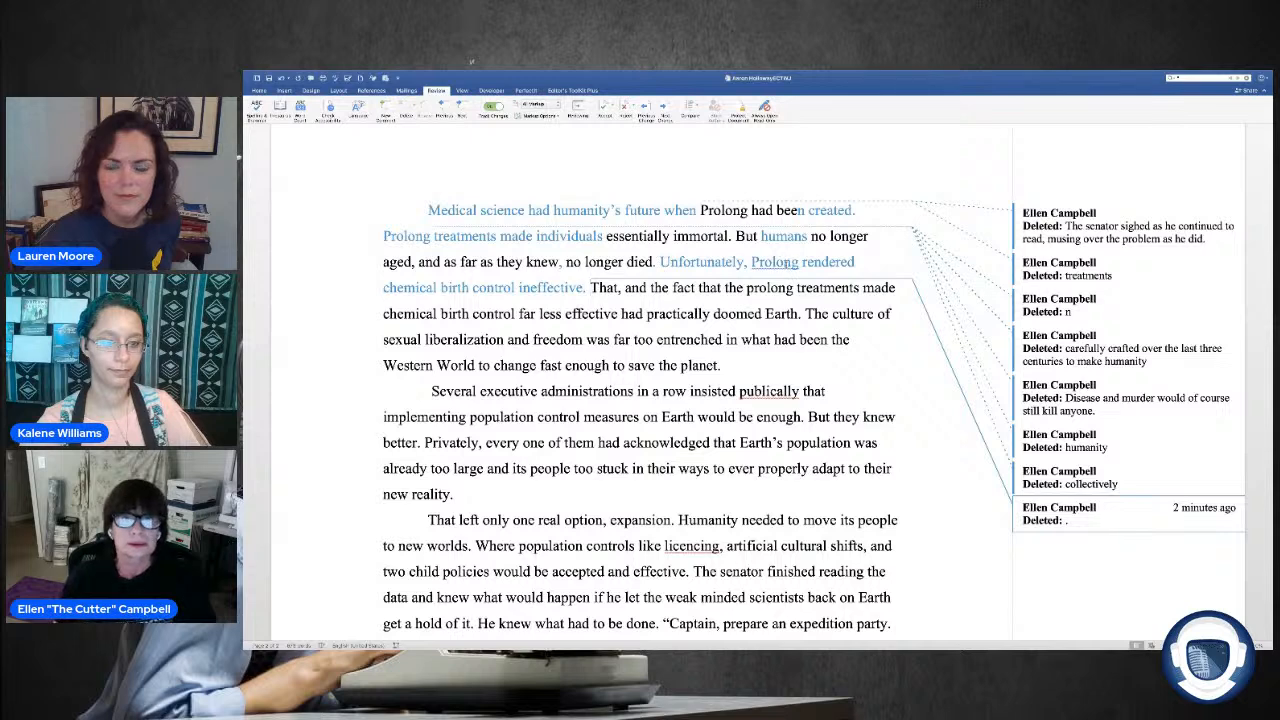
pyautogui.rightClick(766, 302)
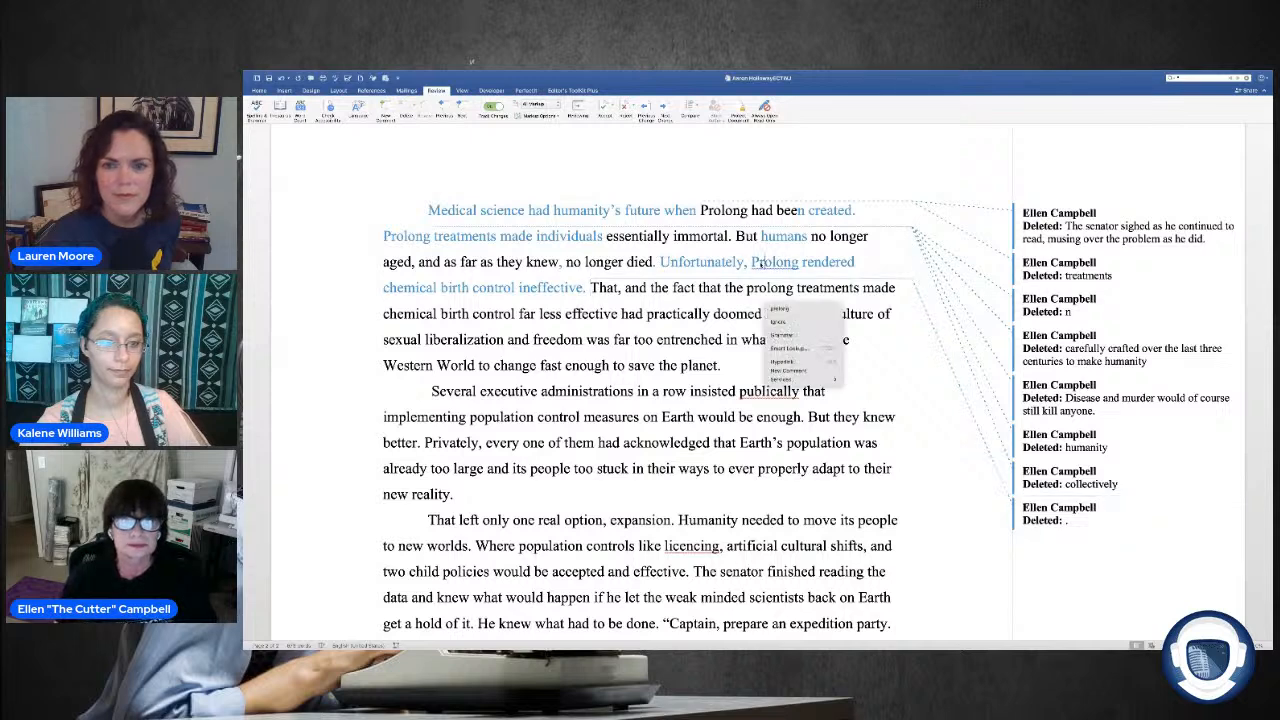
pyautogui.click(779, 321)
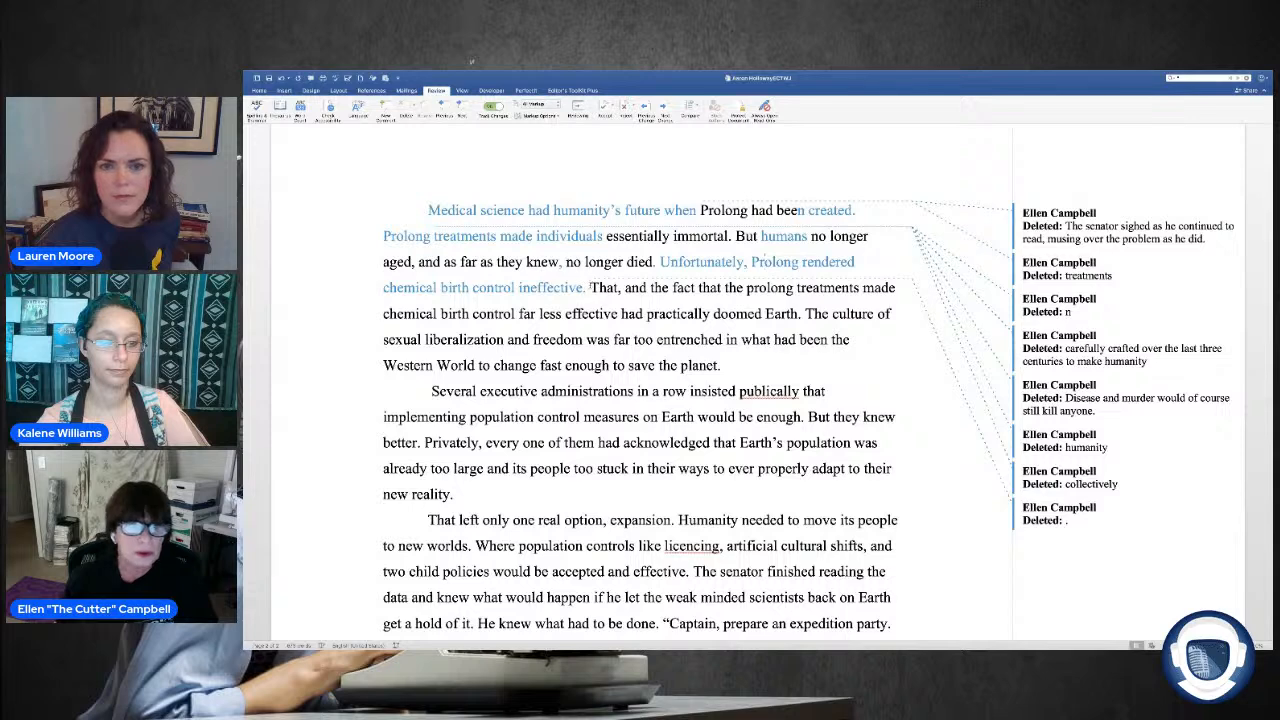
# Step: Delete the text from the comma after "That" through "had practically doomed Earth", keeping the word "That" and the period
pyautogui.moveTo(592, 288); pyautogui.dragTo(646, 314)
pyautogui.click(623, 288)
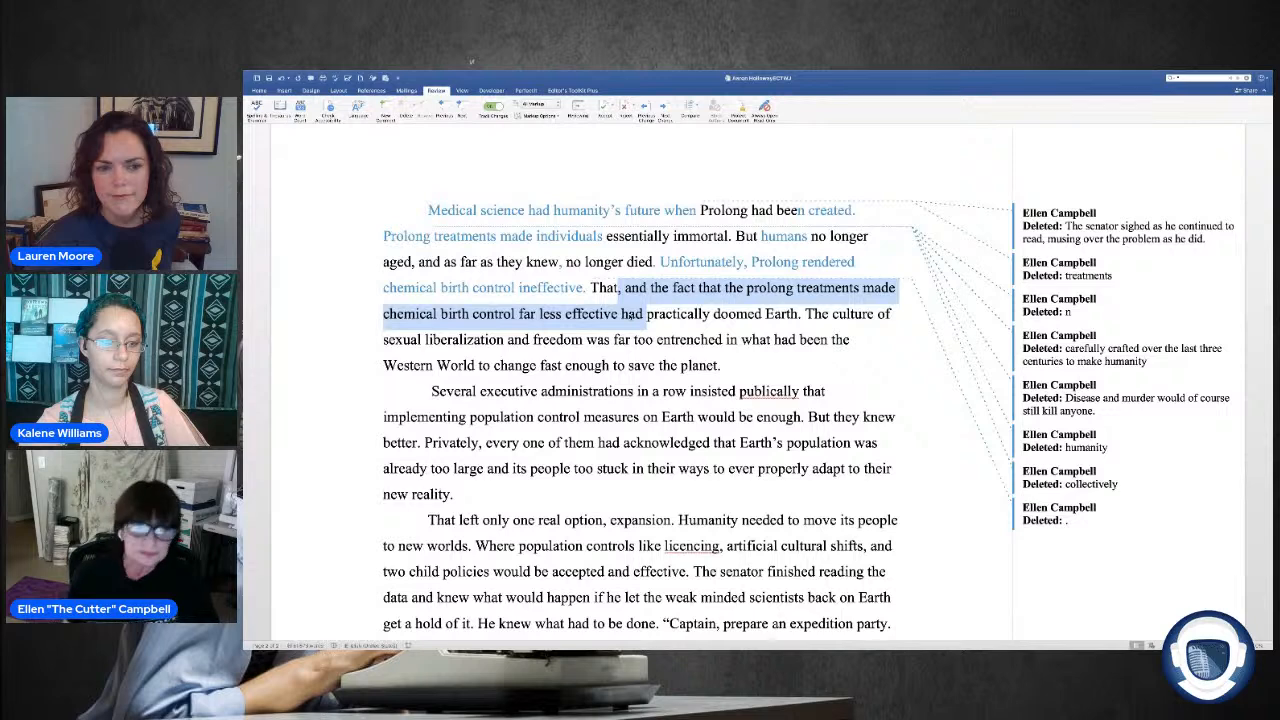
pyautogui.click(661, 288)
pyautogui.moveTo(628, 289); pyautogui.dragTo(788, 326)
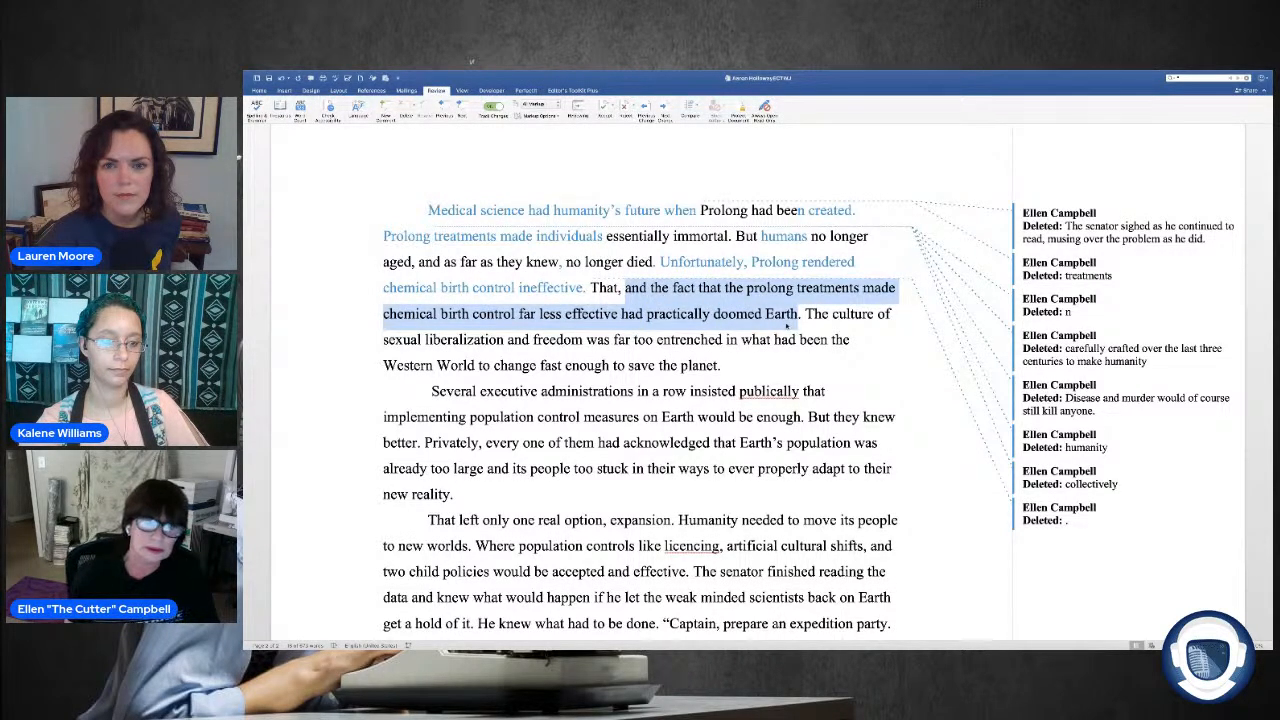
pyautogui.press('BackSpace')
pyautogui.press('BackSpace')
pyautogui.press('BackSpace')
pyautogui.press('BackSpace')
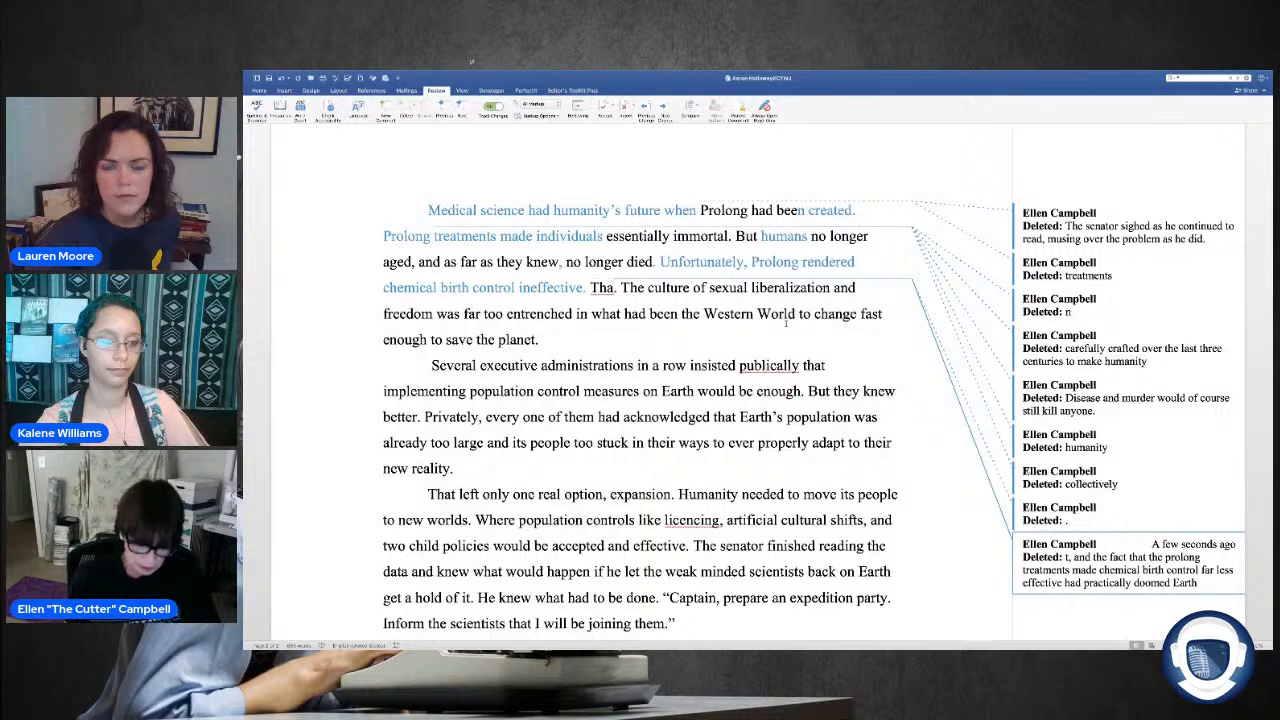
pyautogui.write('t e')
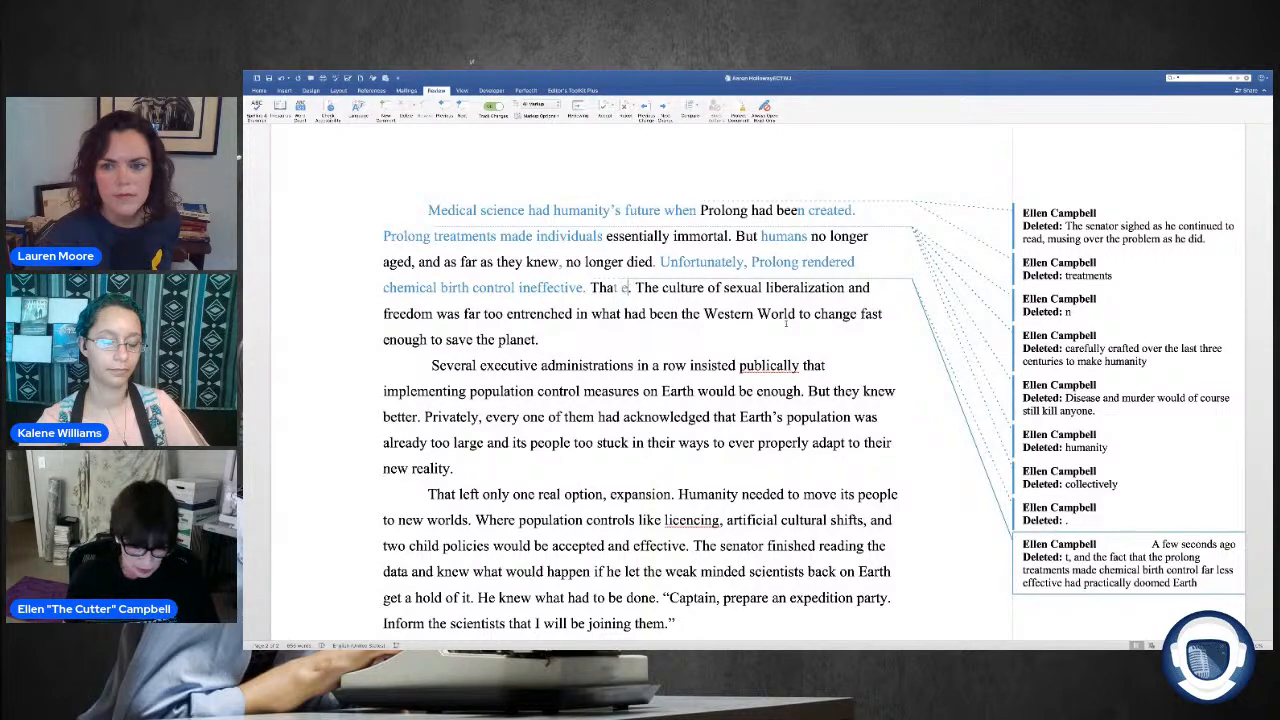
pyautogui.press('BackSpace')
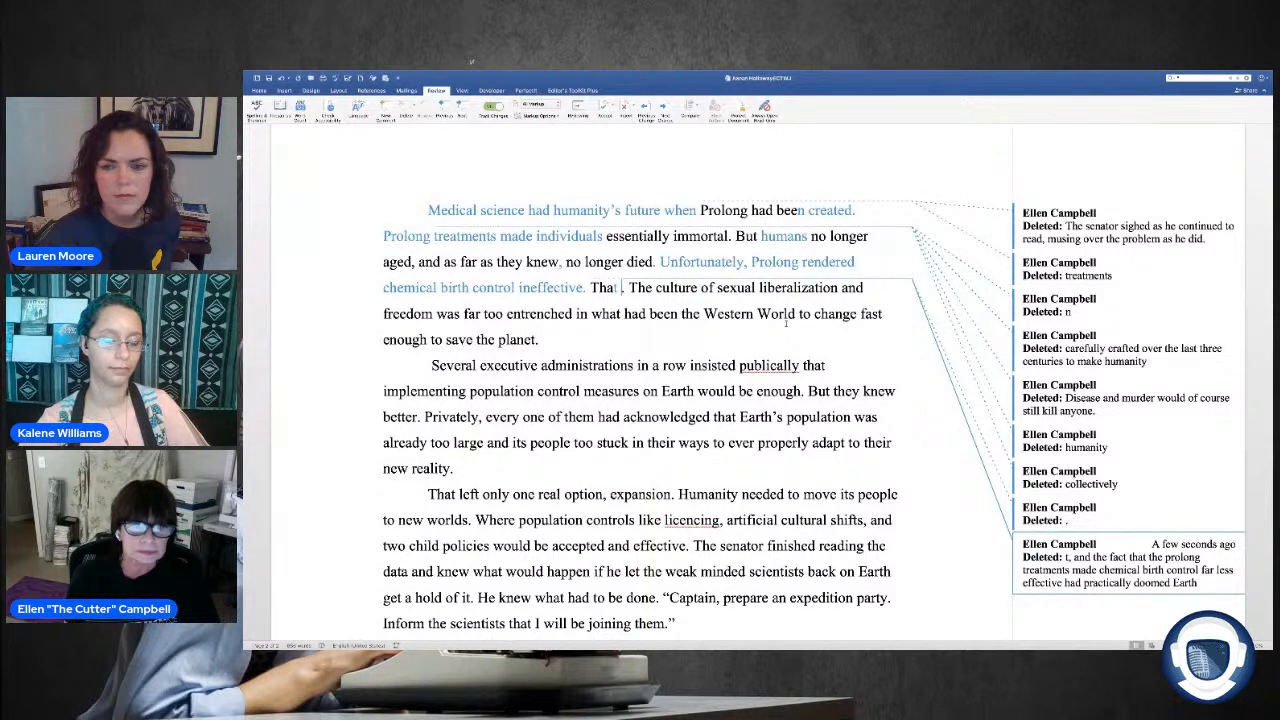
pyautogui.write('effeciv')
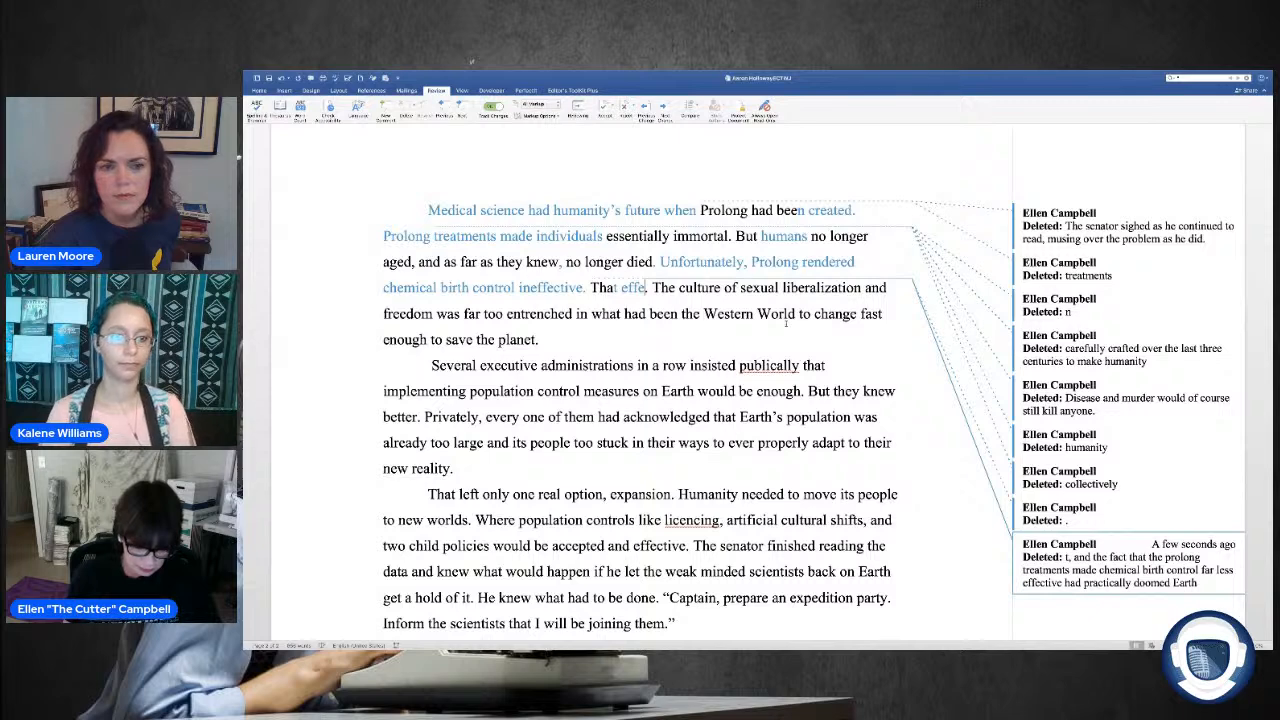
pyautogui.write('ely')
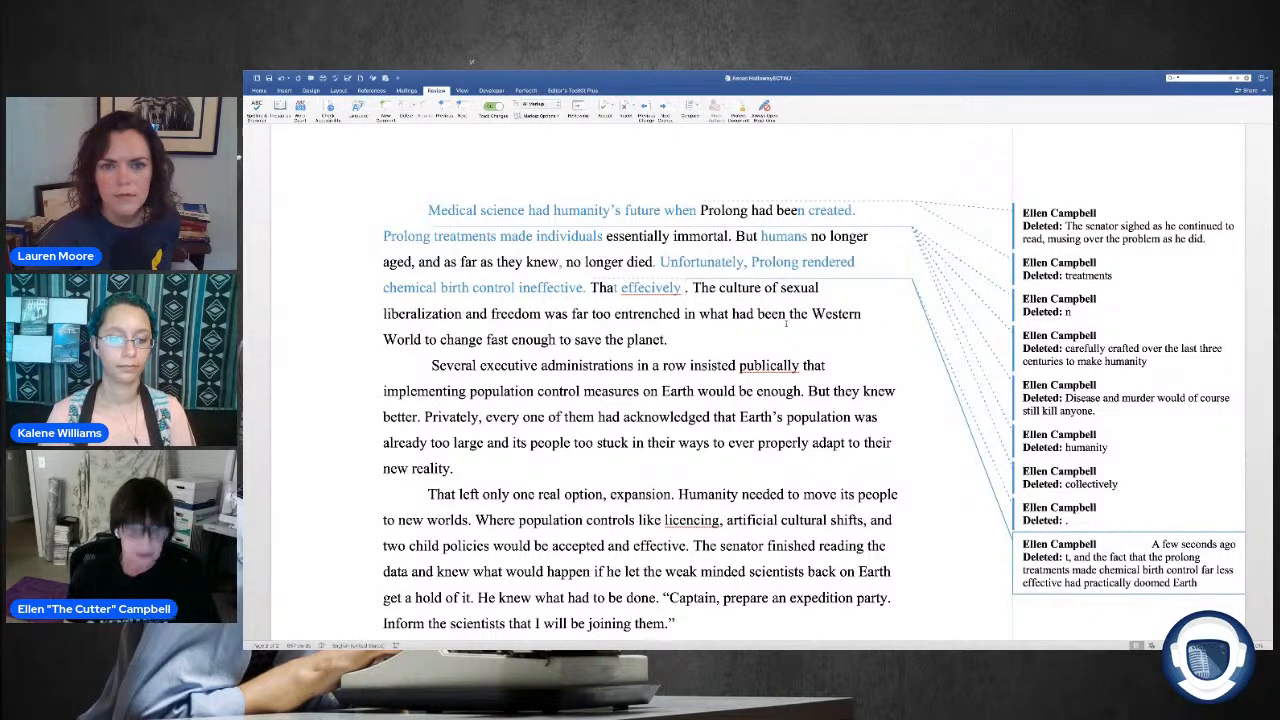
pyautogui.write(' was a')
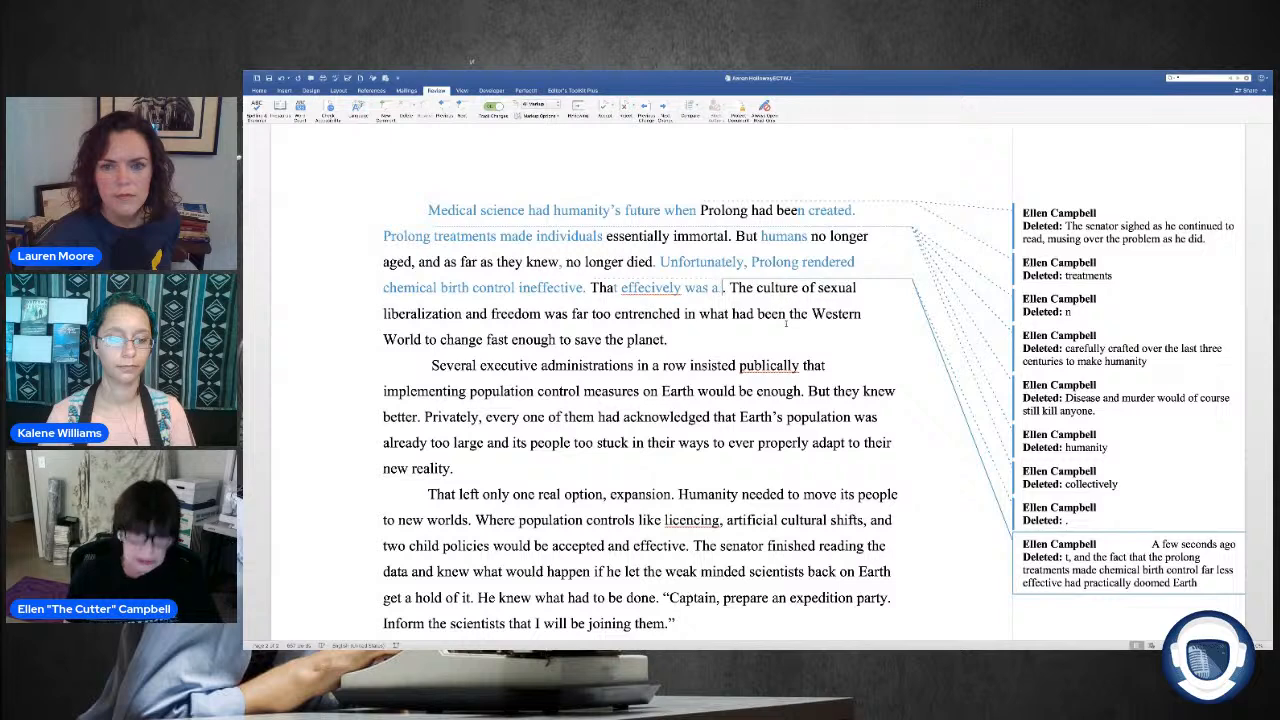
pyautogui.press('BackSpace')
pyautogui.press('BackSpace')
pyautogui.press('BackSpace')
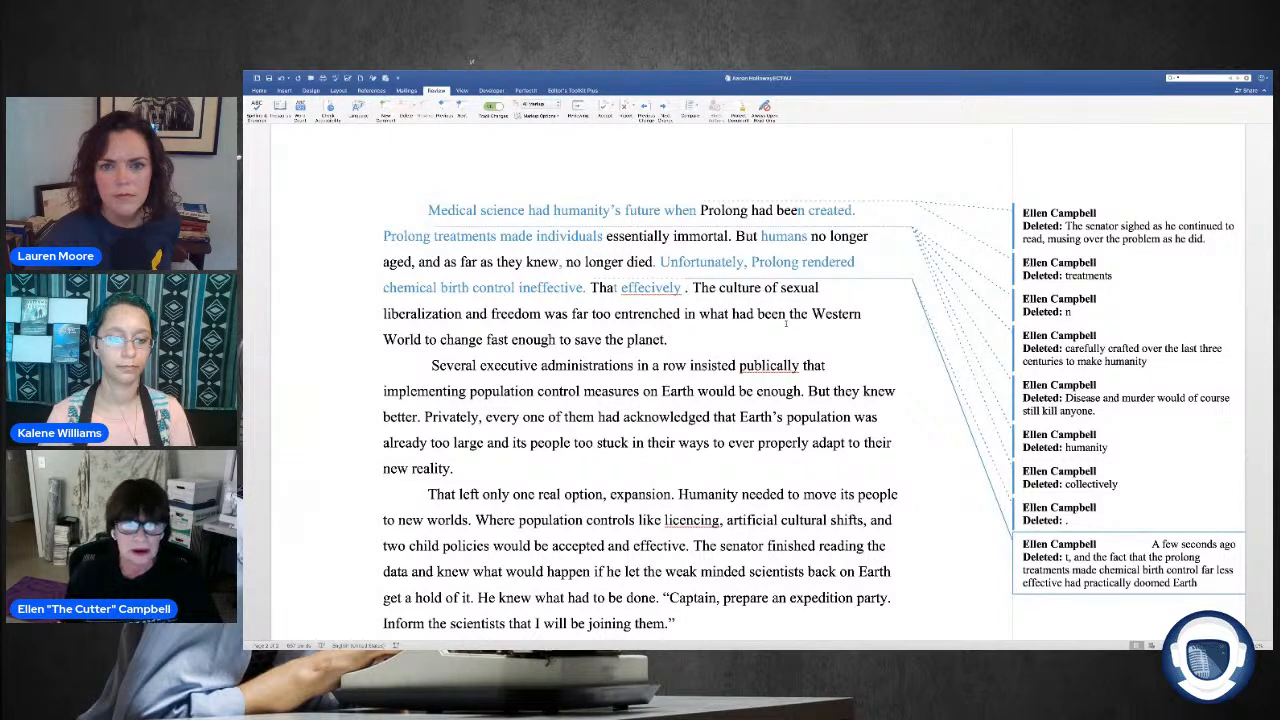
pyautogui.rightClick(660, 288)
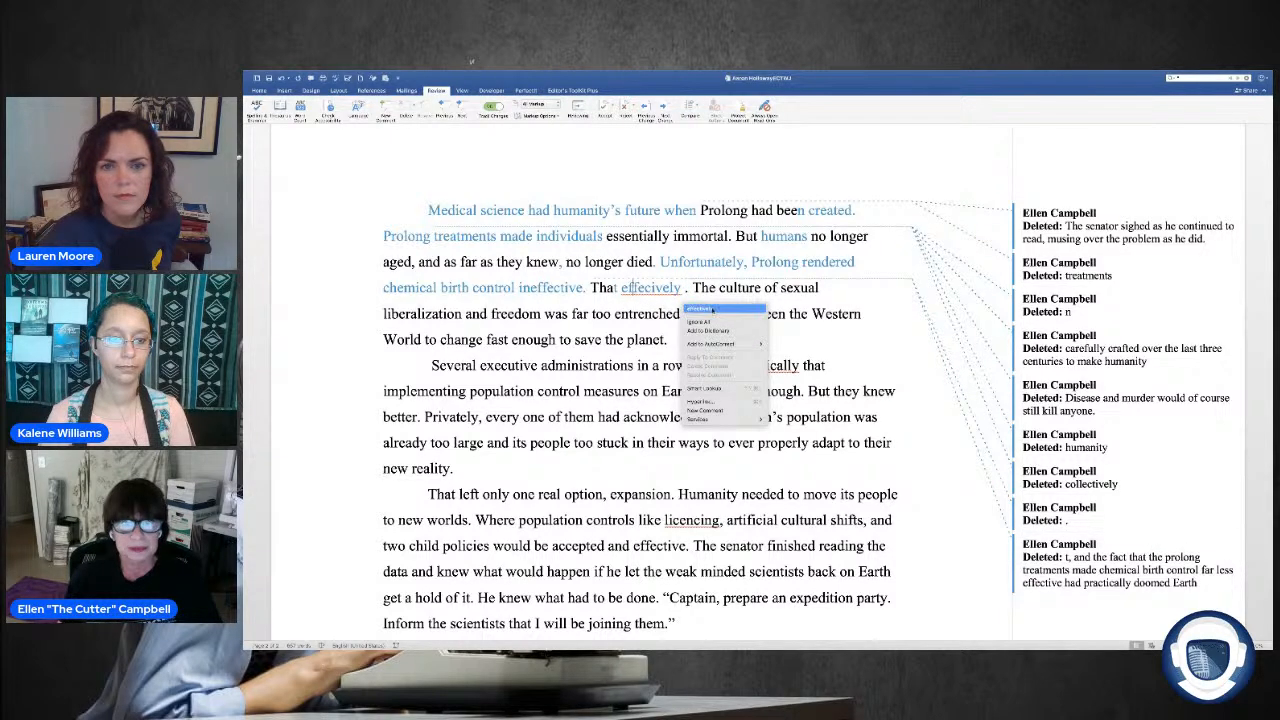
pyautogui.click(700, 309)
pyautogui.write('sig')
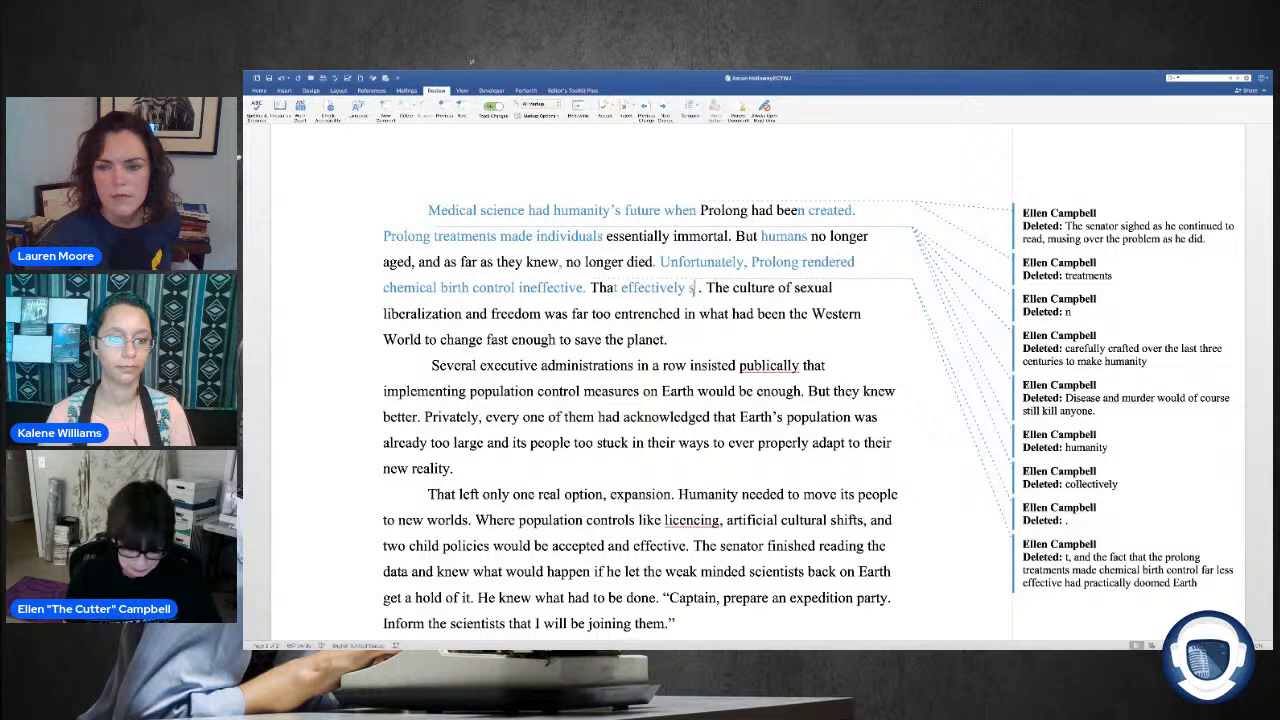
pyautogui.write('nalled a ')
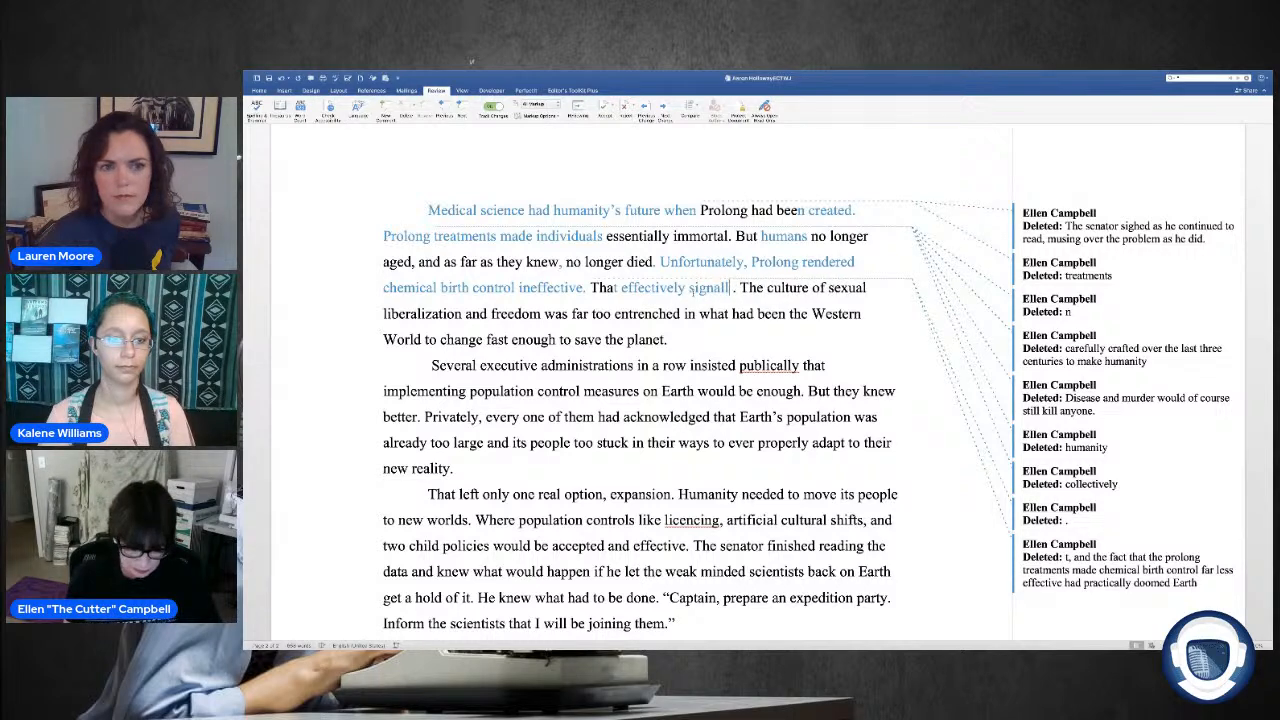
pyautogui.write('fdea')
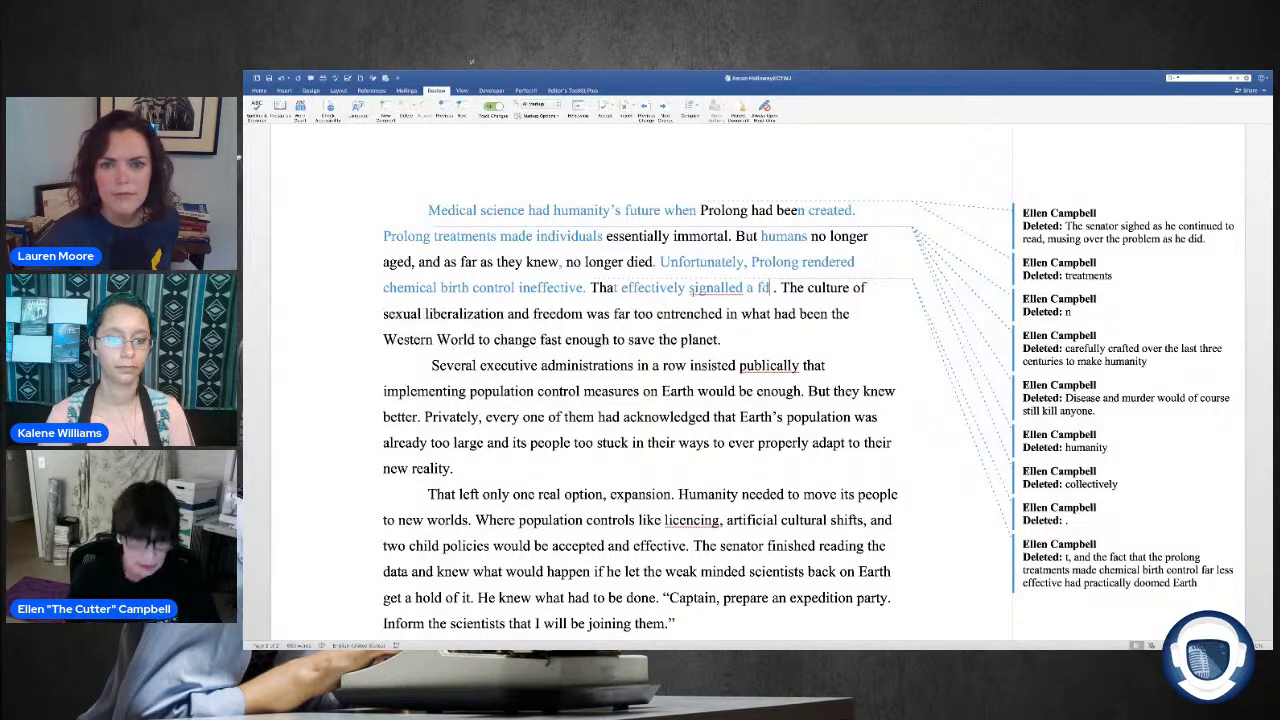
pyautogui.press('BackSpace')
pyautogui.press('BackSpace')
pyautogui.press('BackSpace')
pyautogui.press('BackSpace')
pyautogui.press('BackSpace')
pyautogui.press('BackSpace')
pyautogui.press('BackSpace')
pyautogui.press('BackSpace')
pyautogui.press('BackSpace')
pyautogui.press('BackSpace')
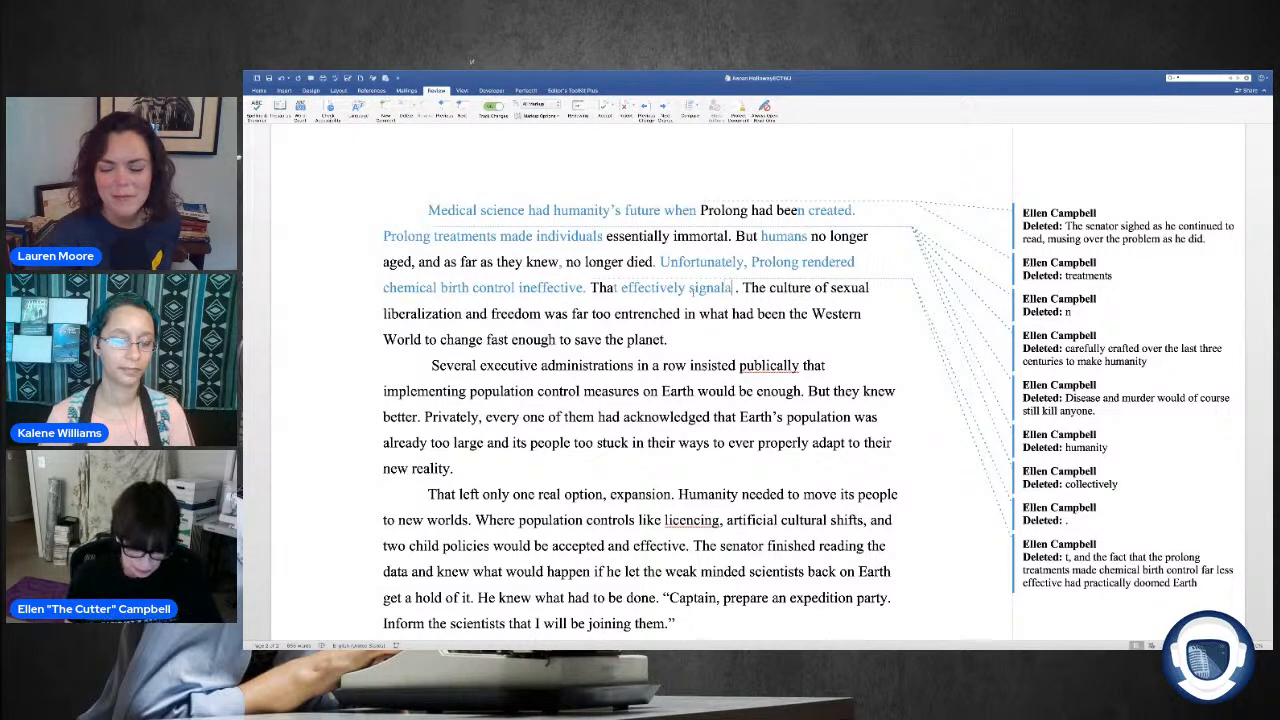
pyautogui.write('ed')
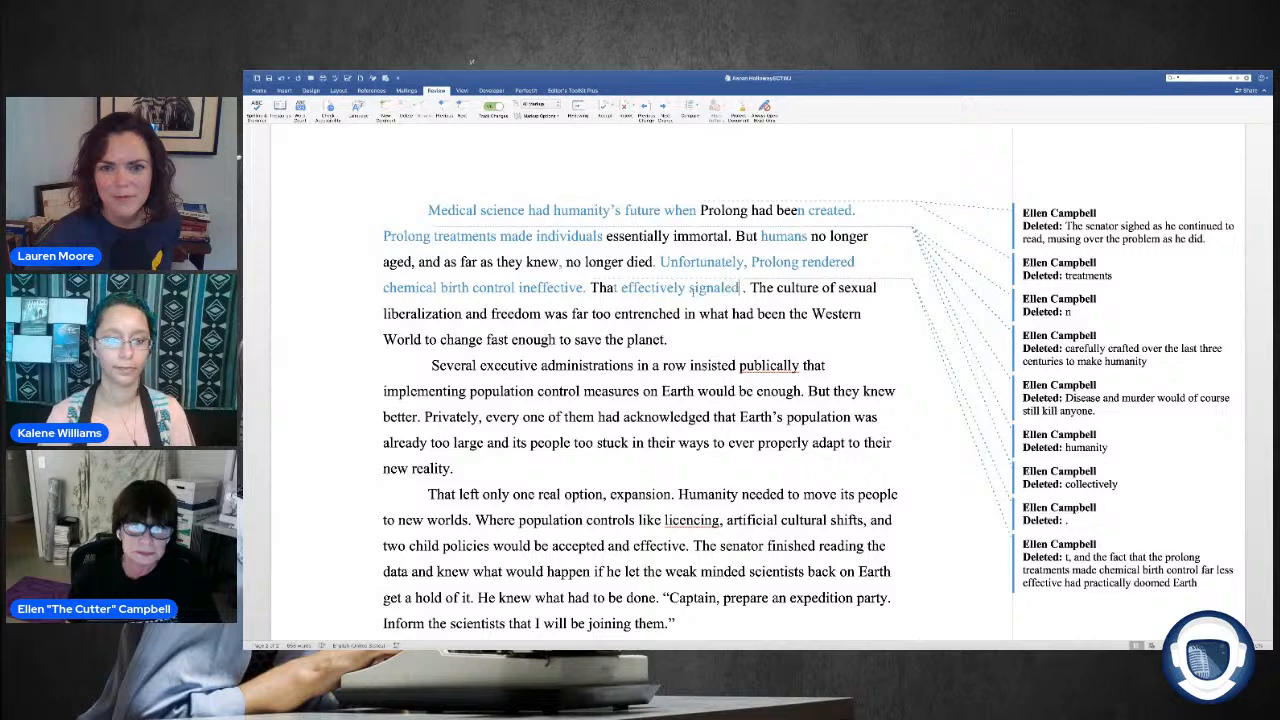
pyautogui.press('BackSpace')
pyautogui.press('BackSpace')
pyautogui.press('BackSpace')
pyautogui.press('BackSpace')
pyautogui.press('BackSpace')
pyautogui.press('BackSpace')
pyautogui.press('BackSpace')
pyautogui.press('BackSpace')
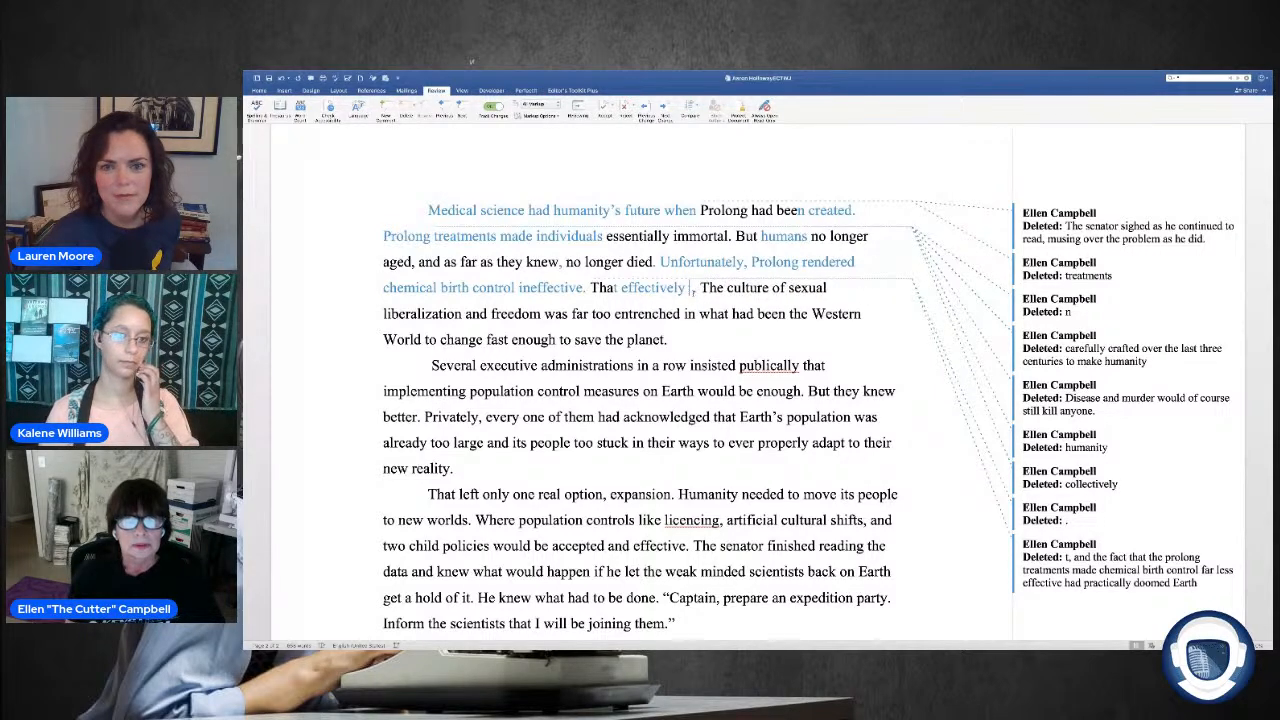
pyautogui.press('BackSpace')
pyautogui.press('BackSpace')
pyautogui.press('BackSpace')
pyautogui.press('BackSpace')
pyautogui.press('BackSpace')
pyautogui.press('BackSpace')
pyautogui.press('BackSpace')
pyautogui.press('BackSpace')
pyautogui.press('BackSpace')
pyautogui.press('BackSpace')
pyautogui.press('BackSpace')
pyautogui.press('BackSpace')
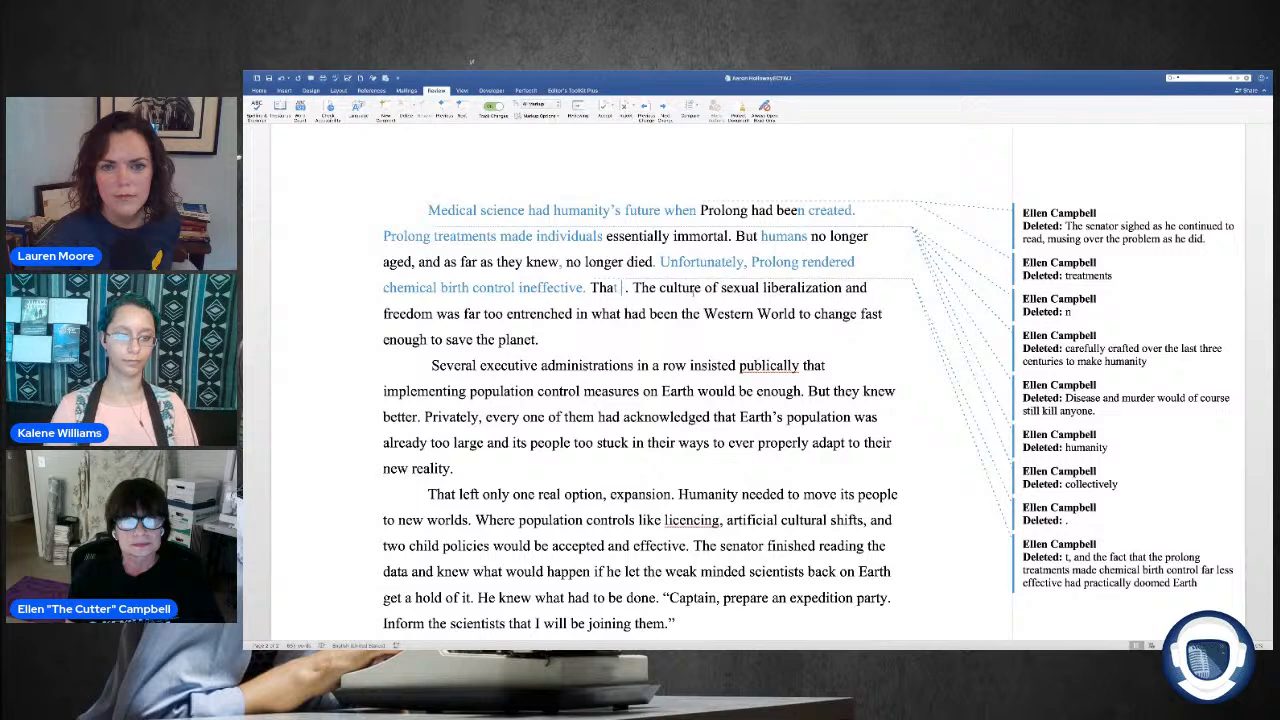
# Step: Continue the sentence after "That" with "was Earth's death knell"
pyautogui.write('was ')
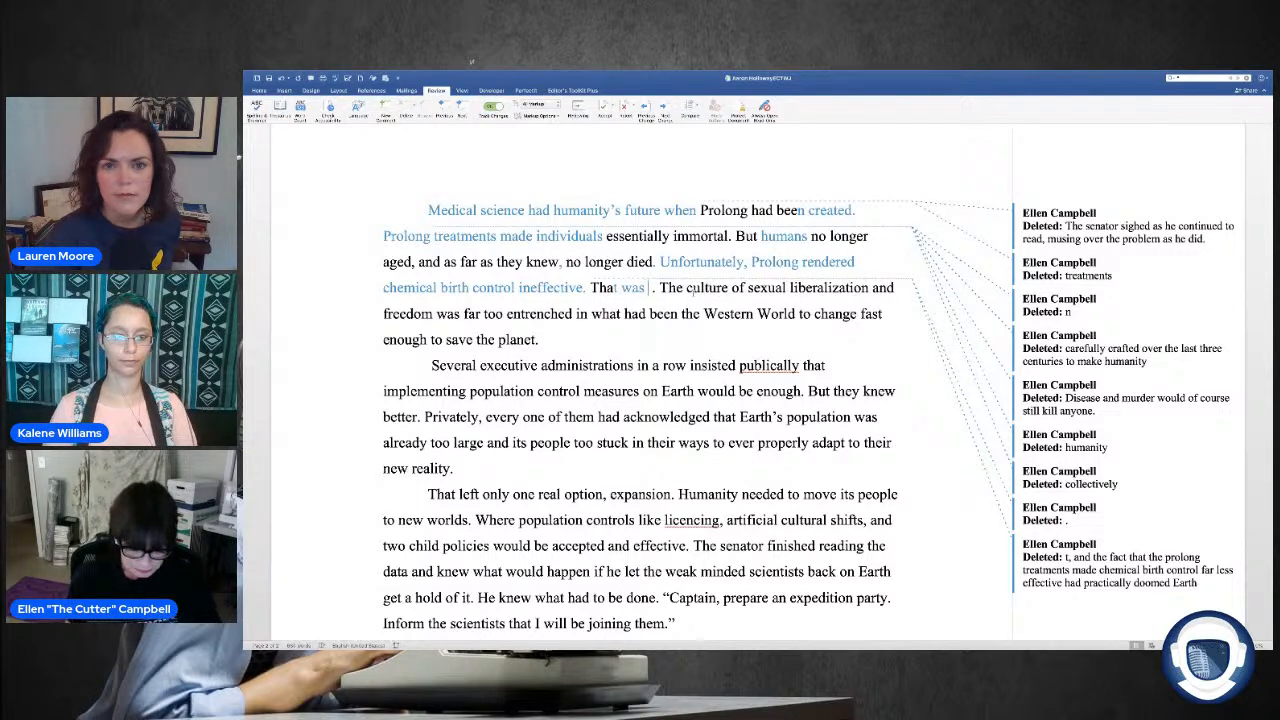
pyautogui.write('Eart')
pyautogui.write("'s")
pyautogui.press('BackSpace')
pyautogui.press('BackSpace')
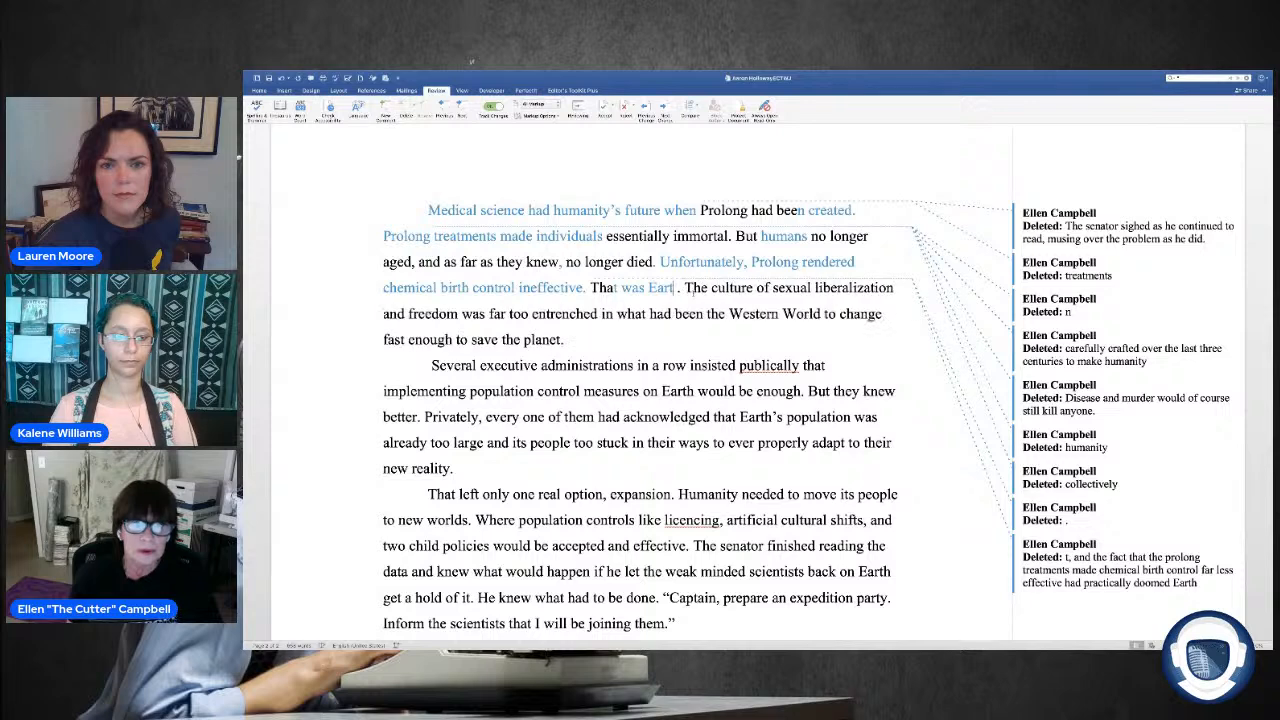
pyautogui.write("h's")
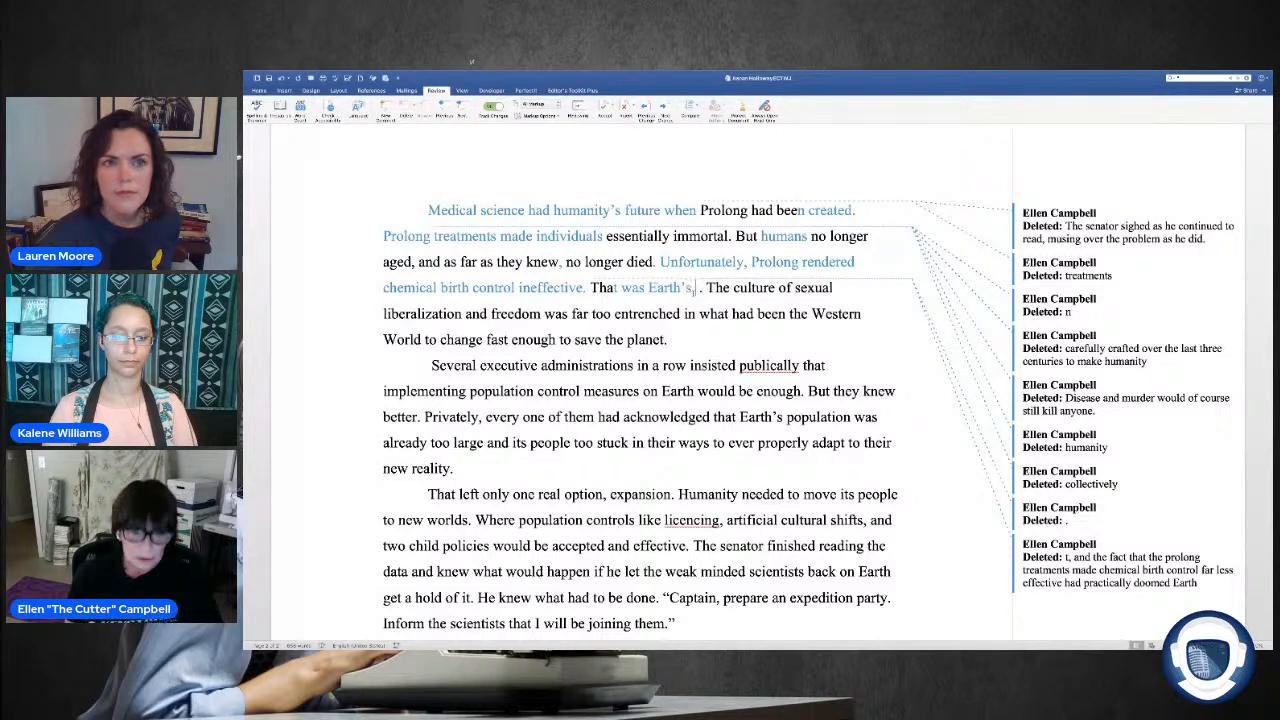
pyautogui.write(' death kn')
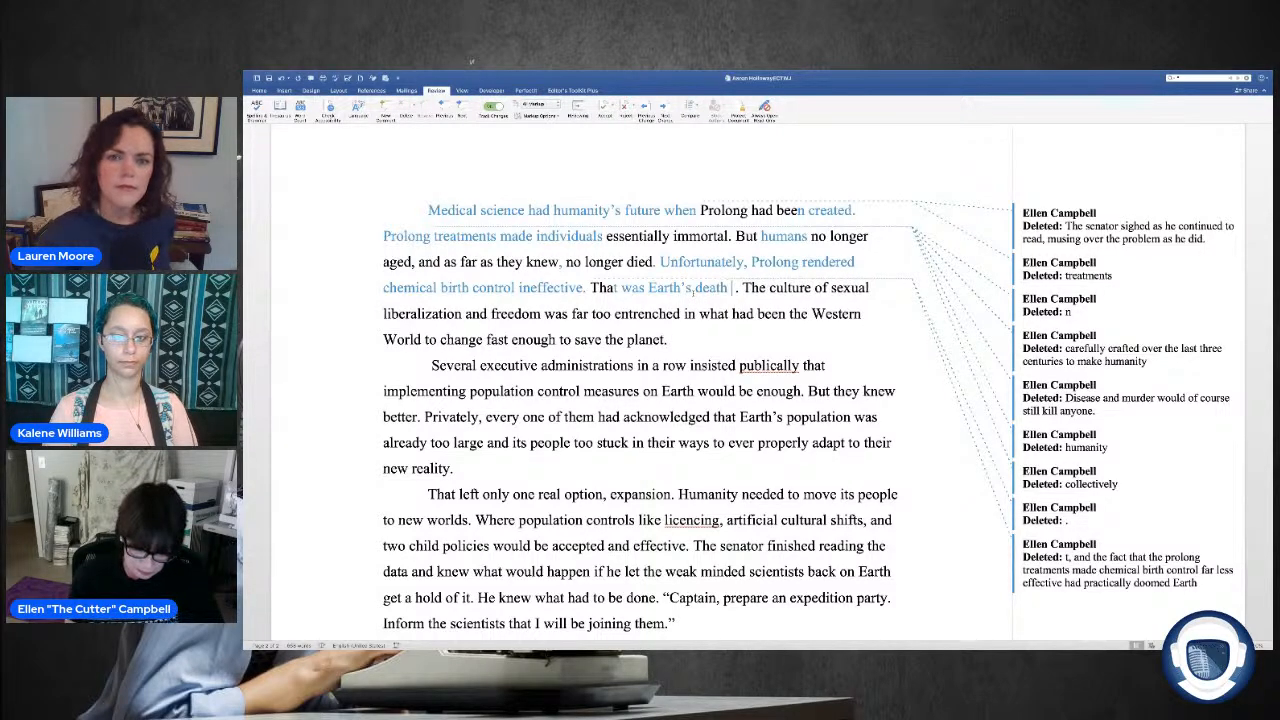
pyautogui.write('ell')
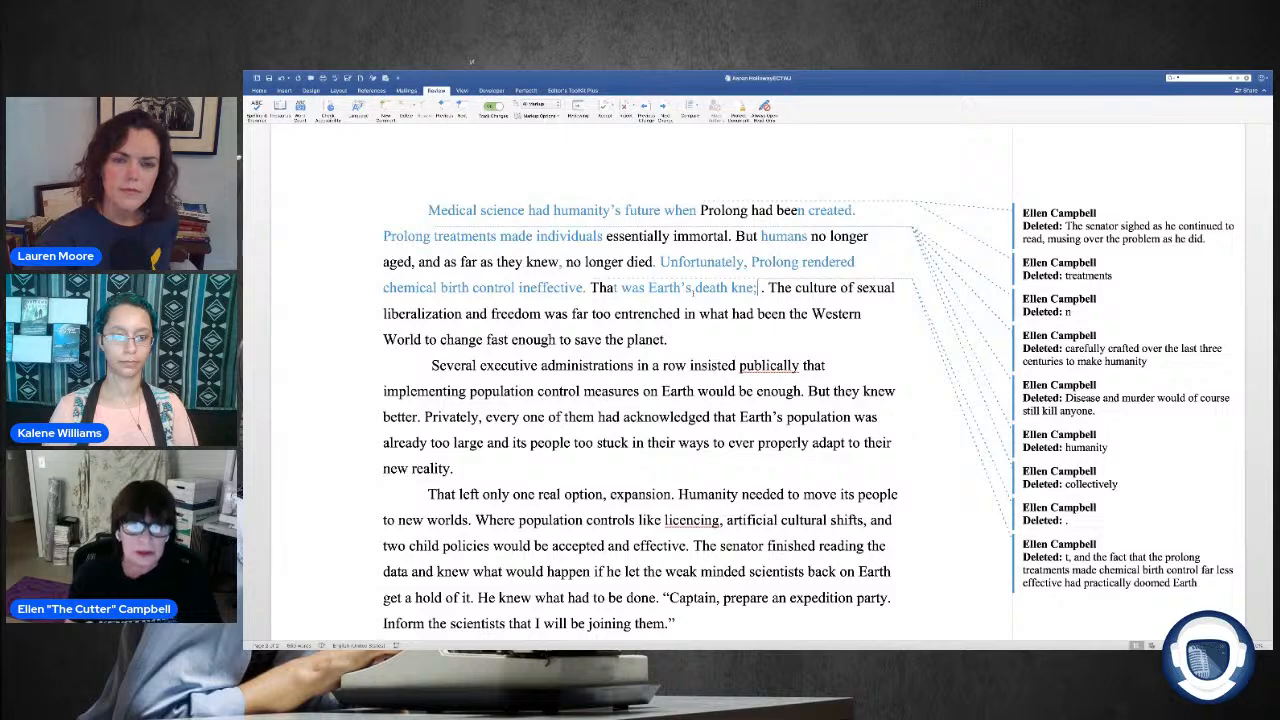
pyautogui.press('BackSpace')
pyautogui.write('ll')
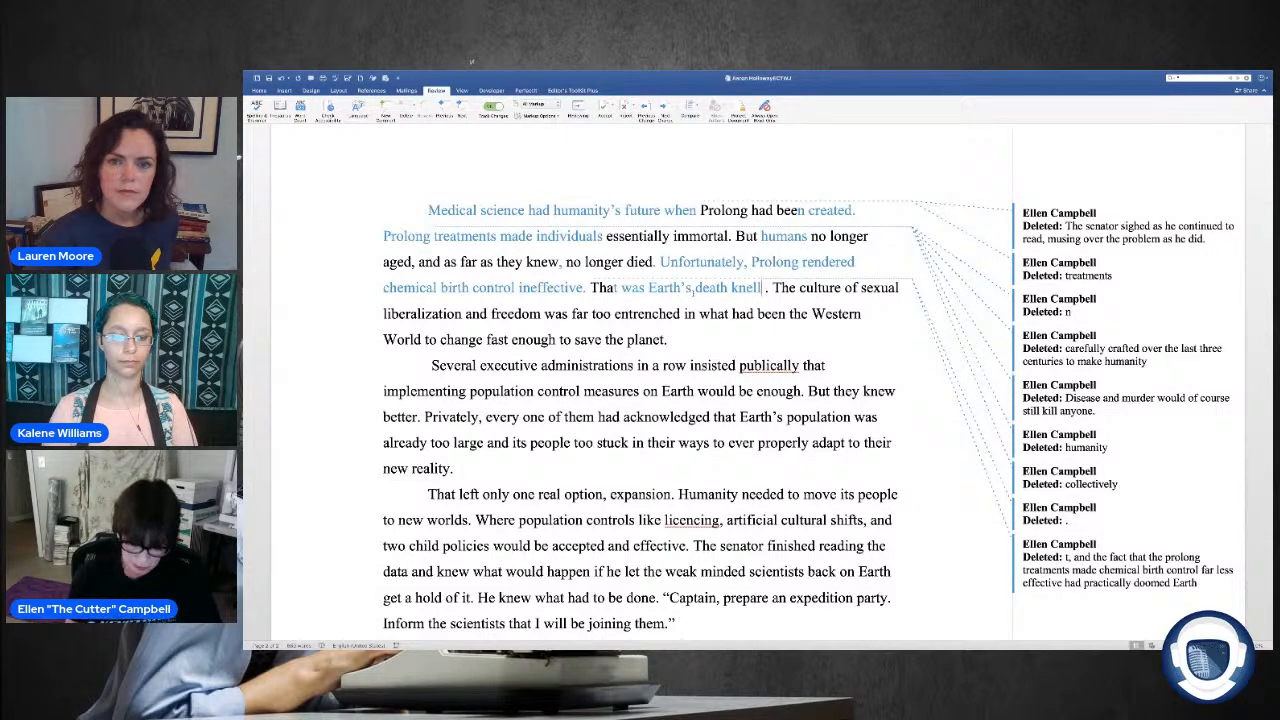
pyautogui.write(' , unless somethin')
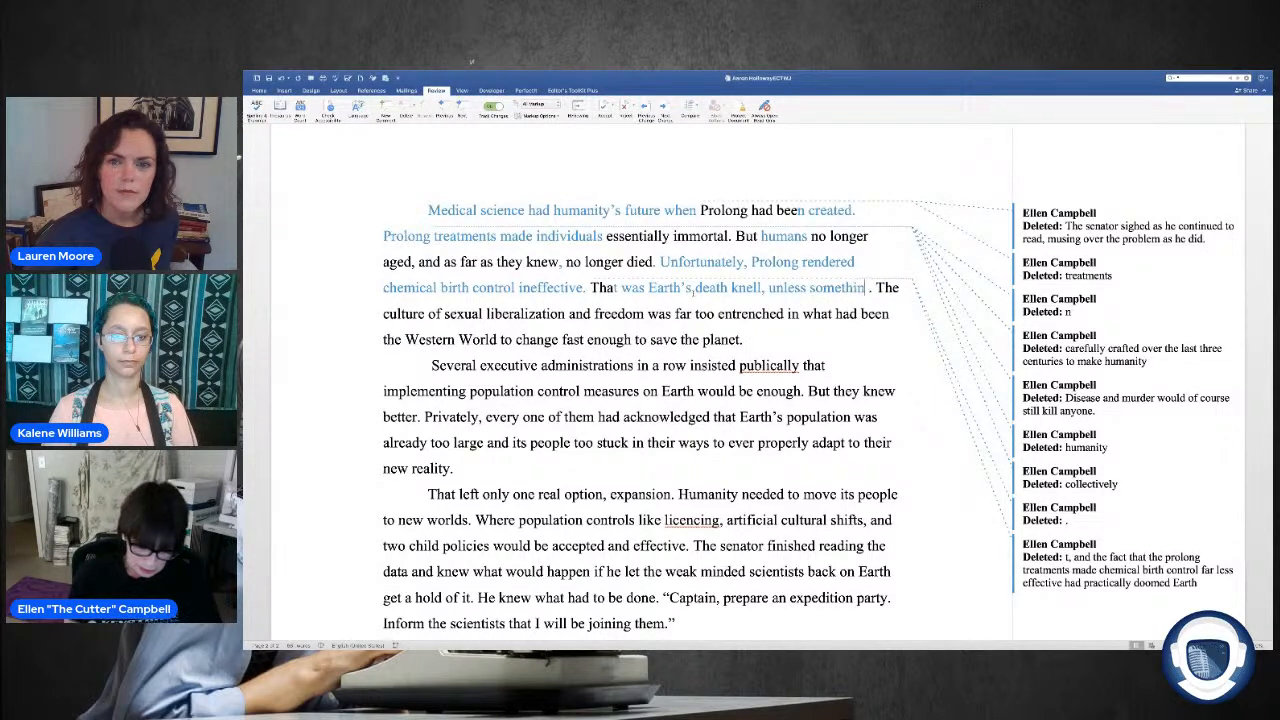
pyautogui.write('g changed')
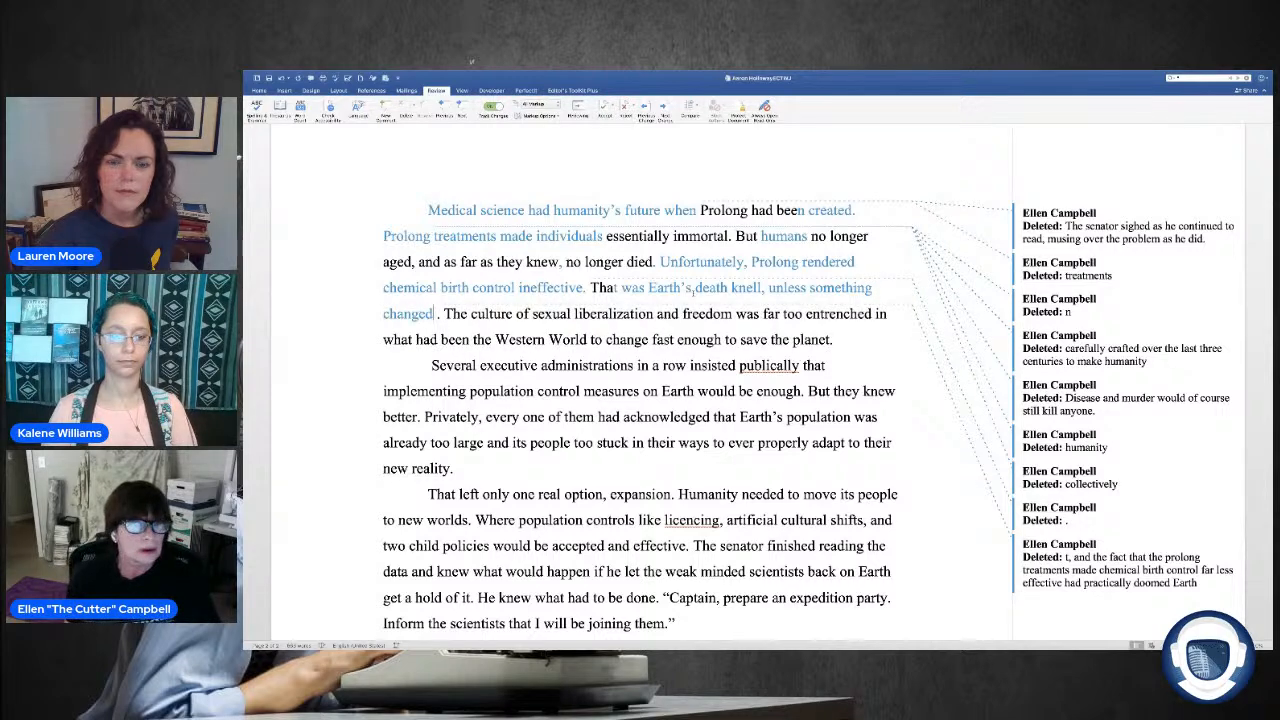
# Step: Add ", unless something changed" after "death knell" and close up the space before the period
pyautogui.press('BackSpace')
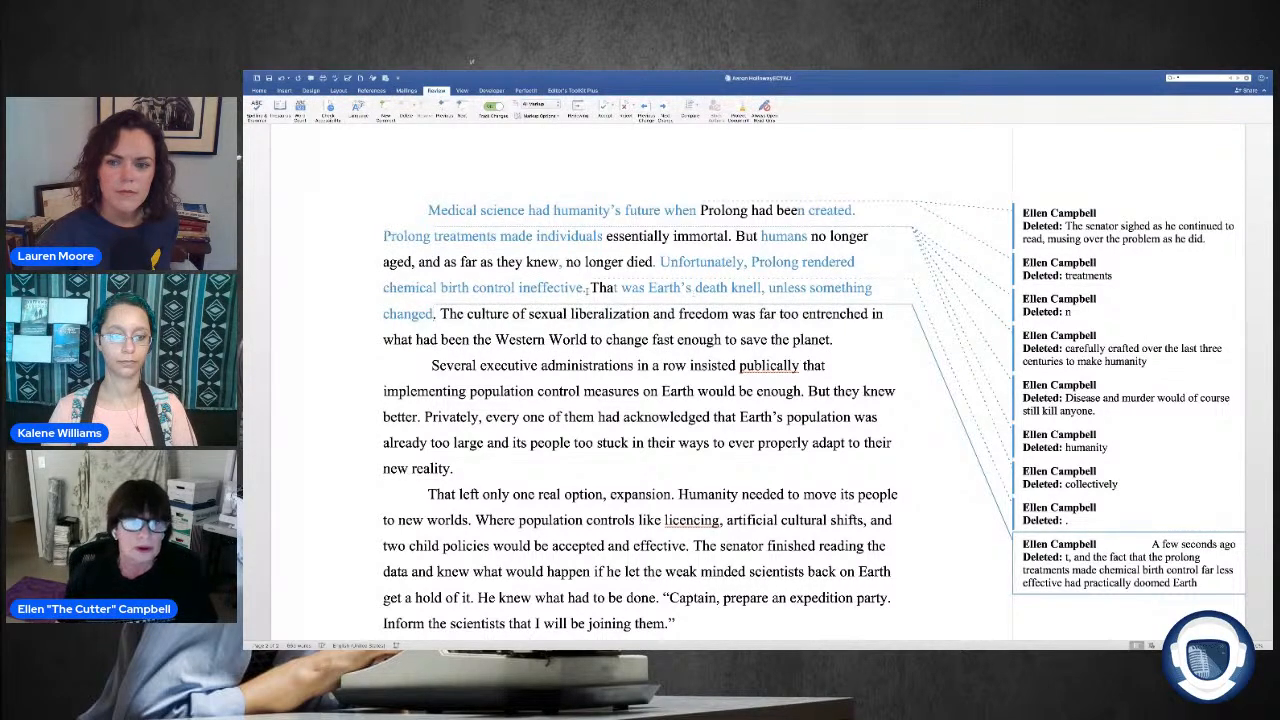
pyautogui.click(442, 314)
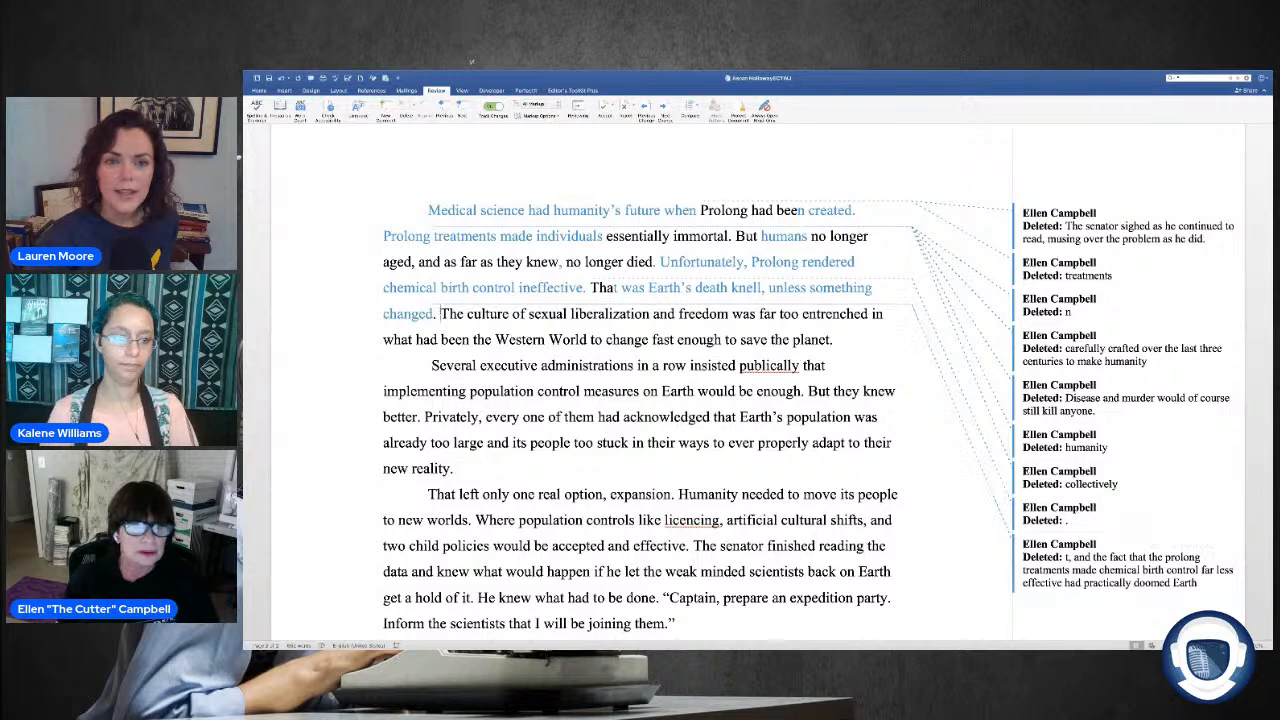
pyautogui.doubleClick(453, 314)
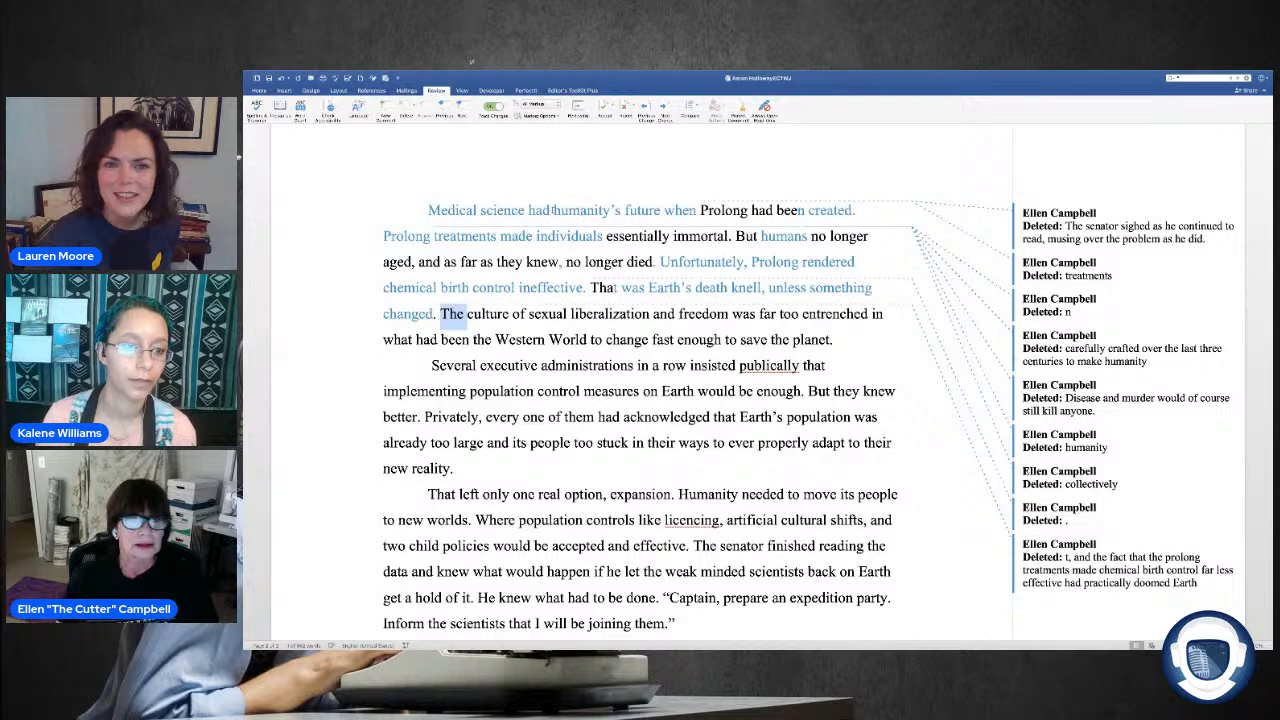
# Step: Insert "changed the course of" between "Medical science had" and "humanity's future" in the paragraph's opening sentence
pyautogui.click(553, 211)
pyautogui.write('chang')
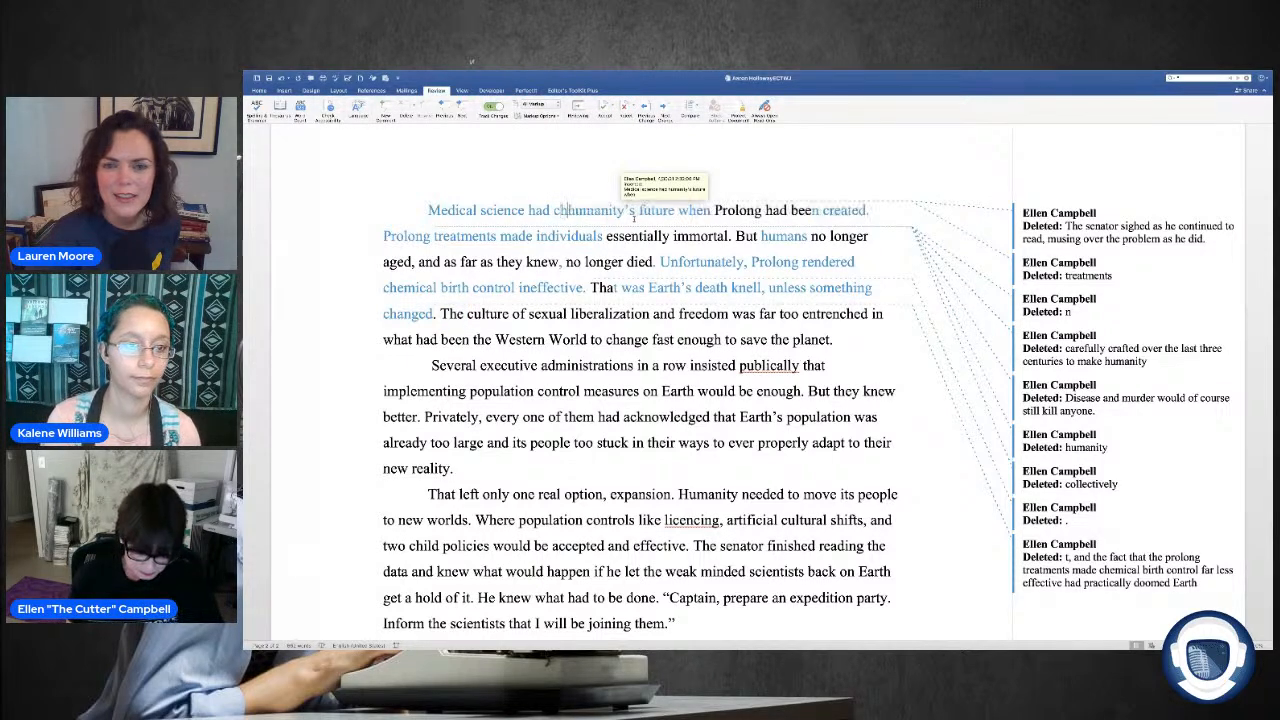
pyautogui.write('ed e')
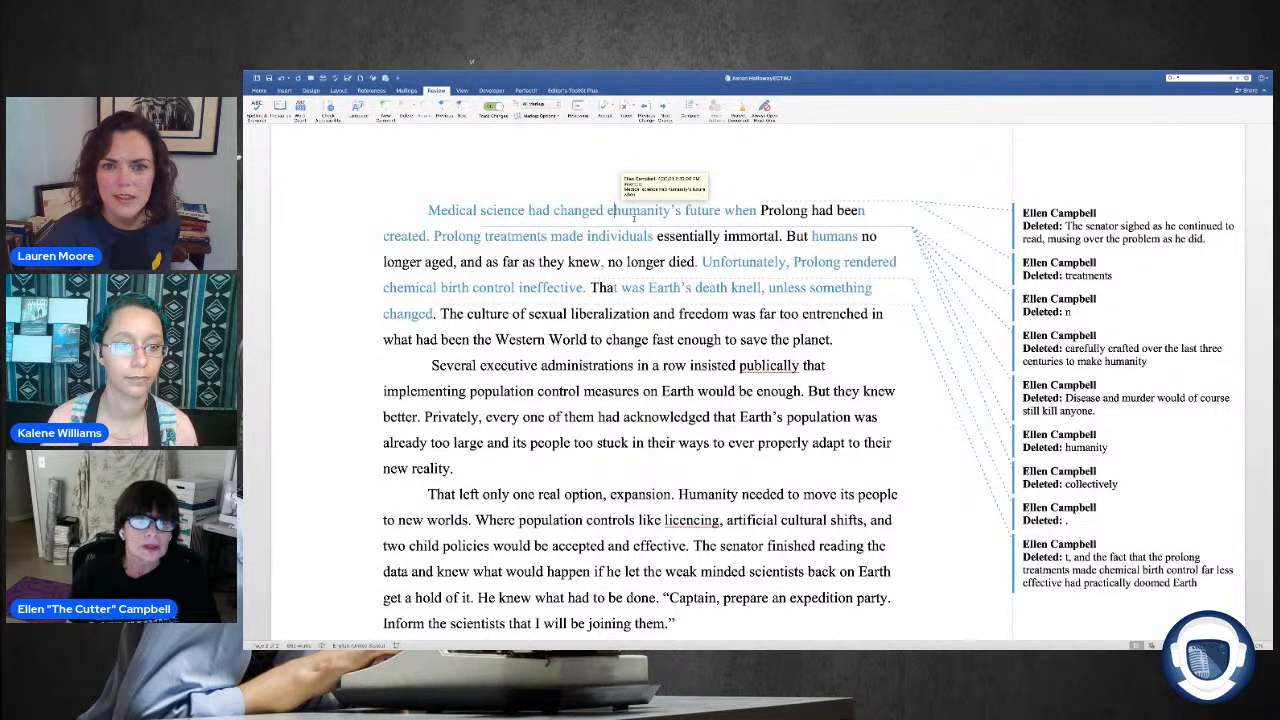
pyautogui.press('BackSpace')
pyautogui.write('the cou')
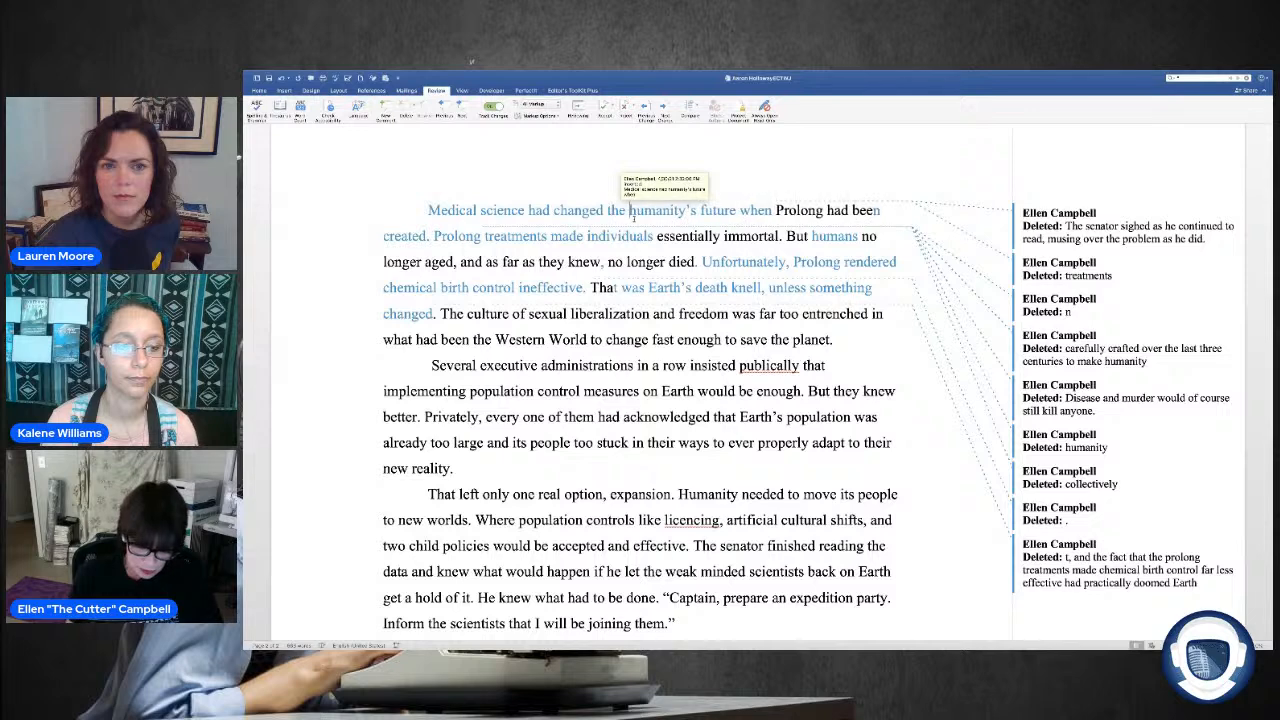
pyautogui.write('rse ')
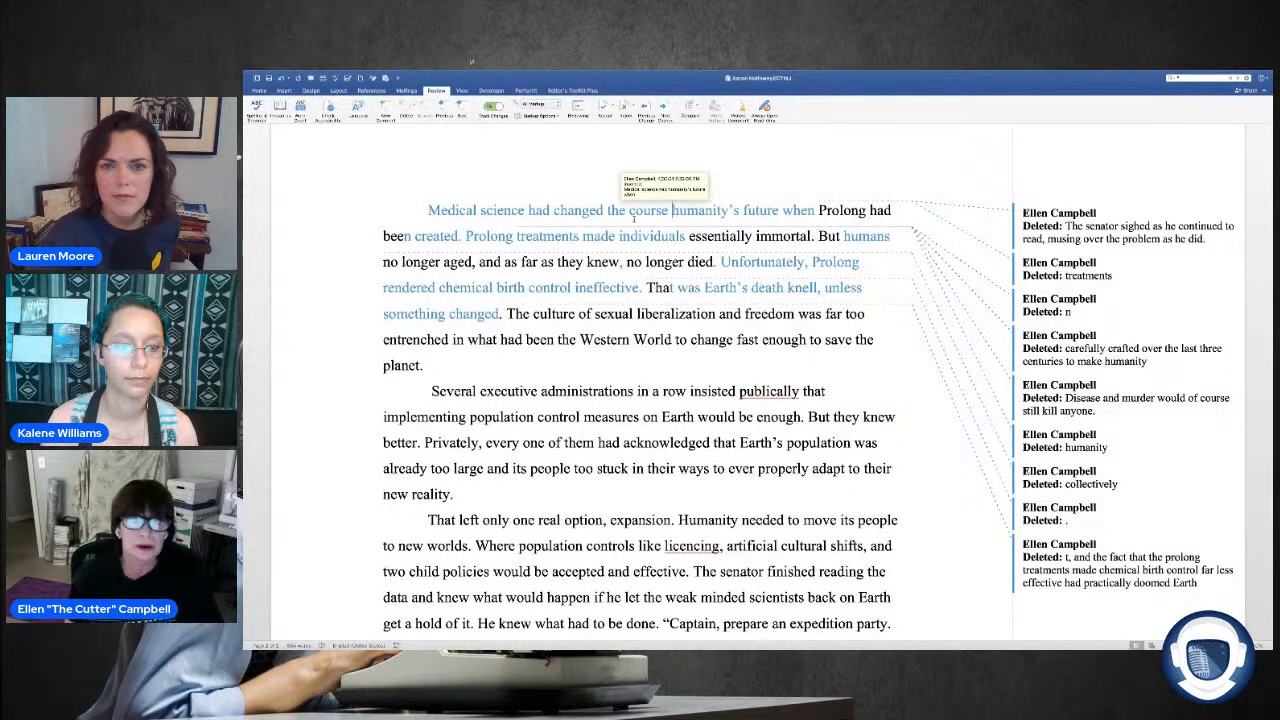
pyautogui.write('of')
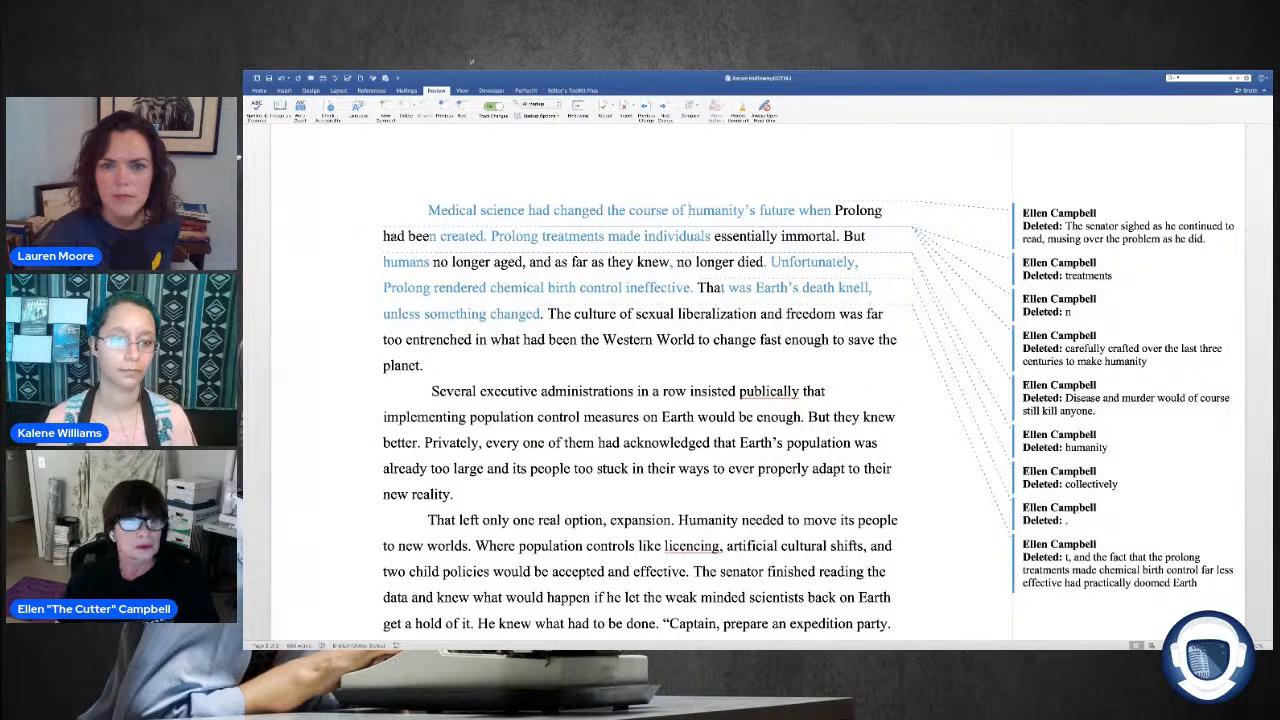
# Step: Replace "had been" with "was" before "created" in the opening sentence
pyautogui.moveTo(438, 236); pyautogui.dragTo(380, 242)
pyautogui.press('BackSpace')
pyautogui.write('was')
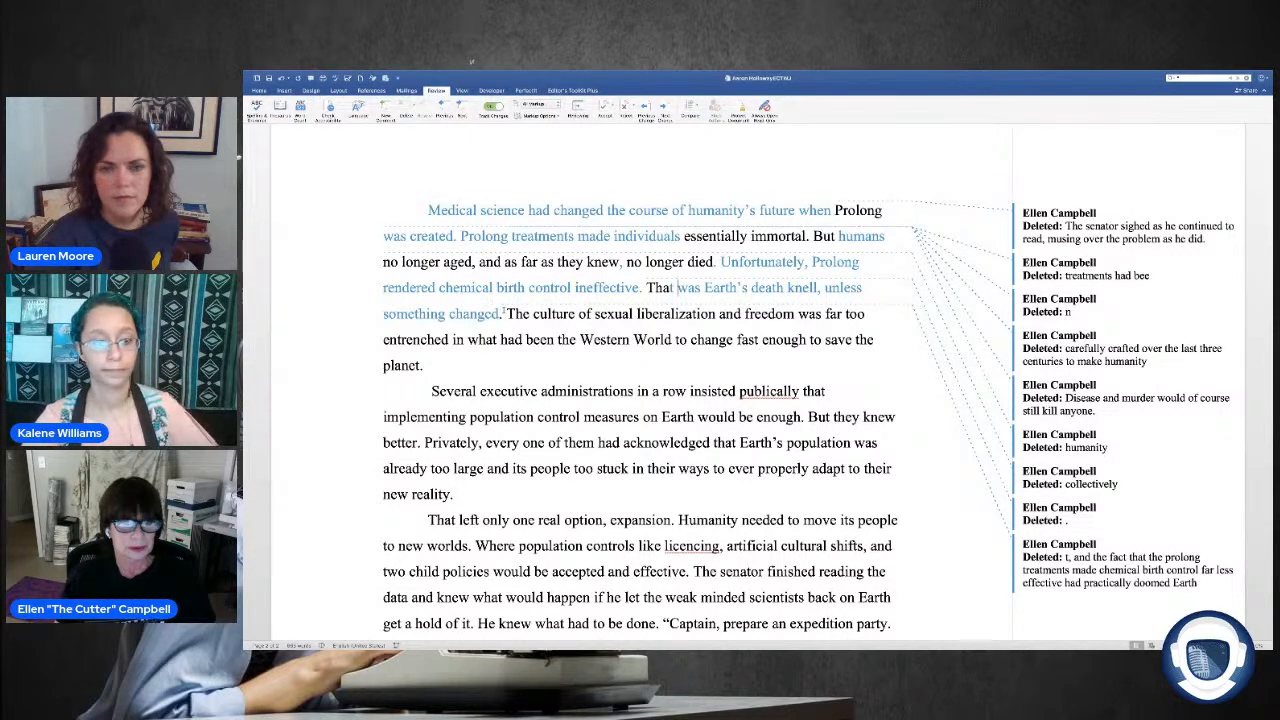
# Step: Move the text from "The culture of sexual liberalization" through "the Western World" to directly after "ineffective.", before "That was Earth's death knell"
pyautogui.moveTo(505, 313); pyautogui.dragTo(672, 342)
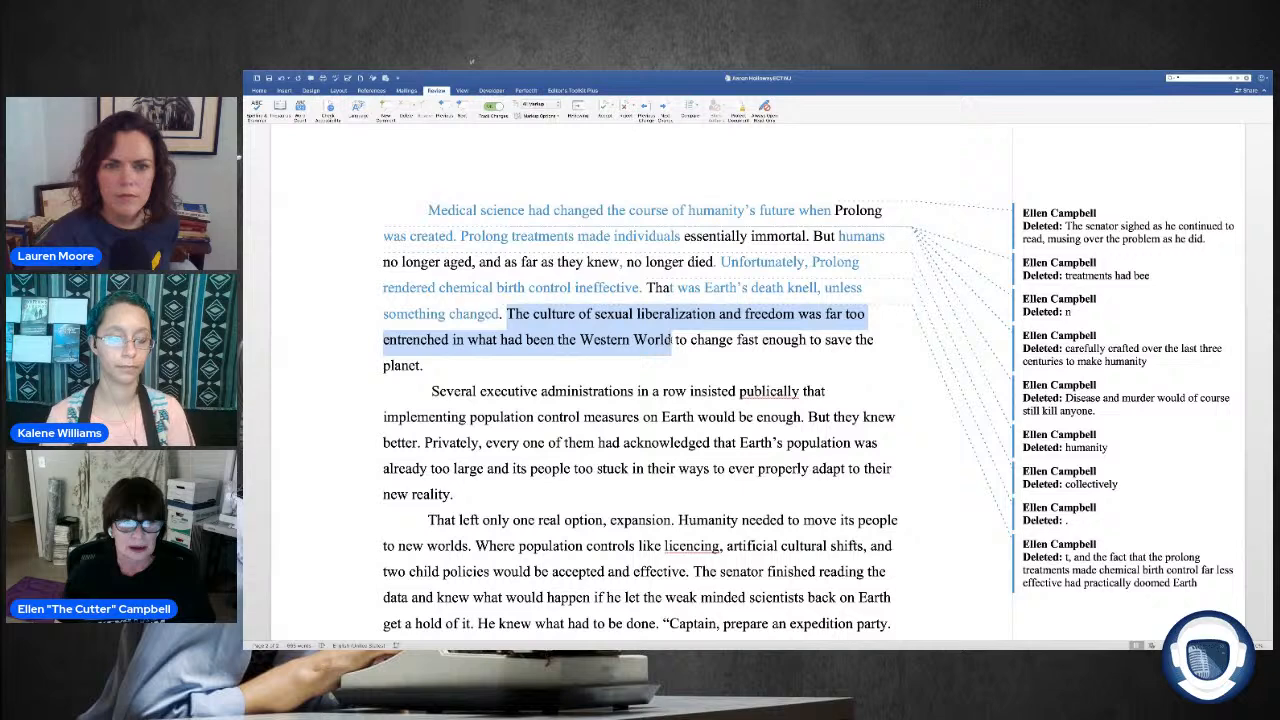
pyautogui.moveTo(670, 352)
pyautogui.mouseDown()
pyautogui.moveTo(630, 360)
pyautogui.moveTo(632, 345)
pyautogui.moveTo(738, 345)
pyautogui.moveTo(690, 345)
pyautogui.mouseUp()
pyautogui.press('super+c')
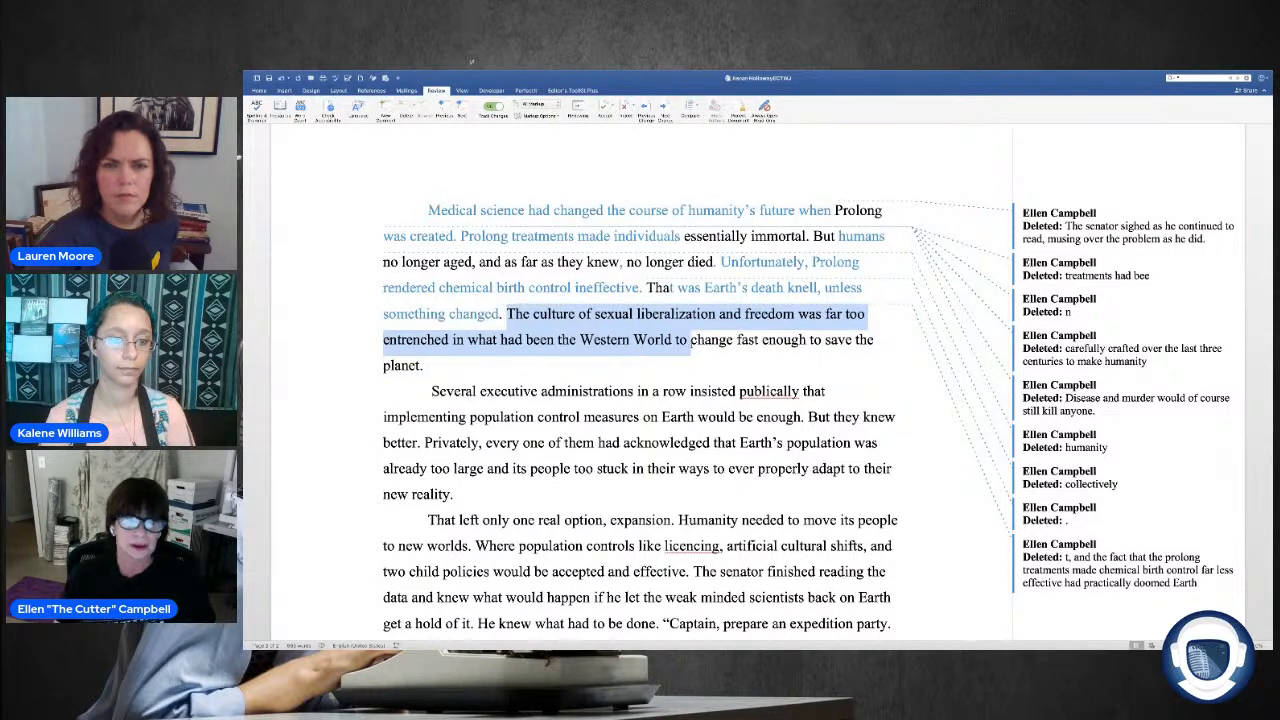
pyautogui.rightClick(636, 306)
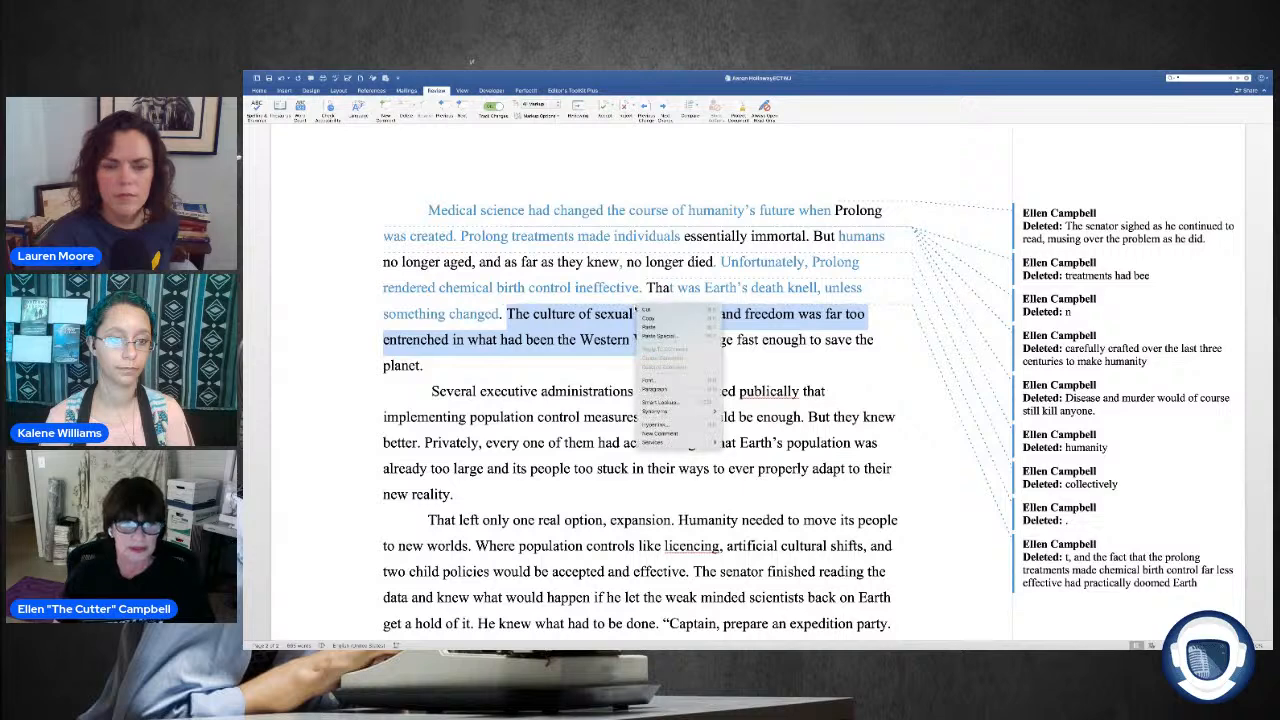
pyautogui.click(642, 310)
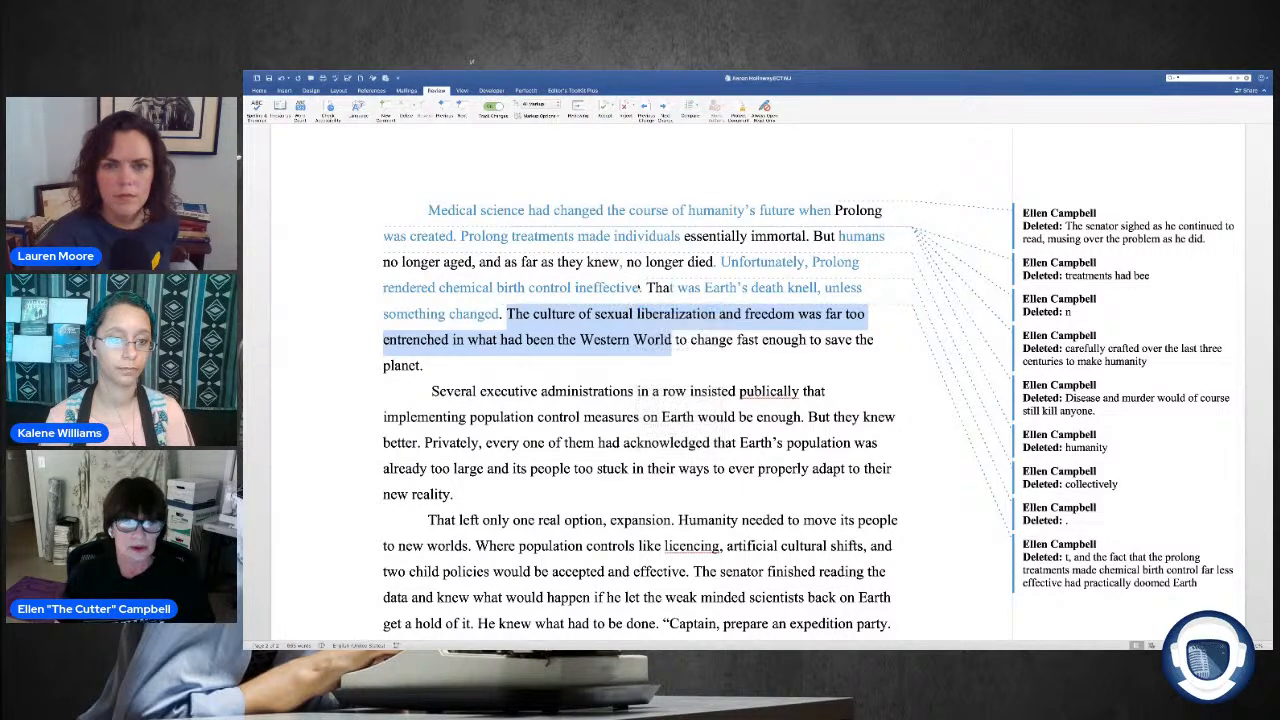
pyautogui.rightClick(643, 288)
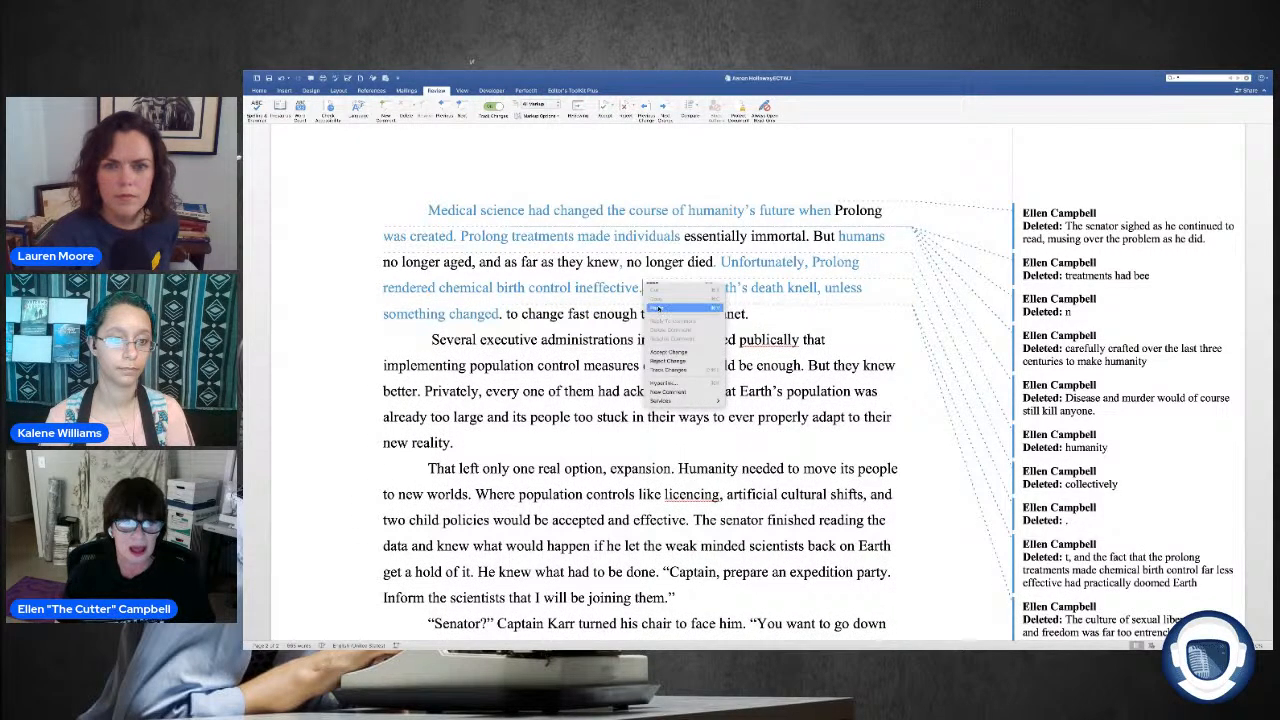
pyautogui.click(660, 310)
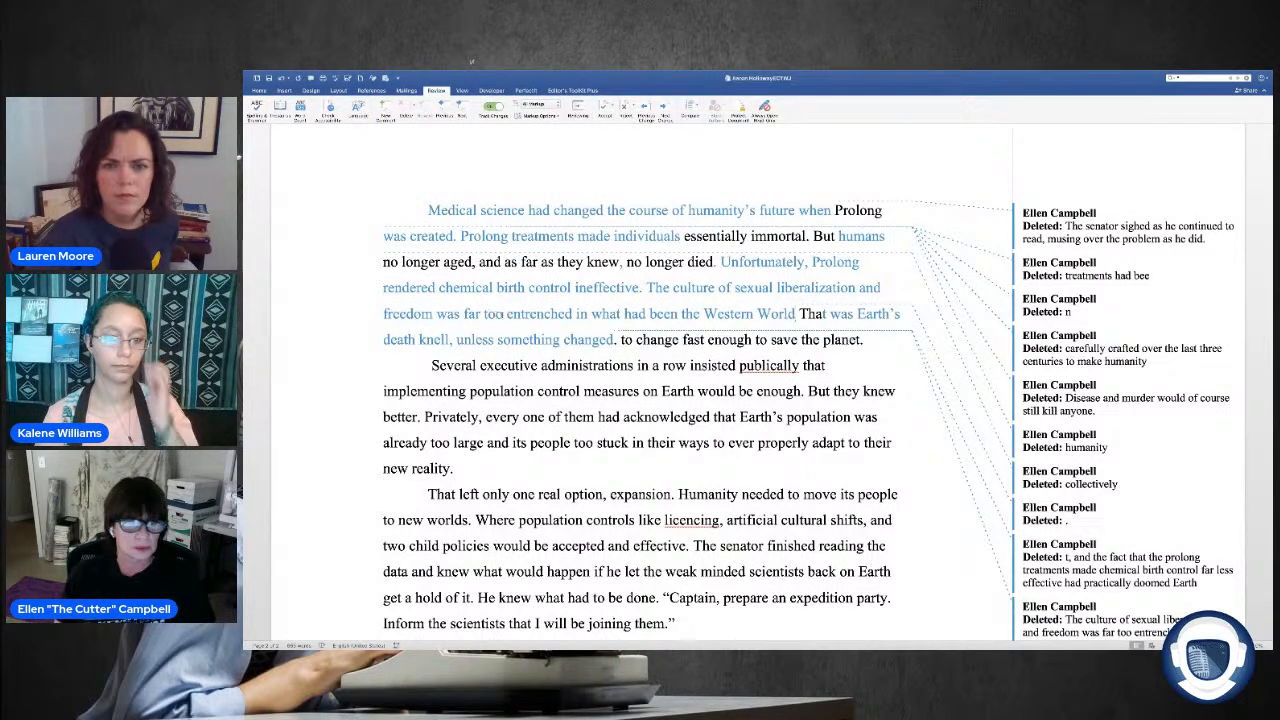
# Step: Try deleting "far too" before "entrenched" and undo the deletion
pyautogui.moveTo(505, 315); pyautogui.dragTo(465, 315)
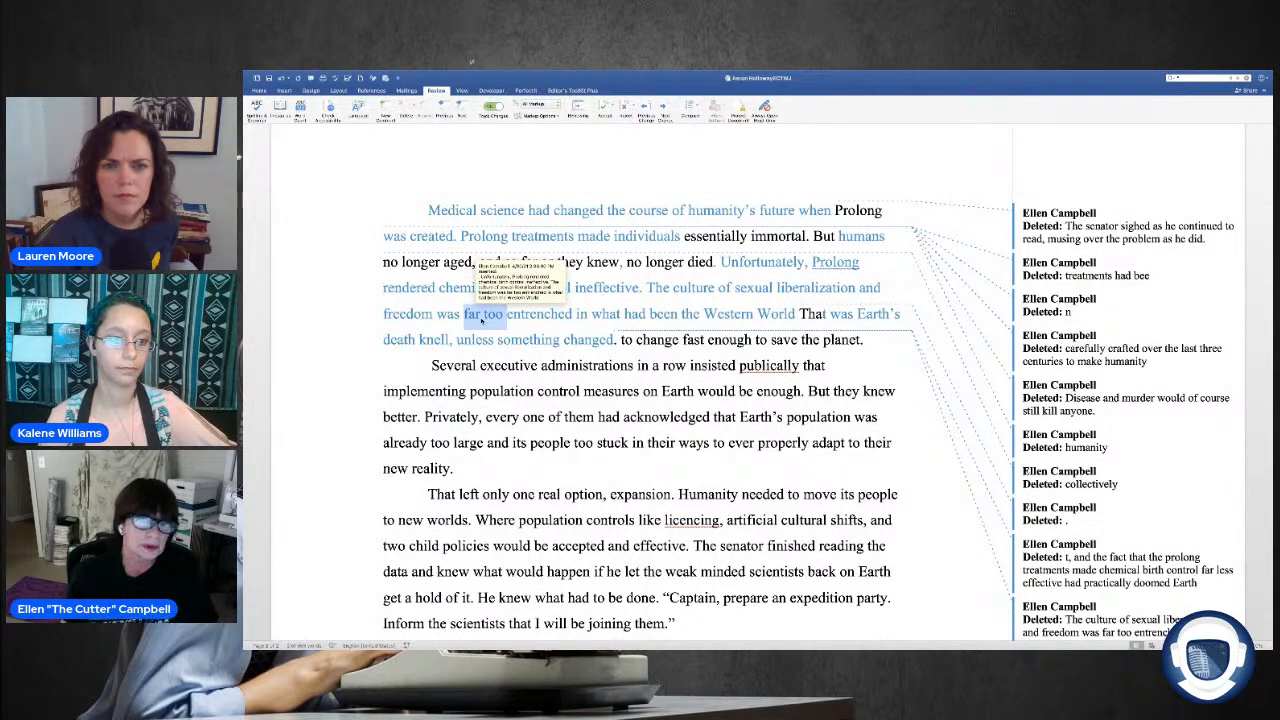
pyautogui.press('Delete')
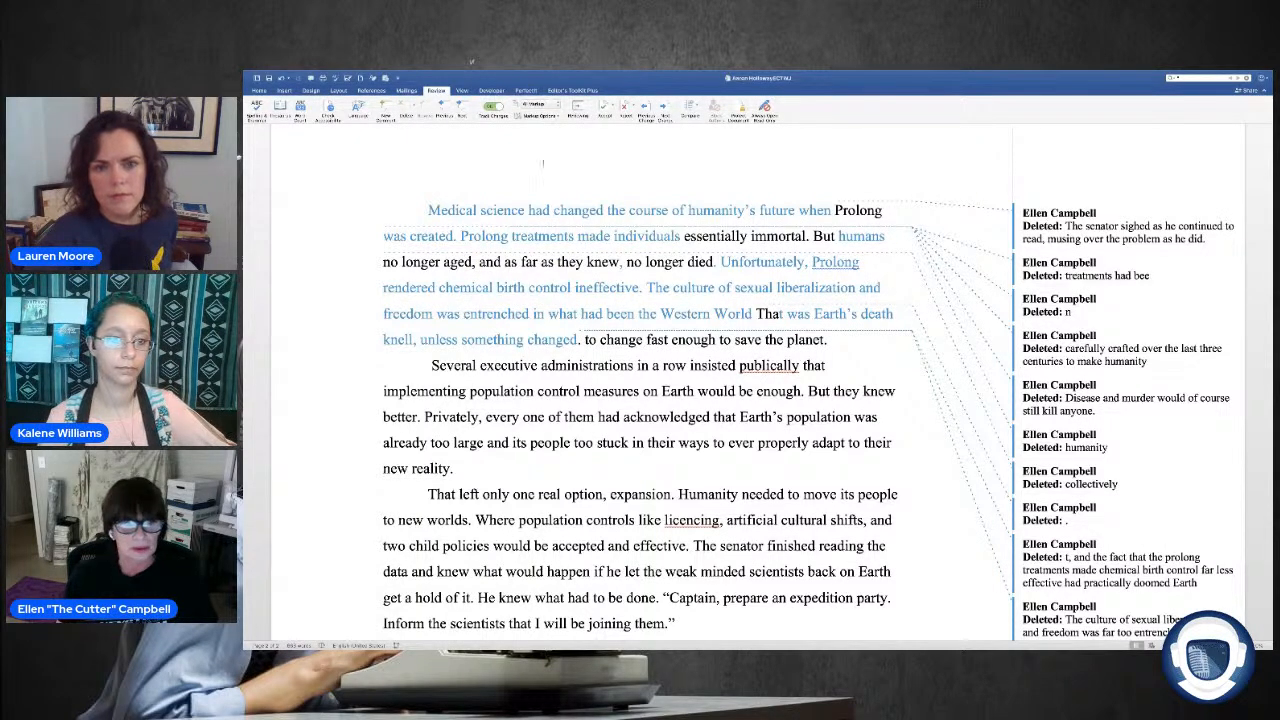
pyautogui.press('super+z')
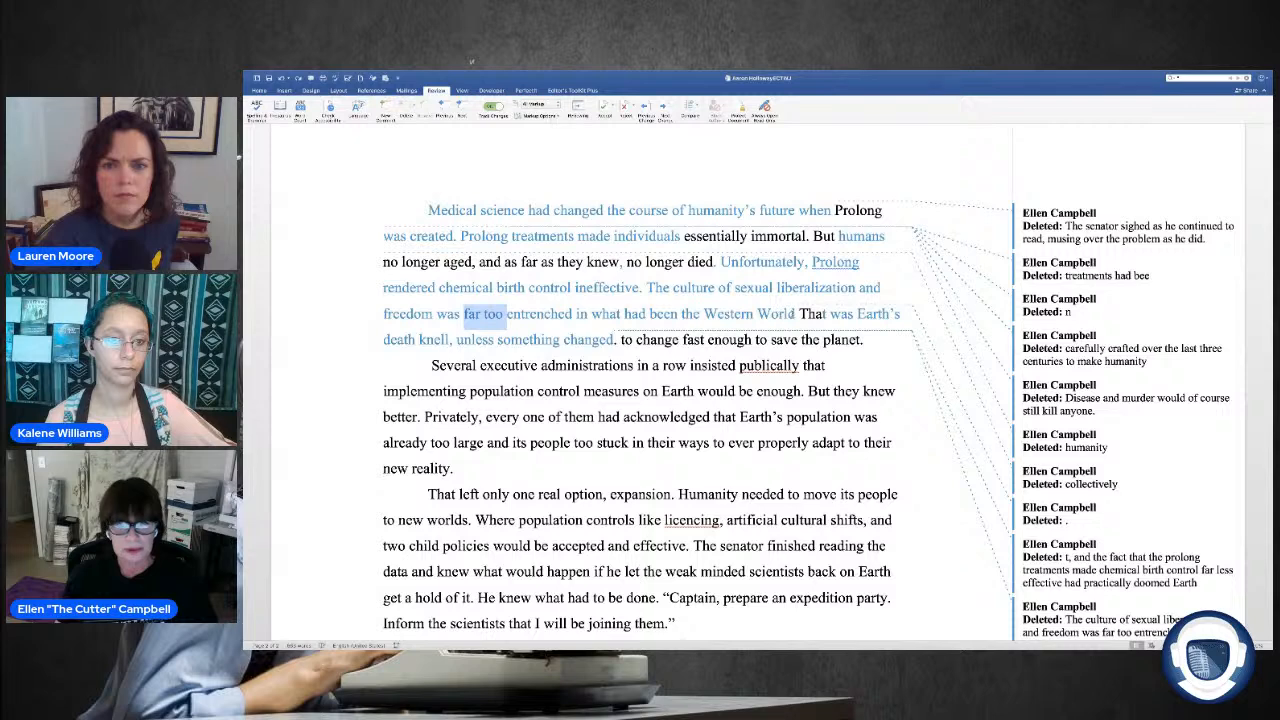
# Step: End the moved sentence with a period after "Western World" and replace the following "That" with "Those things"
pyautogui.click(796, 314)
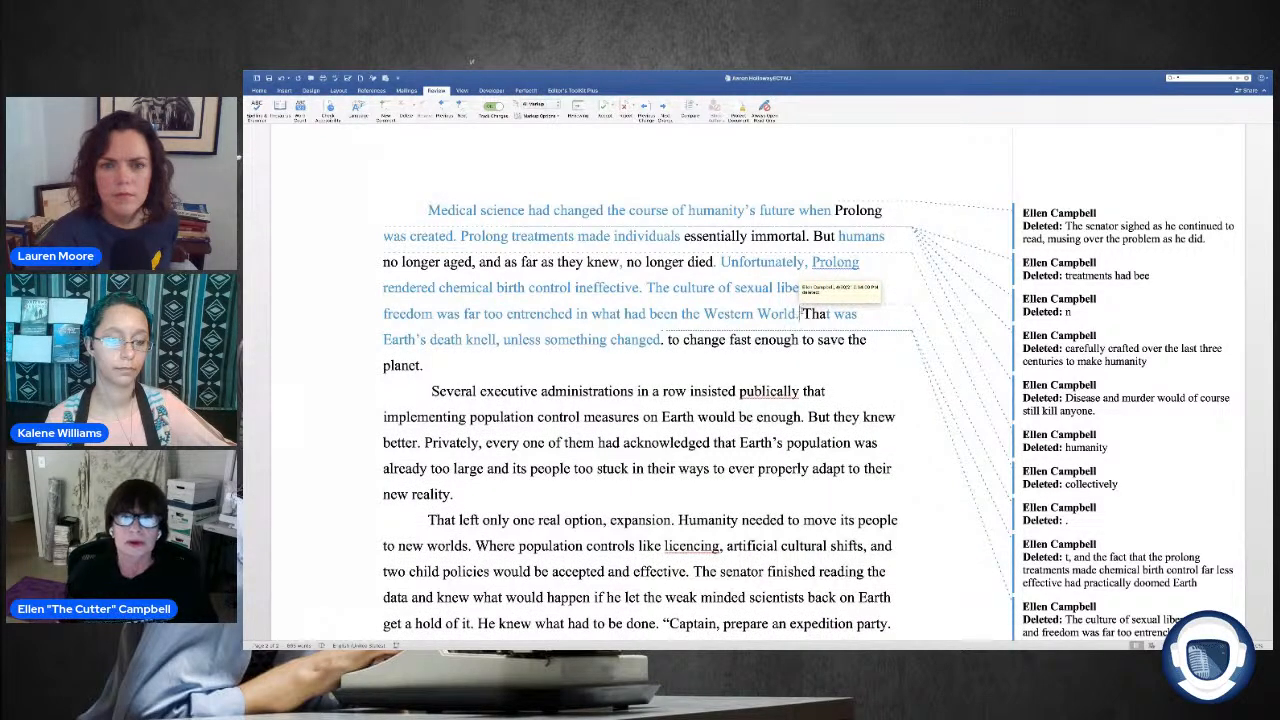
pyautogui.moveTo(830, 314); pyautogui.dragTo(806, 315)
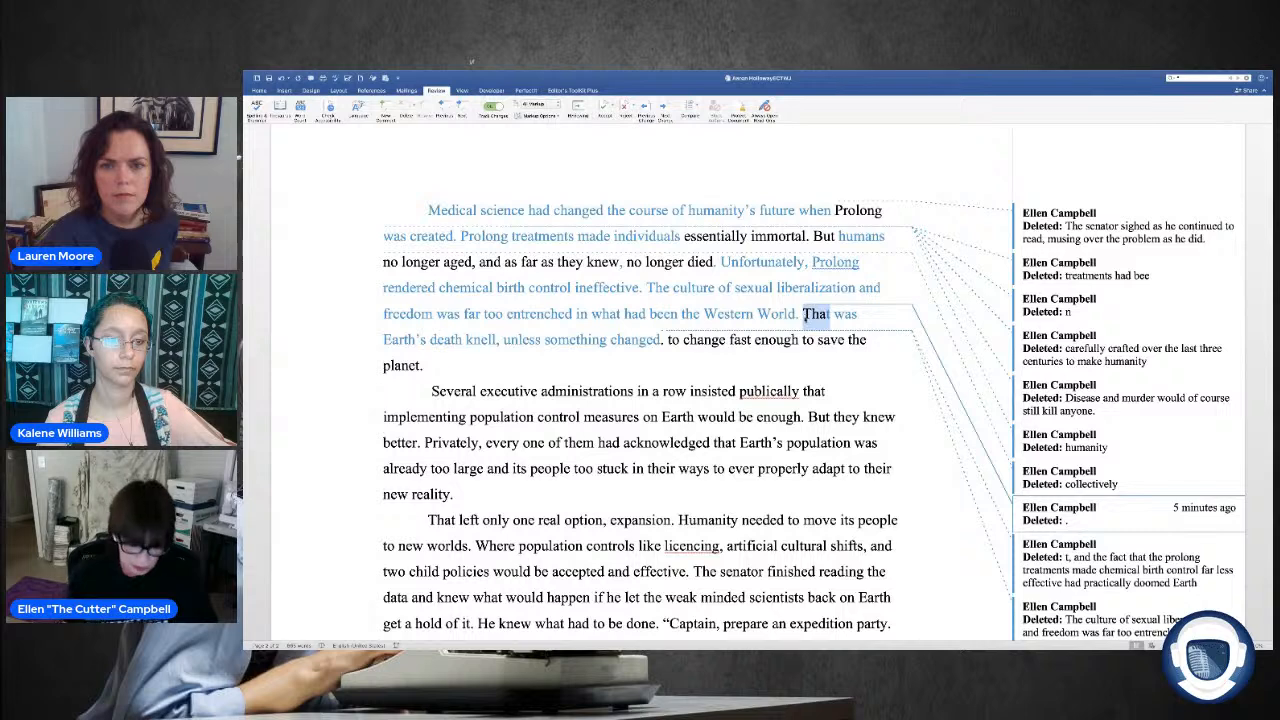
pyautogui.write('Those things')
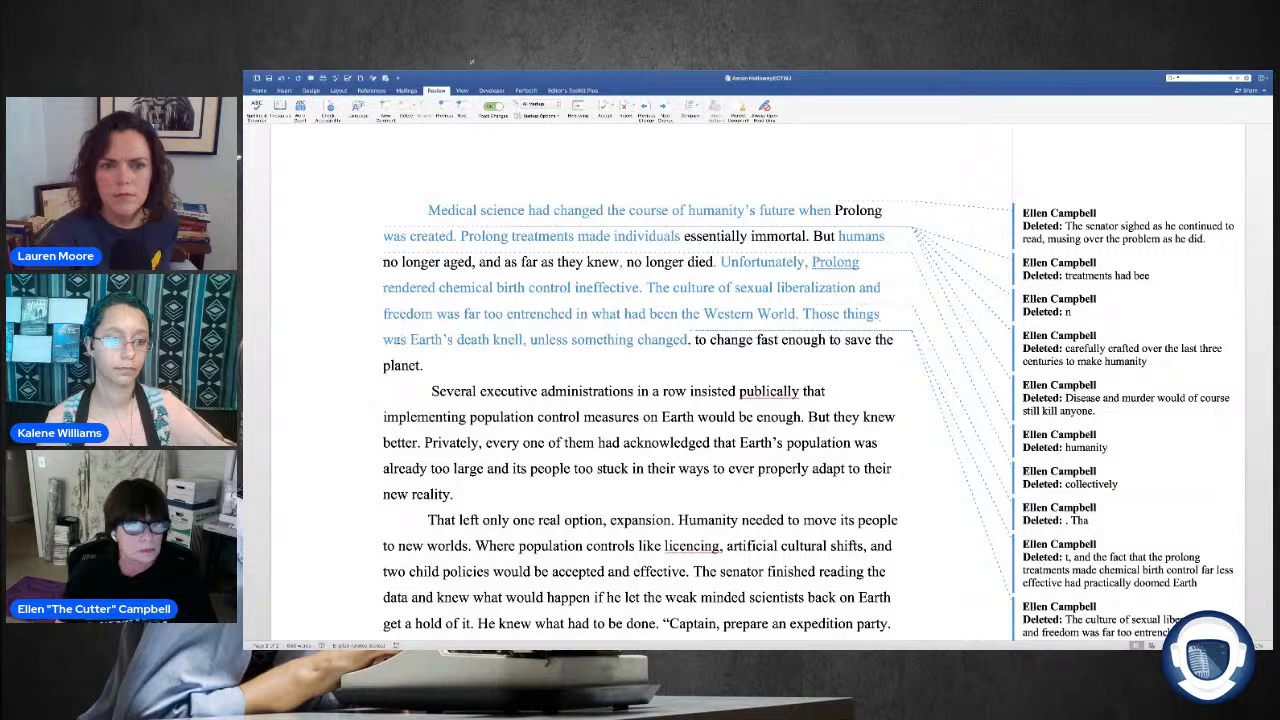
# Step: Replace "was" before "Earth's death knell" with "would become"
pyautogui.doubleClick(401, 339)
pyautogui.write('became')
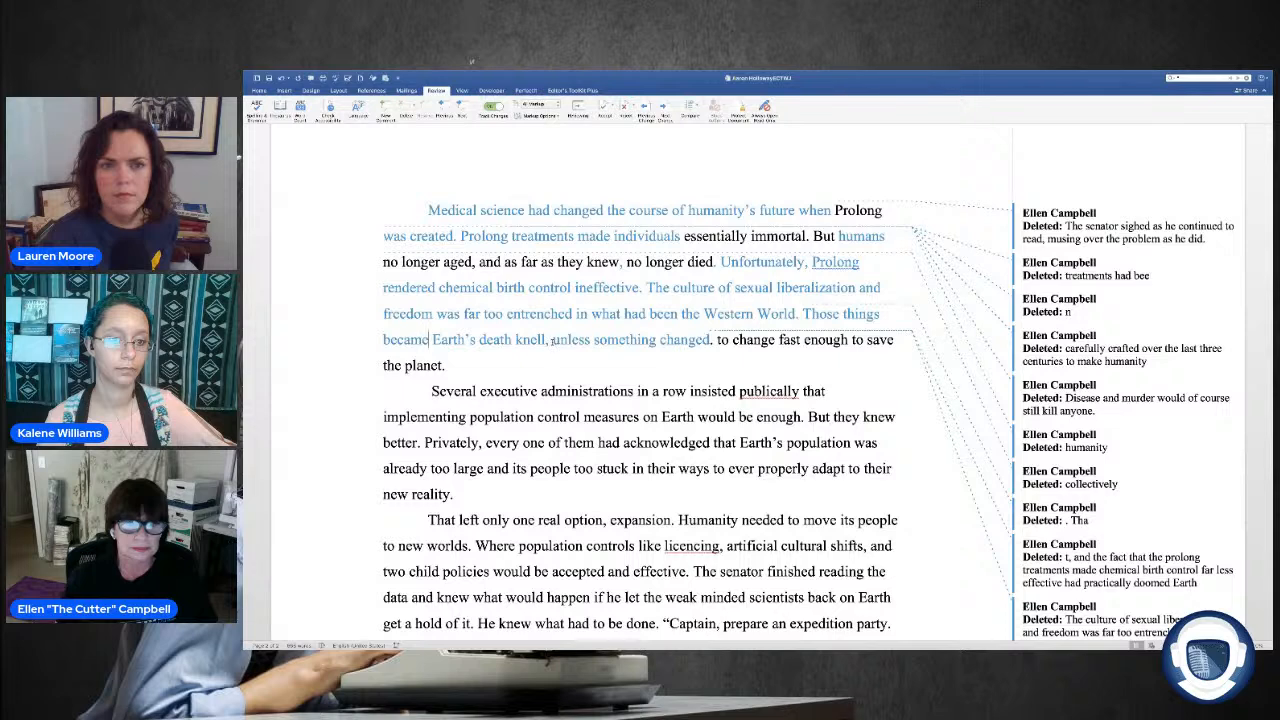
pyautogui.hotkey('shift', 'Left')
pyautogui.hotkey('shift', 'Left')
pyautogui.hotkey('shift', 'Left')
pyautogui.hotkey('shift', 'Left')
pyautogui.hotkey('shift', 'Left')
pyautogui.hotkey('shift', 'Left')
pyautogui.write('w')
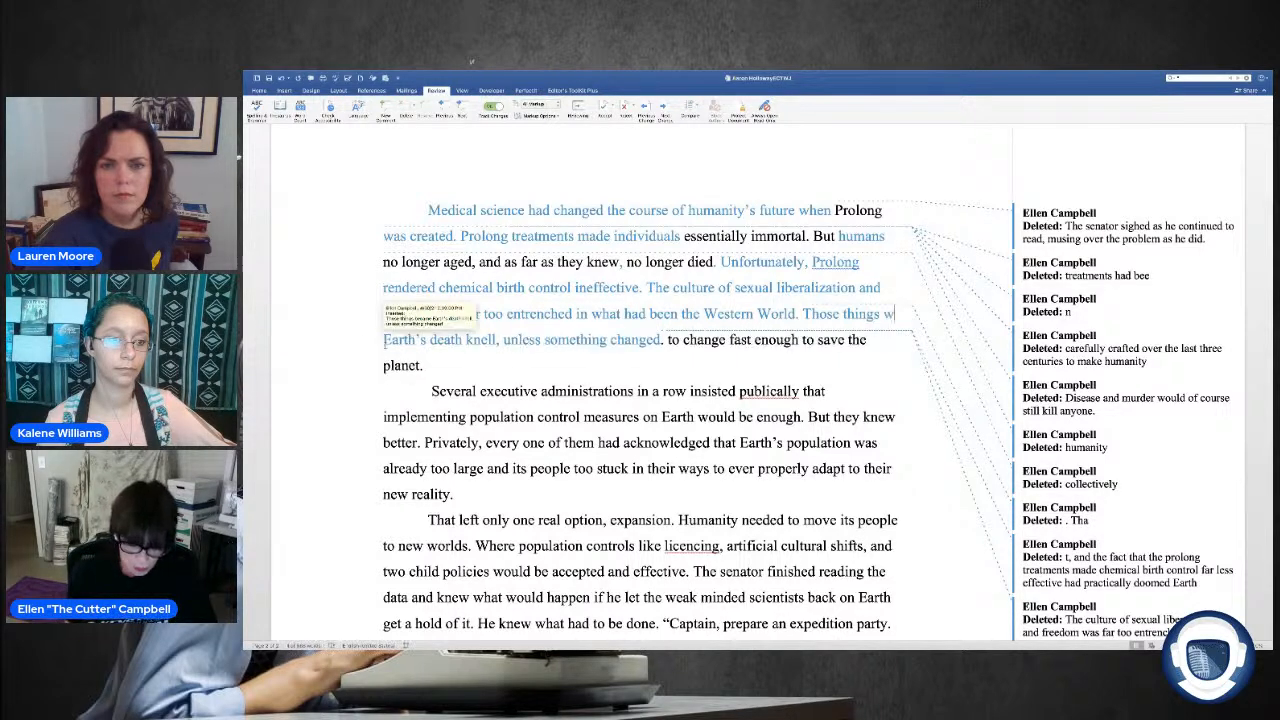
pyautogui.write('ould bec')
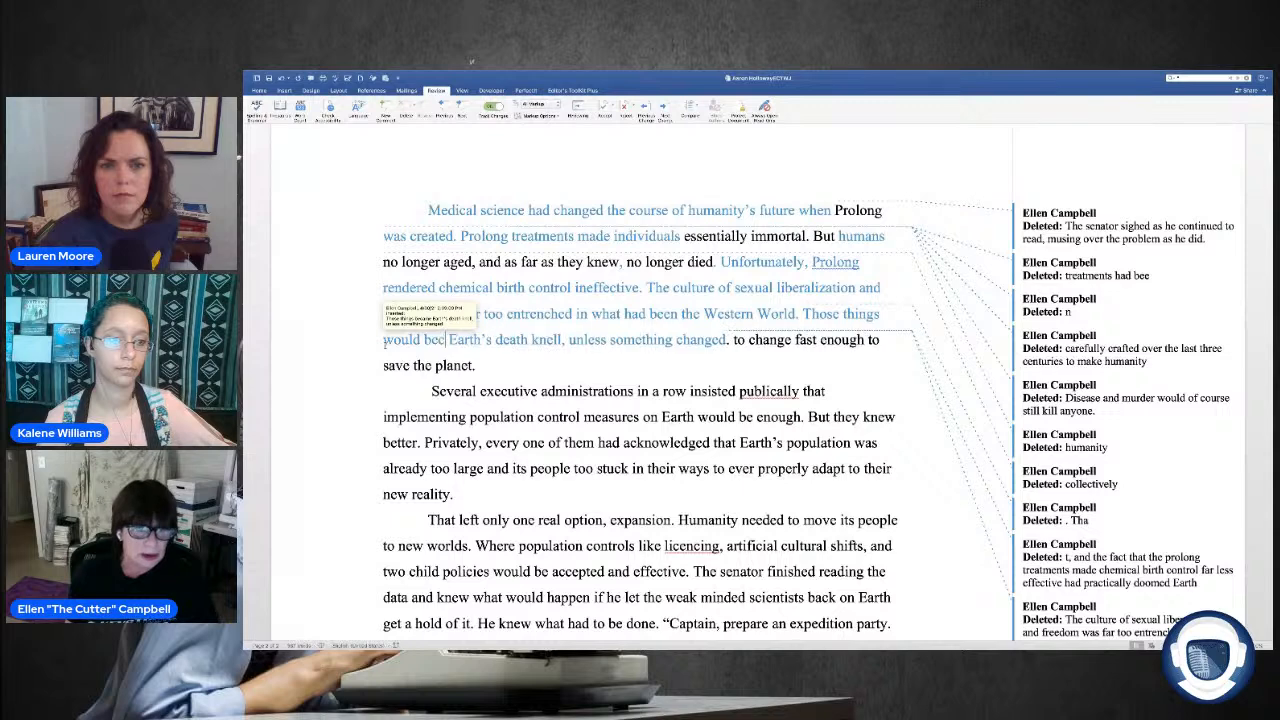
pyautogui.write('ome')
# Step: Delete the leftover fragment "to change fast enough to save the planet." at the end of the paragraph
pyautogui.scroll(1, 387, 342)
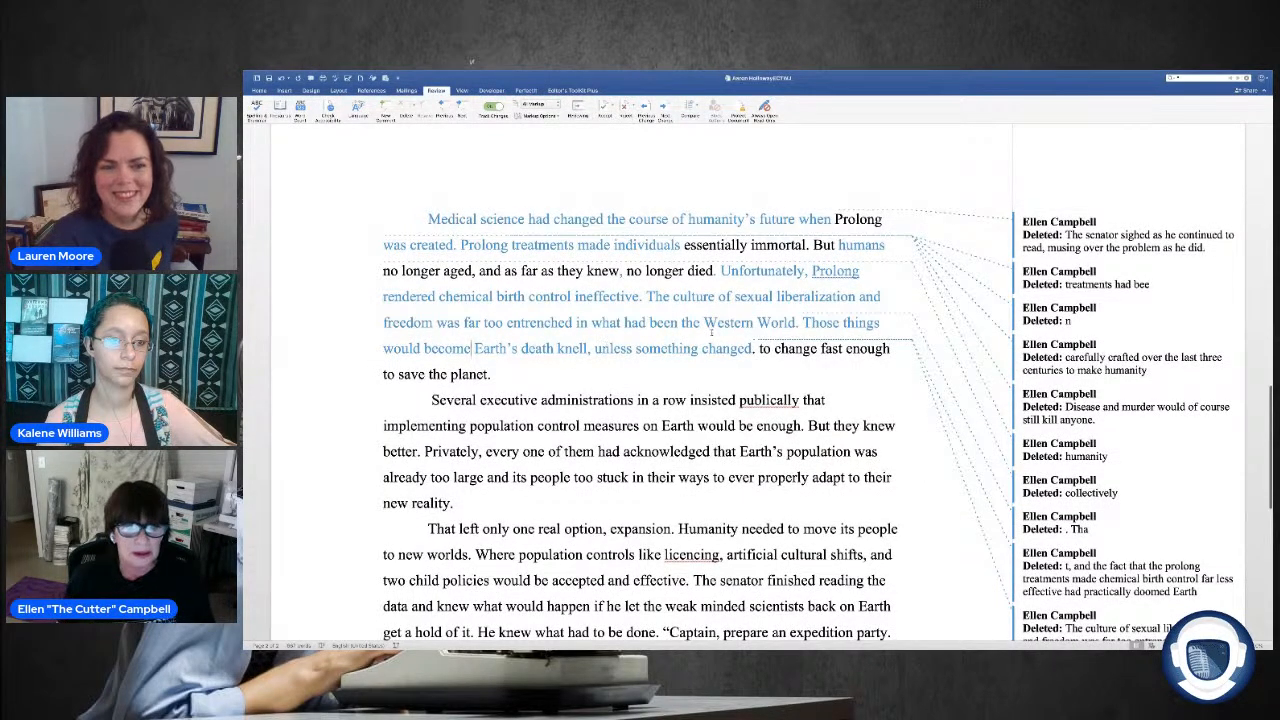
pyautogui.moveTo(759, 349); pyautogui.dragTo(894, 368)
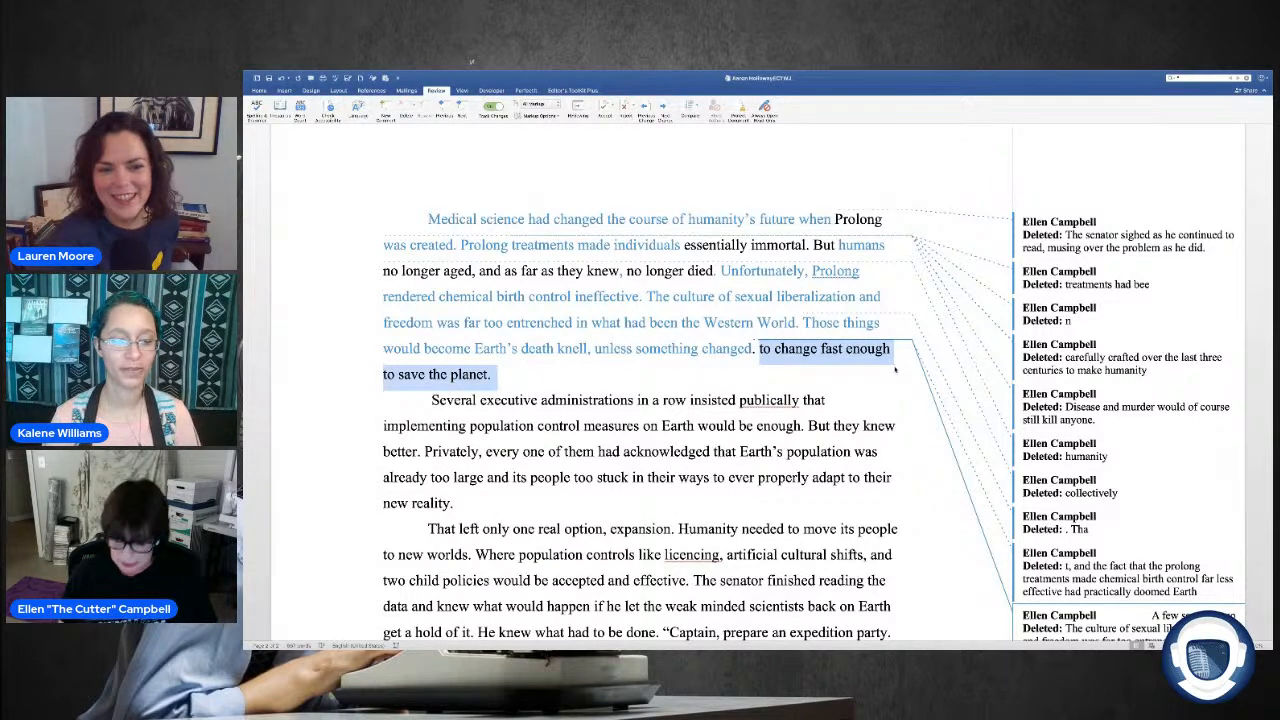
pyautogui.press('Delete')
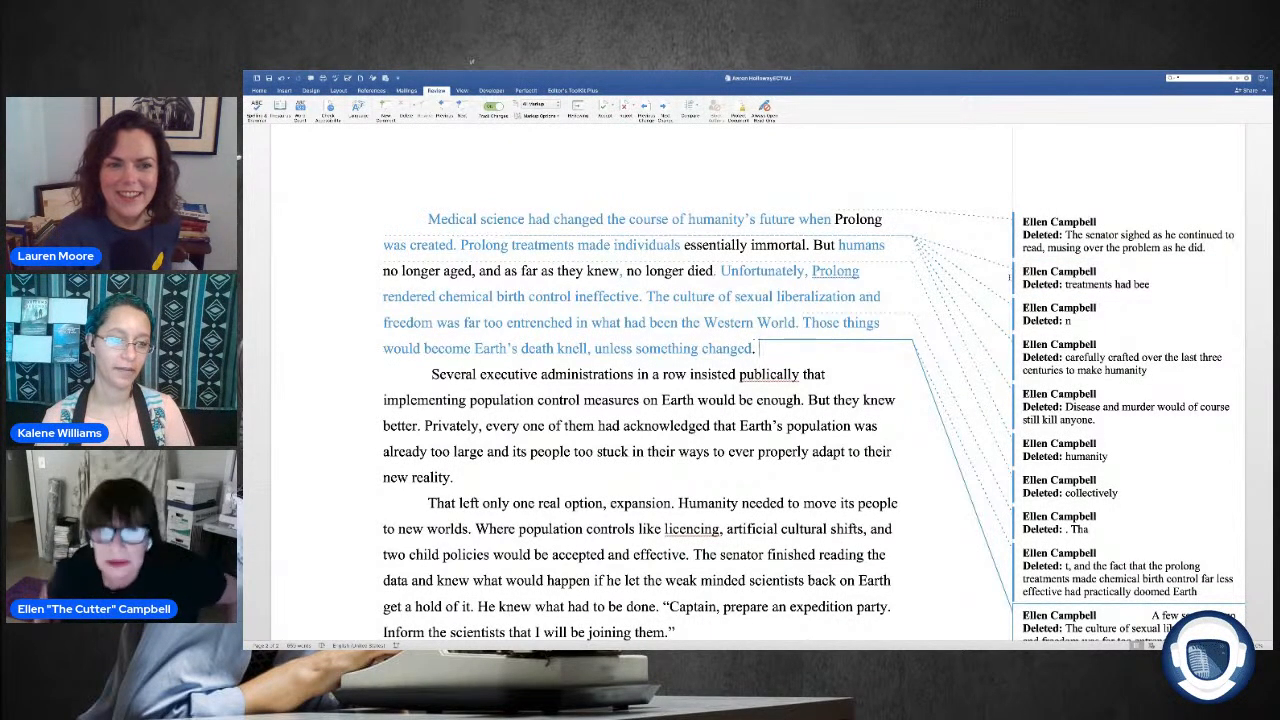
# Step: Return to the start of the chapter and check the list of all tracked revisions, closing it when finished
pyautogui.scroll(3, 720, 330)
pyautogui.scroll(-2, 645, 334)
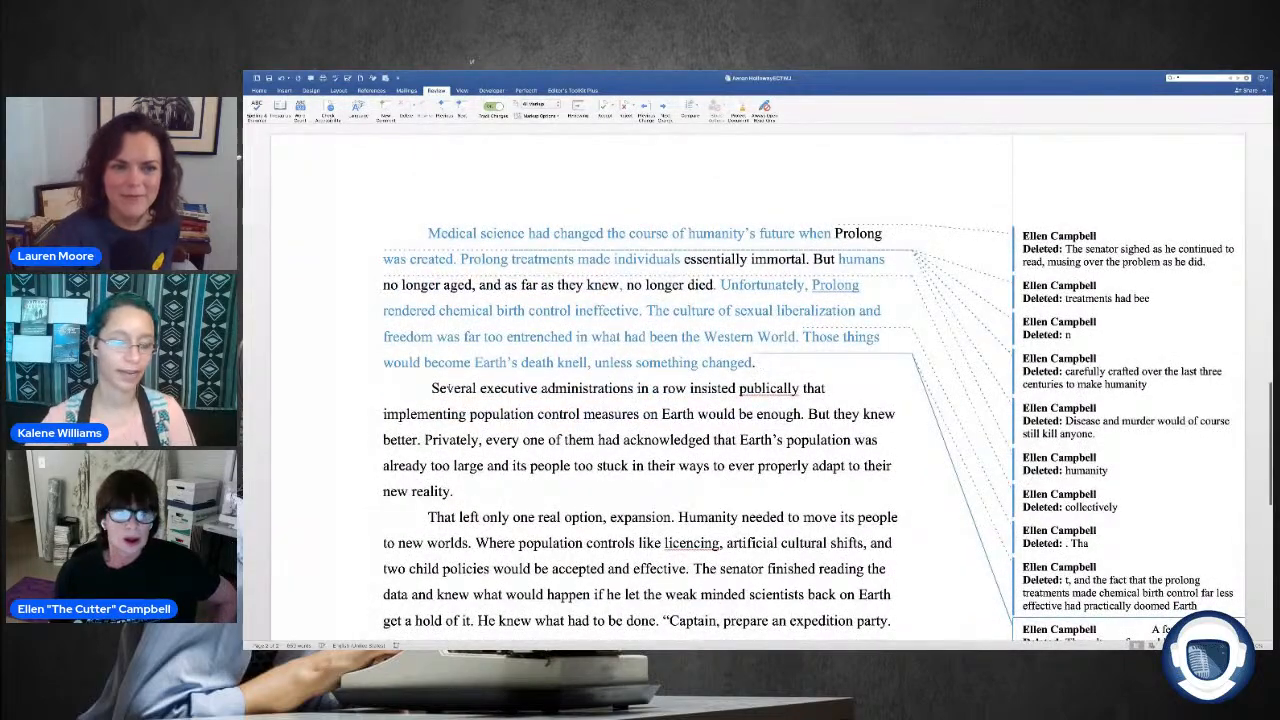
pyautogui.scroll(8, 840, 324)
pyautogui.scroll(15, 840, 324)
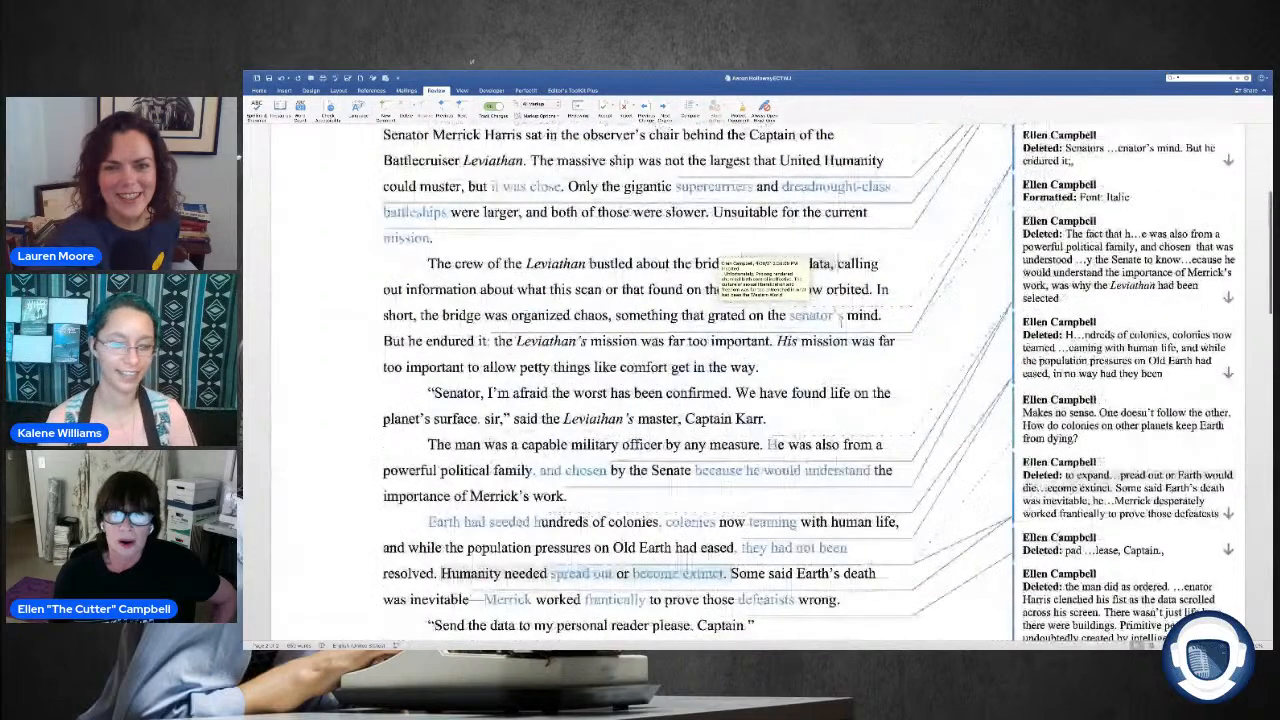
pyautogui.scroll(8, 840, 320)
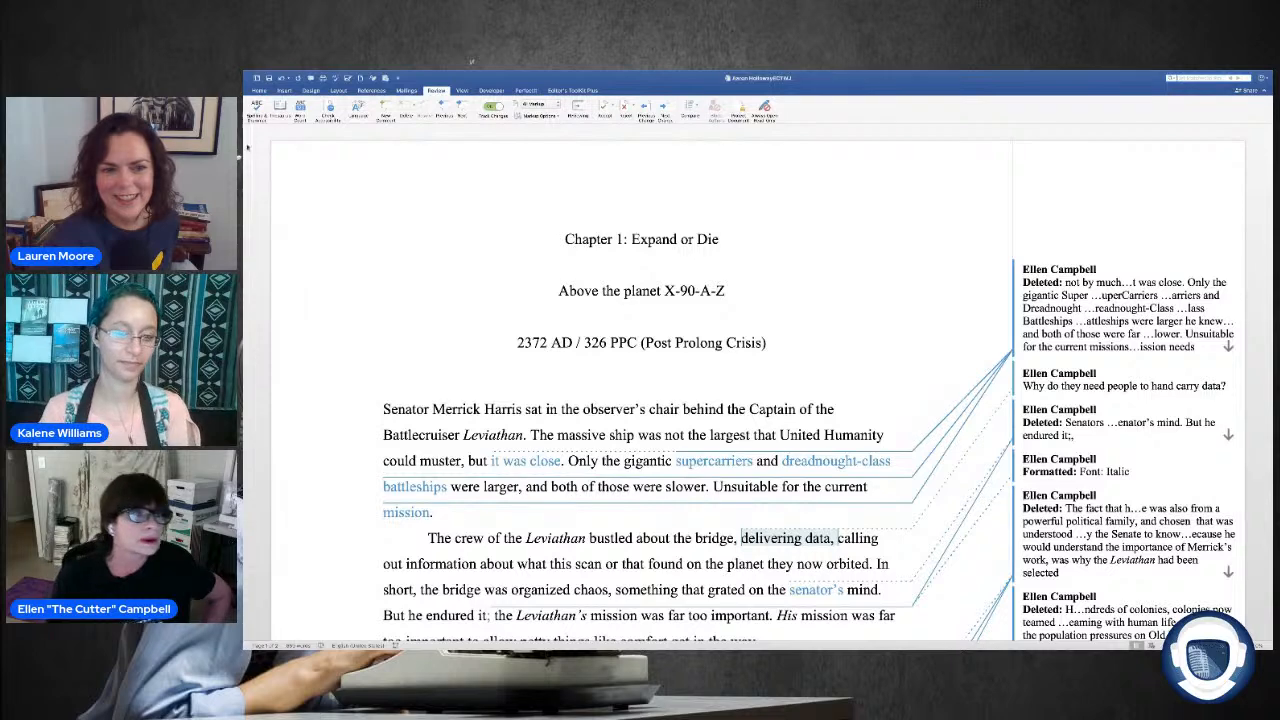
pyautogui.hotkey('ctrl', 'h')
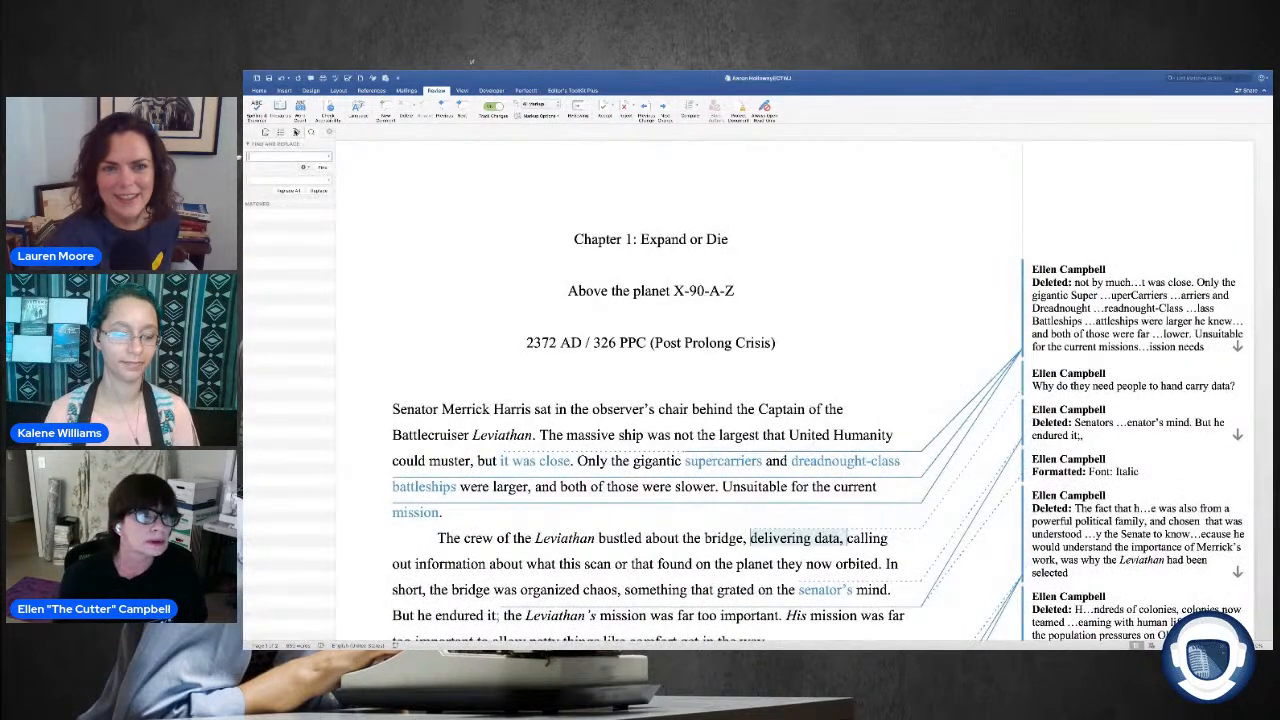
pyautogui.click(296, 132)
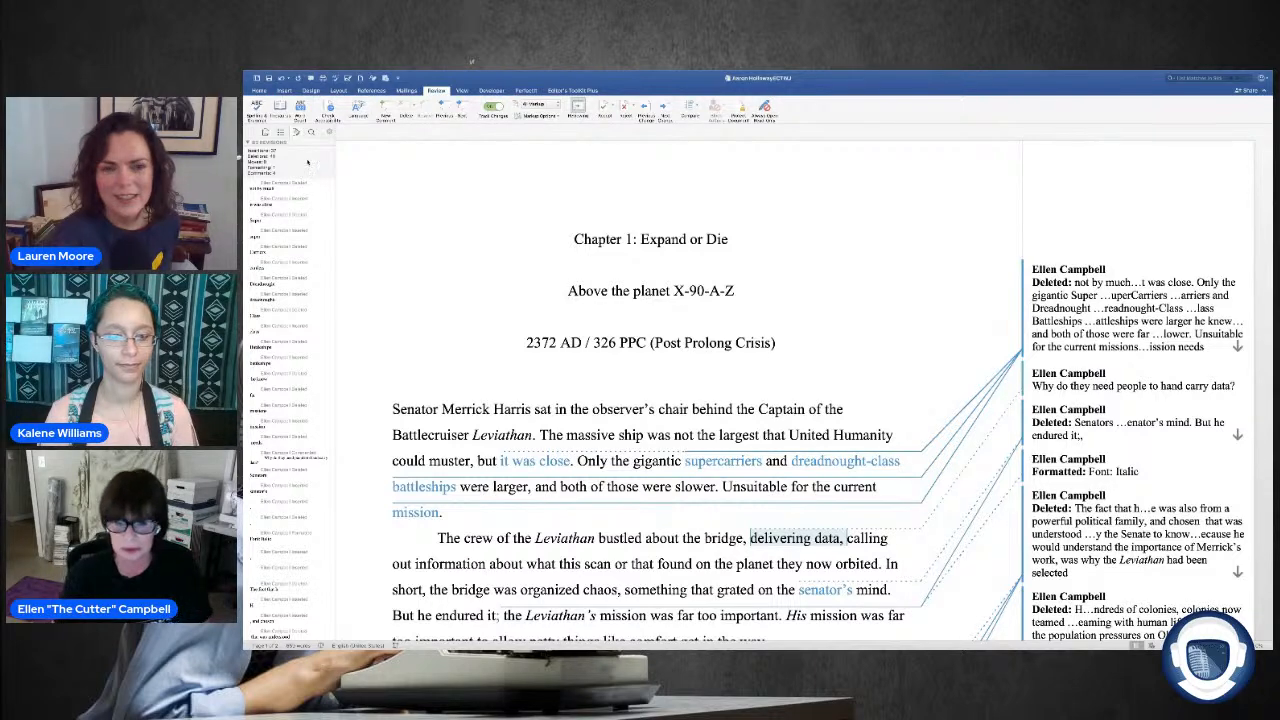
pyautogui.click(329, 132)
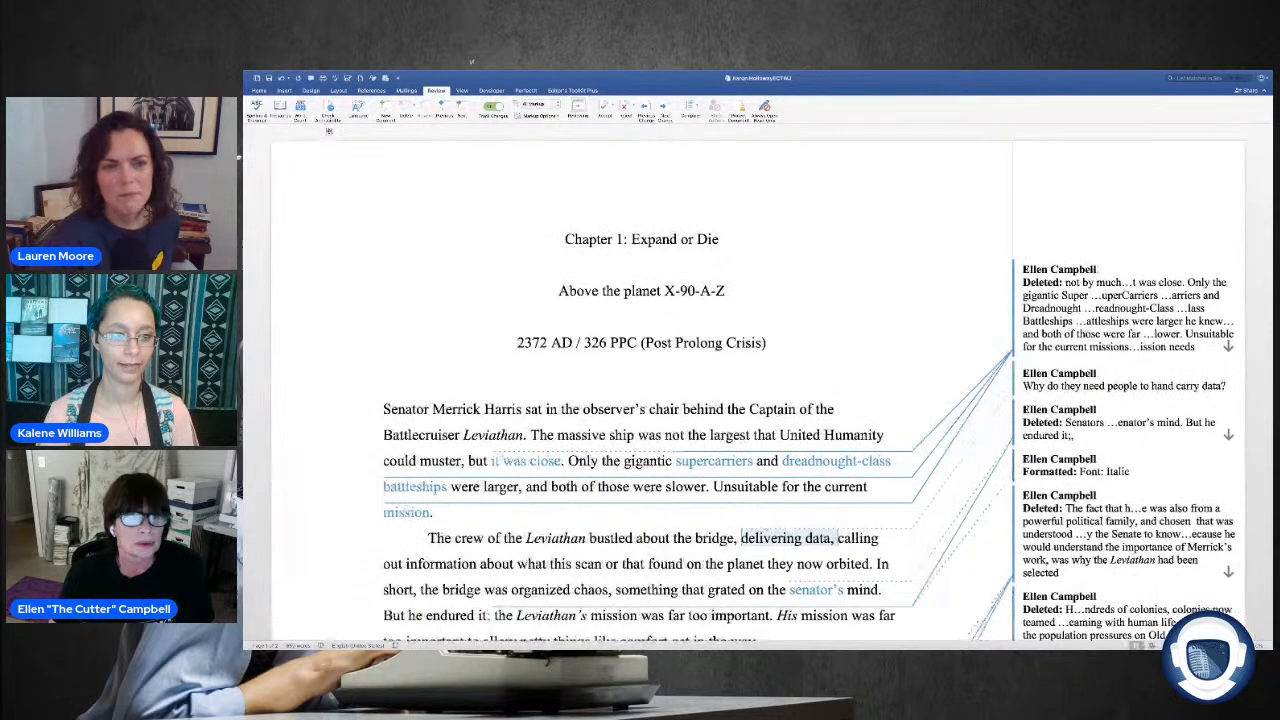
# Step: Look over the edited chapter from its opening to its last paragraph, including the text not yet edited
pyautogui.scroll(-5, 640, 400)
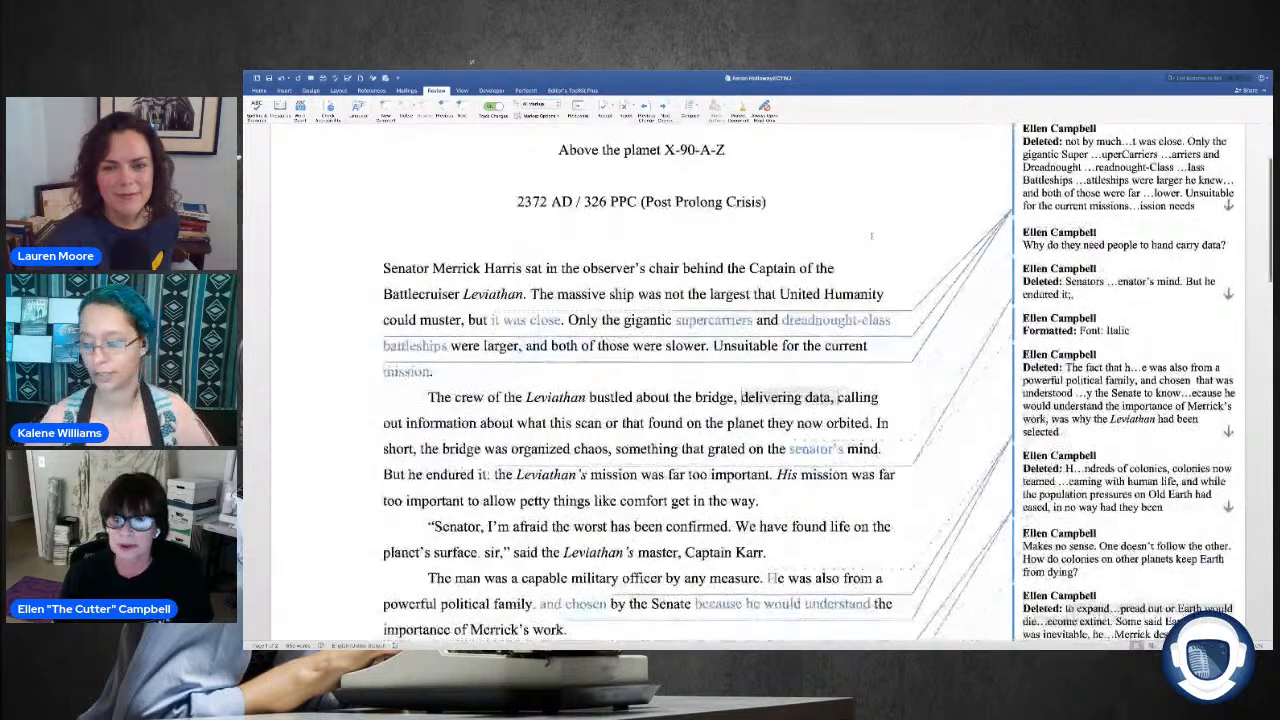
pyautogui.scroll(-10, 871, 235)
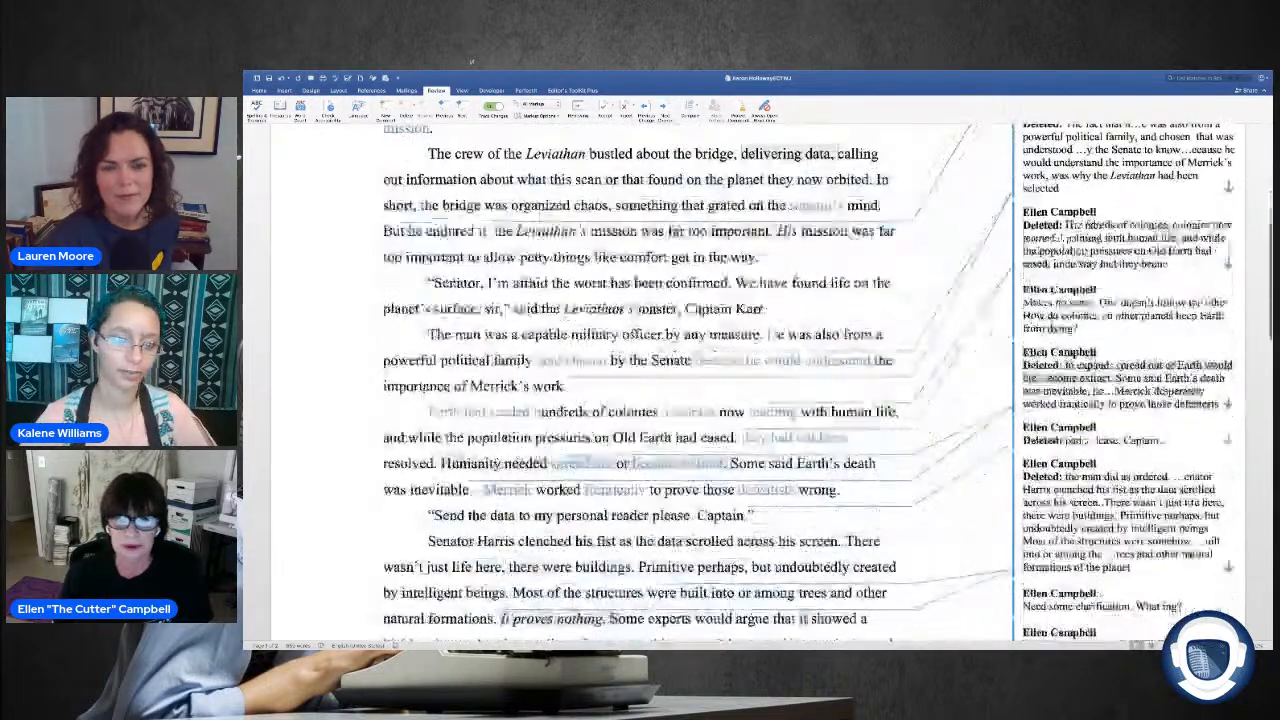
pyautogui.scroll(-5, 871, 235)
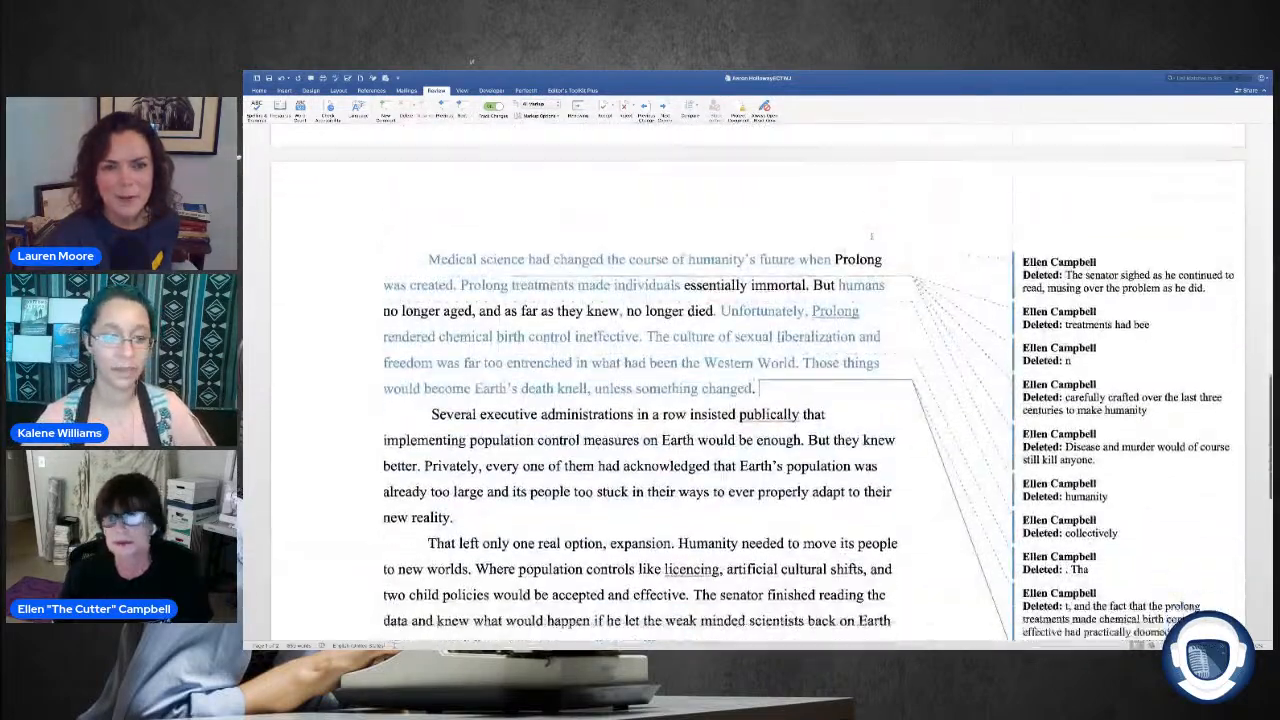
pyautogui.scroll(1, 871, 235)
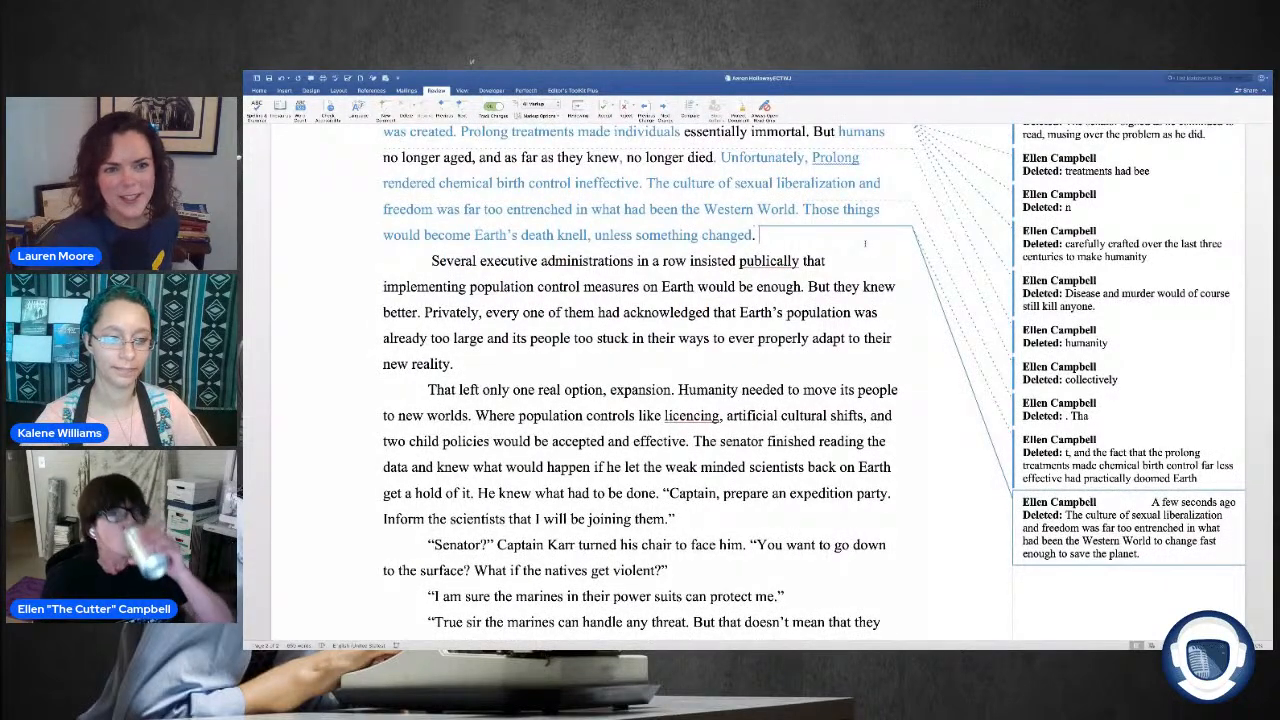
pyautogui.click(859, 243)
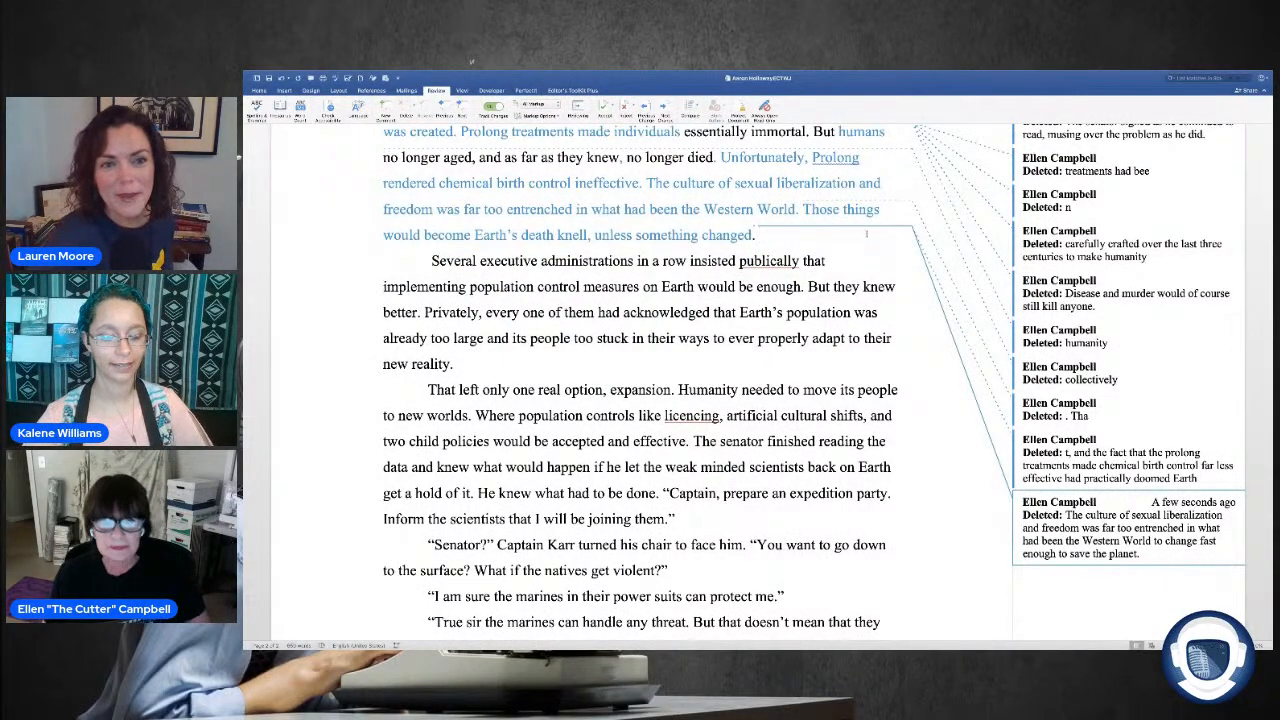
pyautogui.scroll(-4, 866, 234)
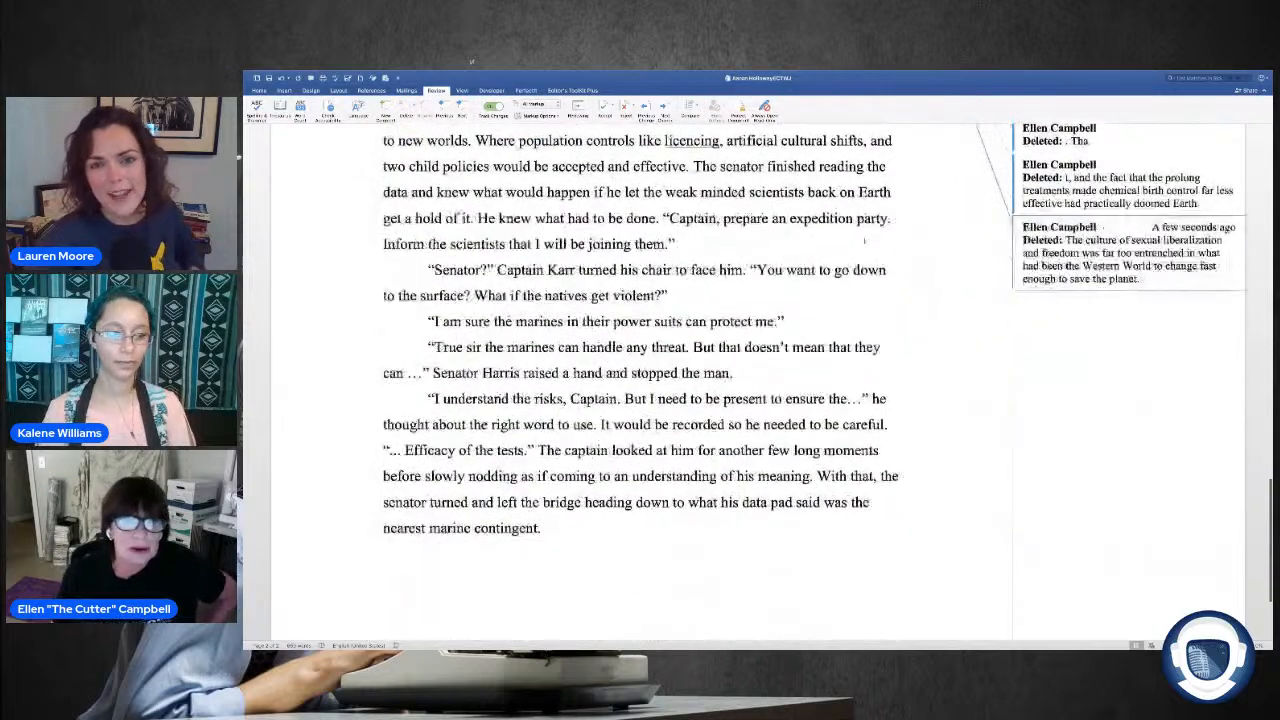
pyautogui.scroll(-1, 864, 240)
pyautogui.scroll(-1, 864, 240)
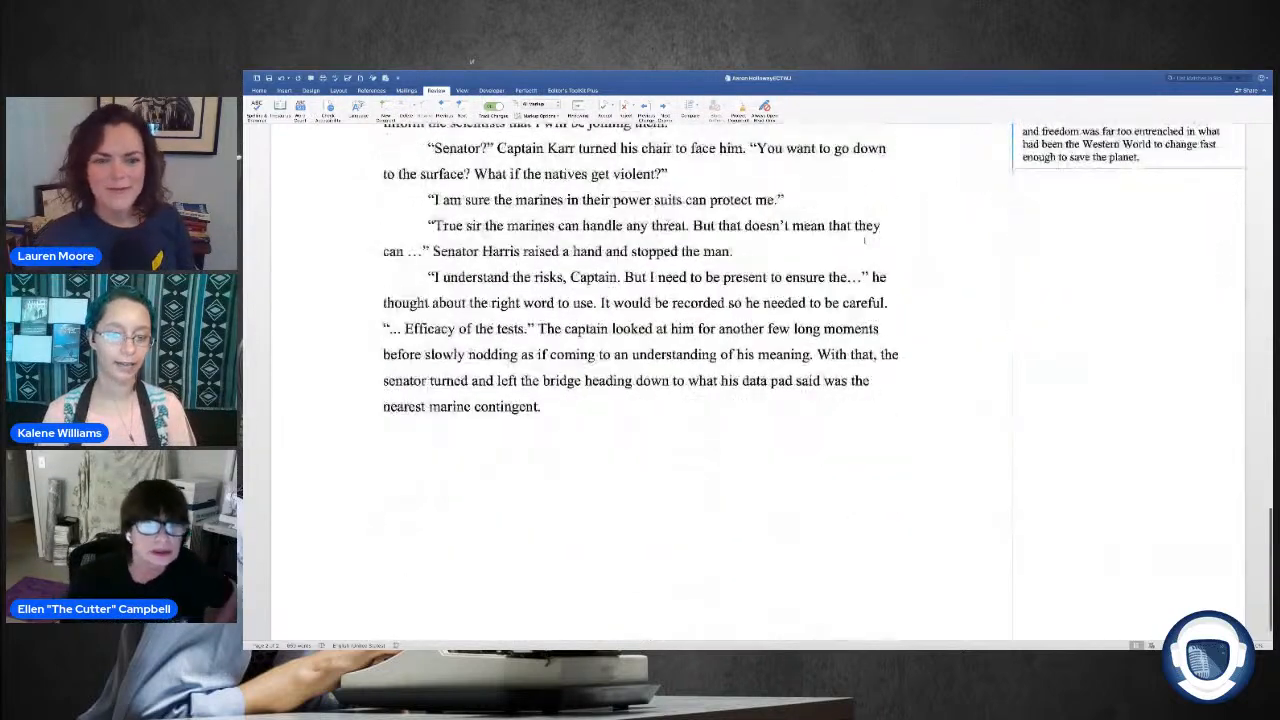
pyautogui.scroll(-1, 864, 240)
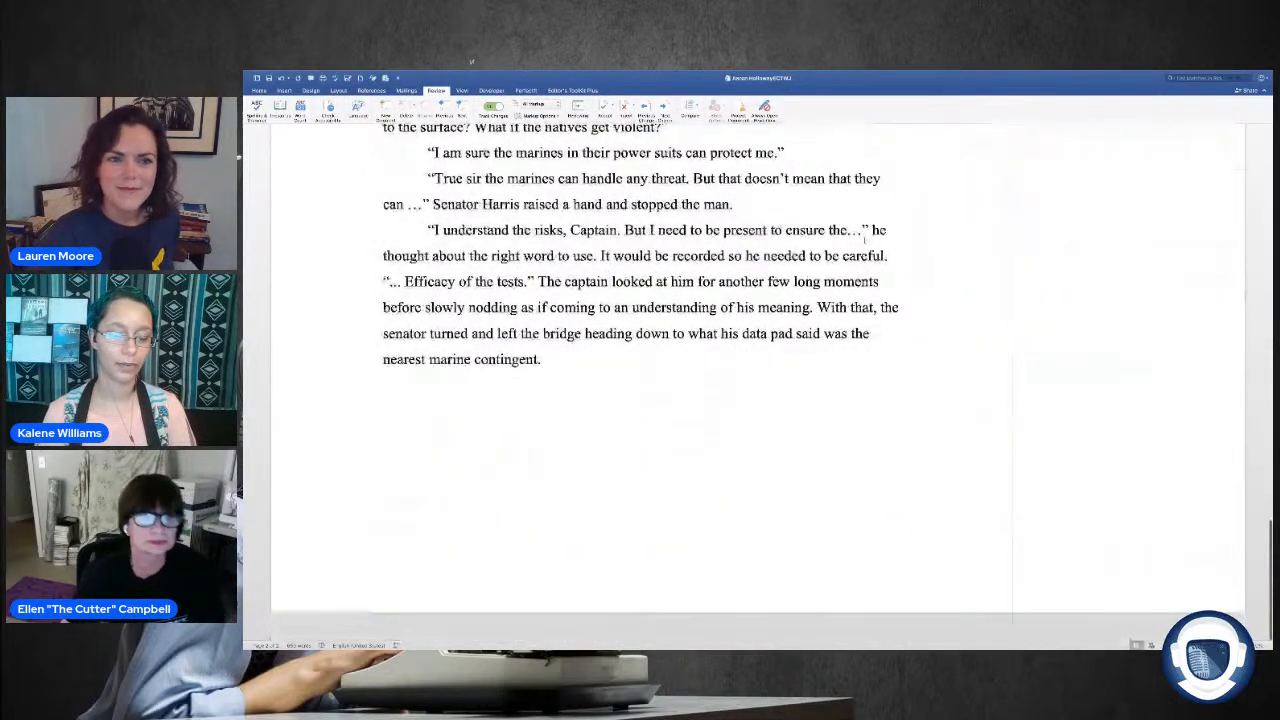
pyautogui.scroll(10, 864, 240)
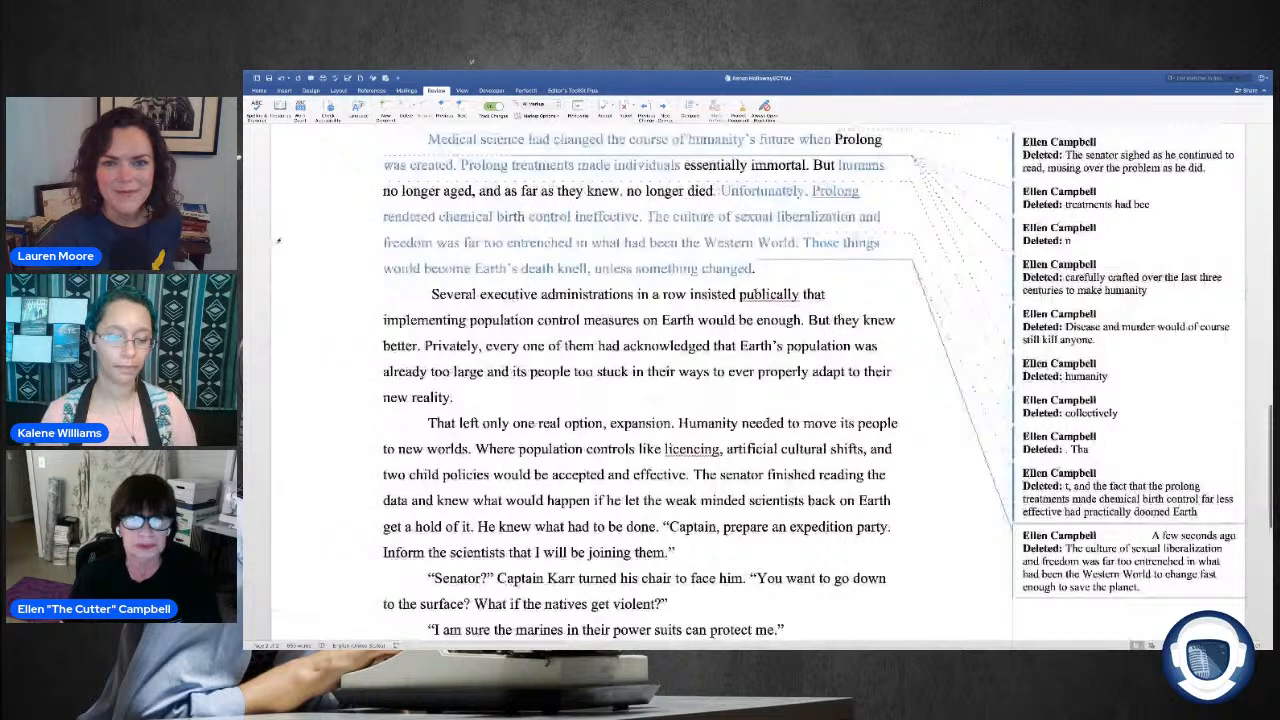
# Step: Correct "publically" to "publicly" and delete "on Earth" after "population control measures"
pyautogui.rightClick(794, 300)
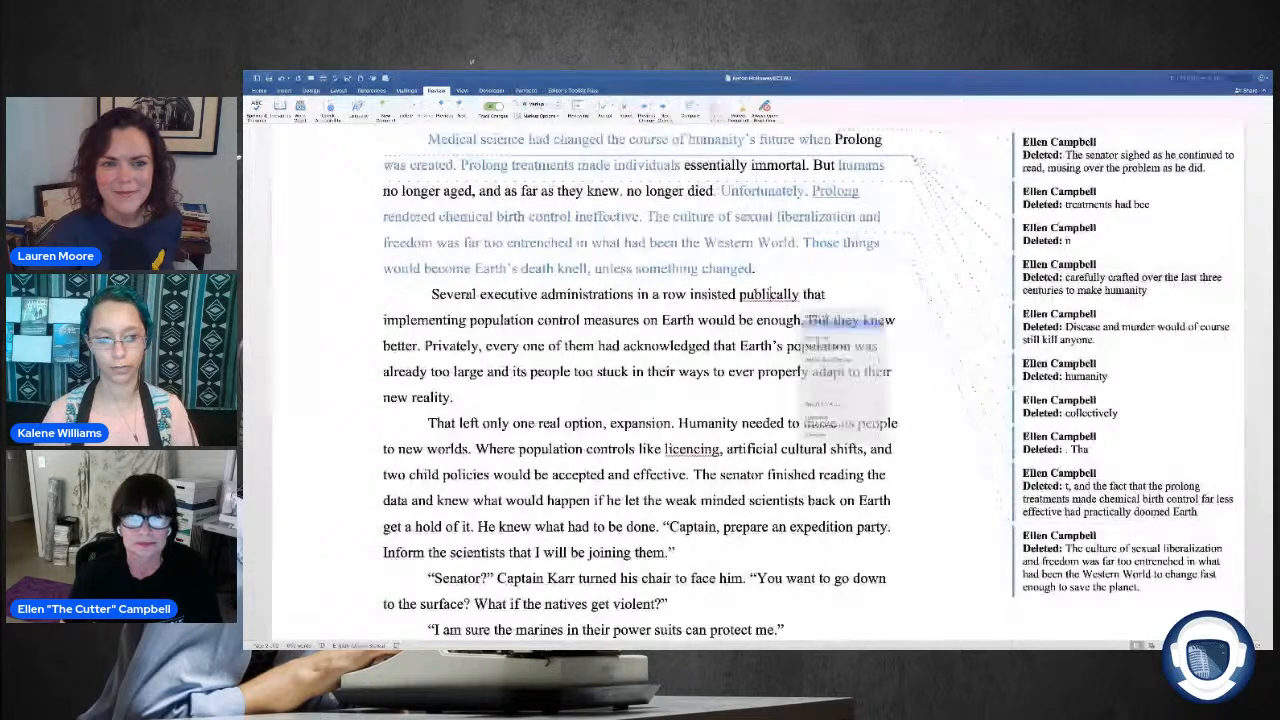
pyautogui.click(822, 318)
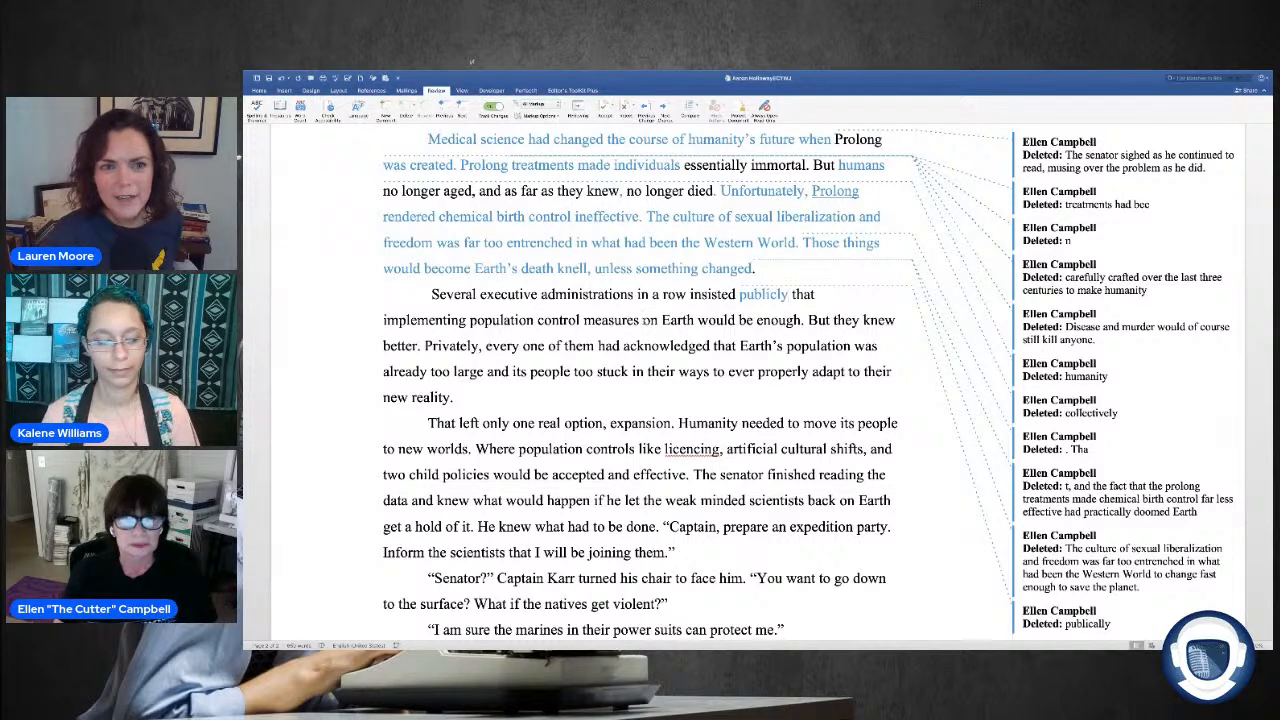
pyautogui.moveTo(643, 320); pyautogui.dragTo(697, 320)
pyautogui.press('Delete')
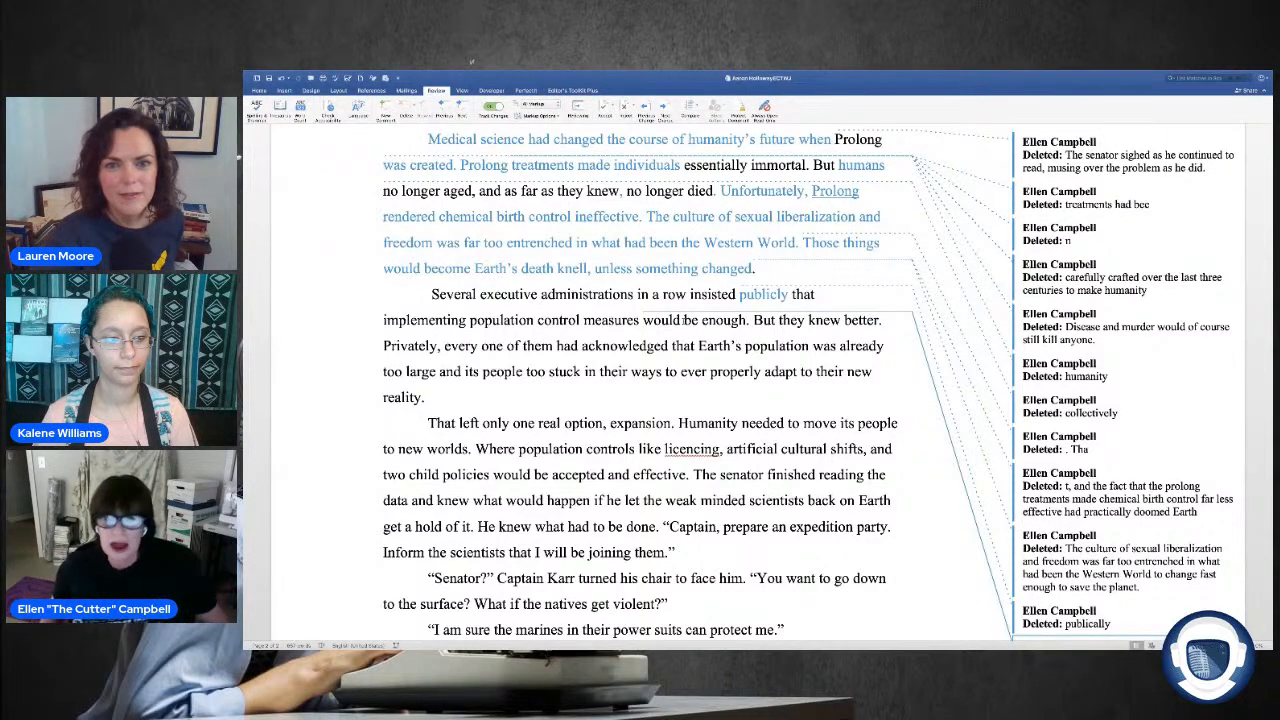
# Step: Delete the sentence "But they knew better." from the paragraph about the executive administrations
pyautogui.scroll(2, 640, 400)
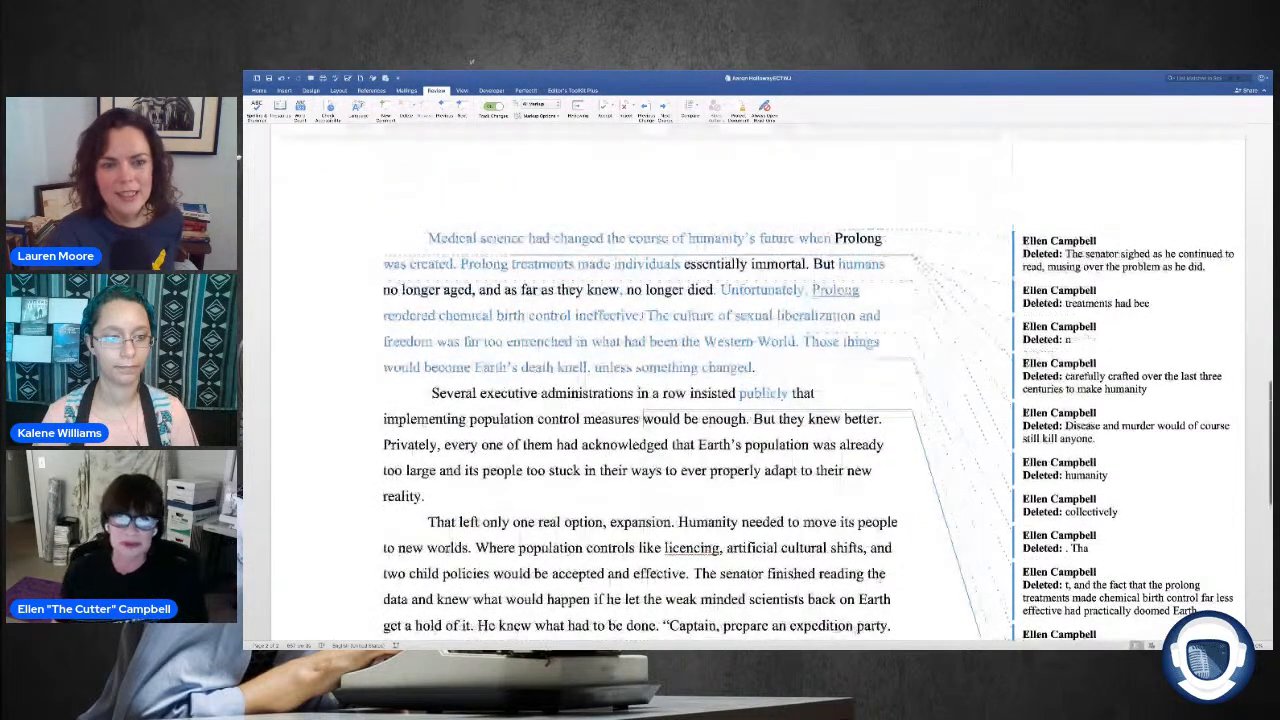
pyautogui.scroll(-1, 731, 262)
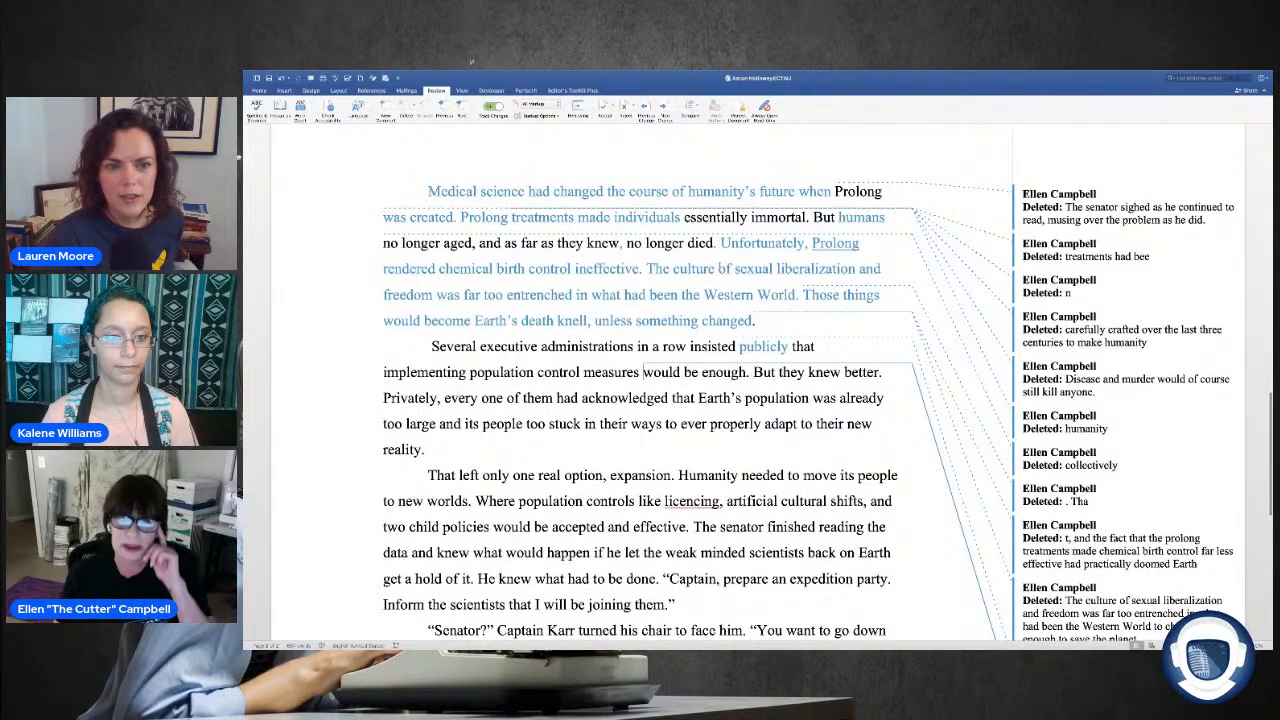
pyautogui.scroll(-2, 694, 265)
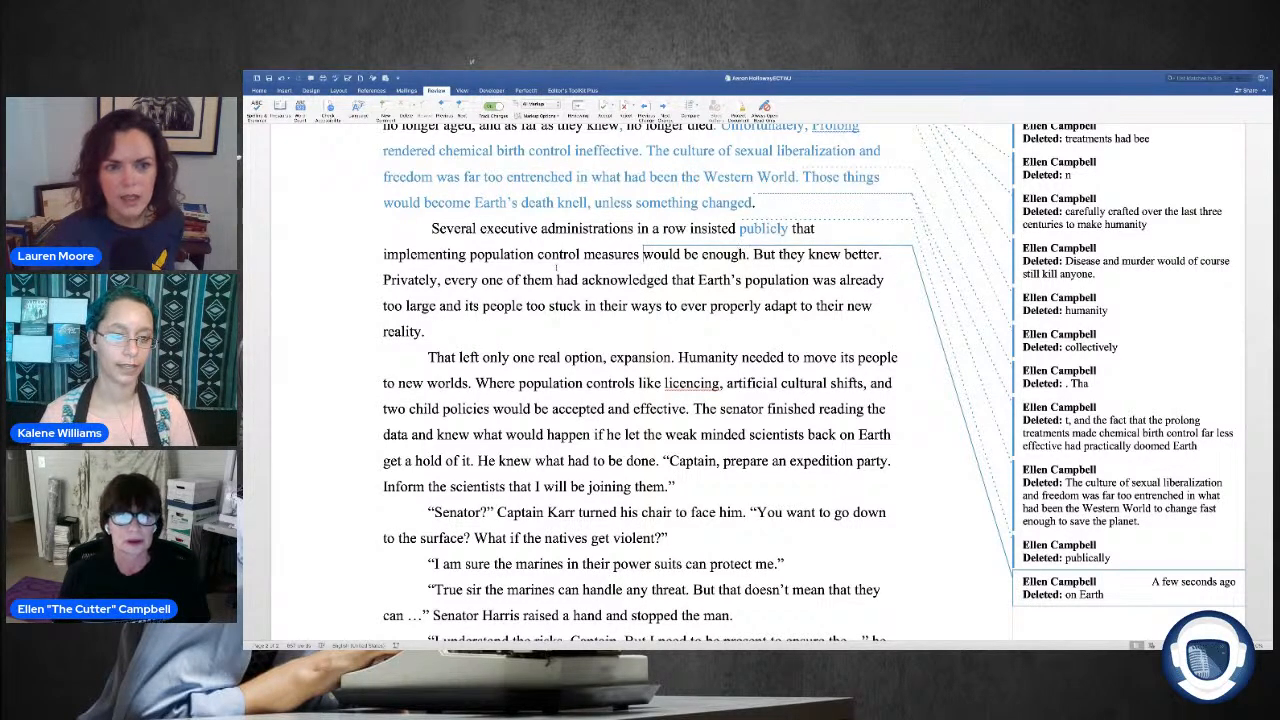
pyautogui.moveTo(885, 255); pyautogui.dragTo(756, 256)
pyautogui.press('Delete')
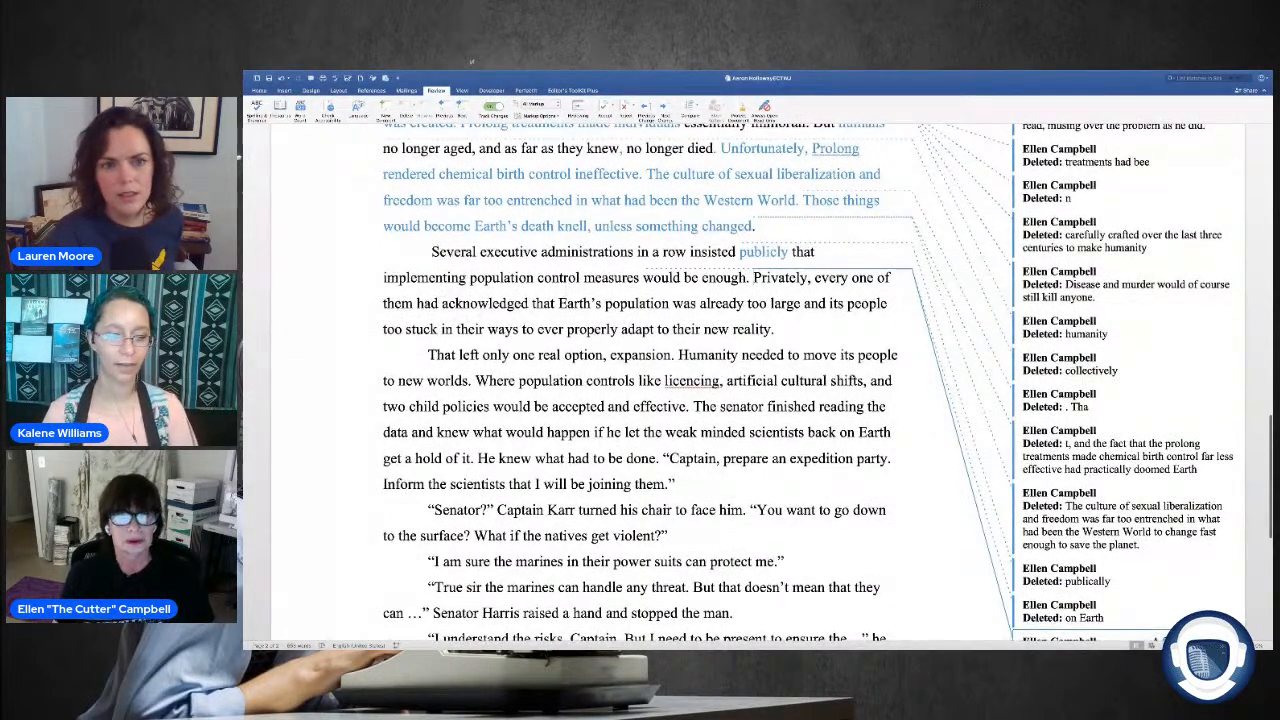
# Step: Replace "had acknowledged" after "every one of them" with "admitted" and delete the following "that"
pyautogui.moveTo(528, 304); pyautogui.dragTo(418, 305)
pyautogui.write('admitte')
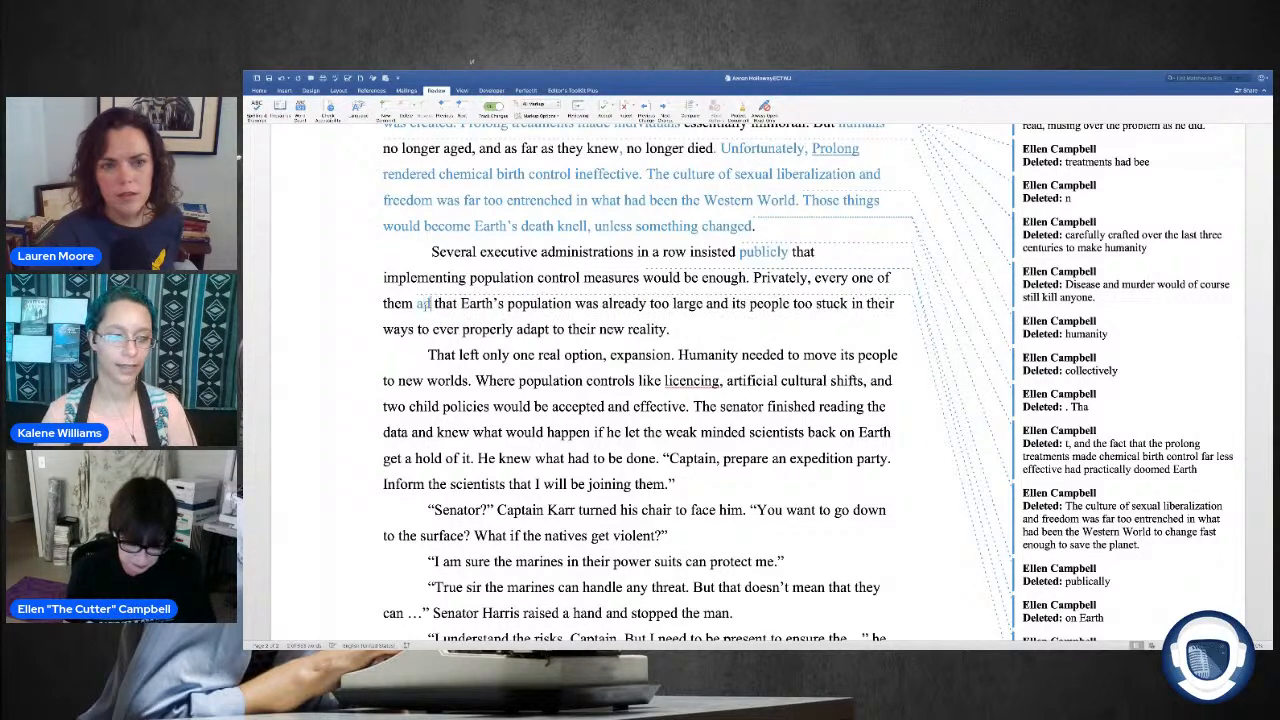
pyautogui.write('d')
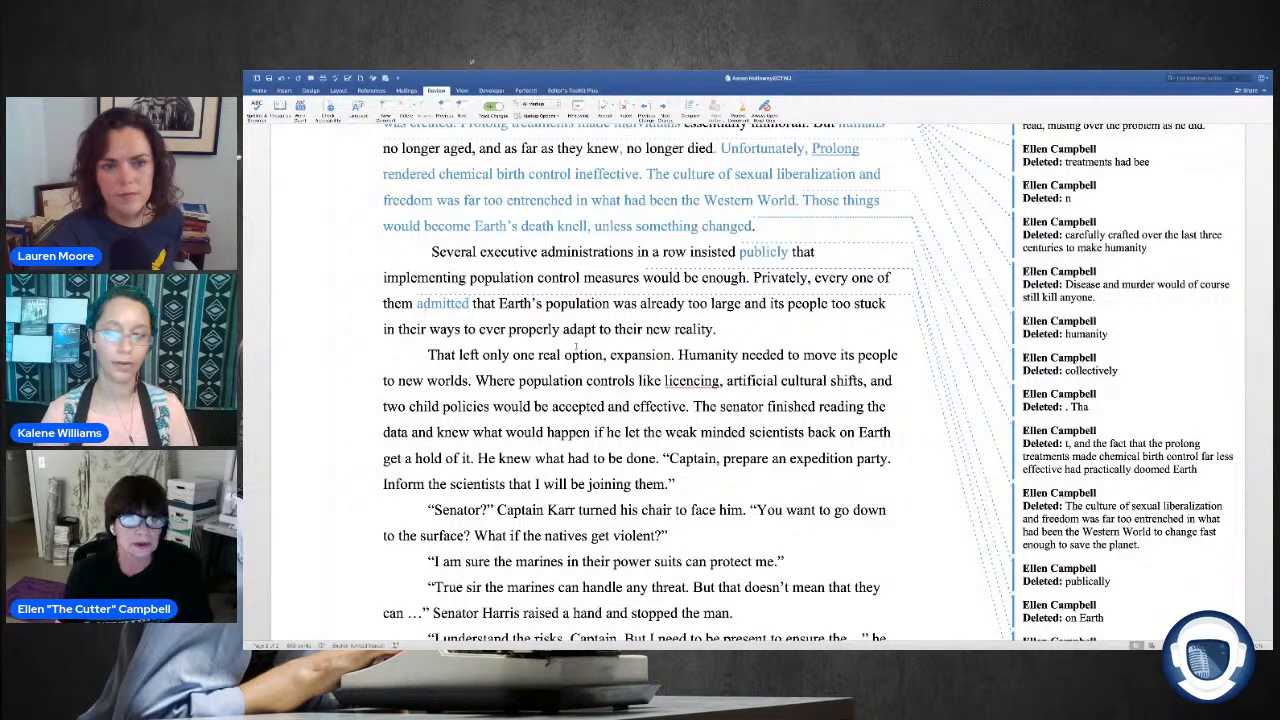
pyautogui.moveTo(495, 304); pyautogui.dragTo(478, 304)
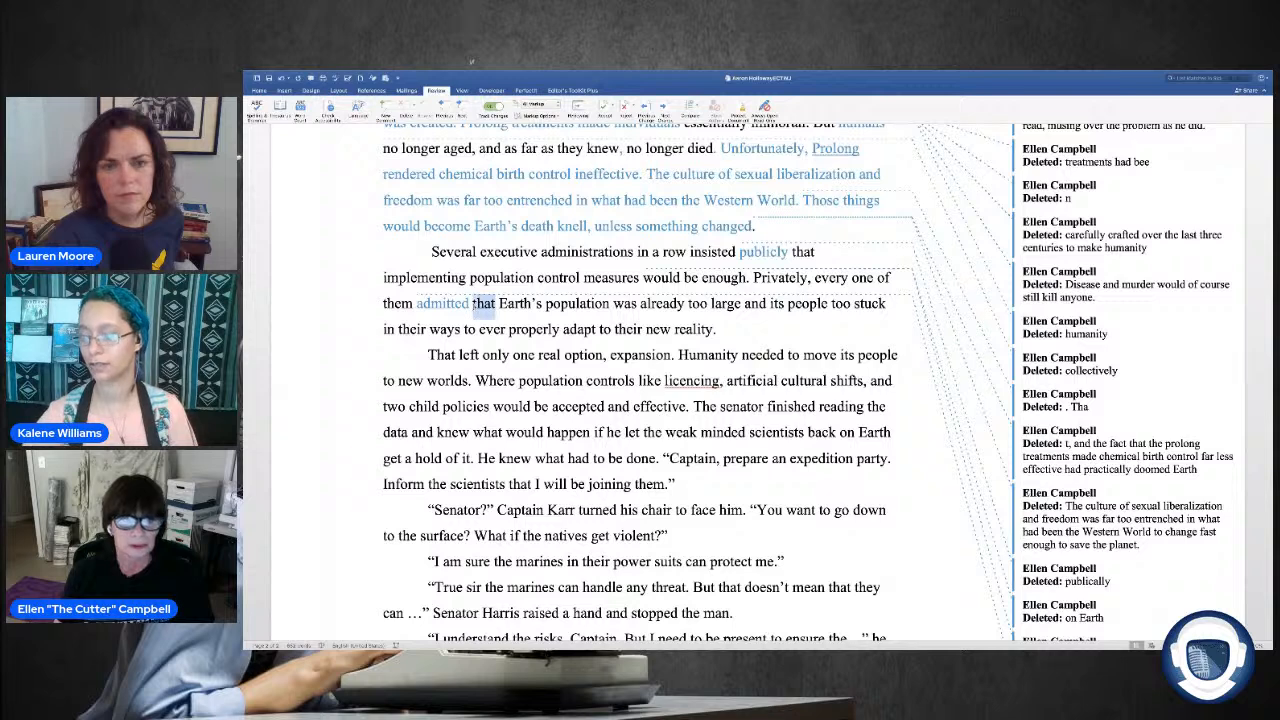
pyautogui.press('BackSpace')
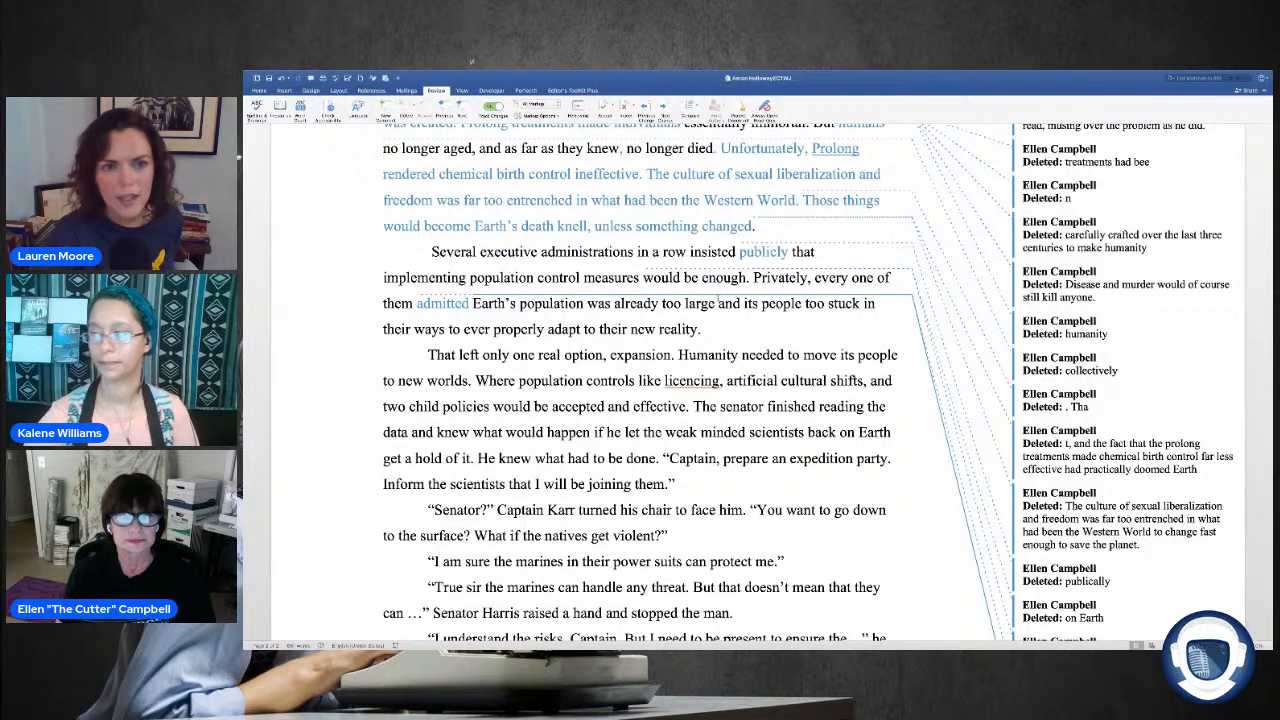
# Step: Delete "properly" before "adapt to their new reality" in the paragraph about the executive administrations
pyautogui.scroll(1, 640, 380)
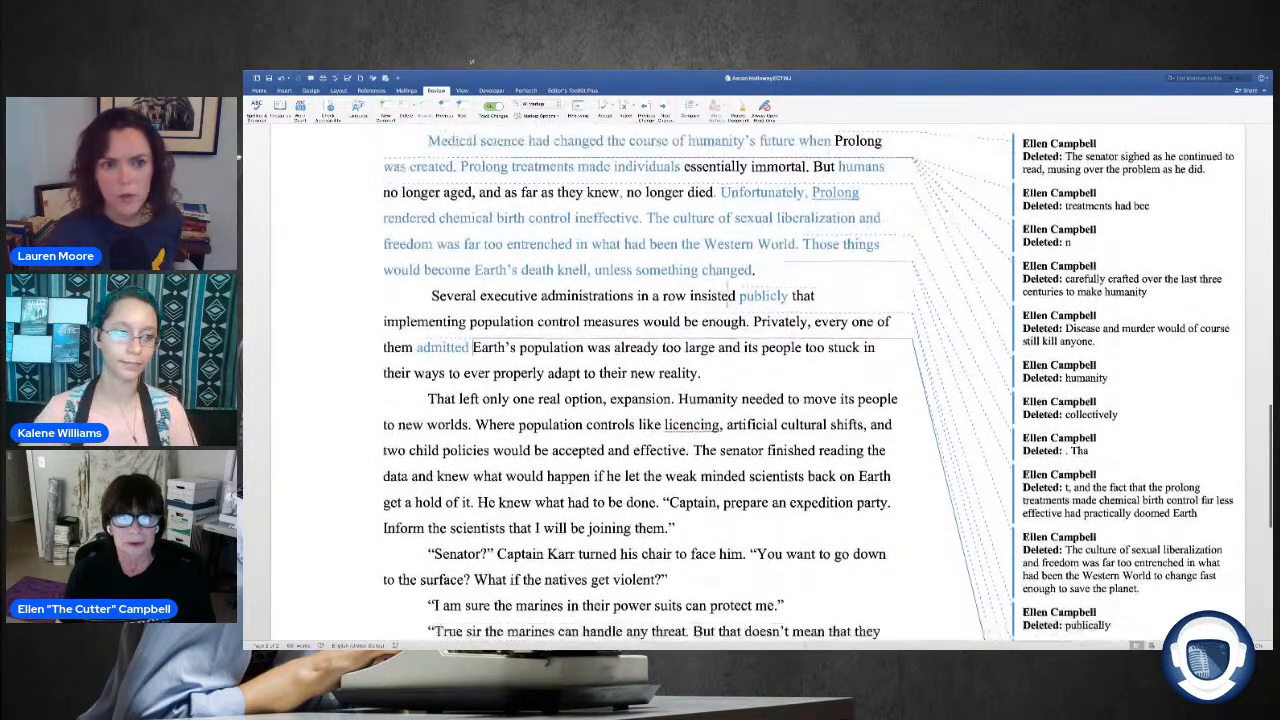
pyautogui.scroll(-1, 640, 380)
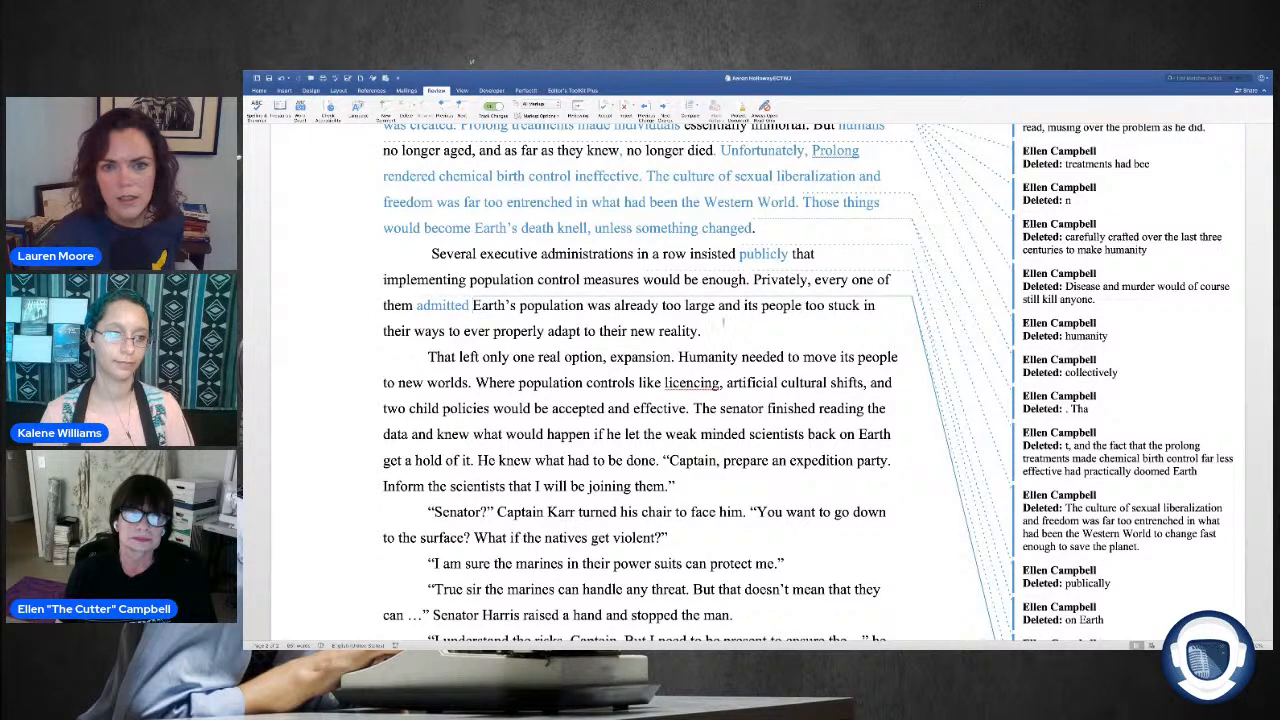
pyautogui.scroll(-1, 722, 322)
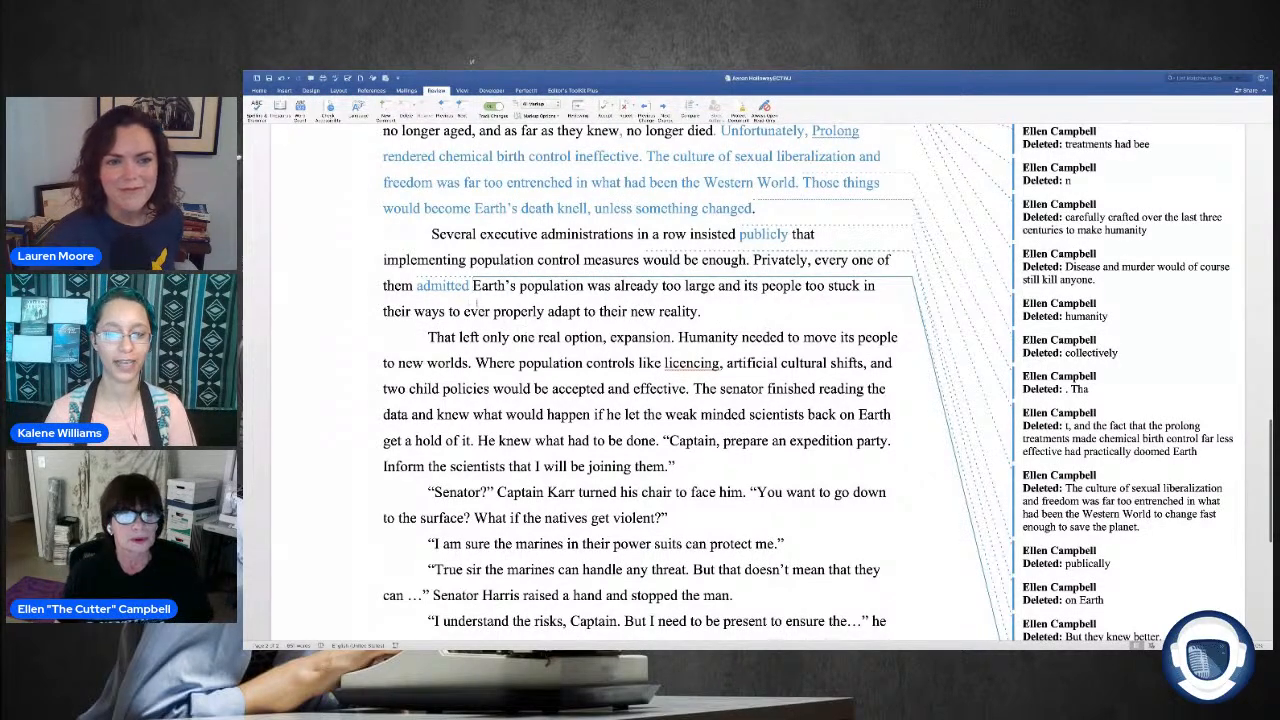
pyautogui.moveTo(545, 312); pyautogui.dragTo(492, 312)
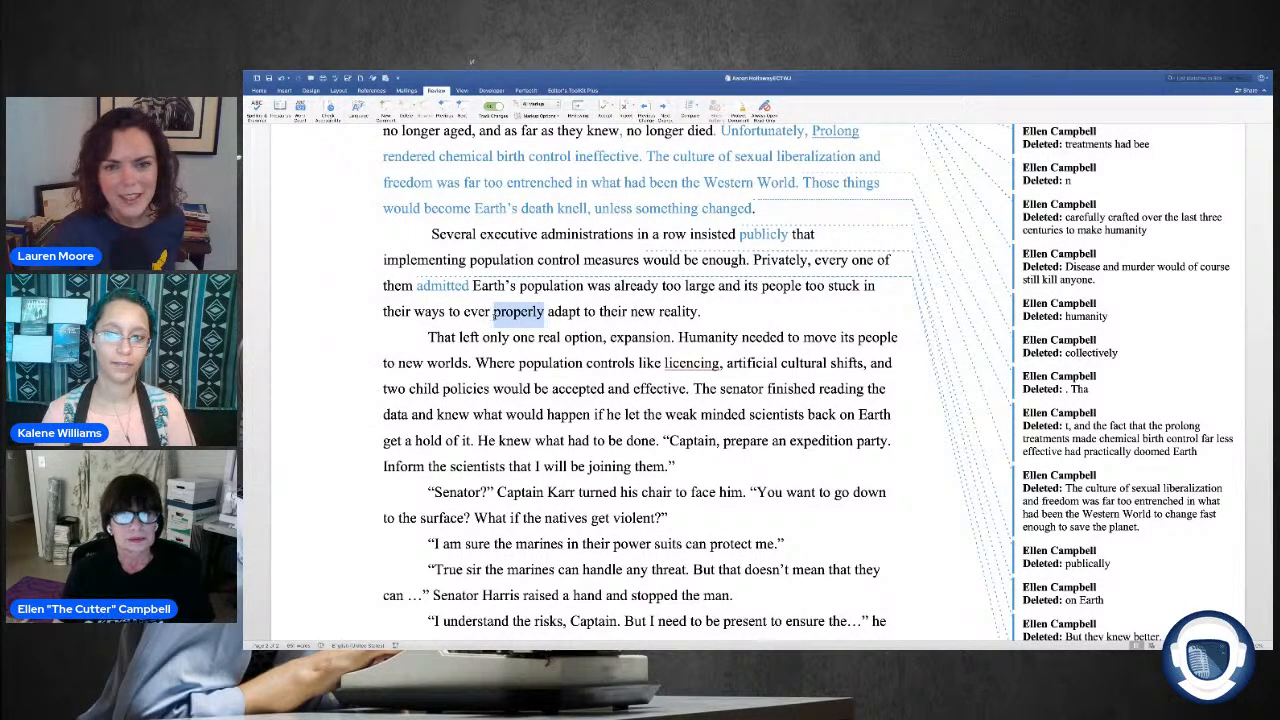
pyautogui.press('Delete')
pyautogui.press('End')
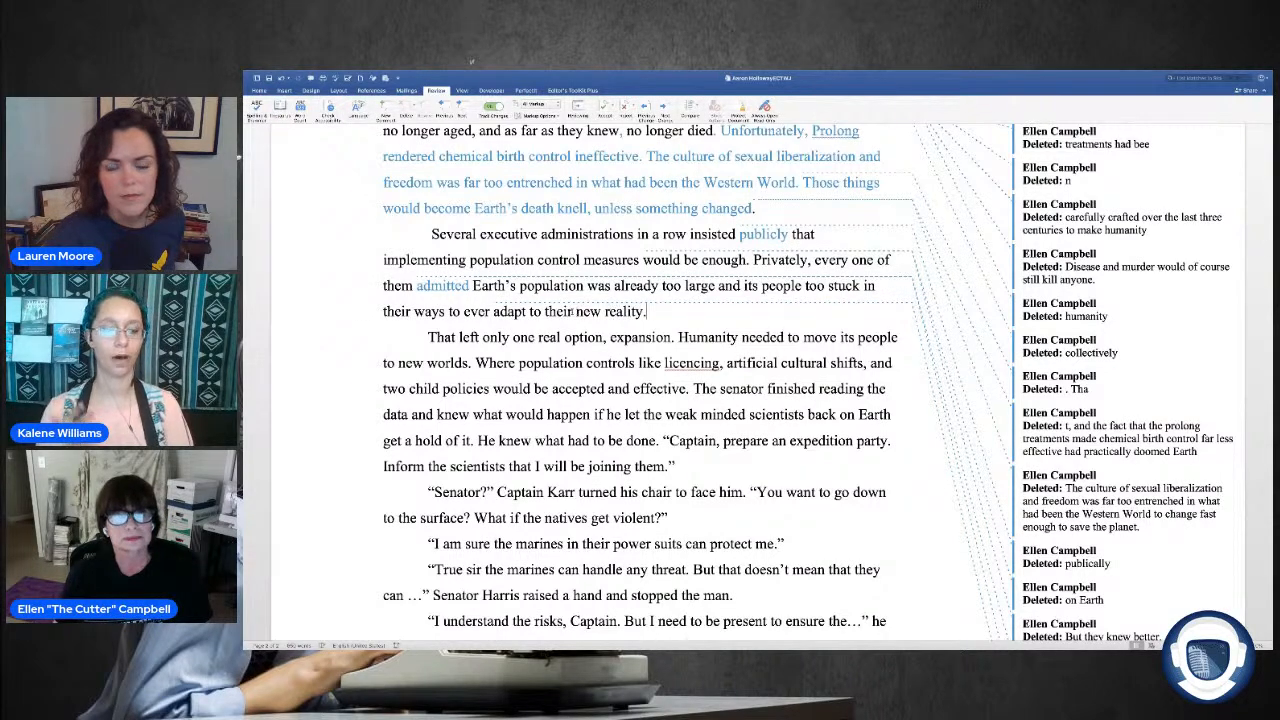
# Step: Delete "real" before "option, expansion" and replace "move" before "its people" with "send"
pyautogui.scroll(-5, 591, 288)
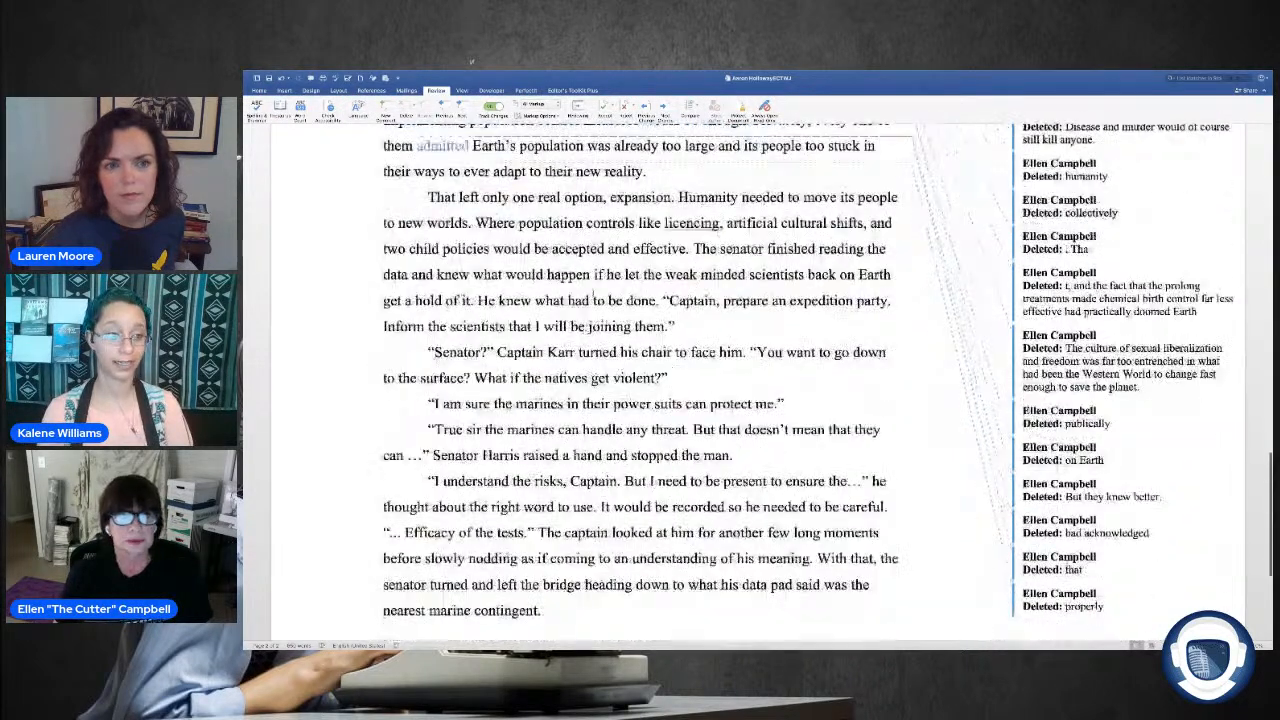
pyautogui.doubleClick(549, 163)
pyautogui.press('Delete')
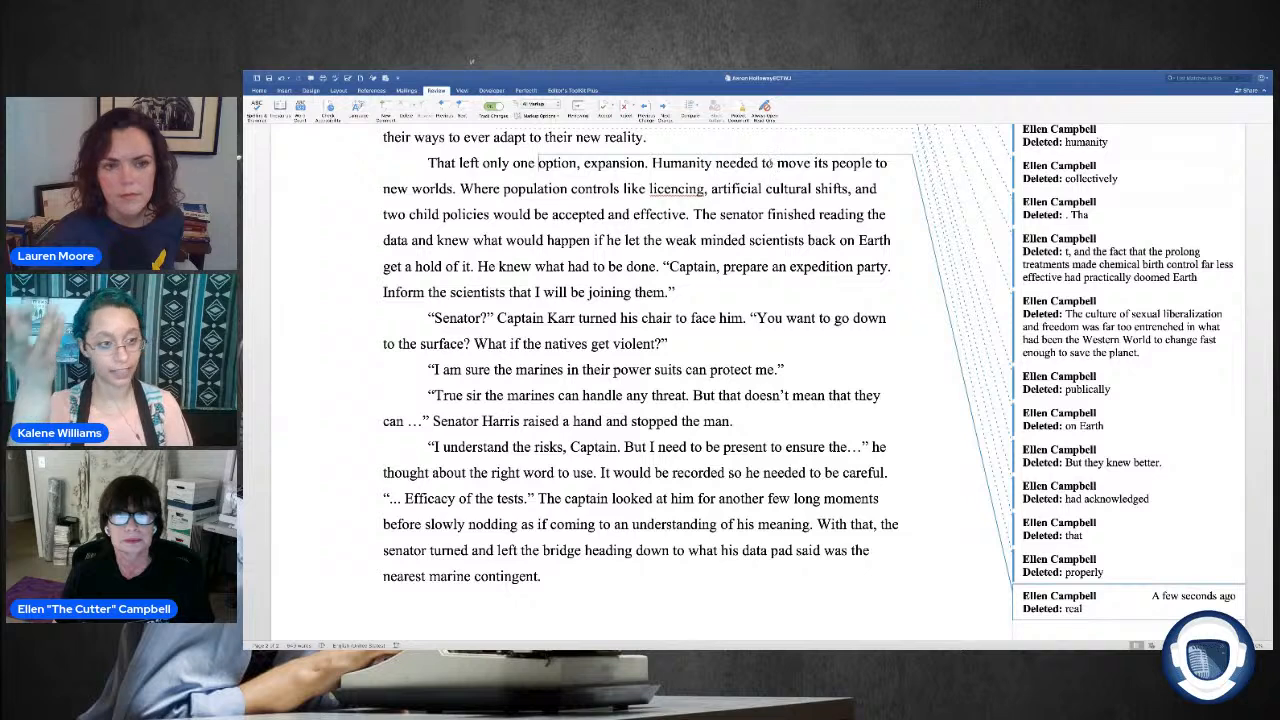
pyautogui.moveTo(810, 163); pyautogui.dragTo(780, 165)
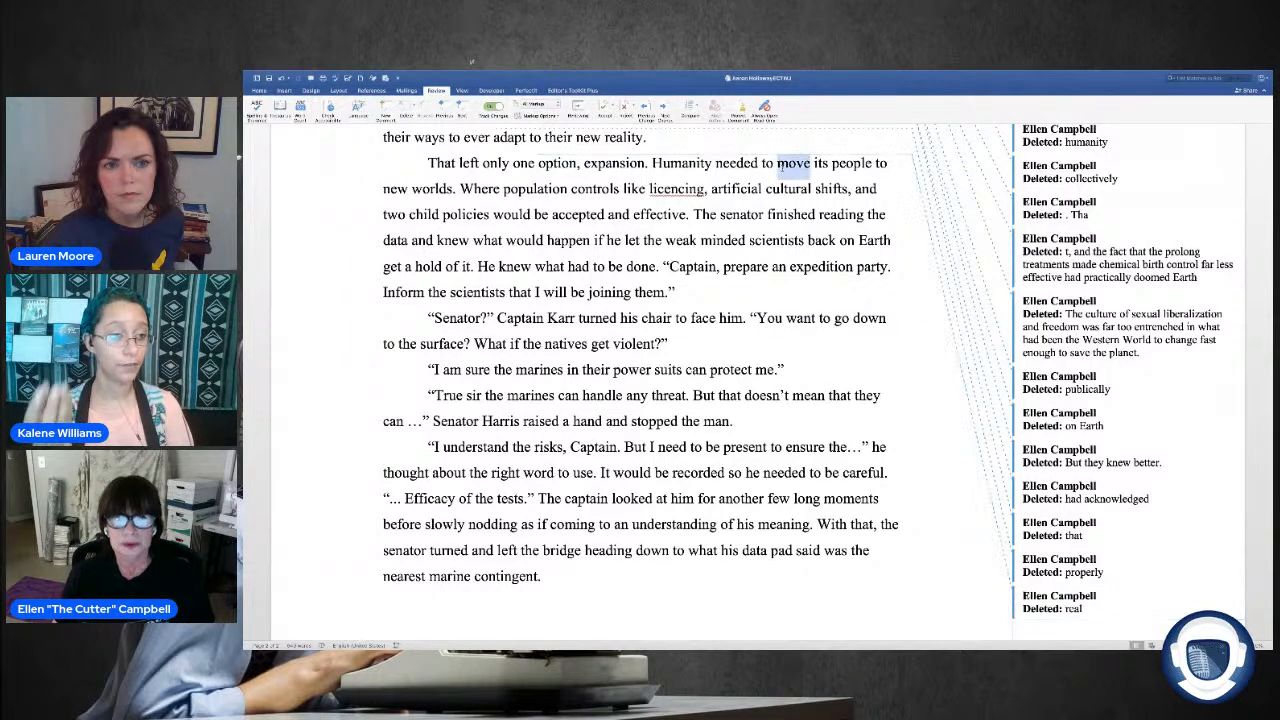
pyautogui.write('send')
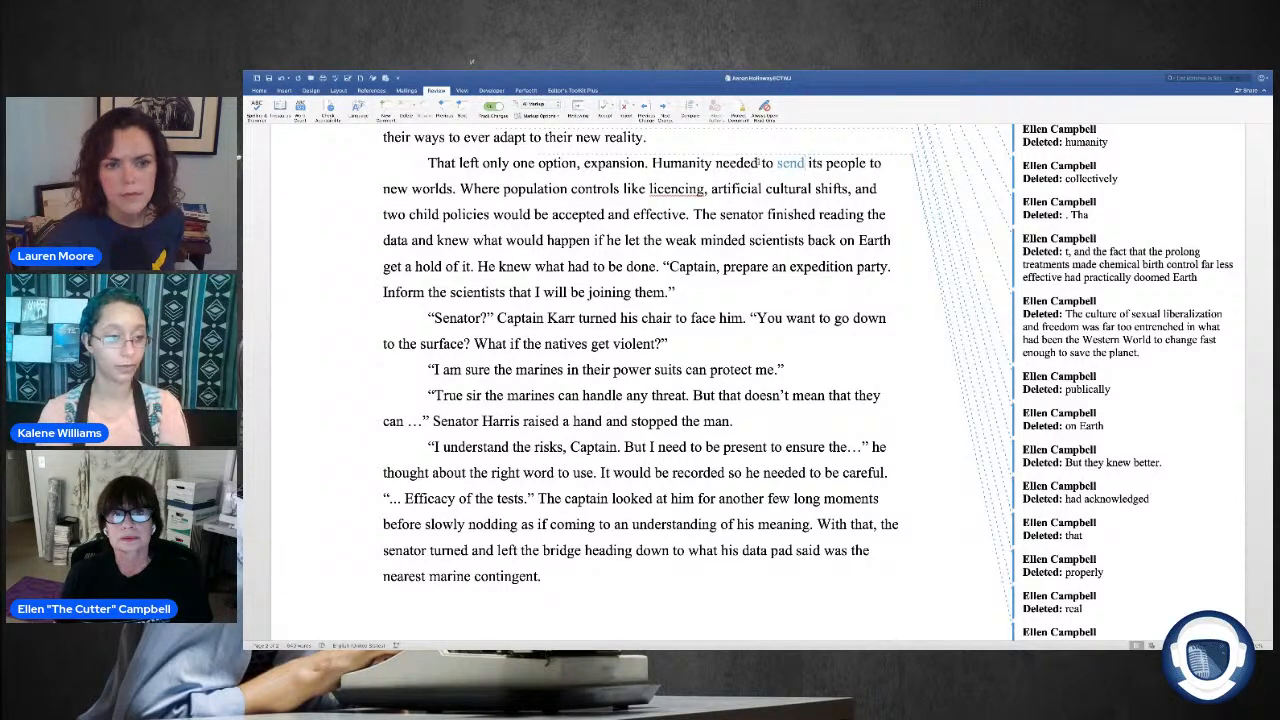
# Step: Delete "to send its people to" after "Humanity needed" and add "on which to live" after "new worlds"
pyautogui.moveTo(762, 163); pyautogui.dragTo(885, 163)
pyautogui.press('BackSpace')
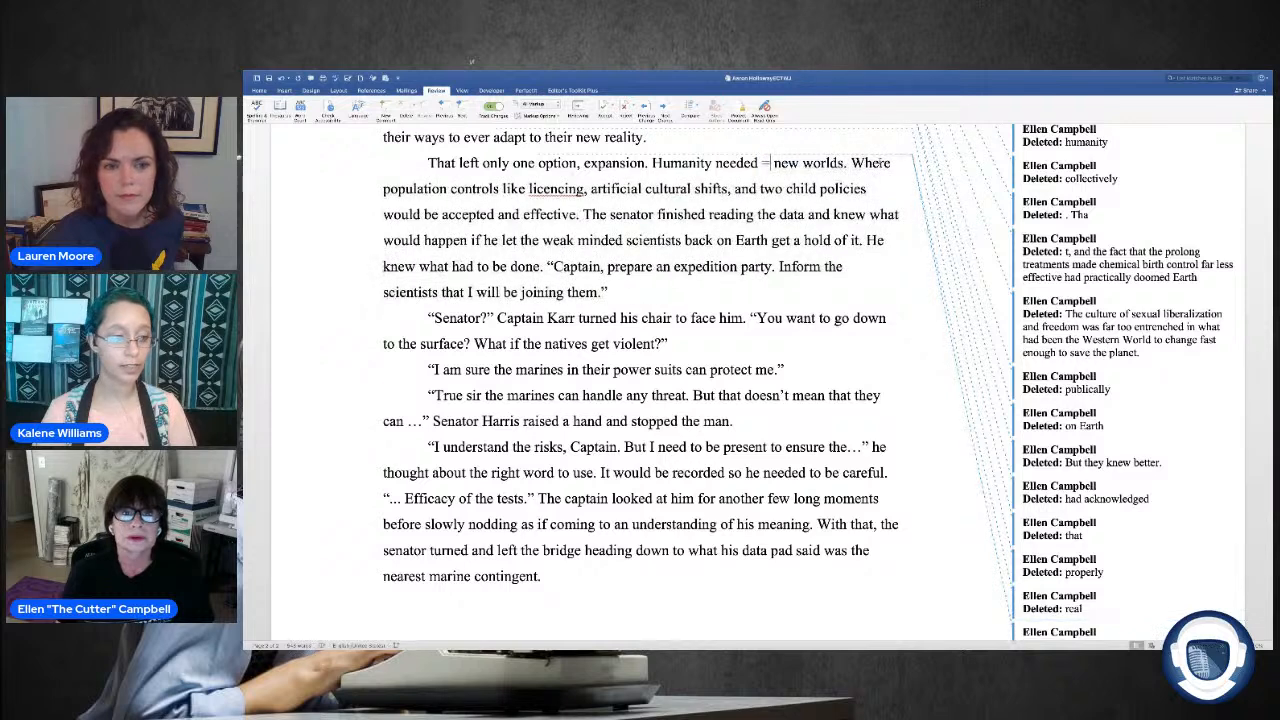
pyautogui.press('BackSpace')
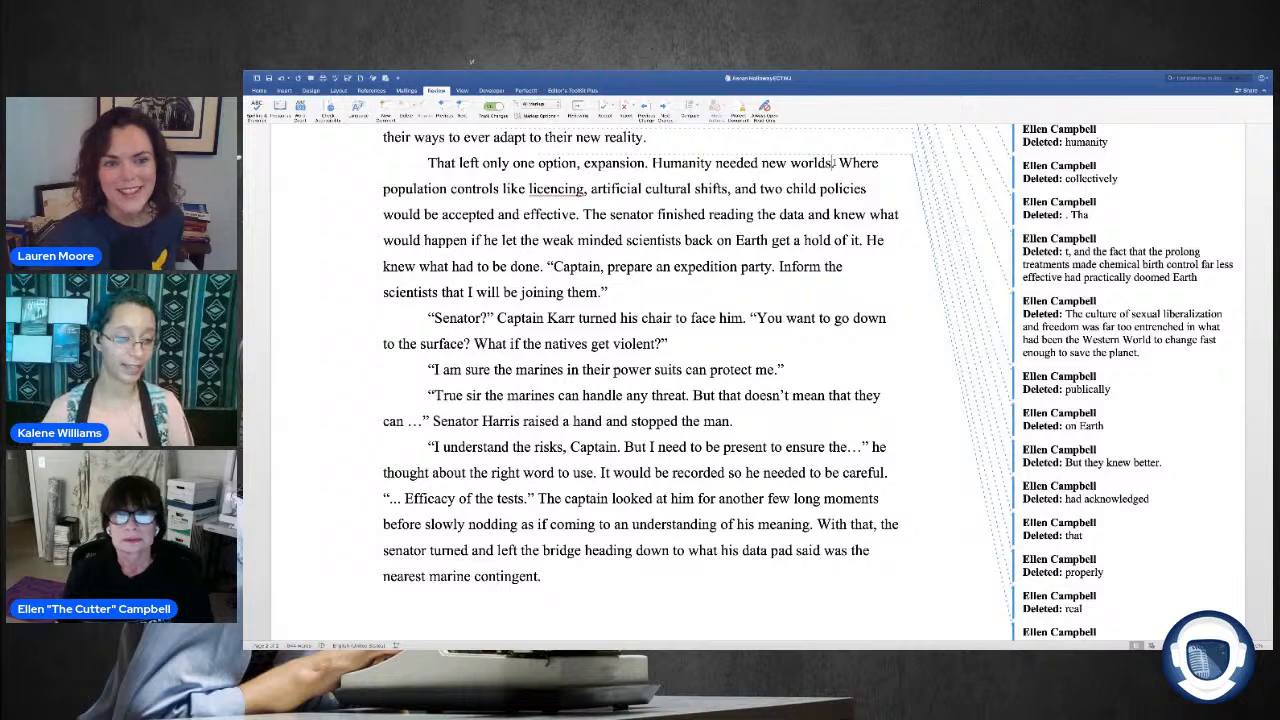
pyautogui.click(834, 163)
pyautogui.write('on')
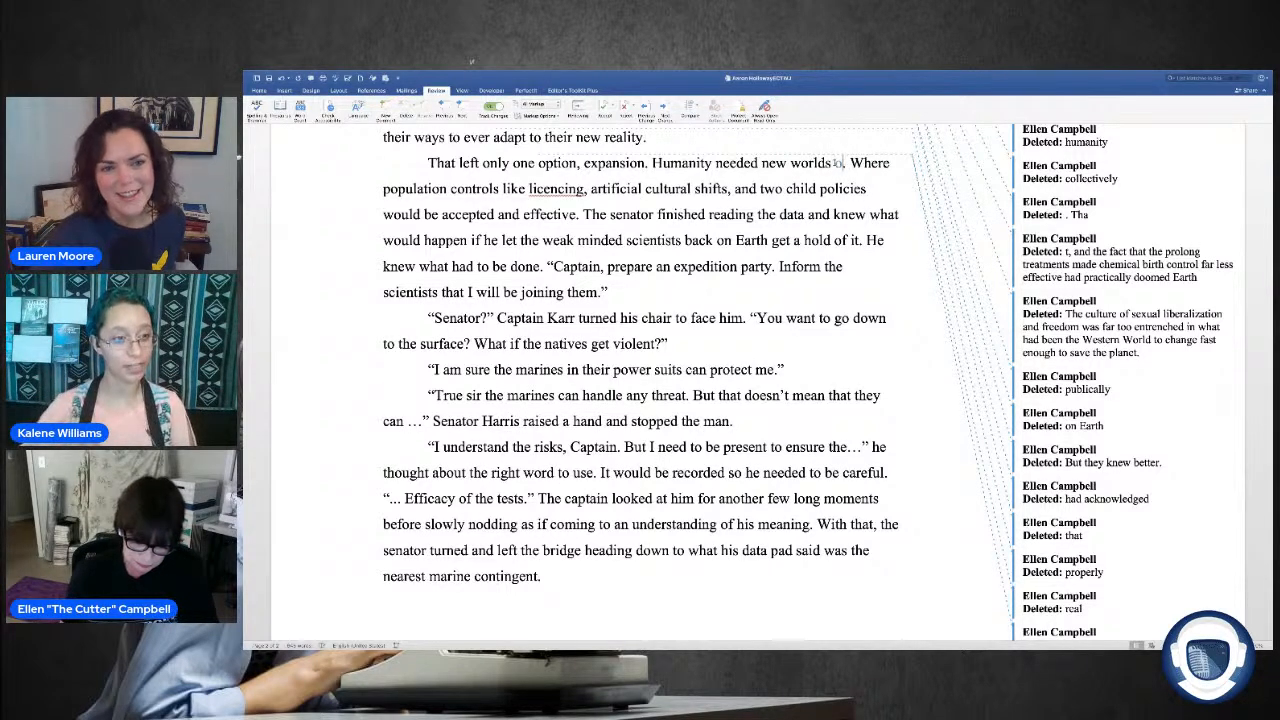
pyautogui.write(' which to')
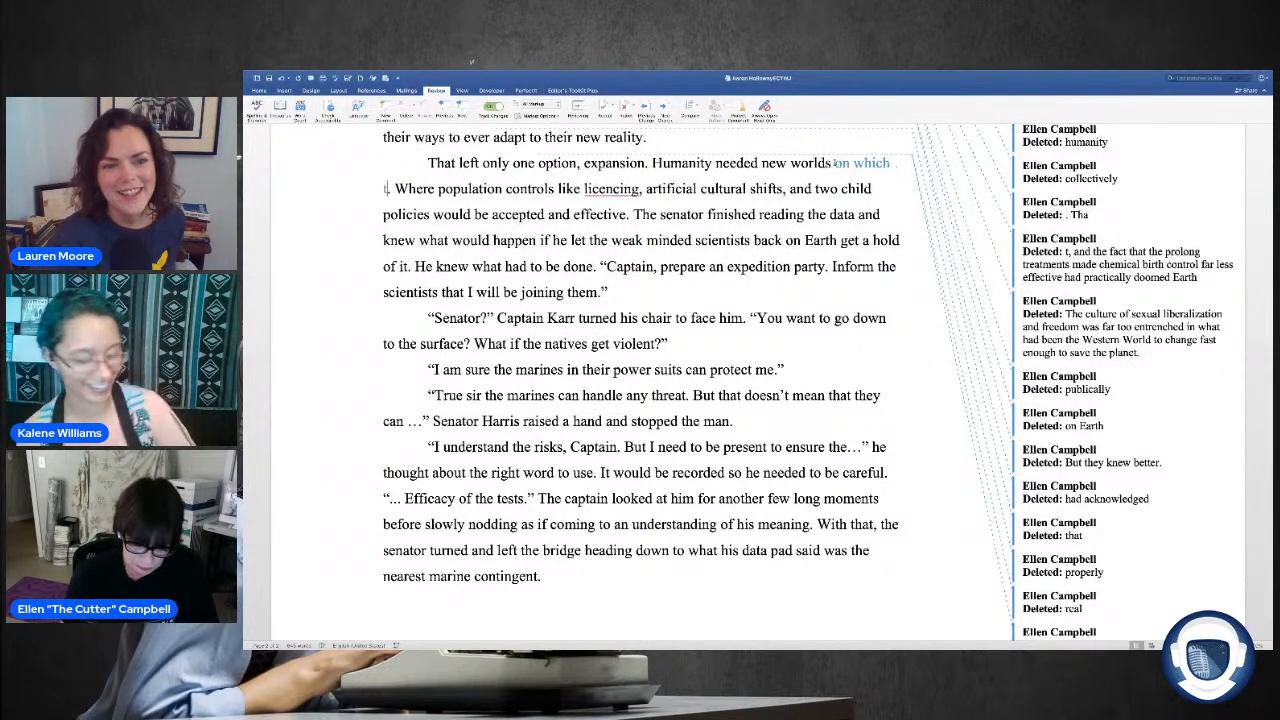
pyautogui.write(' liv')
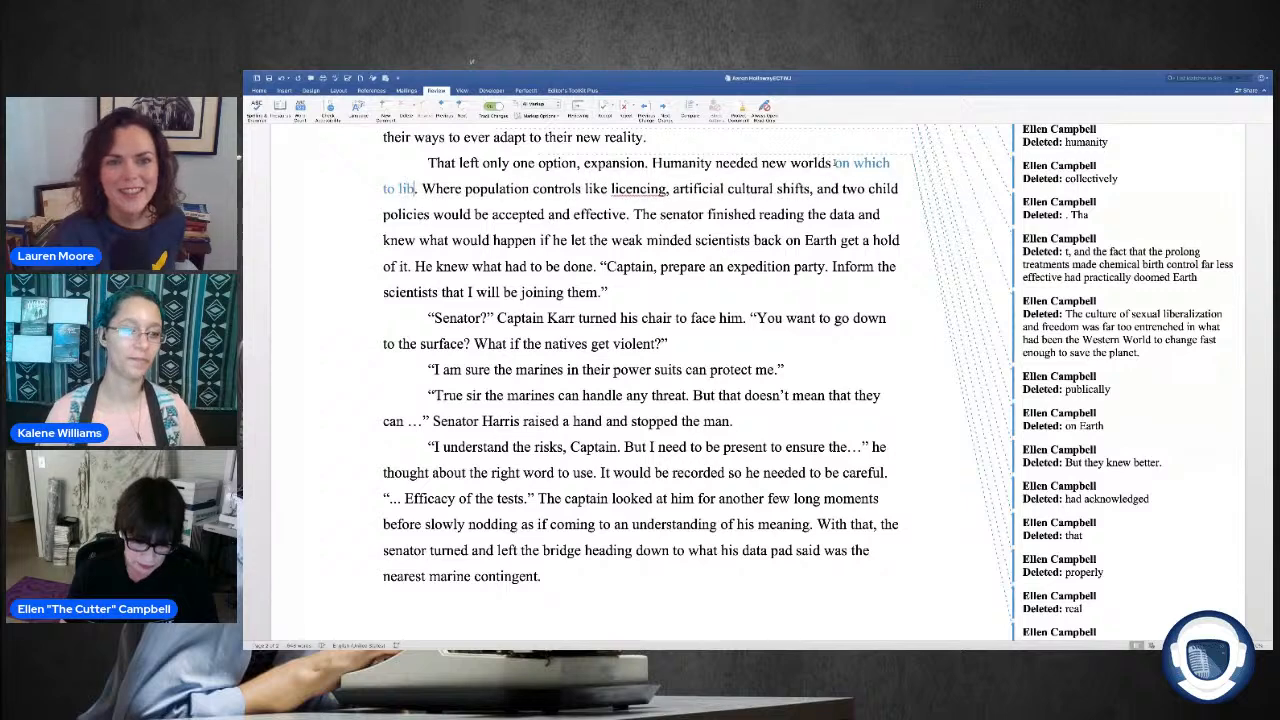
pyautogui.write('e')
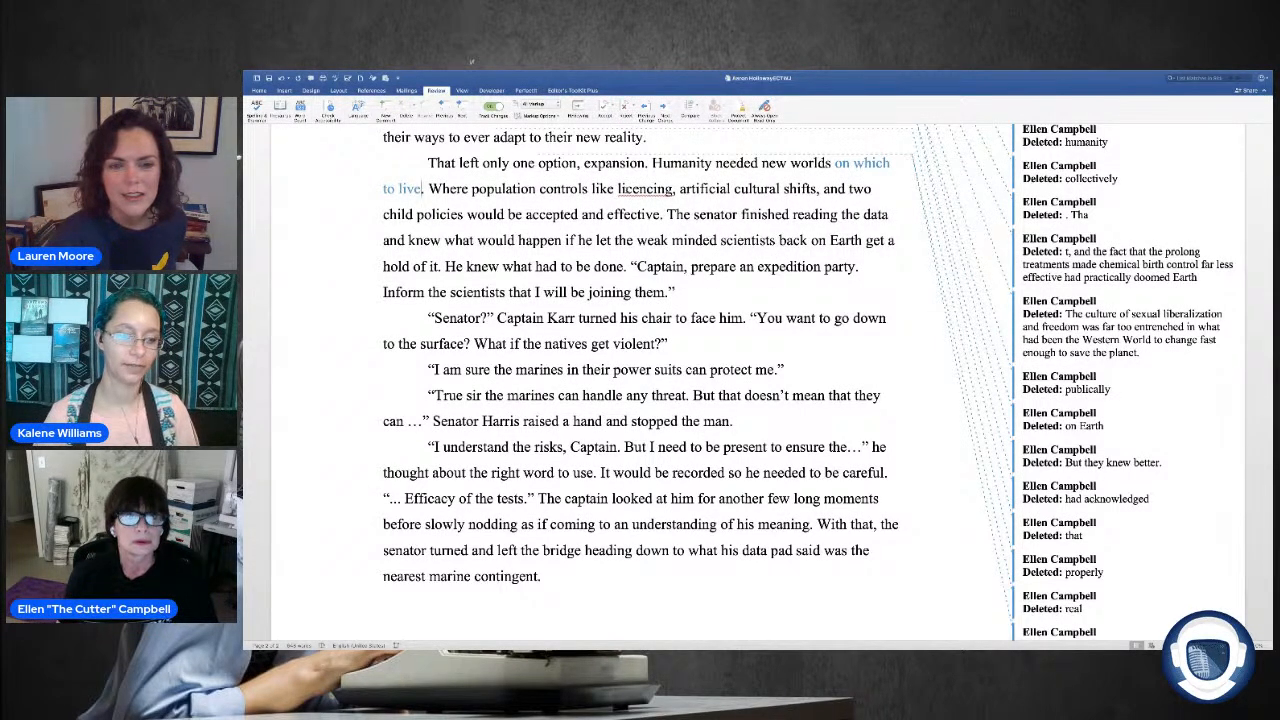
# Step: Correct "licencing" to "licensing" and delete ", artificial cultural shifts," from the sentence about population controls
pyautogui.rightClick(660, 191)
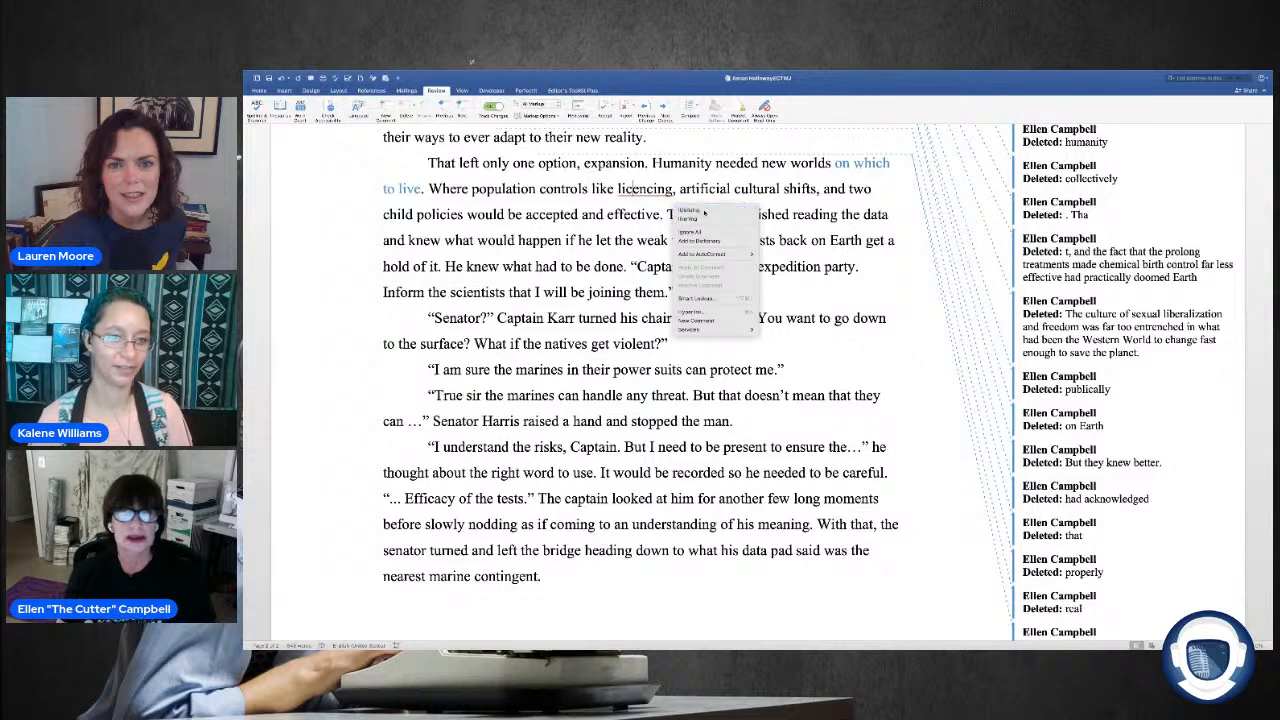
pyautogui.click(700, 209)
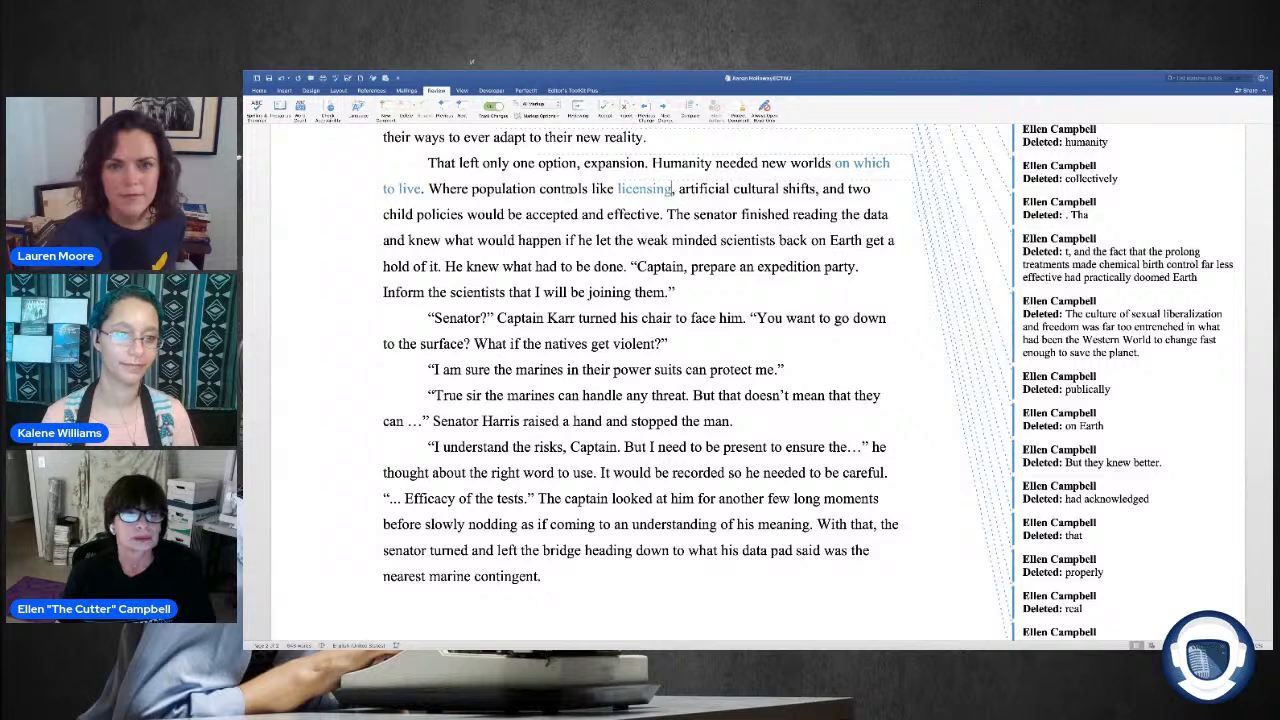
pyautogui.moveTo(817, 189); pyautogui.dragTo(691, 189)
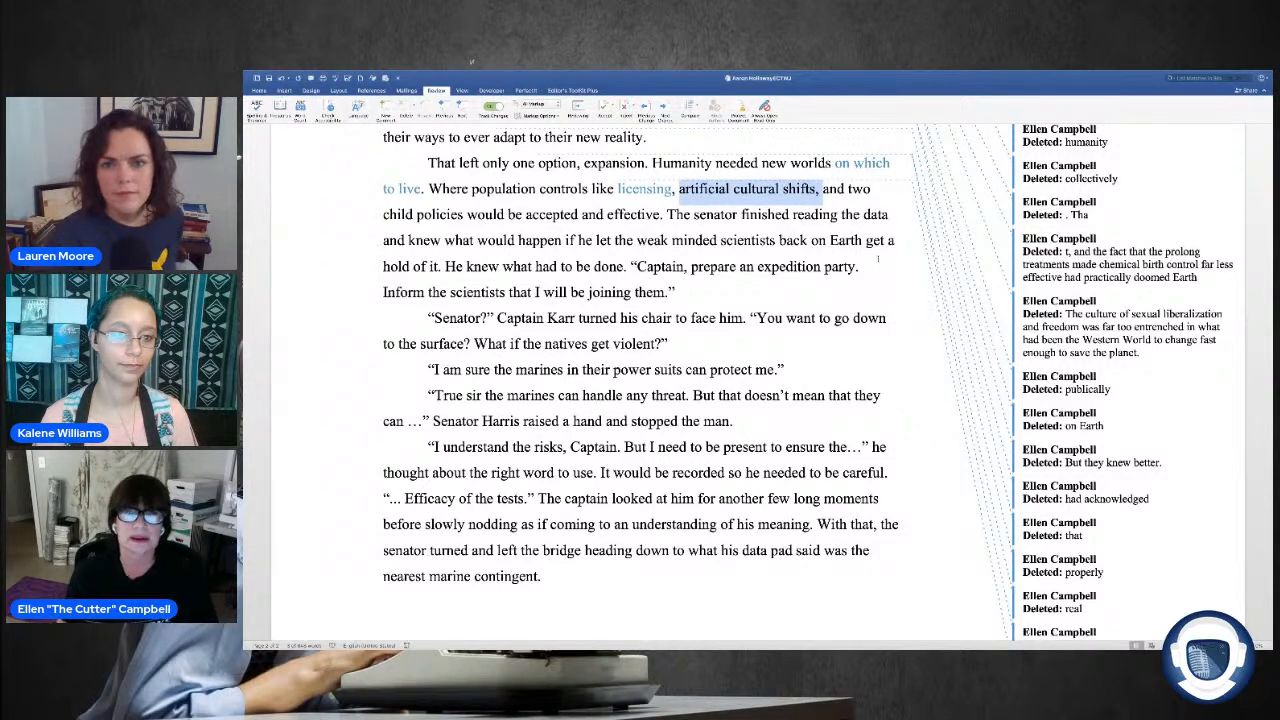
pyautogui.press('Delete')
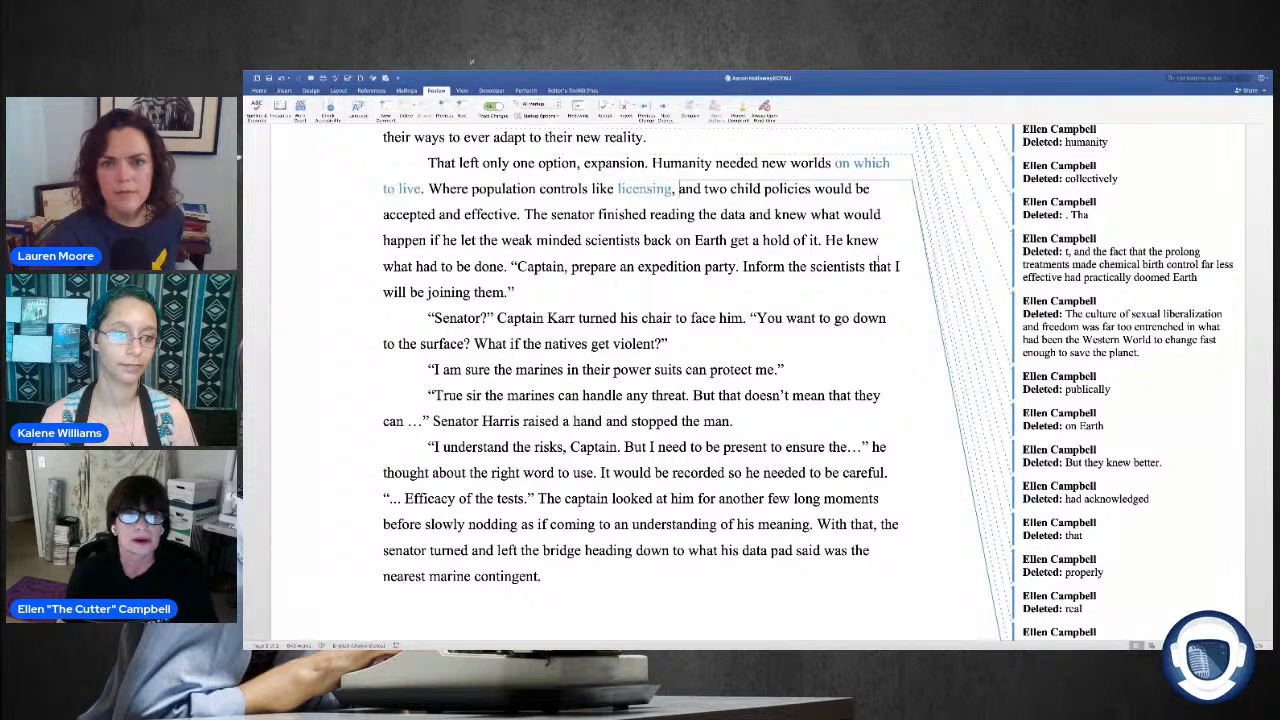
pyautogui.press('BackSpace')
pyautogui.press('BackSpace')
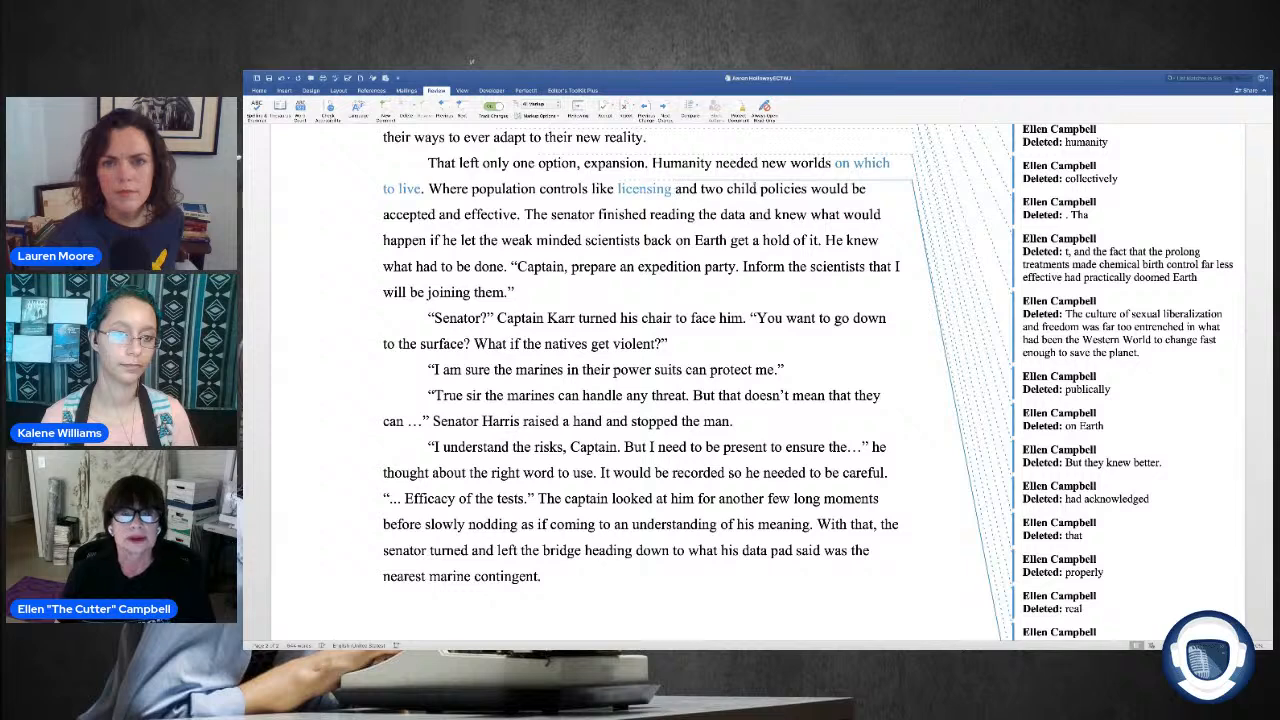
# Step: Hyphenate "two child" before "policies" and start a new paragraph at "The senator finished reading"
pyautogui.click(729, 190)
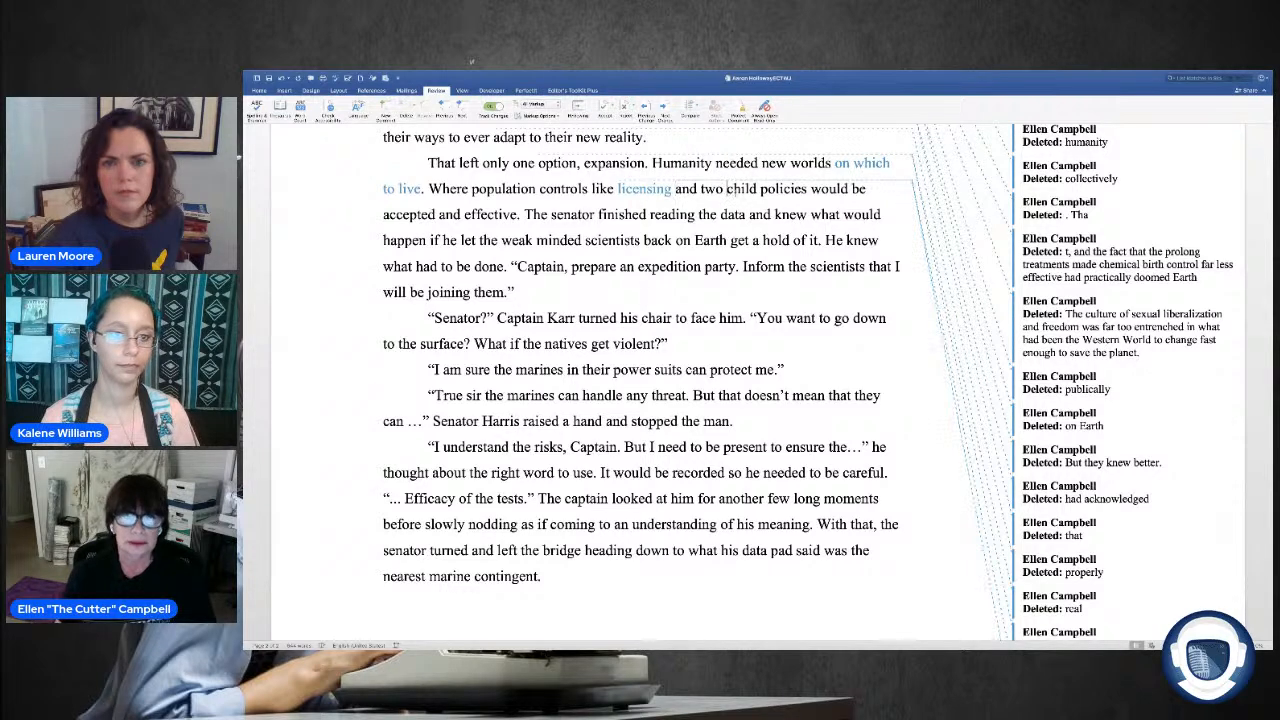
pyautogui.press('BackSpace')
pyautogui.write('-')
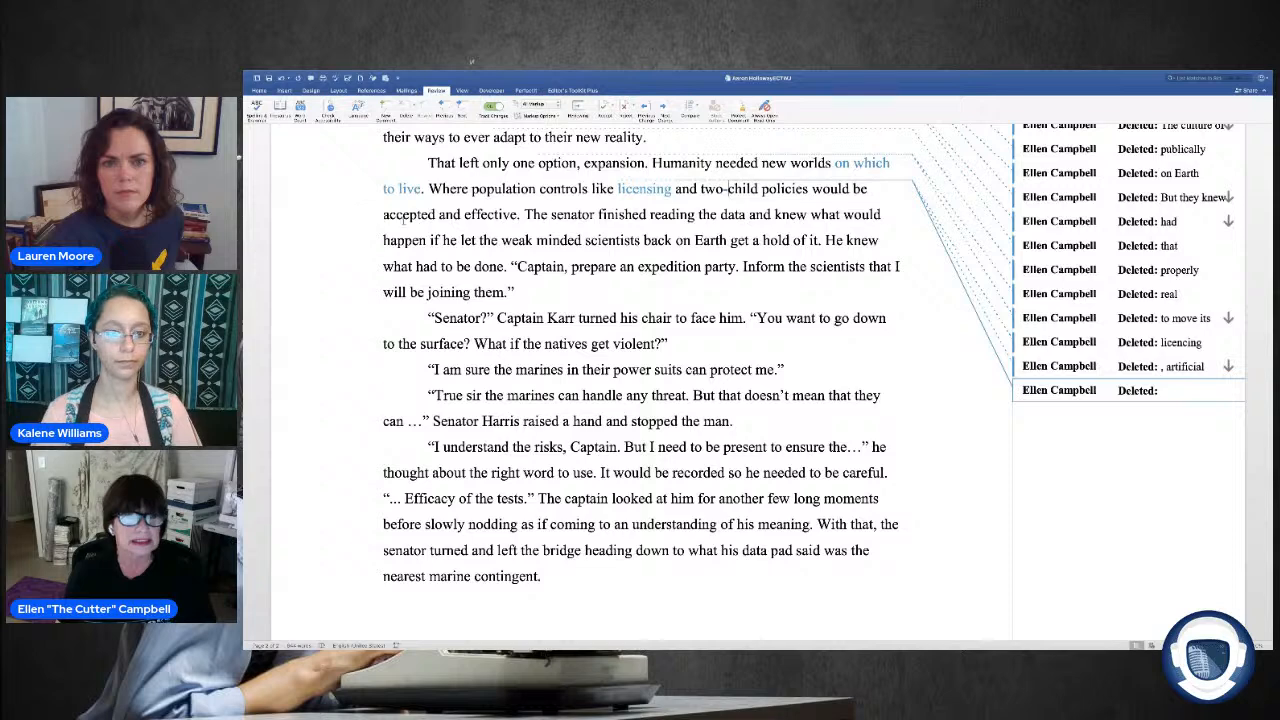
pyautogui.scroll(-1, 592, 183)
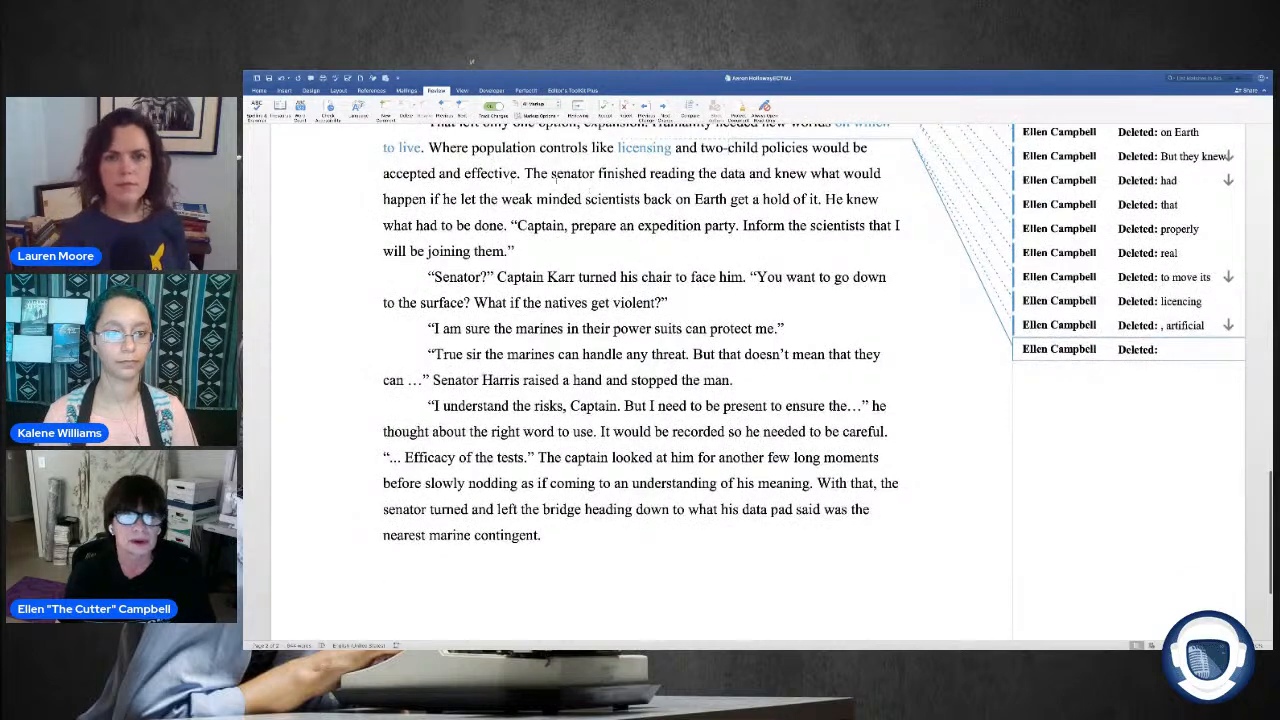
pyautogui.click(529, 173)
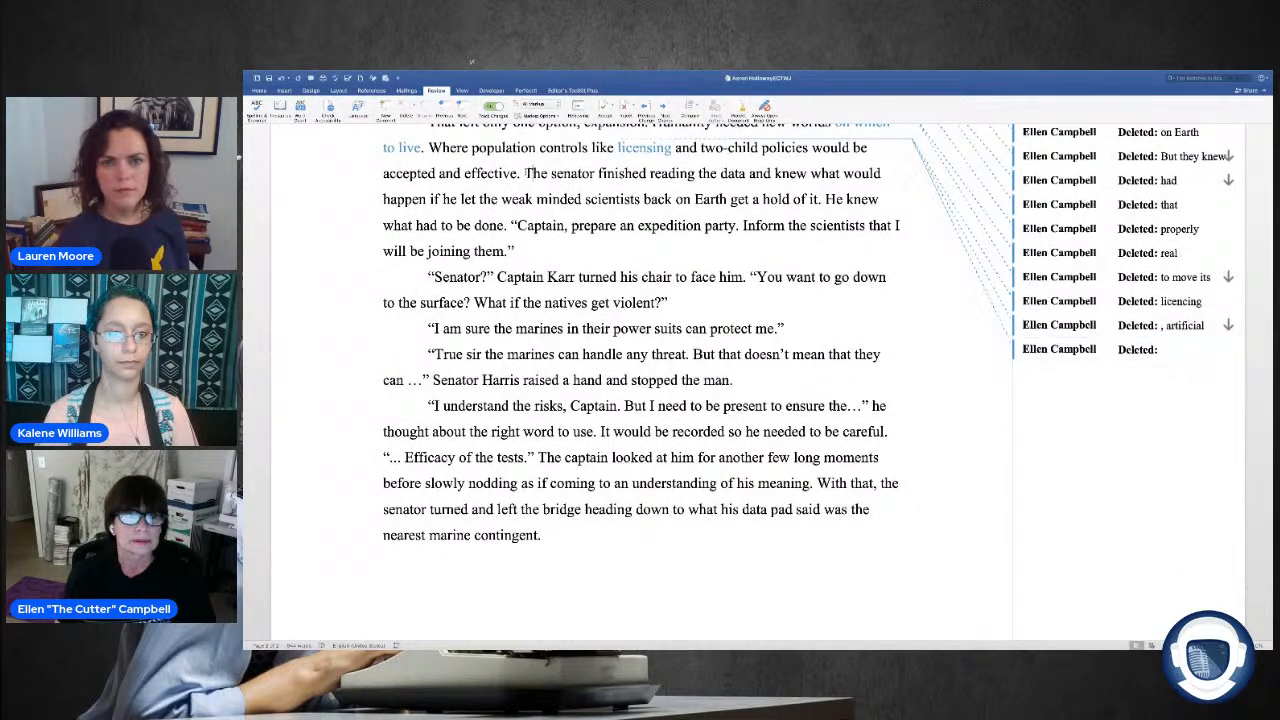
pyautogui.press('Return')
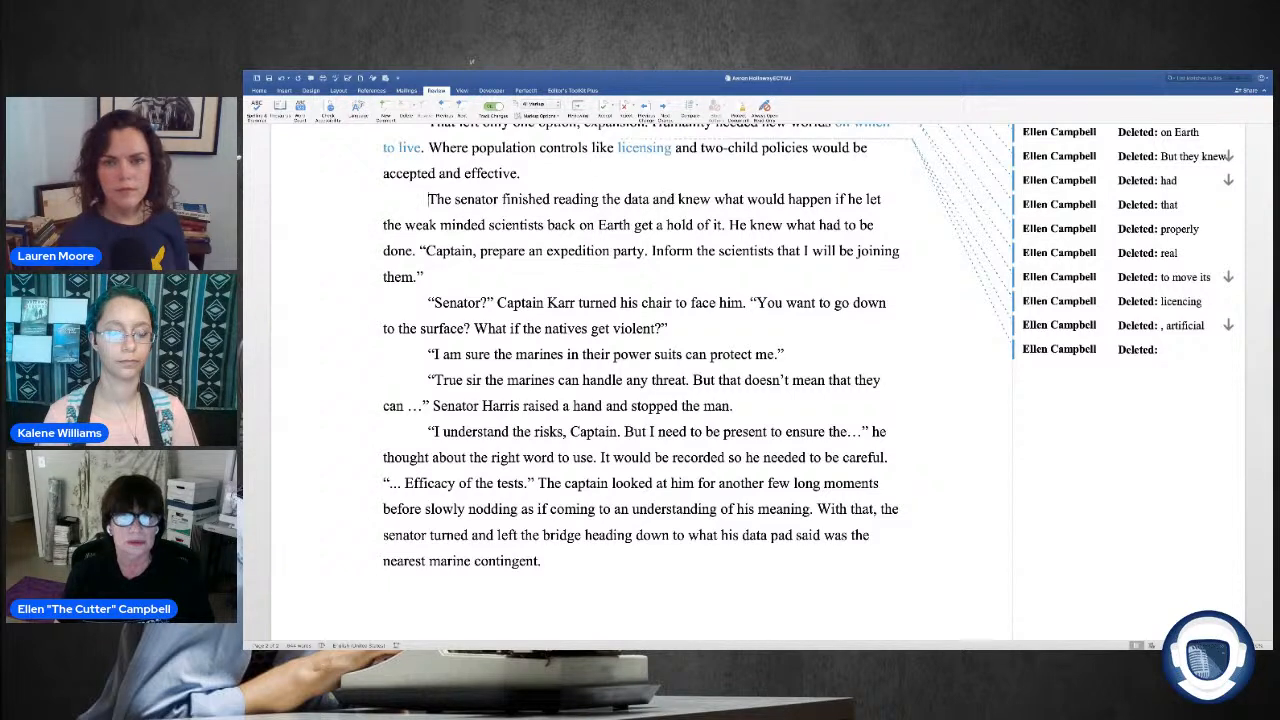
# Step: Replace "the data and knew what would happen" with a period after "The senator finished reading" and capitalize "If" as a new sentence
pyautogui.moveTo(651, 199); pyautogui.dragTo(711, 199)
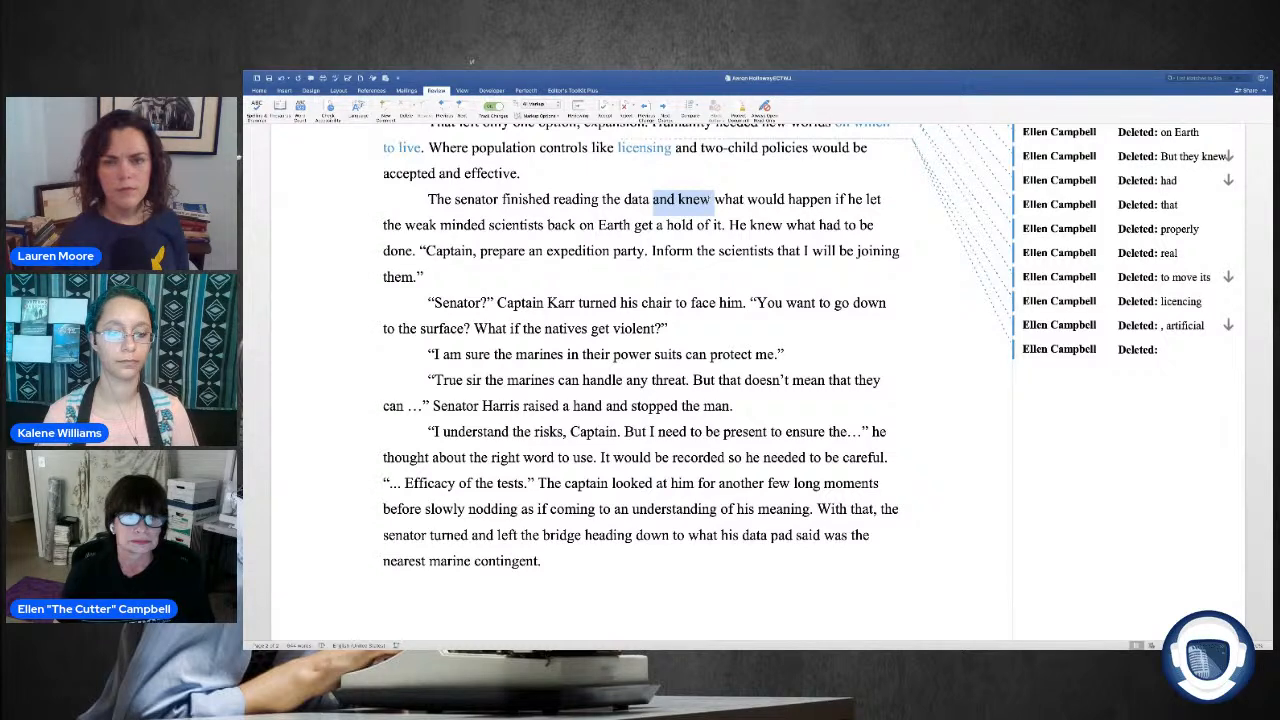
pyautogui.click(730, 225)
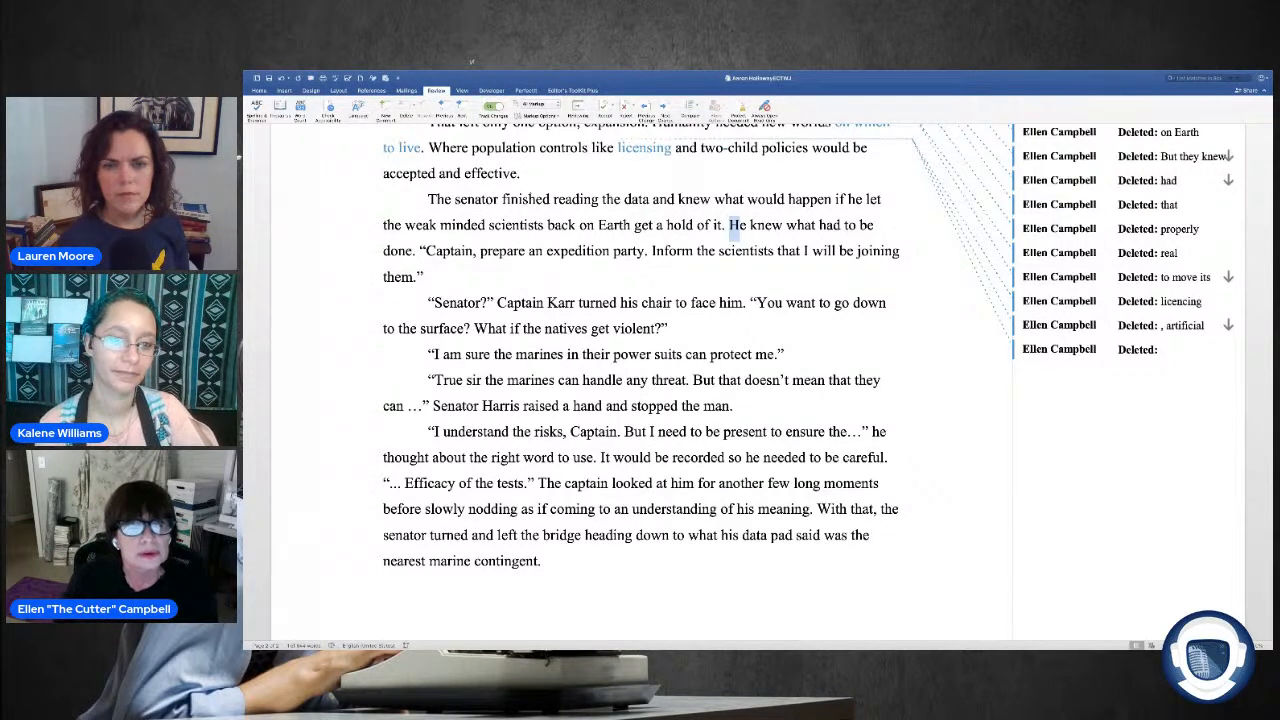
pyautogui.moveTo(601, 199); pyautogui.dragTo(651, 199)
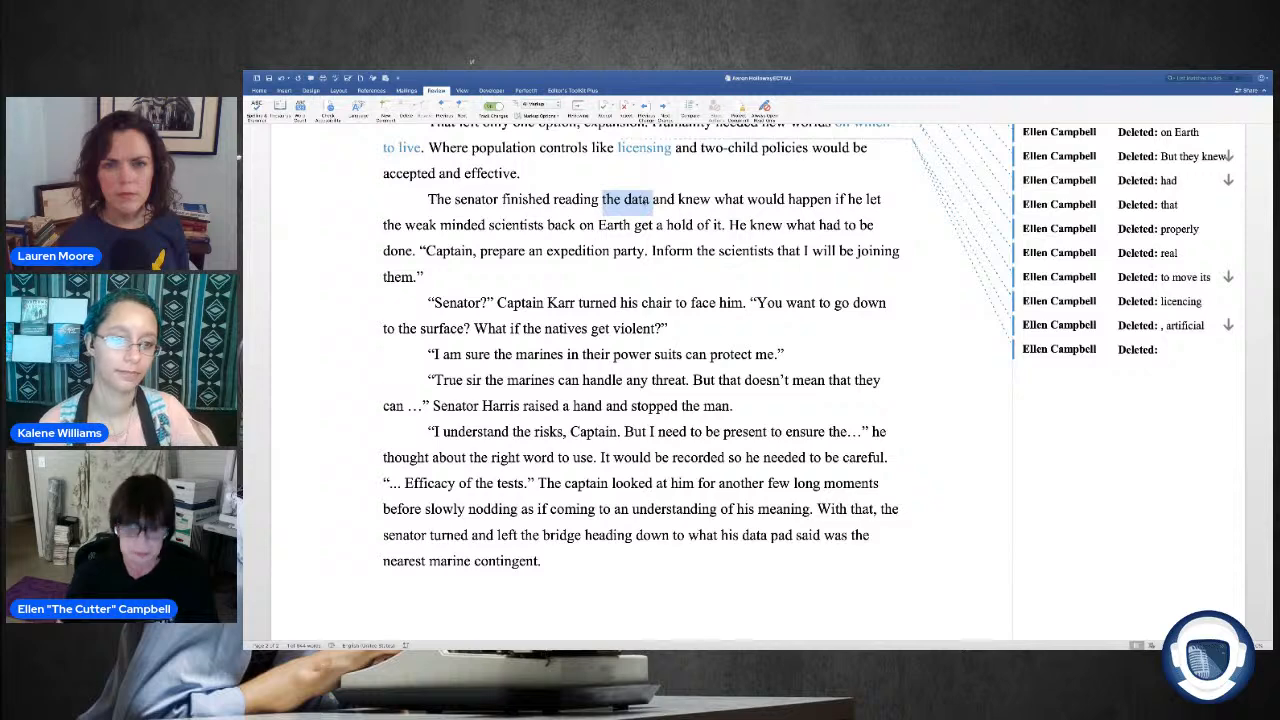
pyautogui.press('Delete')
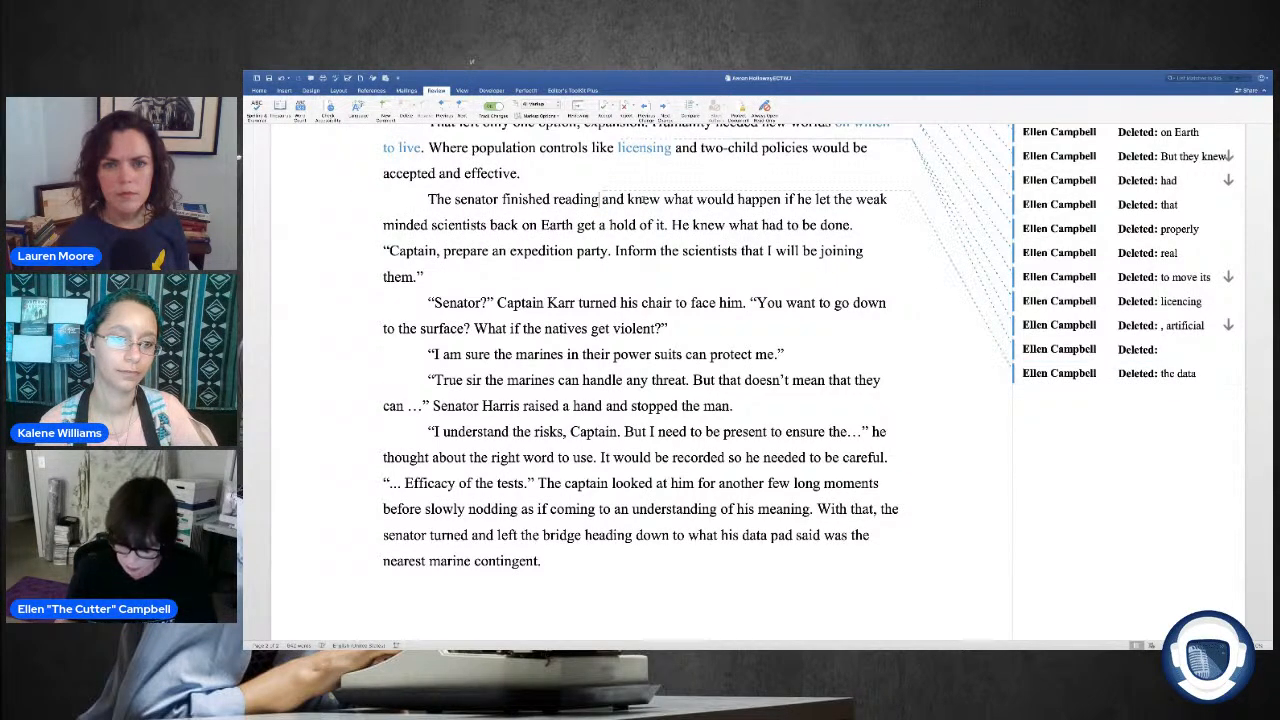
pyautogui.moveTo(787, 199); pyautogui.dragTo(607, 199)
pyautogui.click(621, 205)
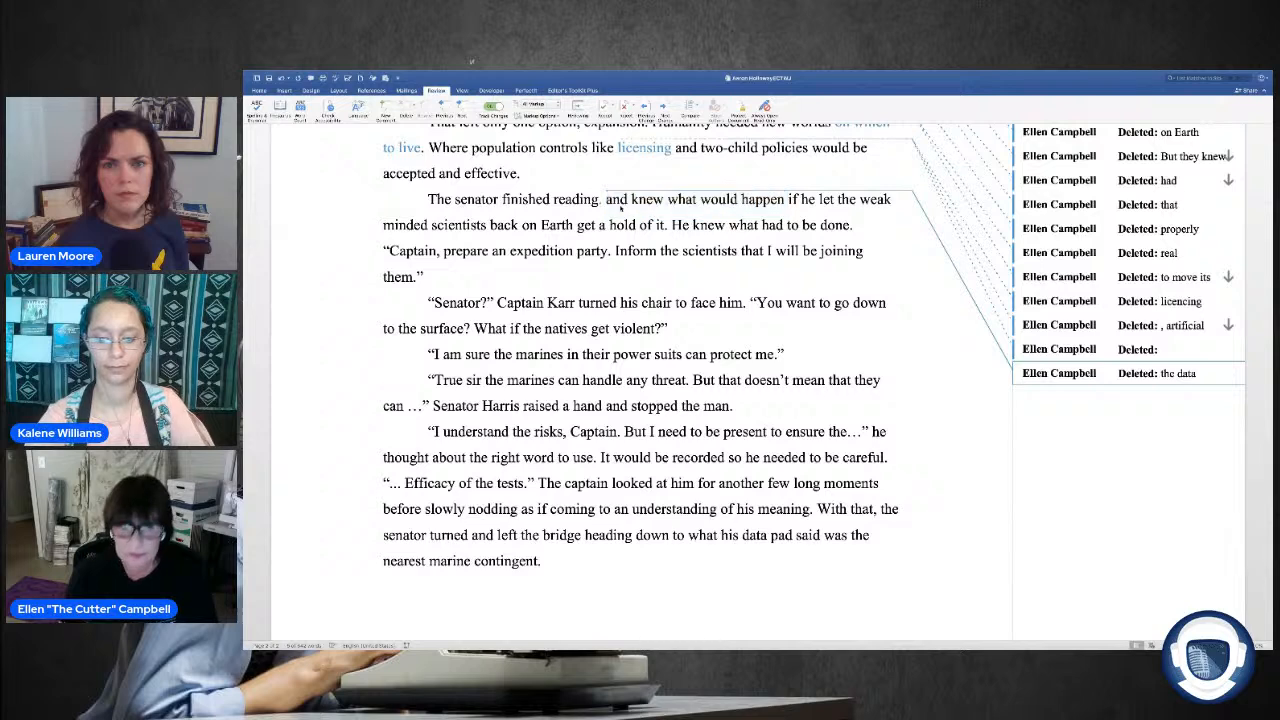
pyautogui.press('Delete')
pyautogui.click(607, 199)
pyautogui.write('I')
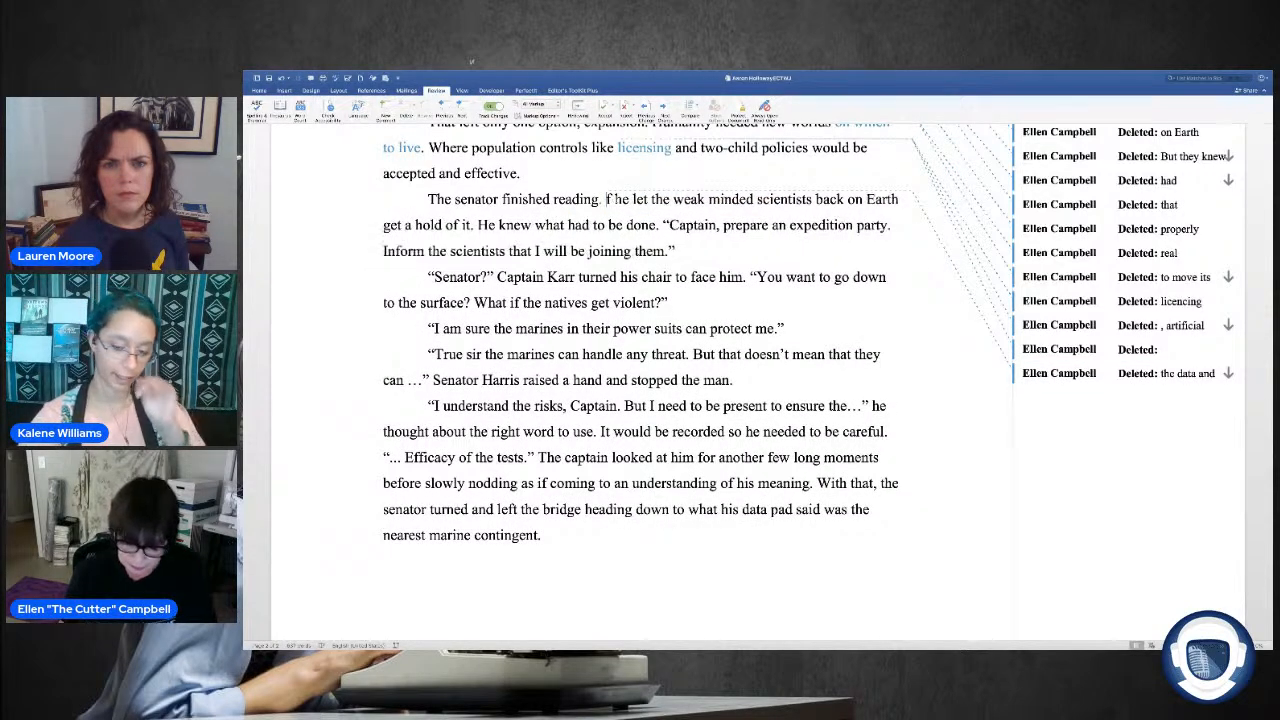
pyautogui.press('Delete')
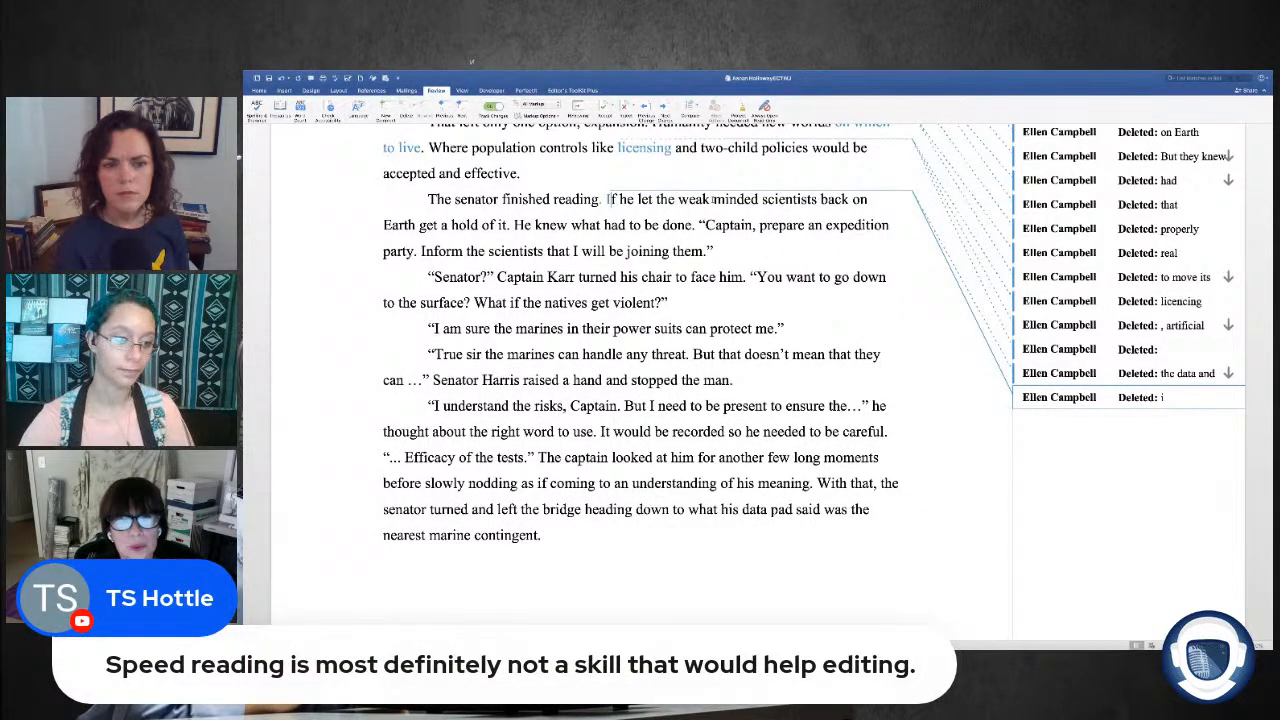
# Step: Hyphenate "weak minded" before "scientists back on Earth"
pyautogui.click(714, 199)
pyautogui.press('Delete')
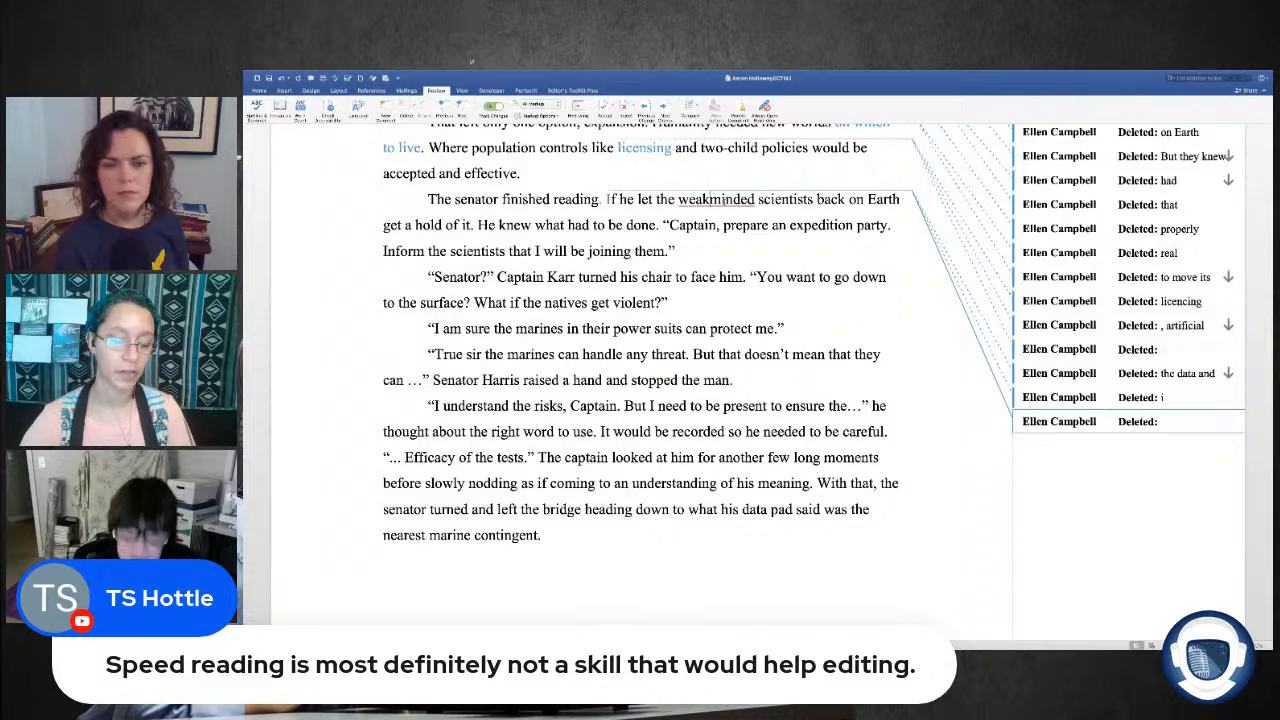
pyautogui.write('-')
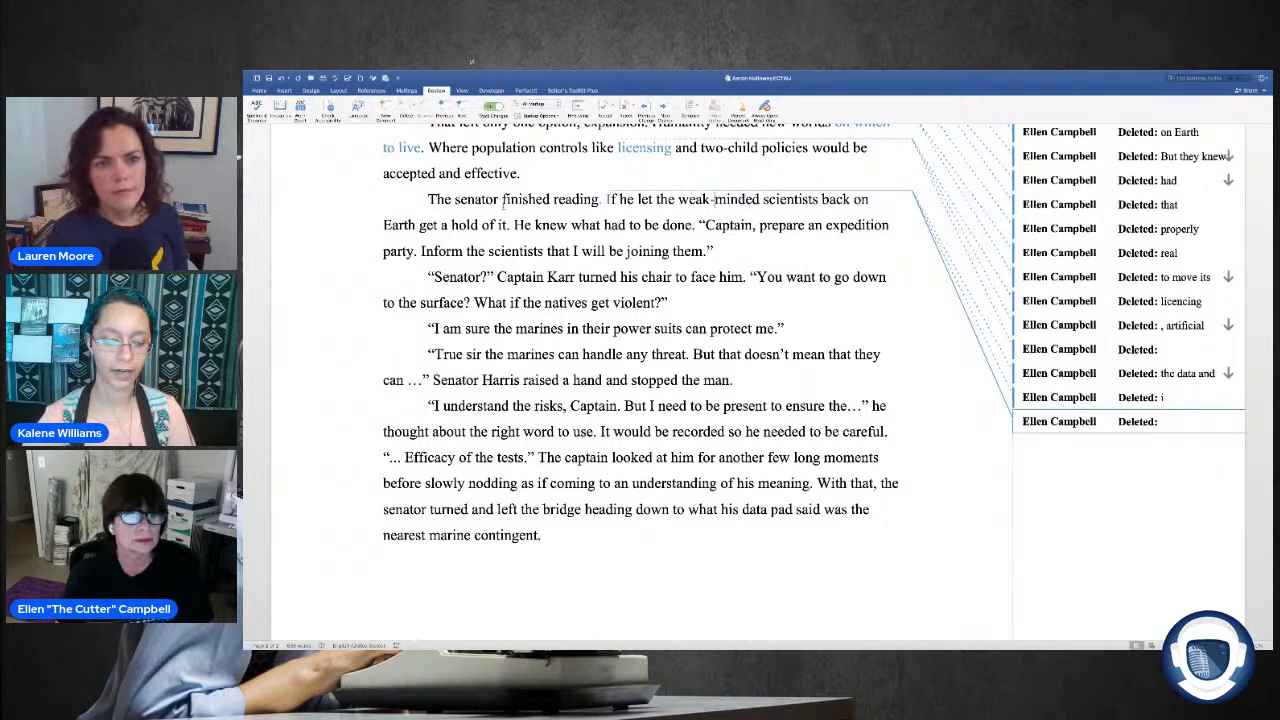
# Step: Delete "get a hold of it" after "Earth" in the sentence about the weak-minded scientists
pyautogui.scroll(-1, 723, 188)
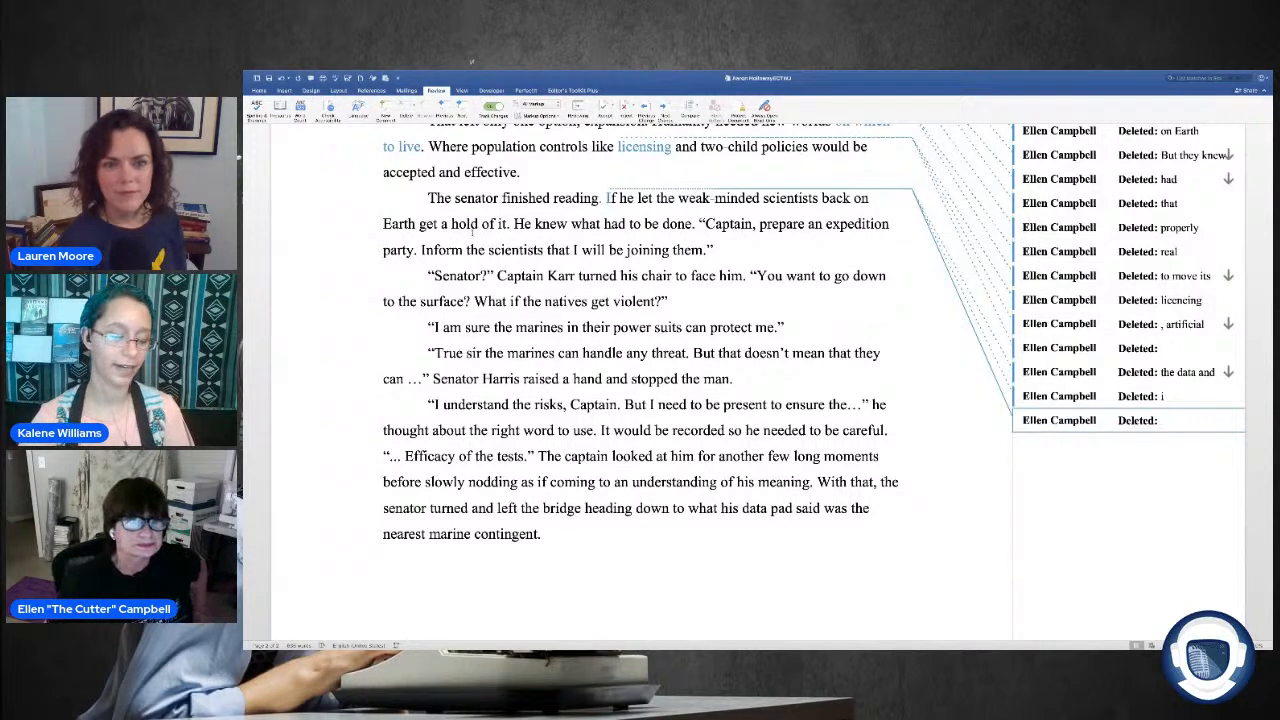
pyautogui.click(419, 224)
pyautogui.moveTo(441, 224); pyautogui.dragTo(508, 224)
pyautogui.press('BackSpace')
pyautogui.press('BackSpace')
pyautogui.press('BackSpace')
pyautogui.press('BackSpace')
pyautogui.press('BackSpace')
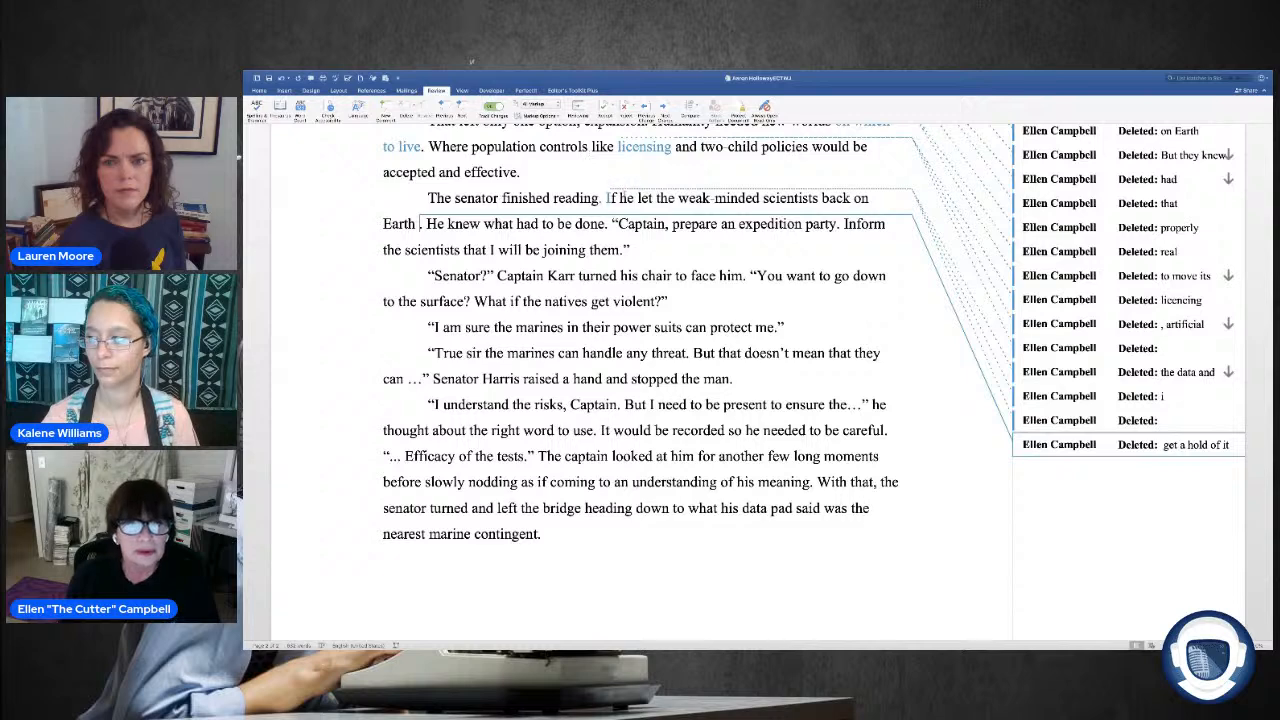
# Step: Delete "he let" after "If" in the sentence about the weak-minded scientists
pyautogui.moveTo(620, 198); pyautogui.dragTo(655, 198)
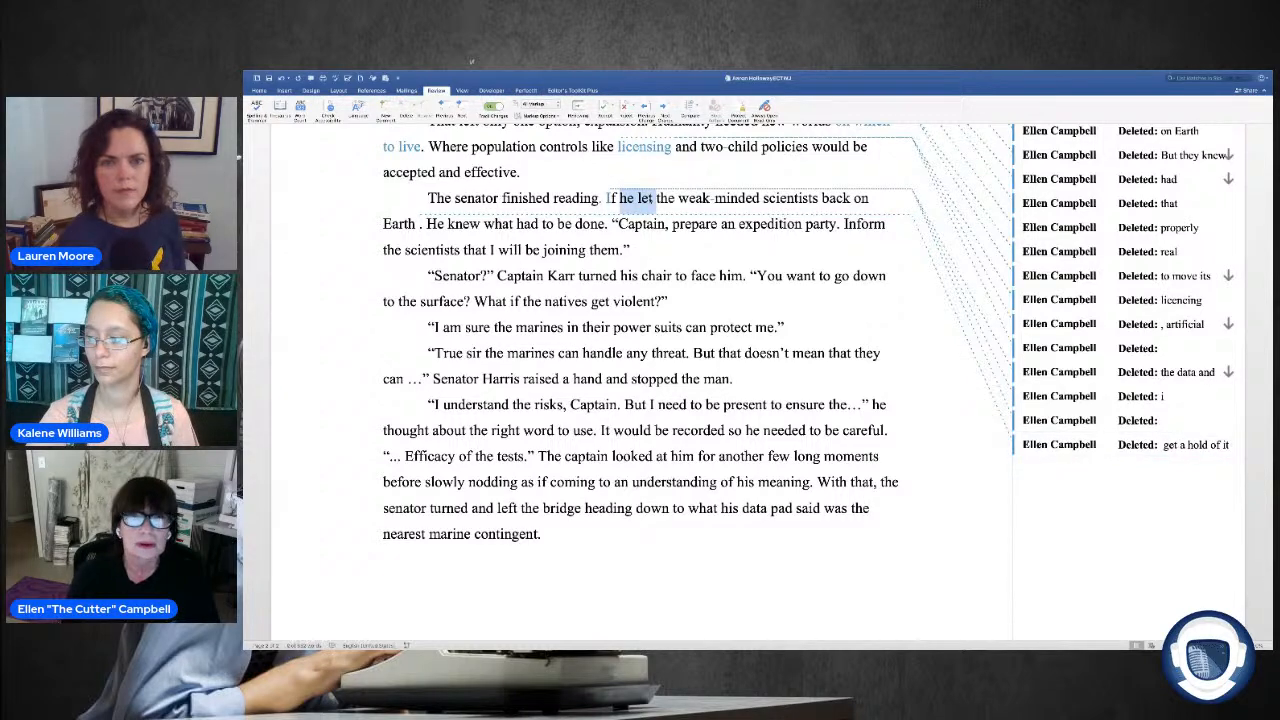
pyautogui.press('BackSpace')
pyautogui.press('BackSpace')
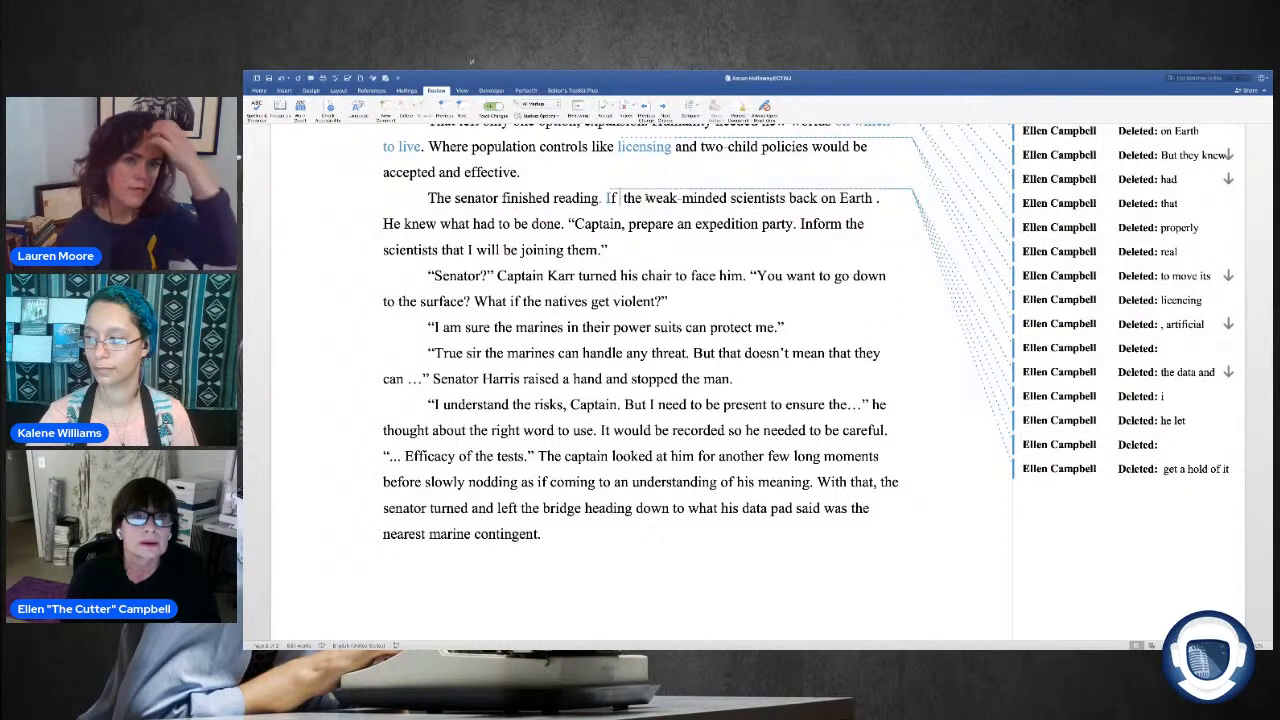
pyautogui.press('Return')
pyautogui.press('Return')
pyautogui.press('Return')
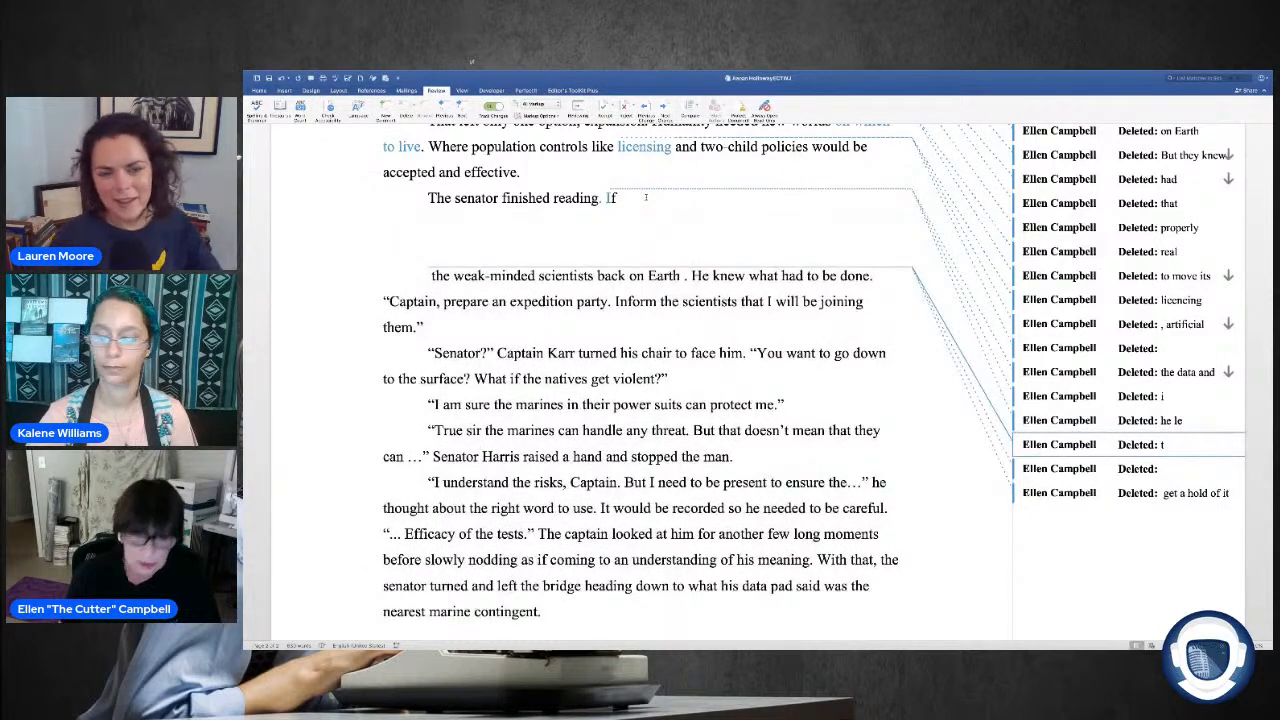
pyautogui.press('BackSpace')
pyautogui.press('BackSpace')
pyautogui.press('BackSpace')
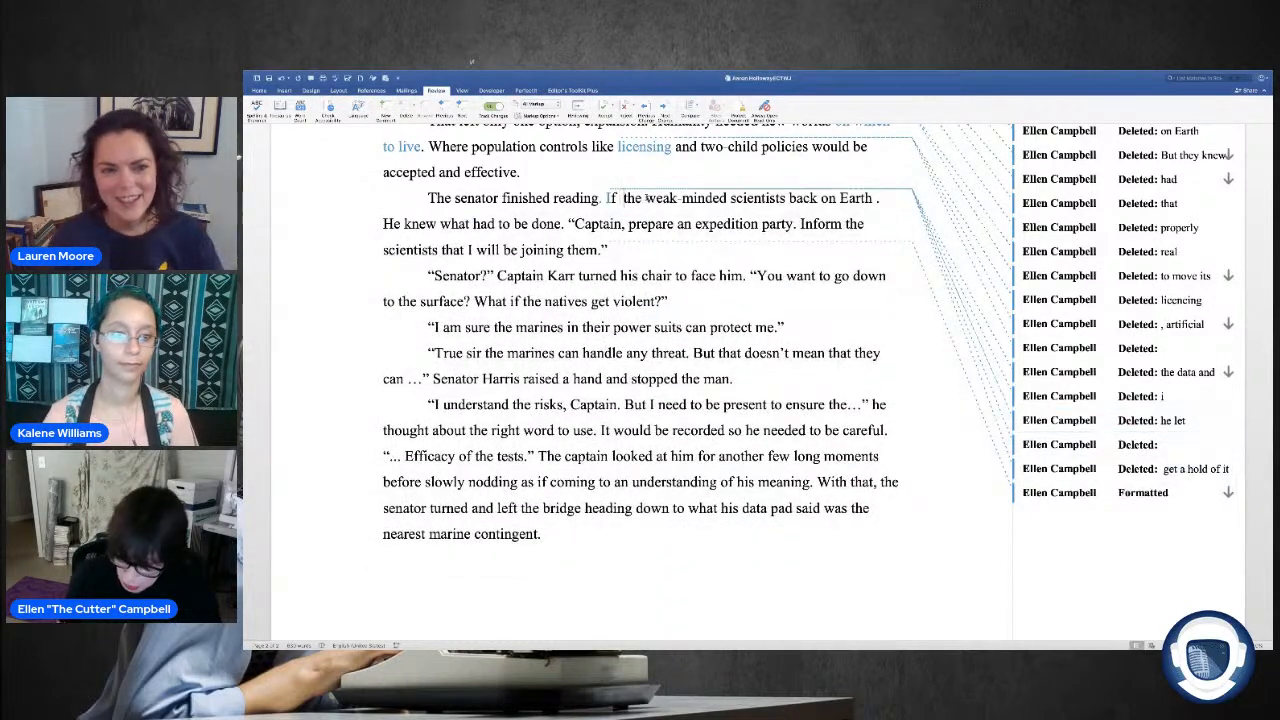
# Step: Complete the weak-minded scientists sentence with "got this information, there would be hell to pay" after "Earth", removing stray spaces around the edits
pyautogui.press('BackSpace')
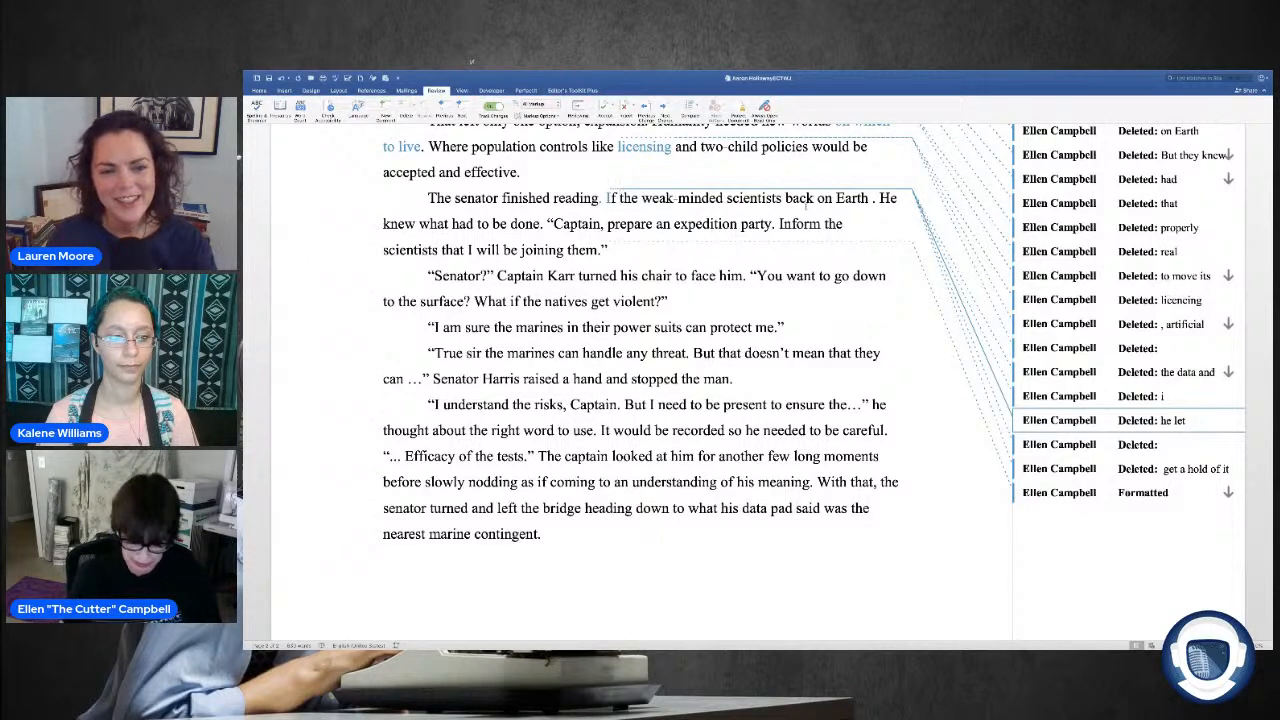
pyautogui.scroll(-1, 806, 208)
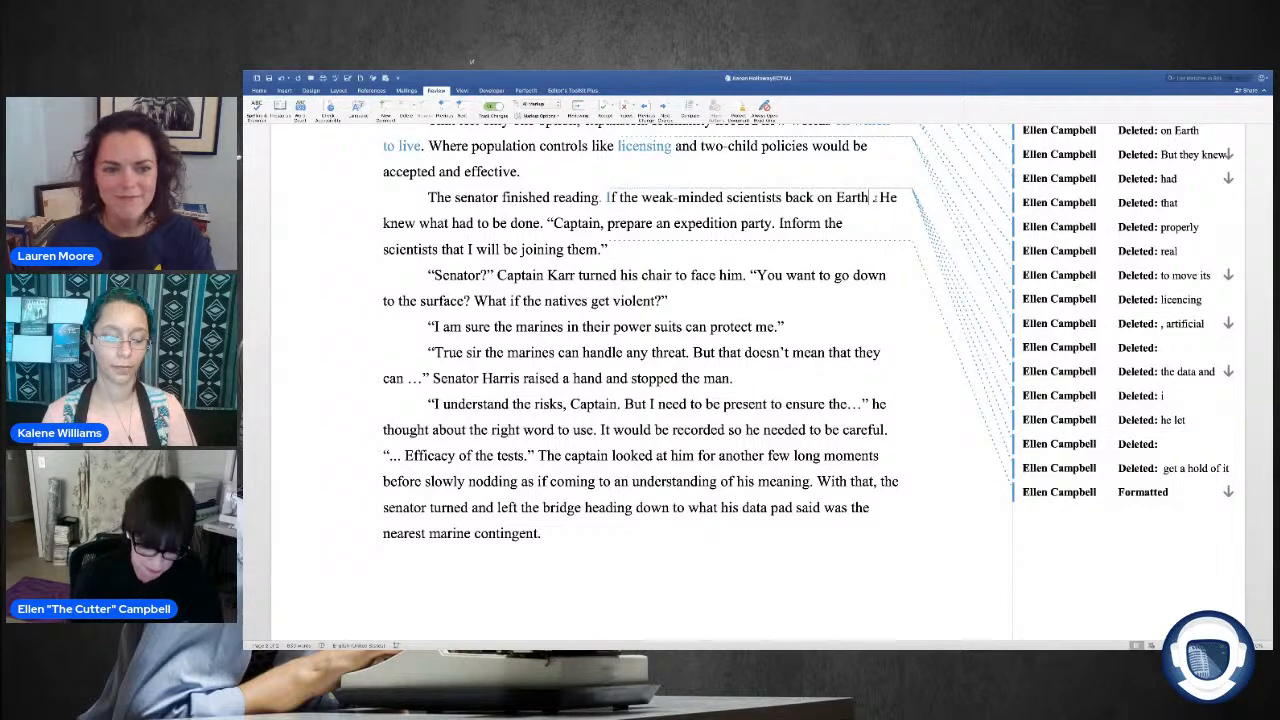
pyautogui.write('got this inf')
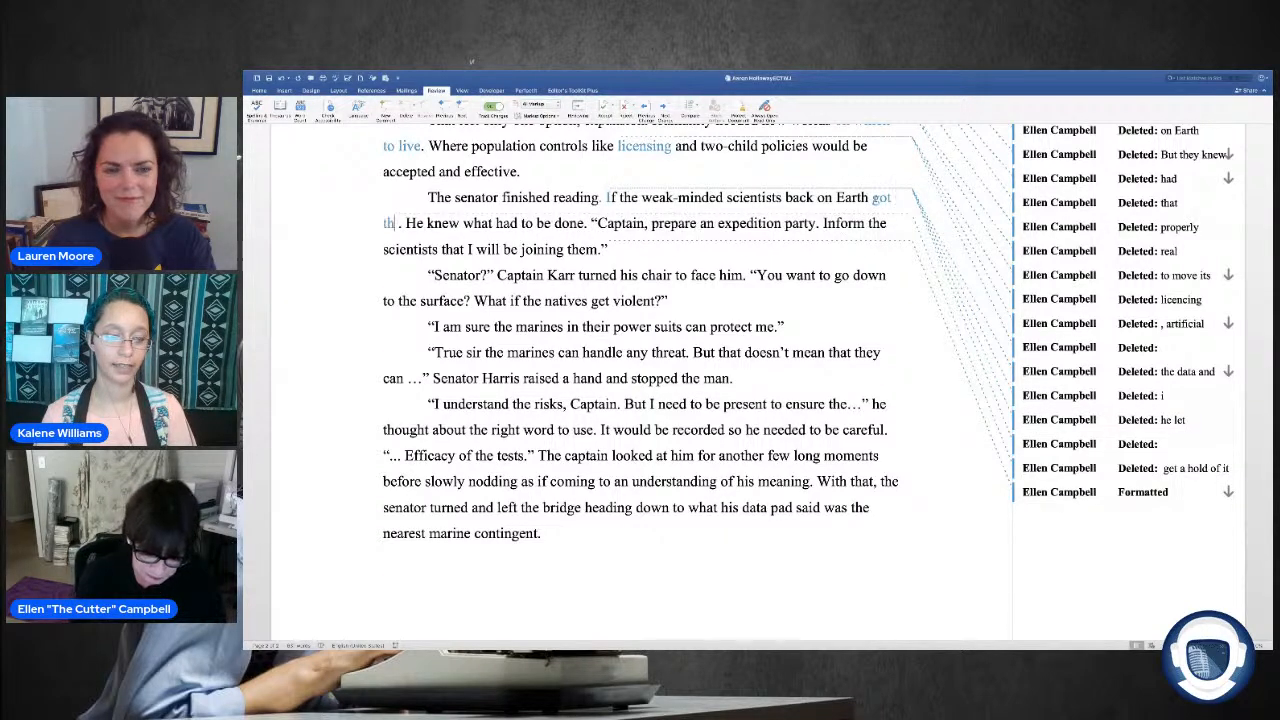
pyautogui.write('ormatio')
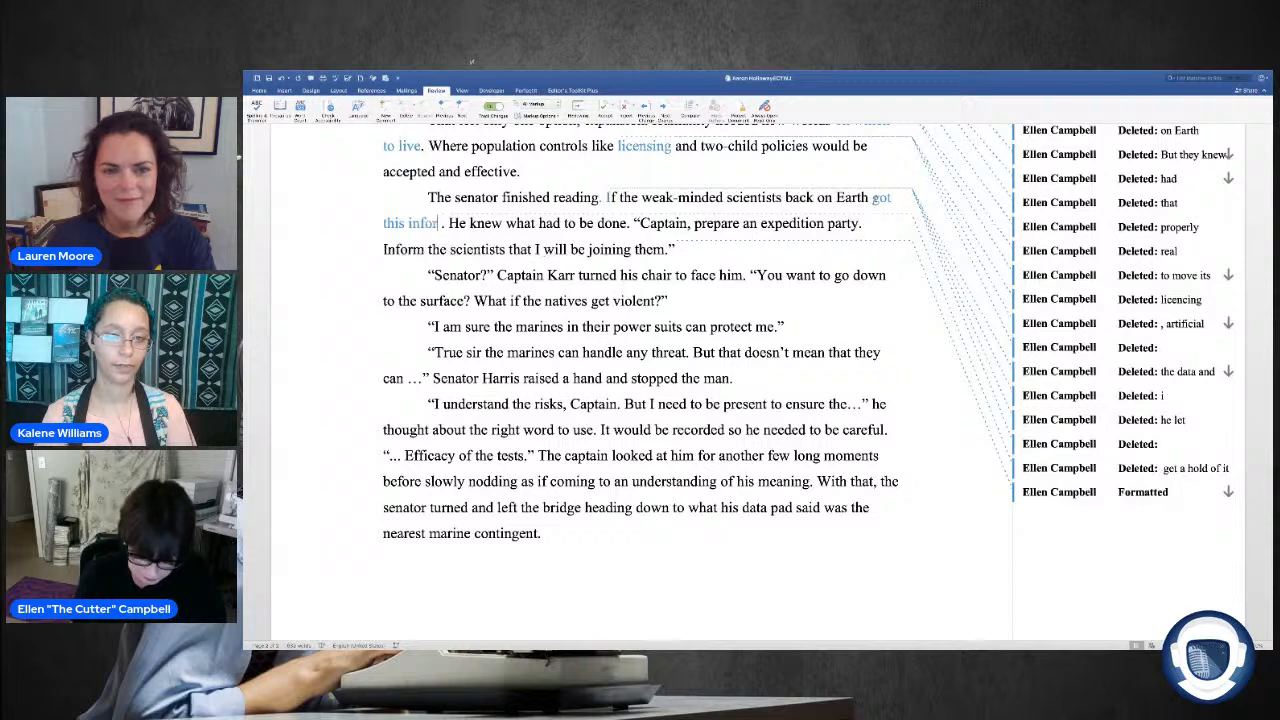
pyautogui.write('n,')
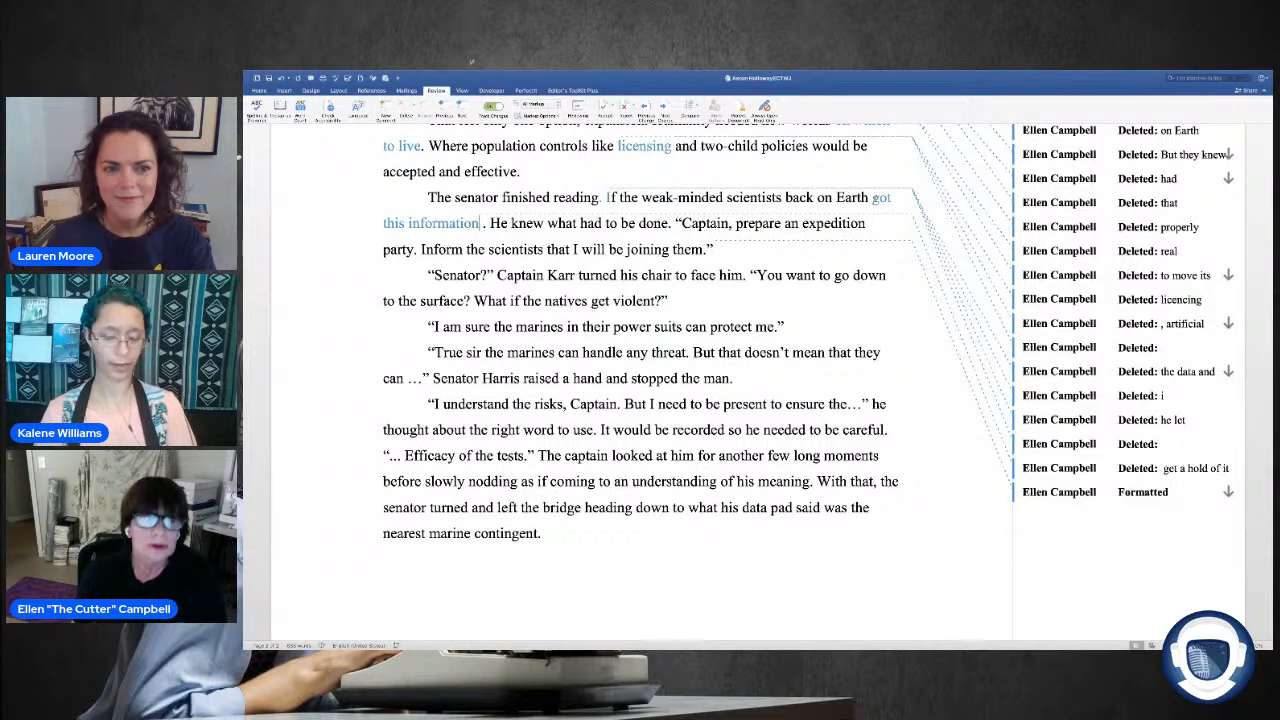
pyautogui.press('BackSpace')
pyautogui.write(', there')
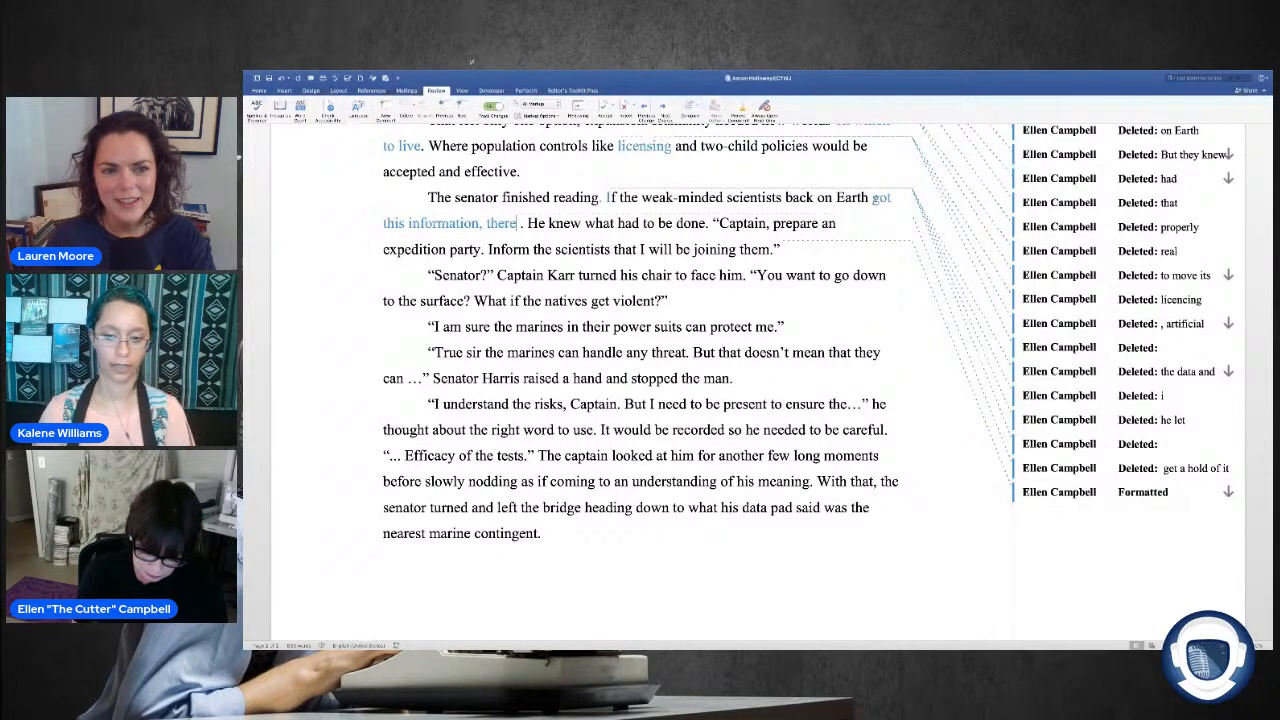
pyautogui.write(' would be hell to pa')
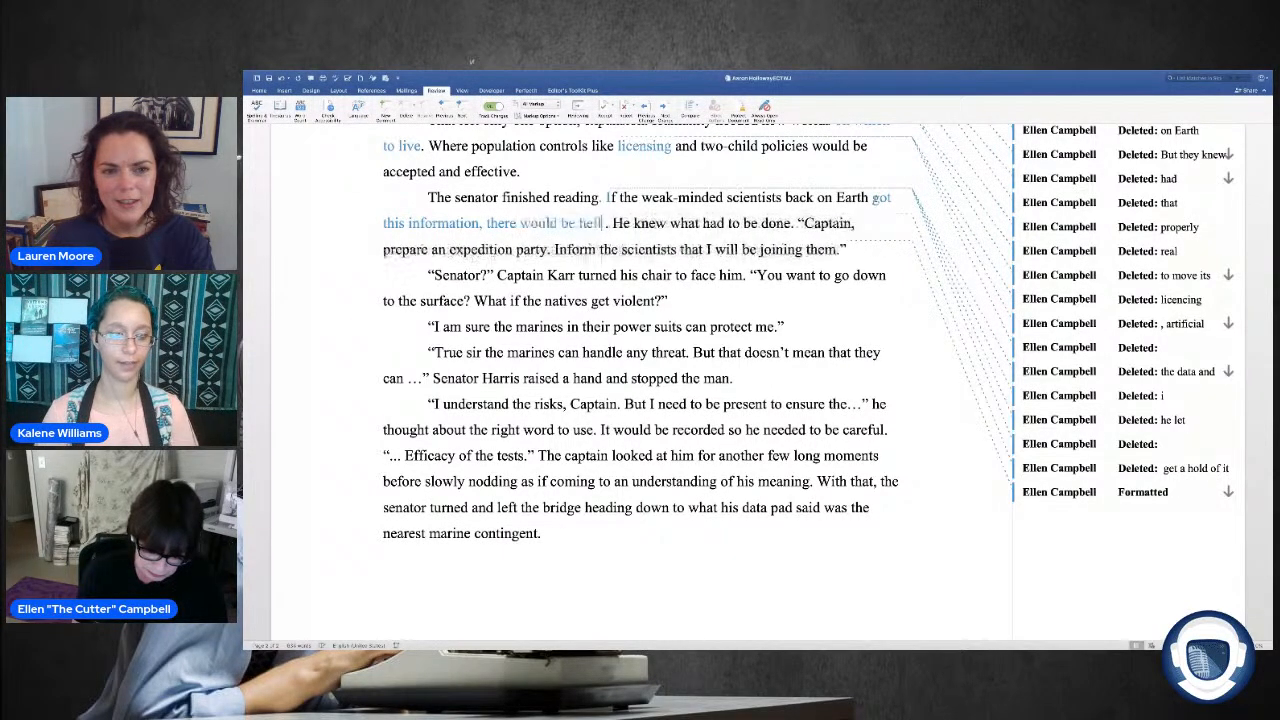
pyautogui.write('y')
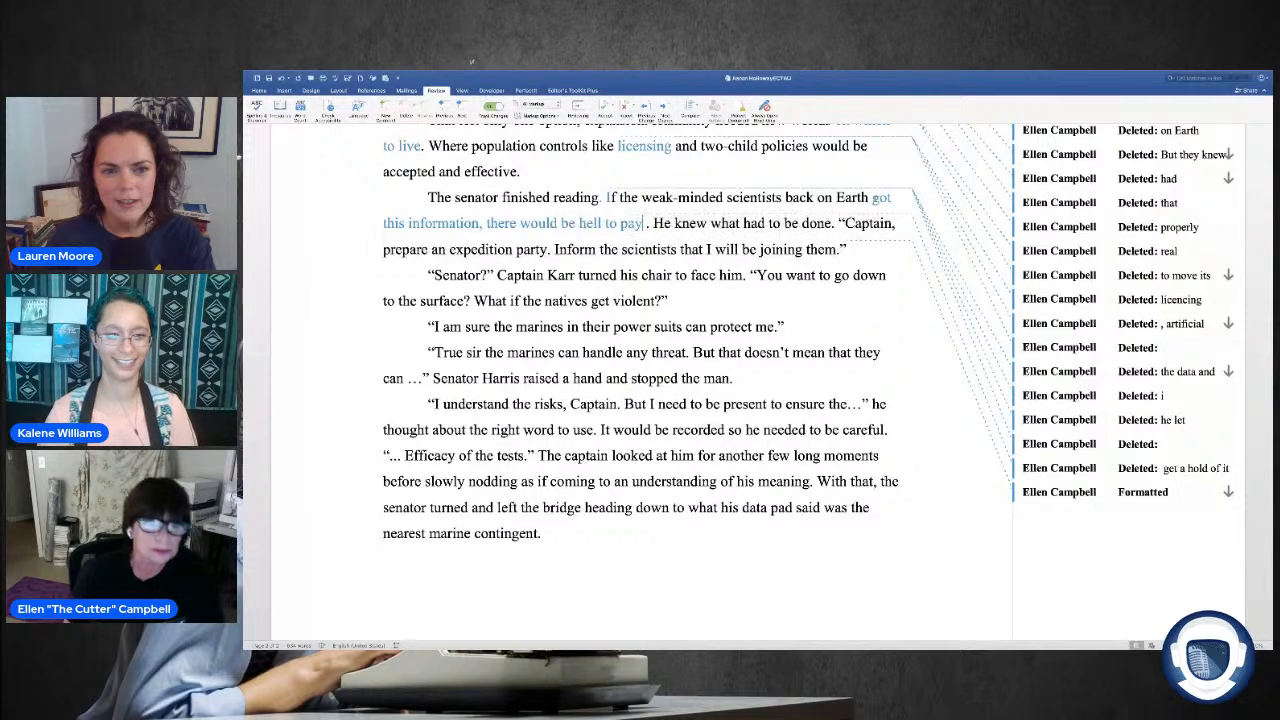
pyautogui.press('Delete')
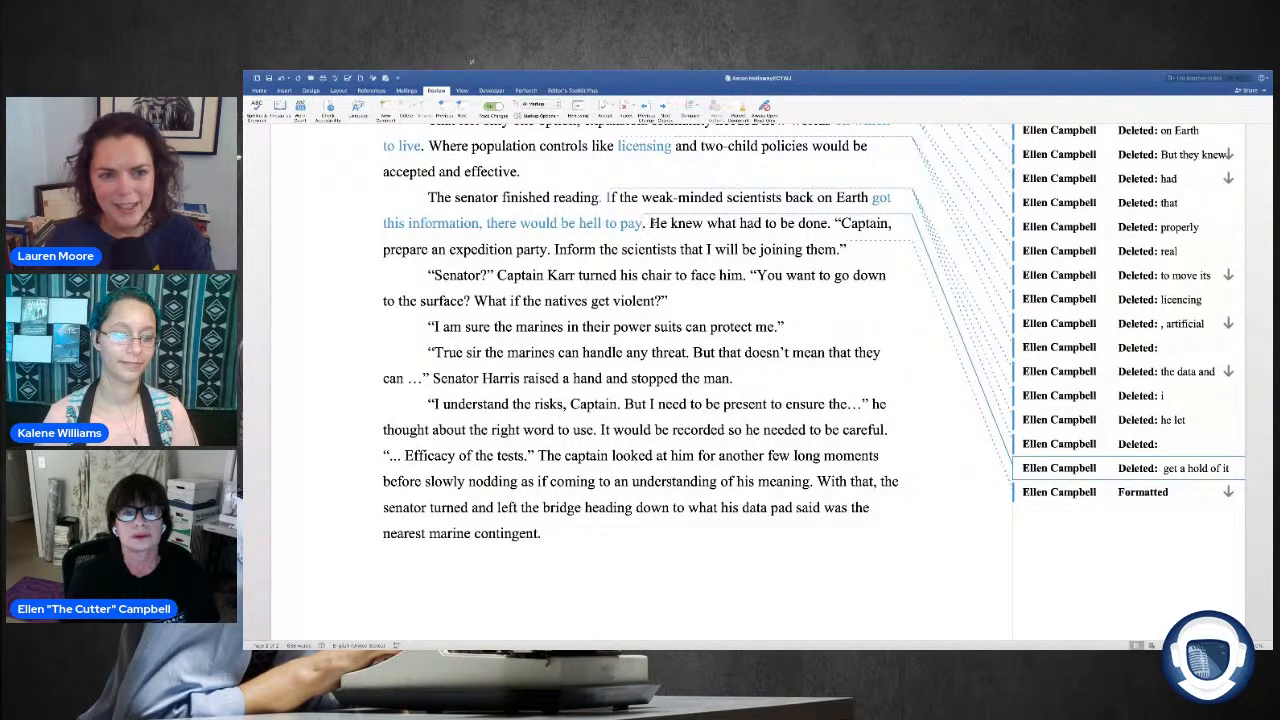
# Step: Try deleting "He knew what had to be done." and starting a new paragraph at "Captain", and undo both changes
pyautogui.hotkey('ctrl', 'shift', 'Right')
pyautogui.hotkey('ctrl', 'shift', 'Right')
pyautogui.hotkey('ctrl', 'shift', 'Right')
pyautogui.hotkey('ctrl', 'shift', 'Right')
pyautogui.hotkey('ctrl', 'shift', 'Right')
pyautogui.hotkey('ctrl', 'shift', 'Right')
pyautogui.hotkey('ctrl', 'shift', 'Right')
pyautogui.hotkey('ctrl', 'shift', 'Right')
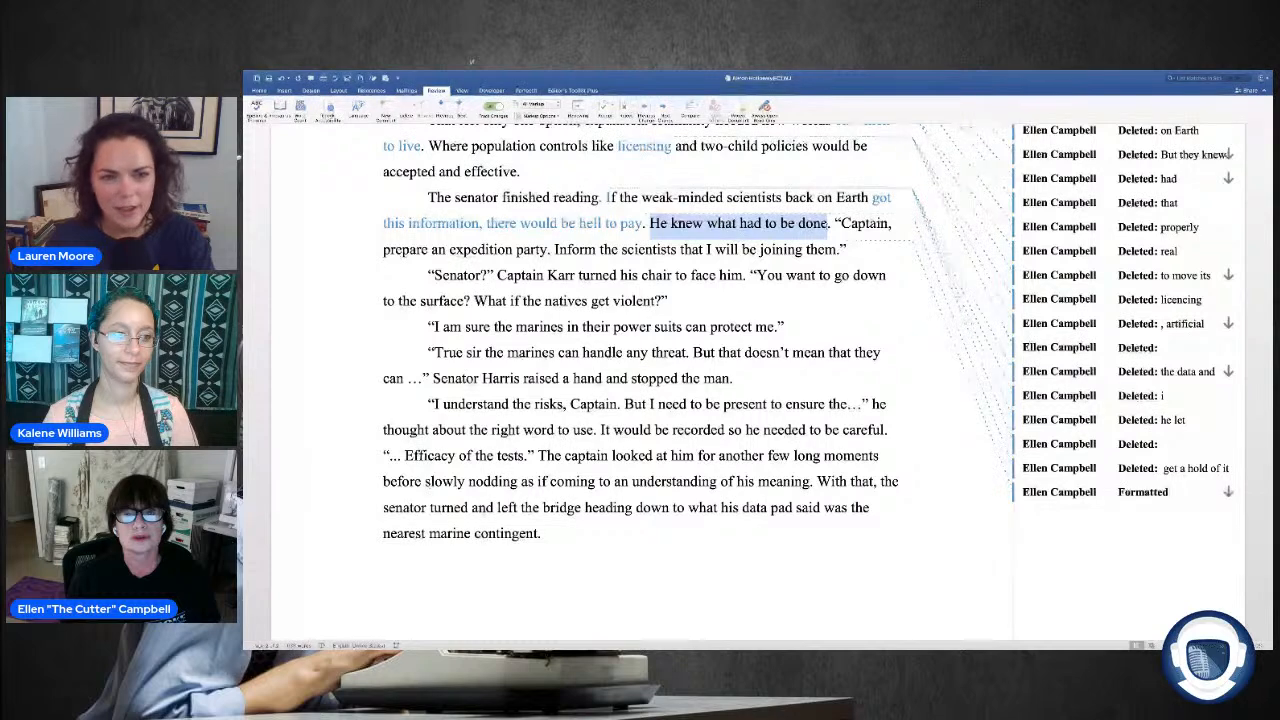
pyautogui.hotkey('shift', 'Right')
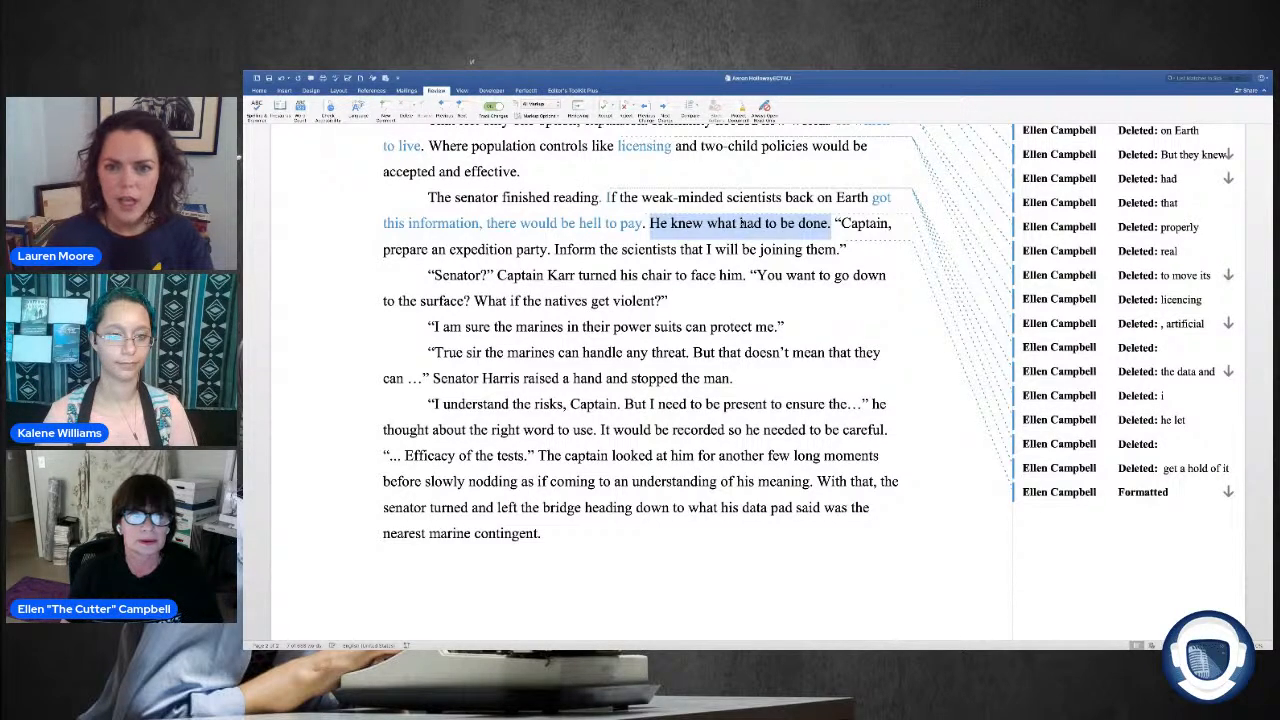
pyautogui.press('Delete')
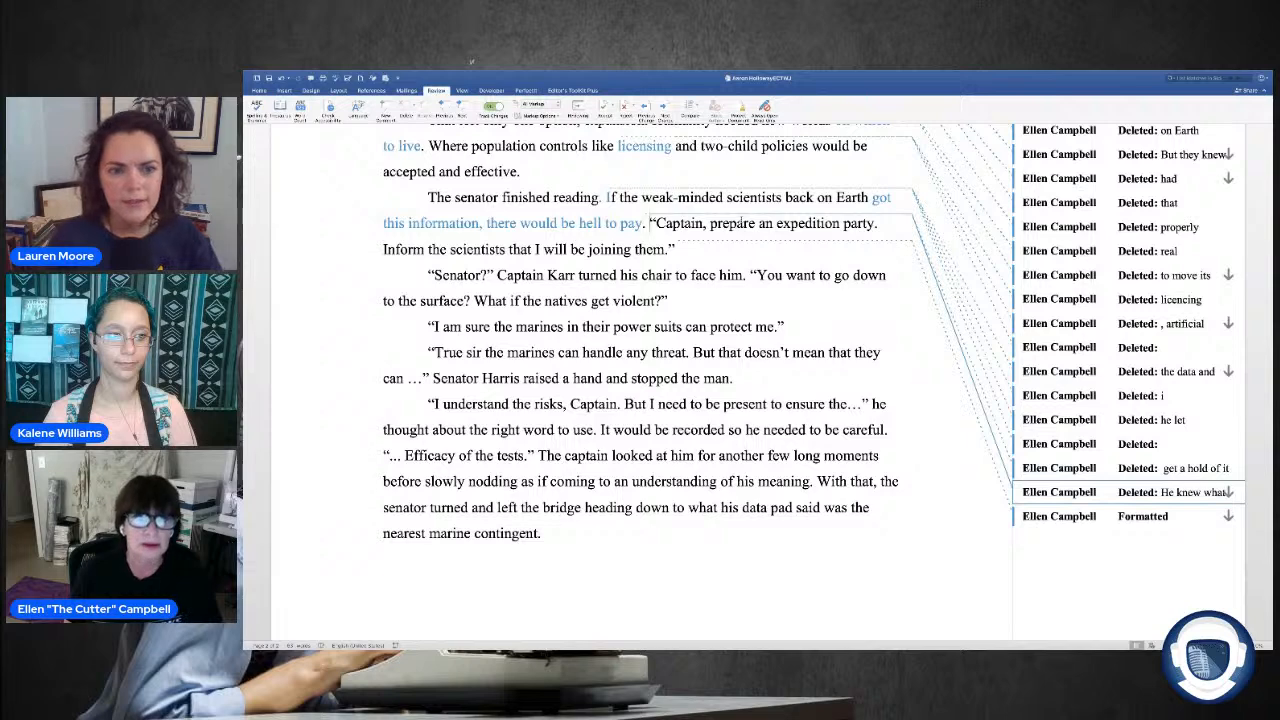
pyautogui.press('Return')
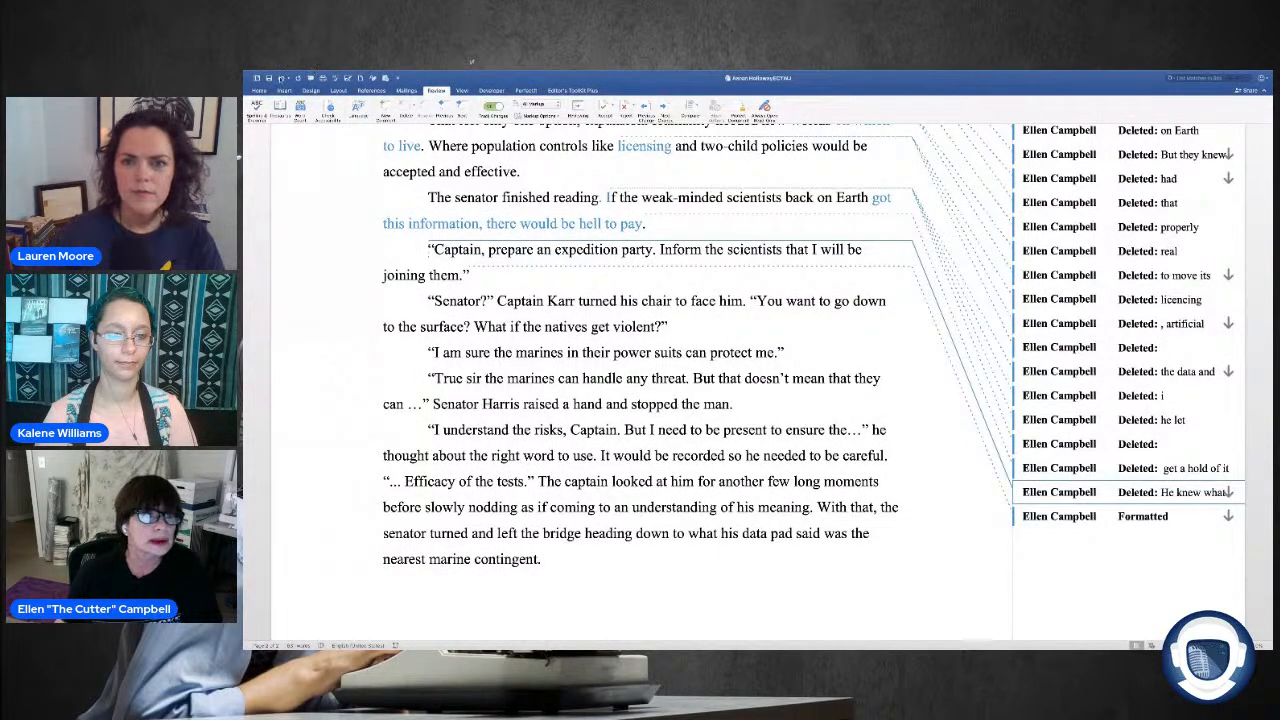
pyautogui.click(283, 78)
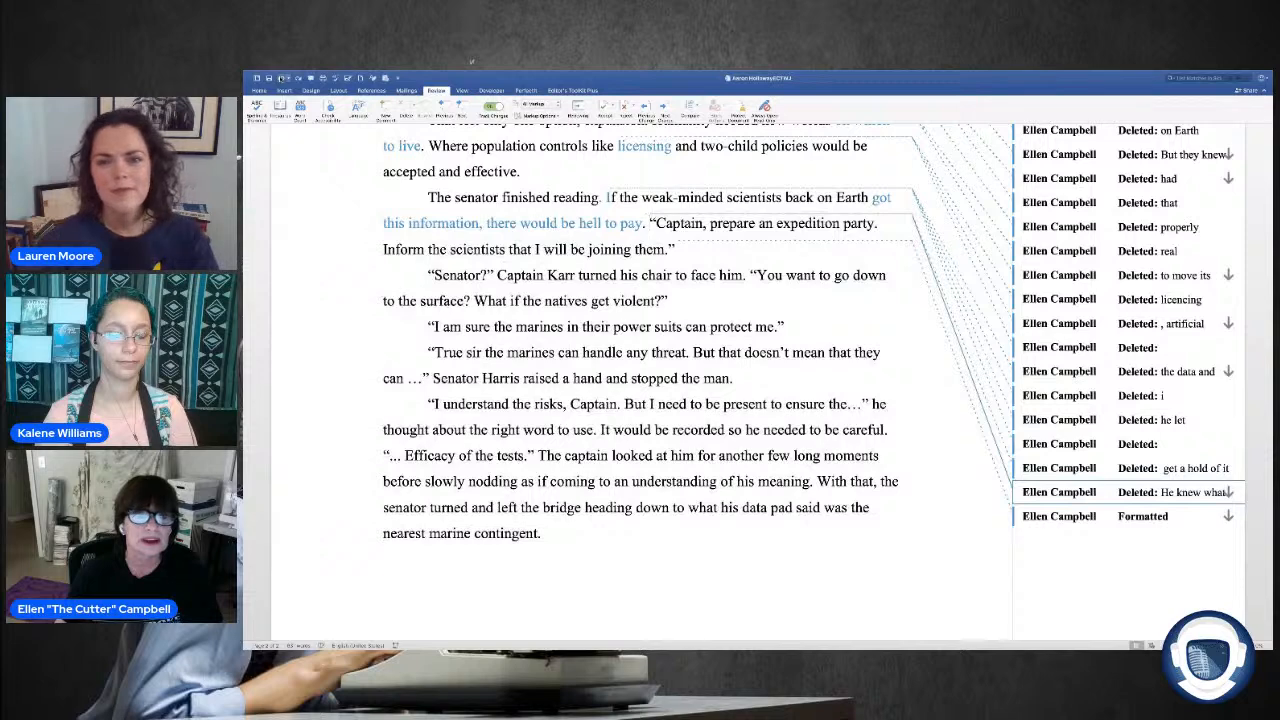
pyautogui.click(283, 78)
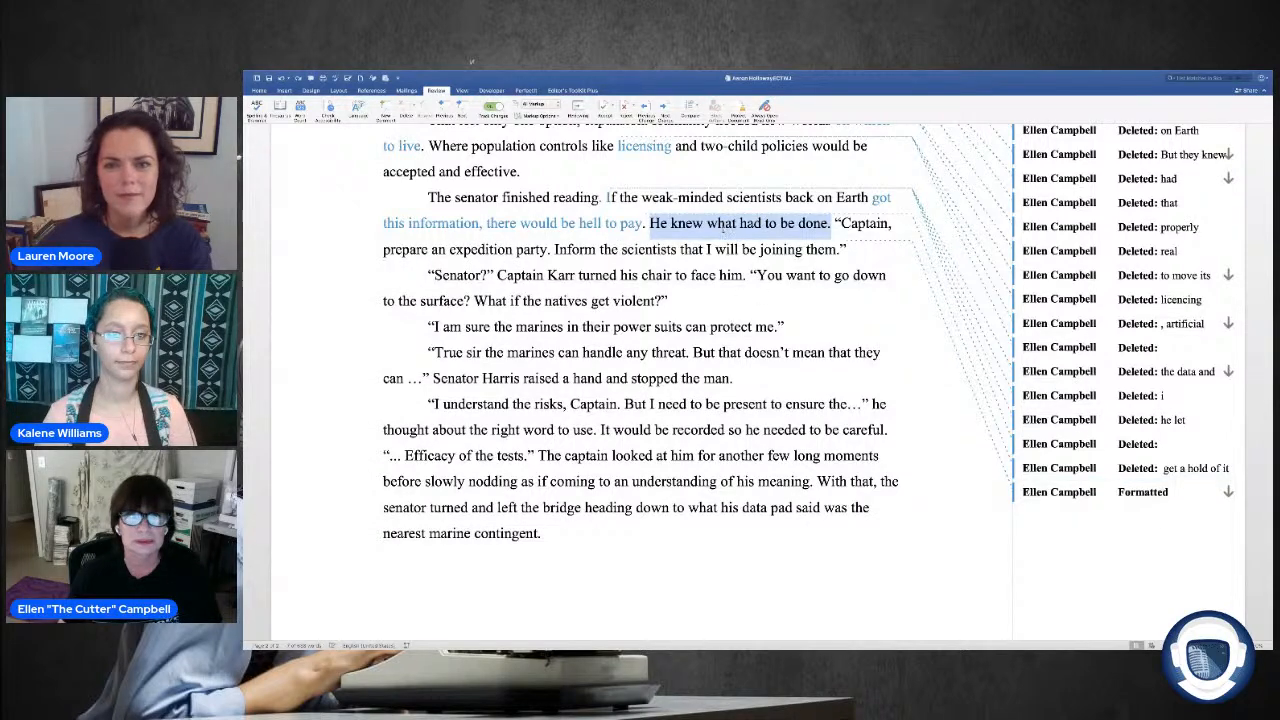
# Step: Start a new paragraph at "Captain, prepare an" after "He knew what had to be done." and replace "expedition" with "landing" before "party"
pyautogui.click(723, 226)
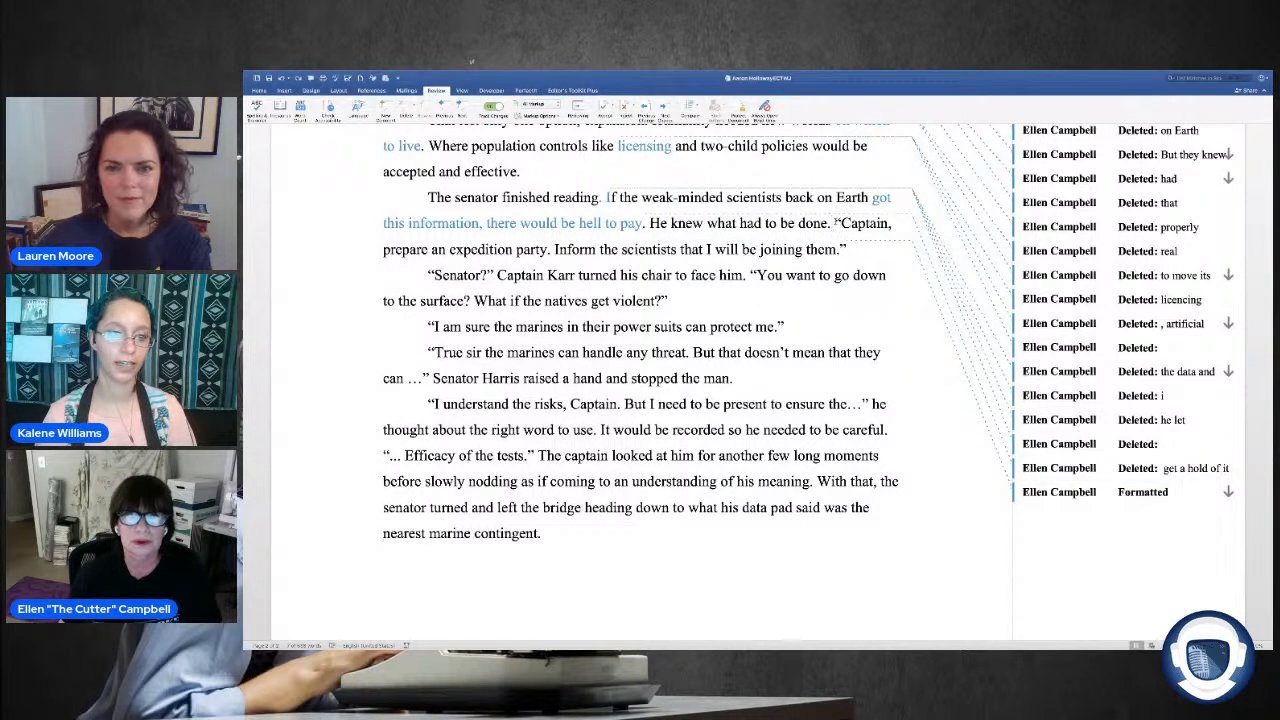
pyautogui.press('Return')
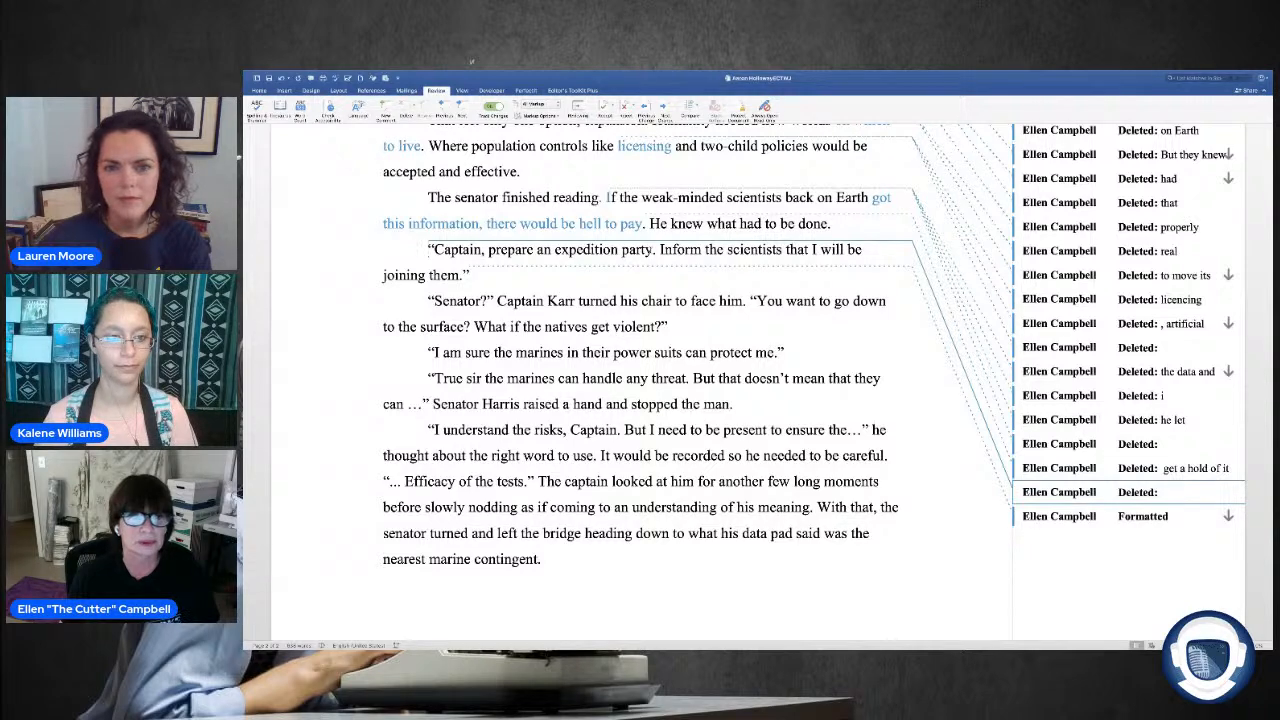
pyautogui.click(653, 250)
pyautogui.hotkey('ctrl', 'shift', 'Left')
pyautogui.hotkey('ctrl', 'shift', 'Left')
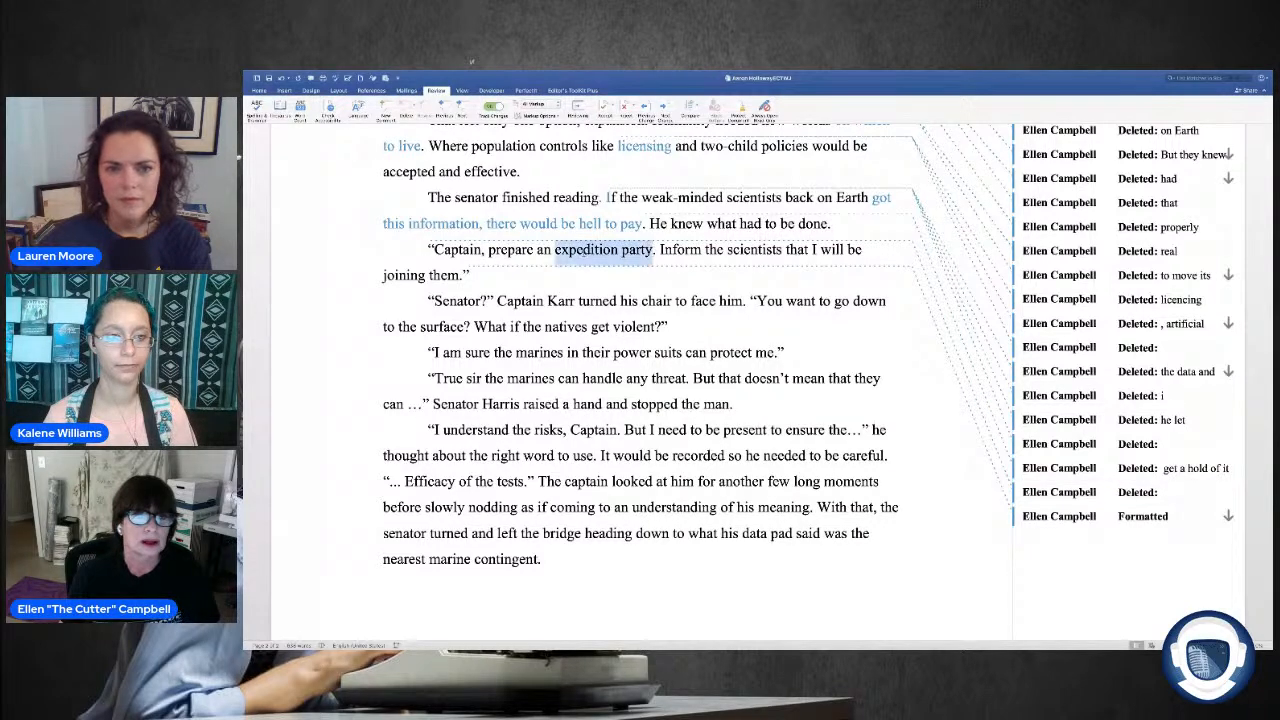
pyautogui.click(618, 252)
pyautogui.moveTo(618, 252); pyautogui.dragTo(554, 255)
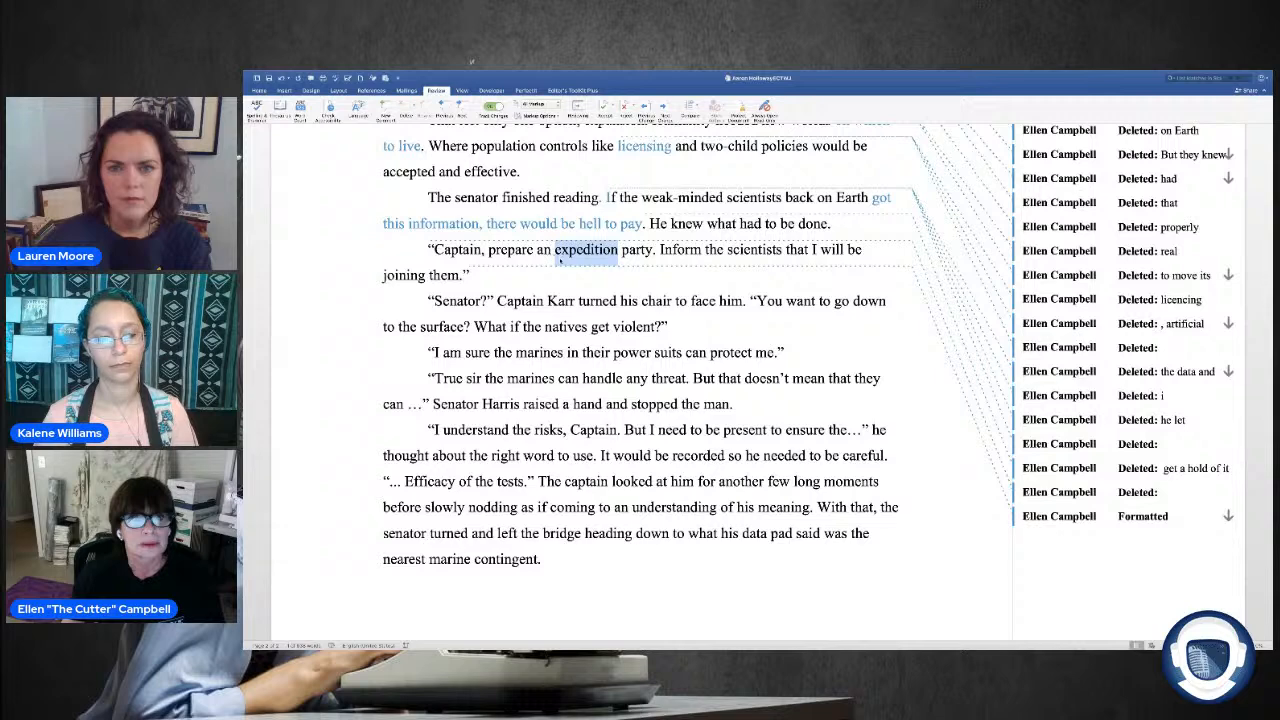
pyautogui.press('BackSpace')
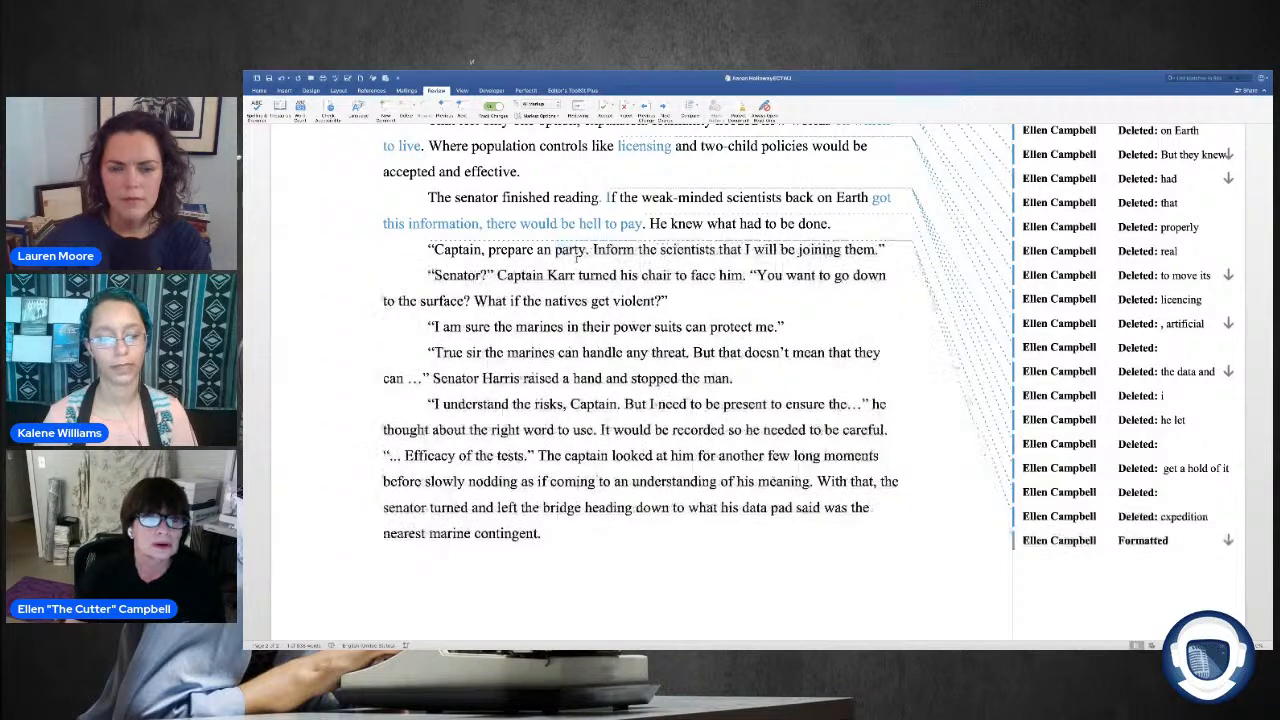
pyautogui.write('land')
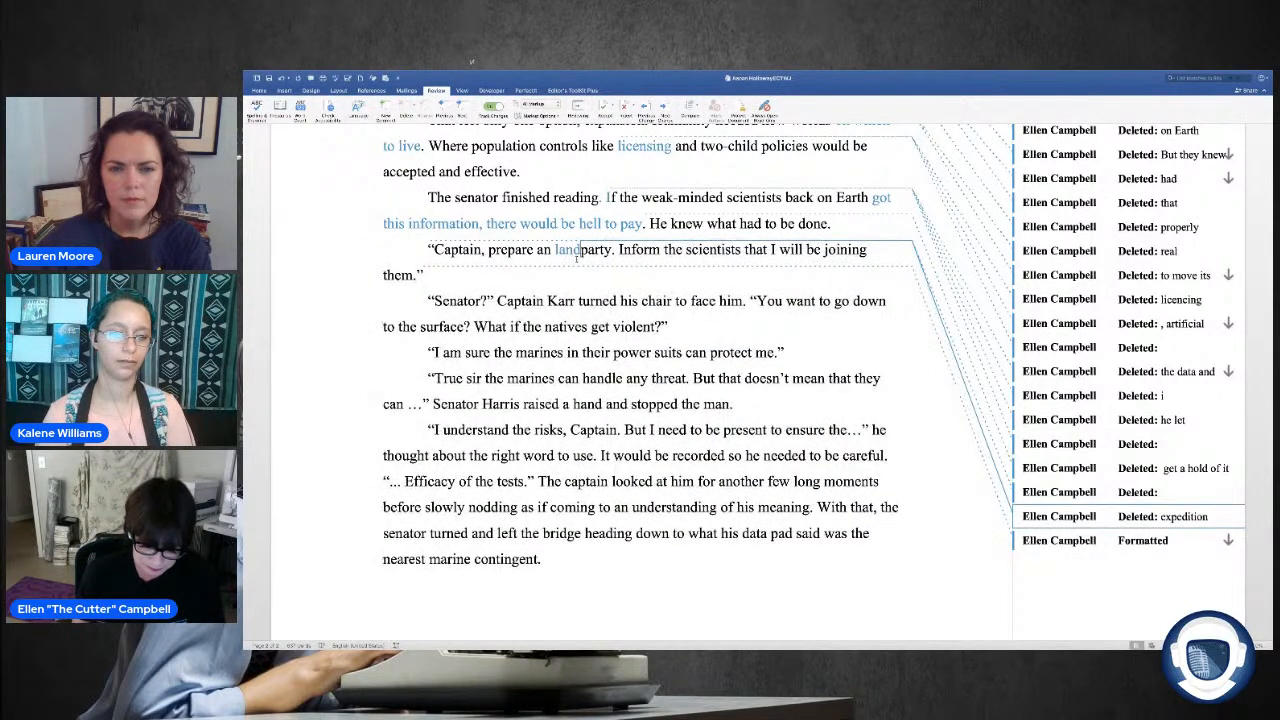
pyautogui.write('ing')
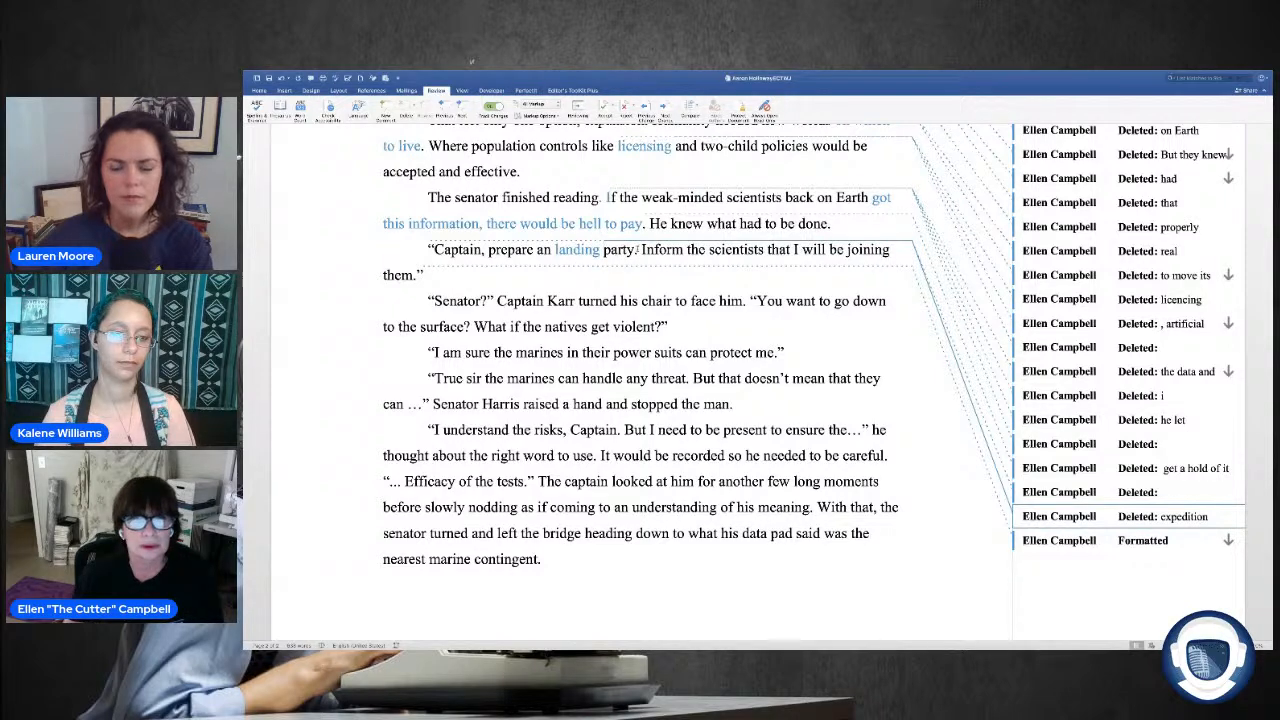
# Step: Delete "Inform the scientists that" after "landing party", ending that sentence with a period, and change "an" to "a" before "landing"
pyautogui.moveTo(637, 249); pyautogui.dragTo(795, 250)
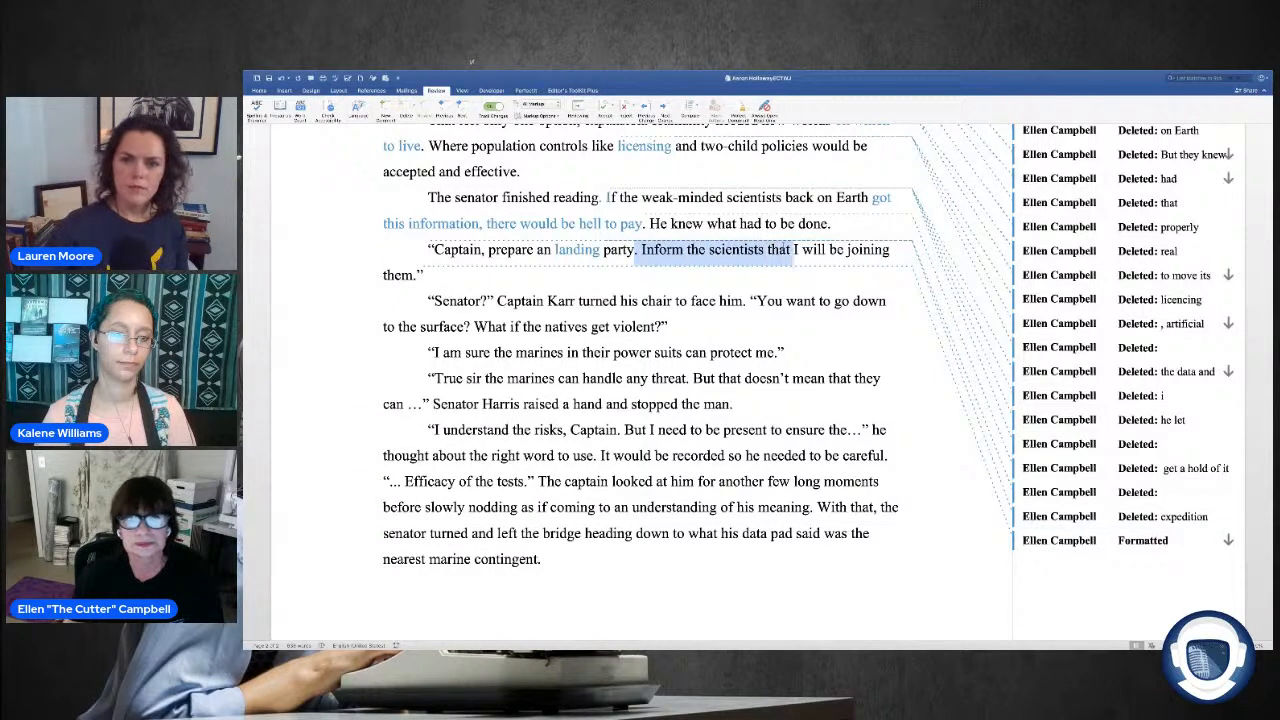
pyautogui.press('Delete')
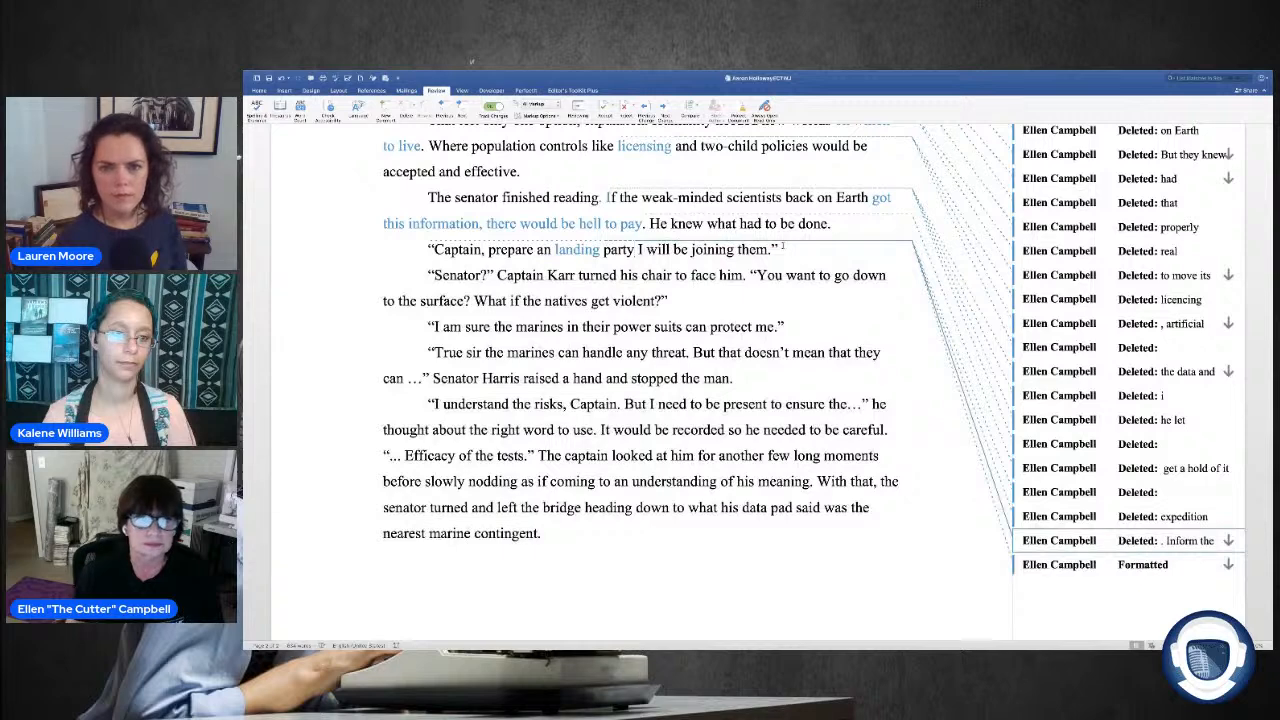
pyautogui.write('.')
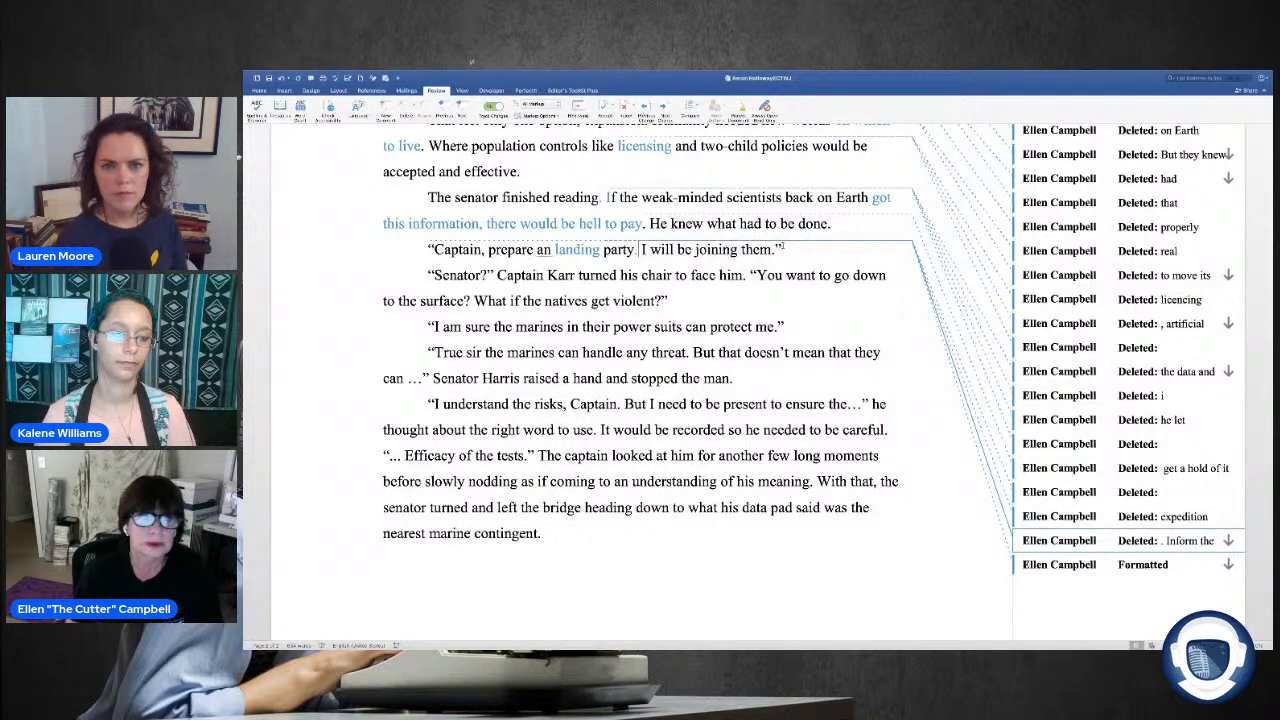
pyautogui.click(551, 250)
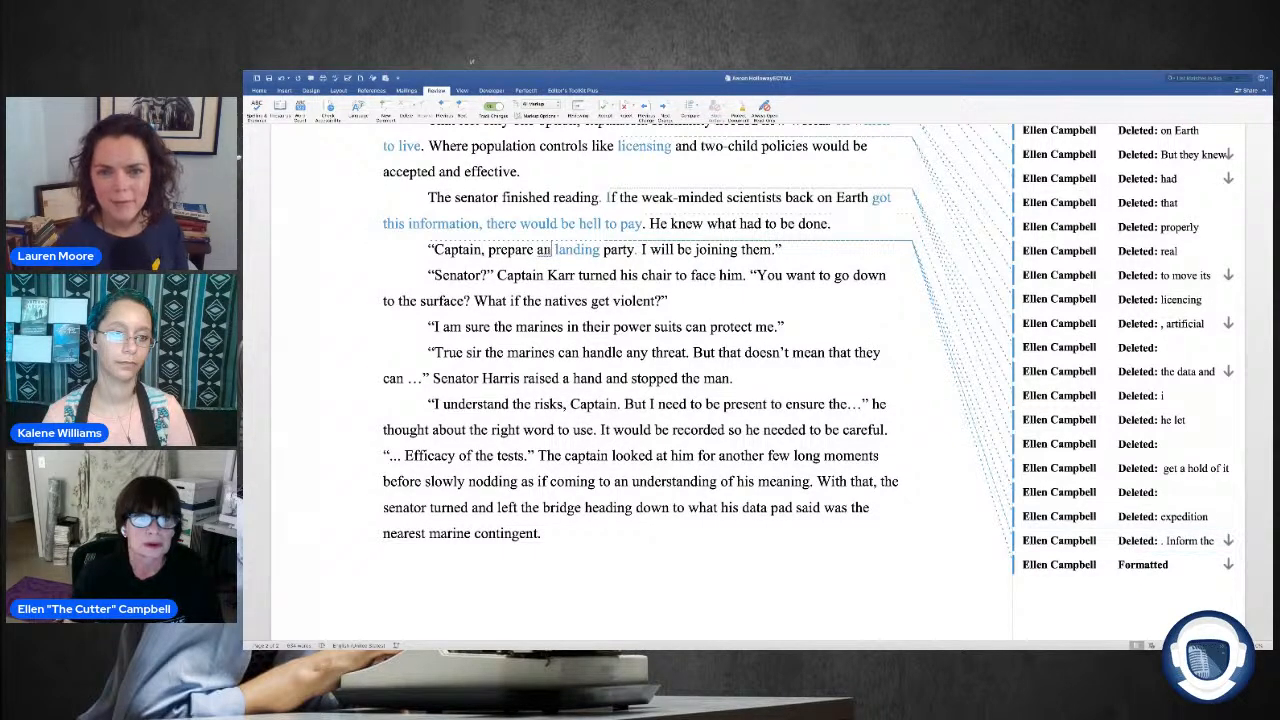
pyautogui.press('BackSpace')
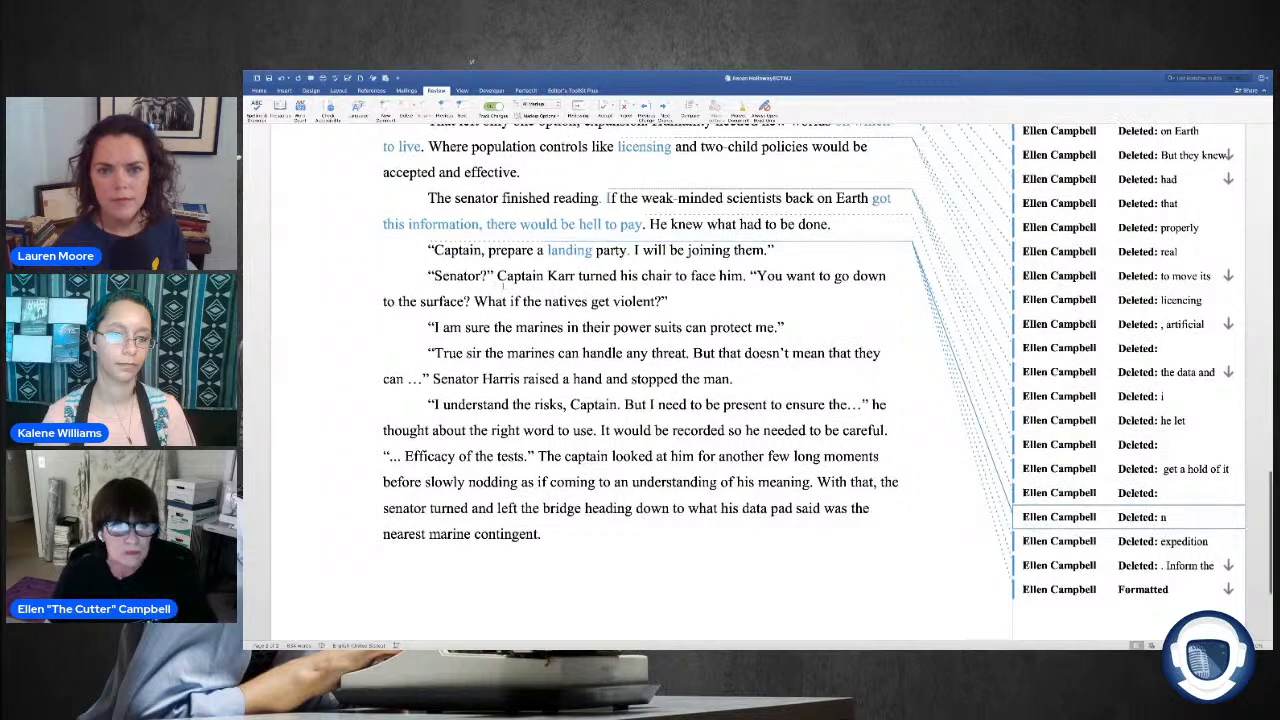
# Step: Replace "get" with "are" in the captain's question "What if the natives get violent?"
pyautogui.click(600, 302)
pyautogui.write('gare')
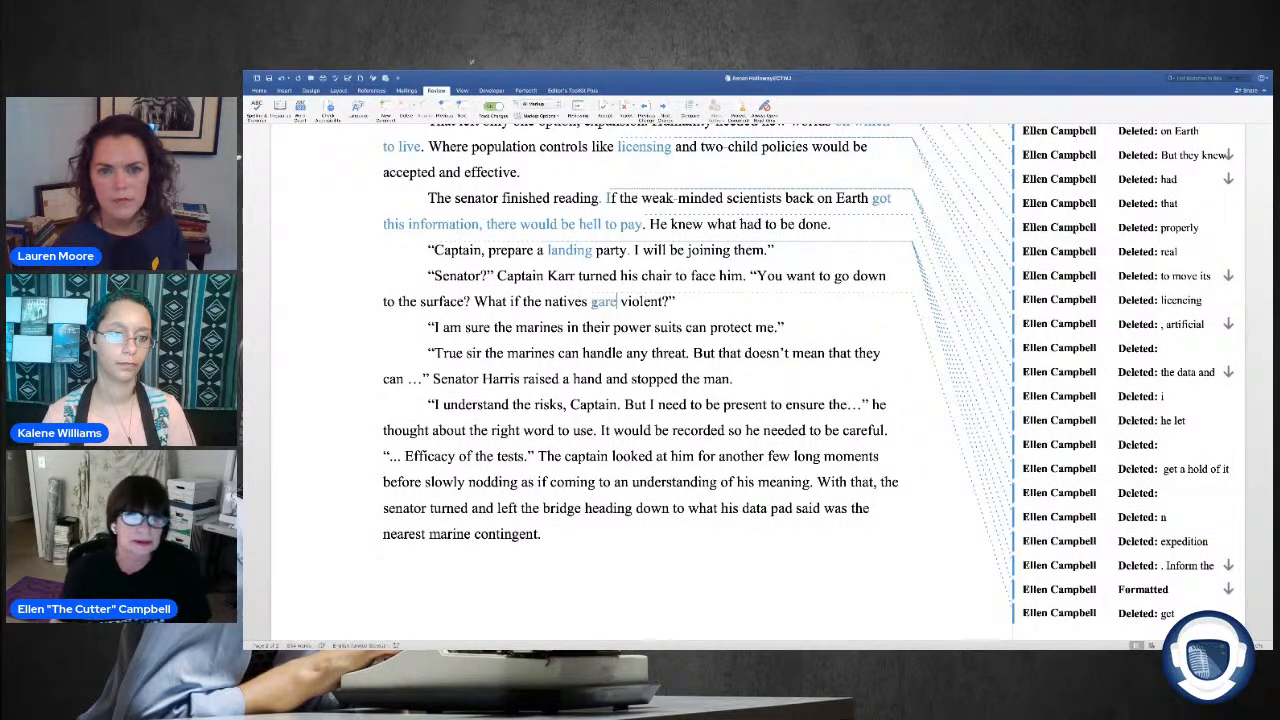
pyautogui.scroll(2, 600, 302)
pyautogui.scroll(1, 595, 303)
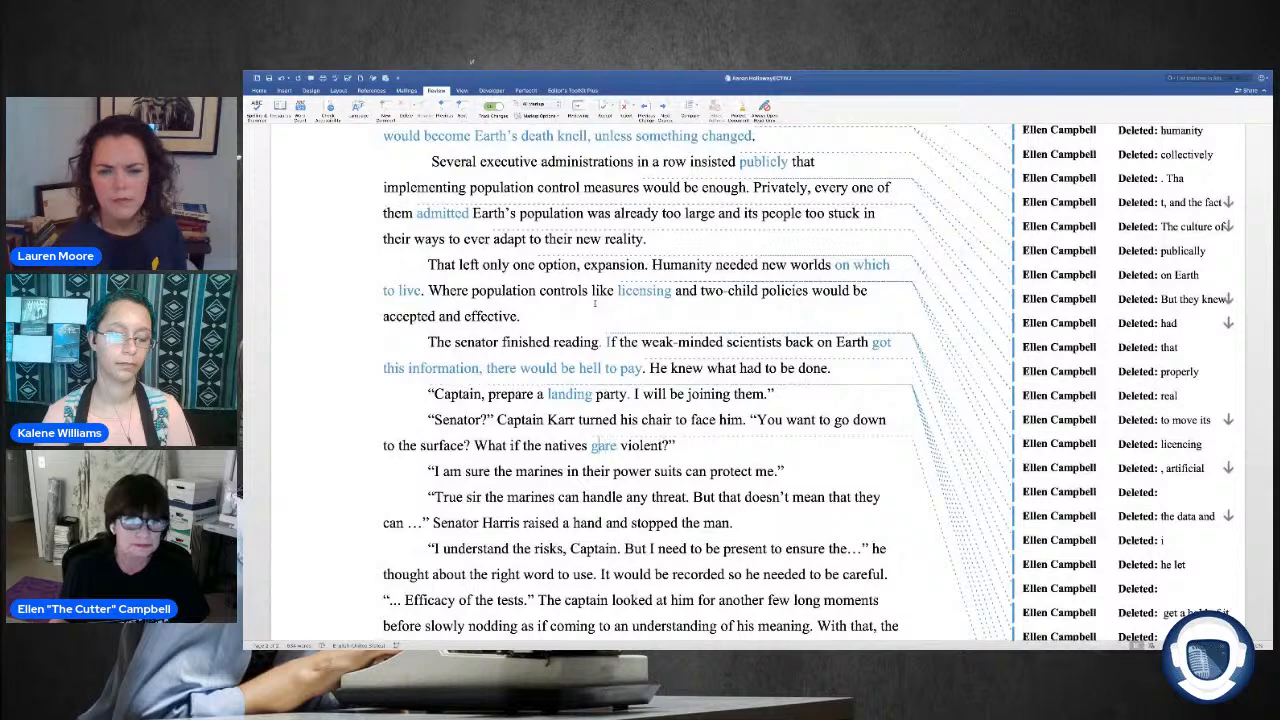
pyautogui.press('BackSpace')
# Step: Contract "I am" to "I'm" in the senator's line about the marines protecting him
pyautogui.scroll(-4, 620, 277)
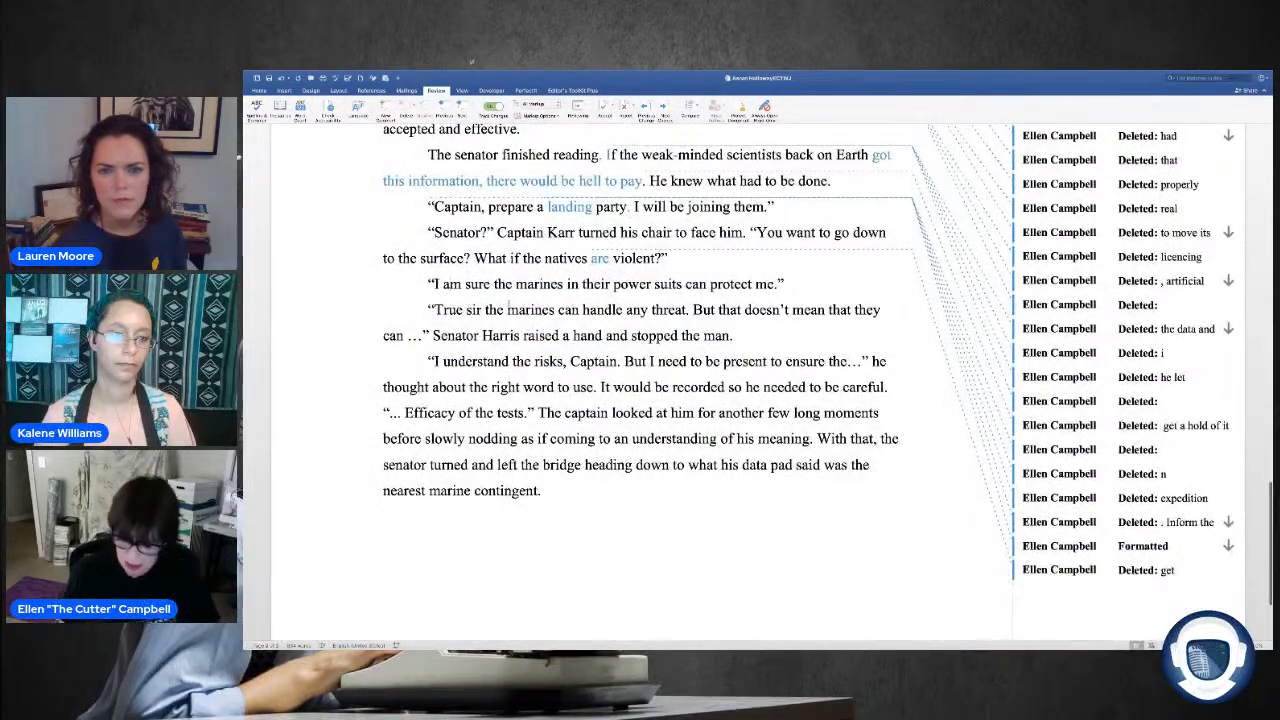
pyautogui.press('BackSpace')
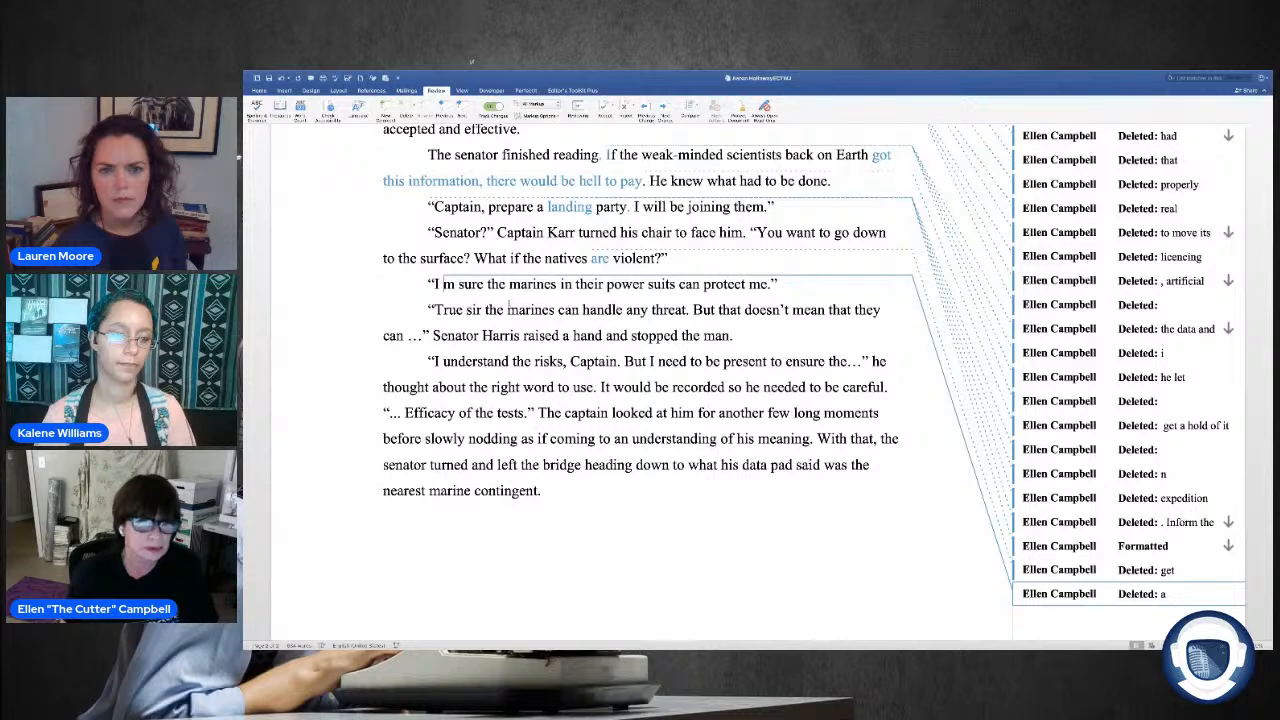
pyautogui.write("'")
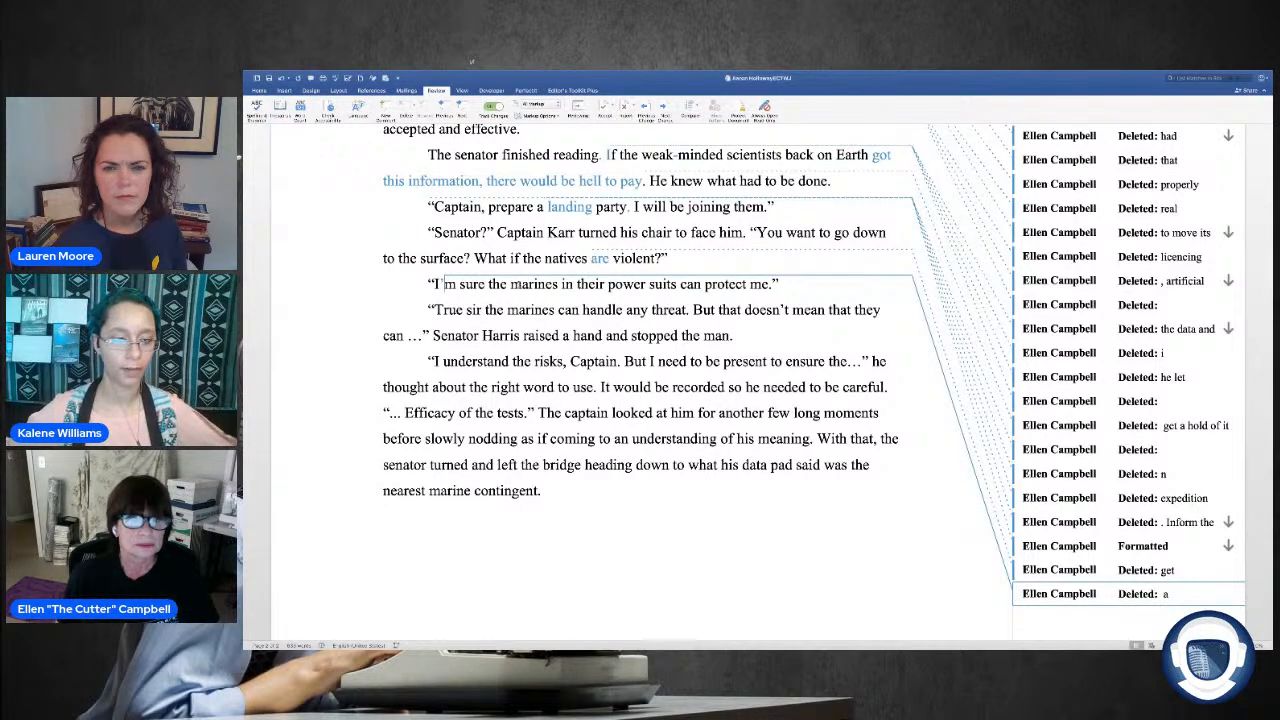
# Step: Try moving "in their power suits" to after "protect me," in the senator's line about the marines, and undo the insertion
pyautogui.doubleClick(590, 284)
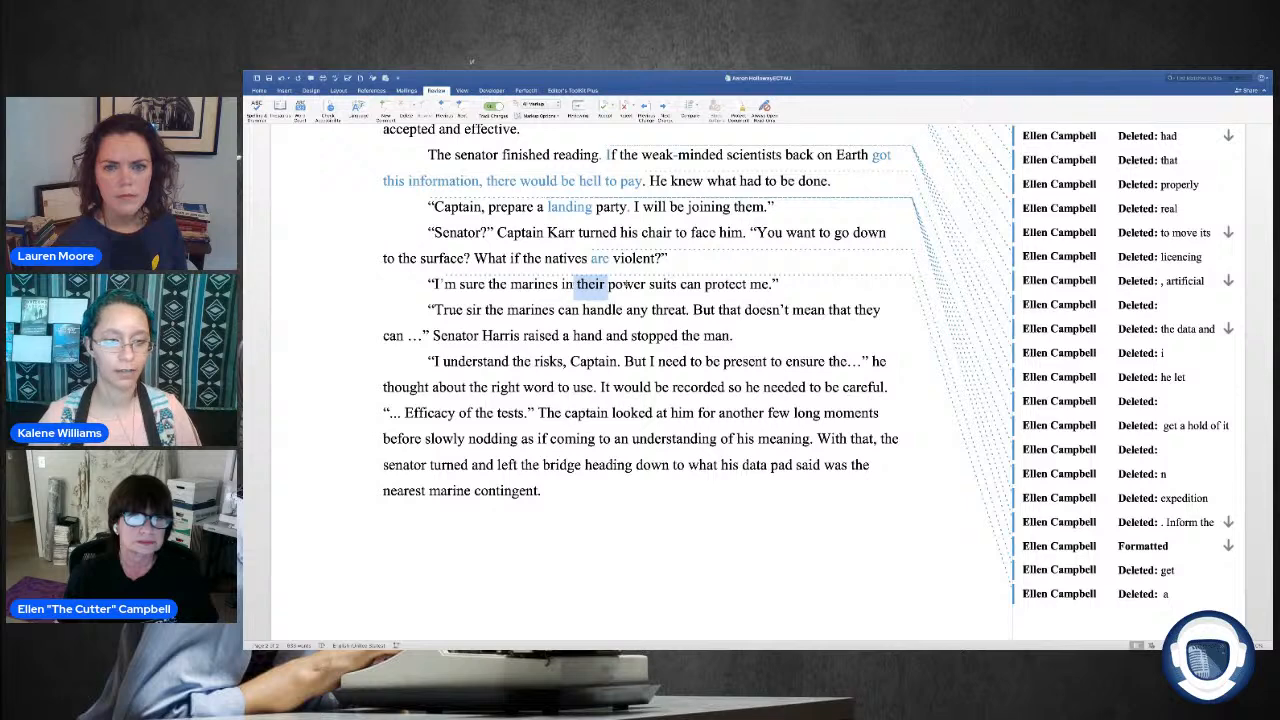
pyautogui.moveTo(680, 286); pyautogui.dragTo(562, 286)
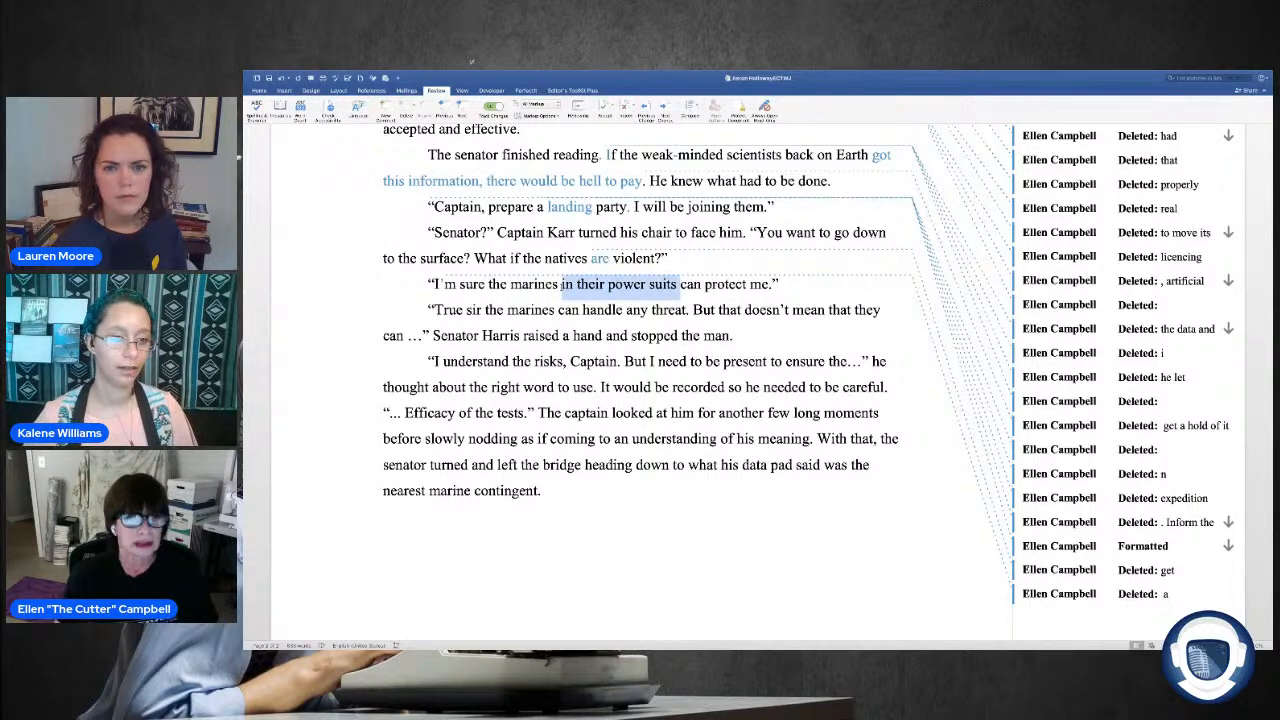
pyautogui.rightClick(602, 286)
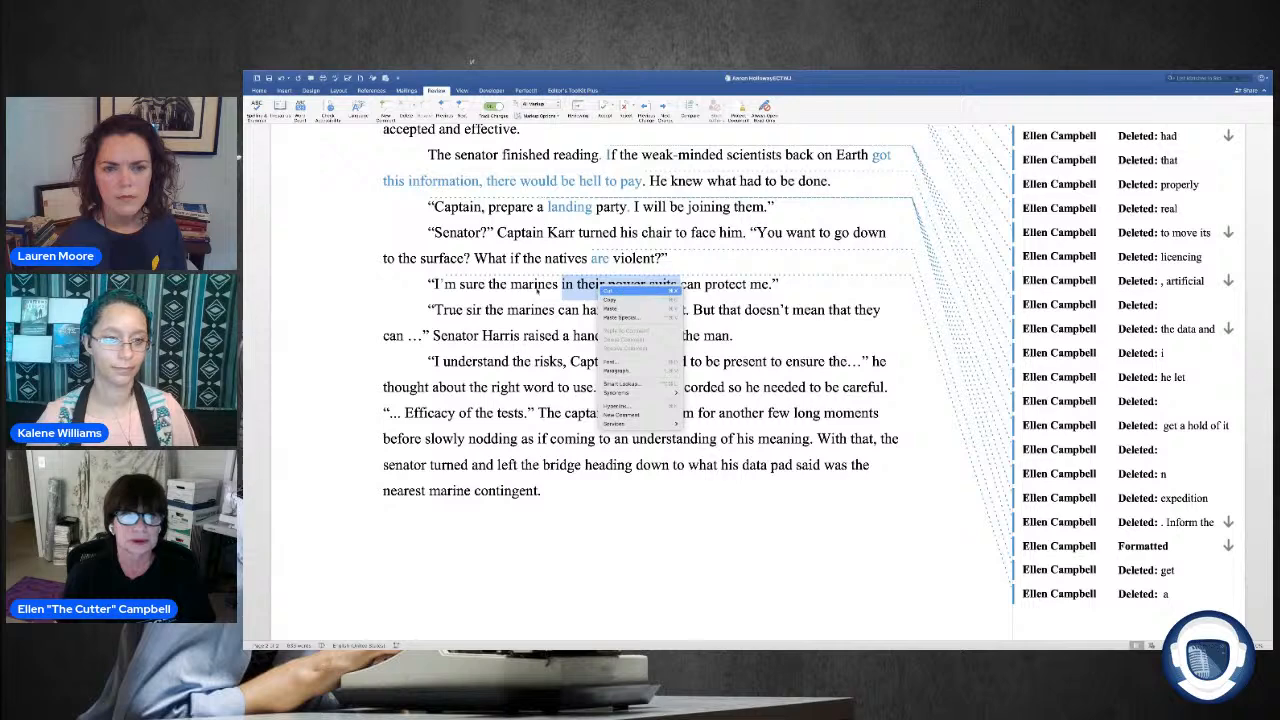
pyautogui.click(607, 290)
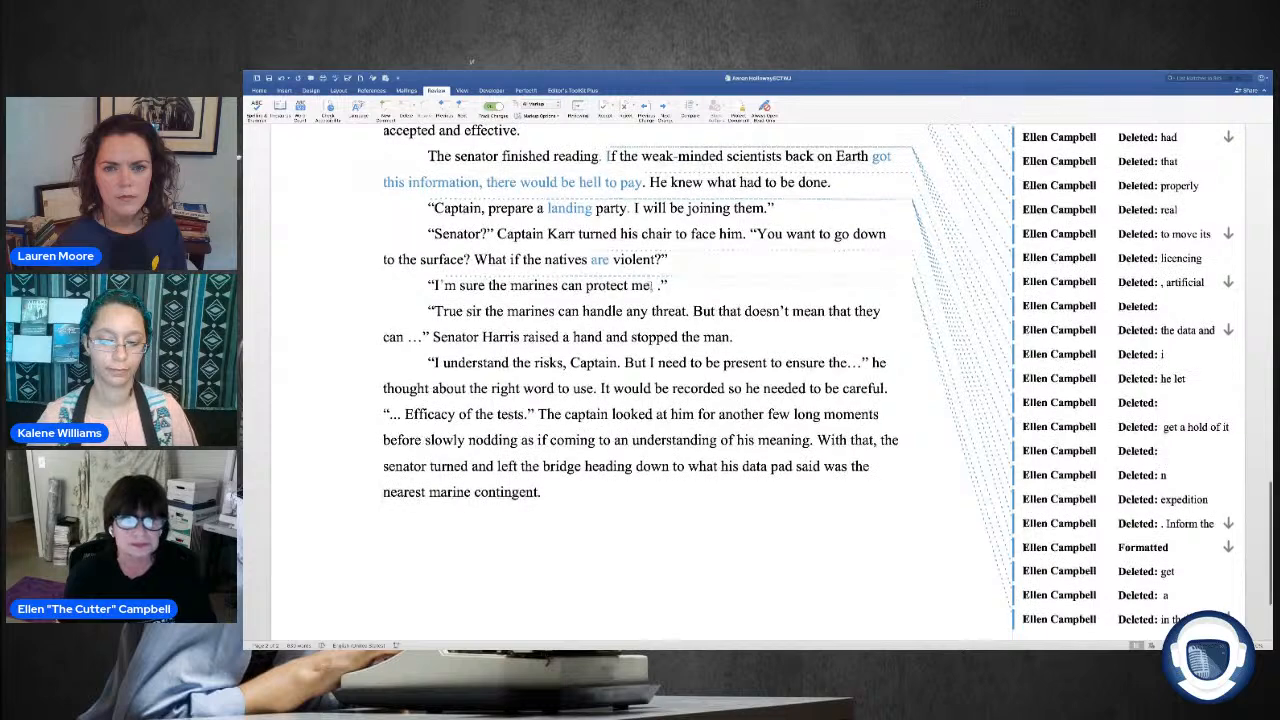
pyautogui.rightClick(655, 285)
pyautogui.click(669, 309)
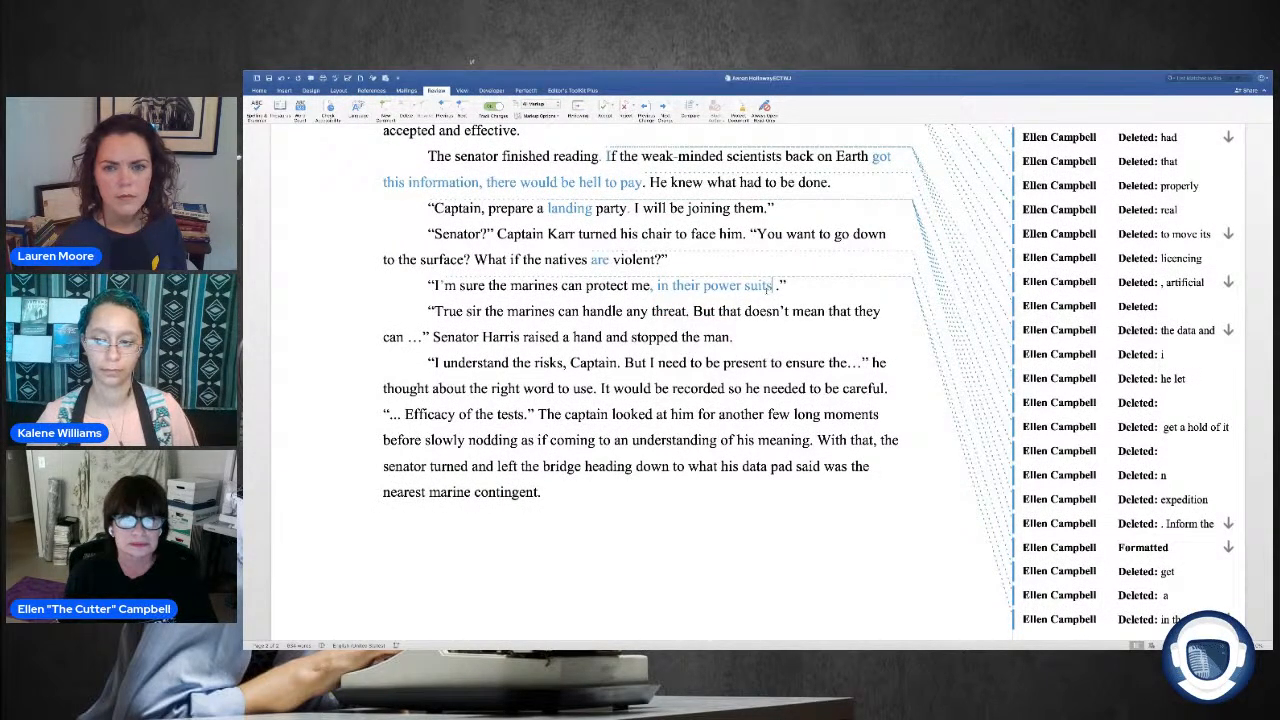
pyautogui.hotkey('ctrl', 'z')
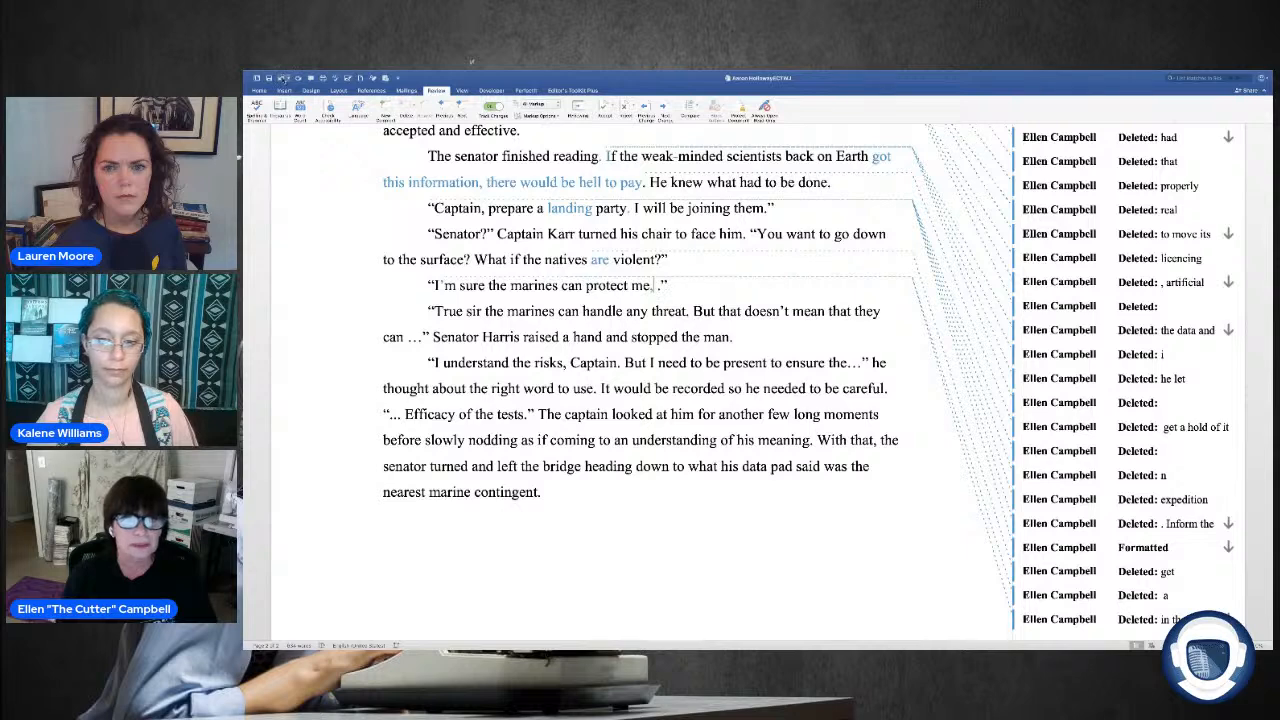
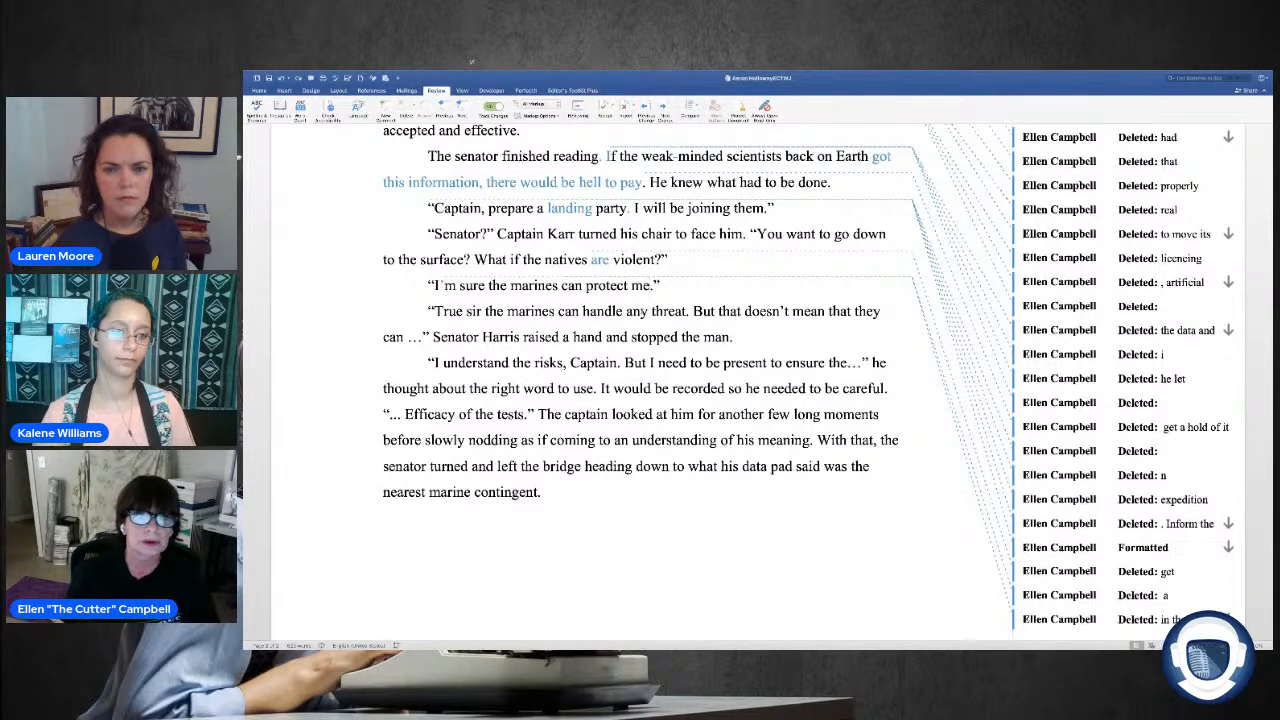
# Step: Rewrite the captain's sentence "True sir the marines can handle any threat." as "The Marines are capable, that's true."
pyautogui.moveTo(690, 311); pyautogui.dragTo(441, 317)
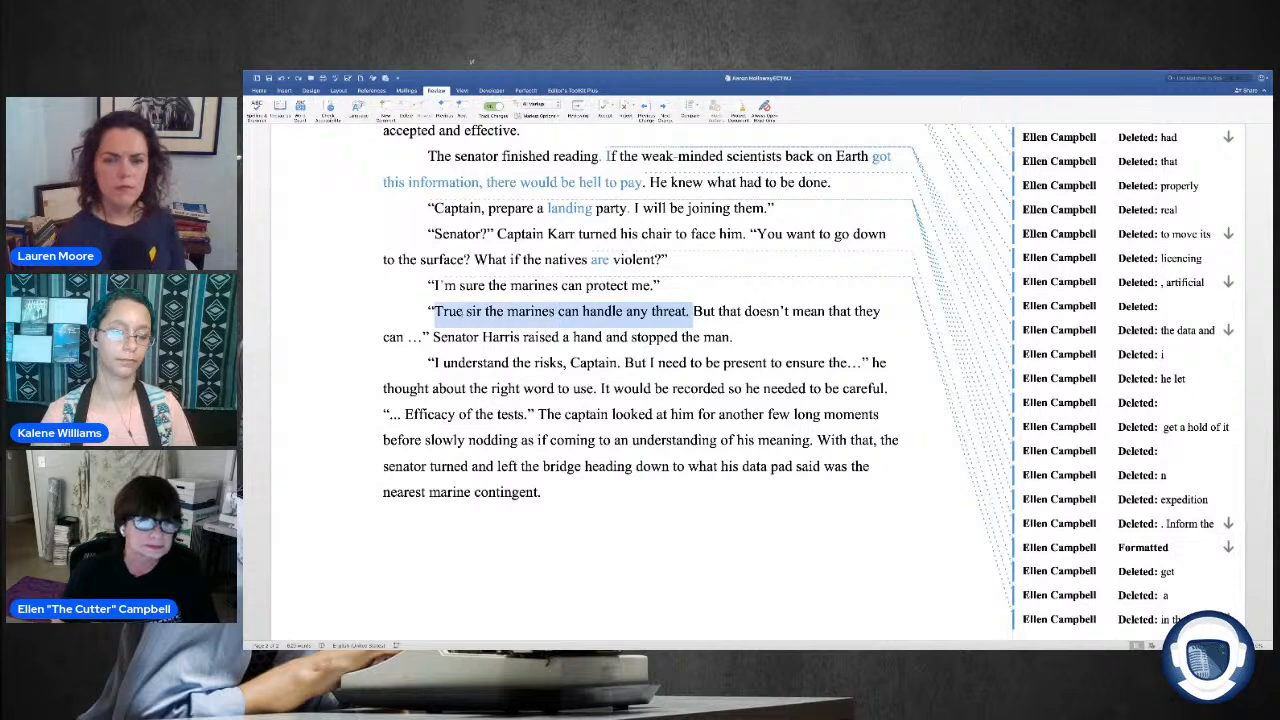
pyautogui.press('BackSpace')
pyautogui.write('The ma')
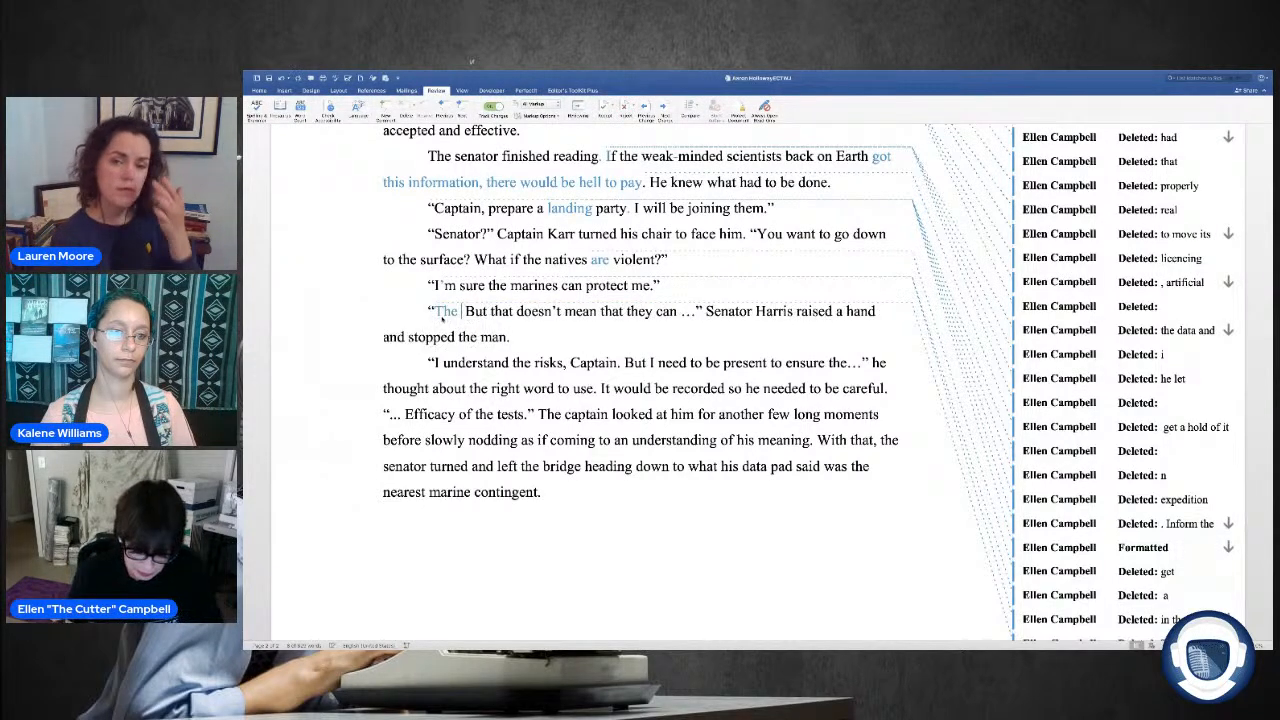
pyautogui.press('BackSpace')
pyautogui.press('BackSpace')
pyautogui.press('BackSpace')
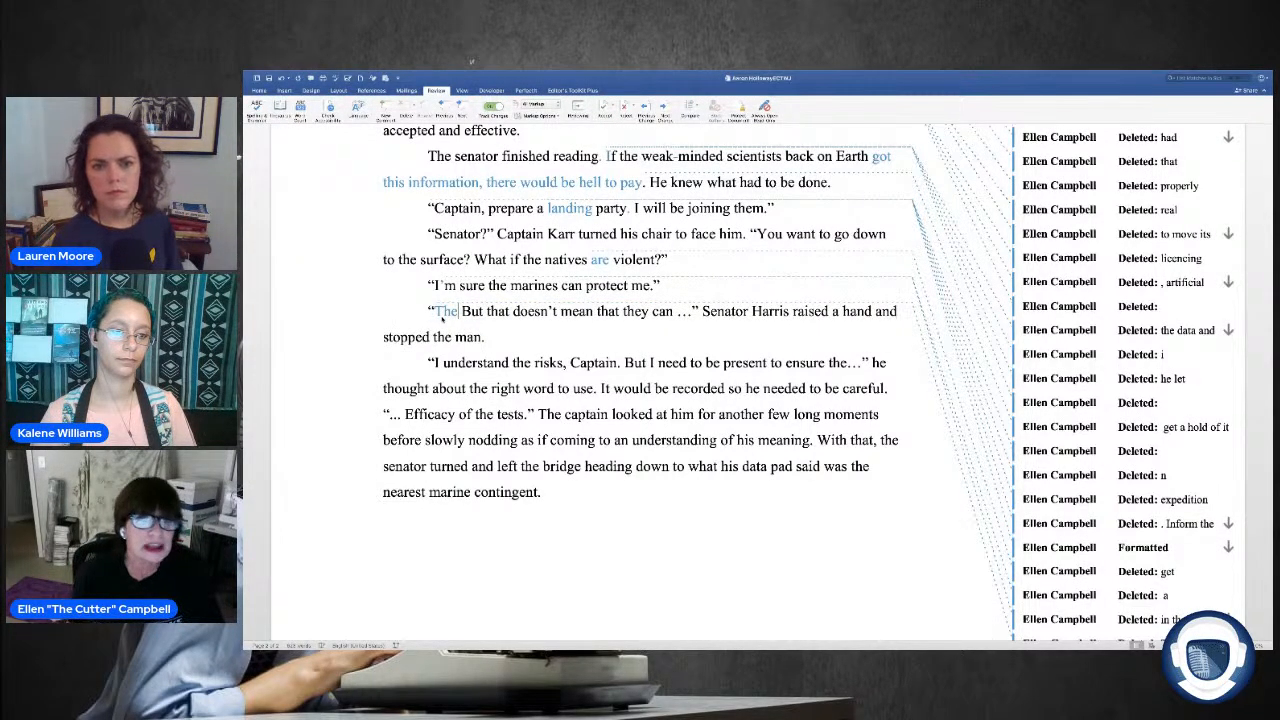
pyautogui.write('Marie')
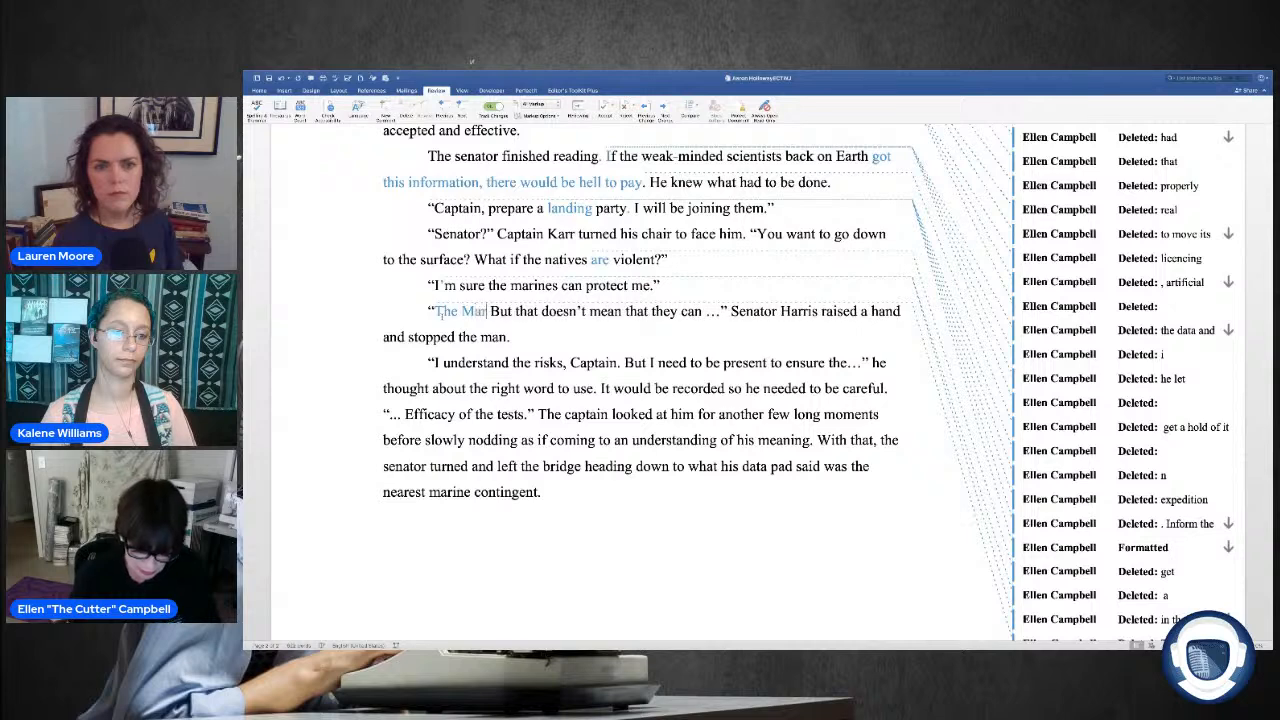
pyautogui.press('BackSpace')
pyautogui.press('BackSpace')
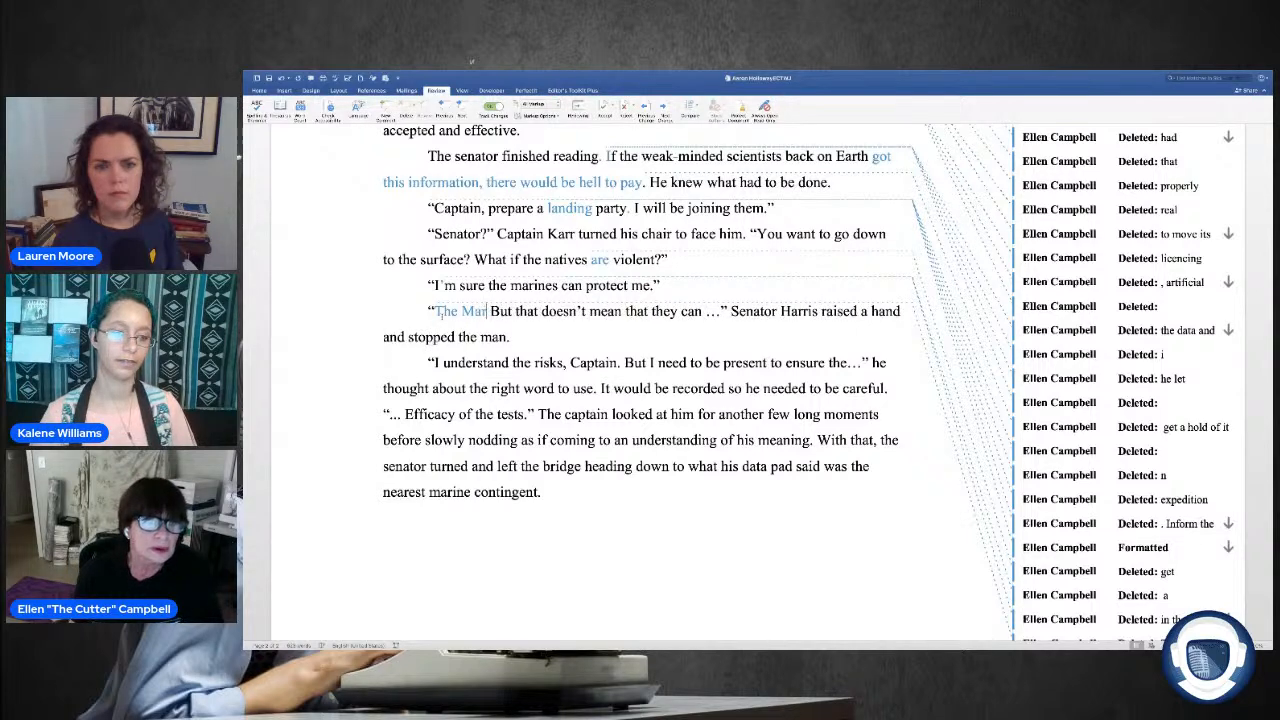
pyautogui.write('ine')
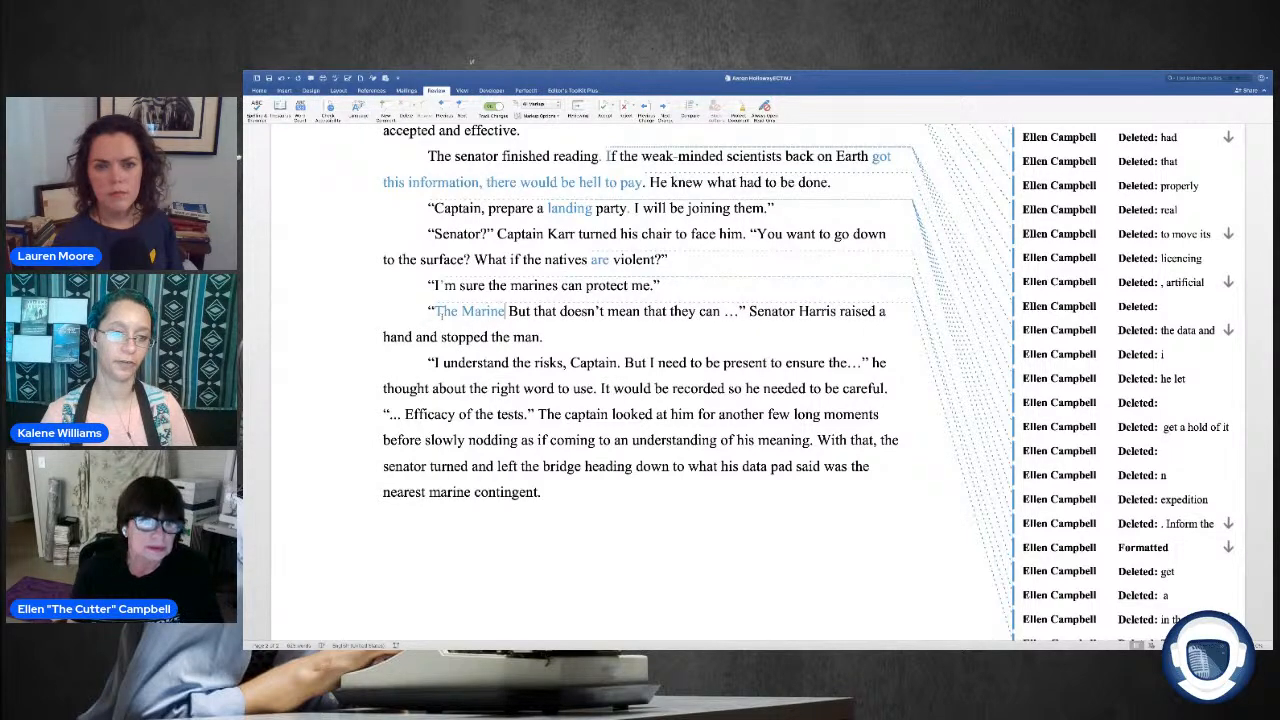
pyautogui.write('s')
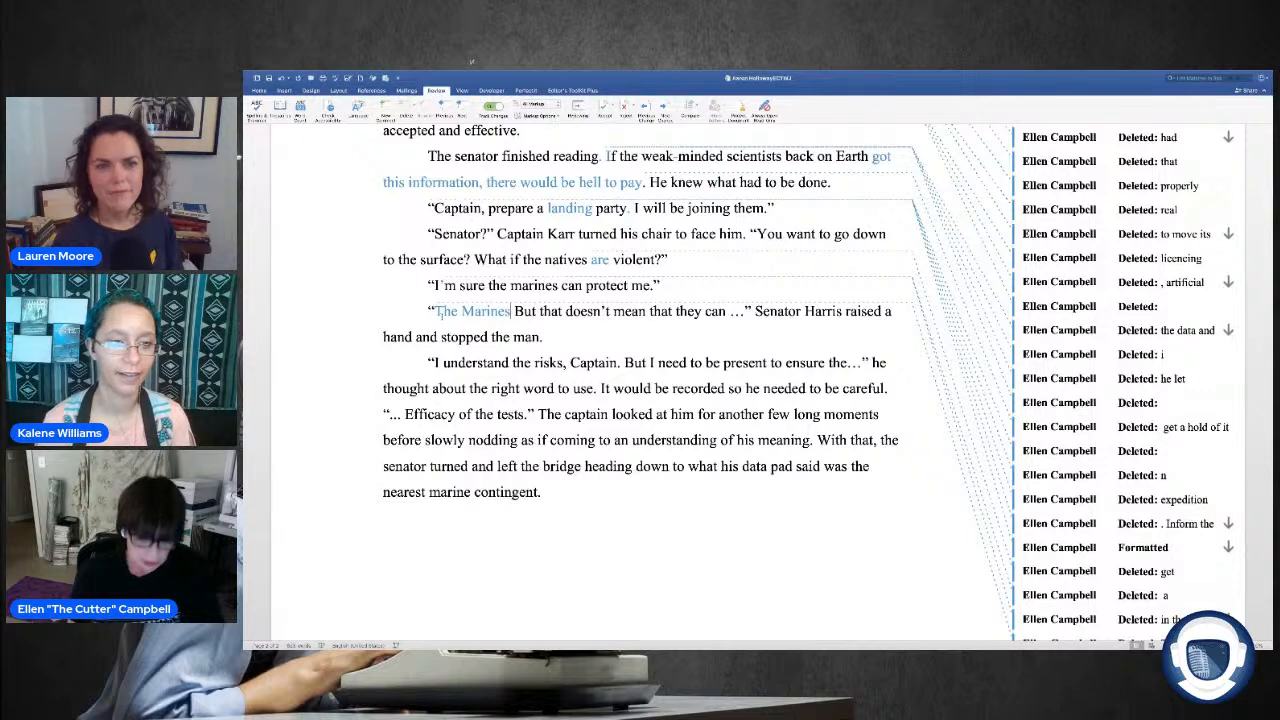
pyautogui.write(' are ')
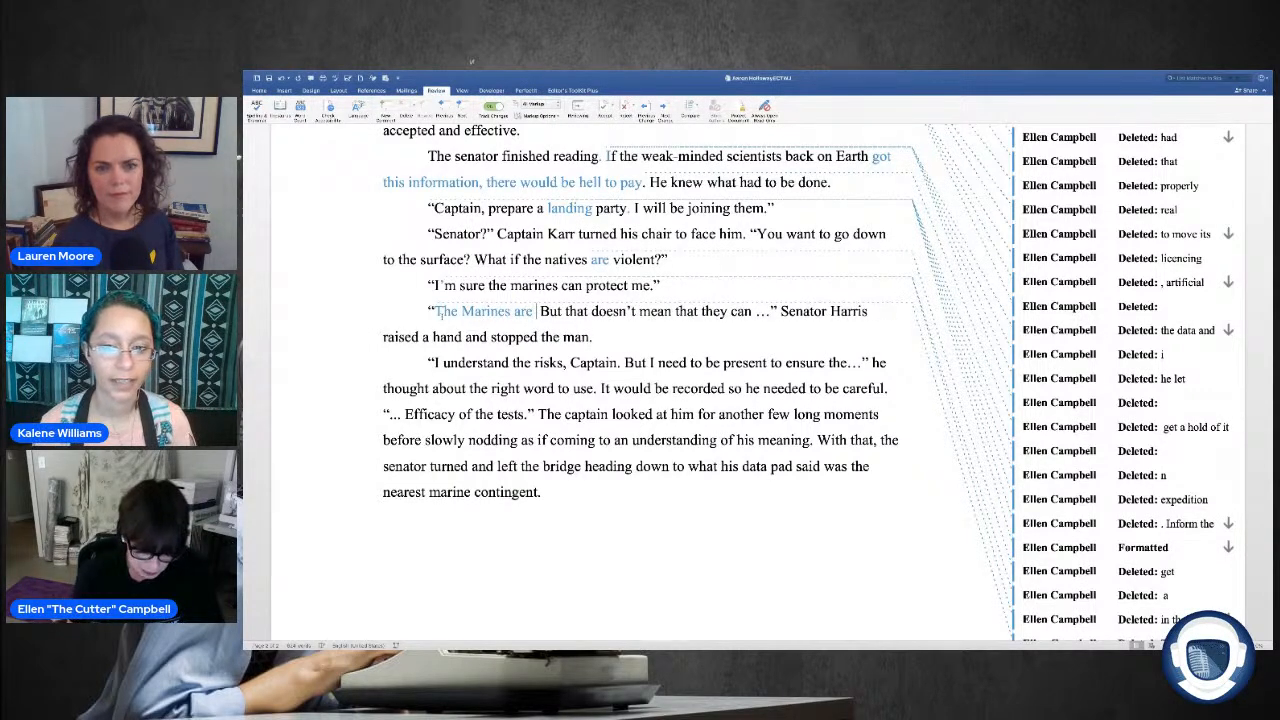
pyautogui.write('capabl')
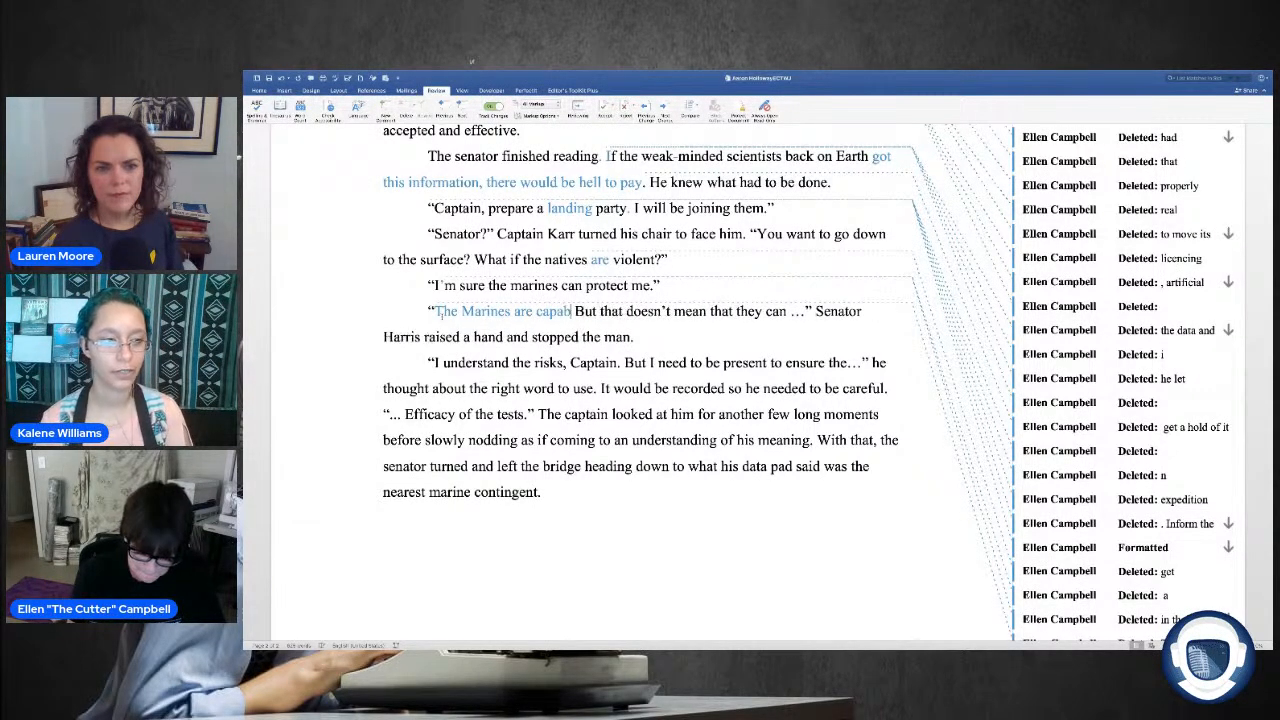
pyautogui.write('e')
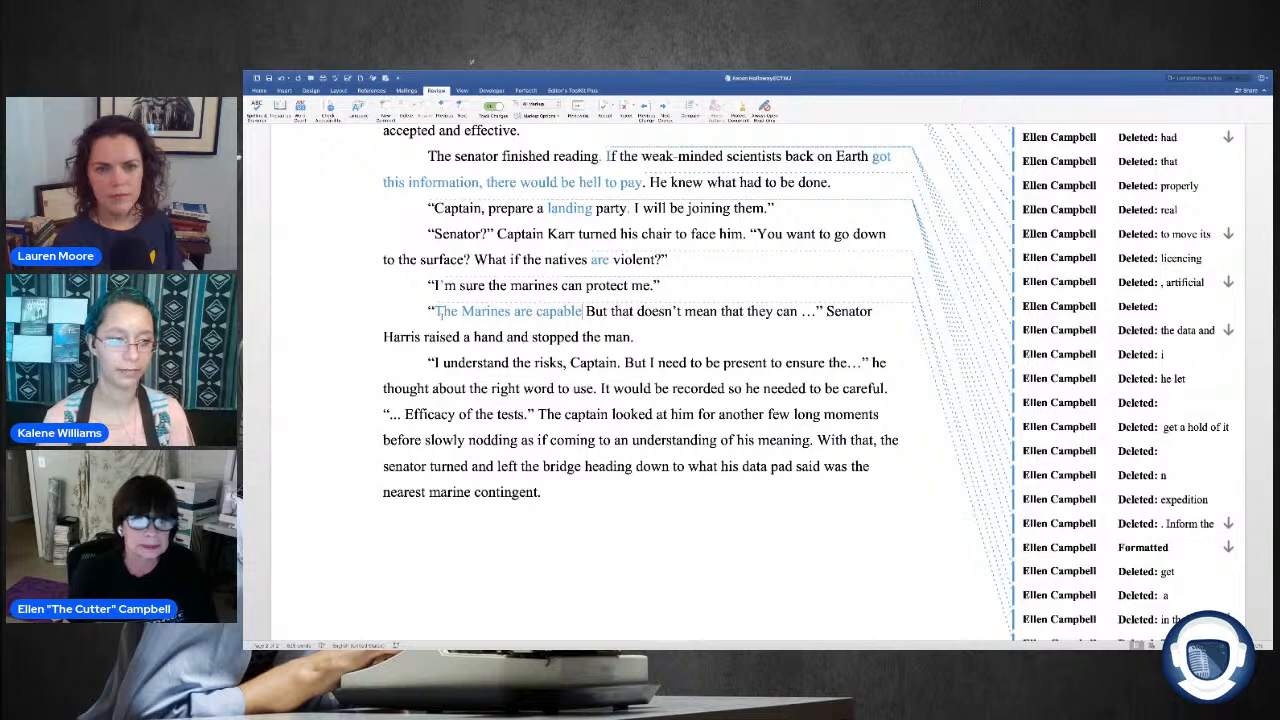
pyautogui.write('.')
pyautogui.write(" that's")
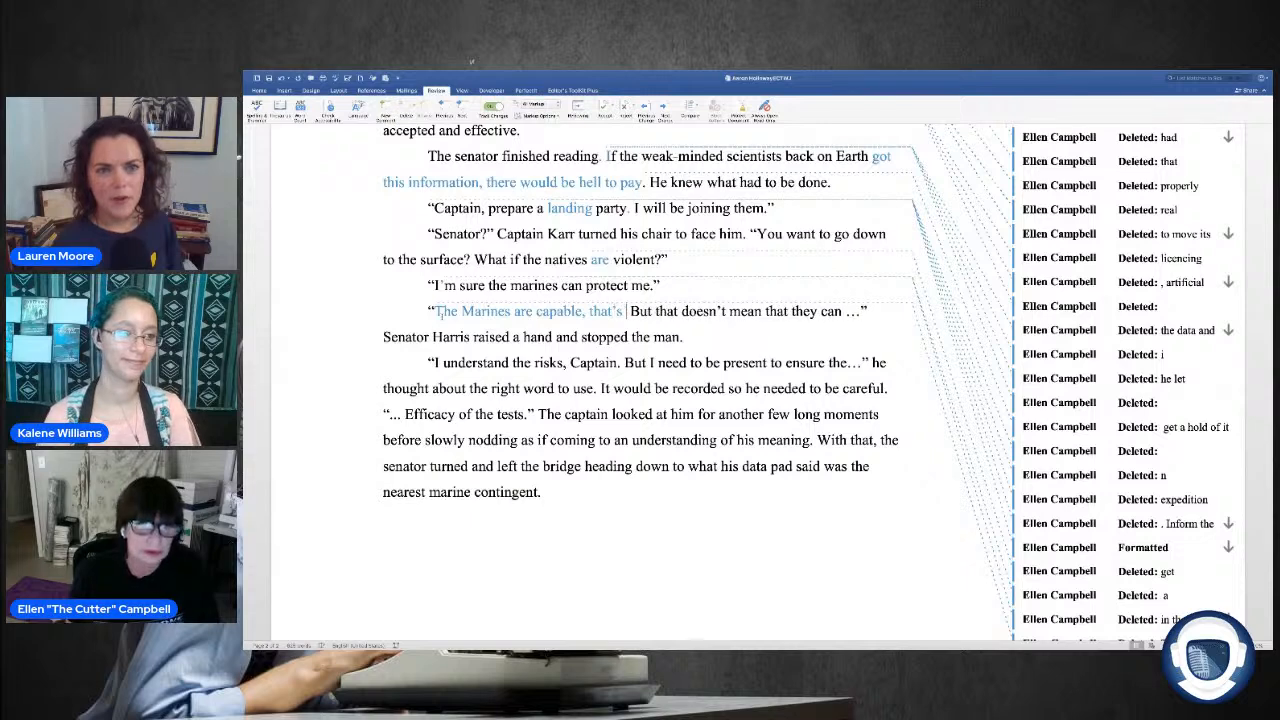
pyautogui.write(' true')
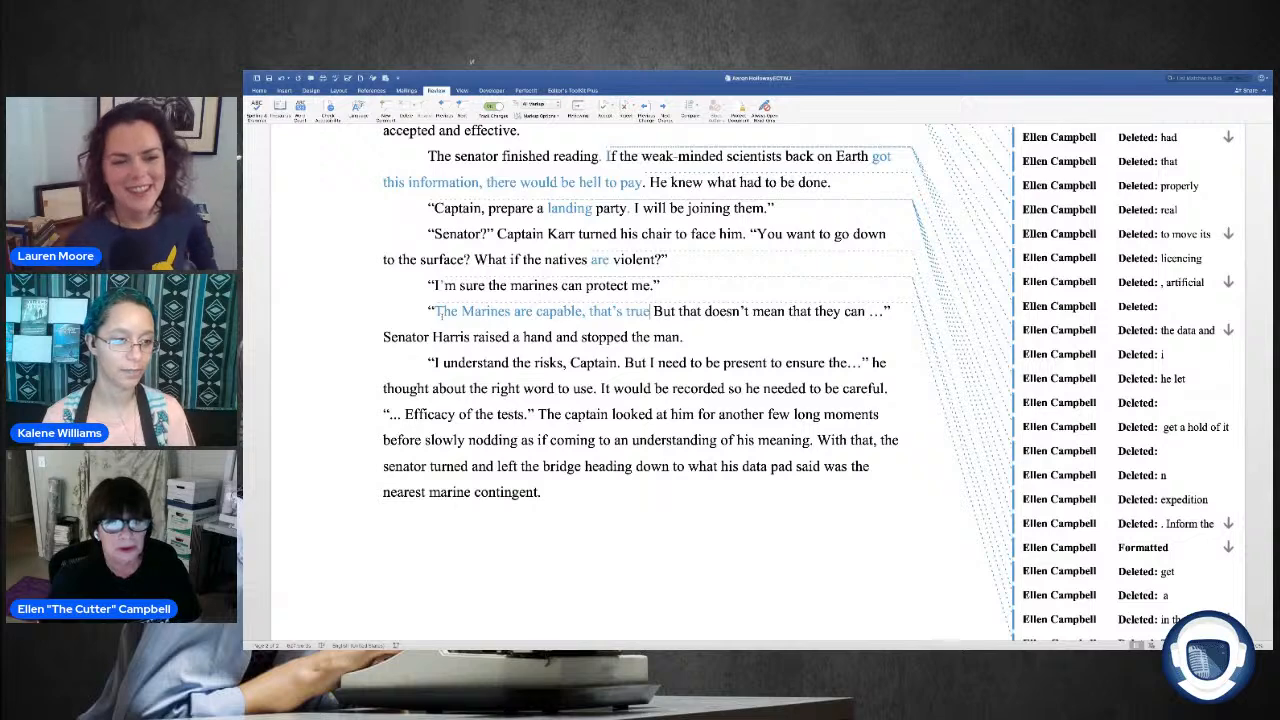
pyautogui.write('.')
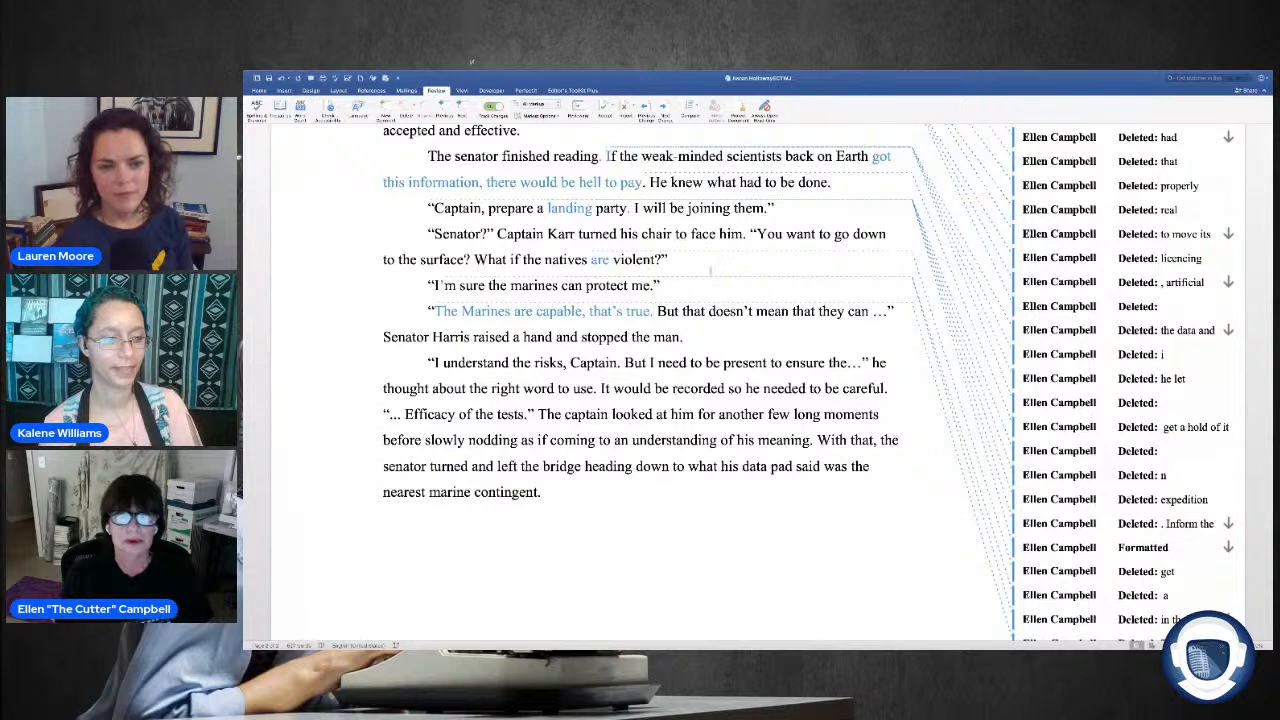
# Step: Delete "that" after "But that doesn't mean" in the captain's reply about the marines
pyautogui.scroll(-1, 706, 269)
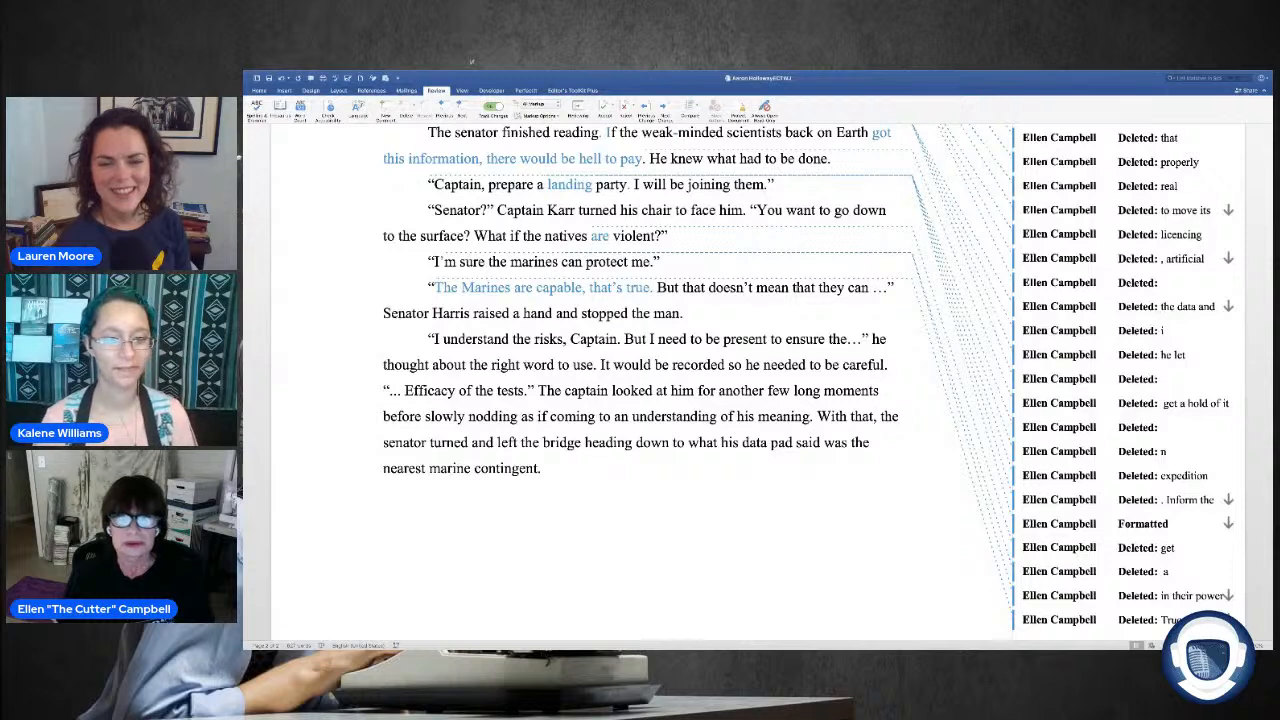
pyautogui.moveTo(815, 288); pyautogui.dragTo(793, 288)
pyautogui.press('BackSpace')
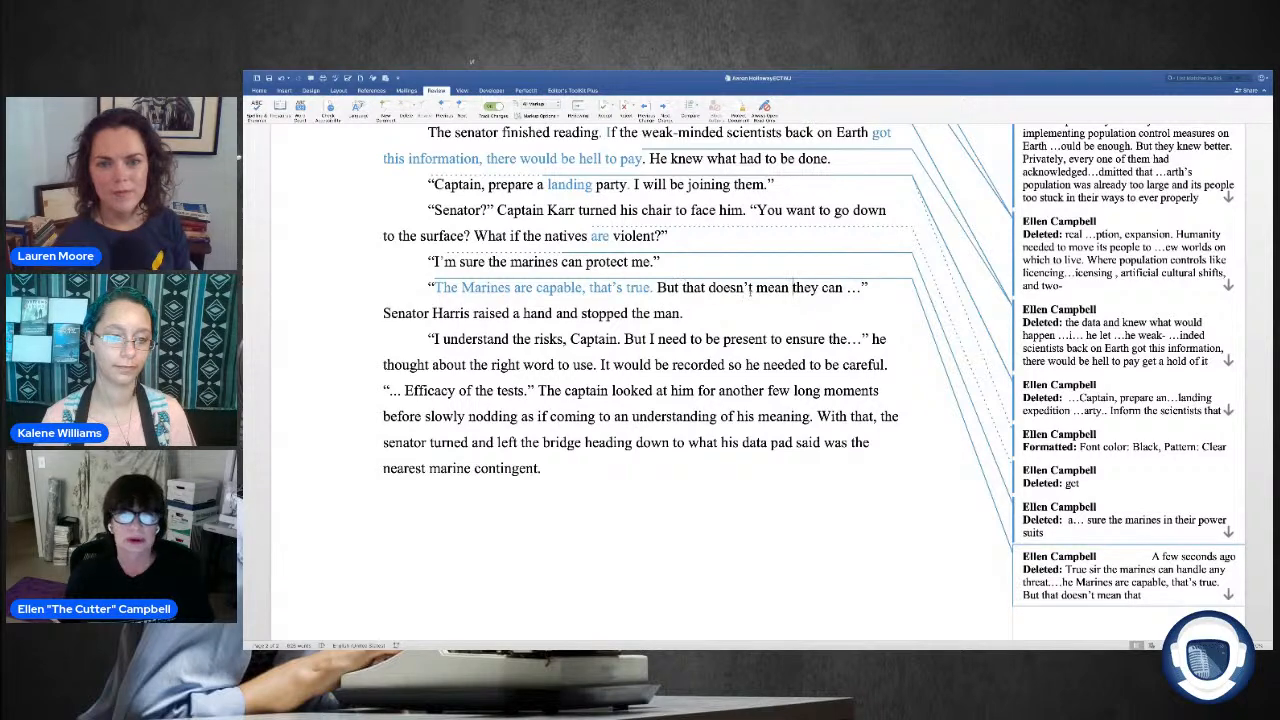
# Step: Replace the ellipsis after "they can" with an em dash directly before the closing quotation mark
pyautogui.moveTo(863, 288); pyautogui.dragTo(843, 288)
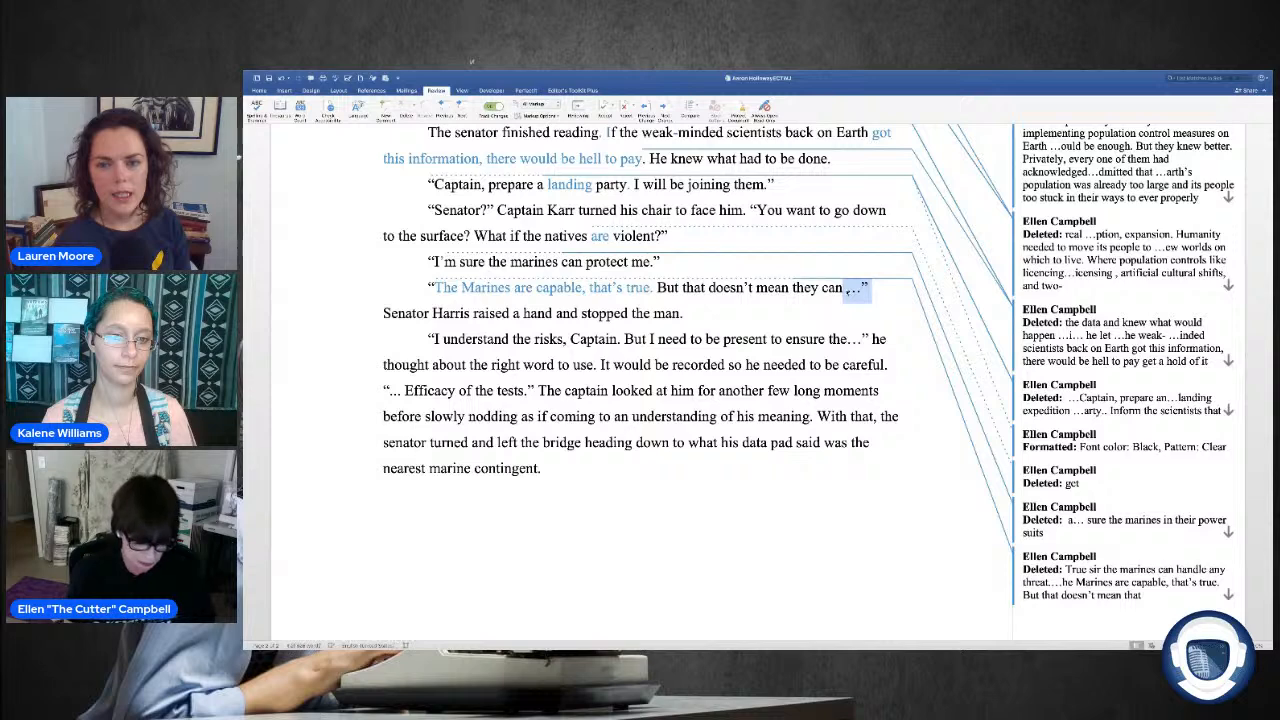
pyautogui.press('Delete')
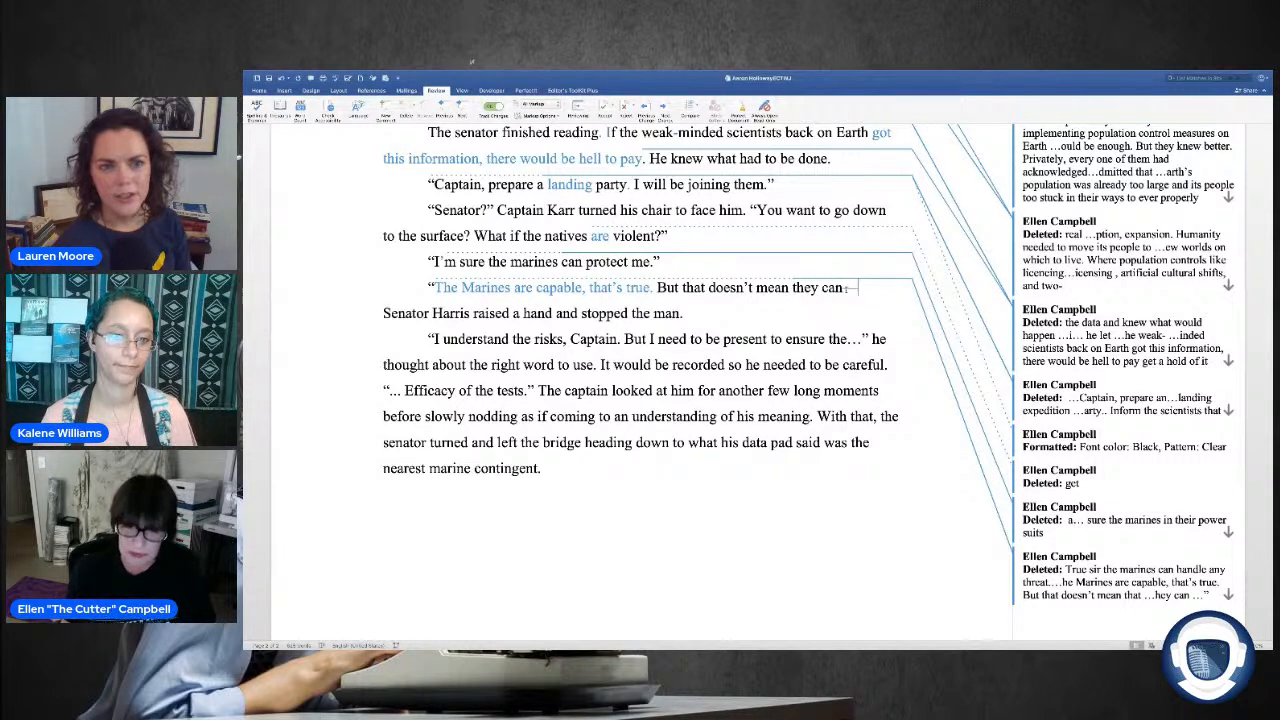
pyautogui.press('Delete')
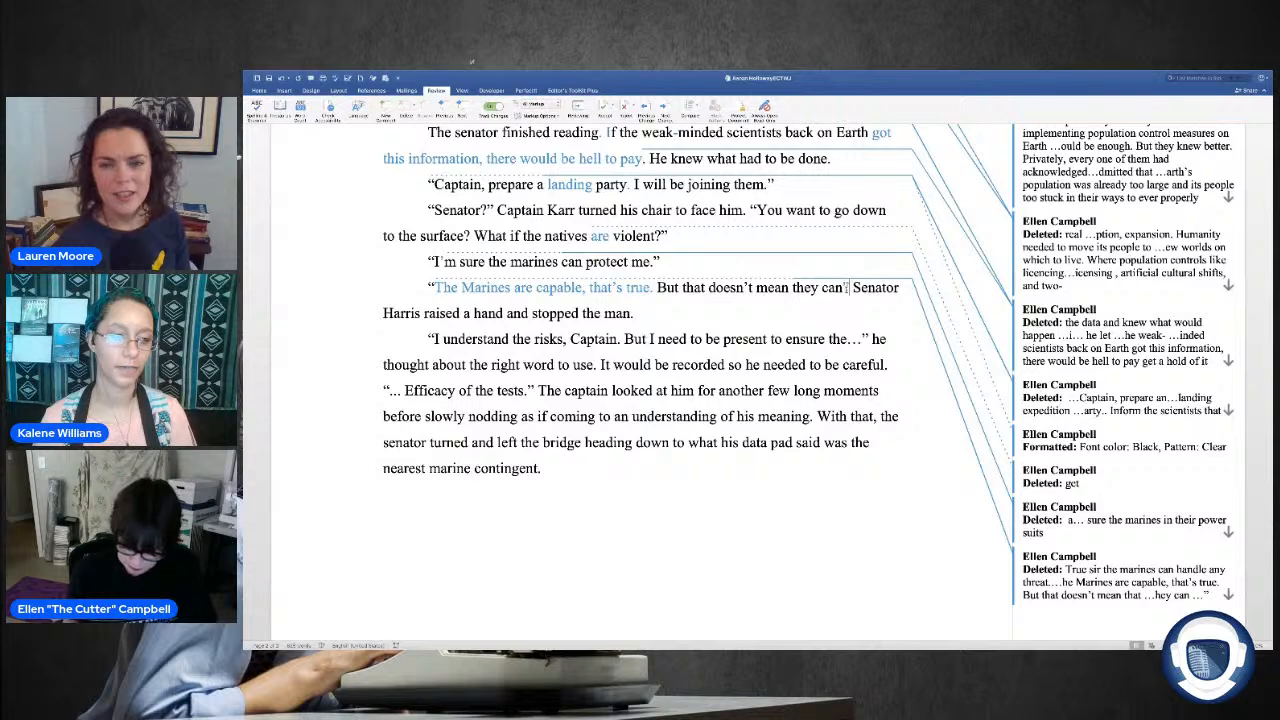
pyautogui.press('Left')
pyautogui.write('—')
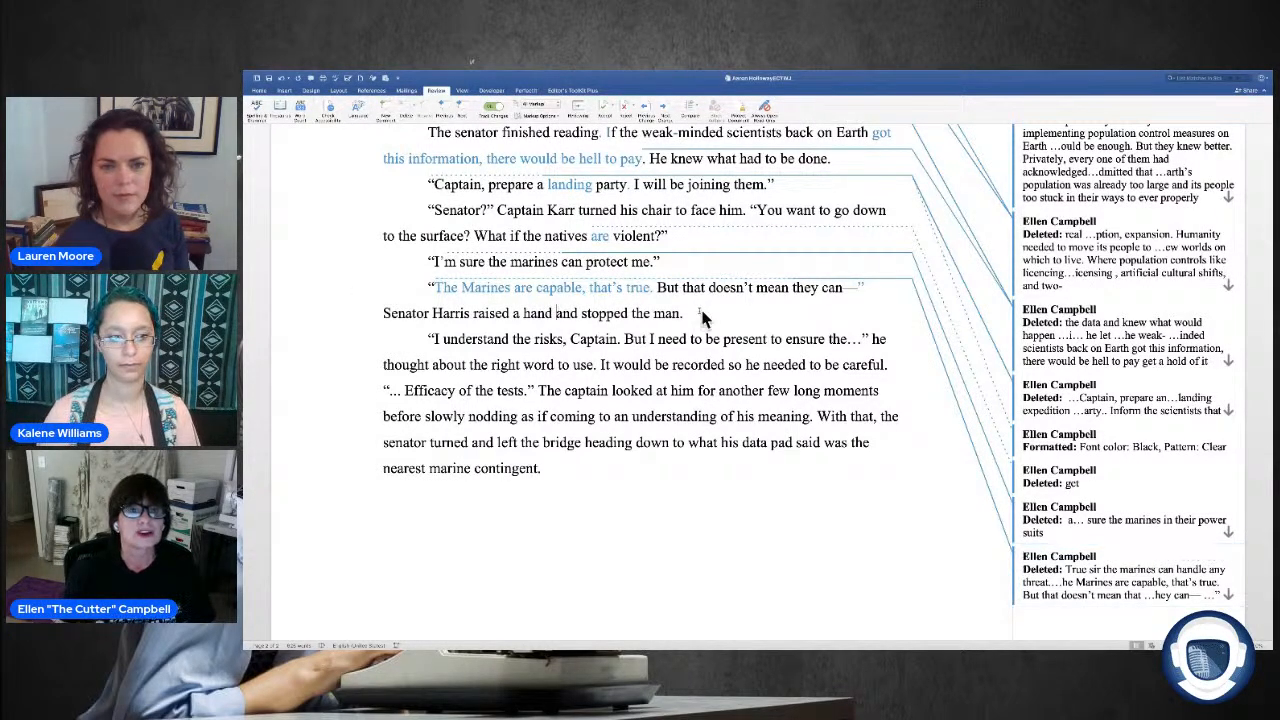
# Step: Delete the sentence about the senator raising a hand and stopping the man after the captain's interrupted line
pyautogui.moveTo(681, 313); pyautogui.dragTo(630, 313)
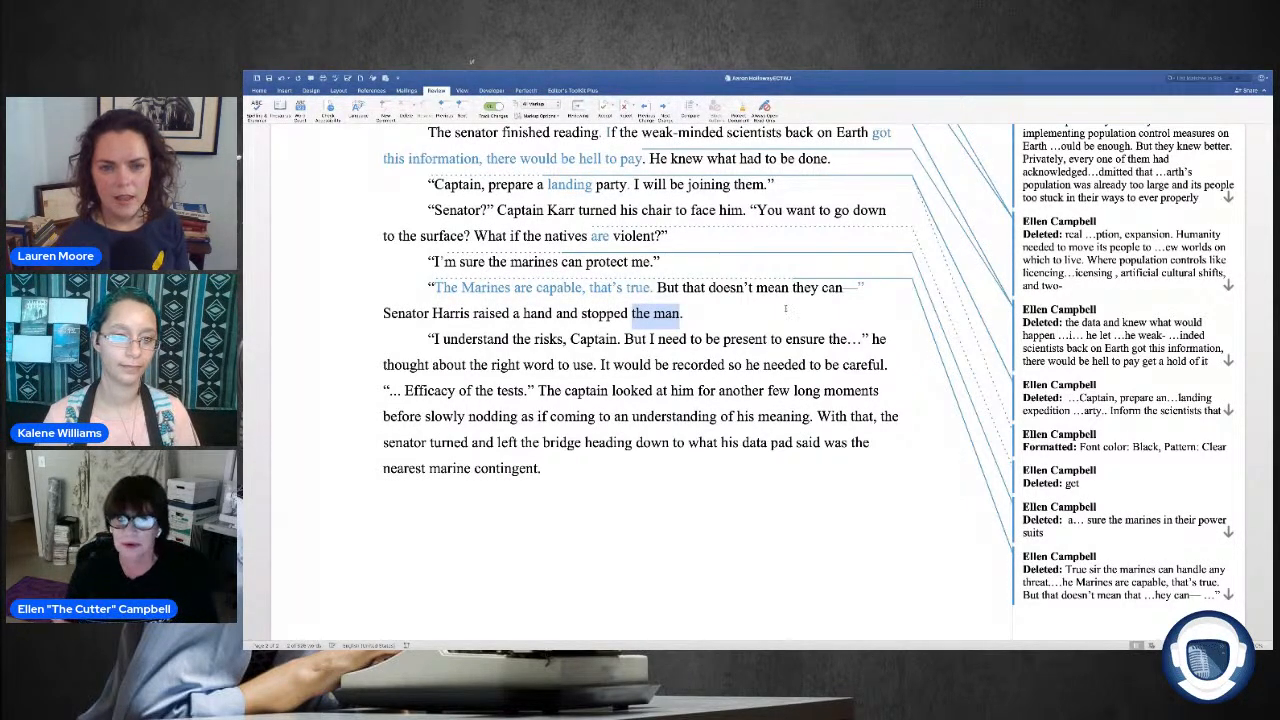
pyautogui.click(737, 316)
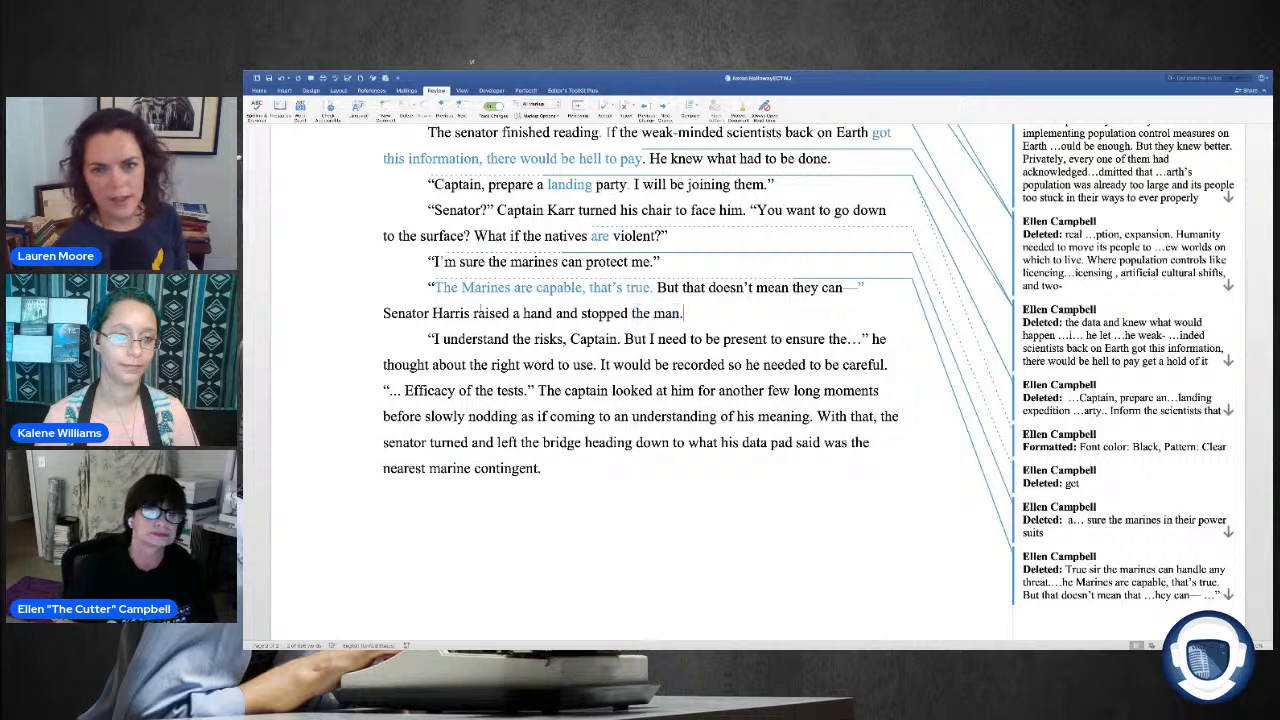
pyautogui.click(377, 313)
pyautogui.press('BackSpace')
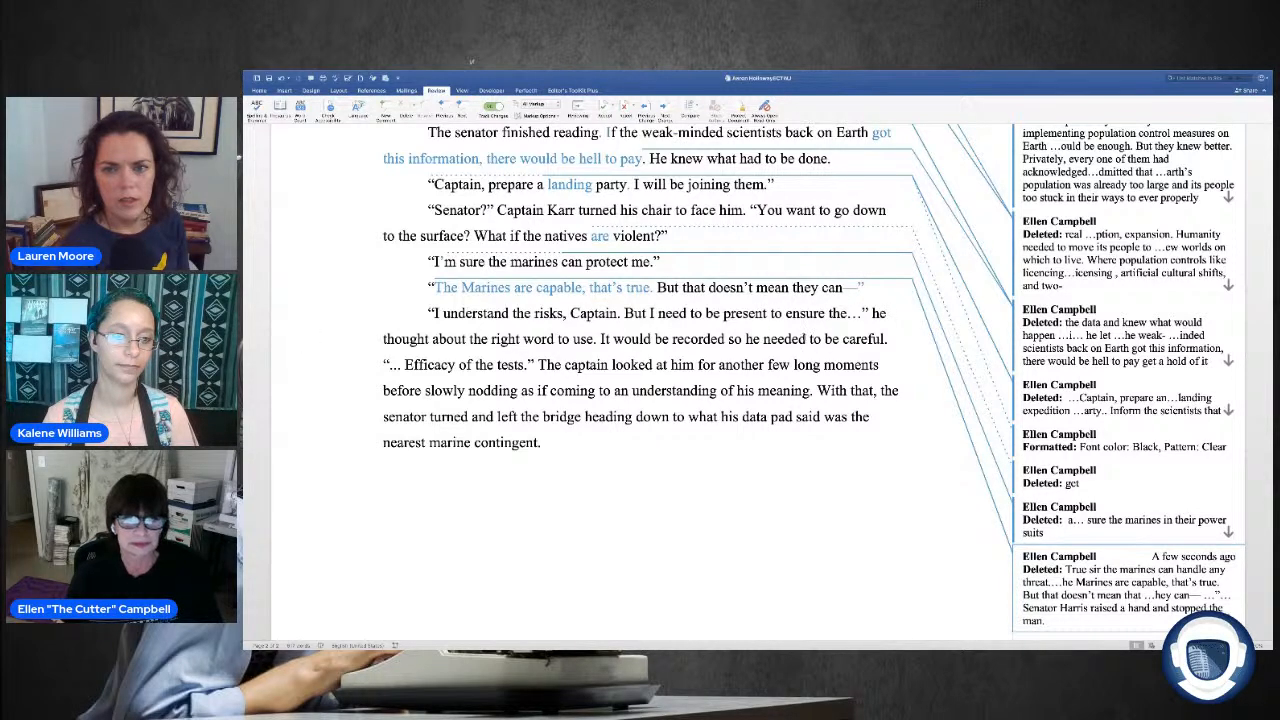
# Step: Replace "thought about" with "considered" after the senator's line "I need to be present to ensure the…"
pyautogui.moveTo(384, 340); pyautogui.dragTo(468, 340)
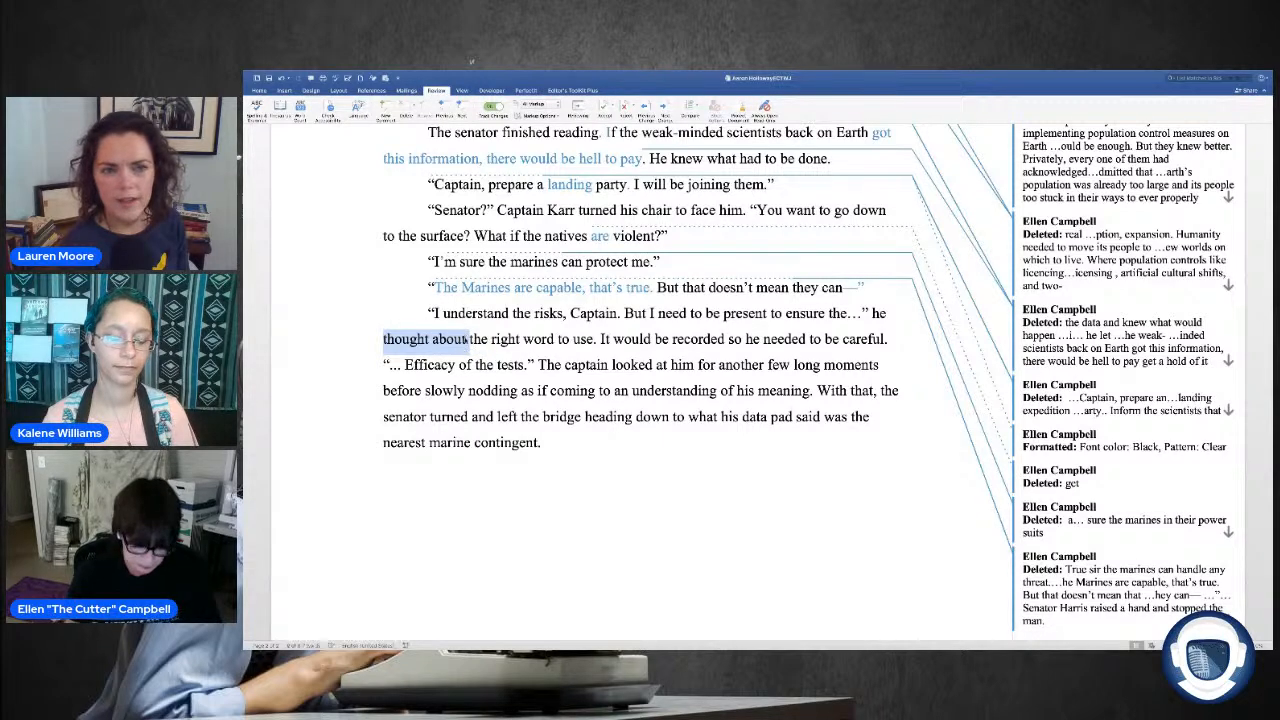
pyautogui.press('BackSpace')
pyautogui.write('consider')
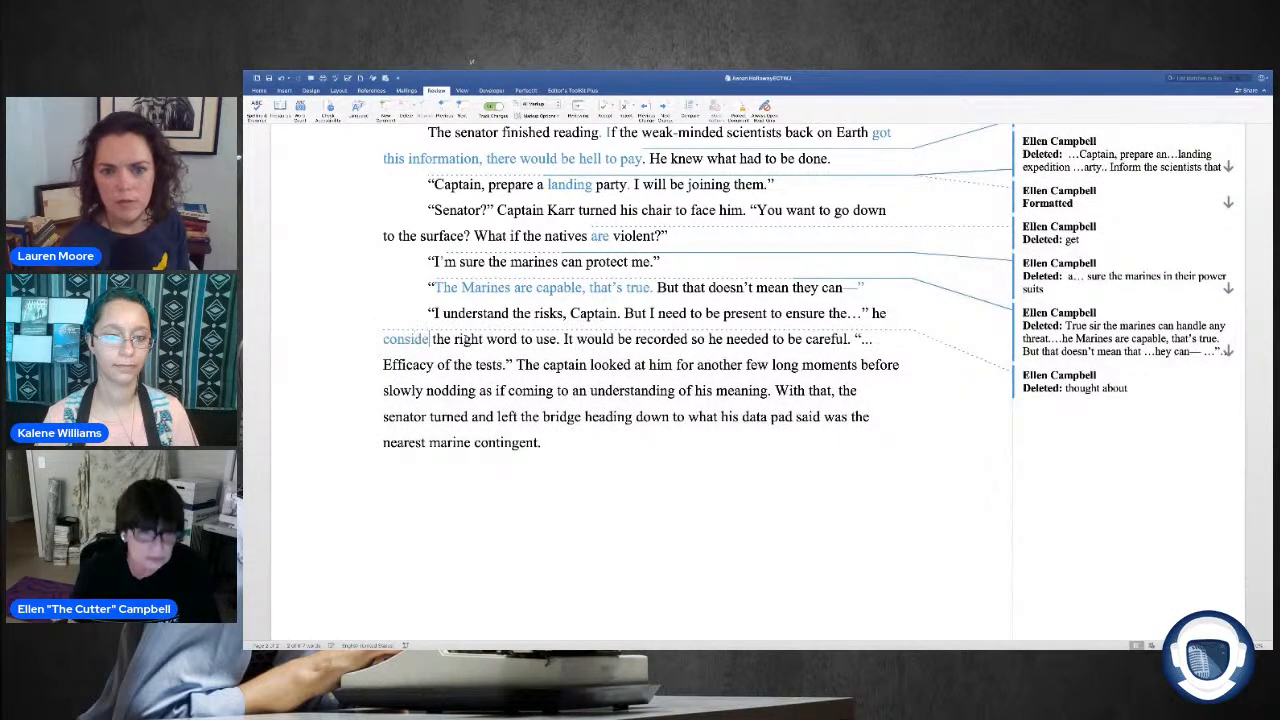
pyautogui.write('ed')
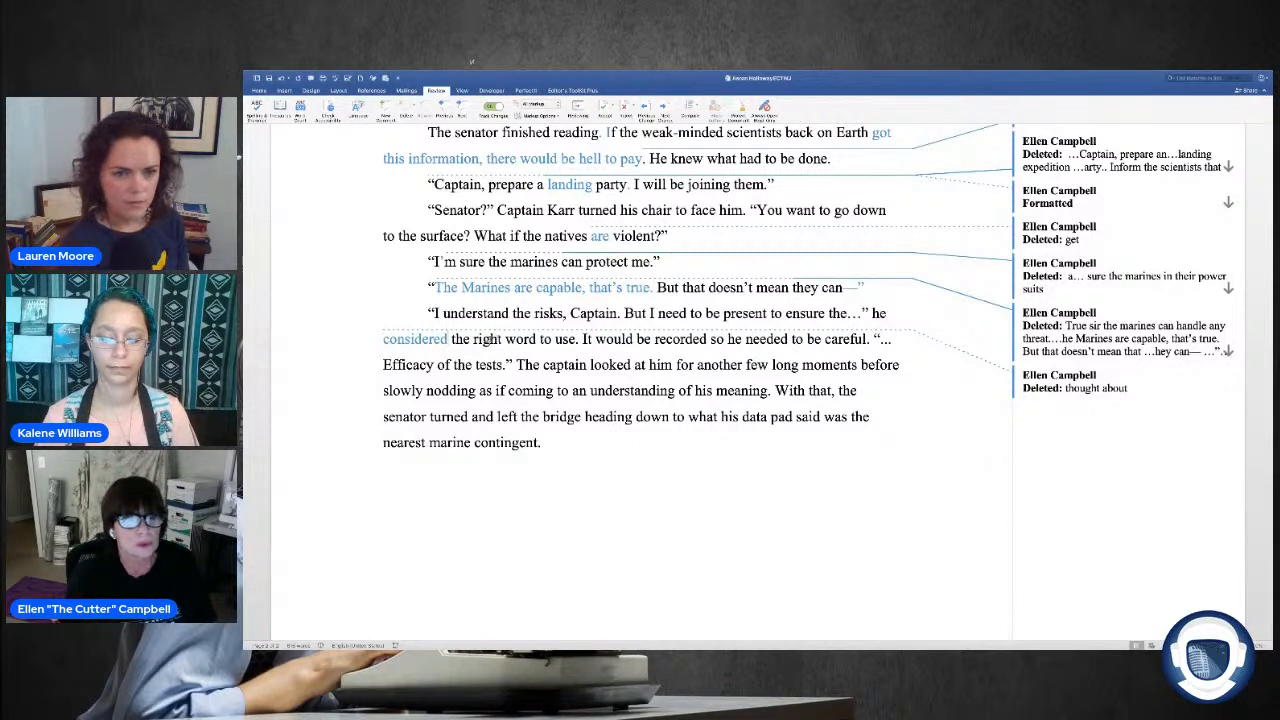
# Step: Replace "the right word to use" with "his next words" and change "It" to "They" at the start of the following sentence
pyautogui.moveTo(488, 339); pyautogui.dragTo(455, 340)
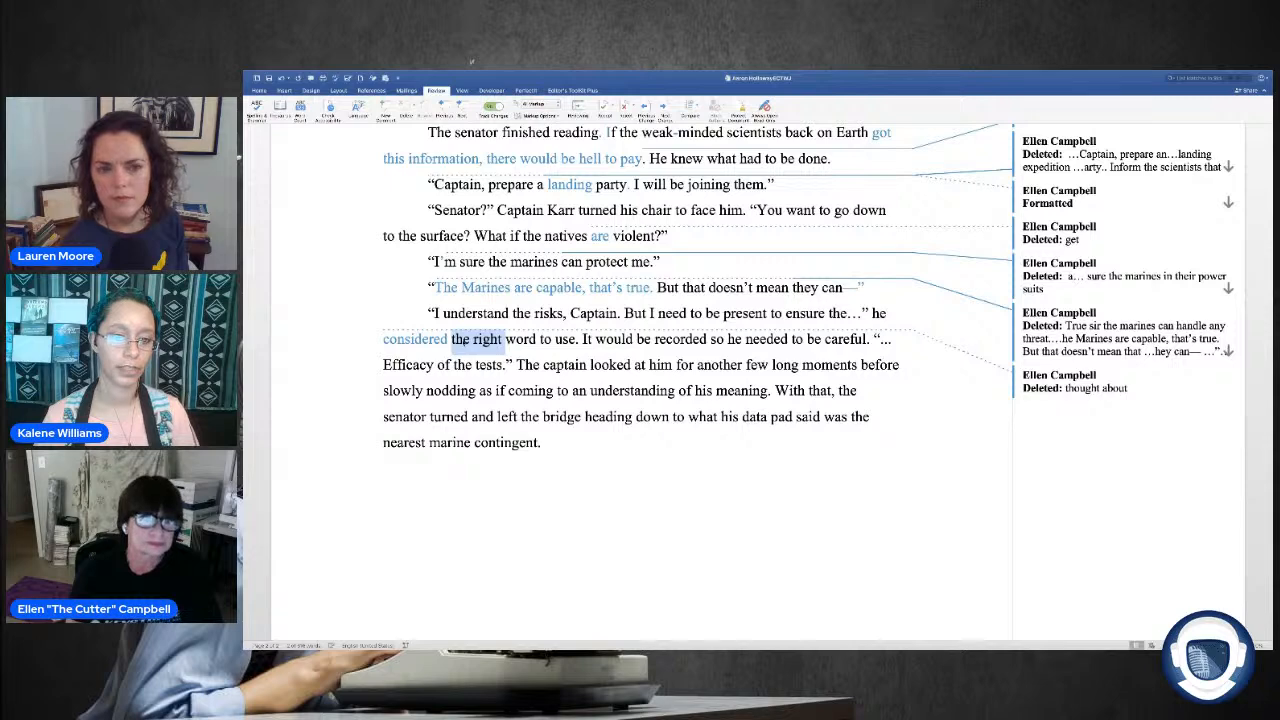
pyautogui.write('which')
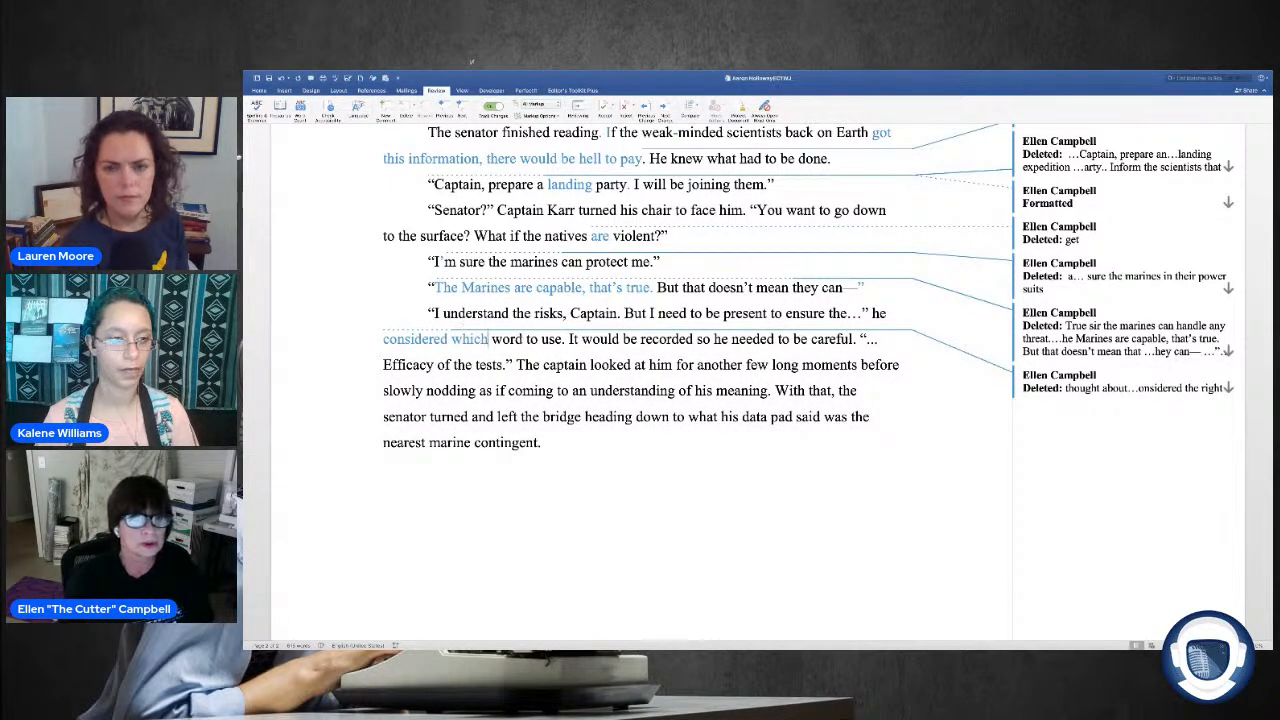
pyautogui.click(522, 338)
pyautogui.write('a')
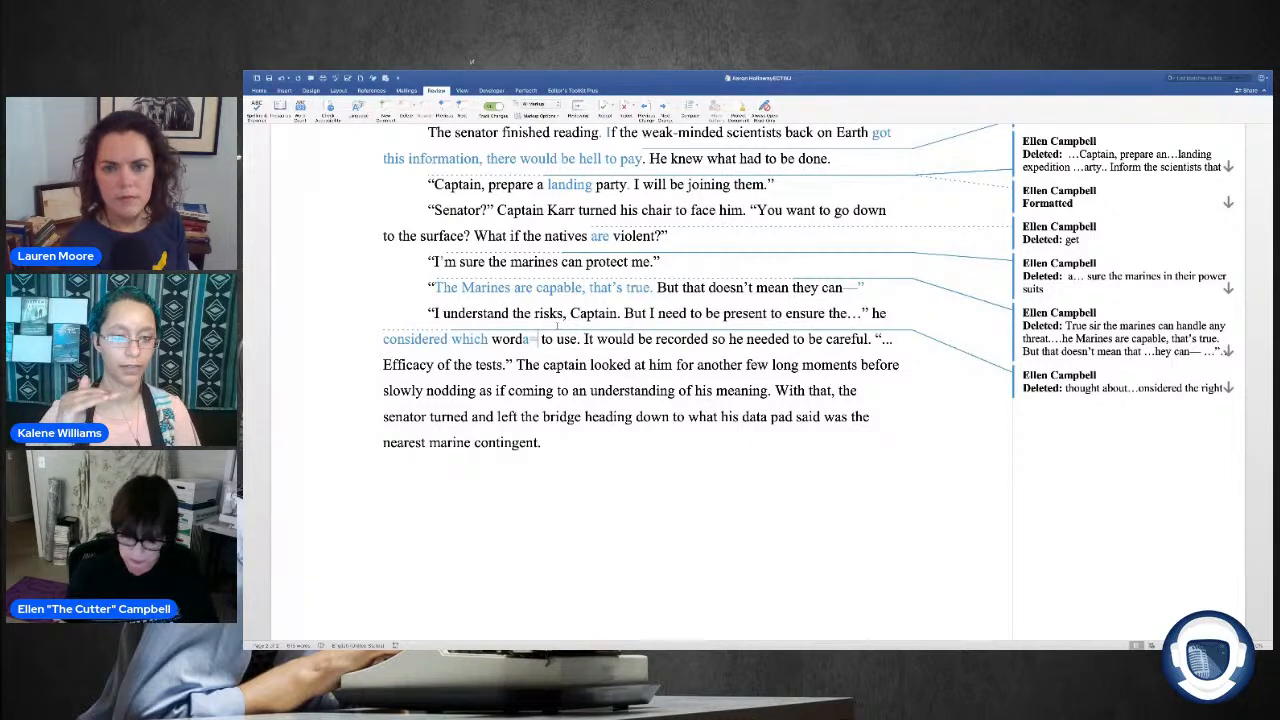
pyautogui.press('BackSpace')
pyautogui.press('BackSpace')
pyautogui.press('BackSpace')
pyautogui.press('BackSpace')
pyautogui.press('BackSpace')
pyautogui.press('BackSpace')
pyautogui.press('BackSpace')
pyautogui.press('BackSpace')
pyautogui.press('BackSpace')
pyautogui.press('BackSpace')
pyautogui.press('BackSpace')
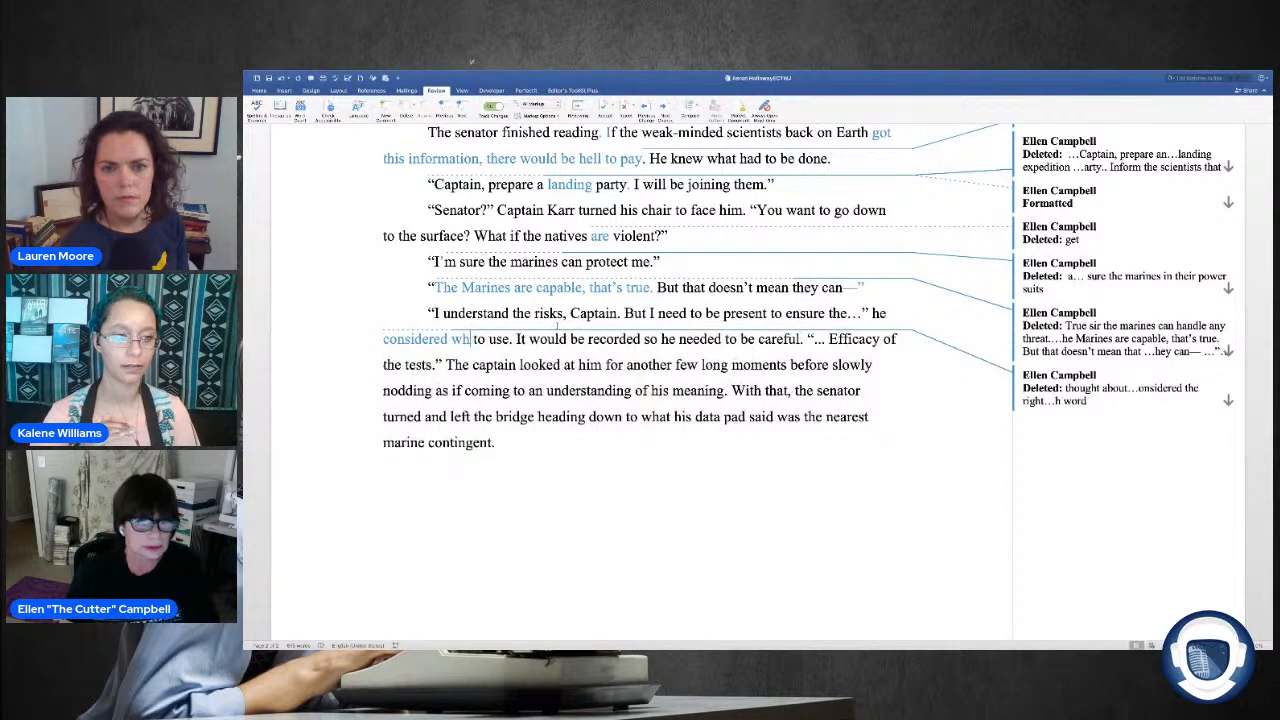
pyautogui.moveTo(493, 339); pyautogui.dragTo(455, 339)
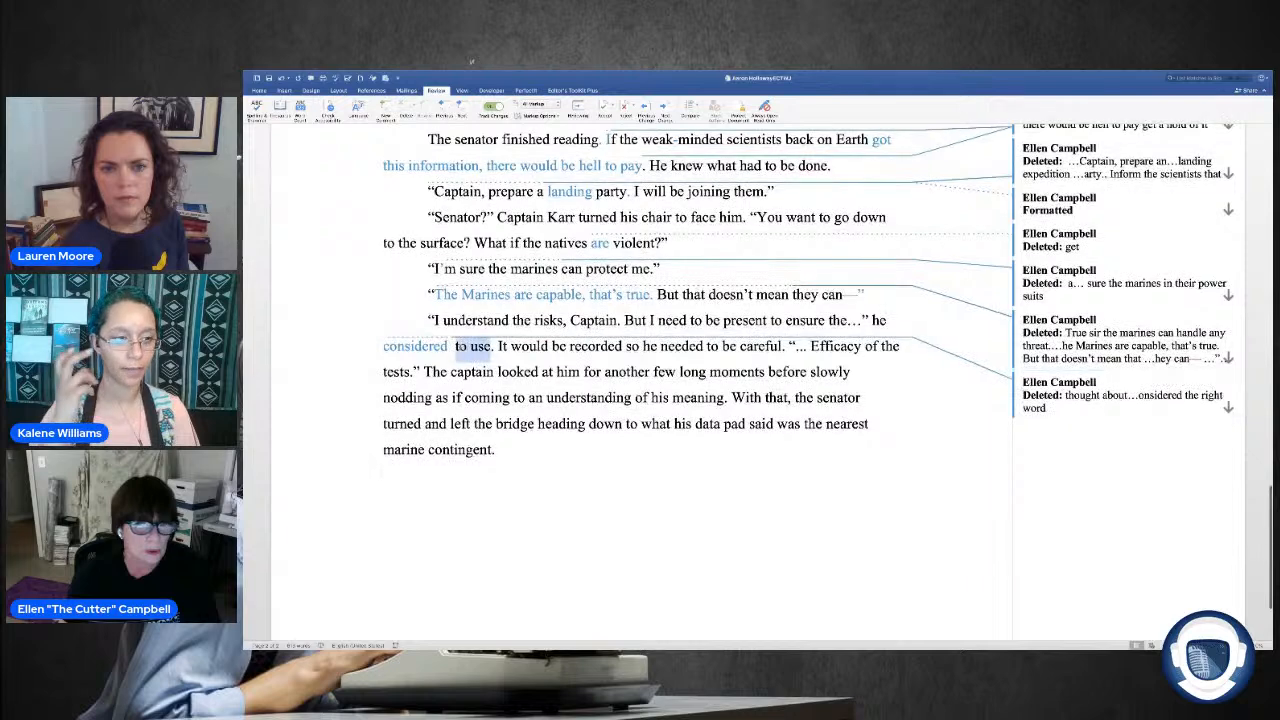
pyautogui.press('BackSpace')
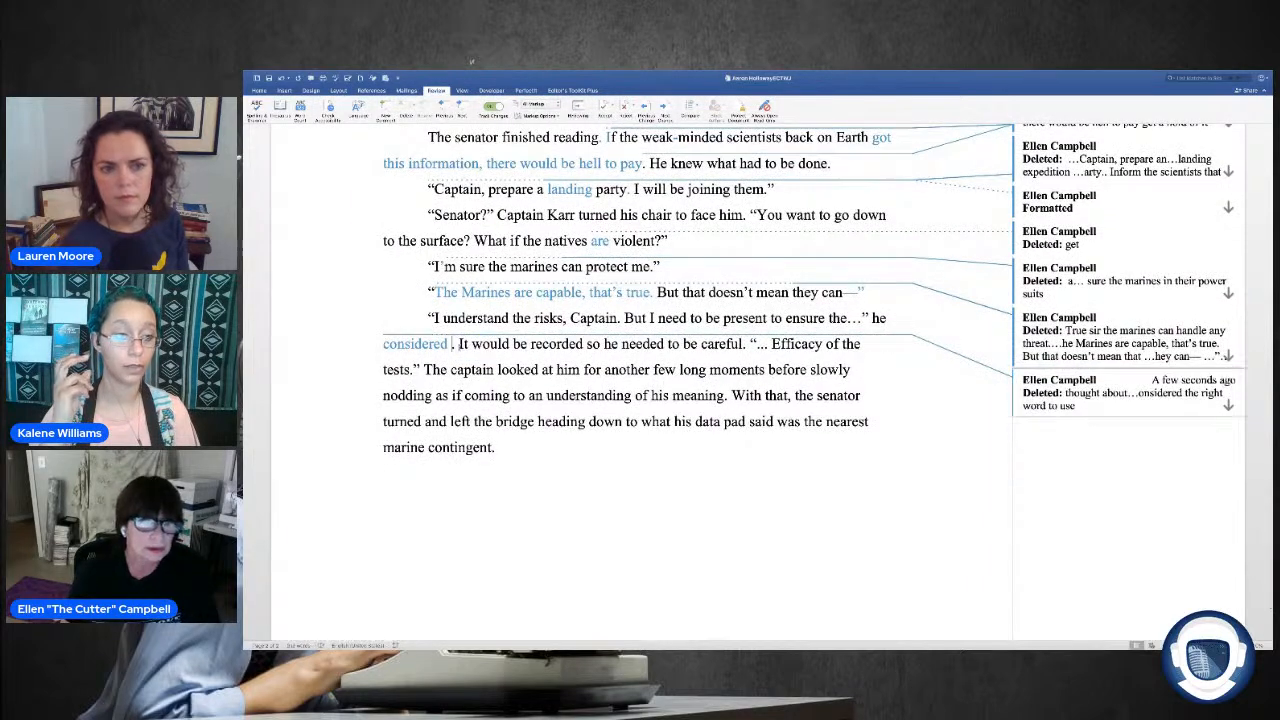
pyautogui.write('his nex')
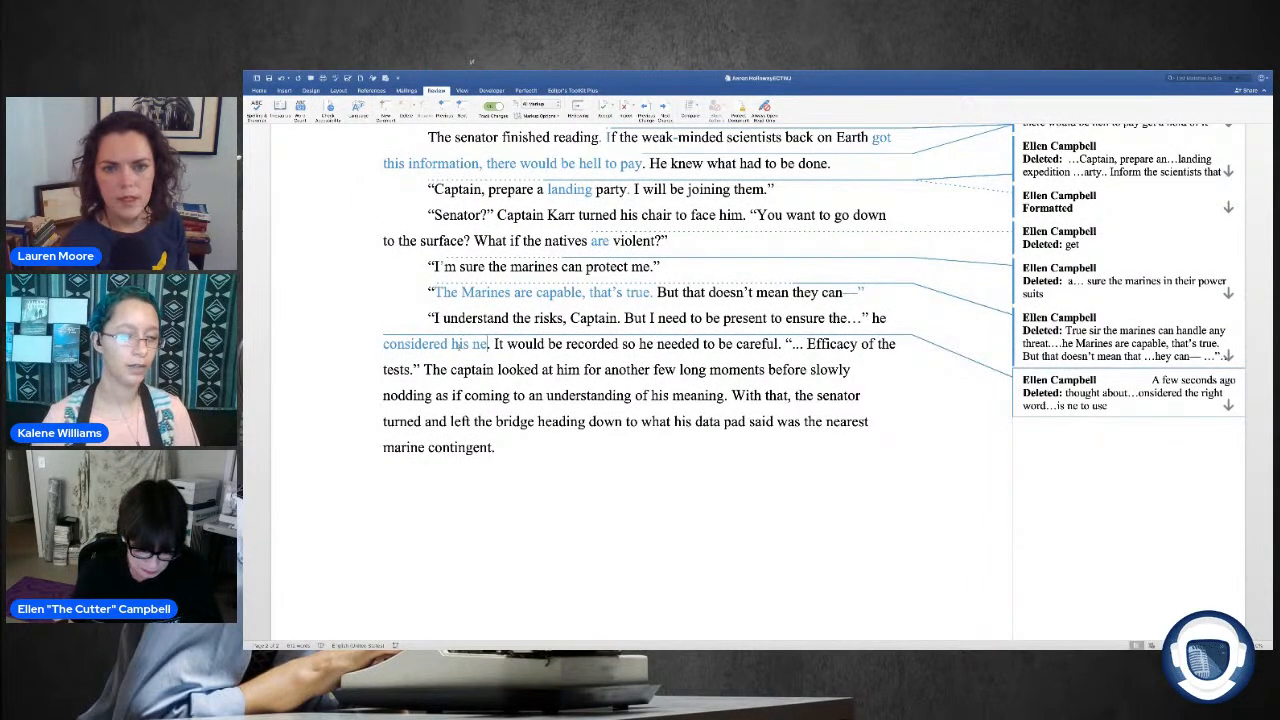
pyautogui.write('t words')
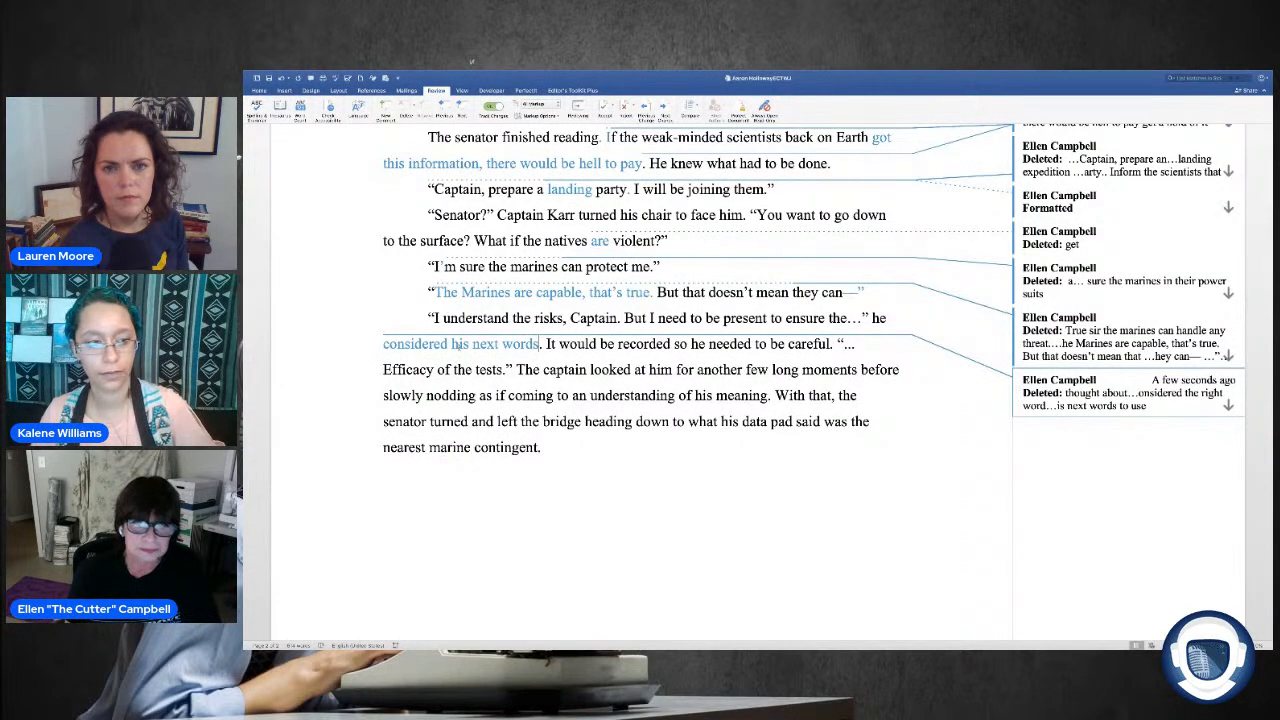
pyautogui.click(549, 344)
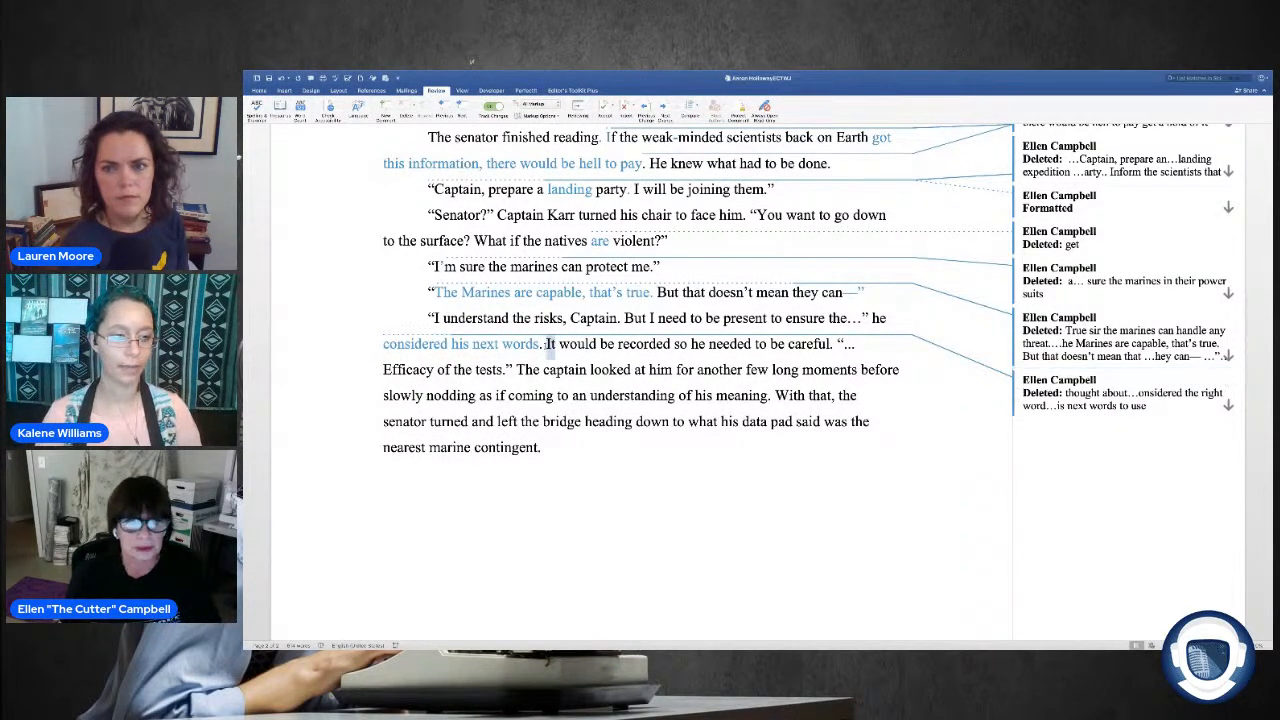
pyautogui.write('They')
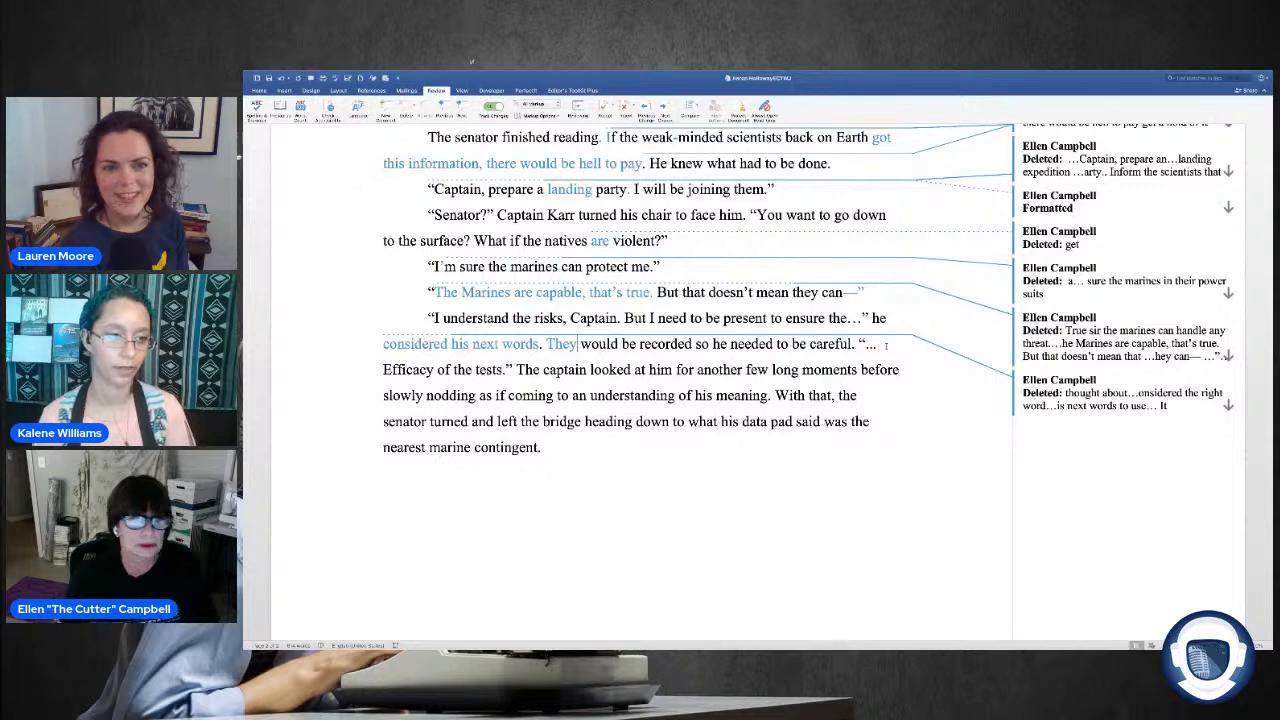
# Step: Lowercase "Efficacy" in "Efficacy of the tests" and delete the ellipsis and space between the opening quotation mark and that word
pyautogui.moveTo(383, 371); pyautogui.dragTo(394, 371)
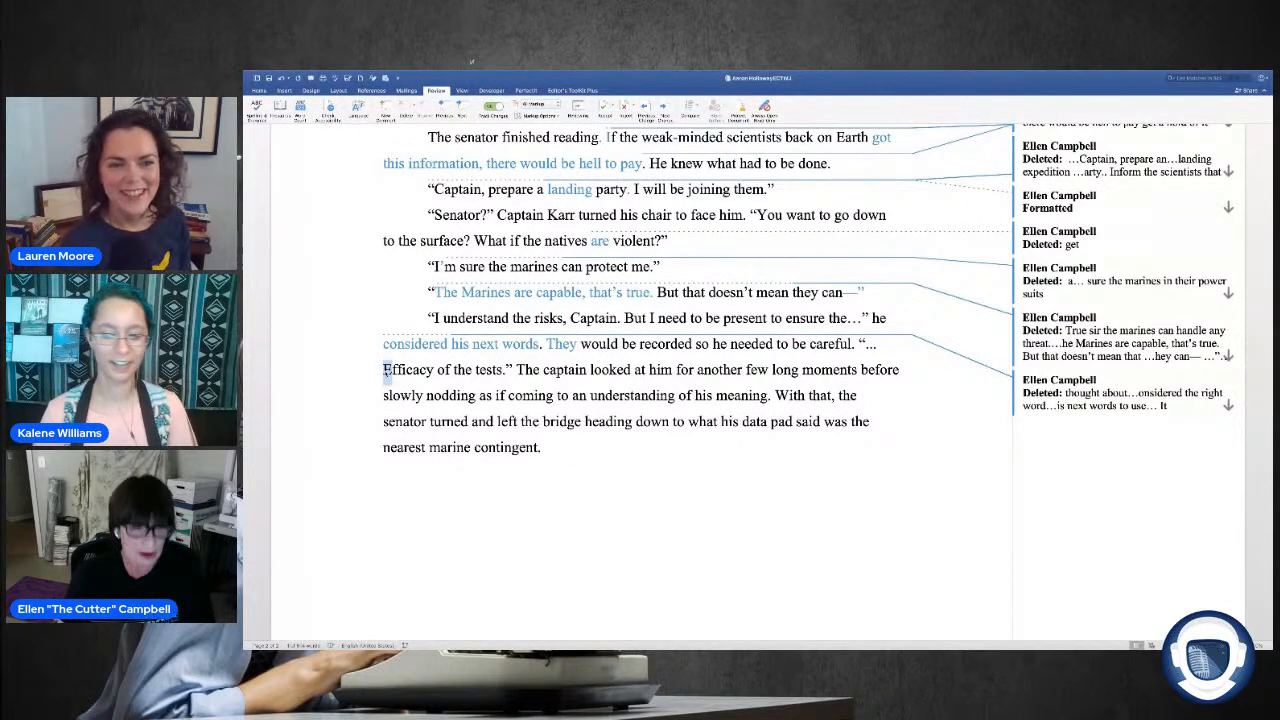
pyautogui.hotkey('shift', 'F3')
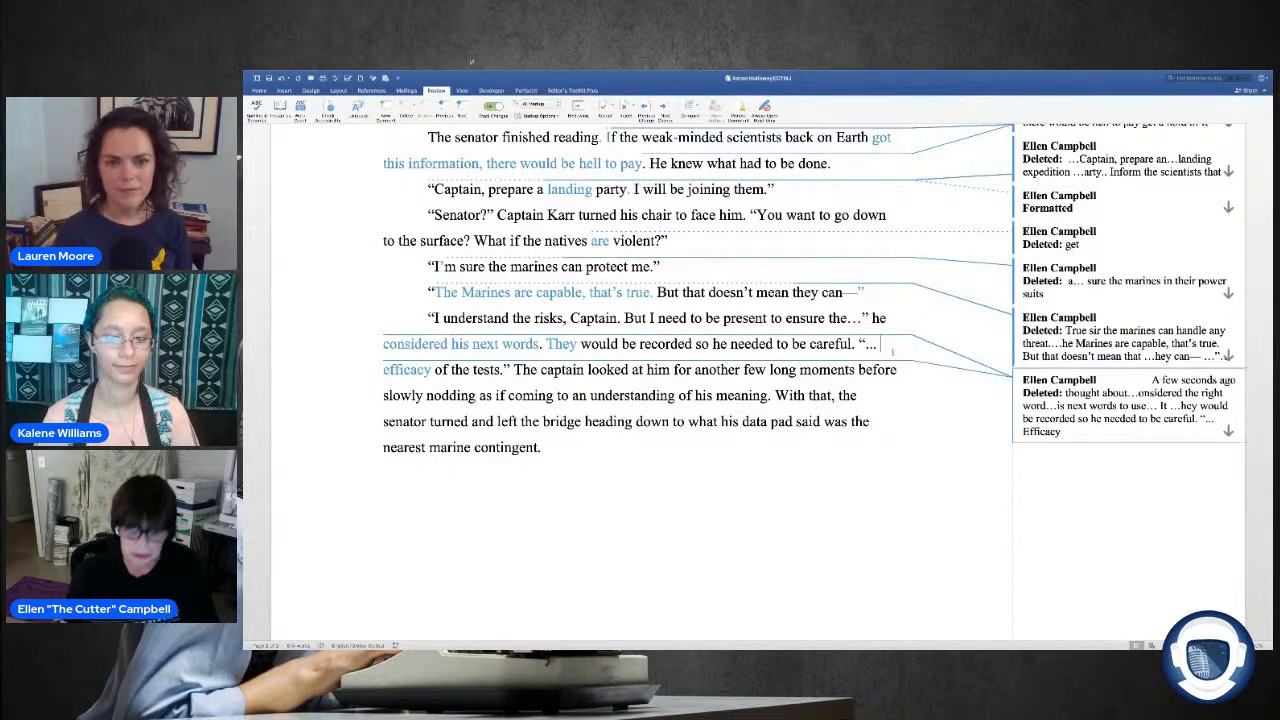
pyautogui.press('BackSpace')
pyautogui.press('BackSpace')
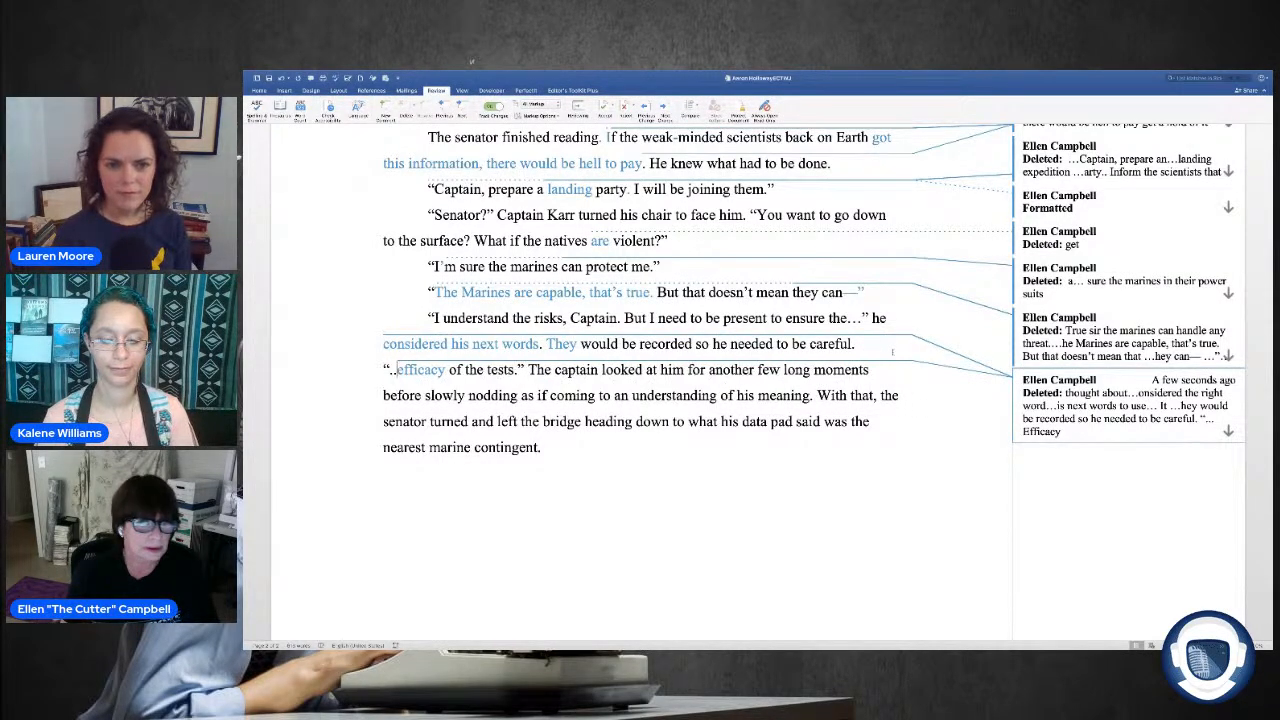
pyautogui.press('BackSpace')
pyautogui.press('BackSpace')
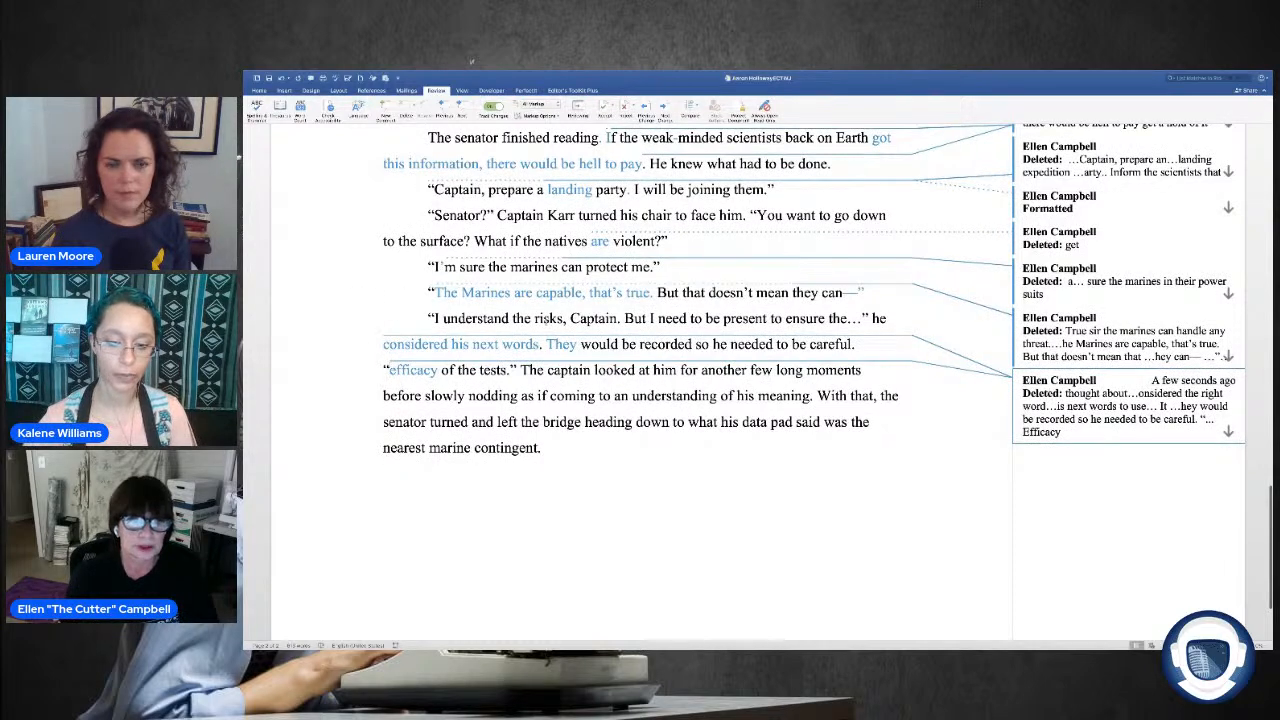
# Step: Start a new paragraph after "of the tests" and delete "The captain looked at him for another few long moments" from its beginning
pyautogui.click(521, 370)
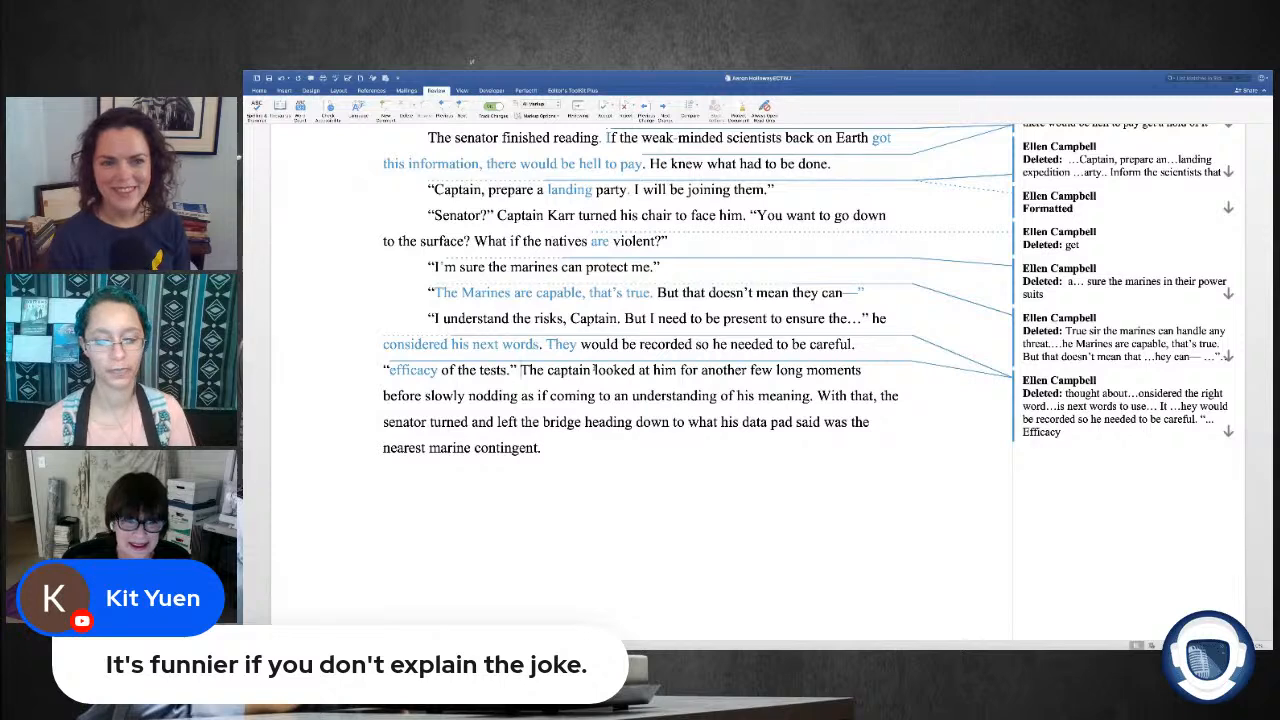
pyautogui.press('Return')
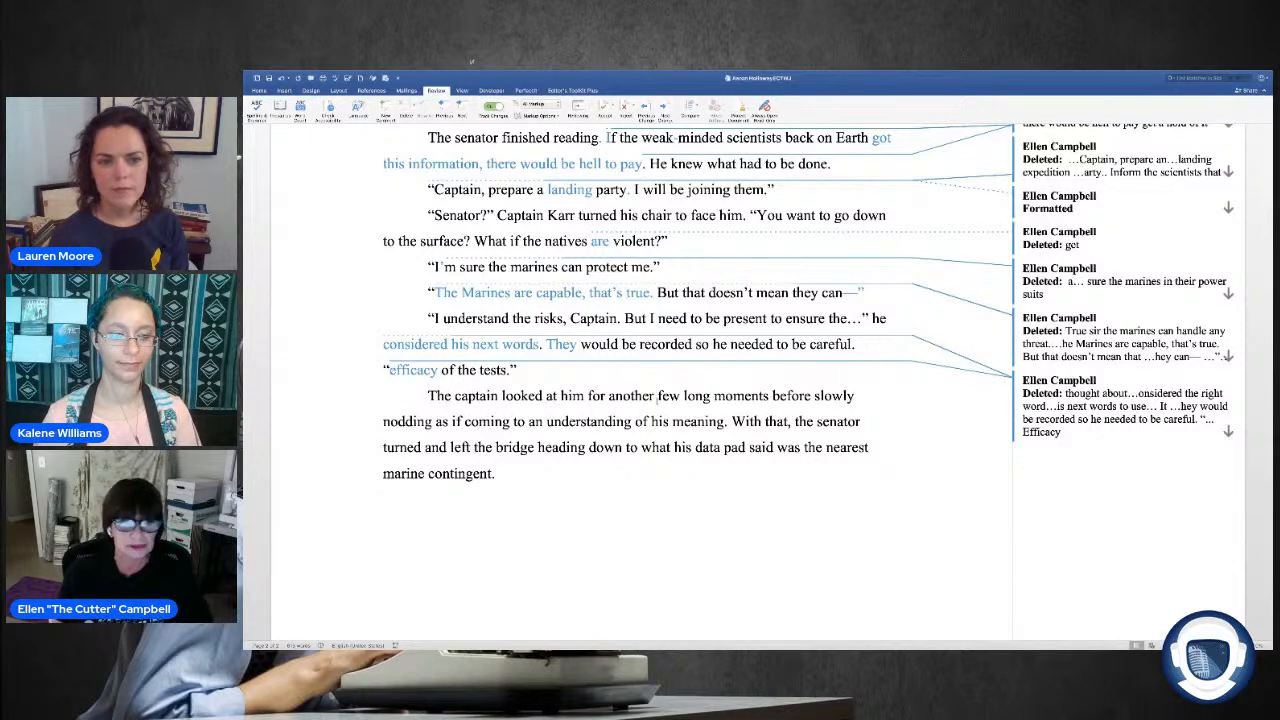
pyautogui.moveTo(428, 395); pyautogui.dragTo(557, 396)
pyautogui.press('Delete')
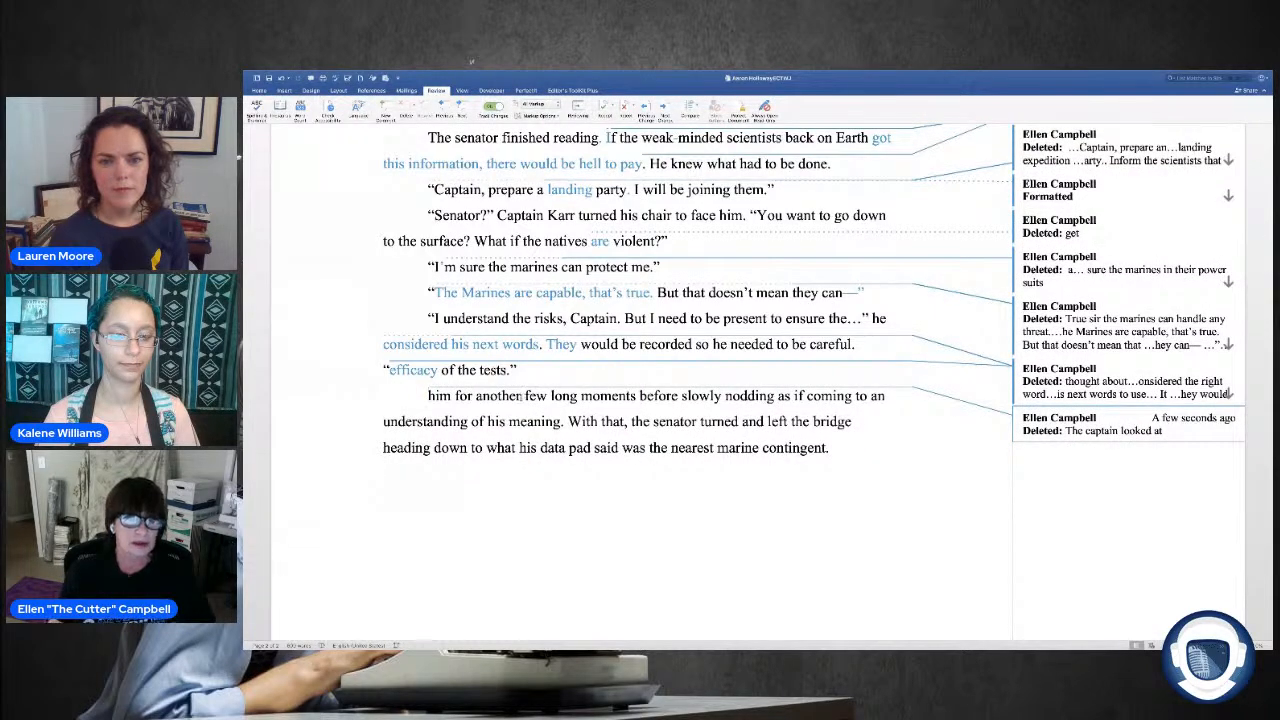
pyautogui.moveTo(522, 396); pyautogui.dragTo(476, 396)
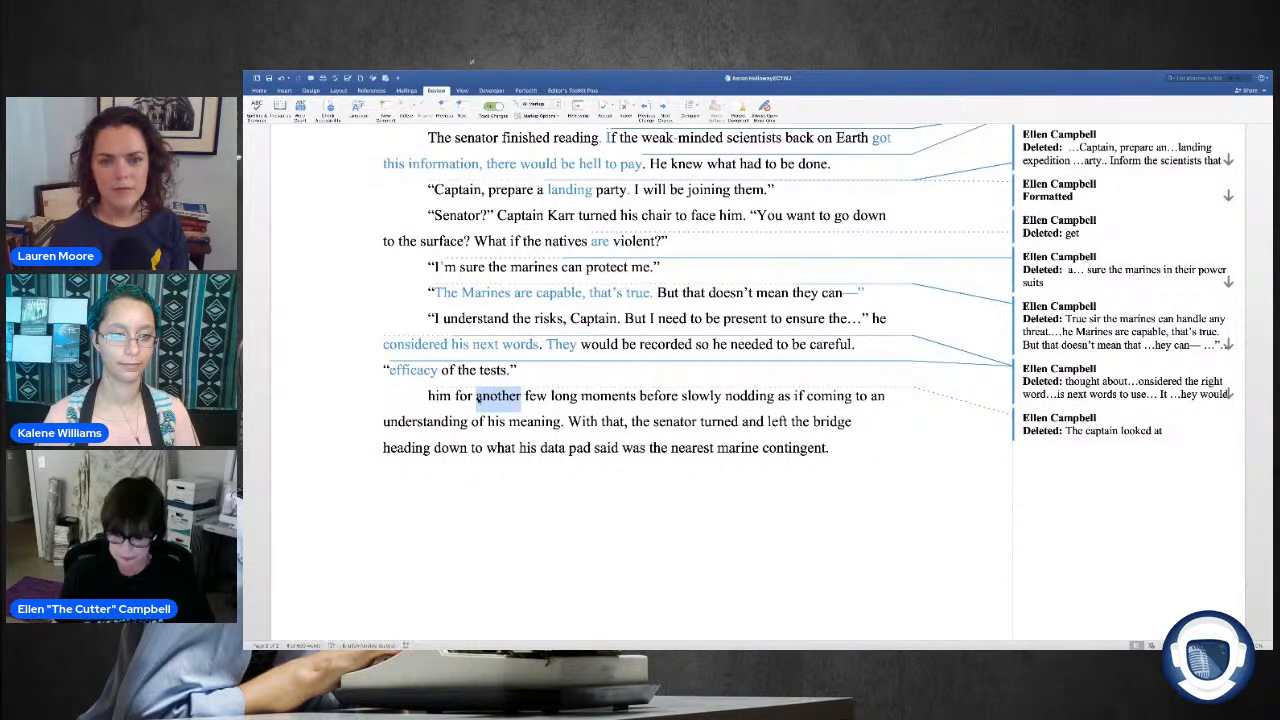
pyautogui.press('Delete')
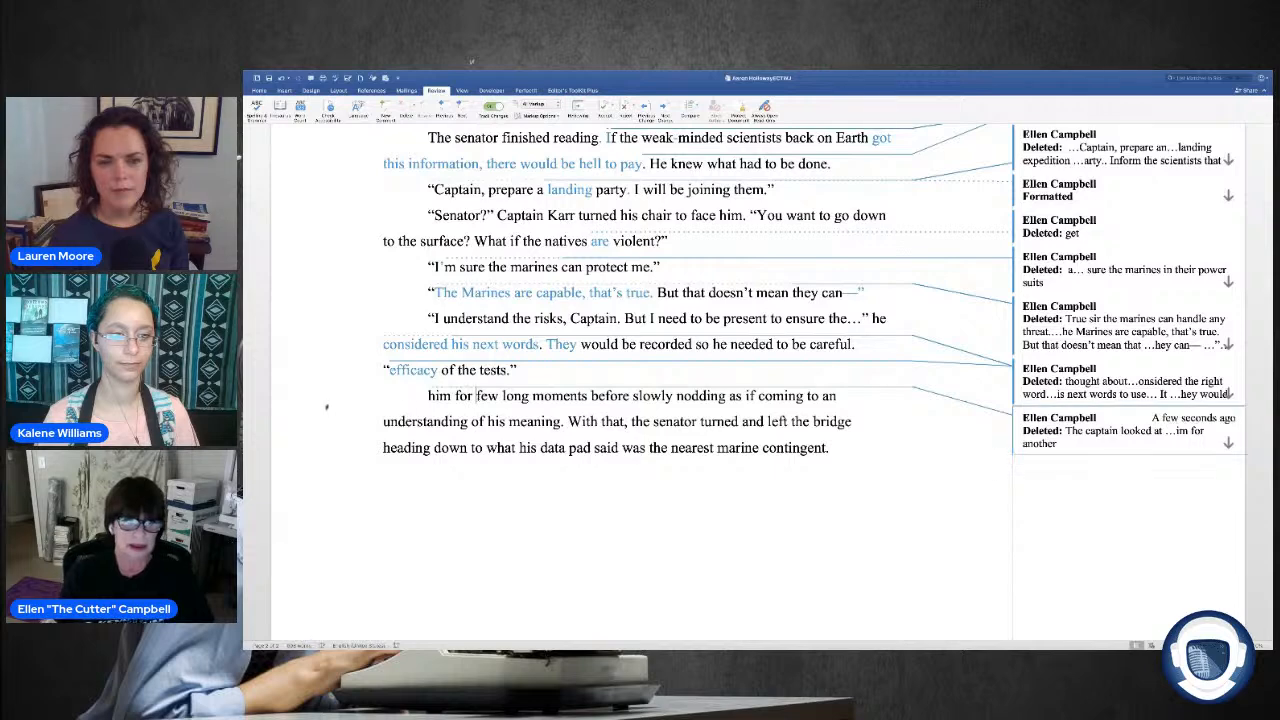
pyautogui.moveTo(590, 396); pyautogui.dragTo(428, 397)
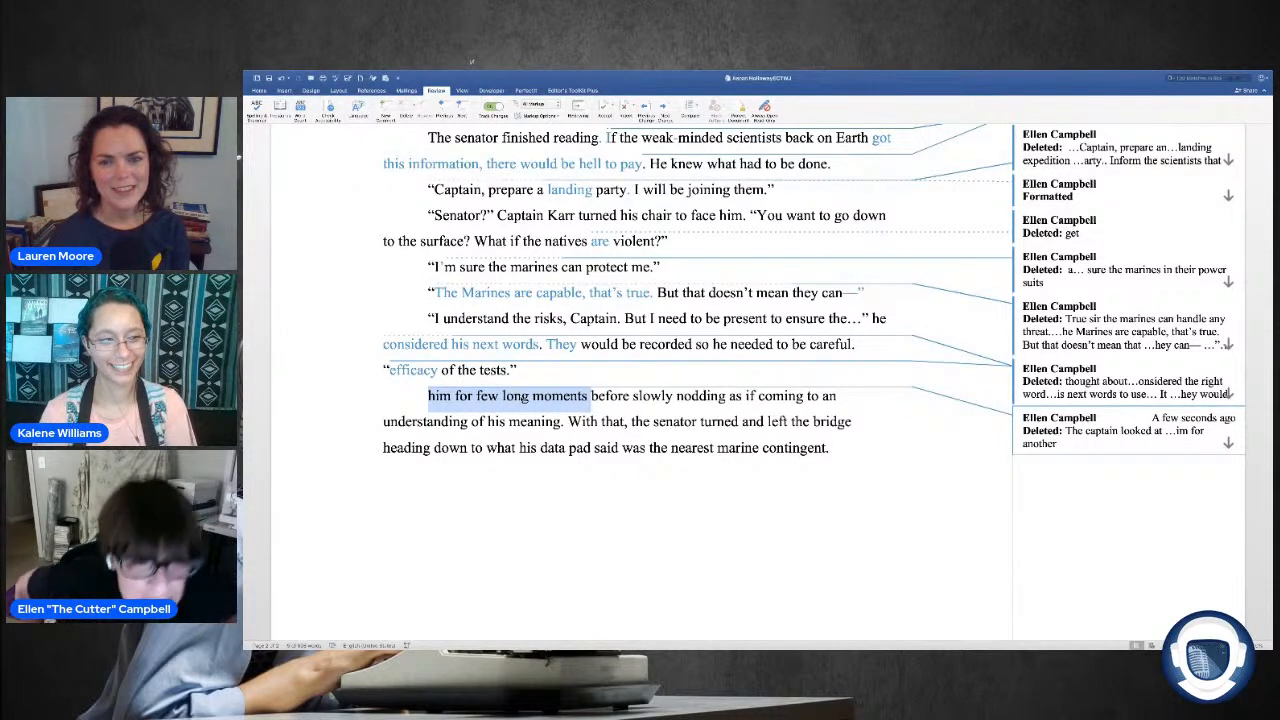
pyautogui.click(523, 398)
pyautogui.press('Delete')
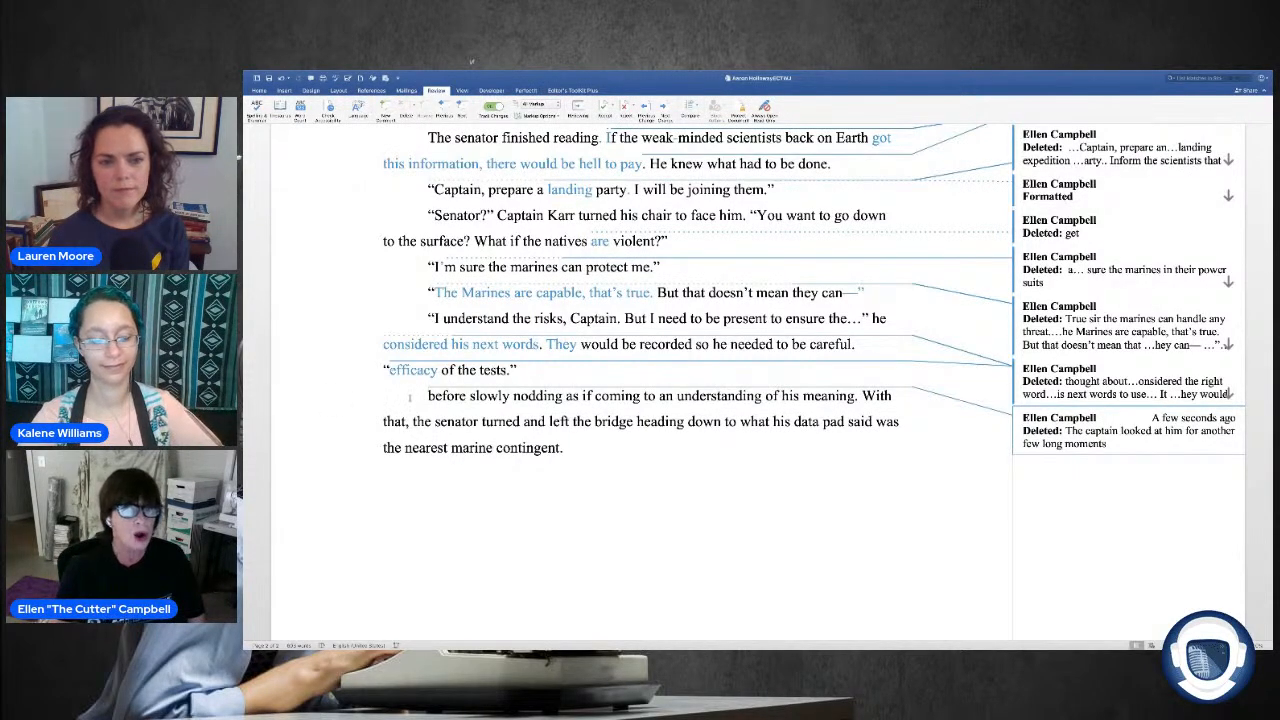
# Step: Delete "before slowly nodding as if coming to an understanding of his meaning." from the start of the last paragraph
pyautogui.moveTo(424, 397); pyautogui.dragTo(541, 397)
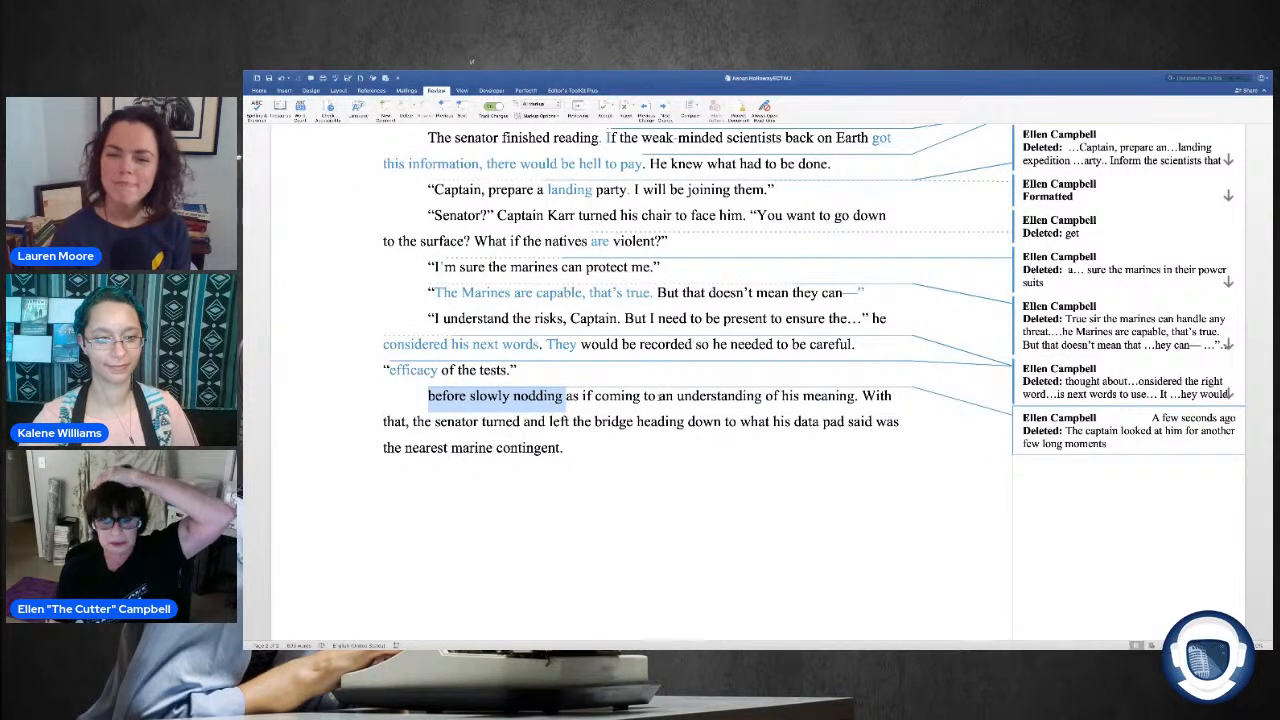
pyautogui.press('Delete')
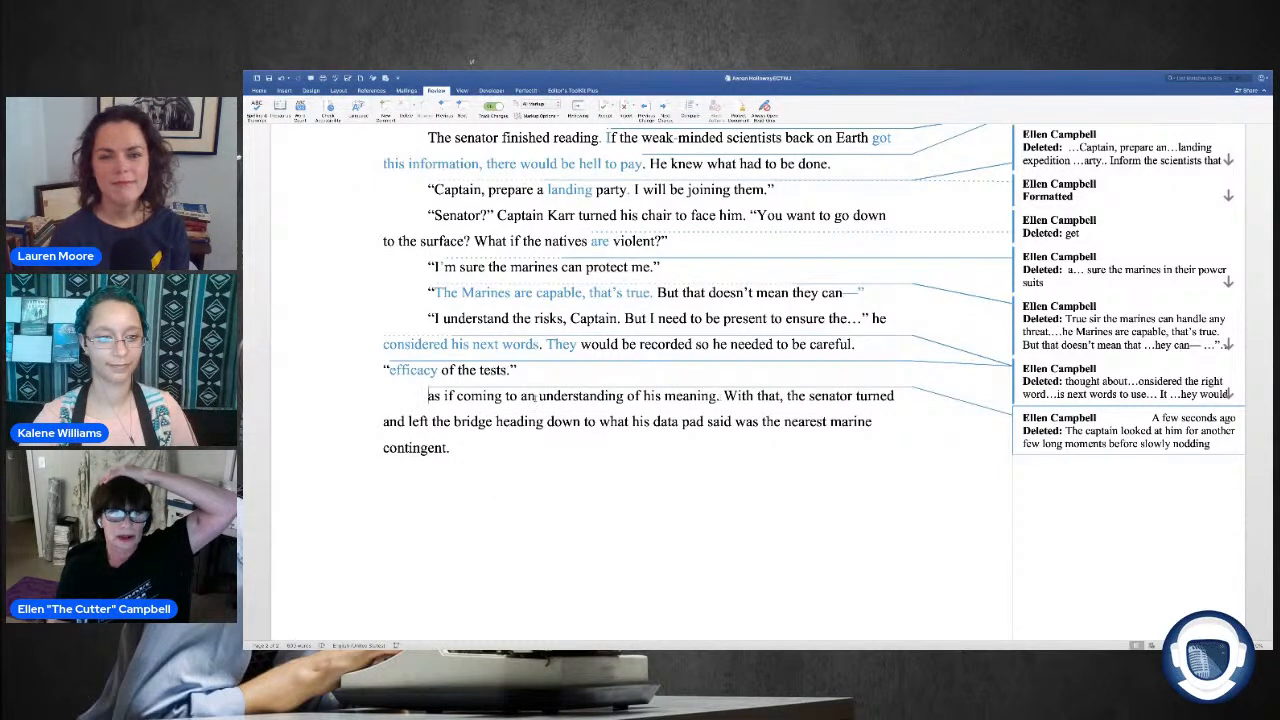
pyautogui.moveTo(428, 396); pyautogui.dragTo(720, 396)
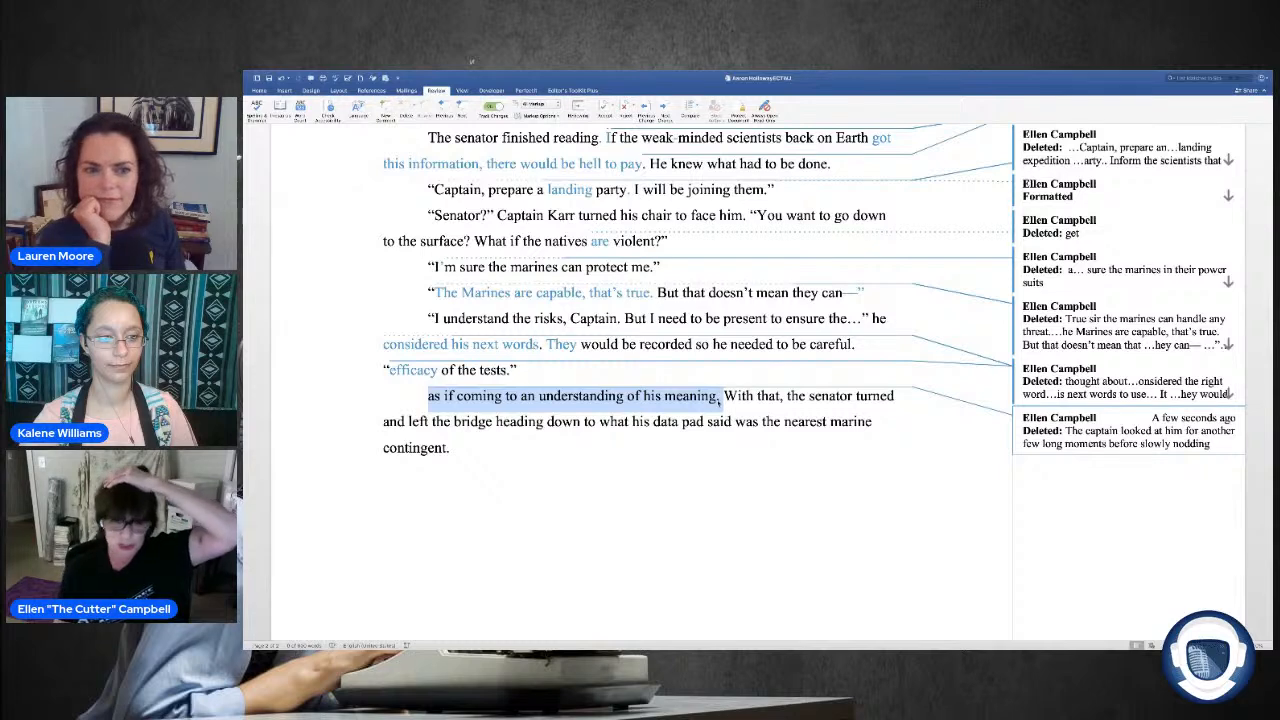
pyautogui.press('Delete')
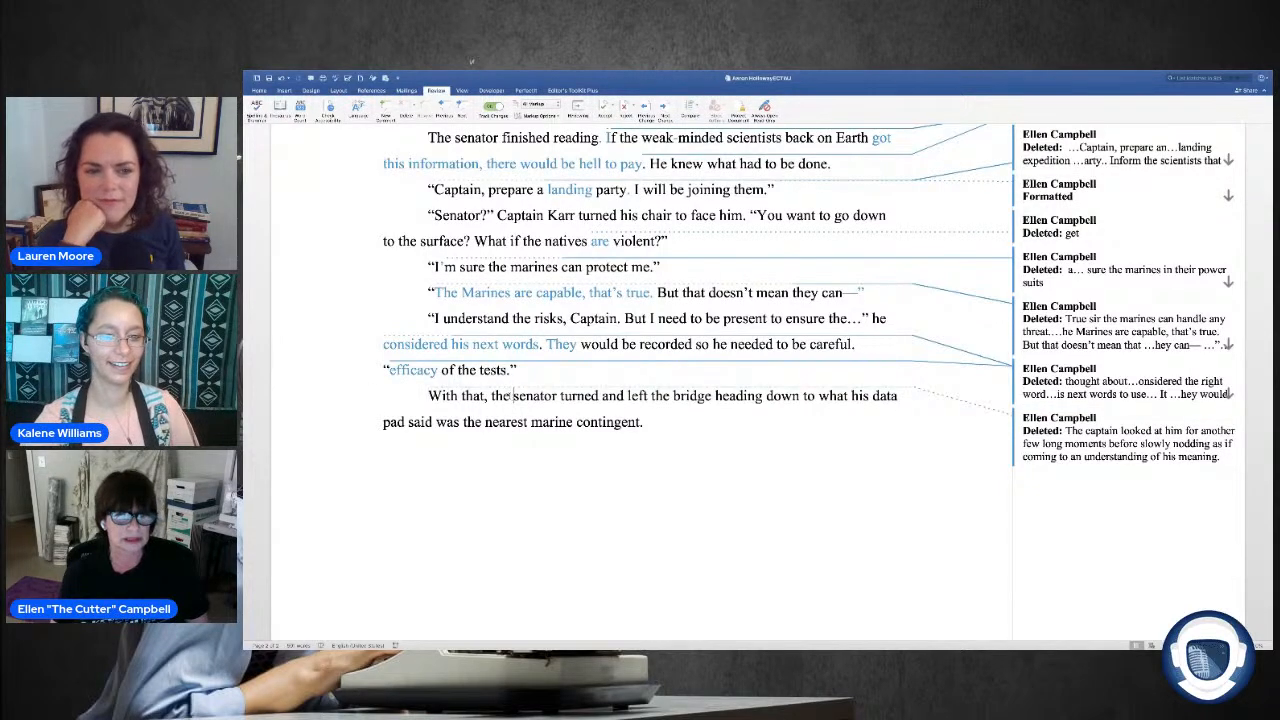
# Step: Replace "With that, the" at the start of the last paragraph with "Th"
pyautogui.moveTo(513, 397); pyautogui.dragTo(426, 400)
pyautogui.press('BackSpace')
pyautogui.write('Th')
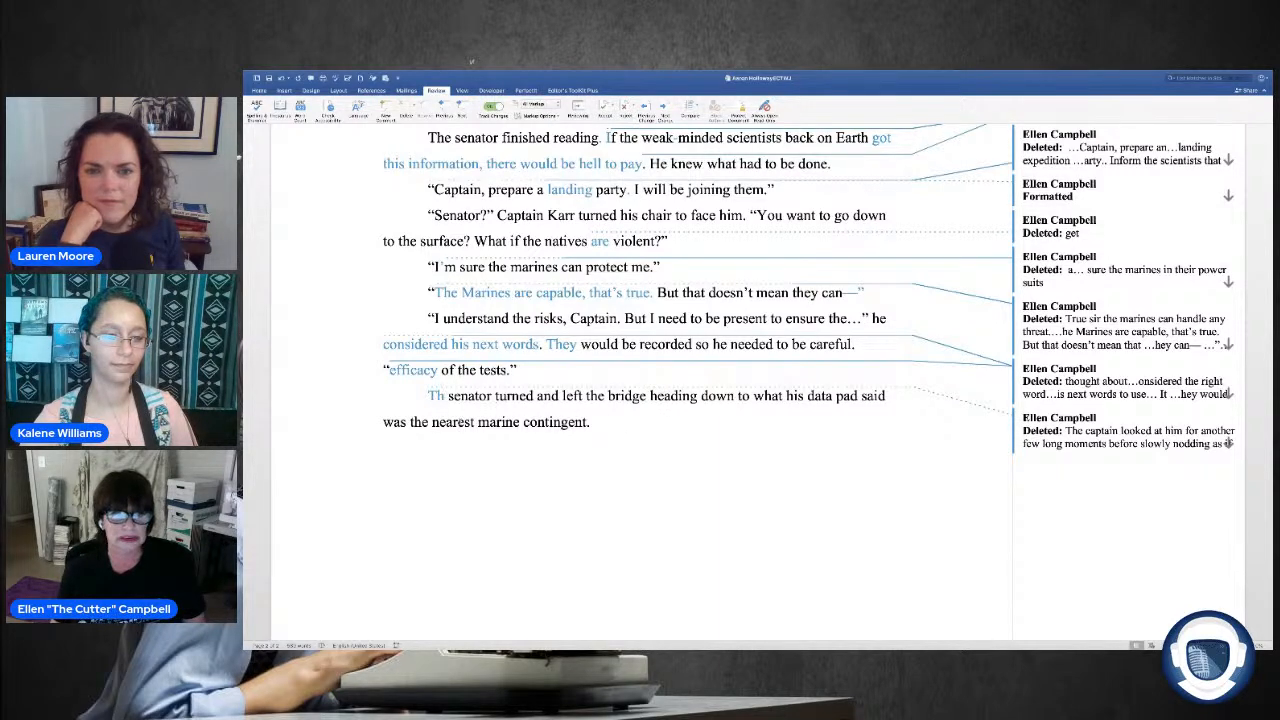
# Step: End the last sentence with a period after "bridge" and delete the remaining words about heading down to the nearest marine contingent
pyautogui.click(646, 397)
pyautogui.write(',')
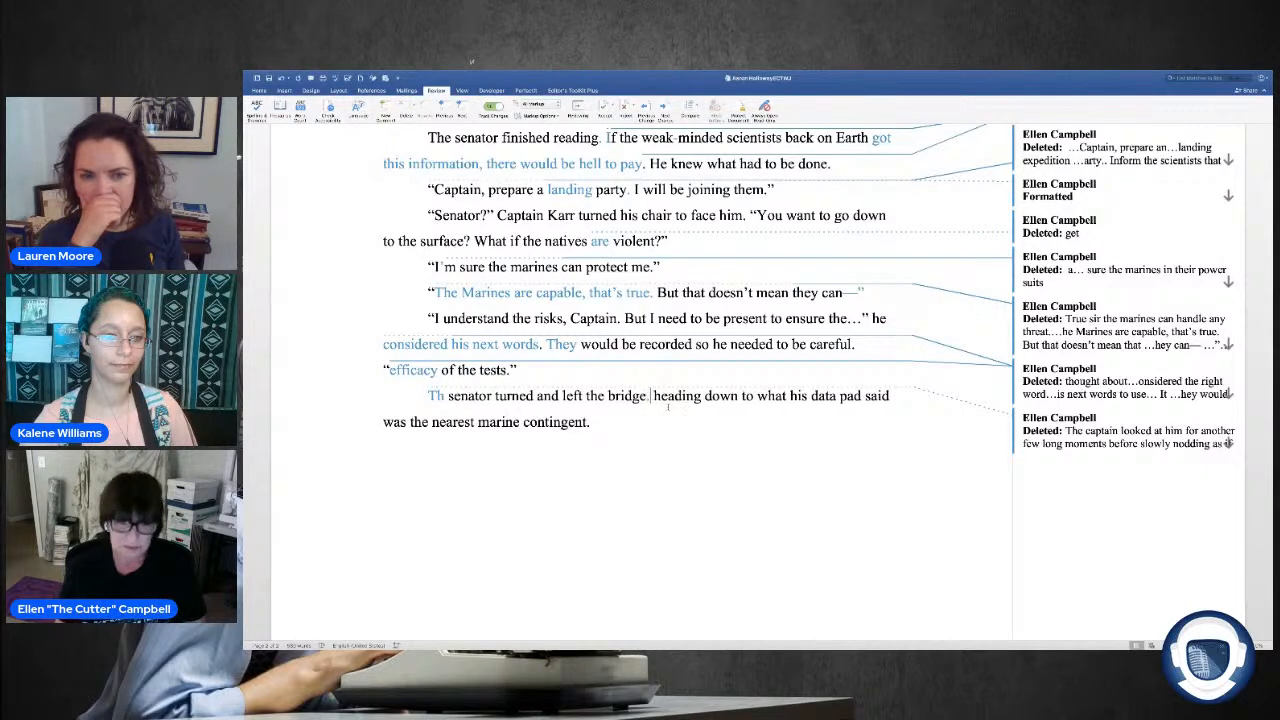
pyautogui.moveTo(653, 397); pyautogui.dragTo(862, 433)
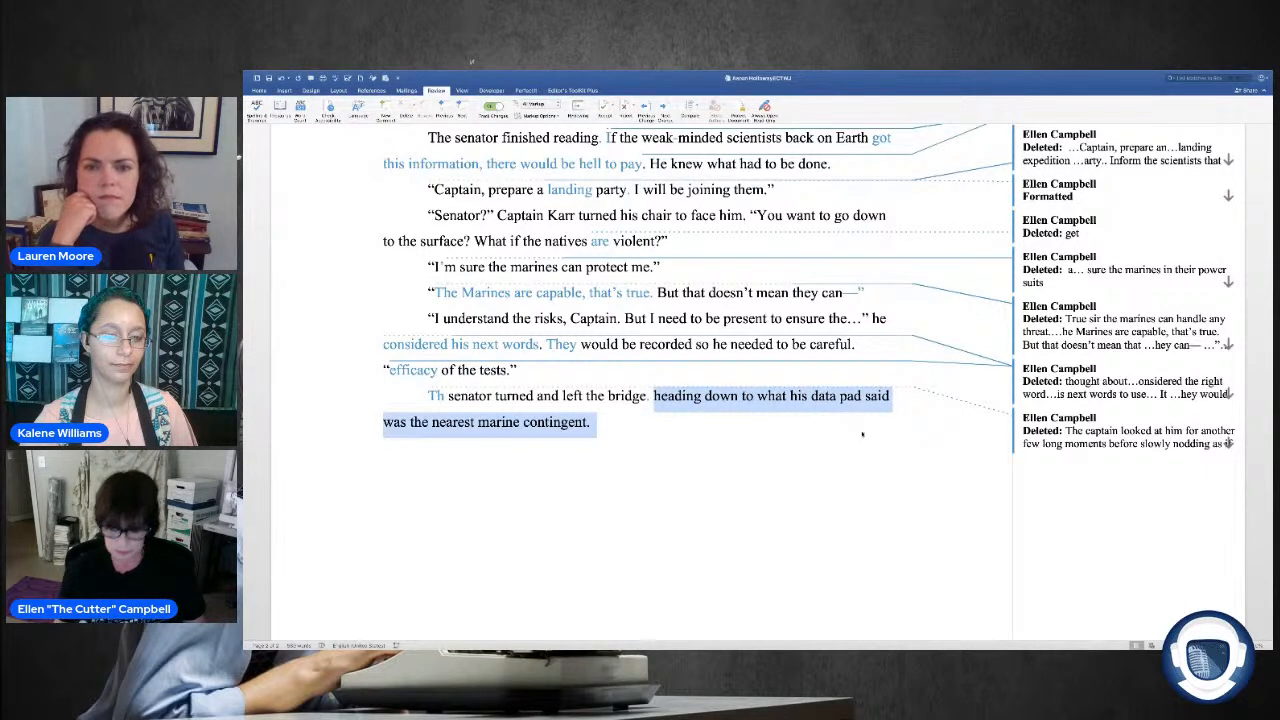
pyautogui.press('Delete')
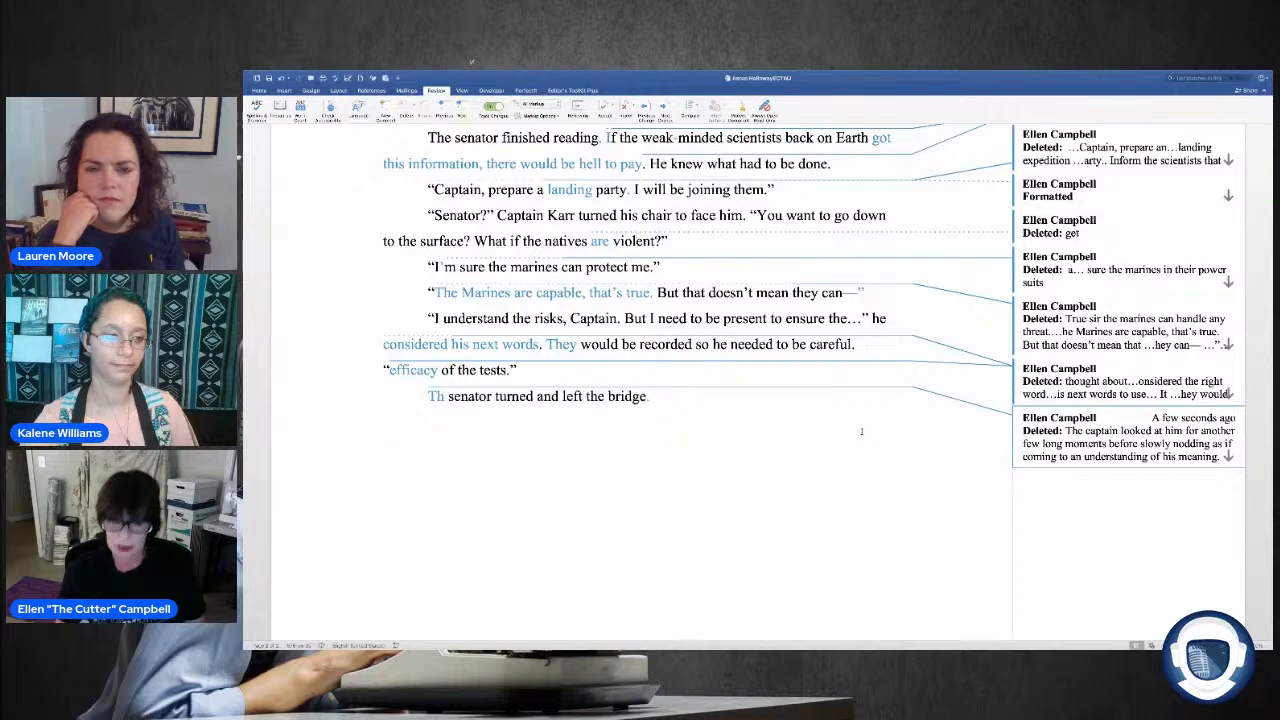
# Step: View the start of the chapter with the tracked changes shown as Simple Markup
pyautogui.scroll(5, 650, 437)
pyautogui.scroll(15, 650, 437)
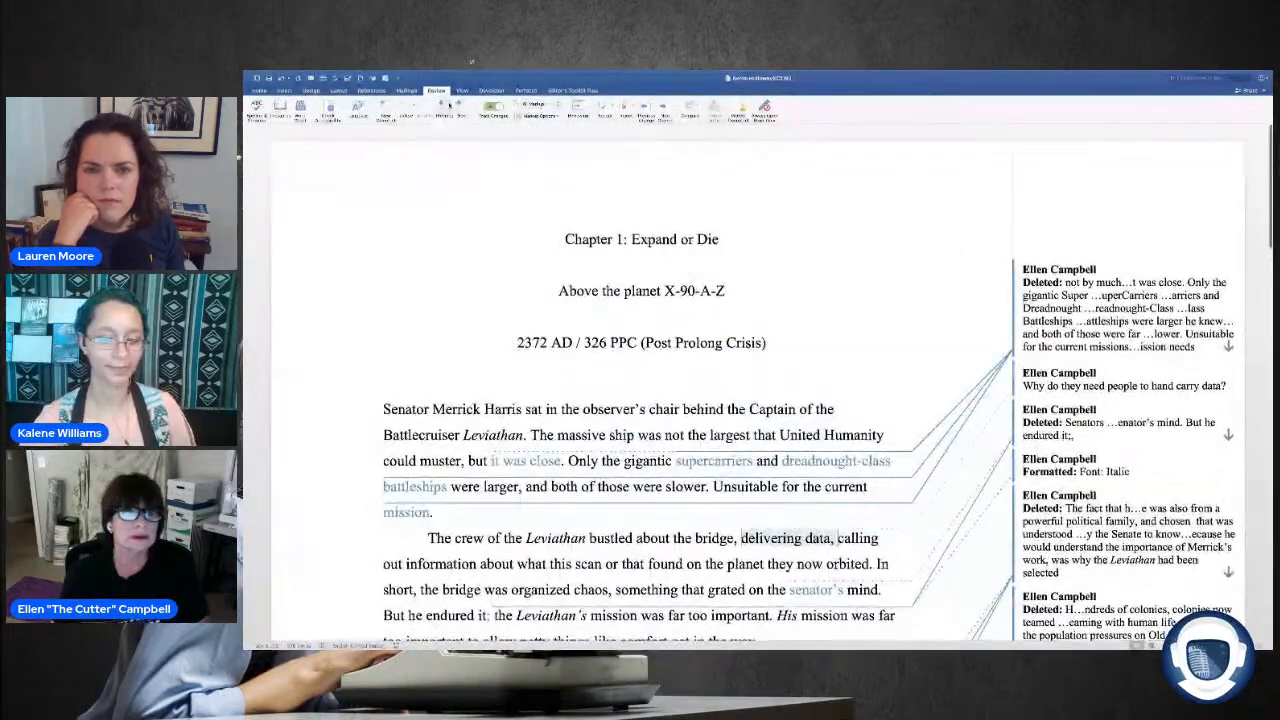
pyautogui.click(557, 105)
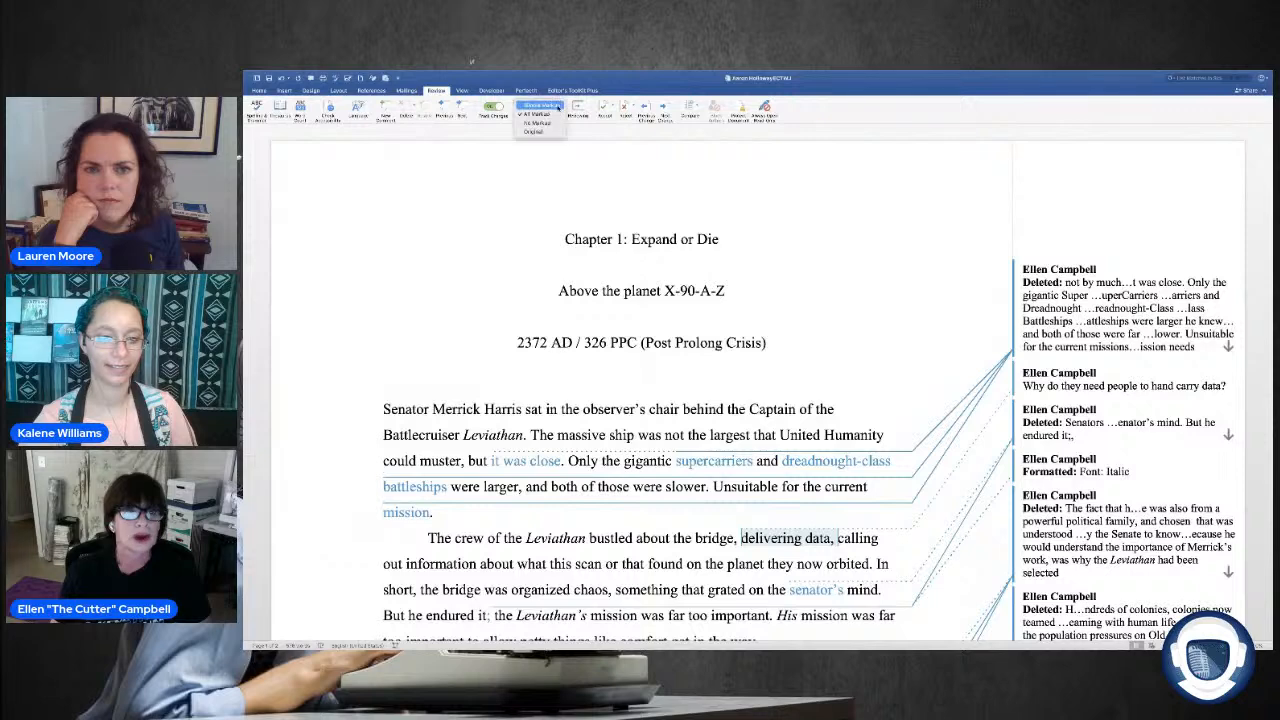
pyautogui.click(540, 106)
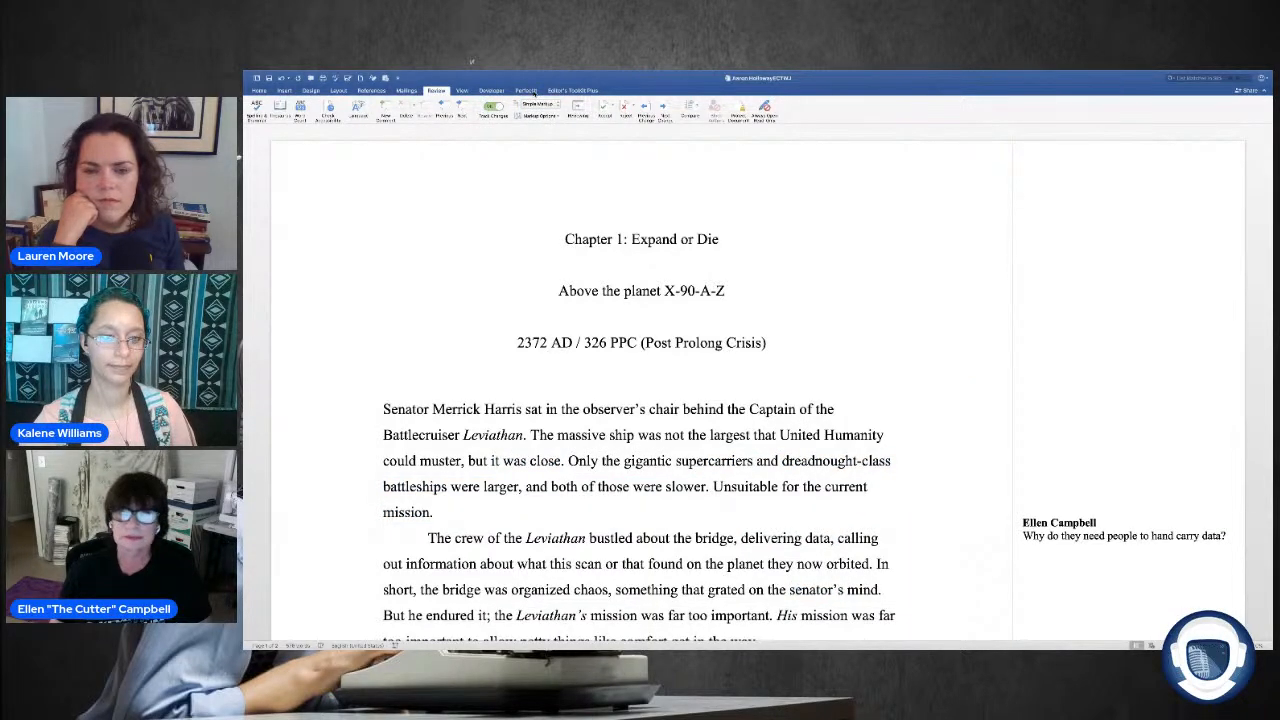
pyautogui.click(527, 90)
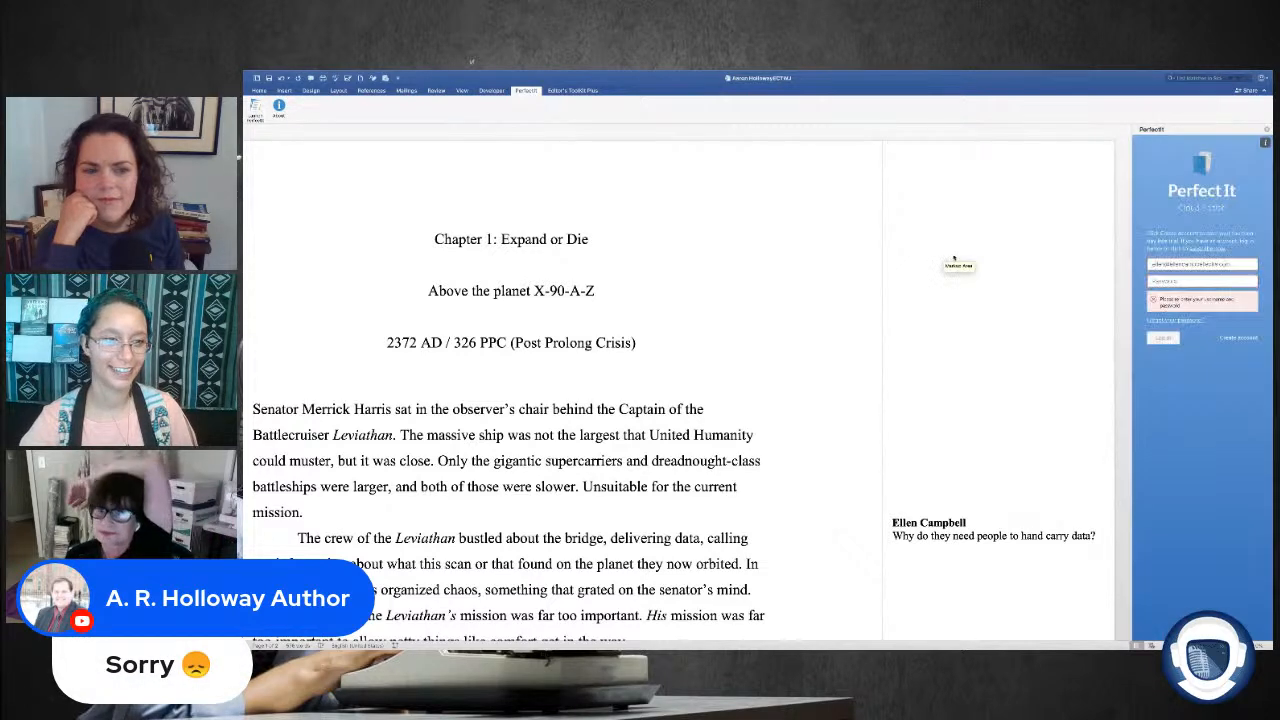
pyautogui.click(1182, 281)
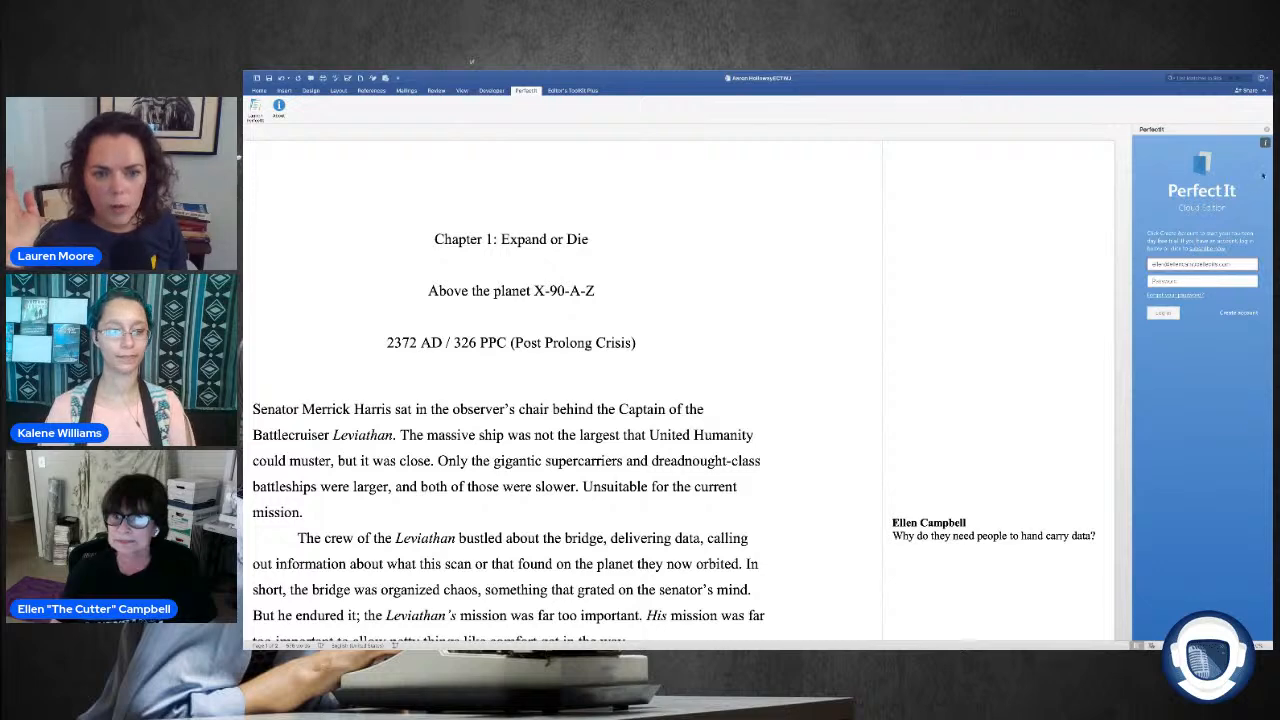
pyautogui.click(1267, 129)
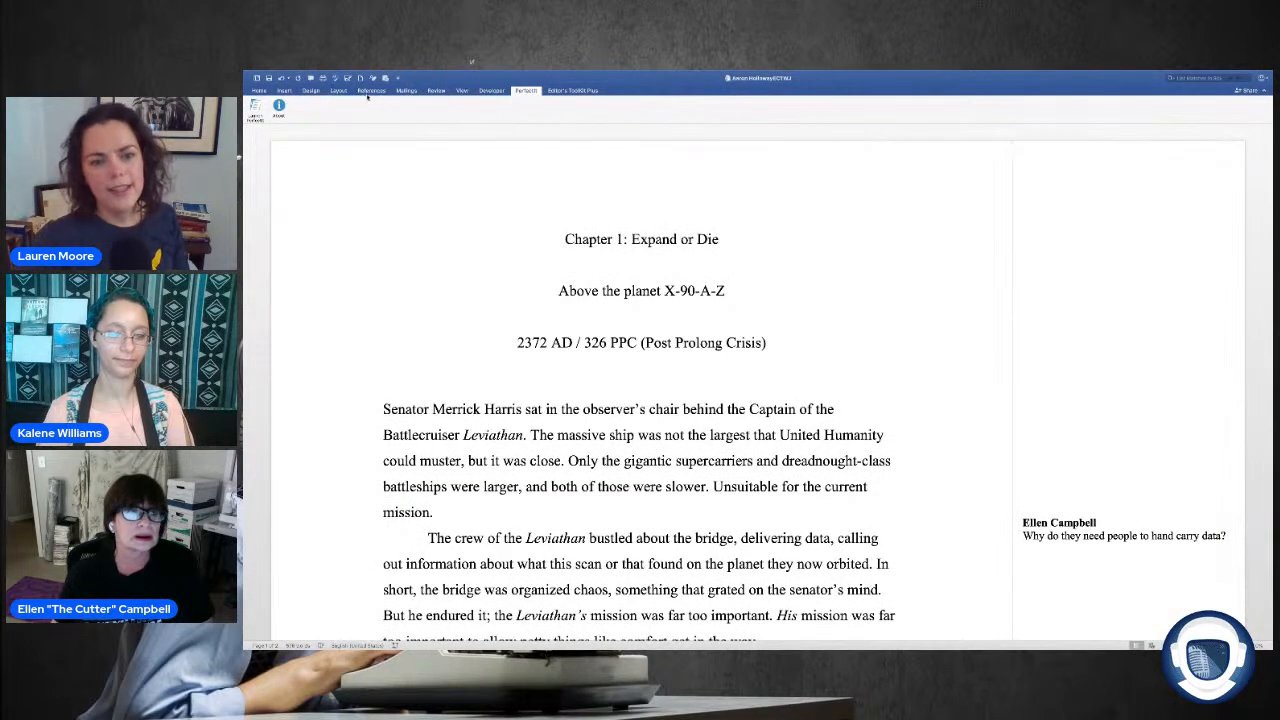
pyautogui.moveTo(550, 72)
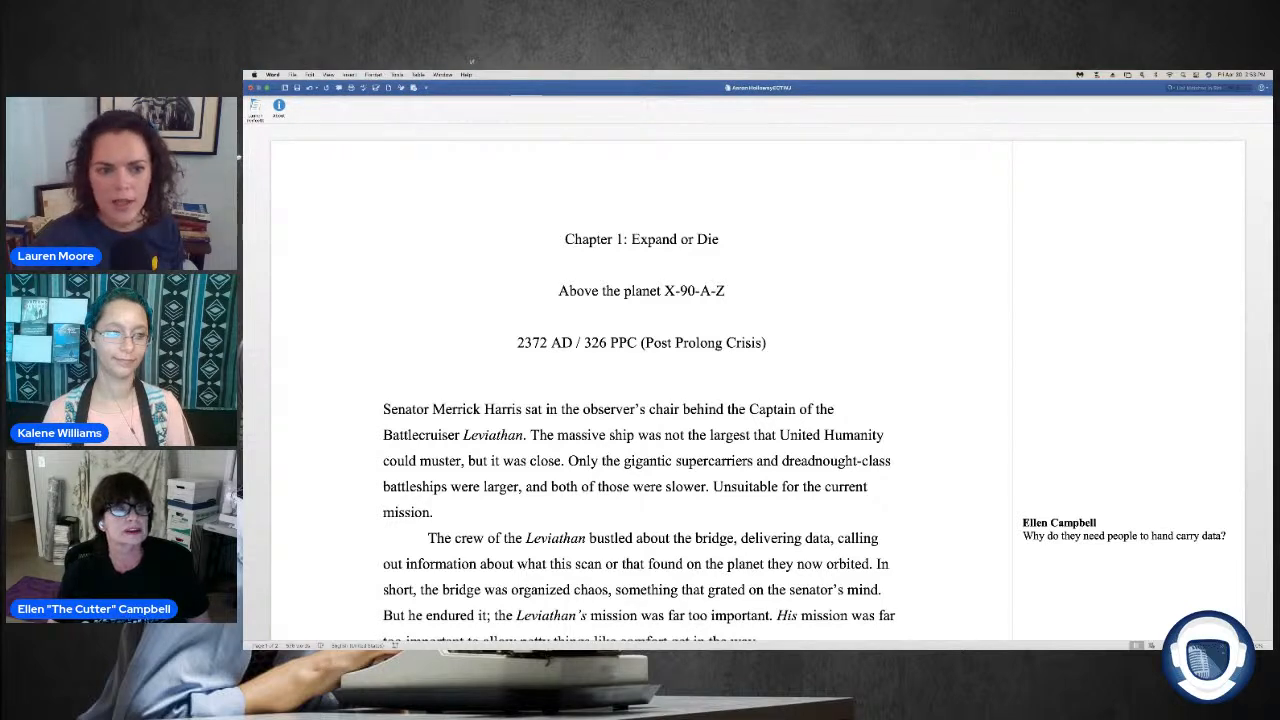
pyautogui.moveTo(350, 72)
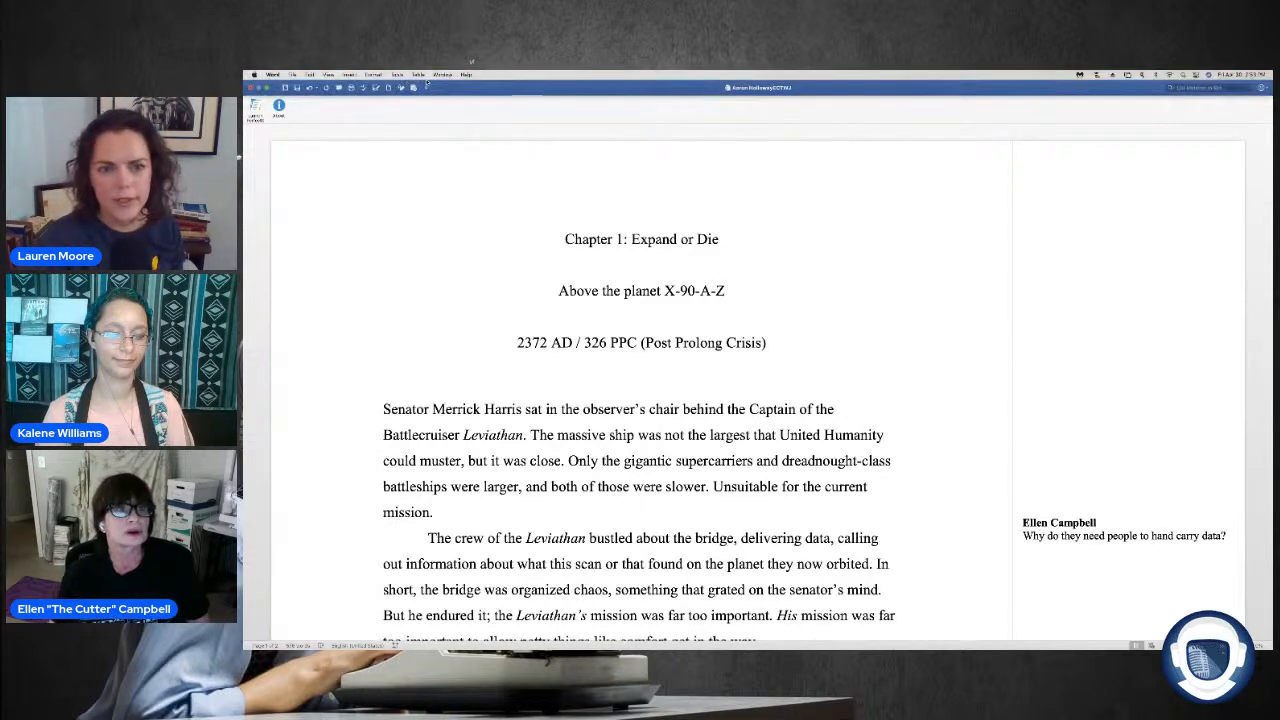
pyautogui.click(419, 75)
pyautogui.click(596, 143)
pyautogui.moveTo(378, 76)
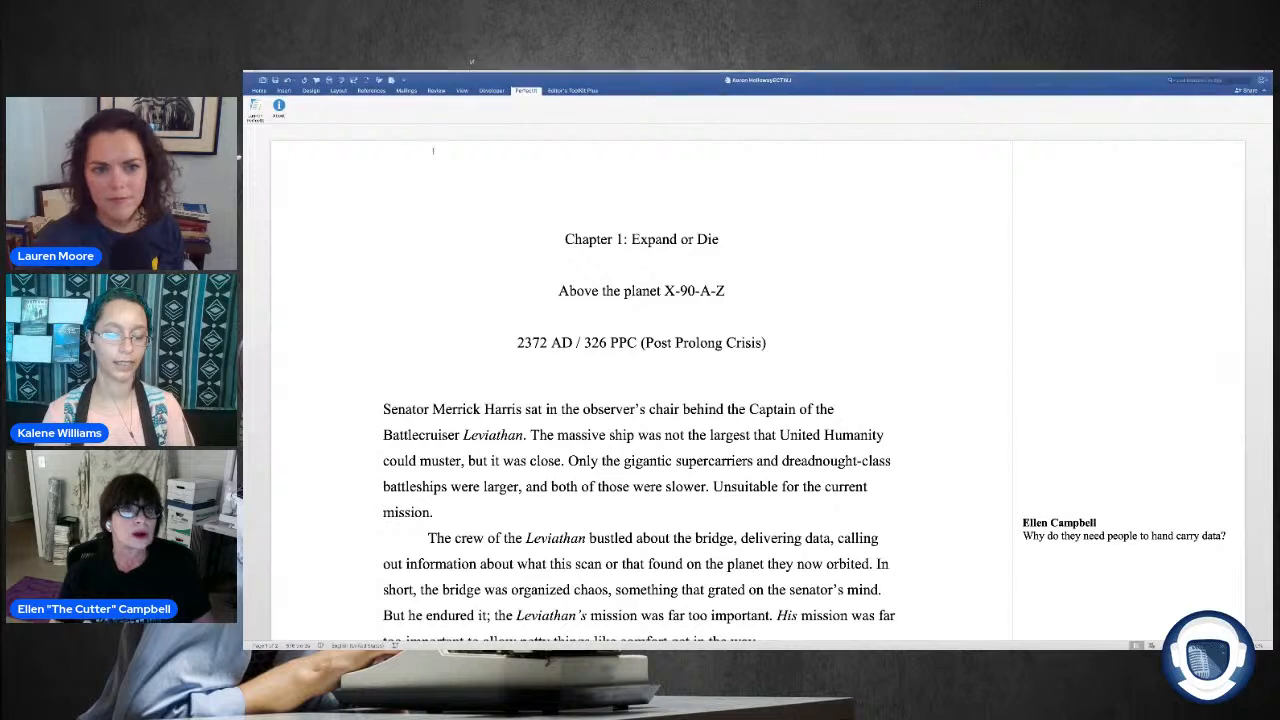
# Step: Set the tracked changes display back to All Markup
pyautogui.click(434, 91)
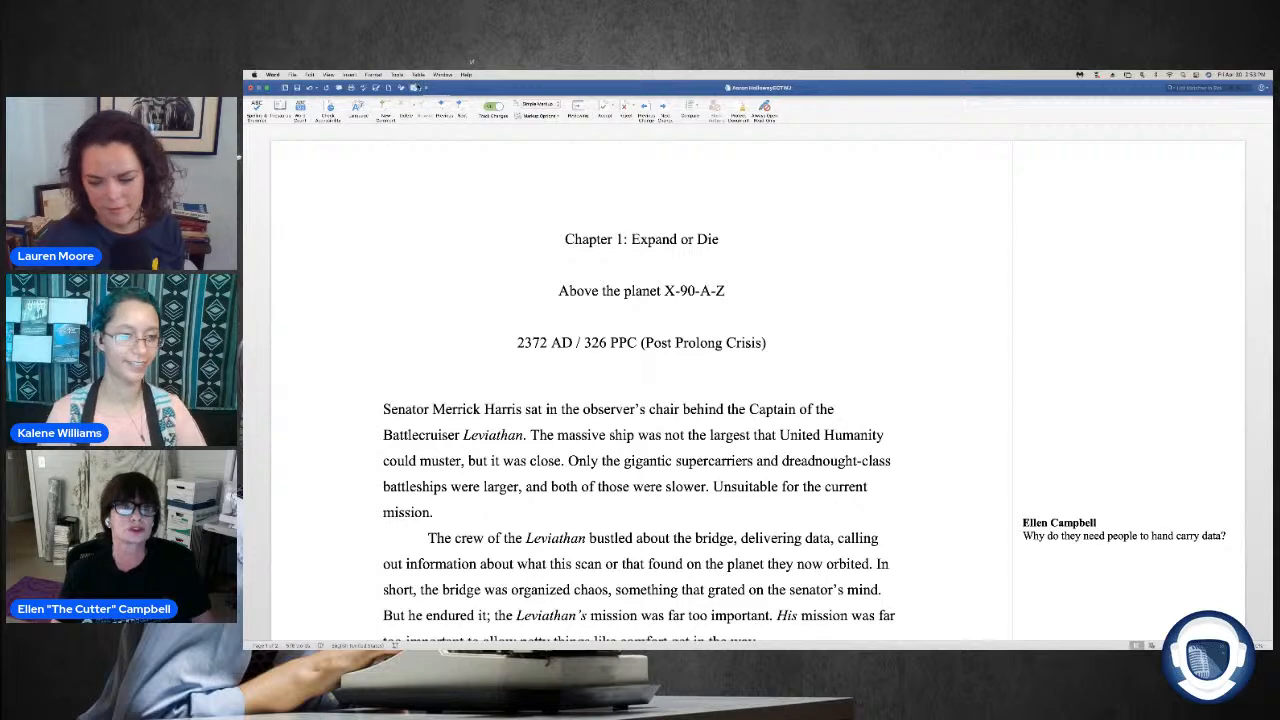
pyautogui.click(550, 105)
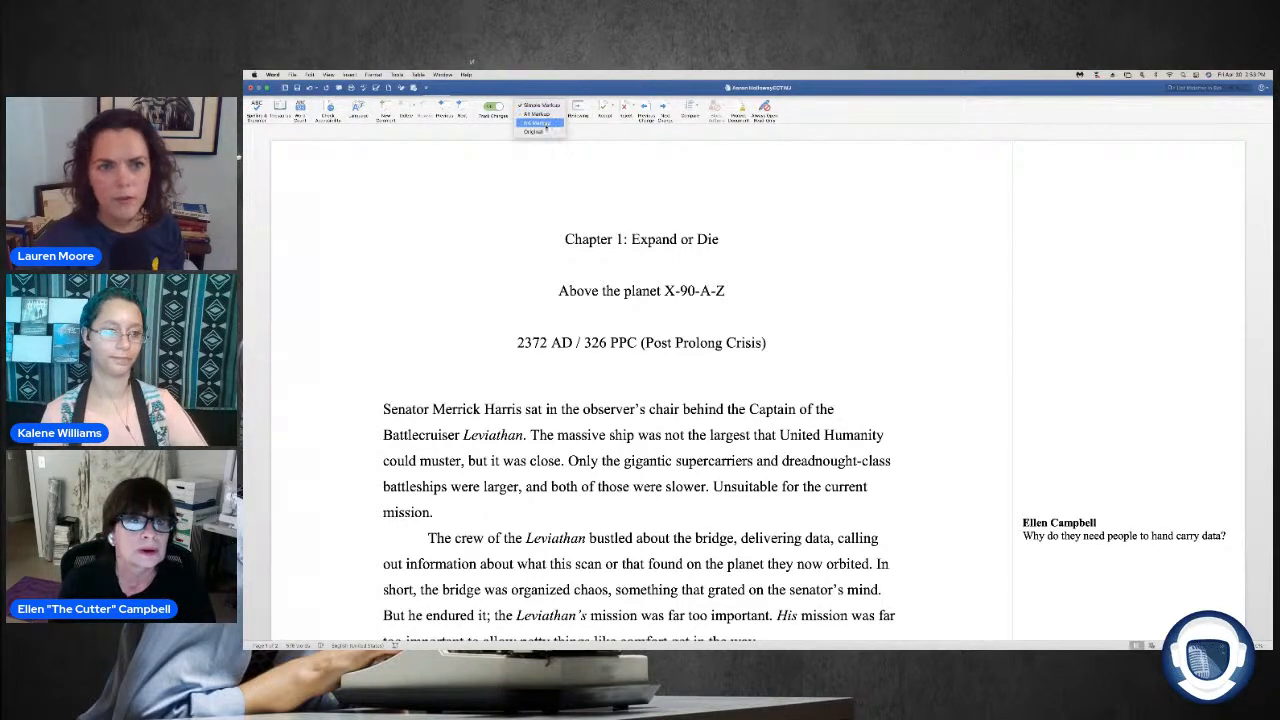
pyautogui.click(537, 114)
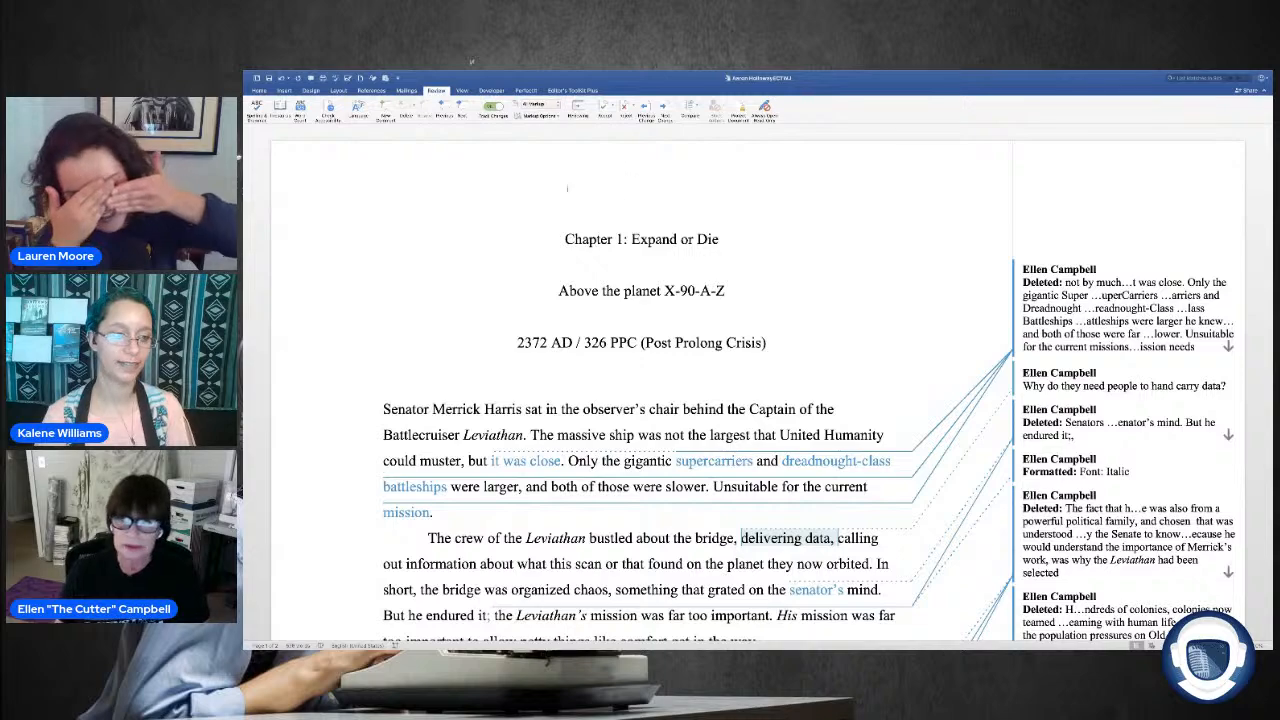
# Step: Switch to the StreamYard studio in the browser and stop sharing the screen
pyautogui.press('super+Tab')
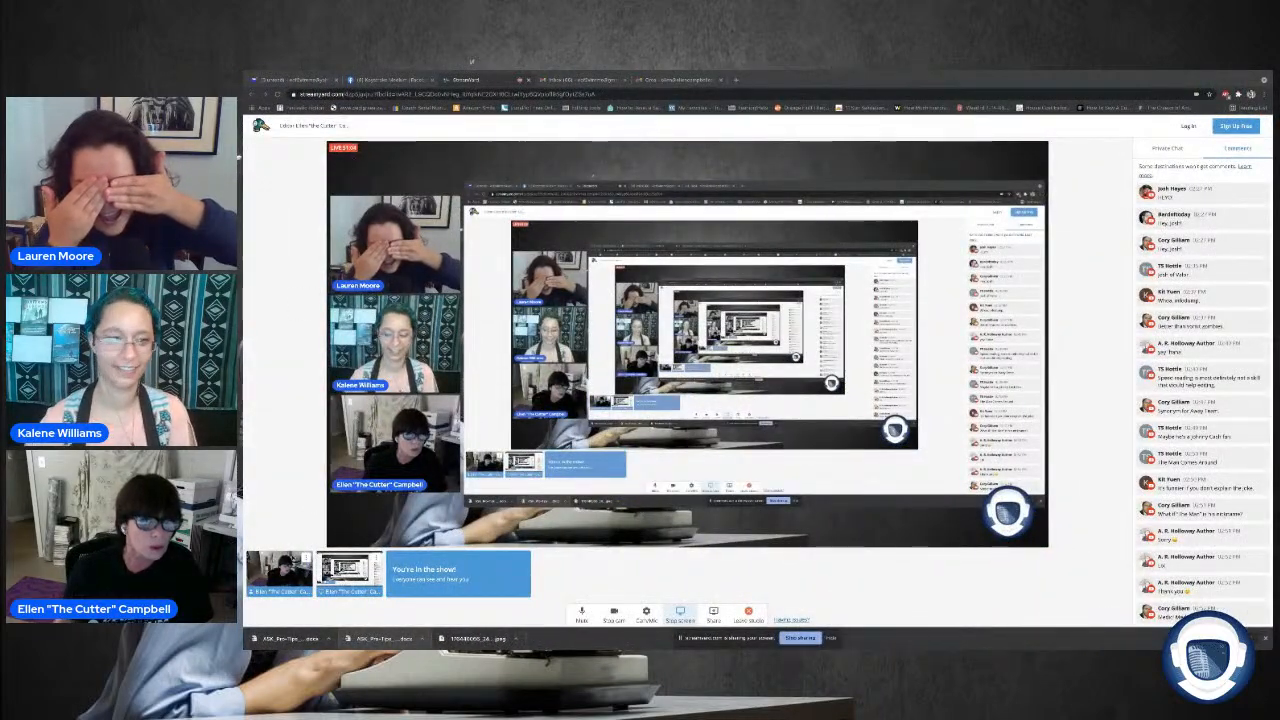
pyautogui.click(801, 638)
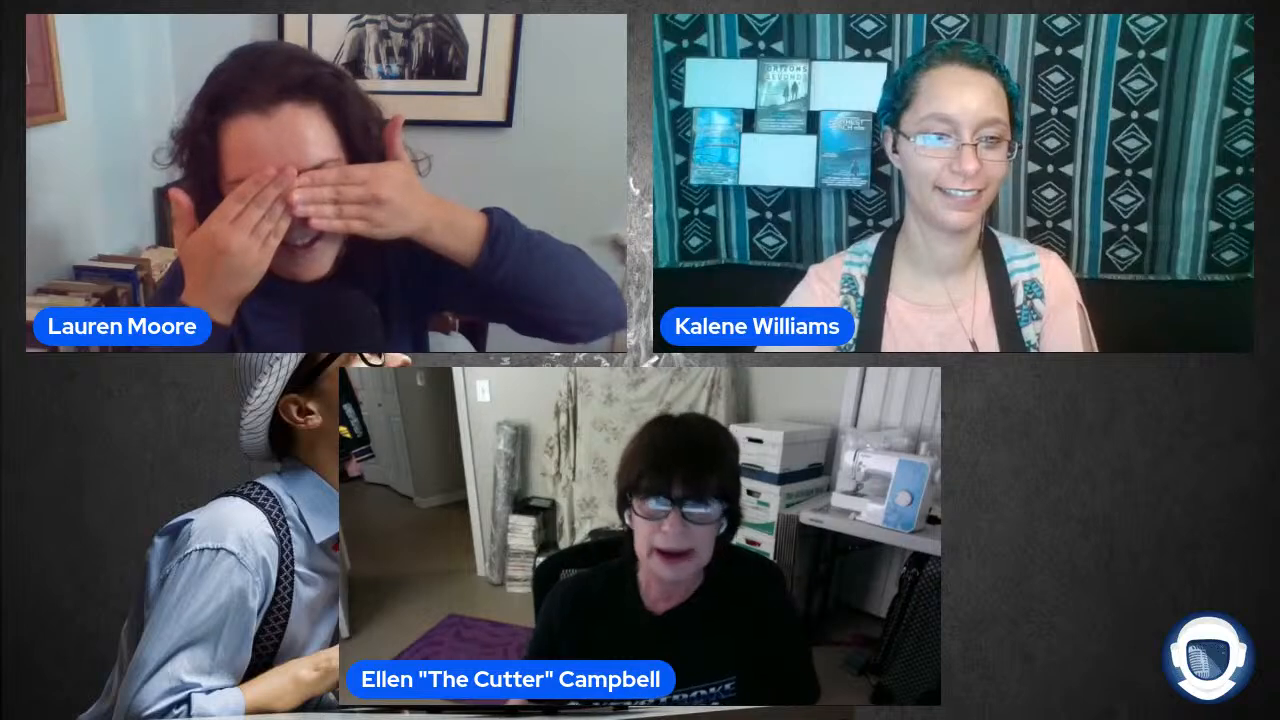